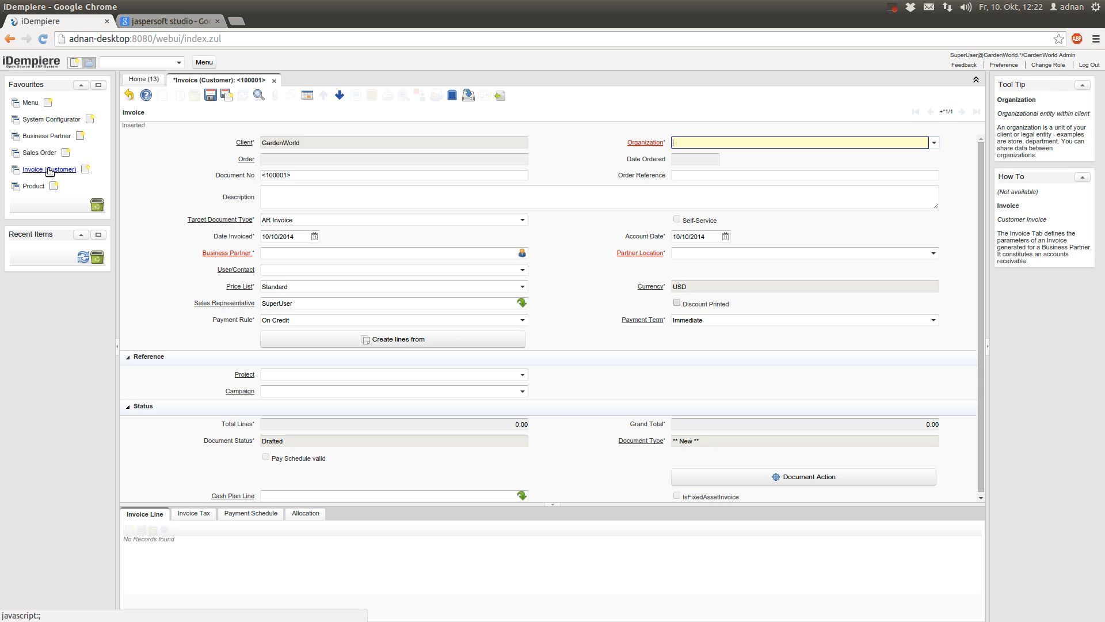
Discard the unsaved new invoice, load existing invoice 200002 and bring up its print preview
click(126, 94)
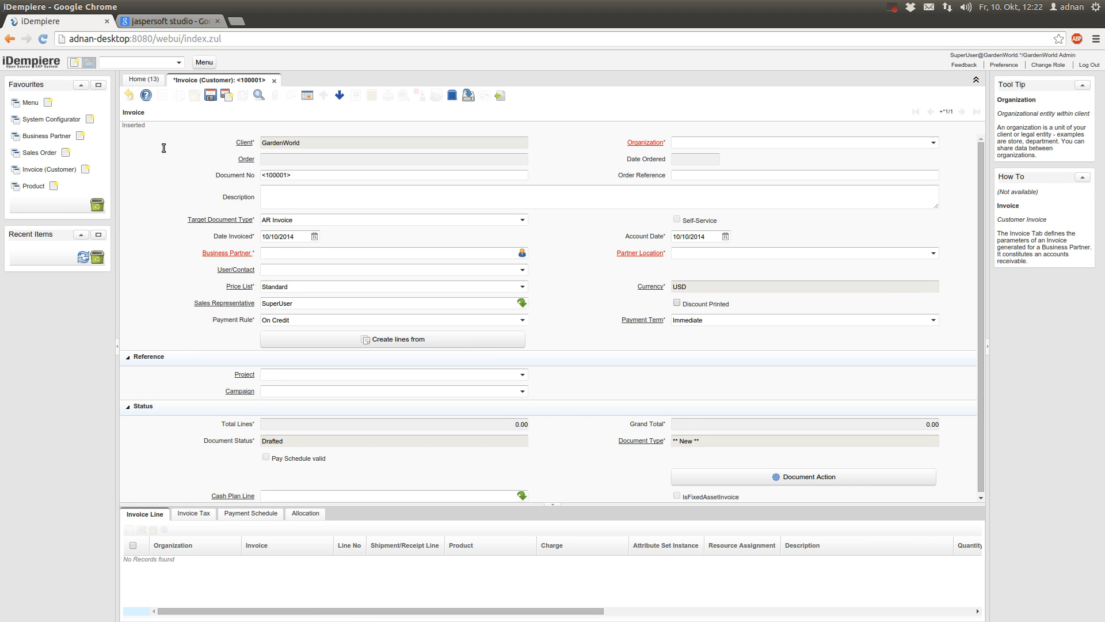
click(261, 96)
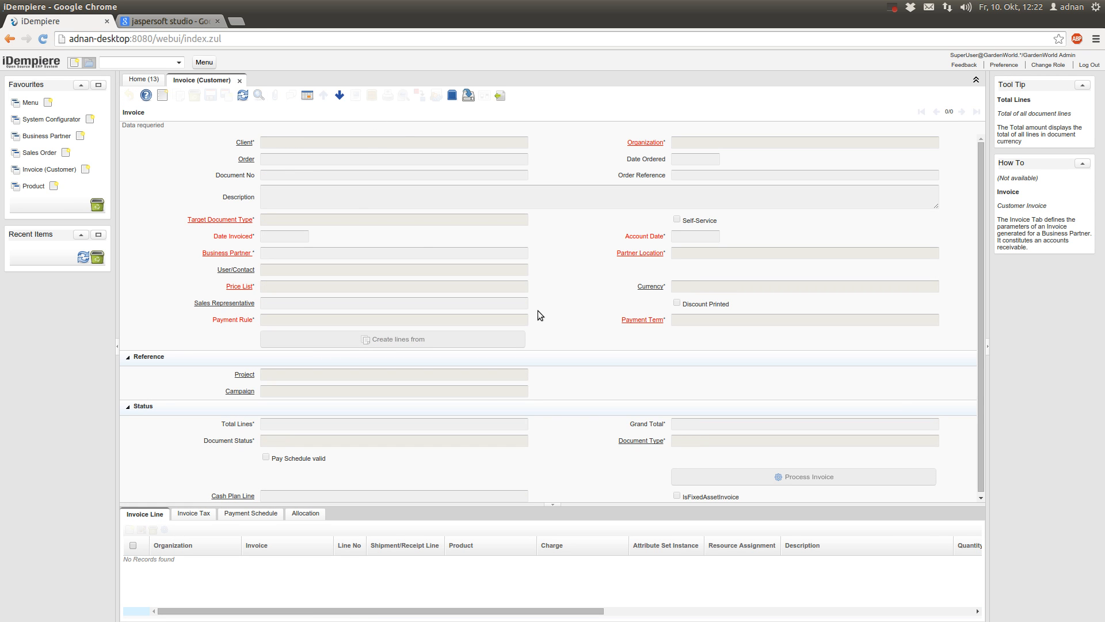
click(916, 412)
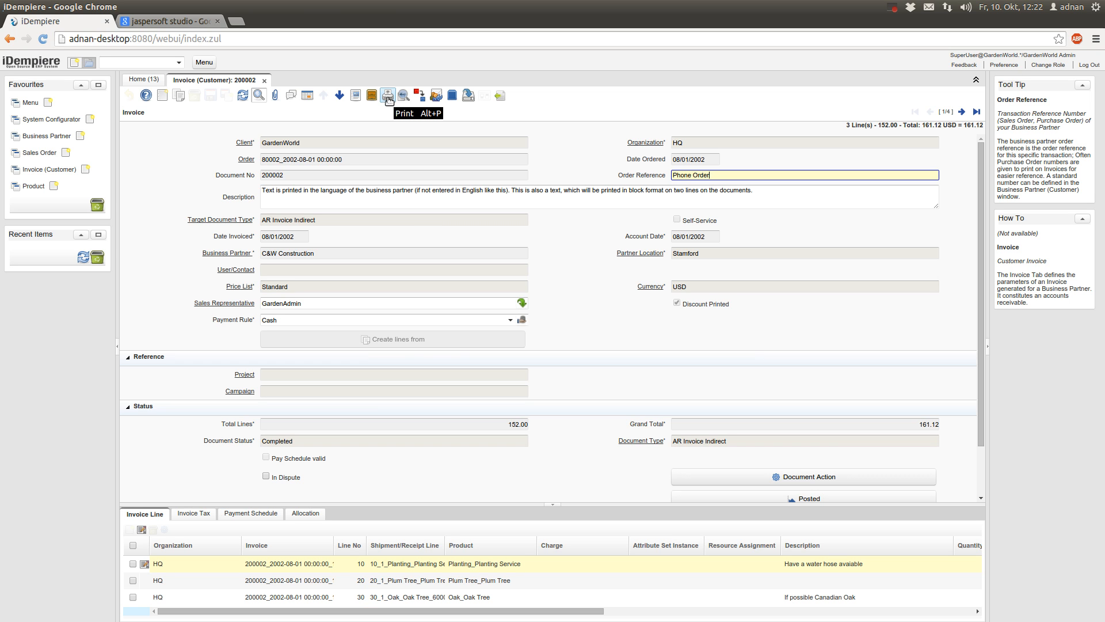
click(388, 97)
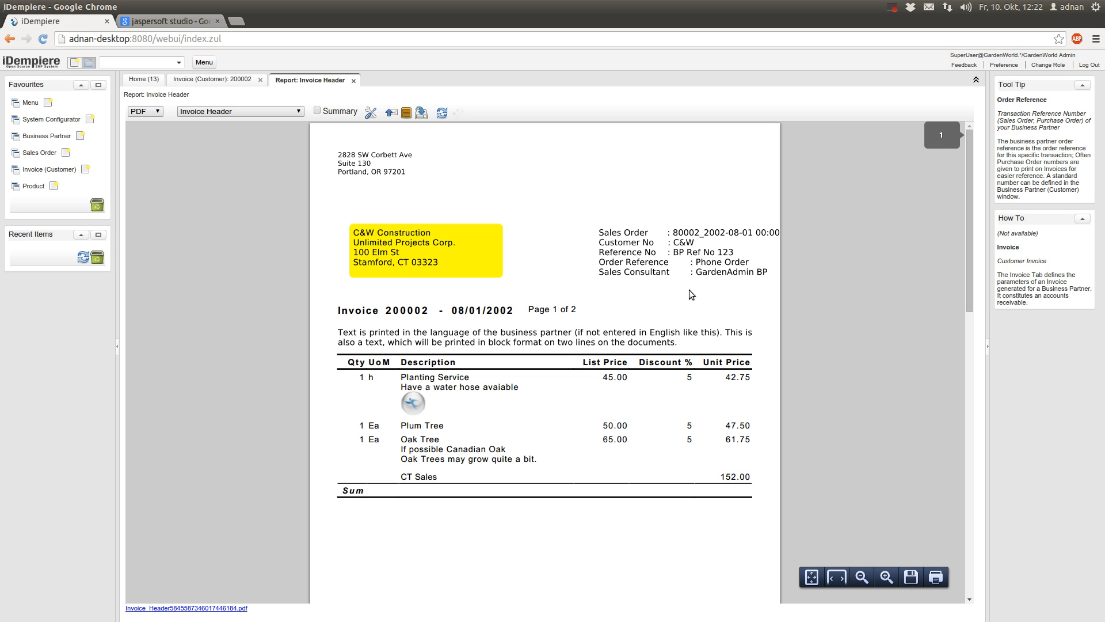
View invoice 200002's report as HTML, export an Excel copy, then return to PDF
scroll(689, 289, down, 3)
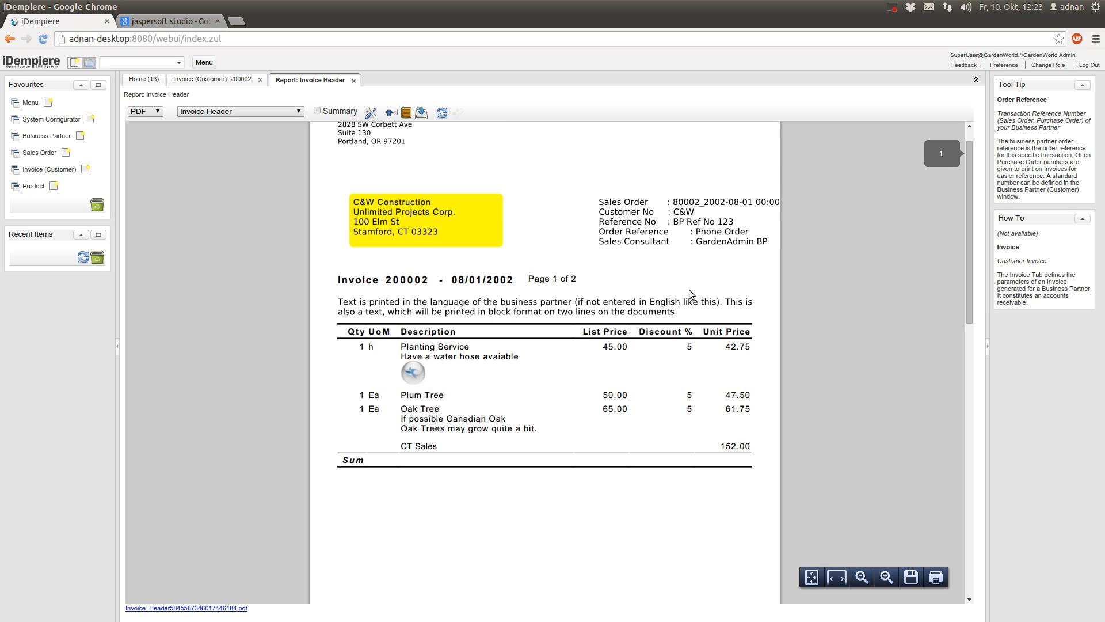
scroll(689, 289, up, 3)
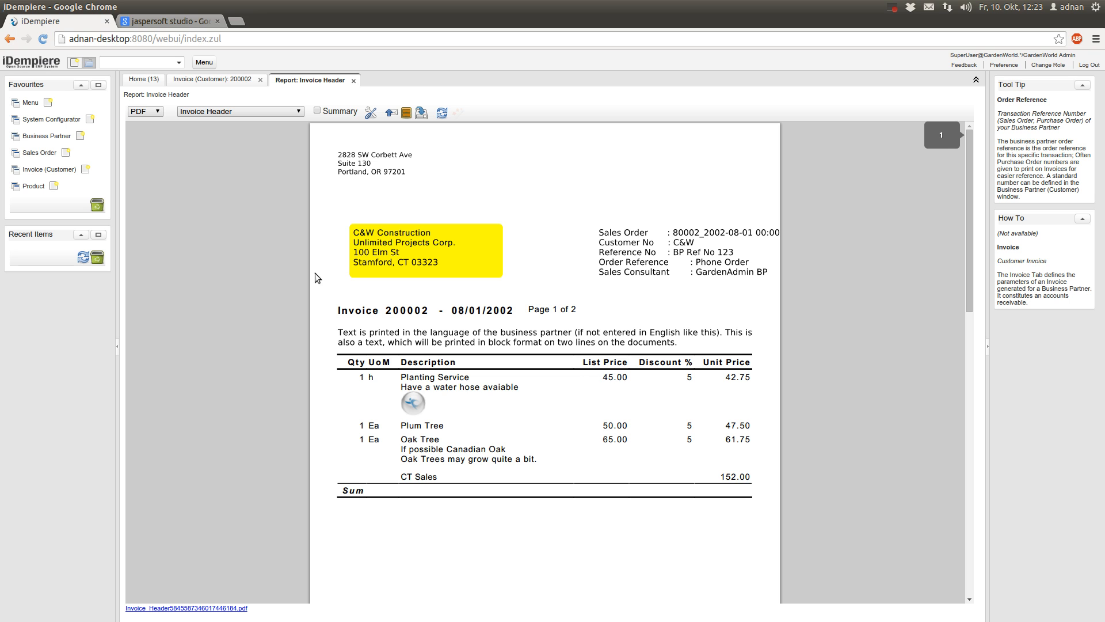
click(148, 111)
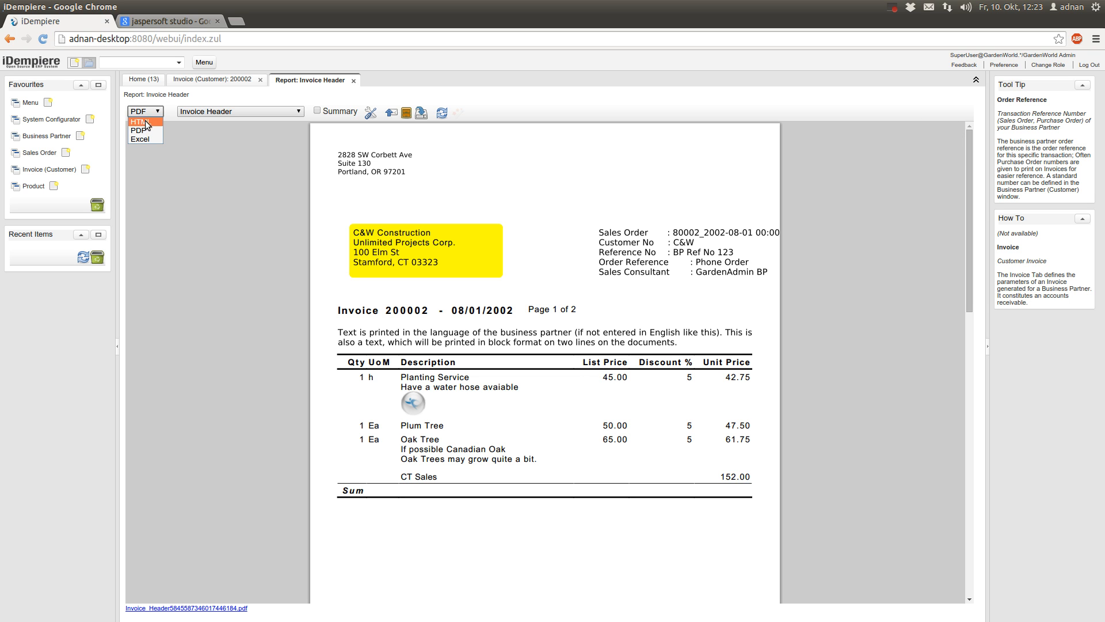
click(148, 121)
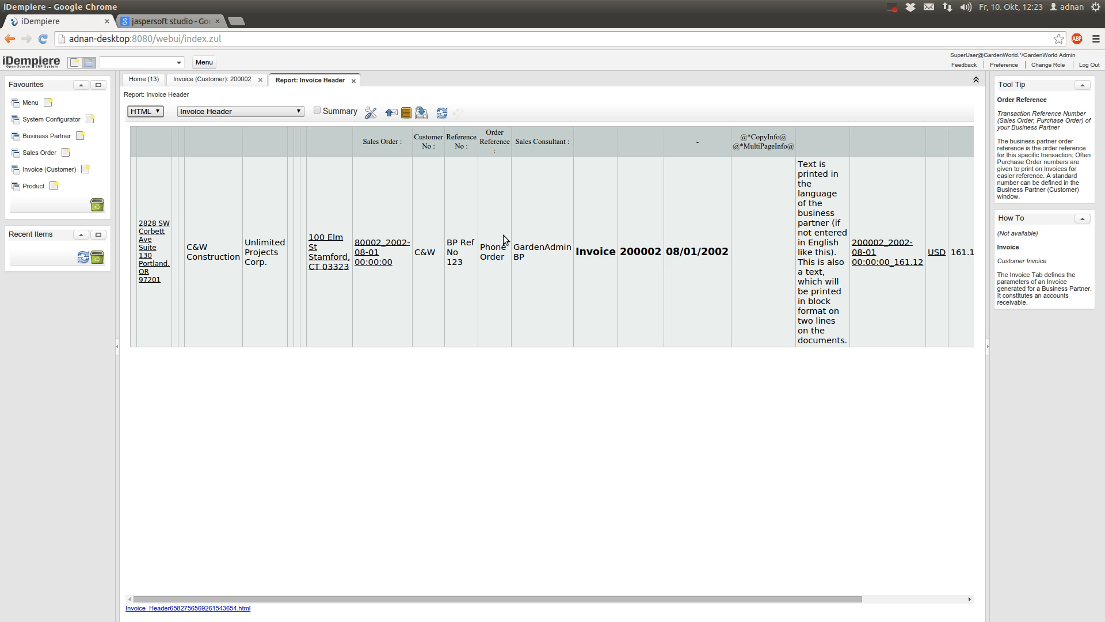
click(149, 113)
click(156, 138)
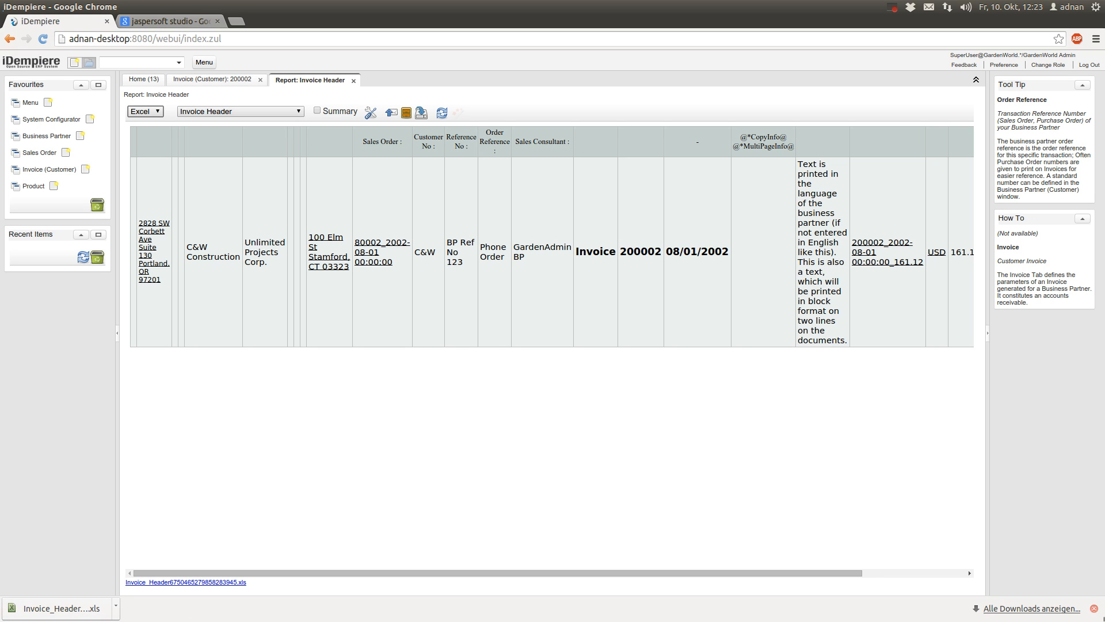
click(1094, 608)
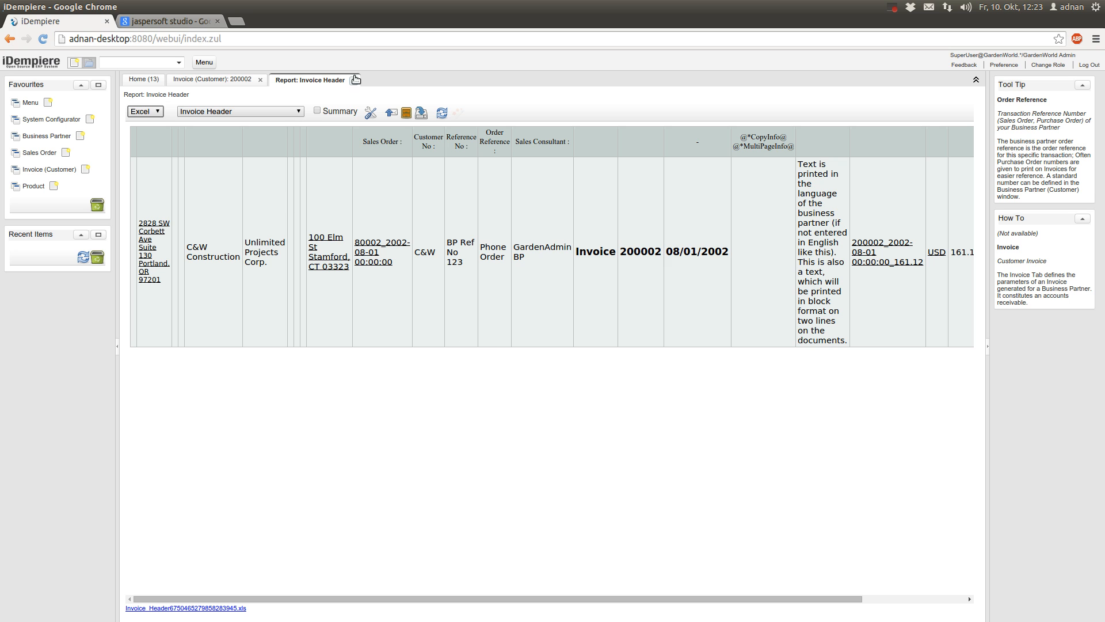
click(151, 111)
click(151, 130)
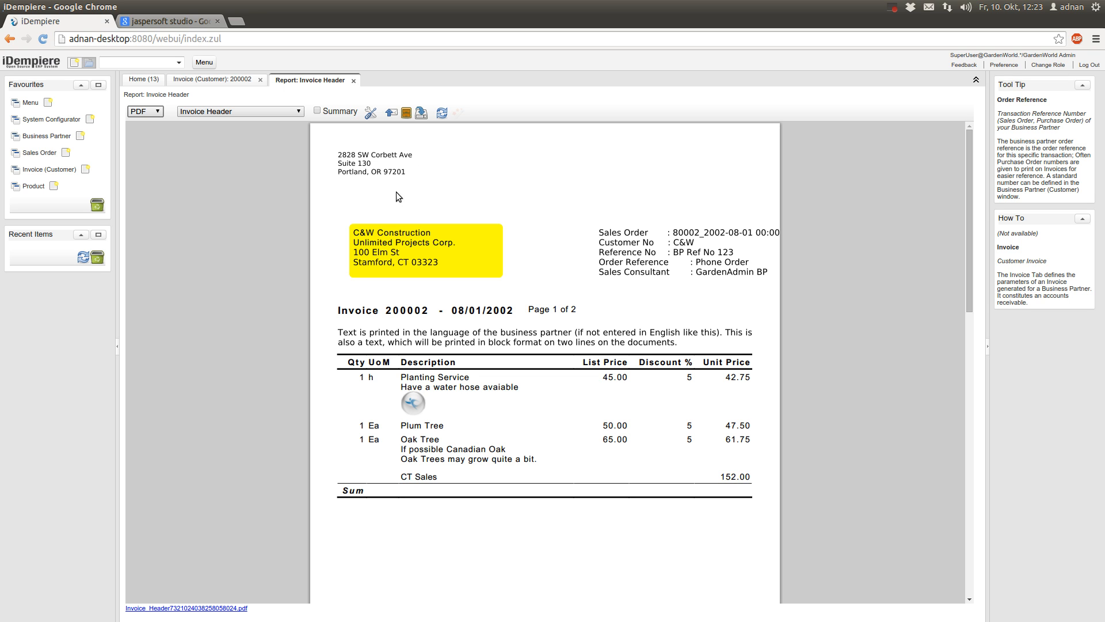
From invoice 200002, open the HQ organization record and its organization details
click(199, 80)
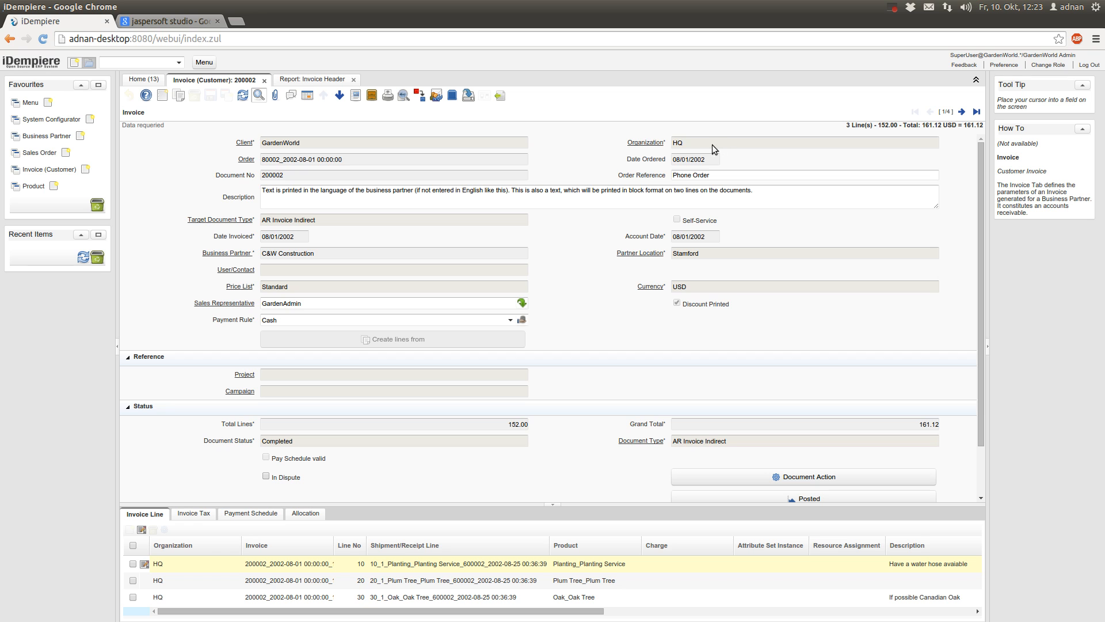
click(647, 143)
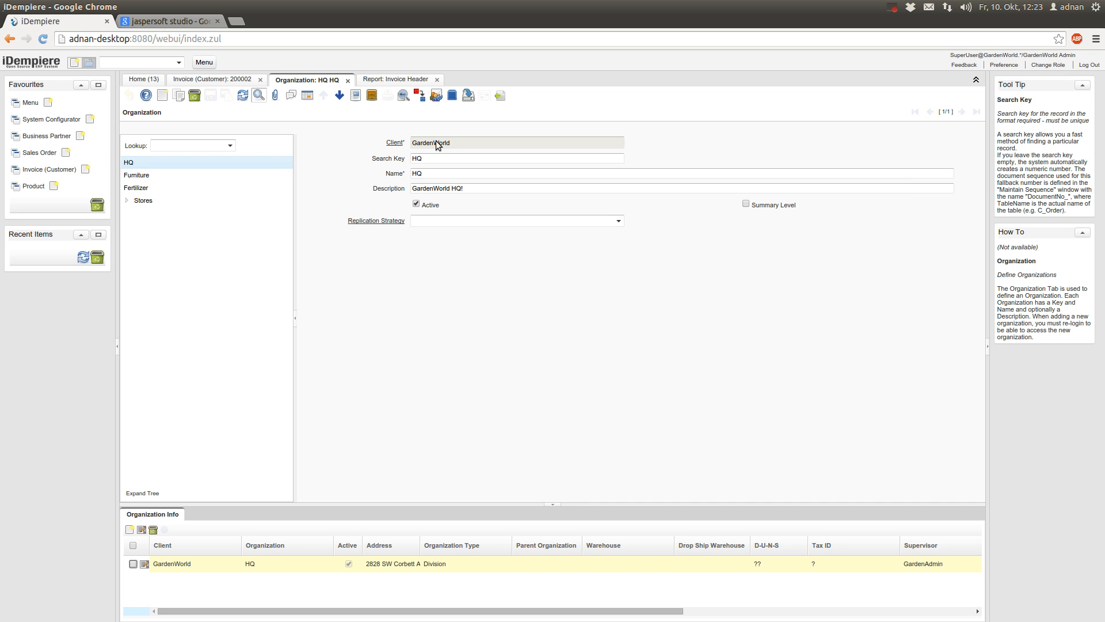
click(169, 515)
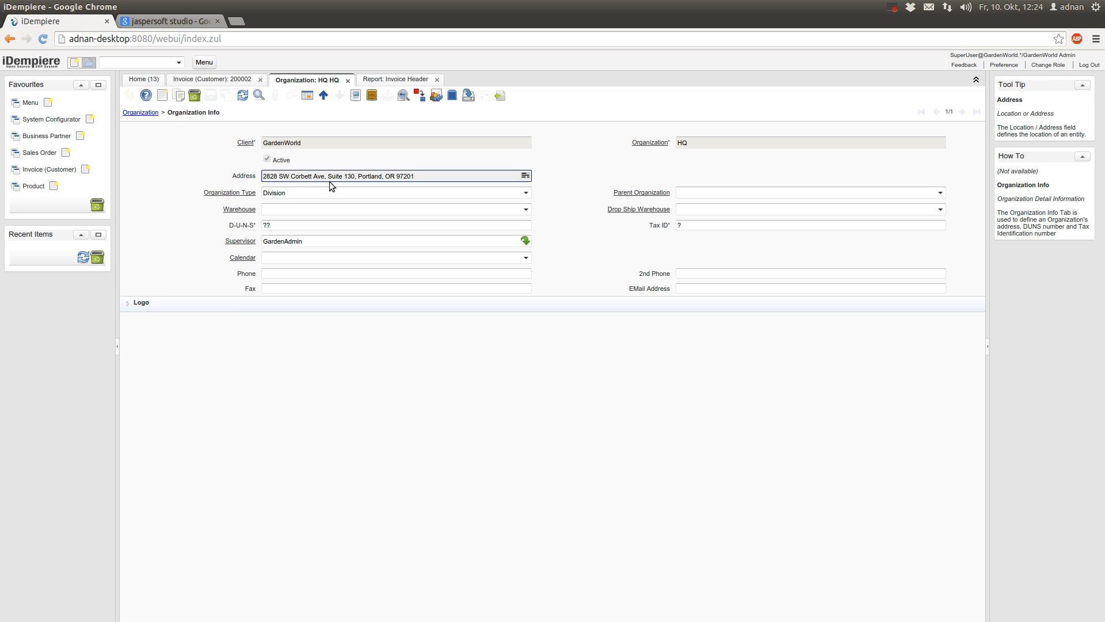
Compare the HQ details with the invoice report, then open the C&W Construction business partner
click(395, 79)
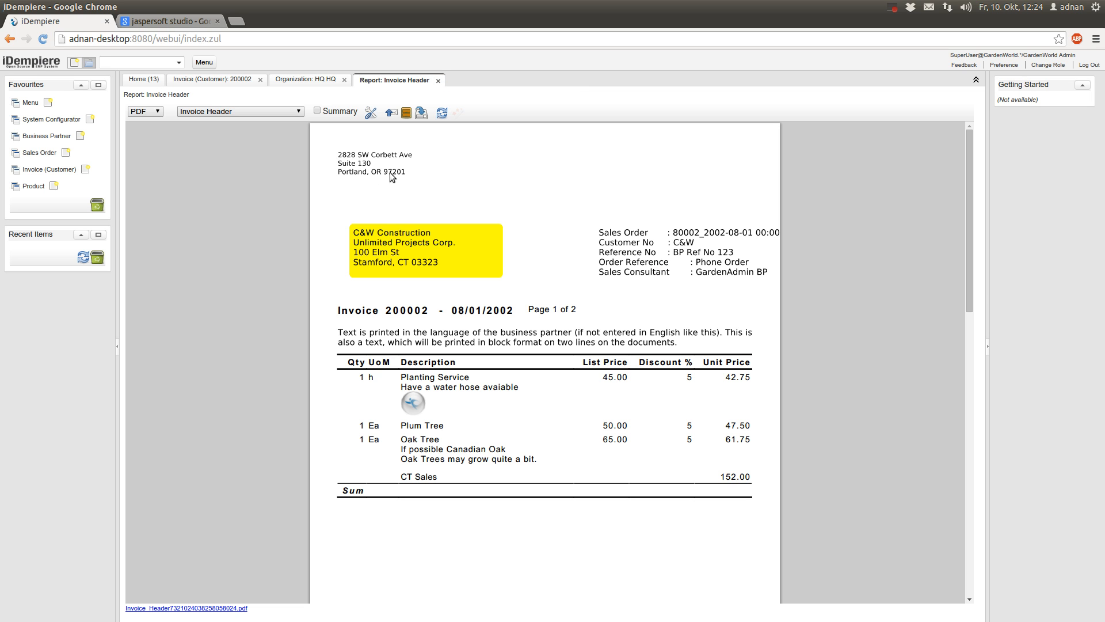
click(304, 81)
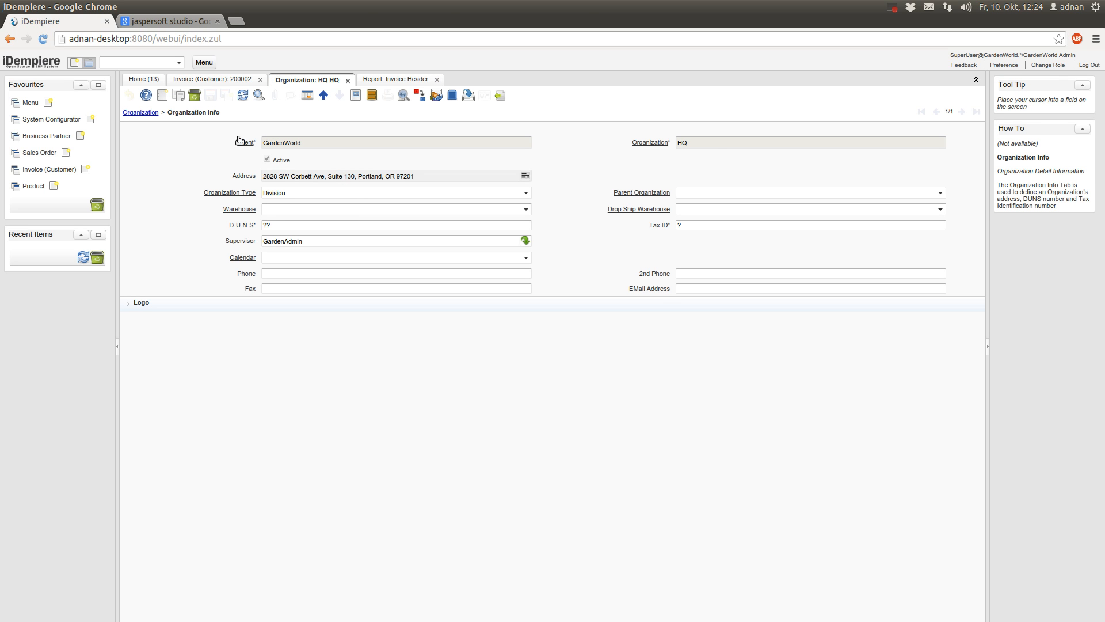
click(217, 80)
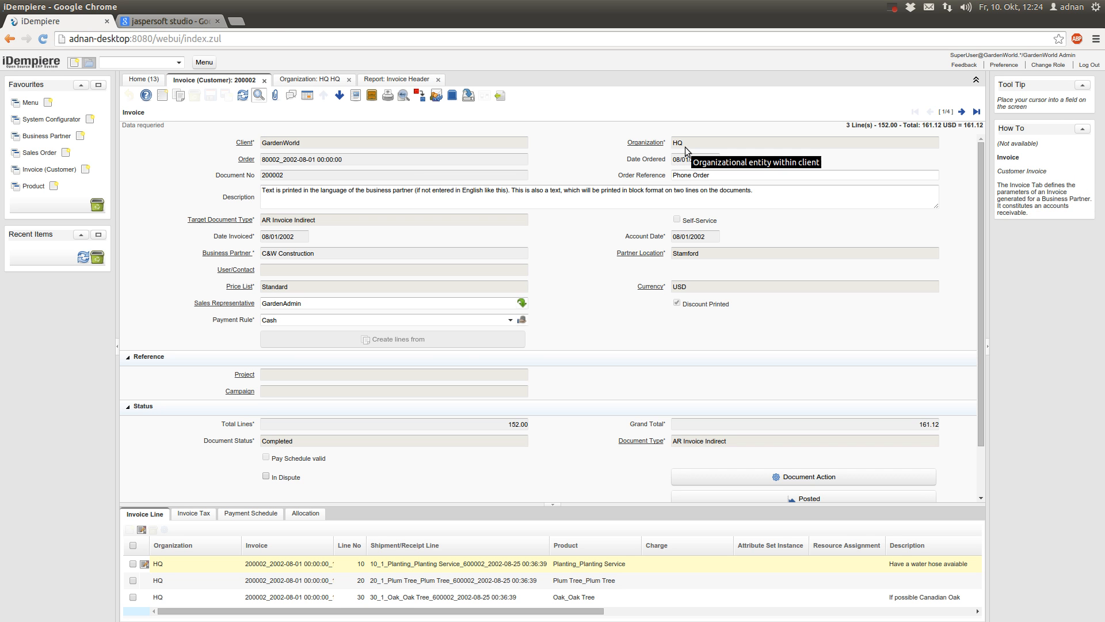
click(398, 81)
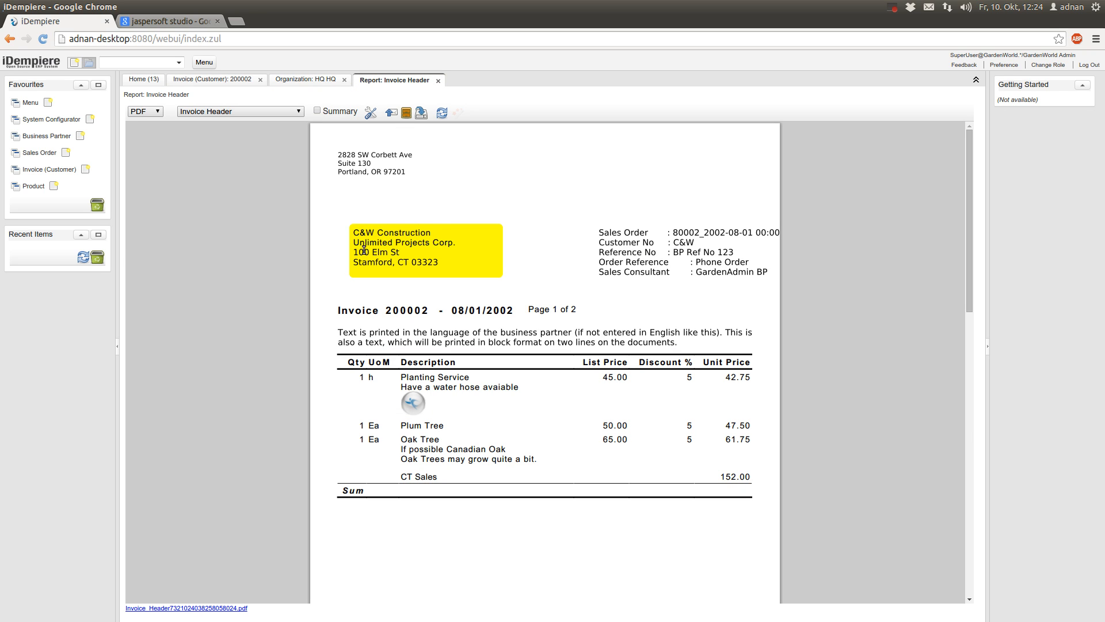
click(231, 81)
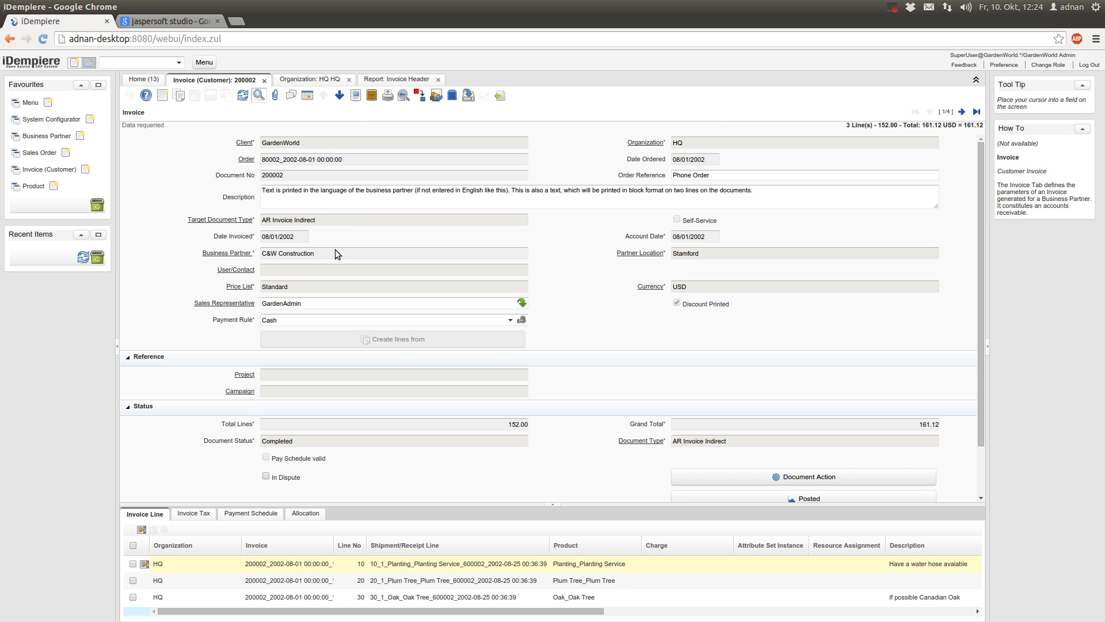
click(239, 254)
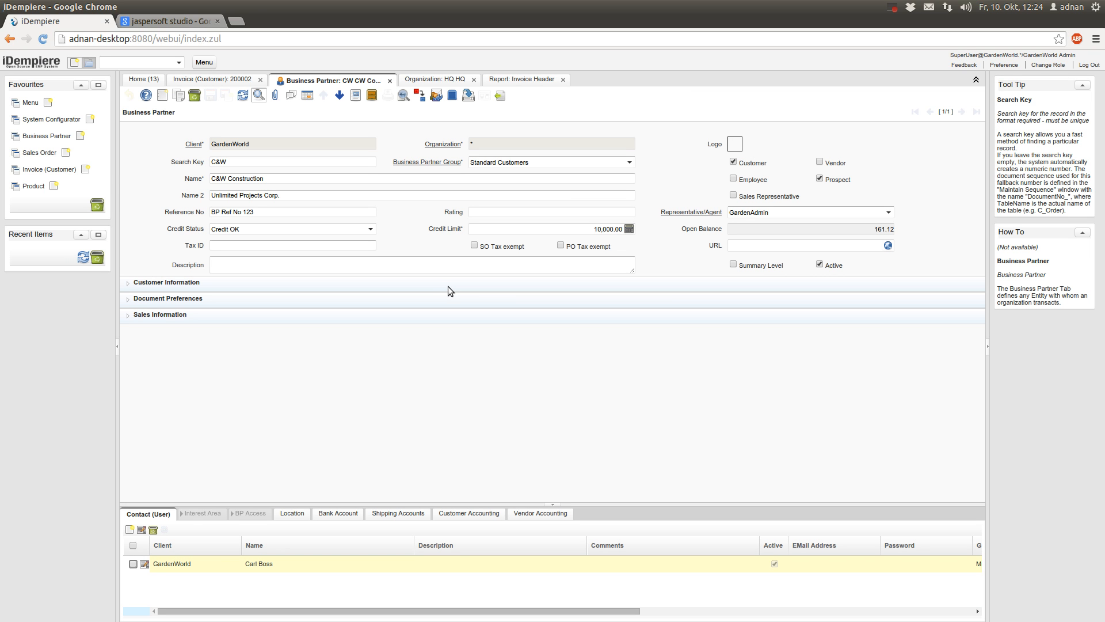
Open C&W Construction's Stamford location and compare its address with the invoice report
click(292, 514)
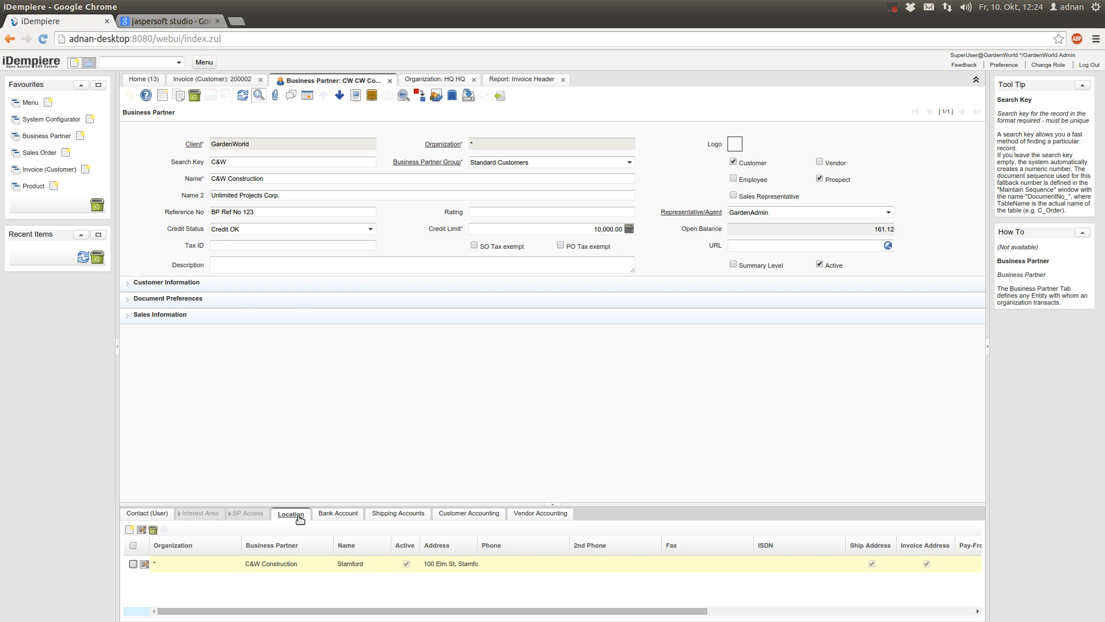
click(299, 516)
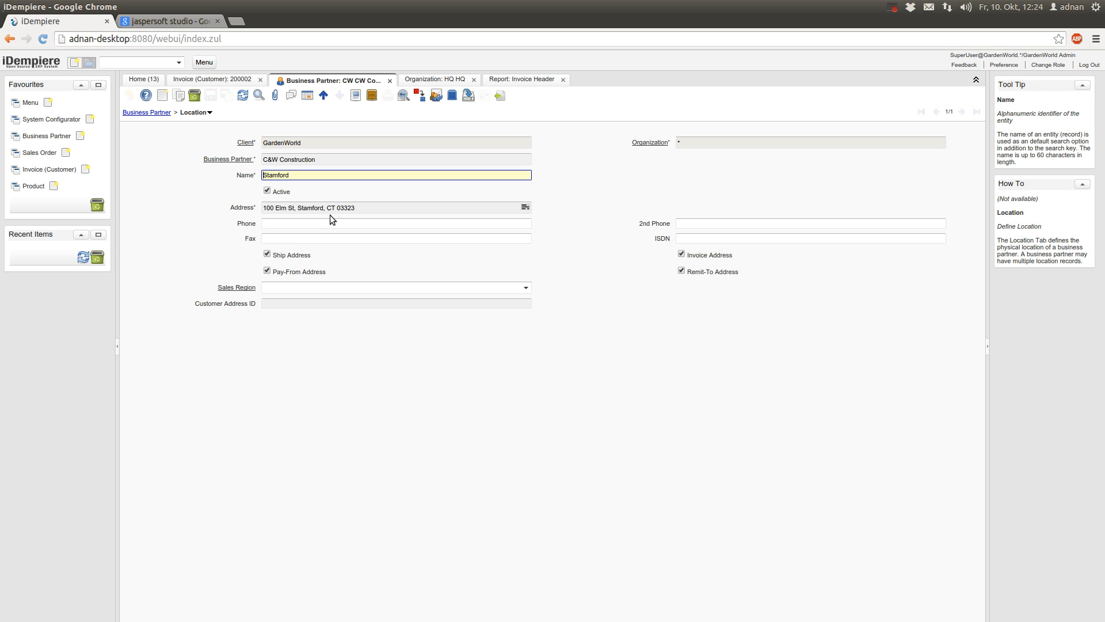
click(522, 80)
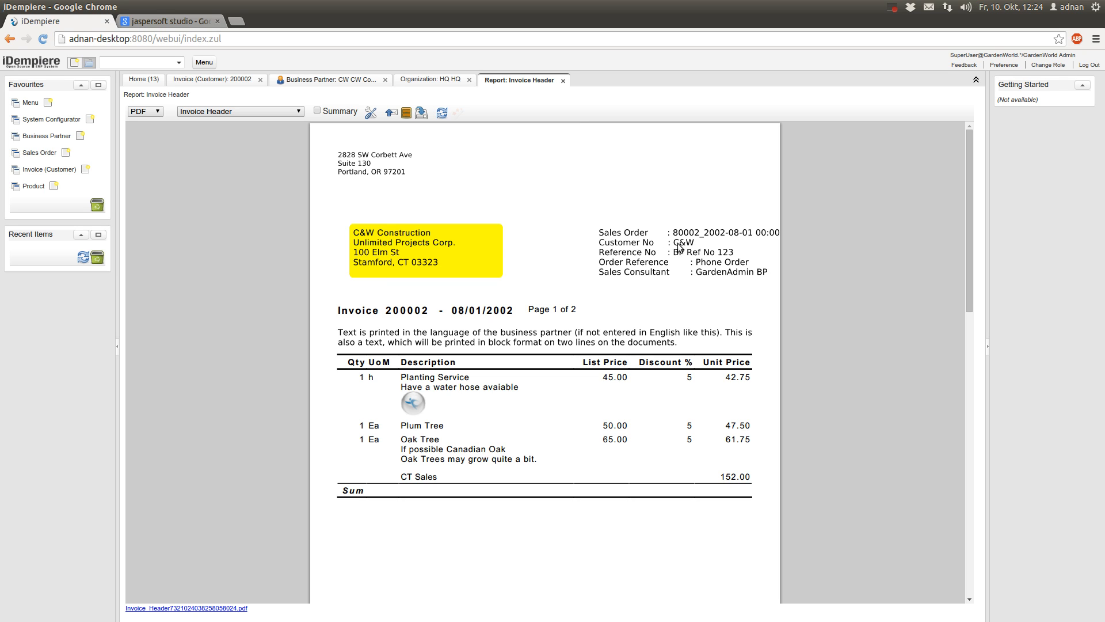
click(357, 81)
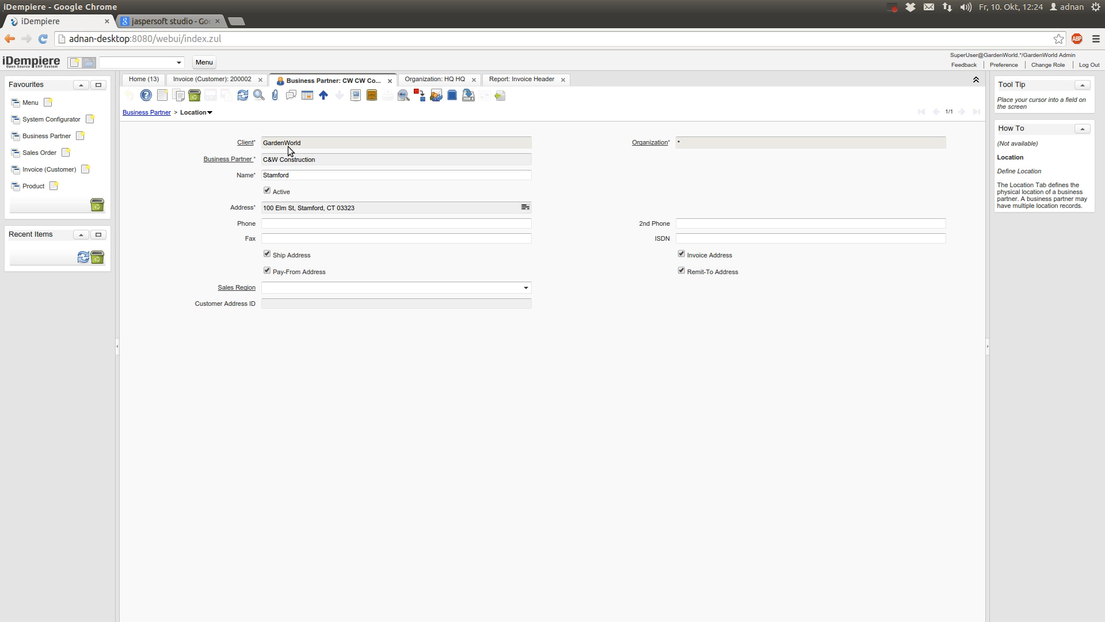
Check the partner's search key C&W against the report, then return to invoice 200002
click(147, 113)
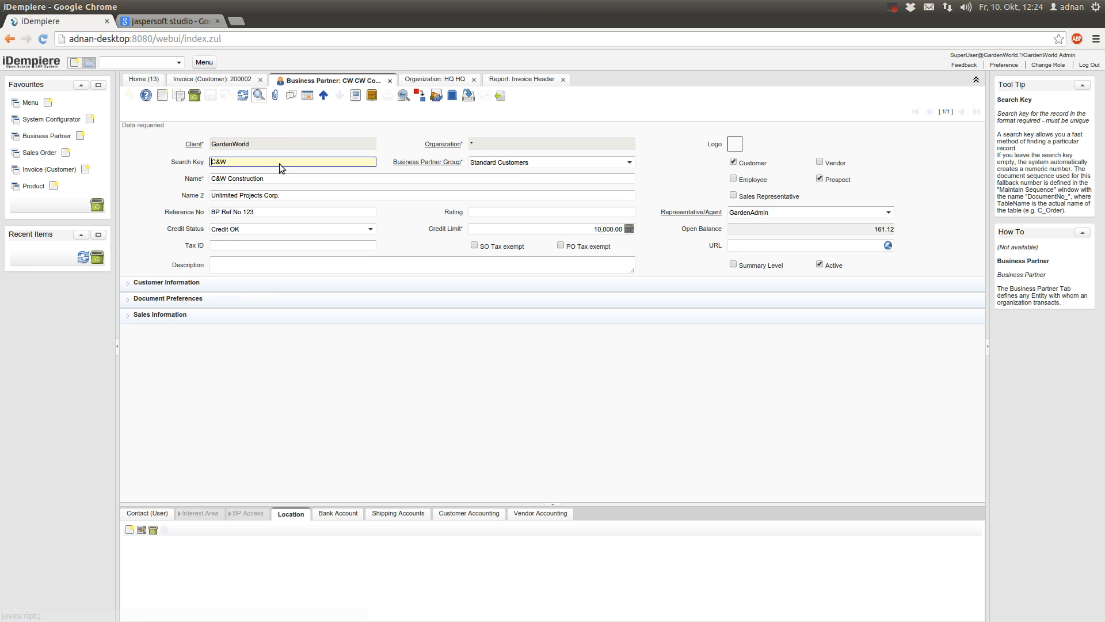
click(235, 159)
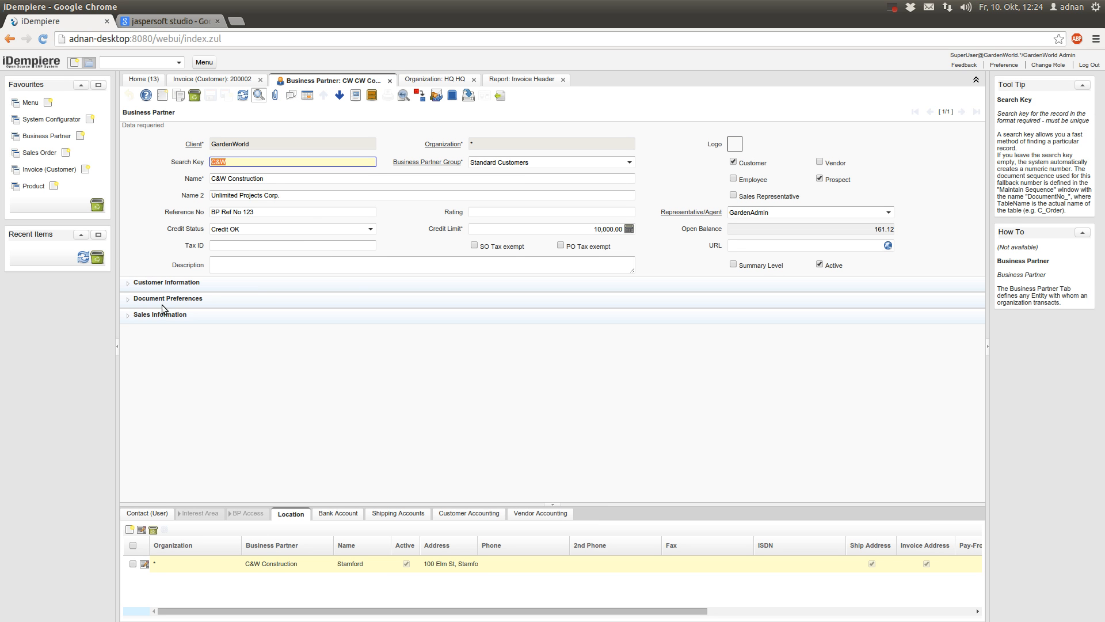
click(530, 80)
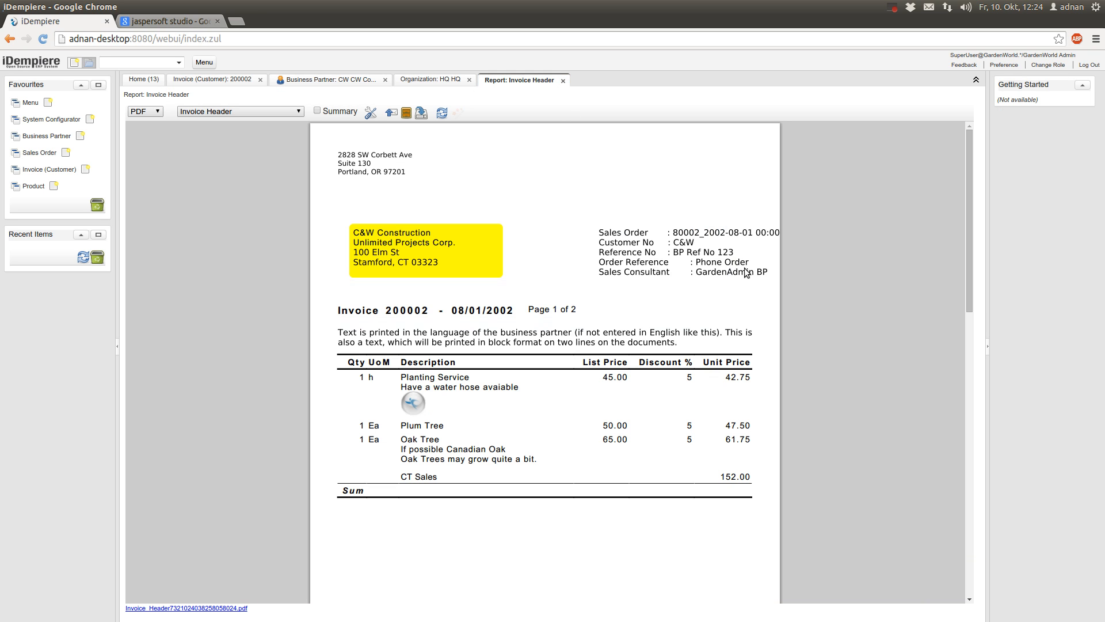
click(224, 80)
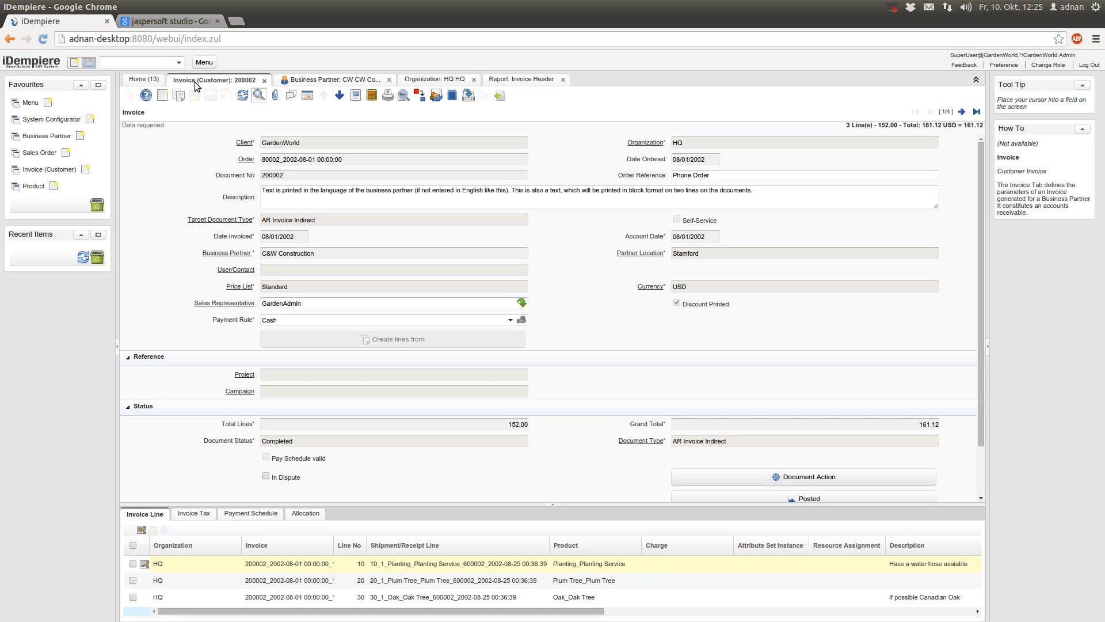
scroll(225, 438, down, 2)
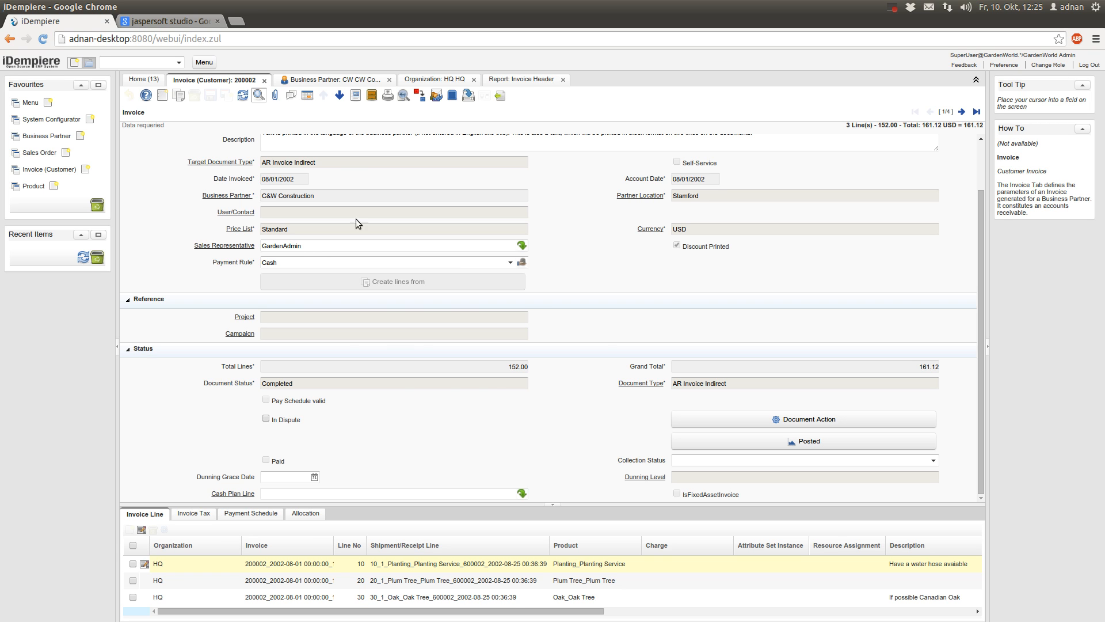
click(521, 80)
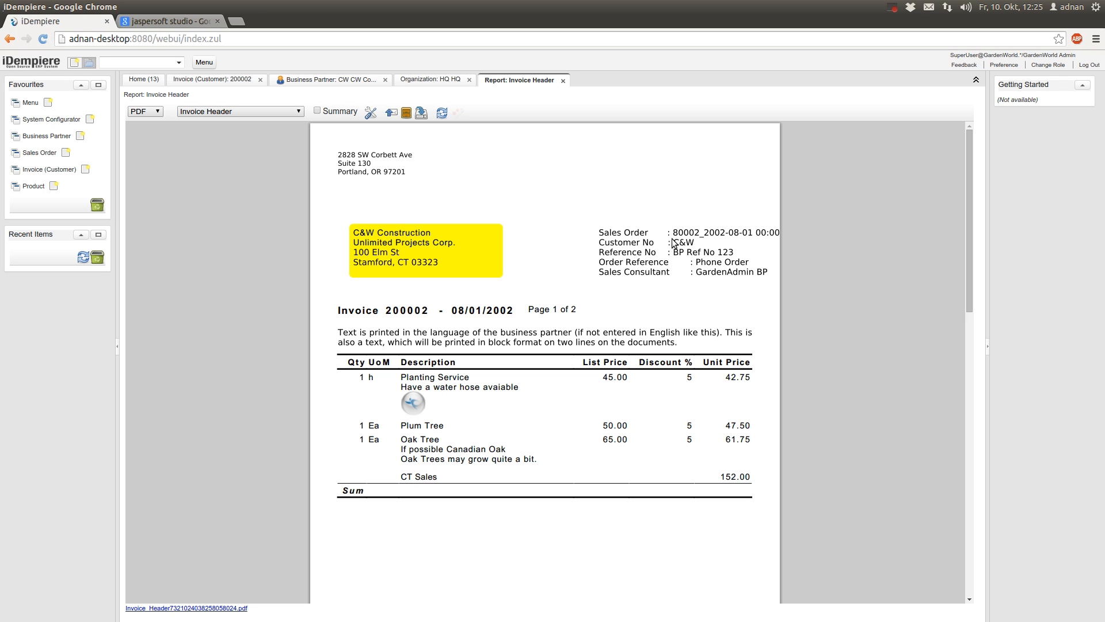
scroll(348, 275, down, 1)
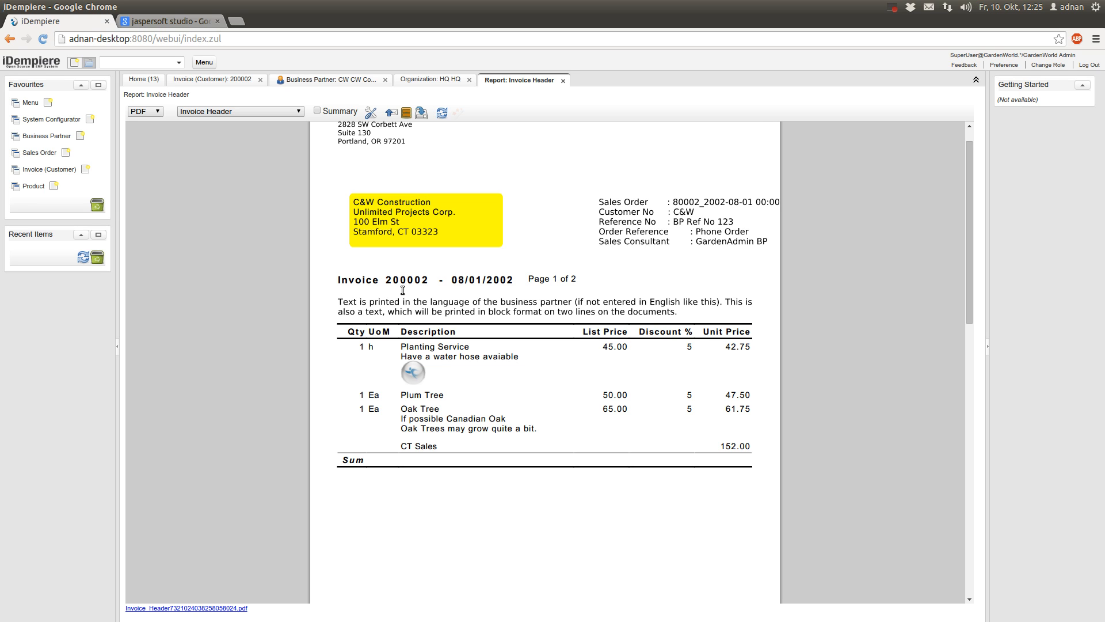
drag(386, 283, 441, 280)
click(471, 289)
Review both pages of the Invoice Header PDF, then open its print format for customizing
scroll(734, 411, down, 2)
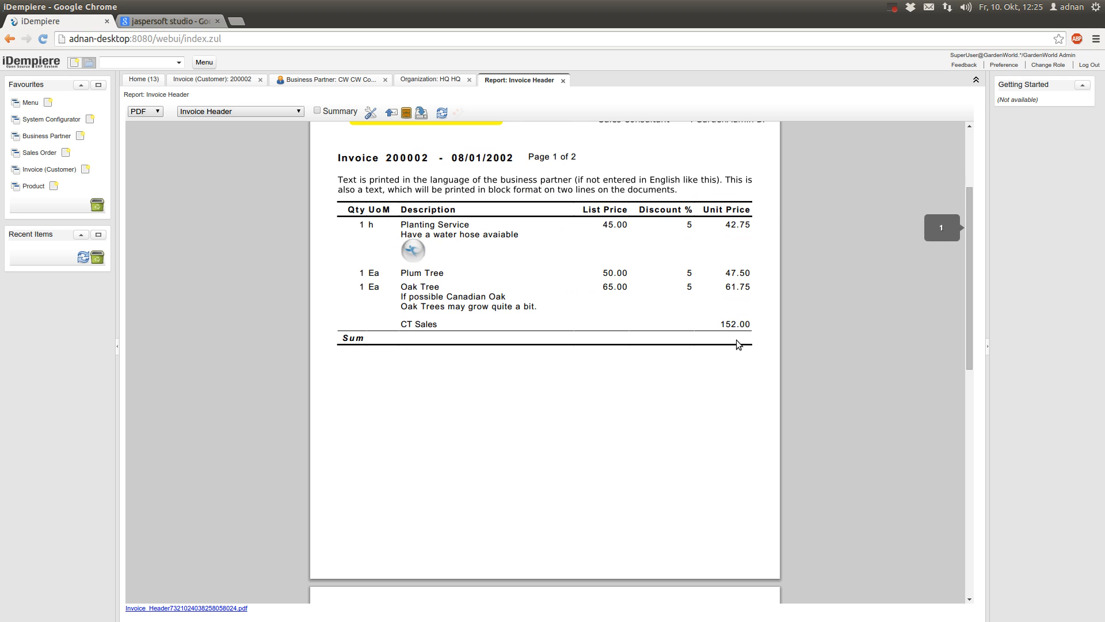
scroll(634, 334, down, 2)
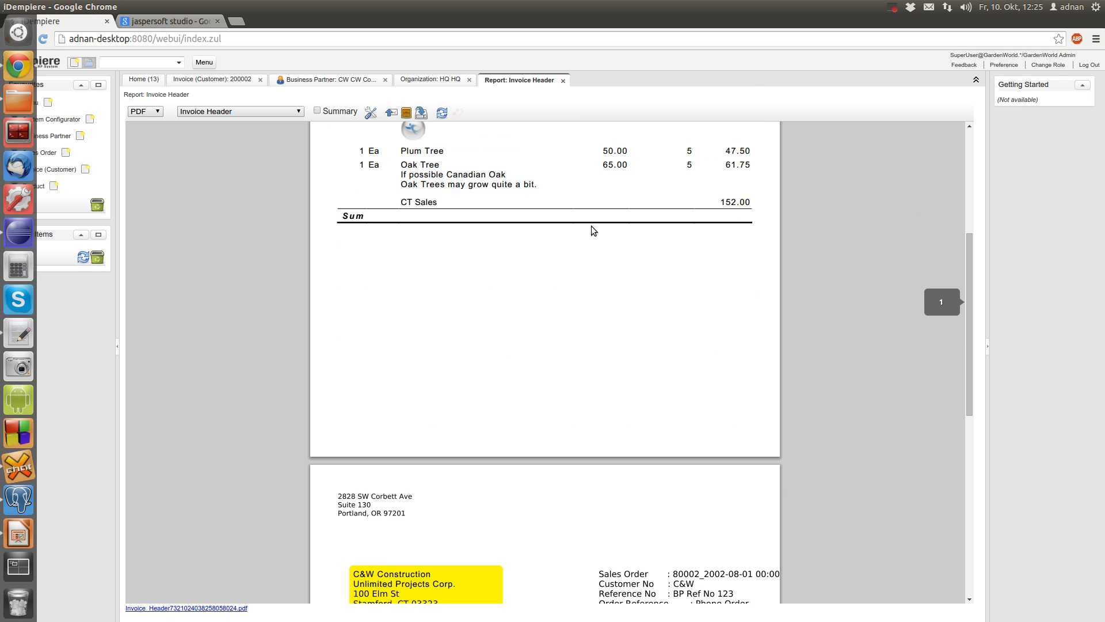
scroll(592, 226, down, 5)
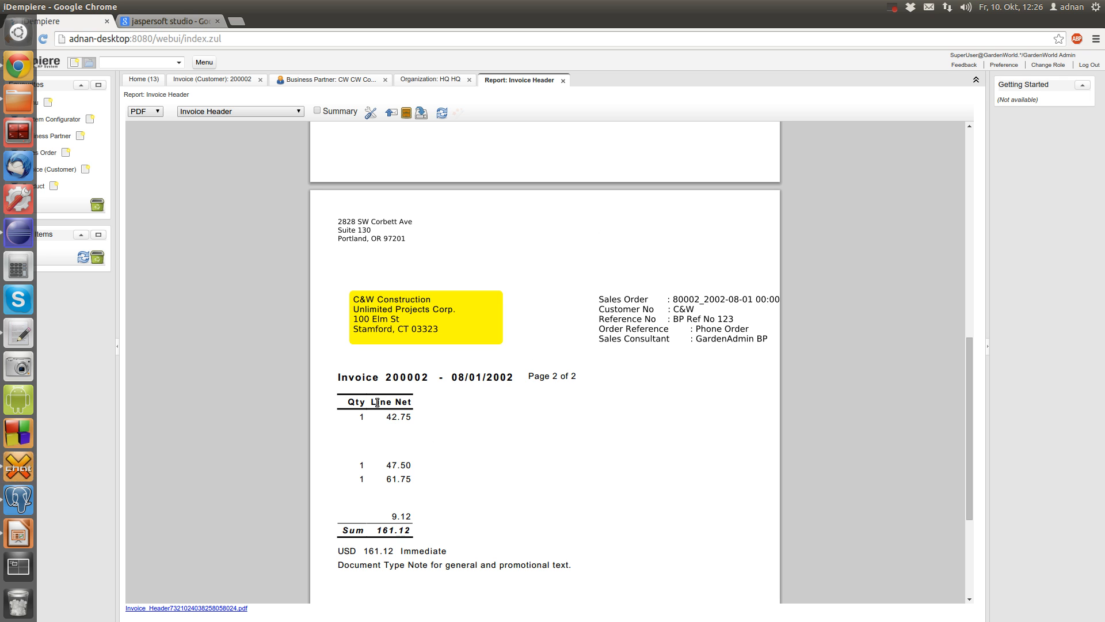
scroll(420, 403, up, 9)
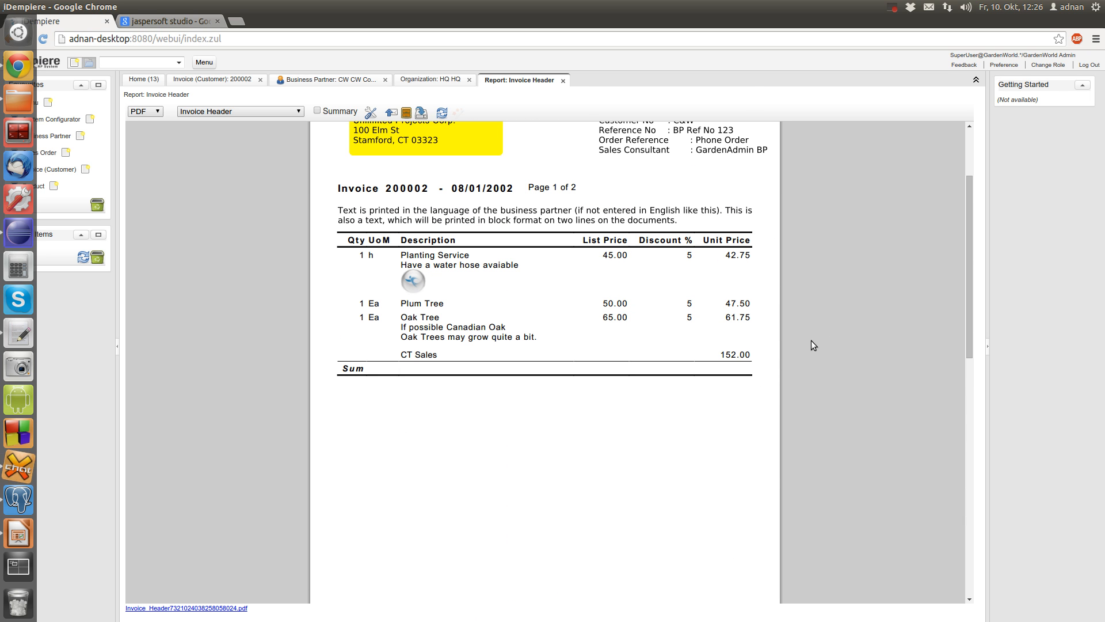
scroll(746, 241, down, 10)
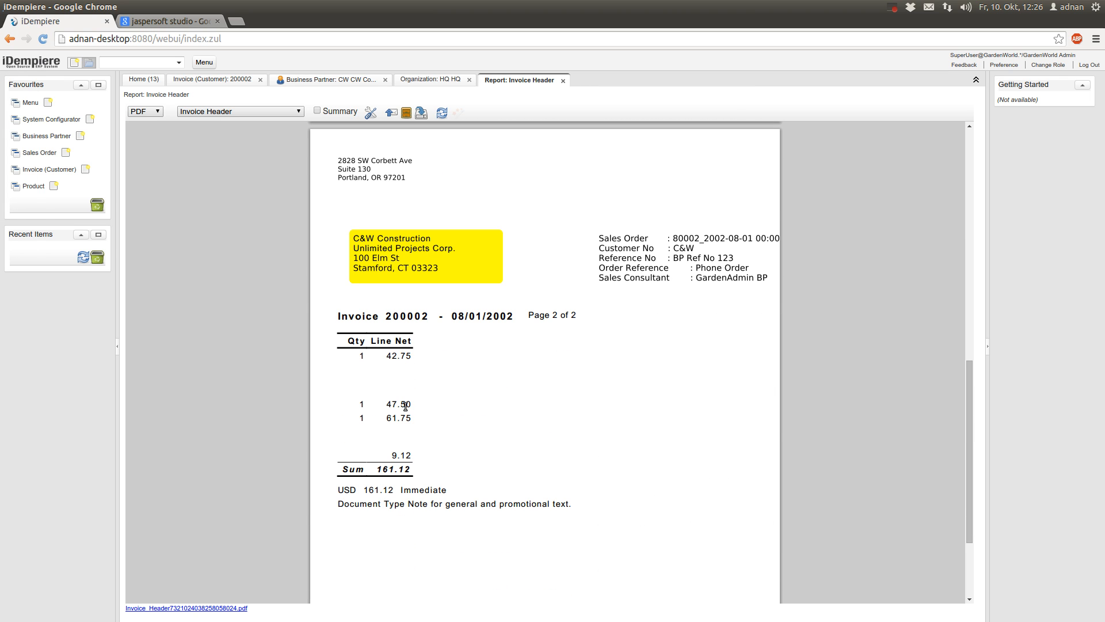
scroll(406, 405, down, 3)
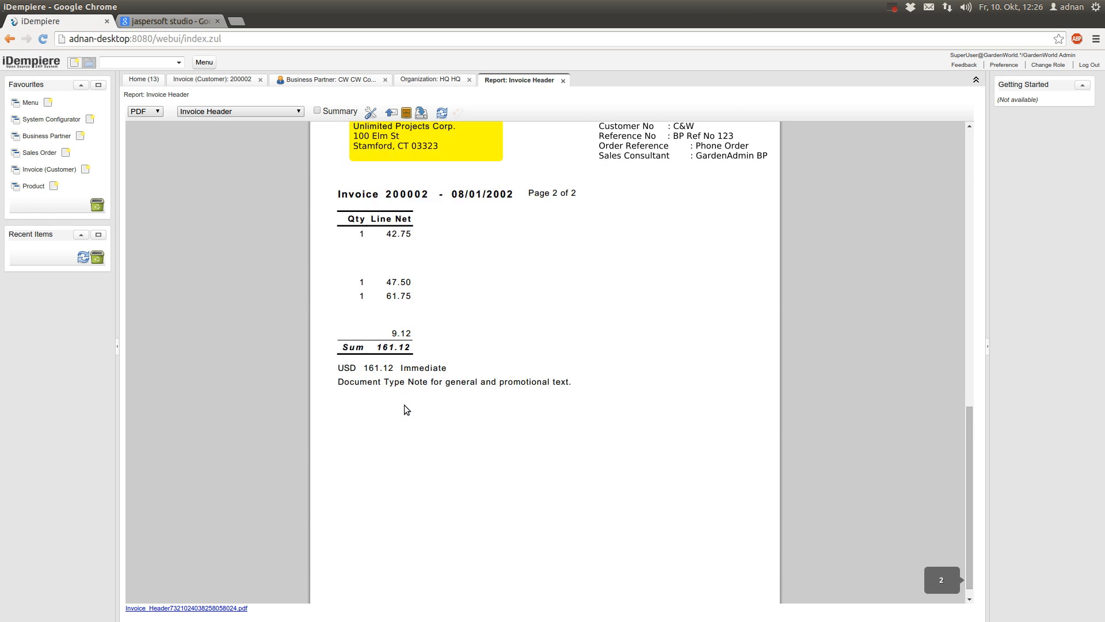
scroll(405, 405, up, 3)
scroll(404, 406, up, 8)
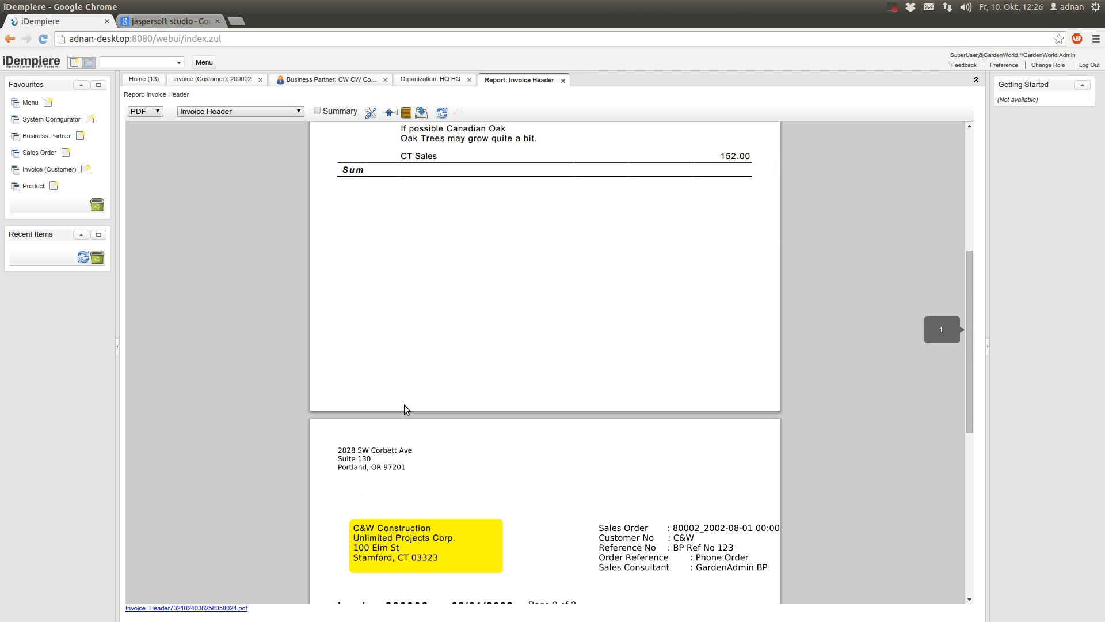
scroll(404, 405, up, 3)
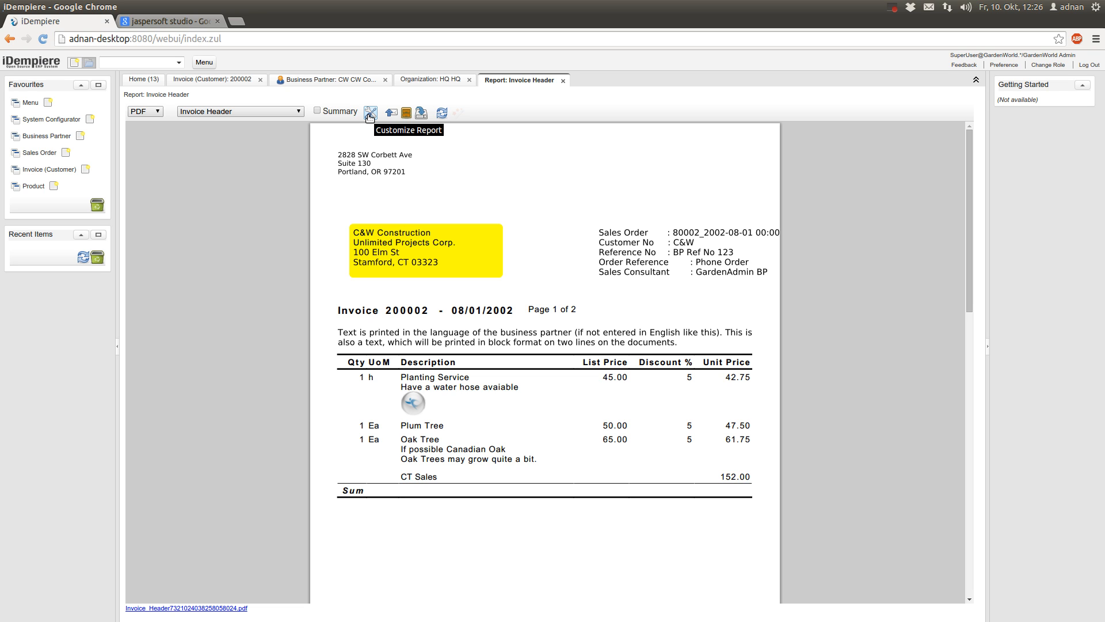
click(370, 115)
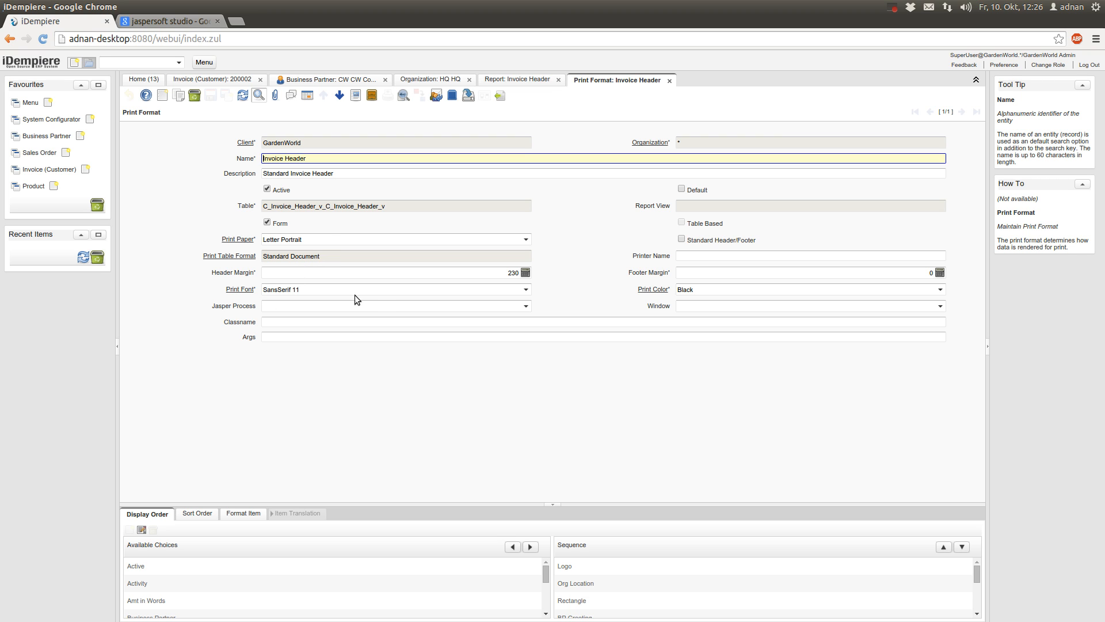
Enlarge the Invoice Header print format's Display Order area and scroll its field sequence
drag(410, 501, 424, 348)
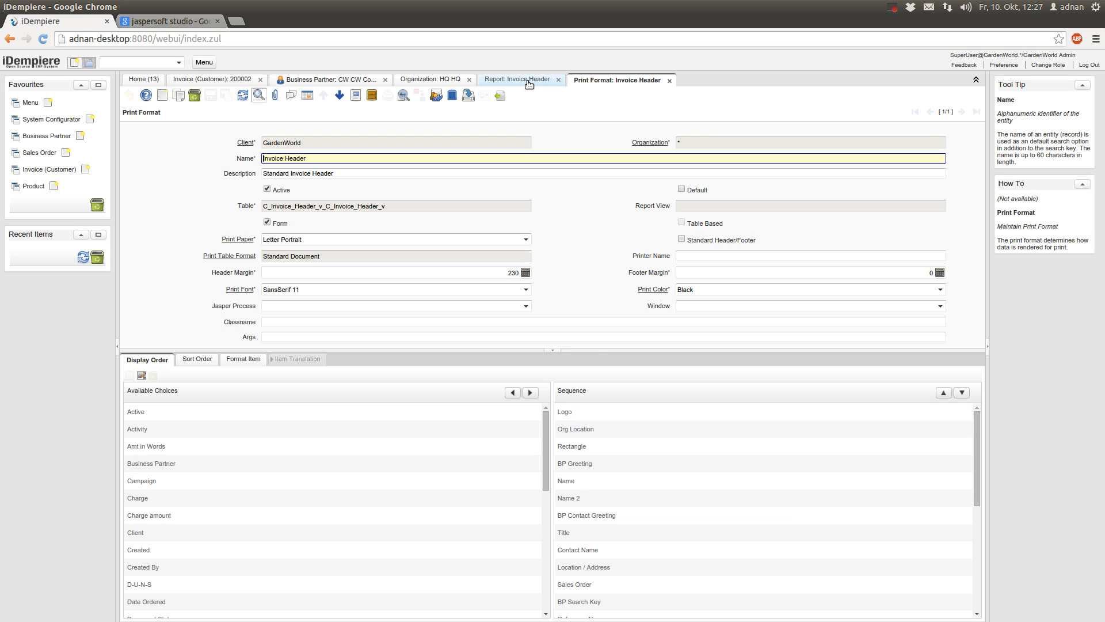
click(444, 79)
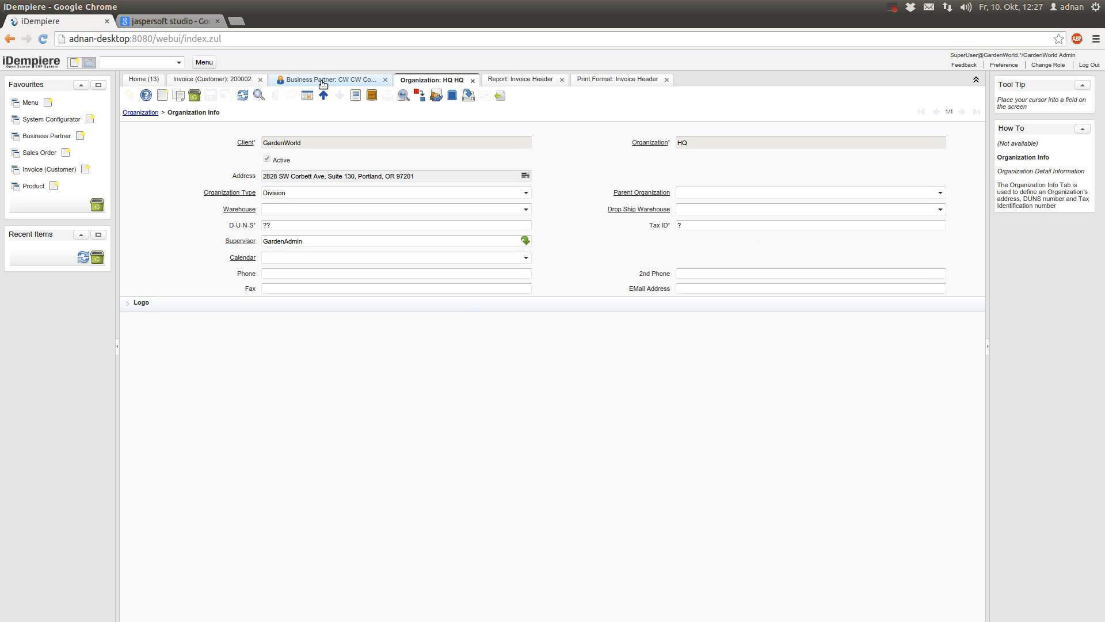
click(507, 80)
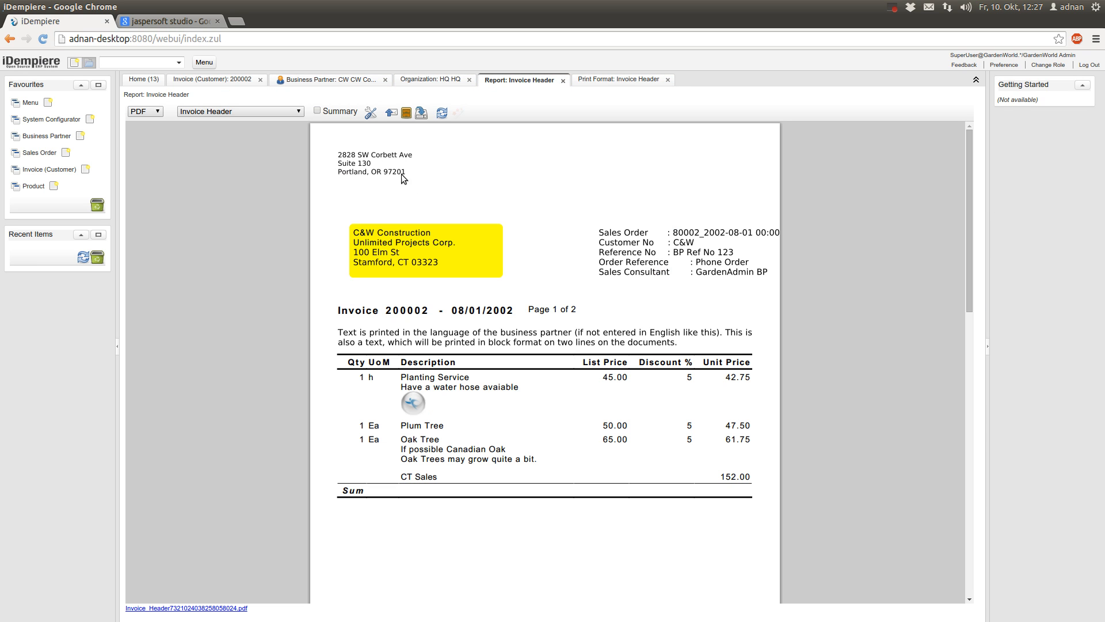
click(620, 79)
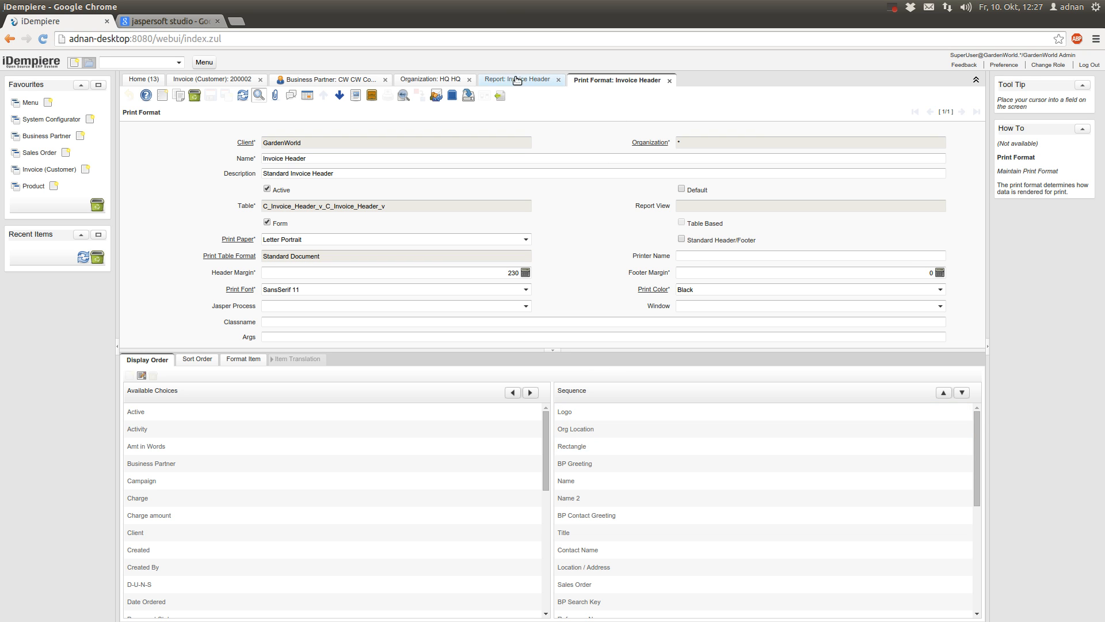
click(412, 79)
click(517, 79)
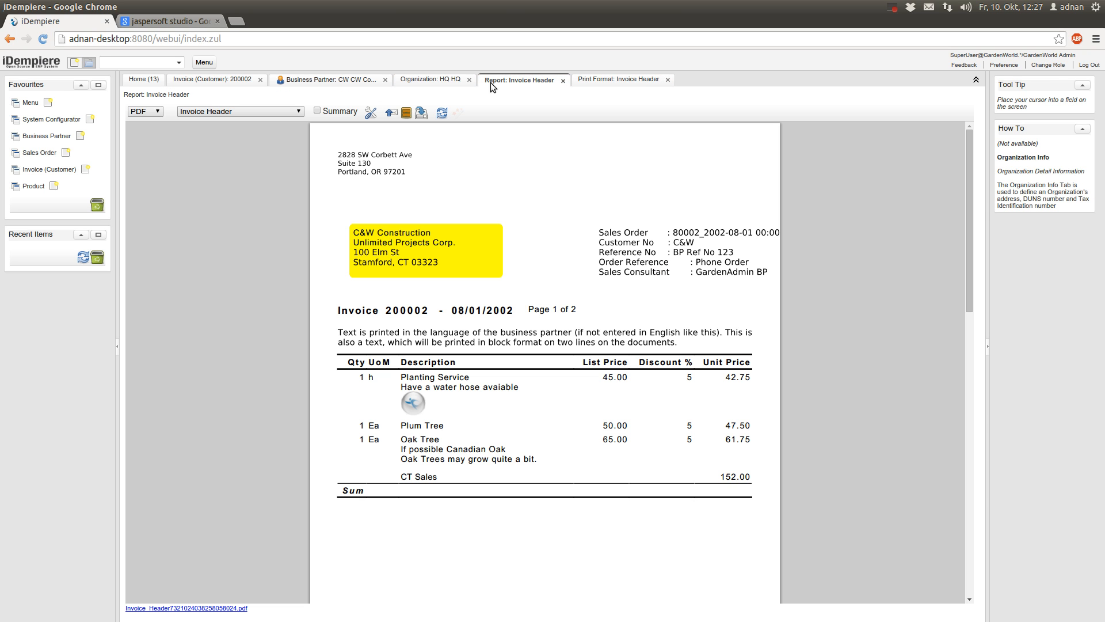
click(627, 80)
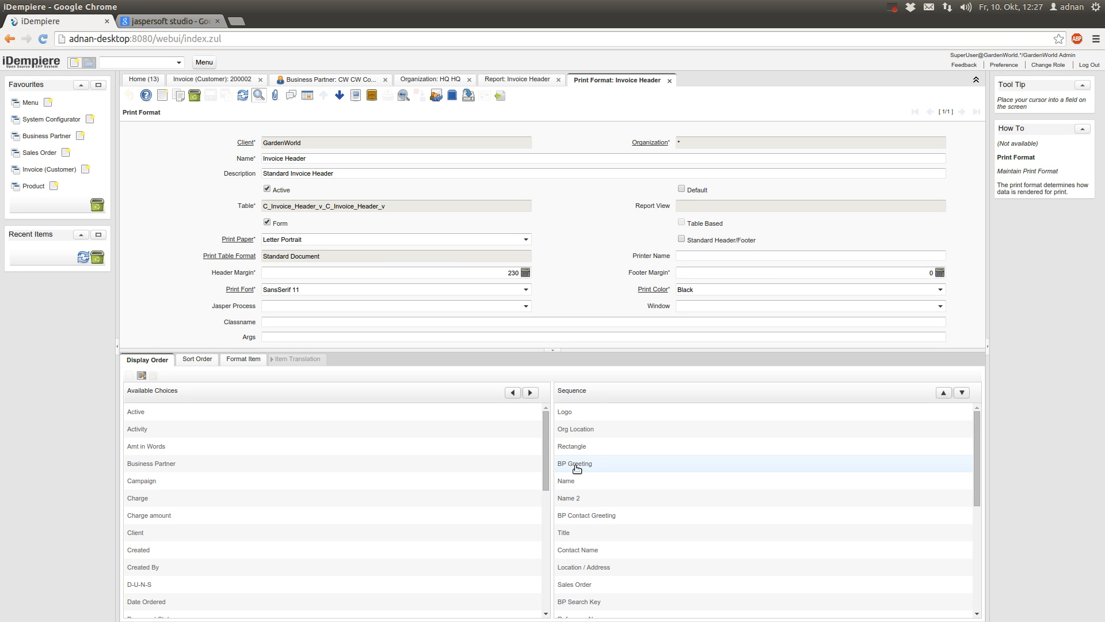
scroll(638, 533, down, 2)
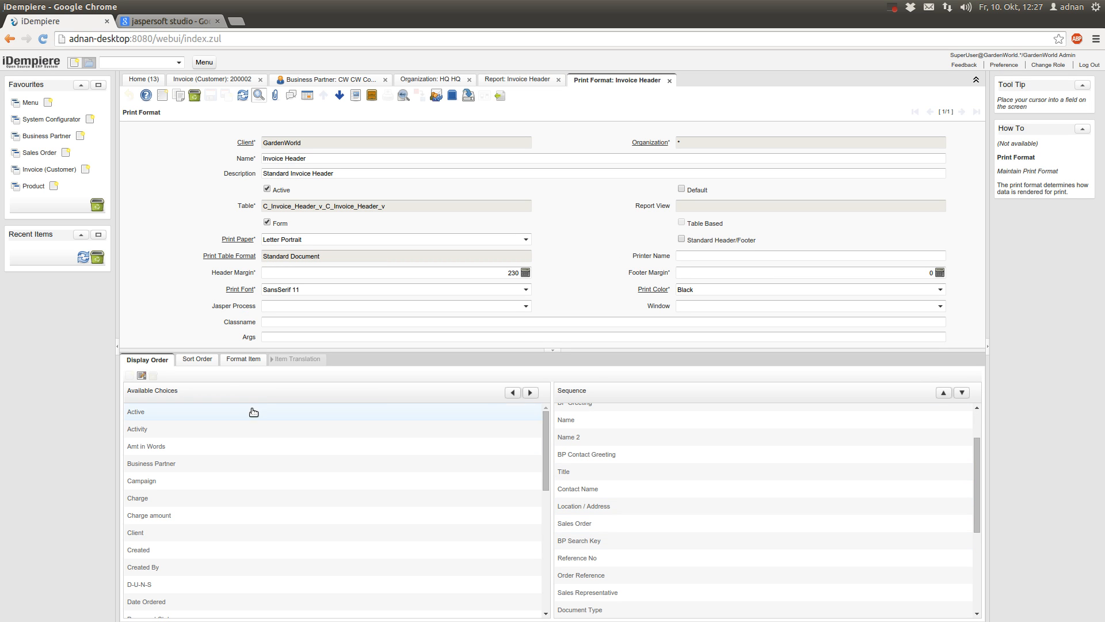
Show the Org Location format item (sequence 20, Header, SansSerif 9) in form view
click(231, 363)
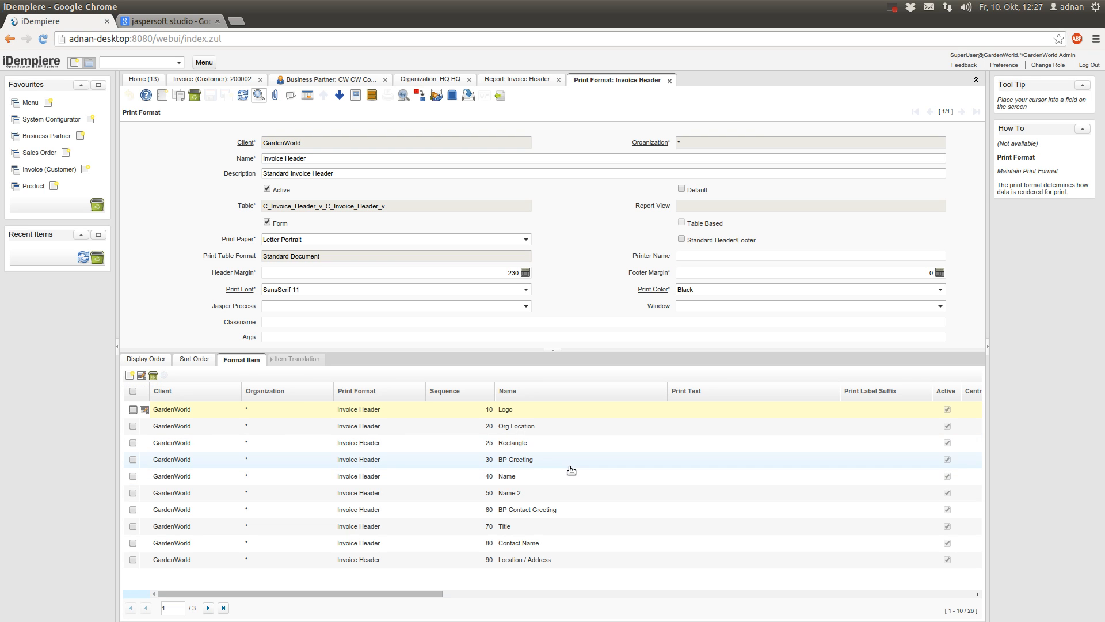
click(520, 431)
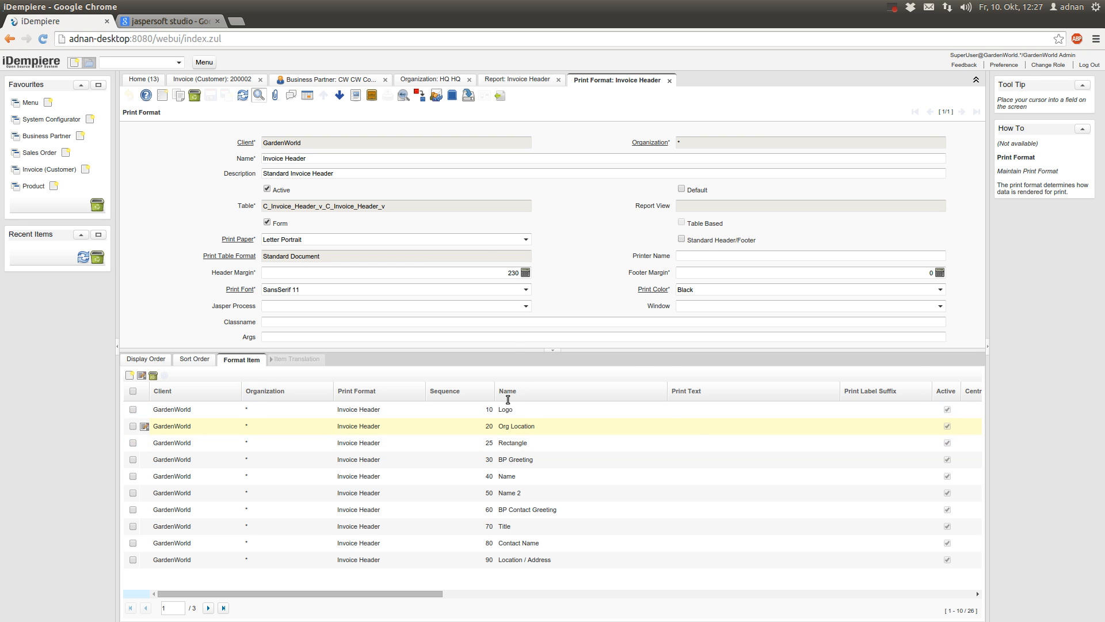
key(alt+Down)
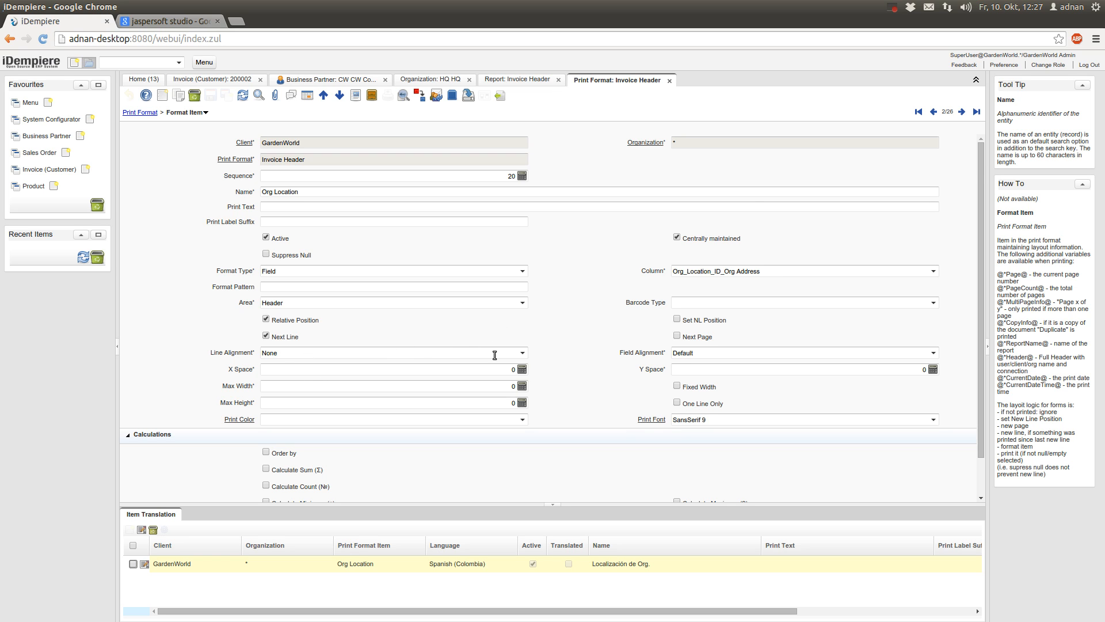
scroll(658, 396, down, 2)
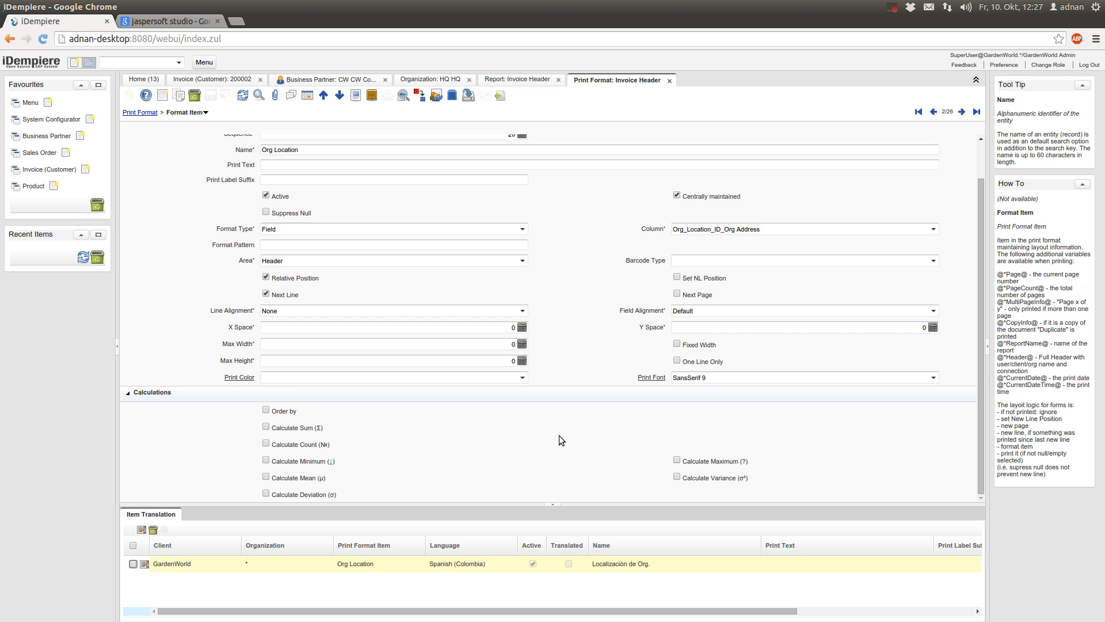
scroll(164, 313, up, 2)
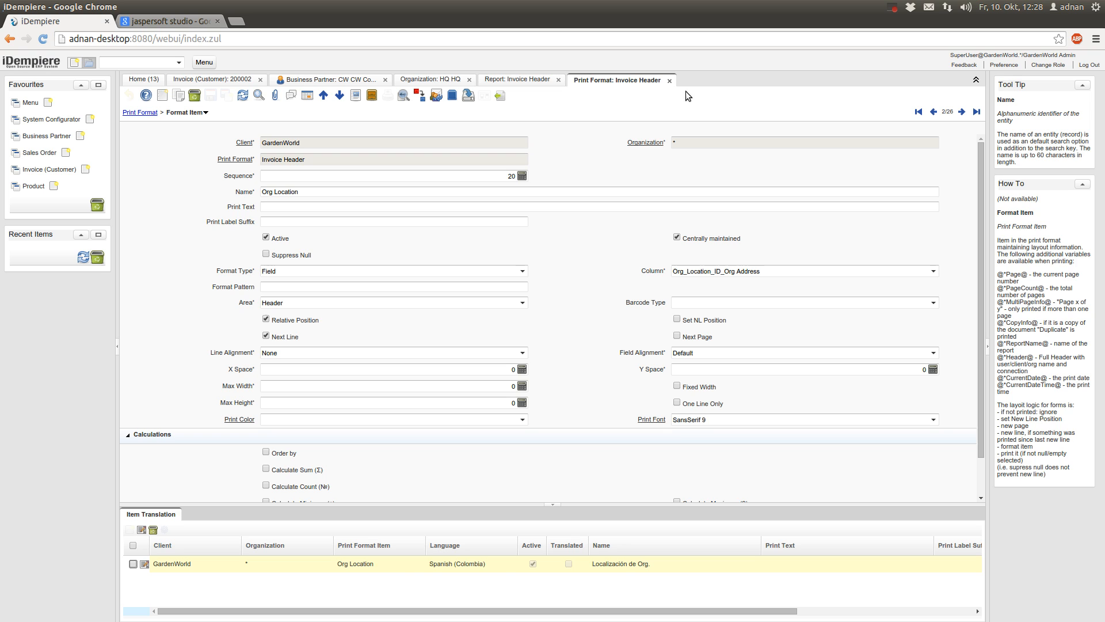
Close the Invoice Header print format and switch to the Google 'jaspersoft studio' results
click(669, 82)
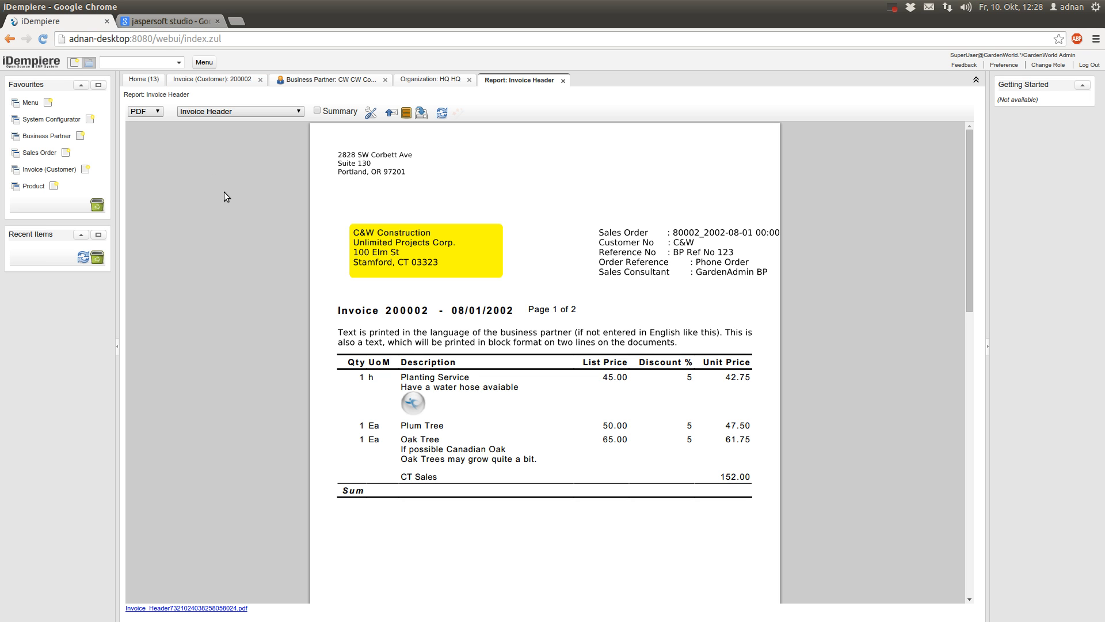
click(169, 22)
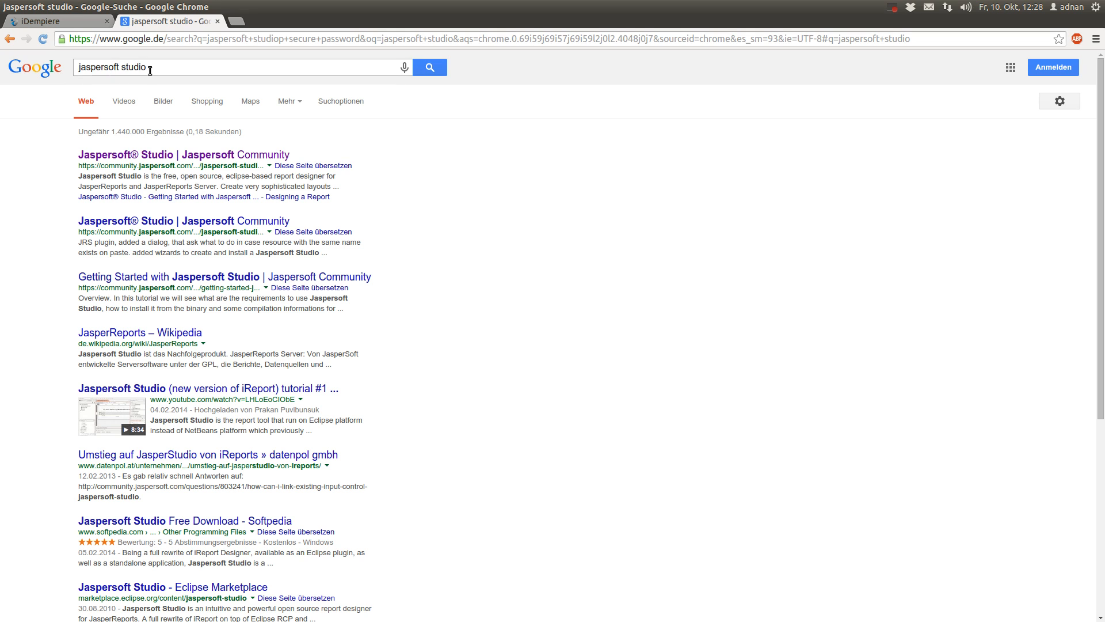
Go from the first search result through the download page to the Jaspersoft Studio project page
click(279, 157)
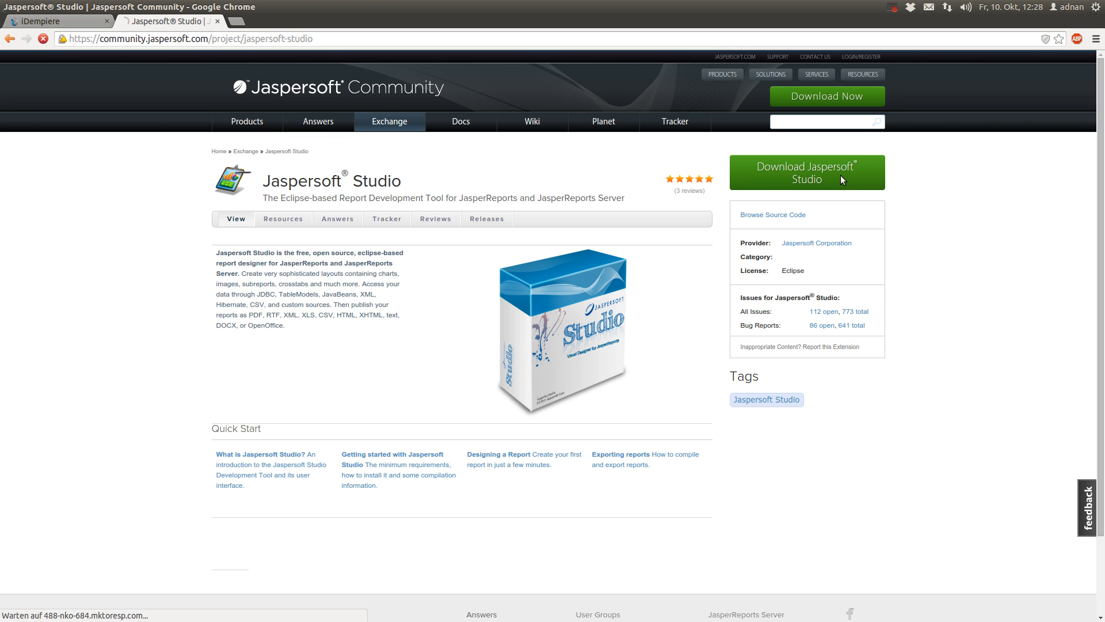
click(843, 179)
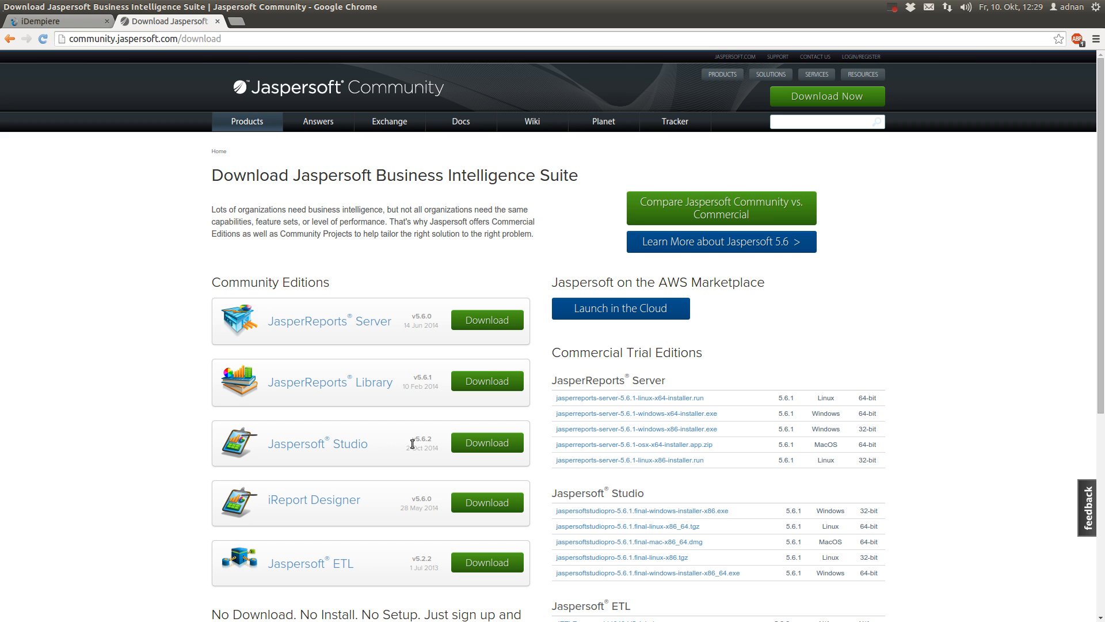
click(327, 448)
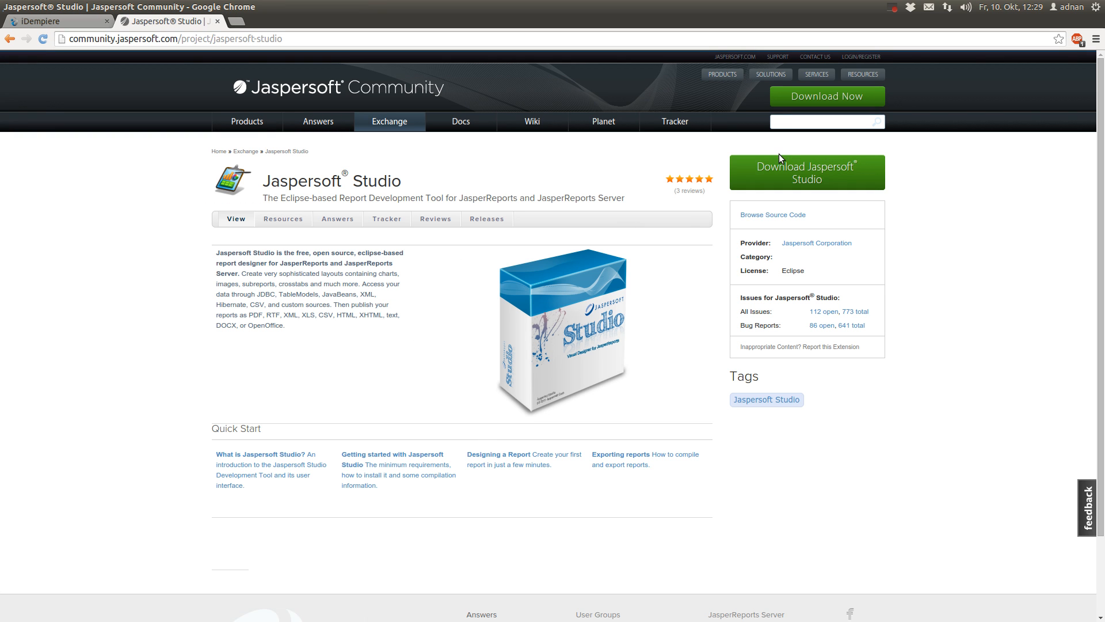
mouse_move(3, 173)
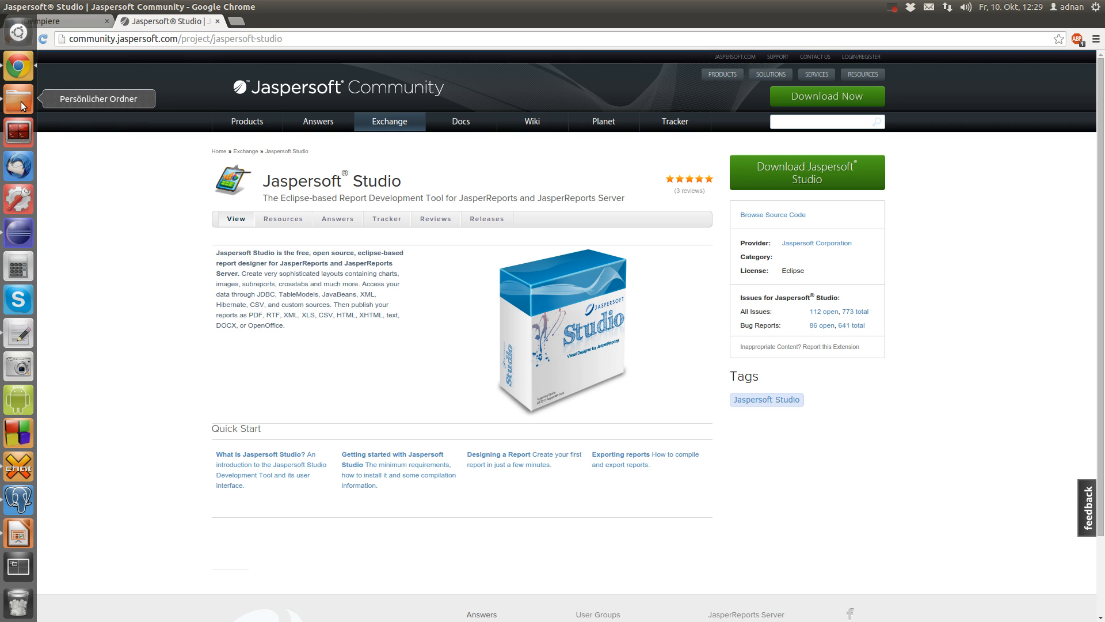
Open Downloads, enter the jaspersoftstudio-5.6.2.final folder and launch Jaspersoft Studio
click(21, 101)
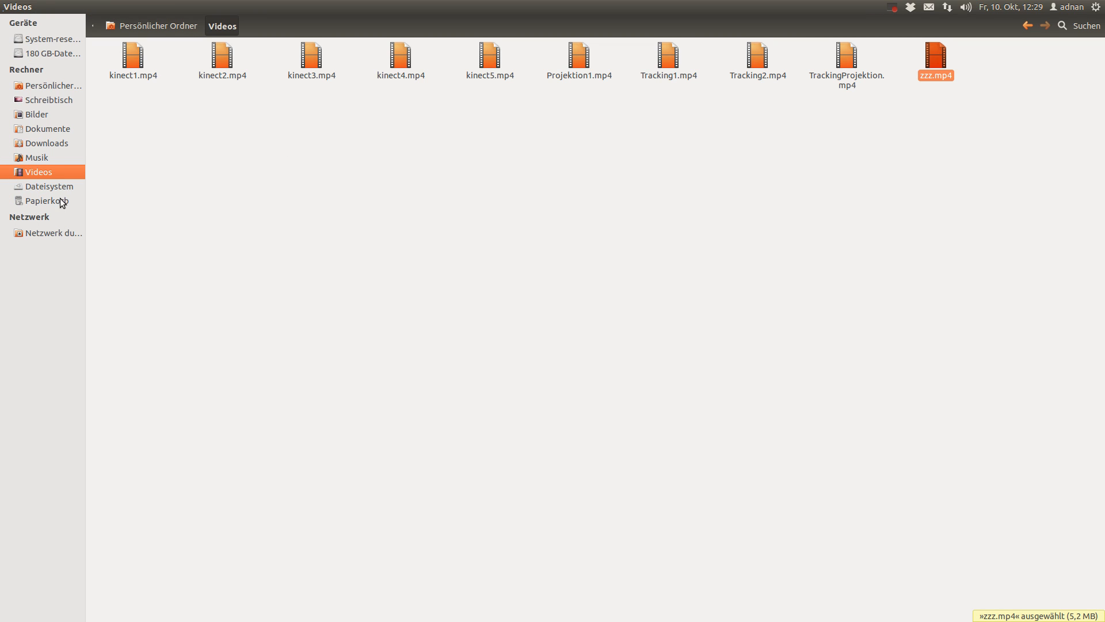
click(47, 144)
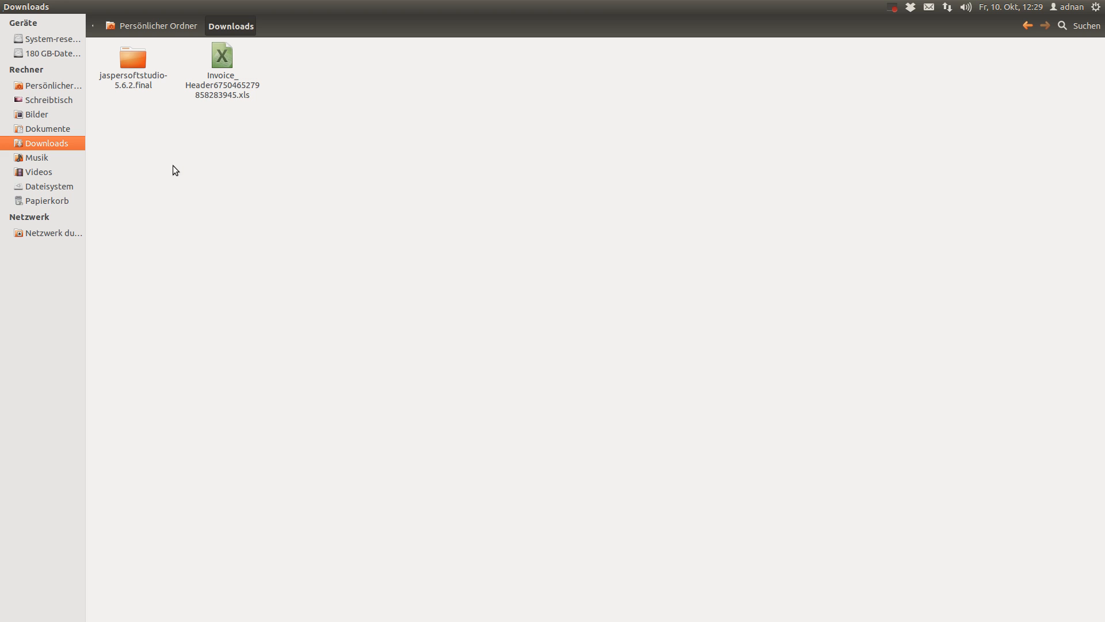
click(225, 96)
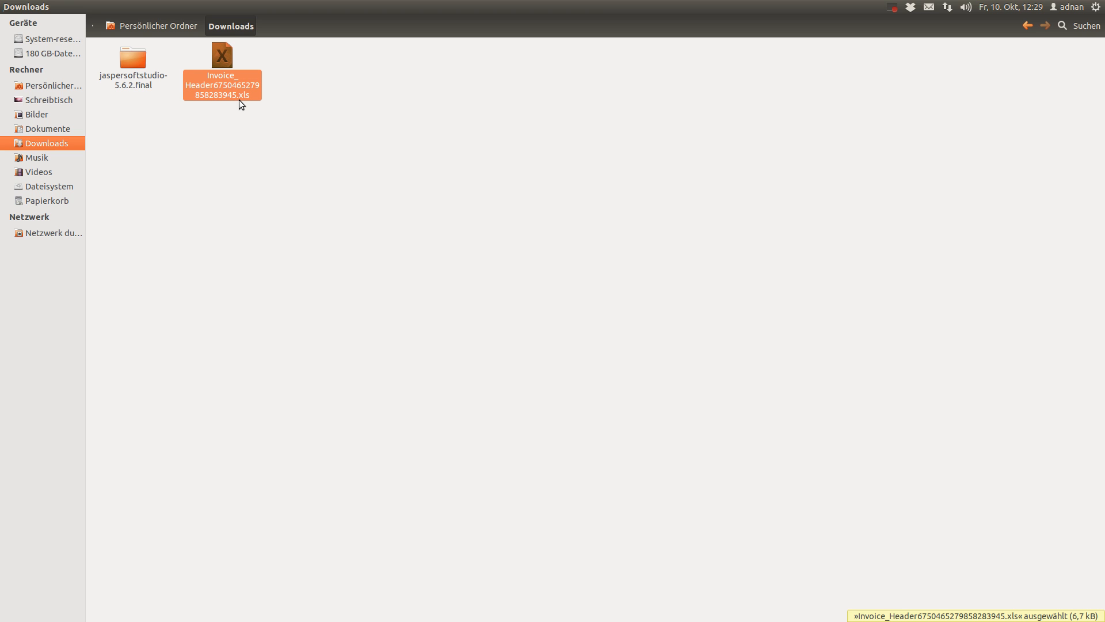
click(257, 180)
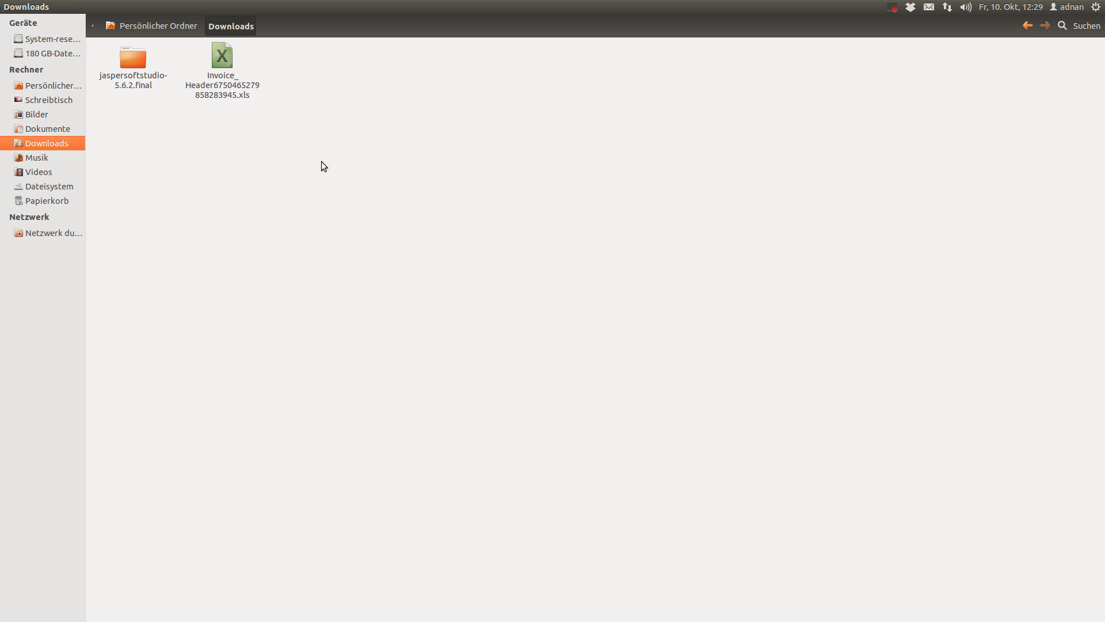
double_click(141, 85)
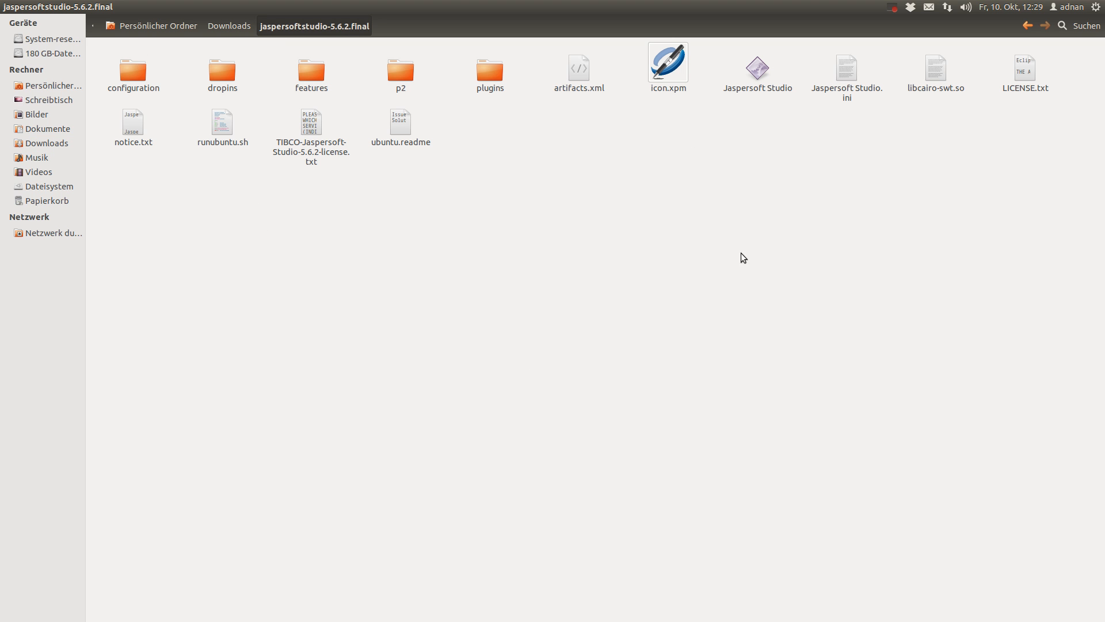
double_click(755, 82)
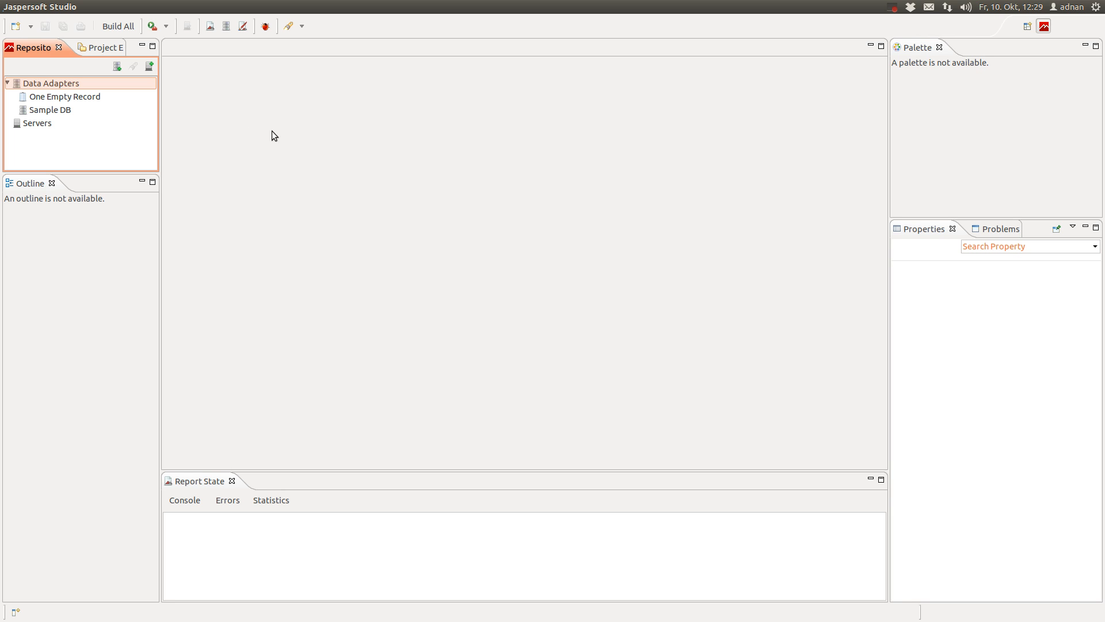
Delete the One Empty Record data adapter from the repository
click(65, 96)
click(59, 109)
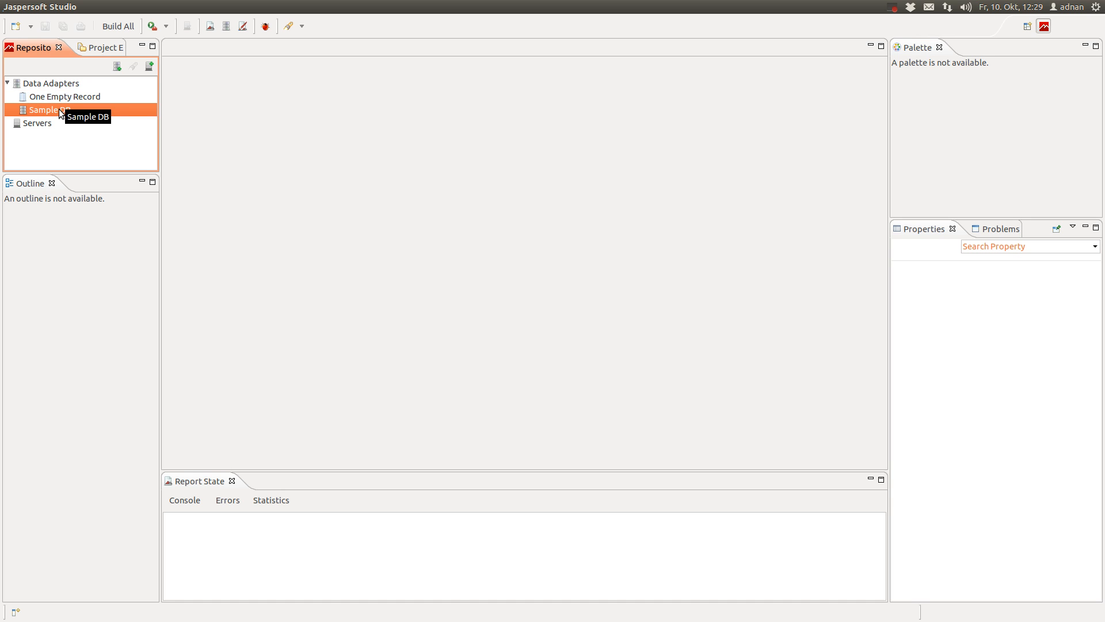
click(67, 96)
right_click(67, 95)
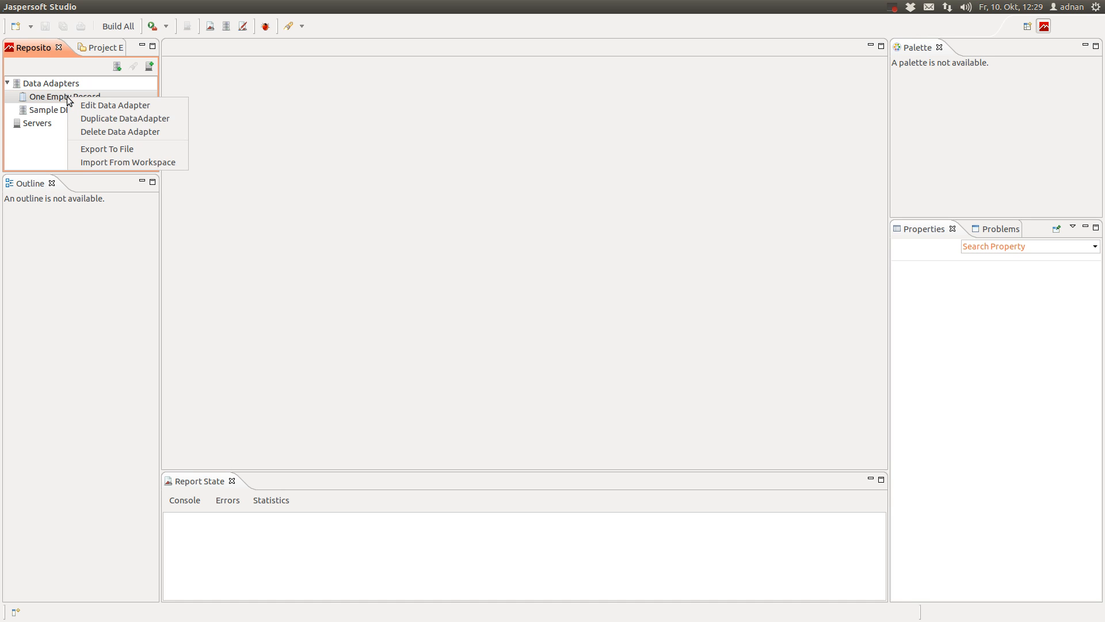
click(178, 130)
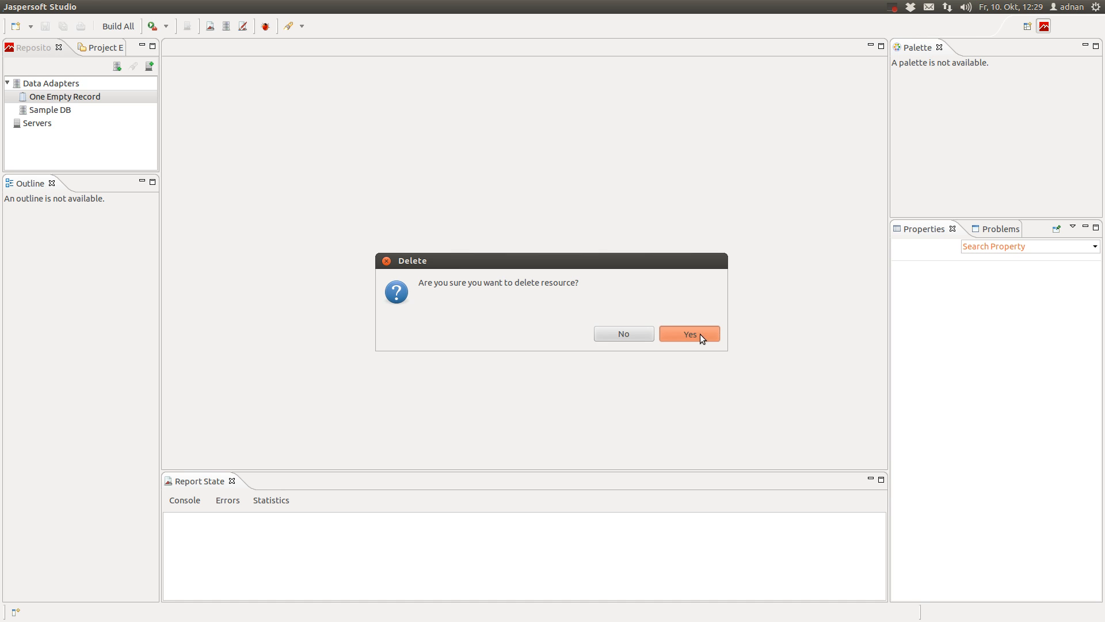
click(700, 336)
Delete the Sample DB data adapter as well
right_click(74, 95)
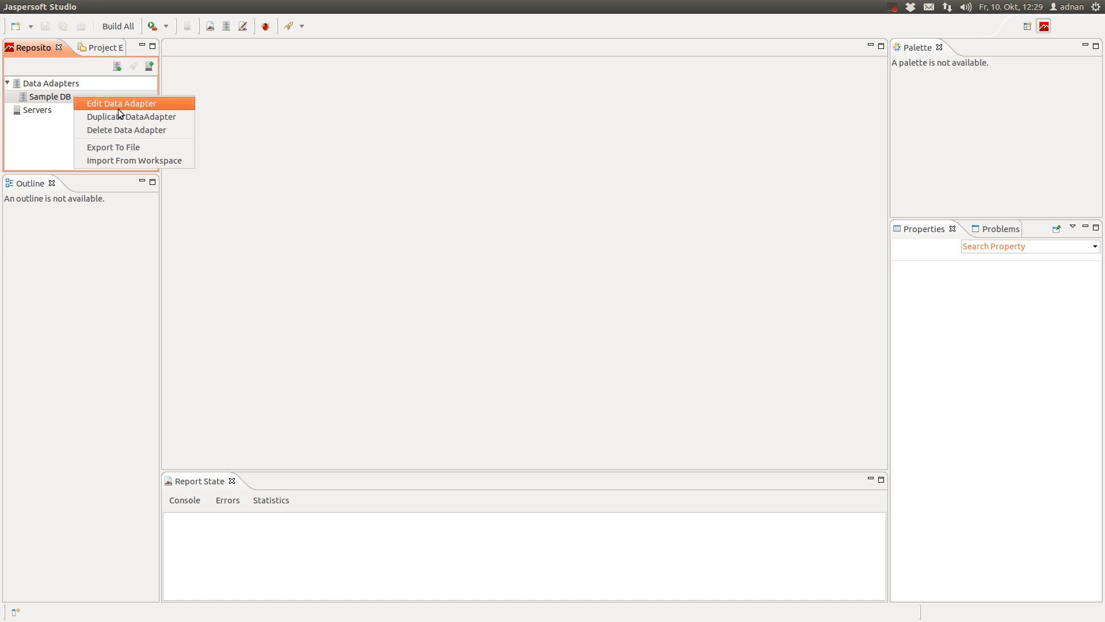
click(115, 129)
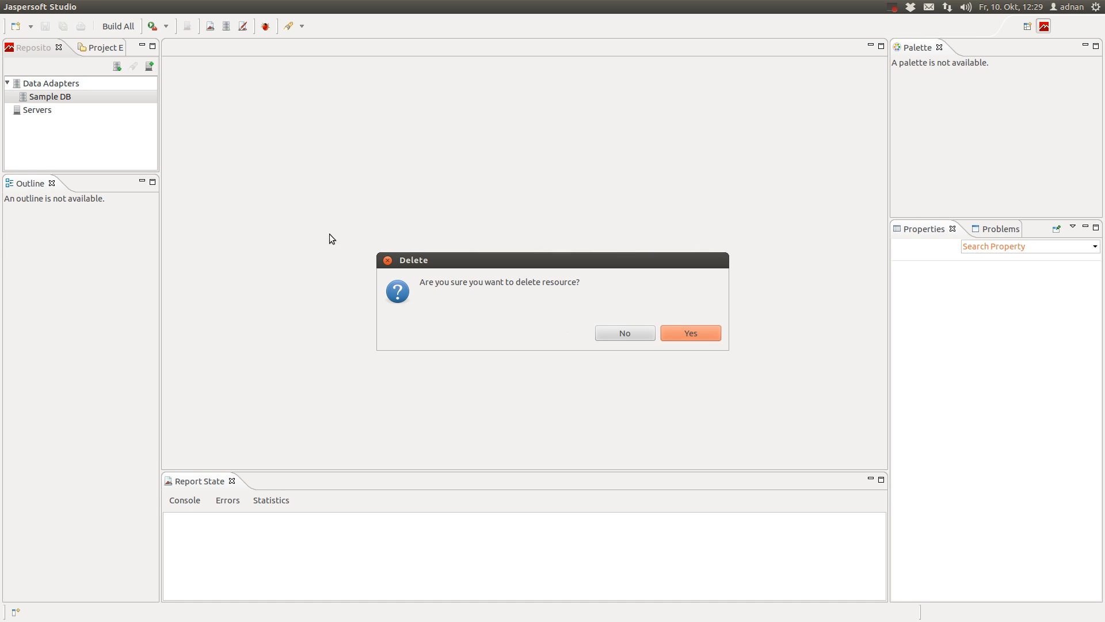
click(703, 333)
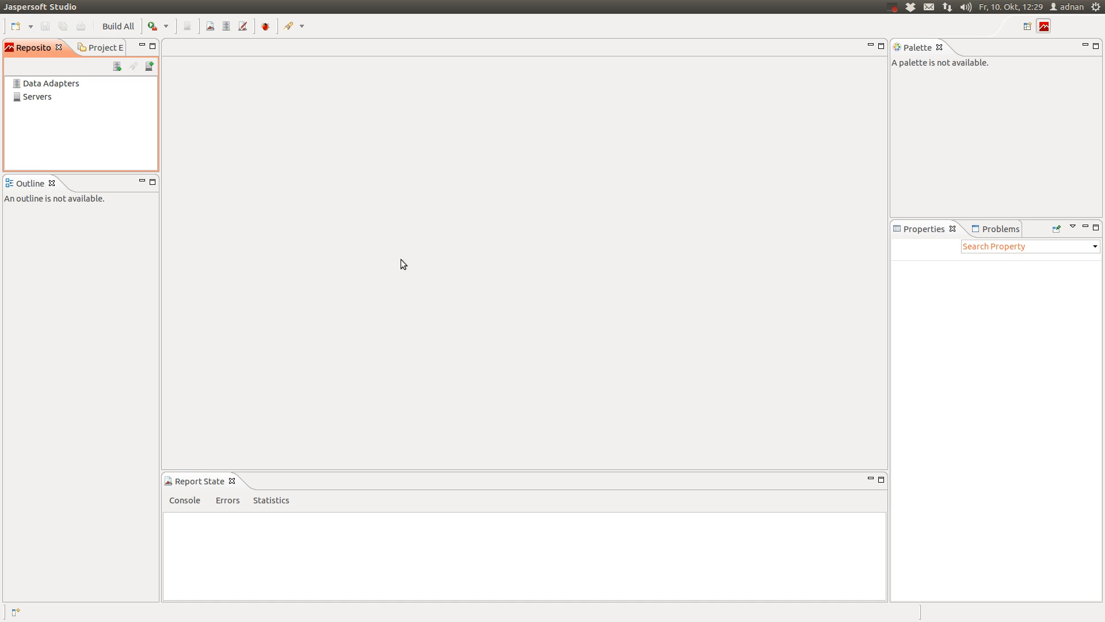
click(61, 83)
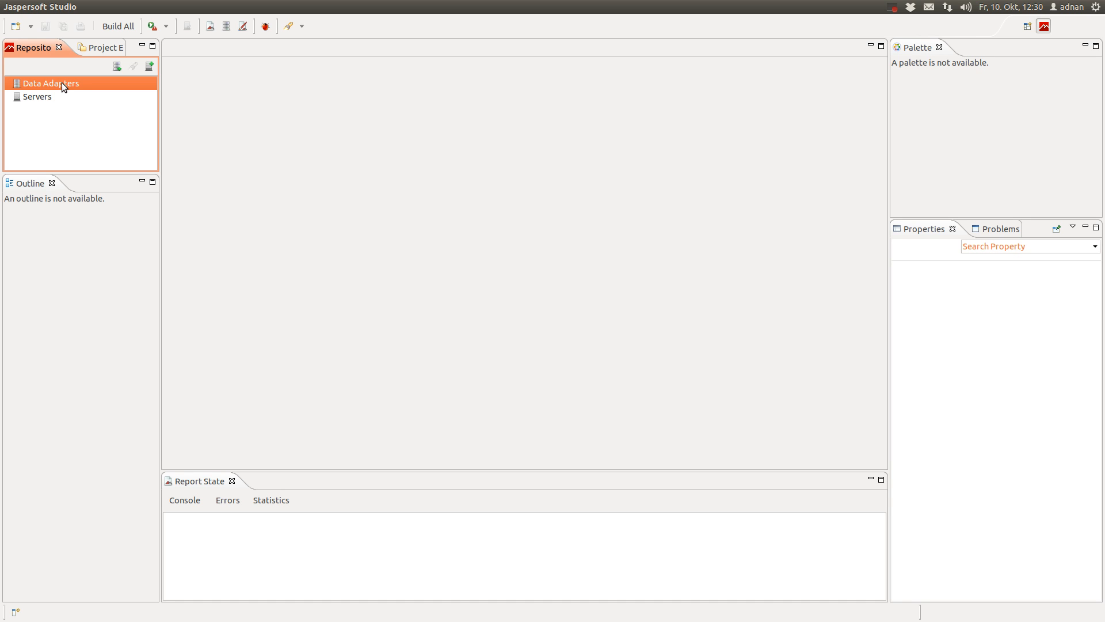
Create a Database JDBC Connection adapter named 'iDempiere Database Adapter' using the PostgreSQL driver
click(120, 69)
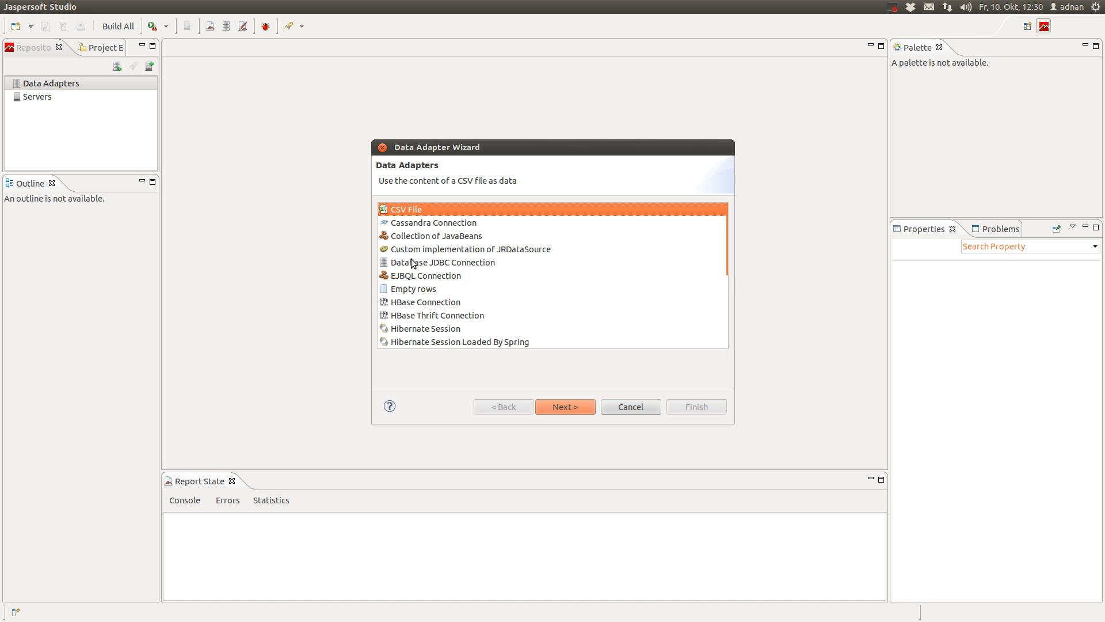
click(472, 264)
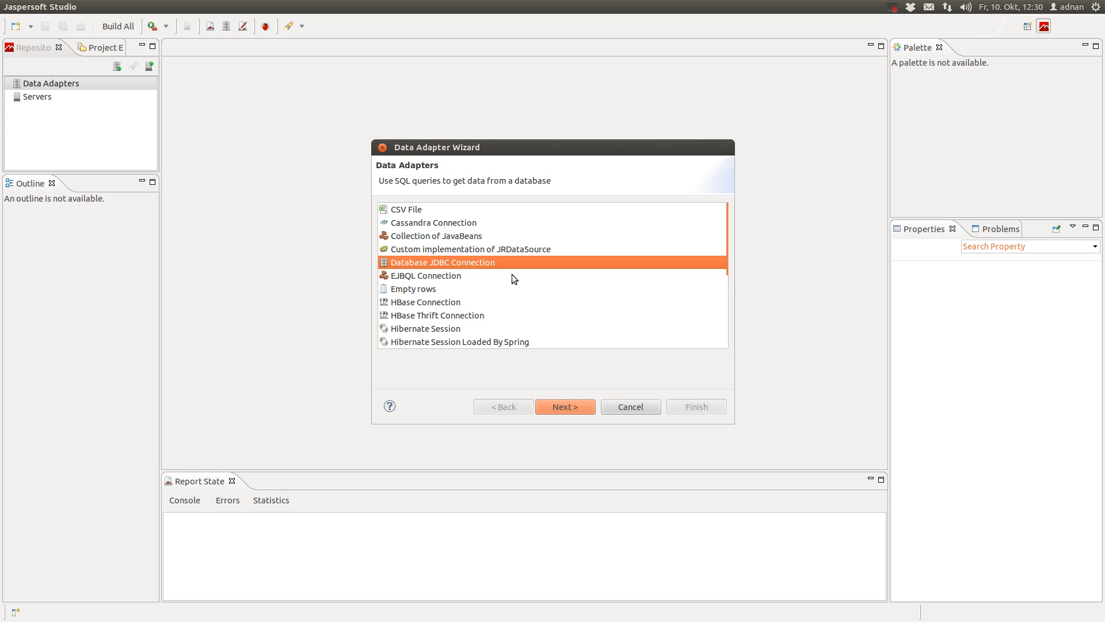
click(562, 406)
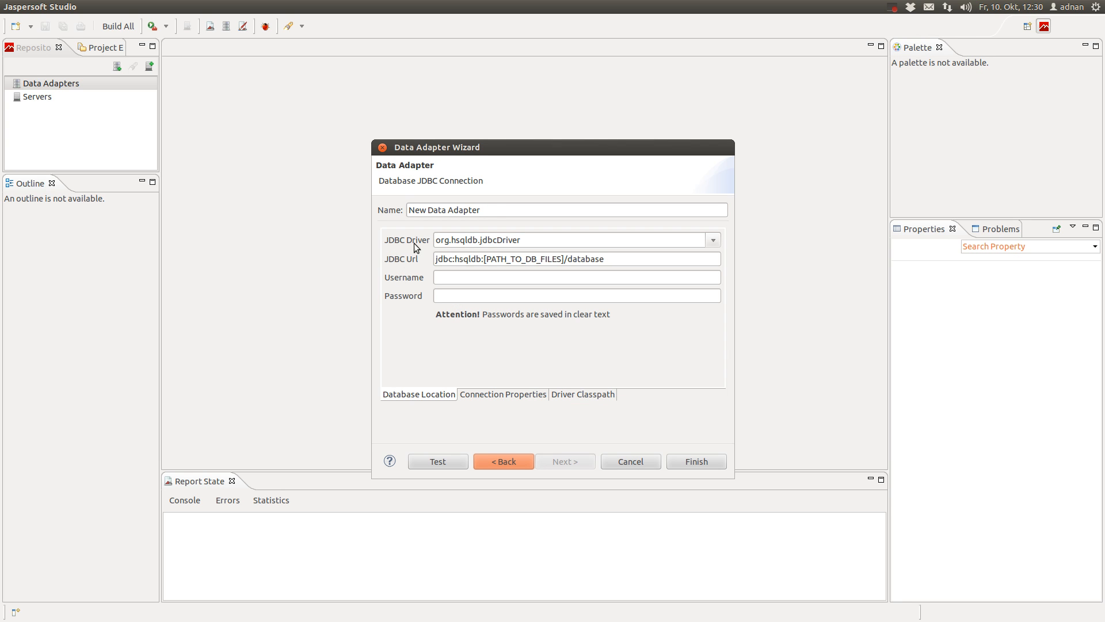
triple_click(497, 209)
text(i)
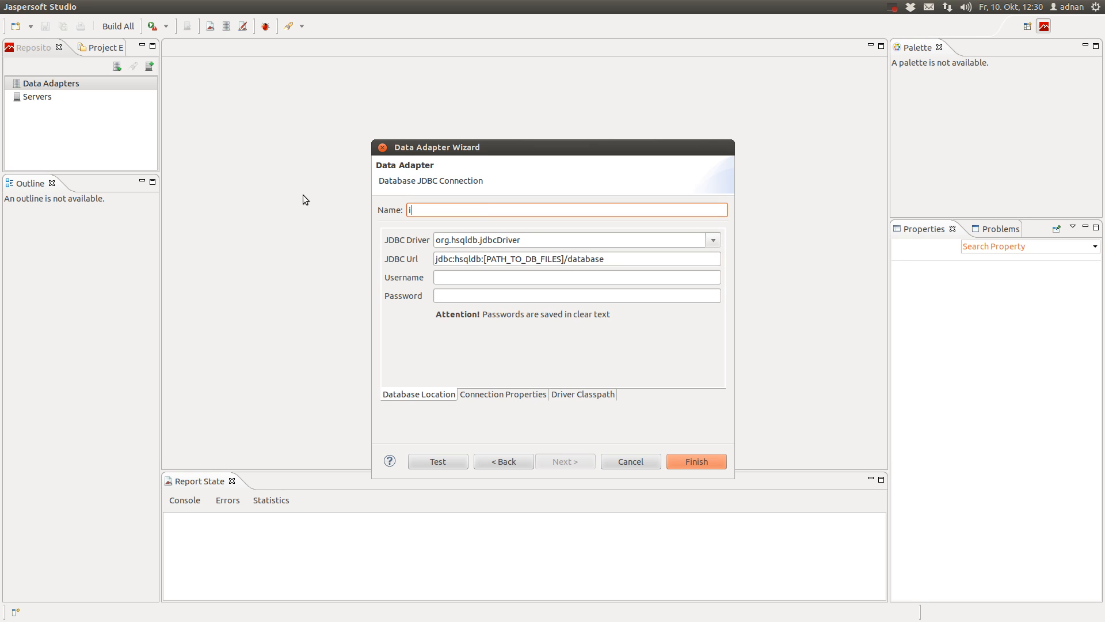
text(Dempiere Database Adapter)
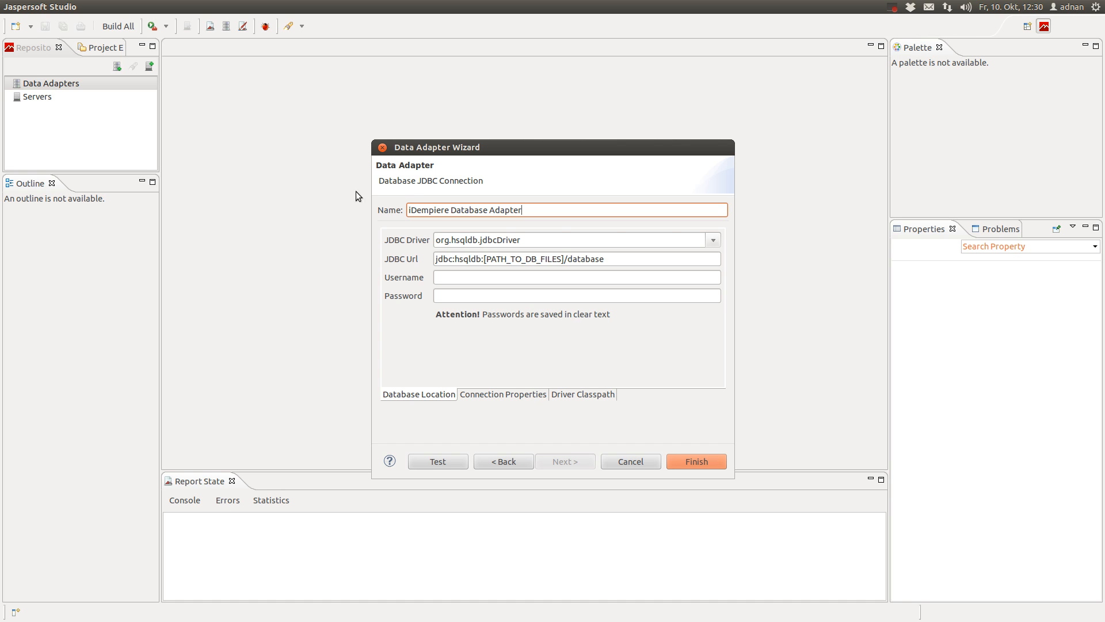
click(714, 241)
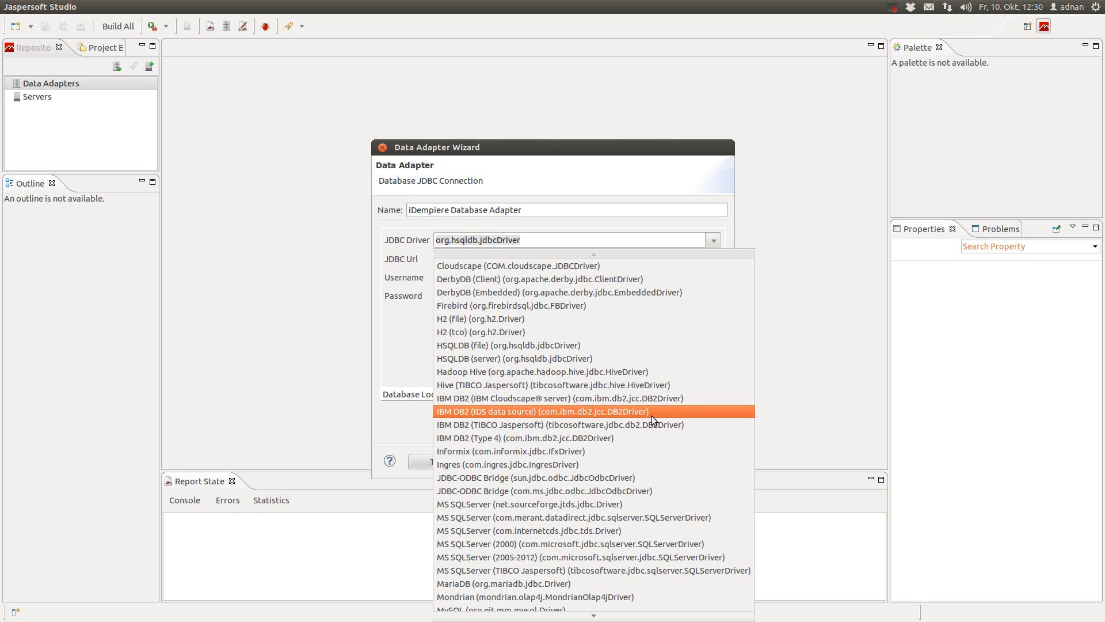
scroll(651, 415, down, 2)
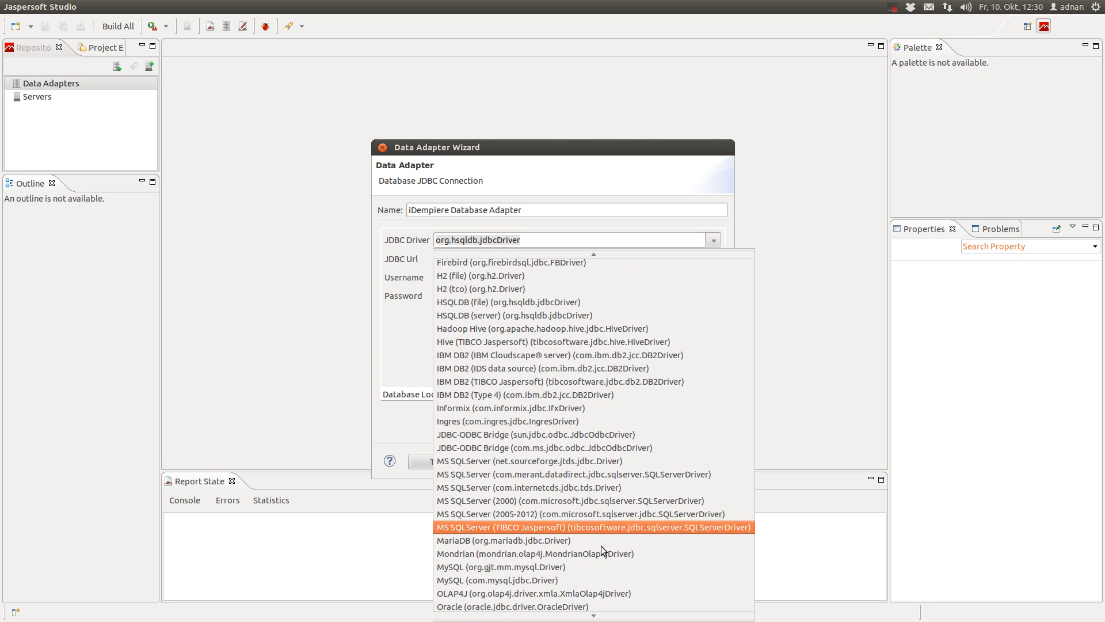
scroll(590, 378, down, 4)
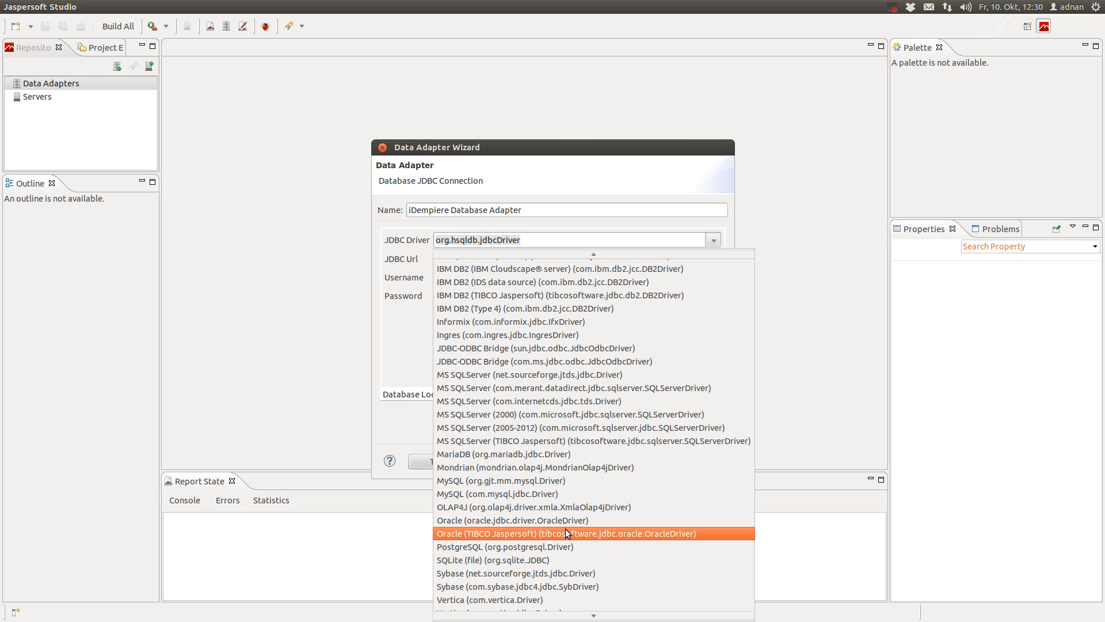
click(607, 548)
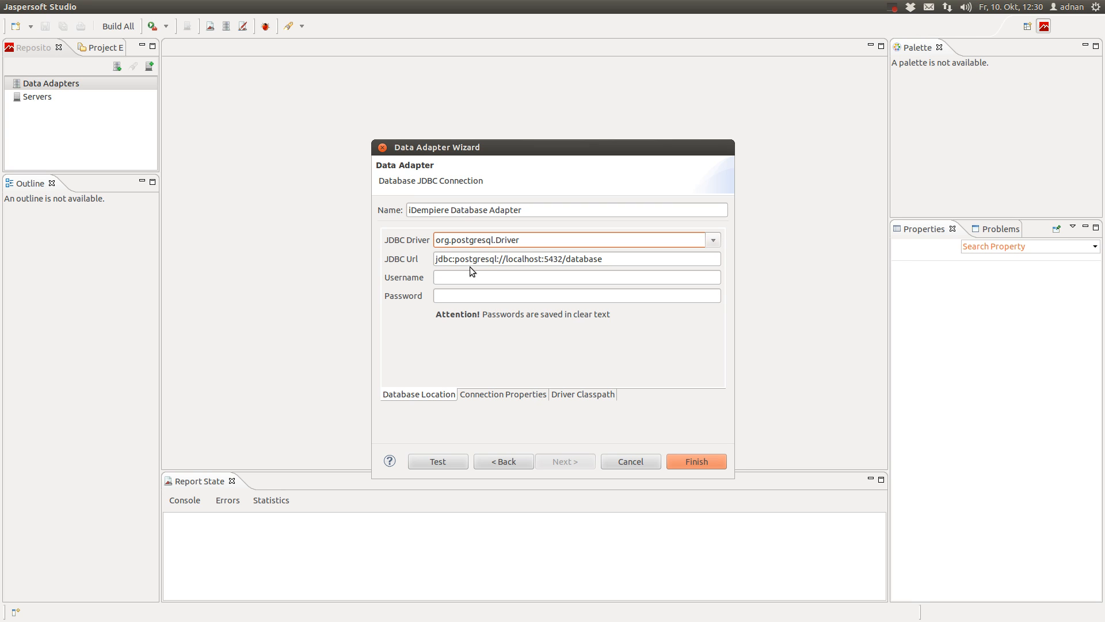
Edit the JDBC URL to use the desktop host name and the idempiere database
click(530, 259)
drag(543, 259, 507, 260)
key(BackSpace)
key(BackSpace)
text(adnan)
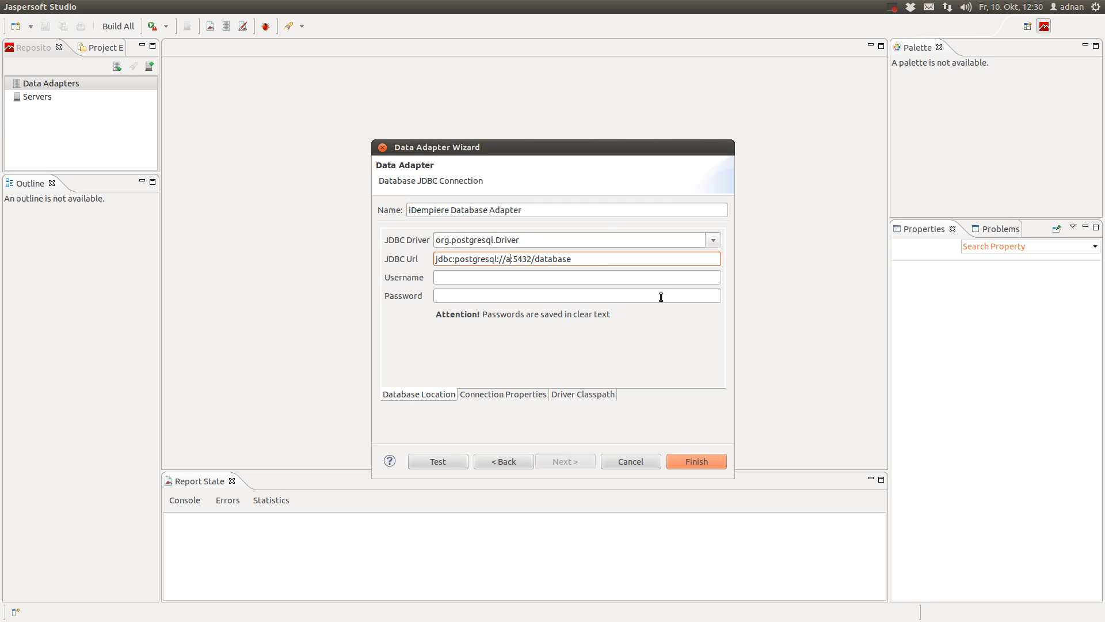
text(-desktop)
drag(585, 260, 567, 260)
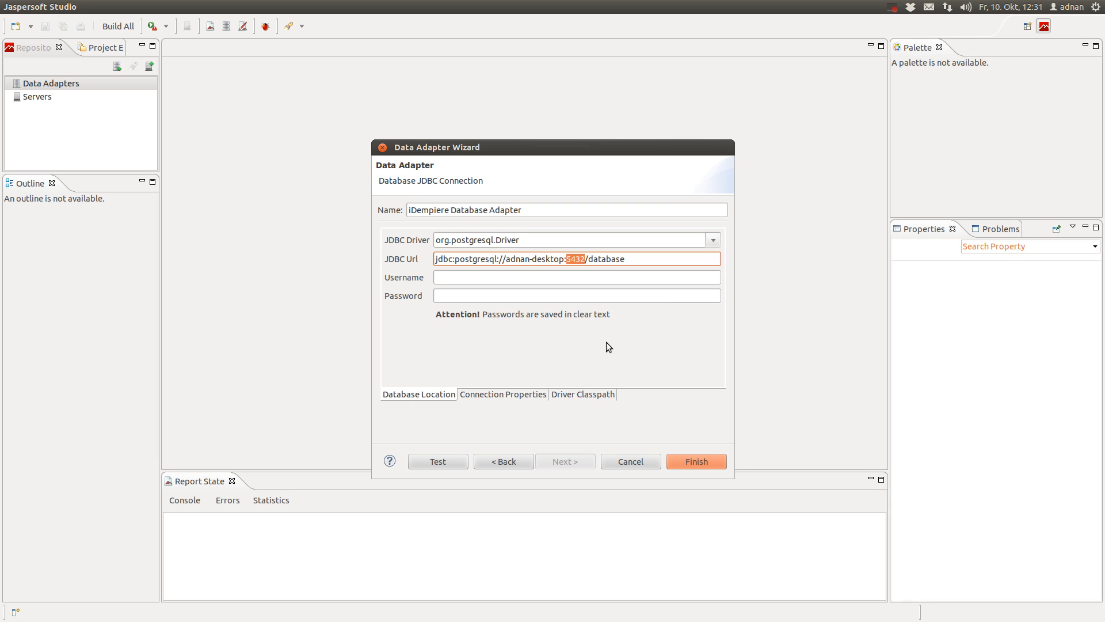
click(600, 259)
drag(588, 259, 640, 257)
text(idempiere)
Enter the database user name and password, test the connection successfully, and finish
click(555, 291)
click(555, 281)
text(adempiere)
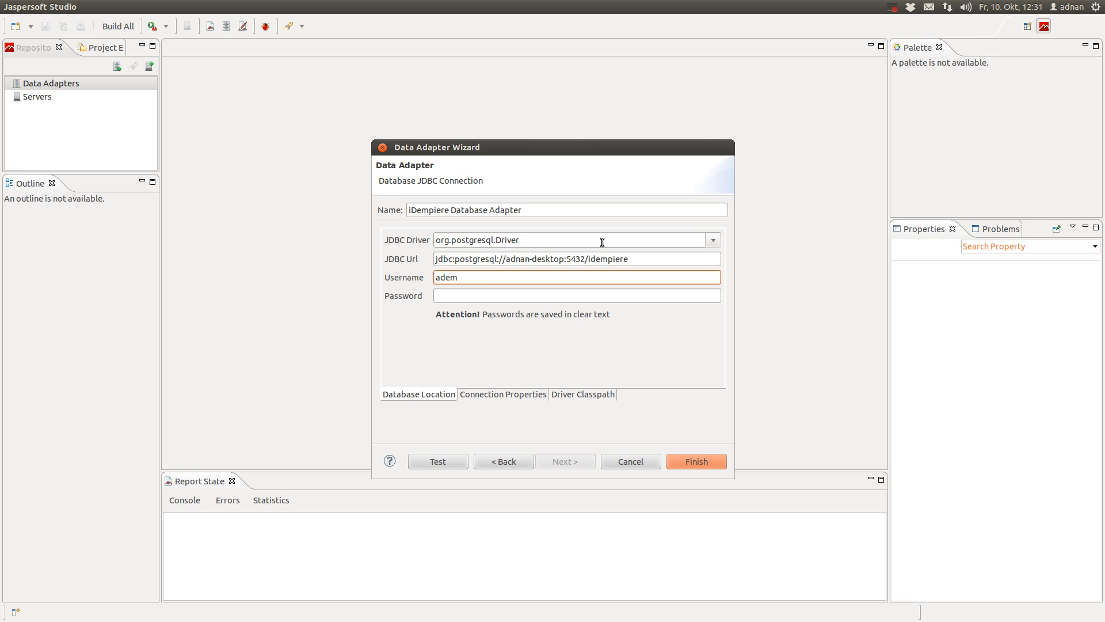
click(562, 296)
text(adempiere)
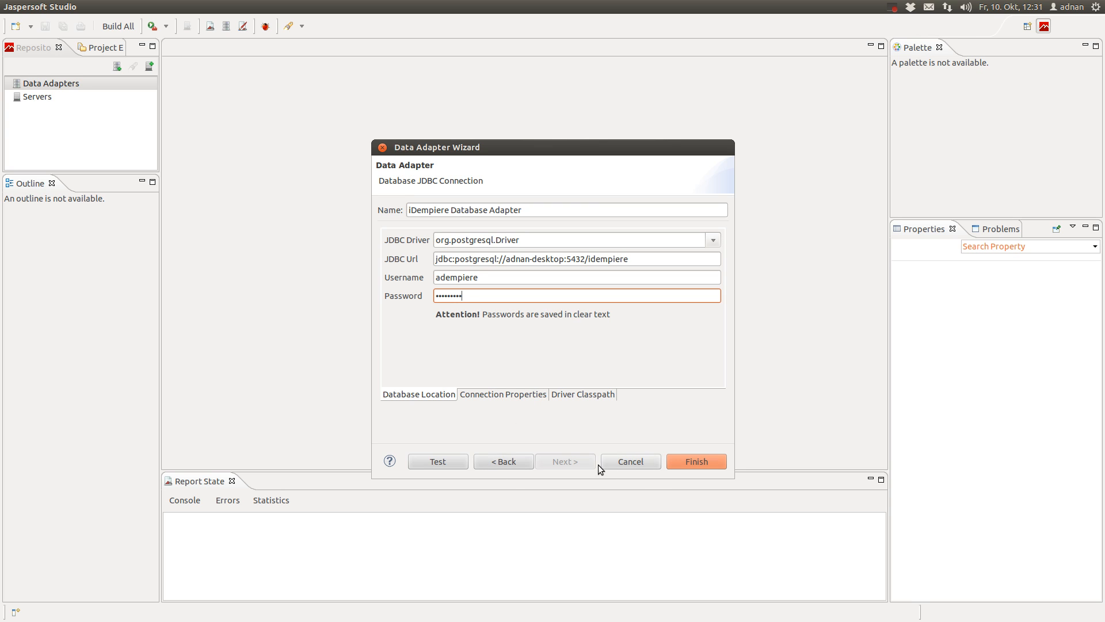
click(455, 462)
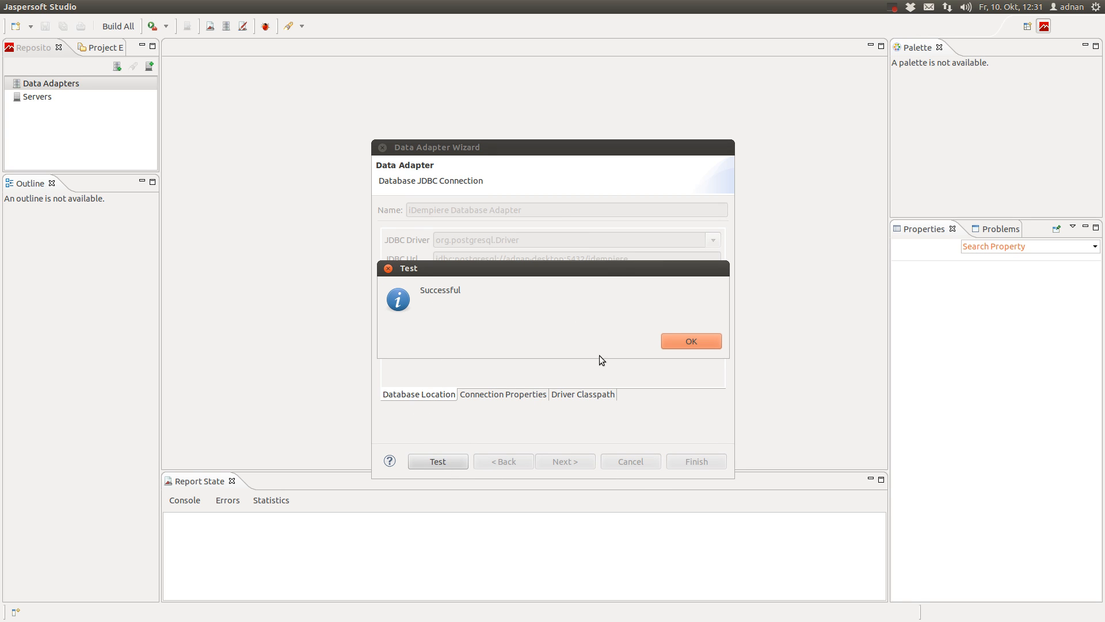
click(702, 343)
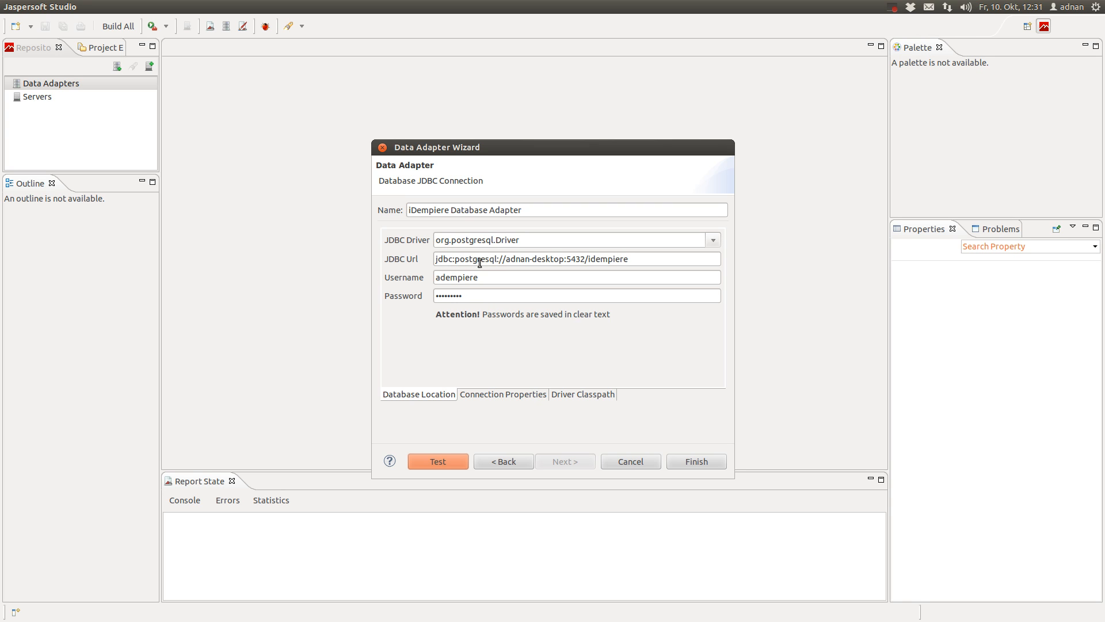
drag(506, 258, 565, 258)
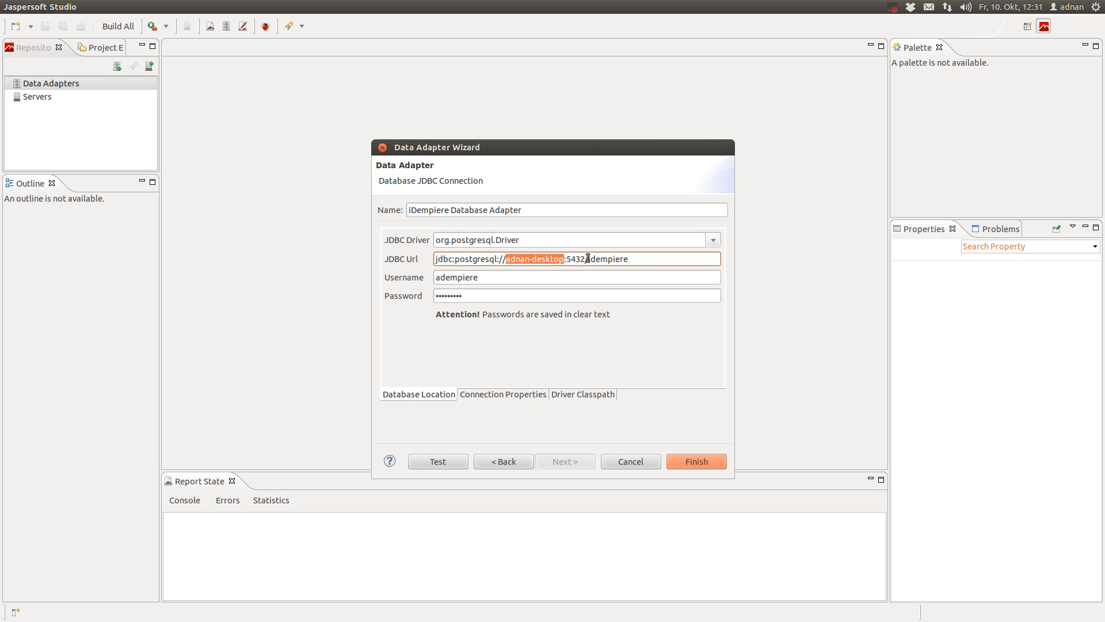
drag(588, 259, 632, 259)
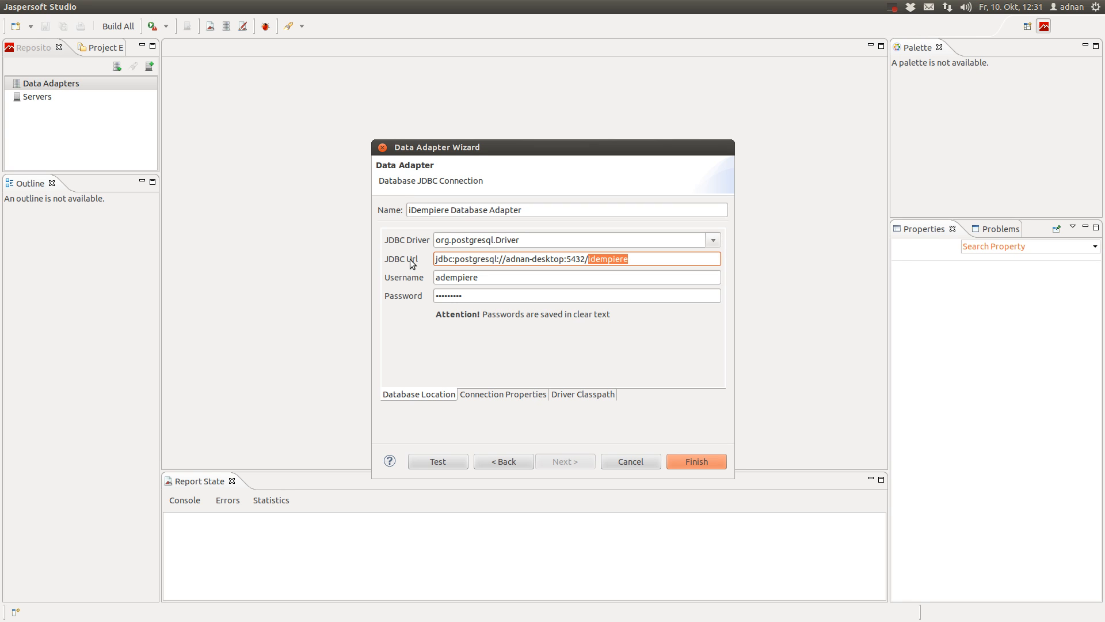
click(694, 459)
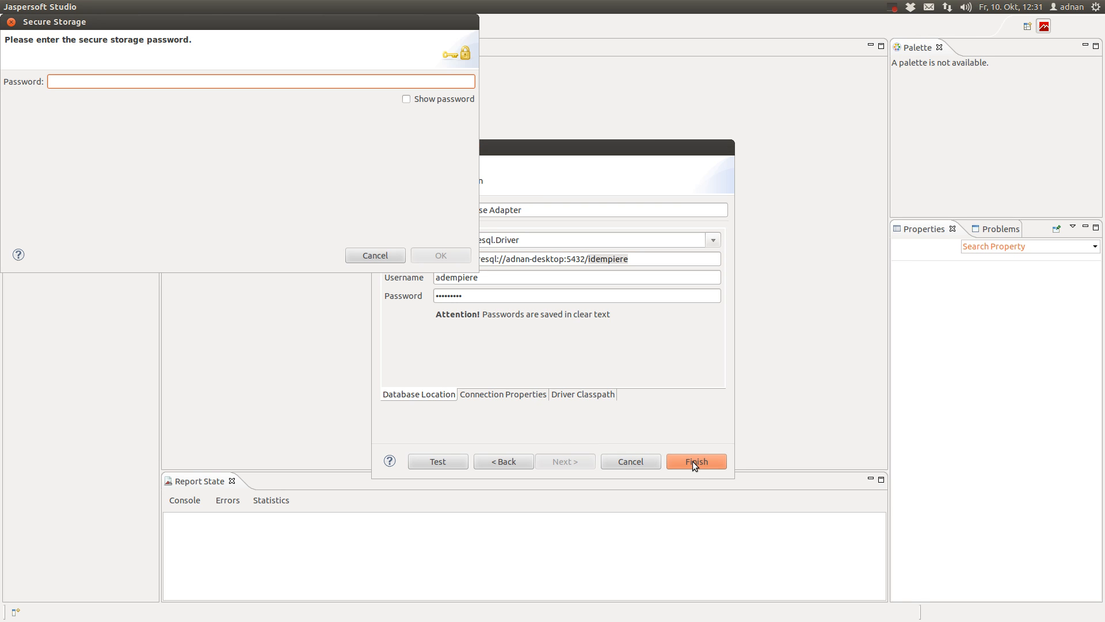
Enter the secure storage password, then expand Data Adapters to show the iDempiere Database Adapter
drag(339, 23, 529, 186)
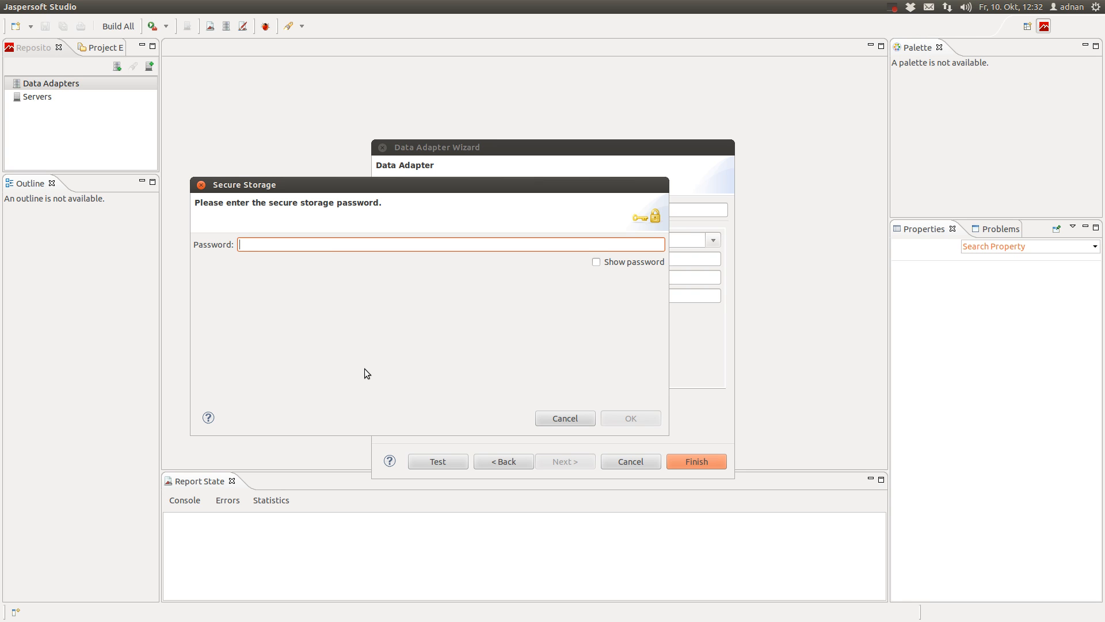
text(*****)
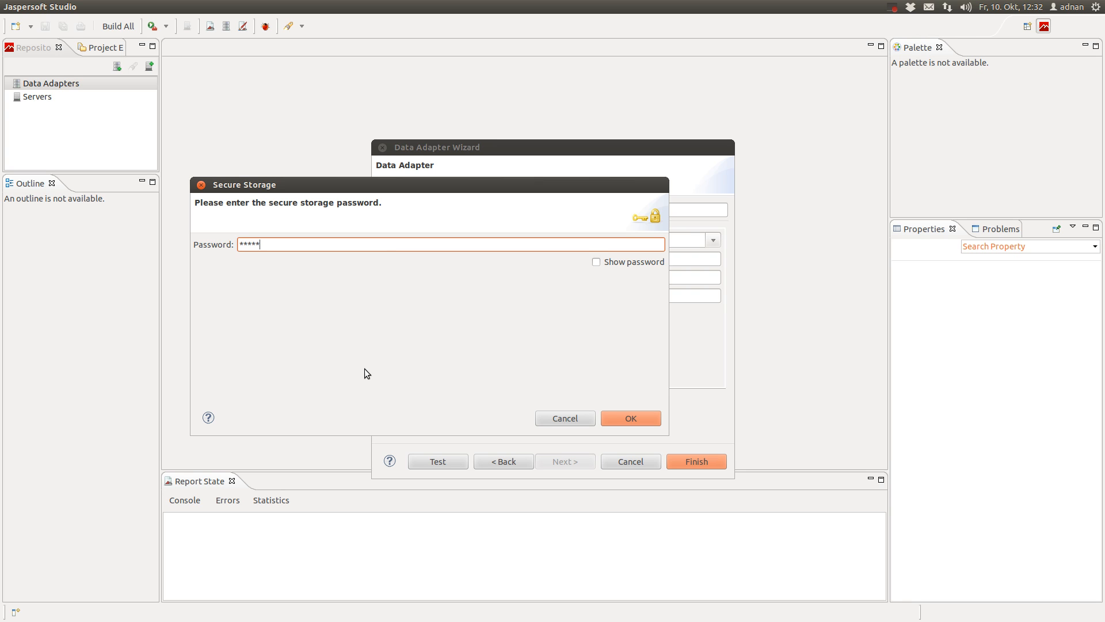
key(Return)
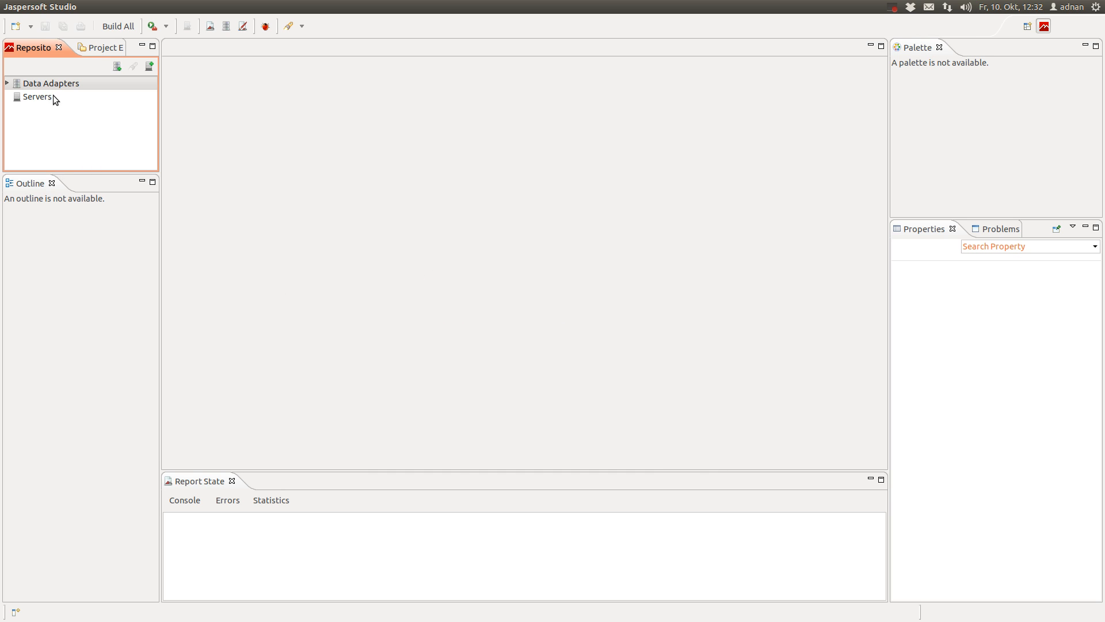
click(7, 83)
click(95, 97)
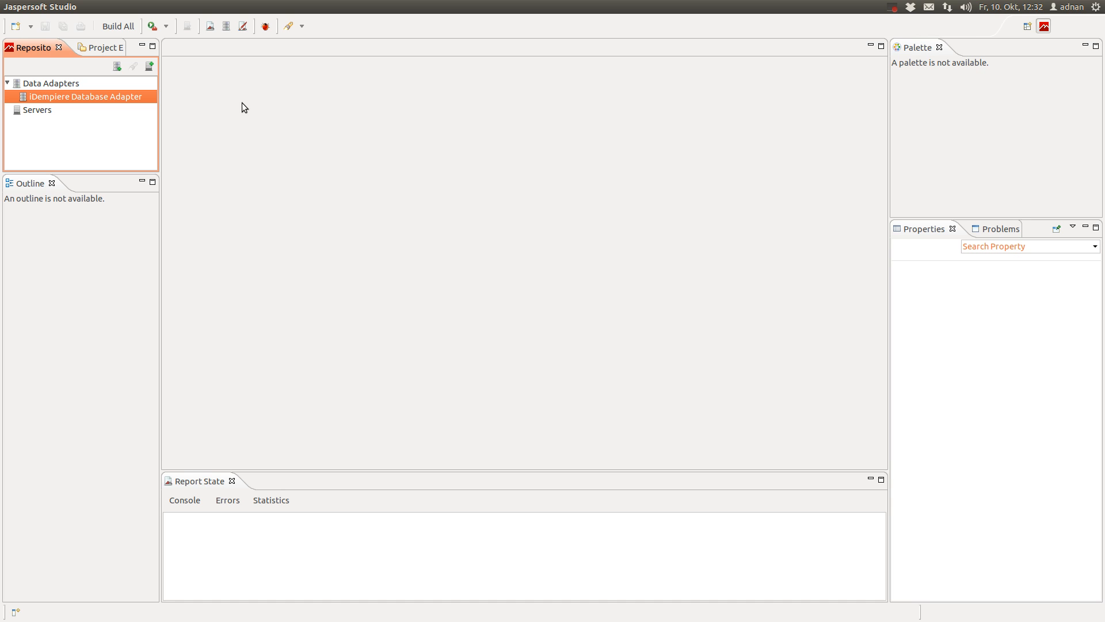
Start a new JasperReport, filter templates to A4, choose Blank A4 and proceed
click(209, 29)
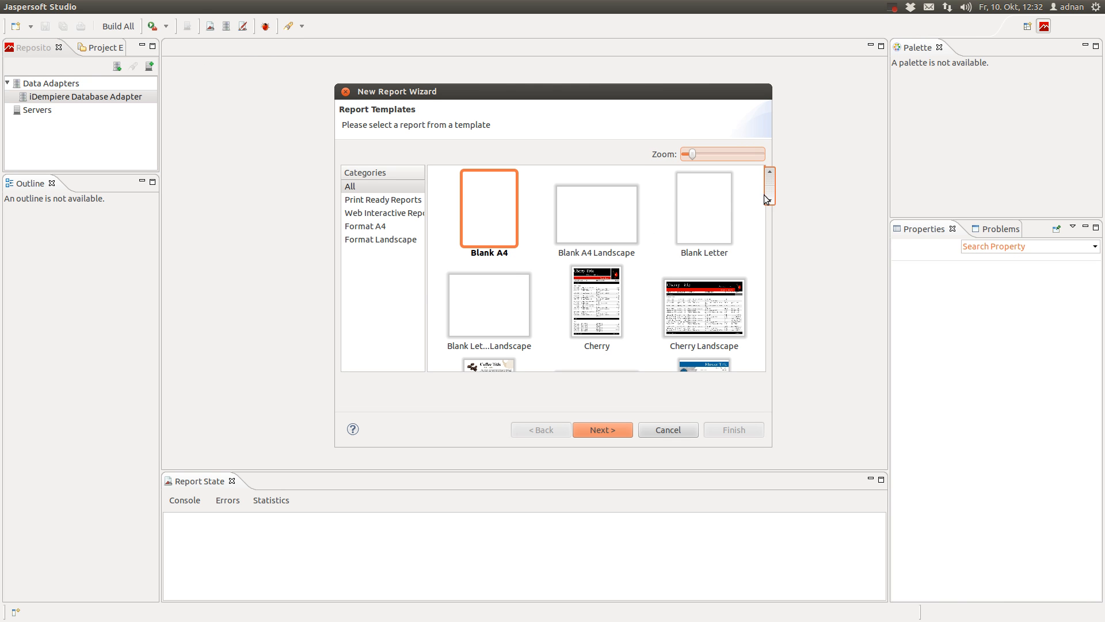
scroll(768, 196, down, 3)
click(708, 248)
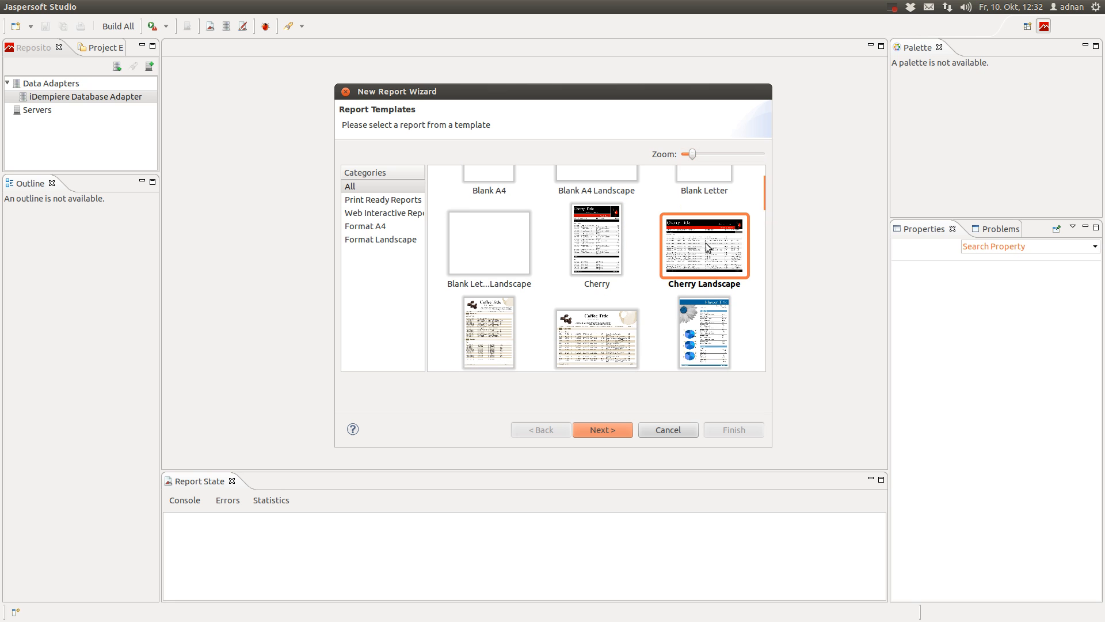
scroll(668, 340, down, 3)
click(700, 299)
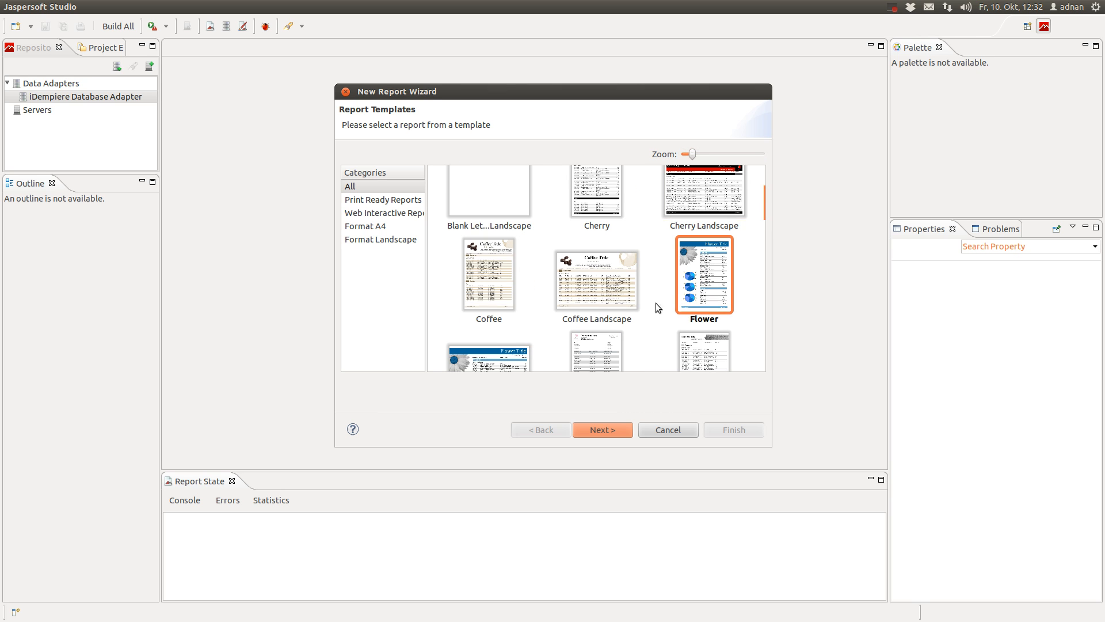
click(494, 294)
scroll(514, 354, down, 4)
scroll(546, 299, down, 5)
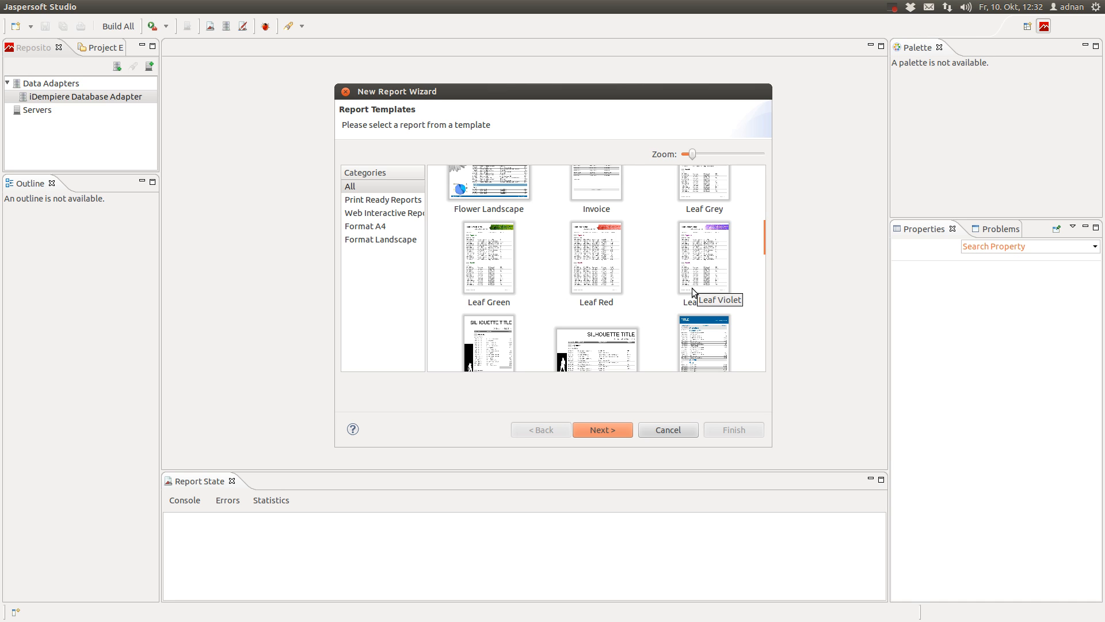
scroll(692, 288, down, 1)
scroll(608, 270, down, 4)
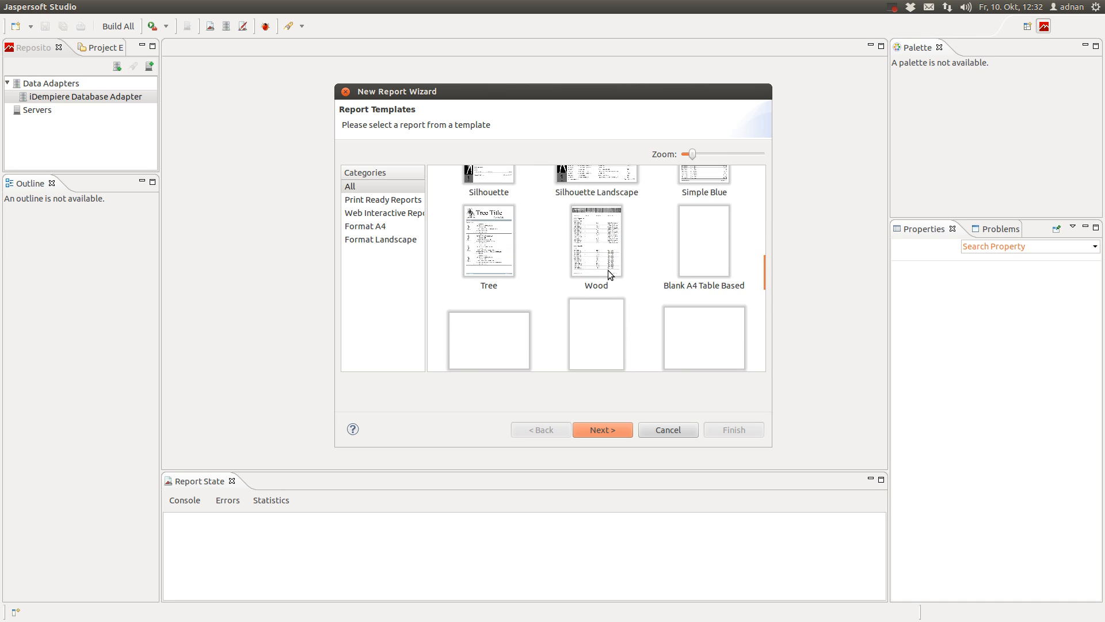
click(371, 227)
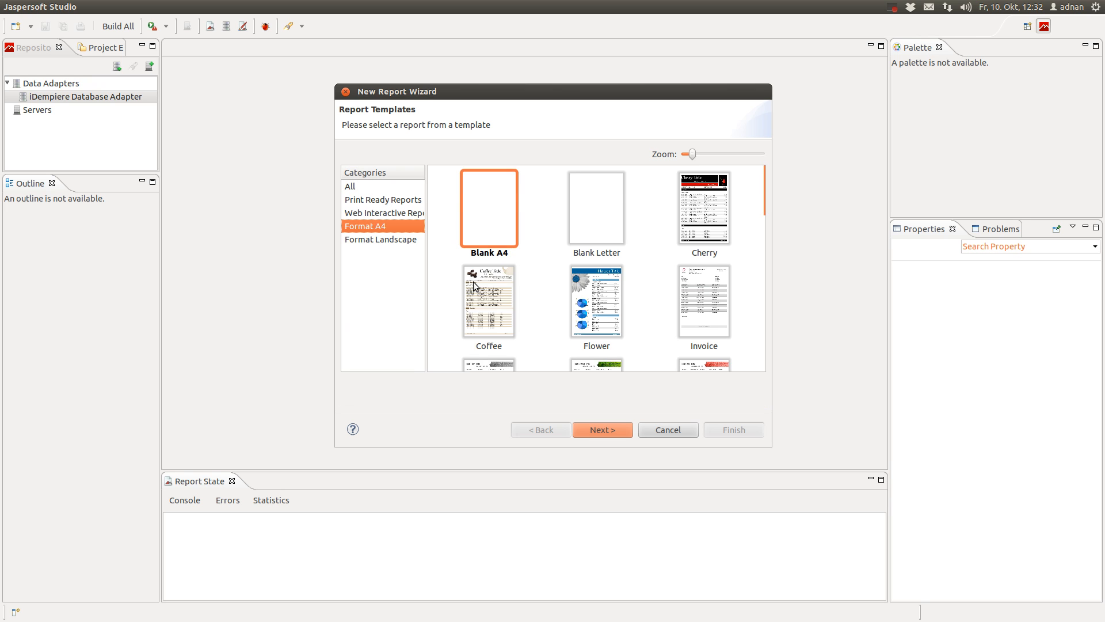
scroll(473, 285, down, 3)
scroll(476, 288, up, 3)
click(476, 252)
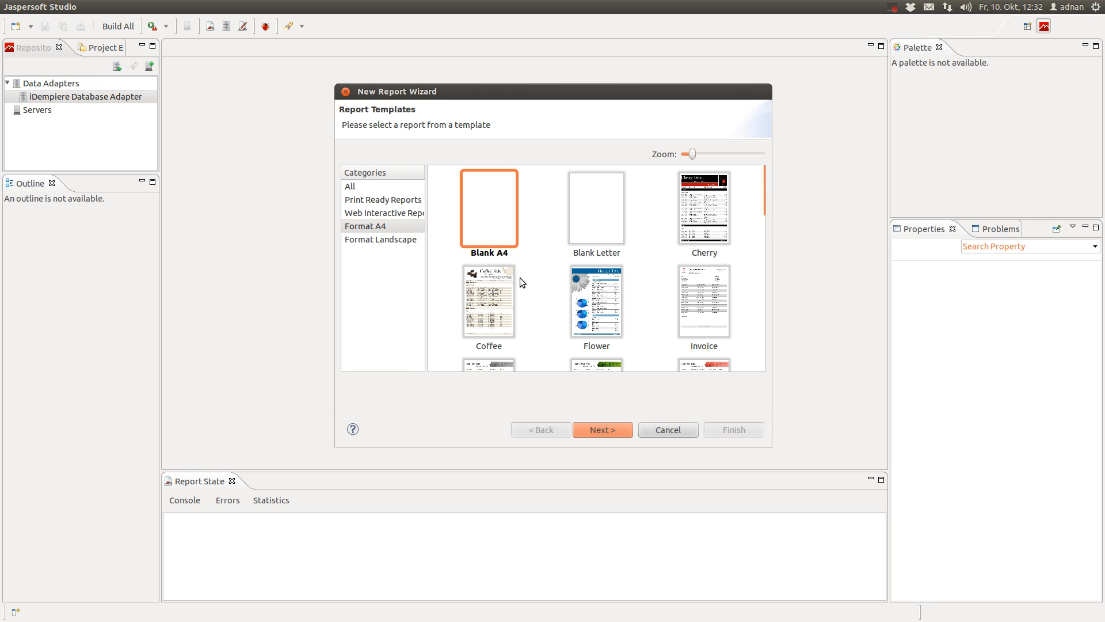
click(615, 430)
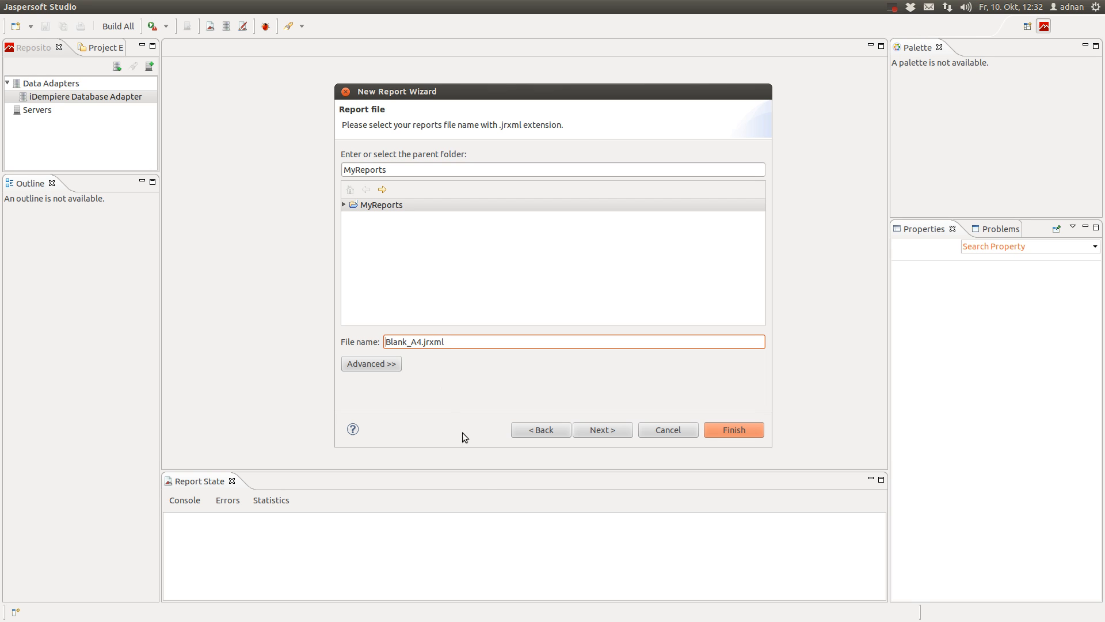
Rename the report file from Blank_A4 to Invoice.jrxml in MyReports and continue
drag(422, 342, 385, 341)
text(Invoice)
drag(416, 342, 435, 342)
click(613, 433)
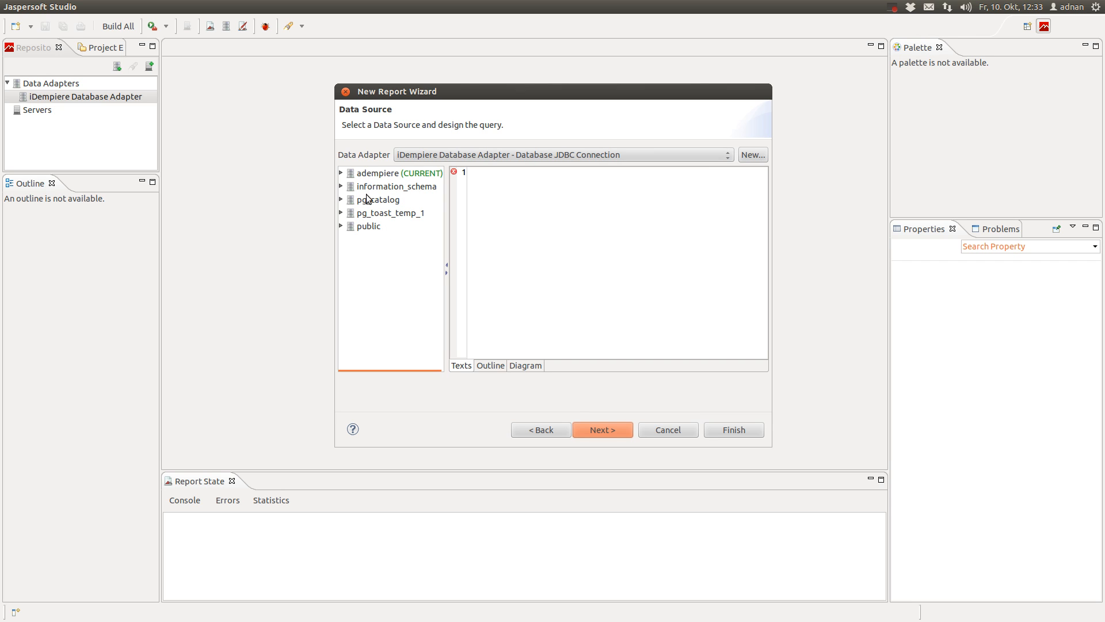
Browse the adempiere schema's tables down to c_invoice
click(354, 174)
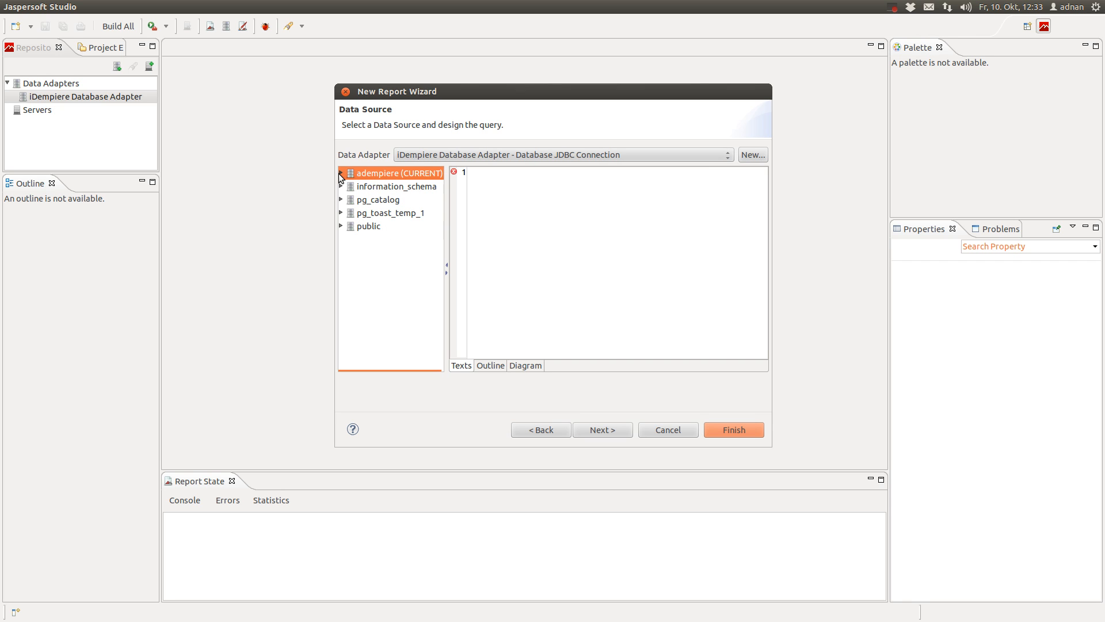
click(340, 173)
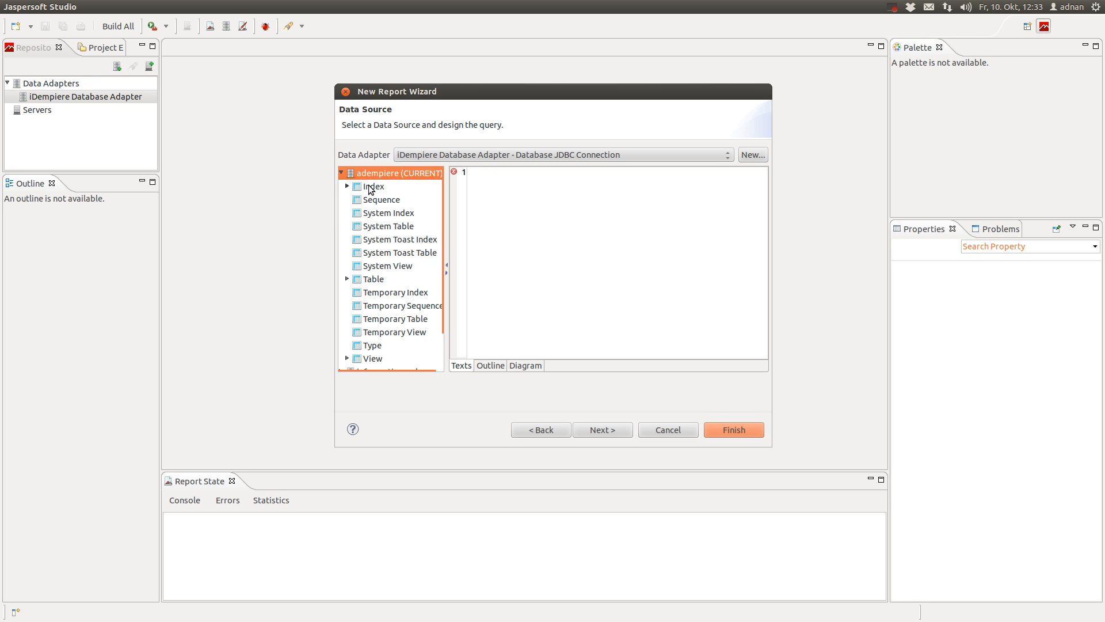
click(367, 282)
scroll(366, 286, down, 1)
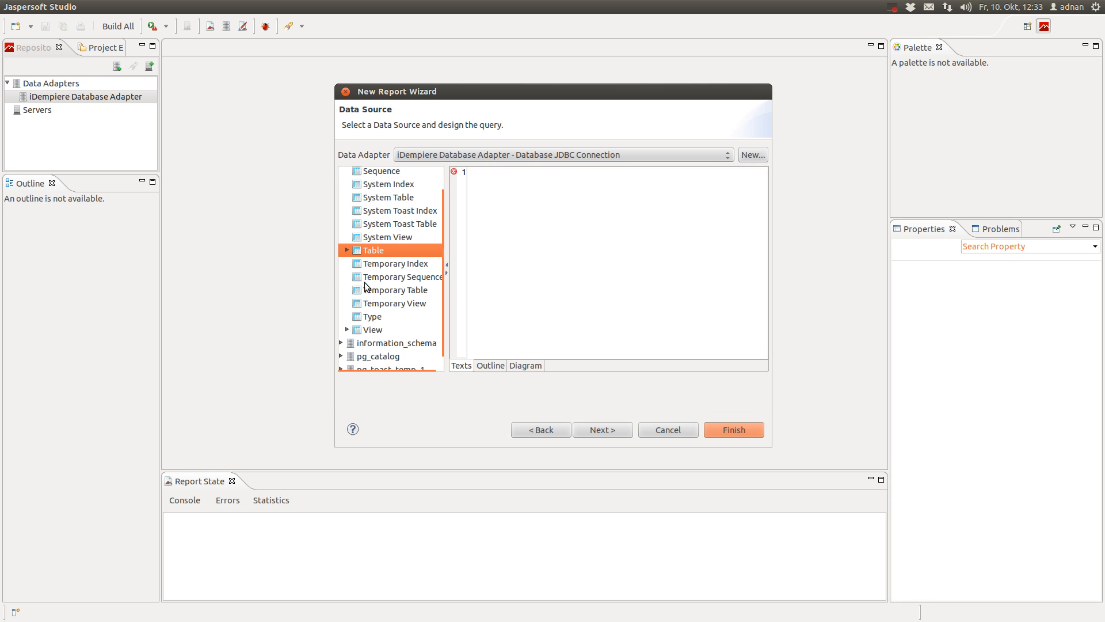
click(346, 251)
scroll(391, 288, down, 2)
scroll(392, 288, down, 8)
click(391, 282)
scroll(397, 311, down, 10)
scroll(405, 334, up, 20)
scroll(404, 334, down, 20)
scroll(405, 334, down, 15)
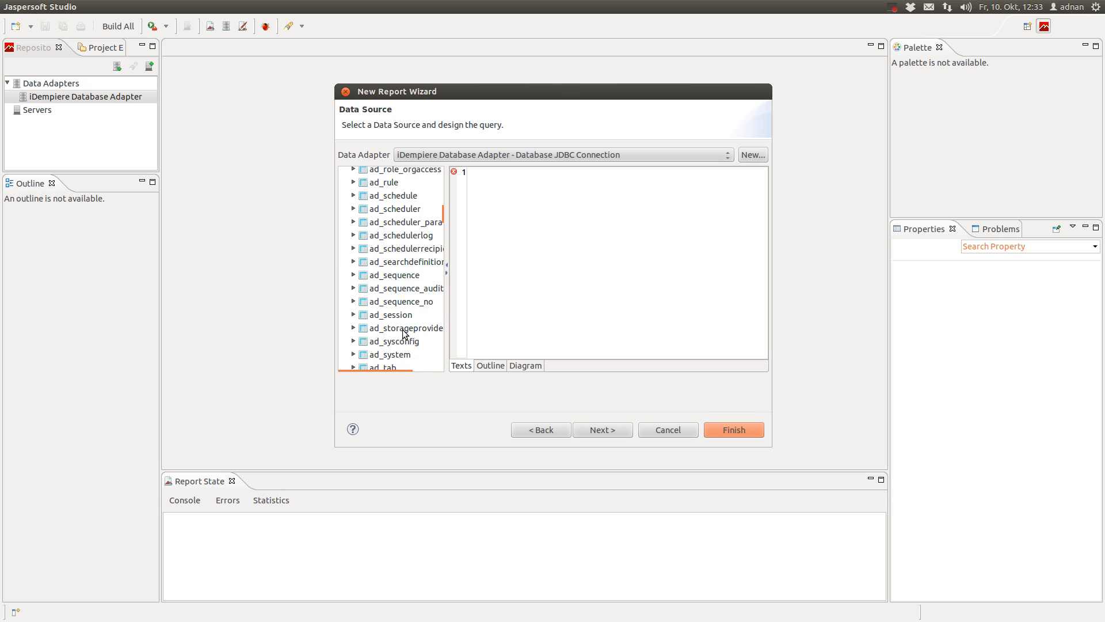
scroll(405, 334, down, 10)
click(405, 334)
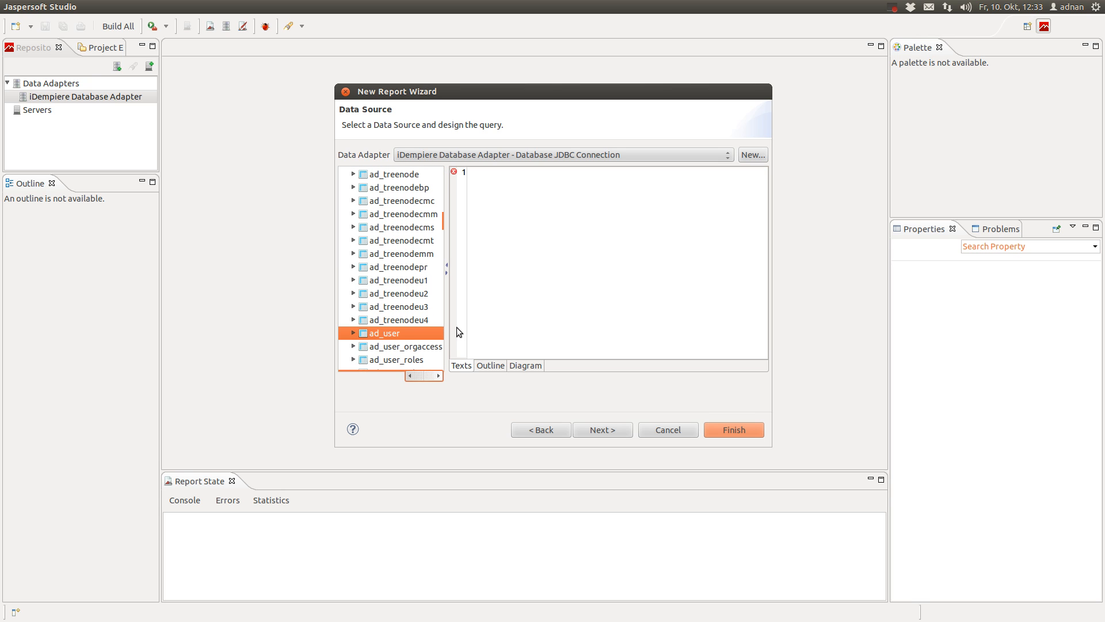
scroll(390, 351, down, 4)
scroll(390, 351, down, 20)
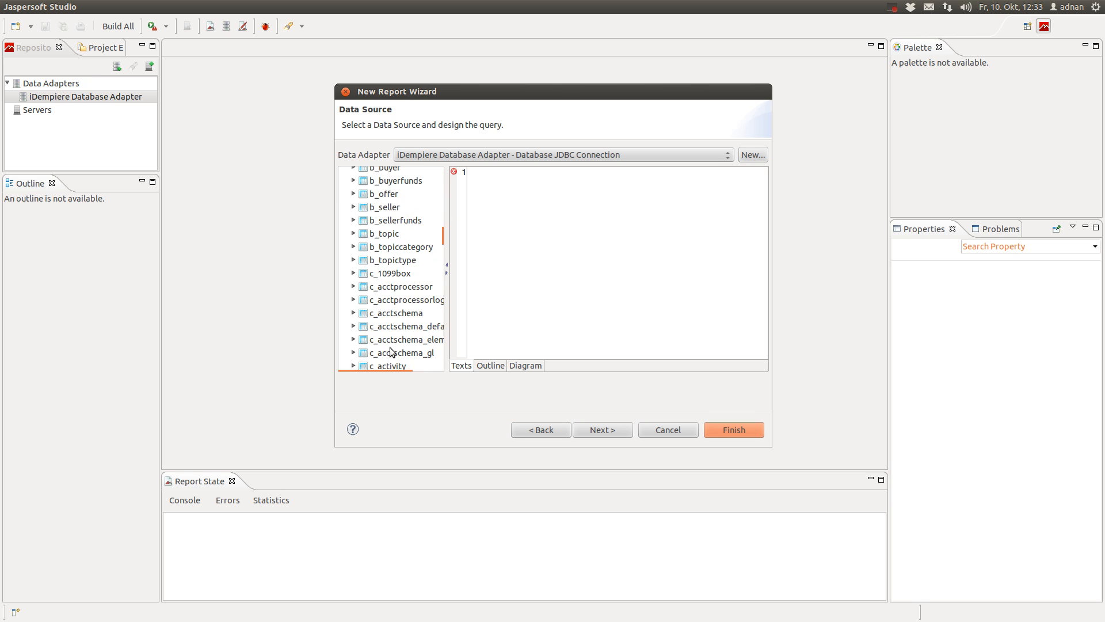
scroll(390, 351, down, 4)
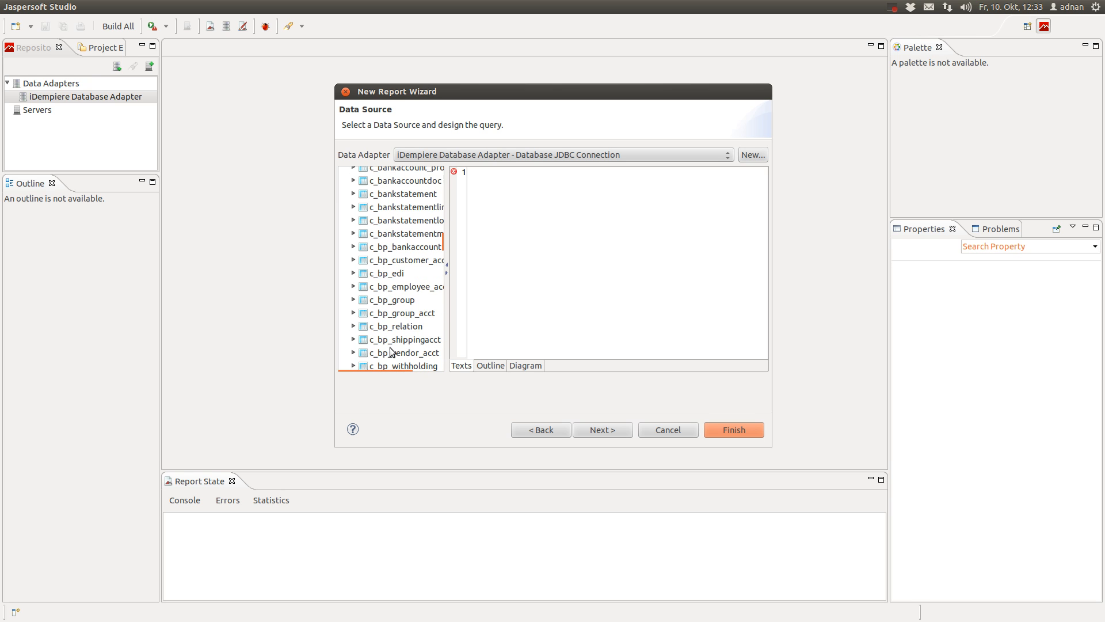
scroll(390, 351, down, 15)
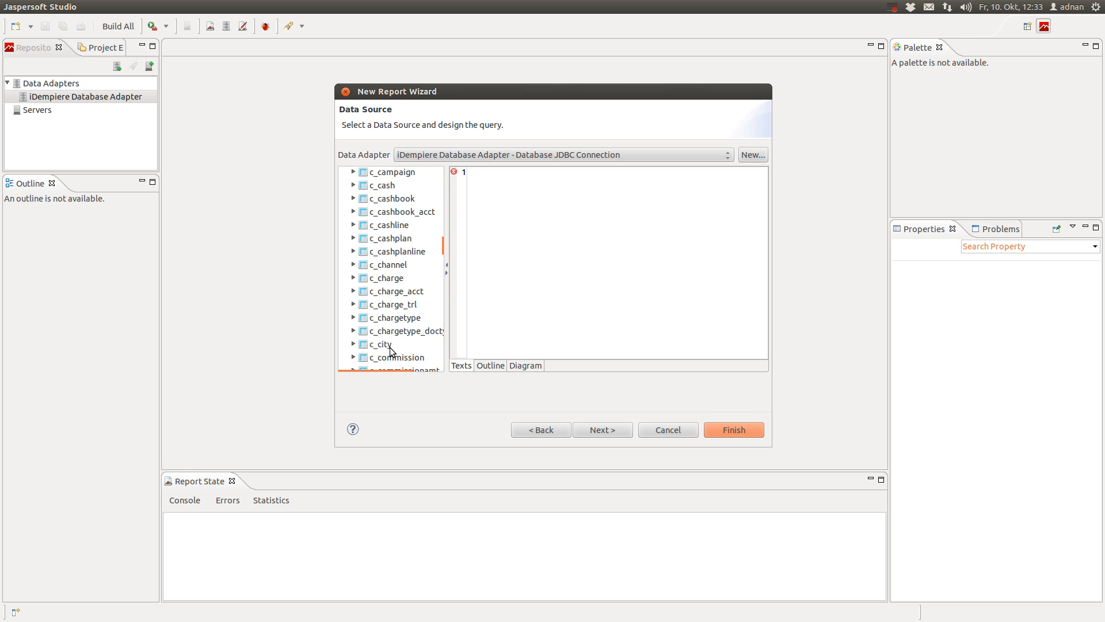
scroll(390, 351, down, 4)
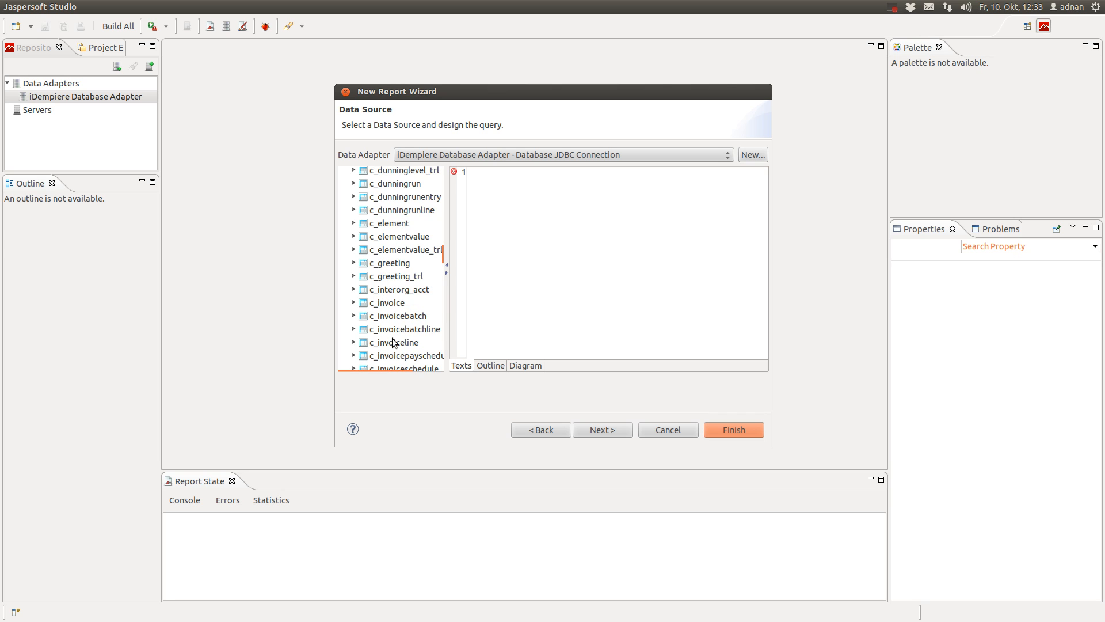
click(400, 304)
Drop c_invoice into the query editor, check the Diagram view, then clear the query text
drag(399, 305, 603, 279)
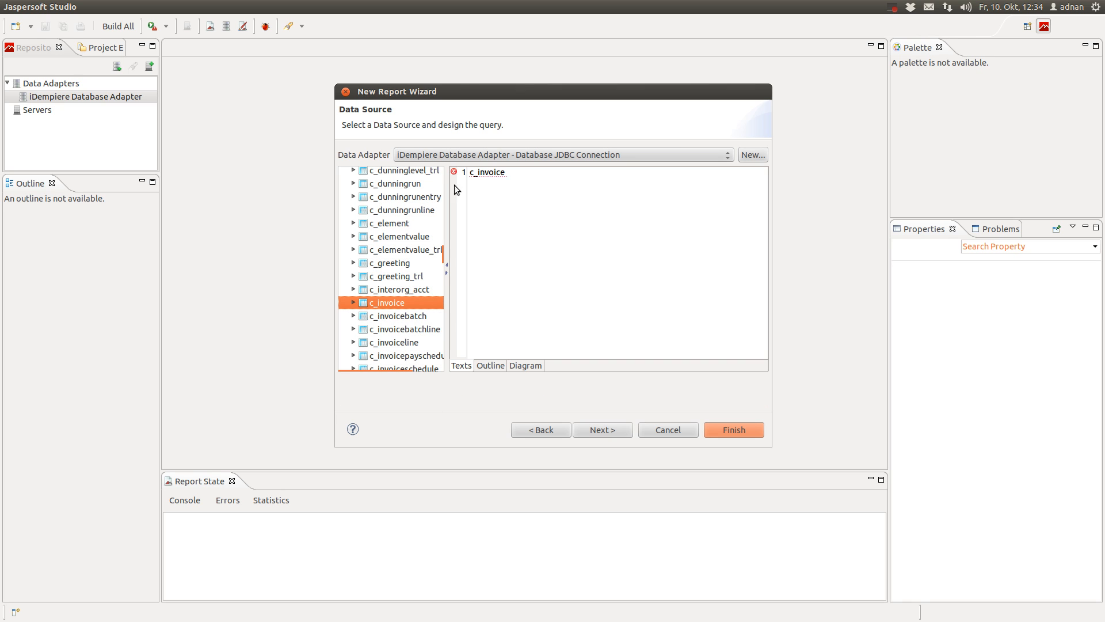
click(524, 366)
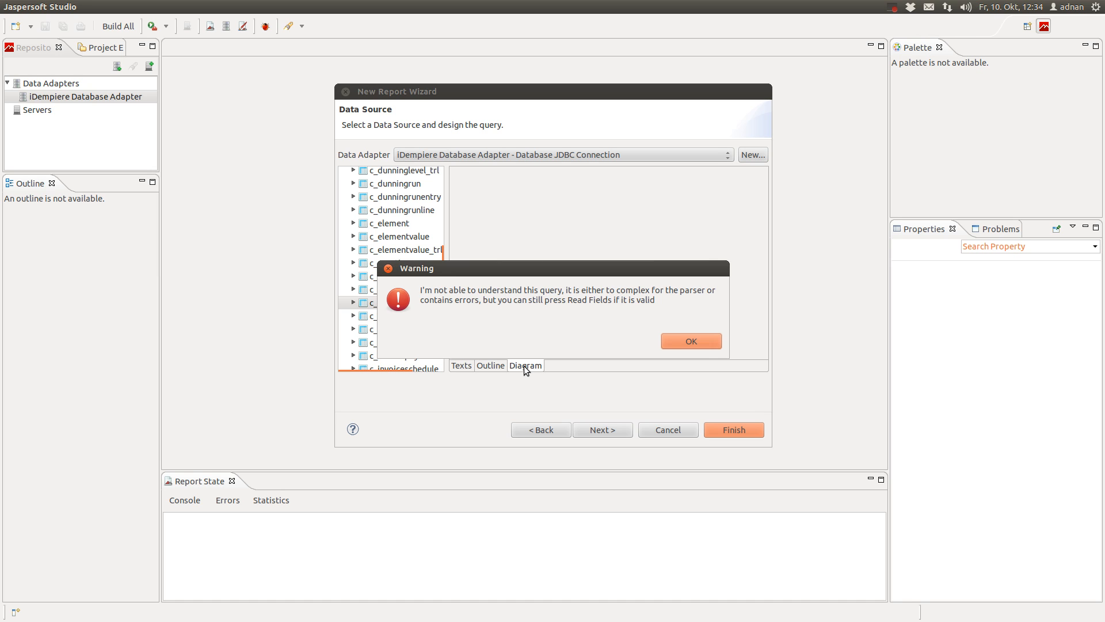
click(691, 341)
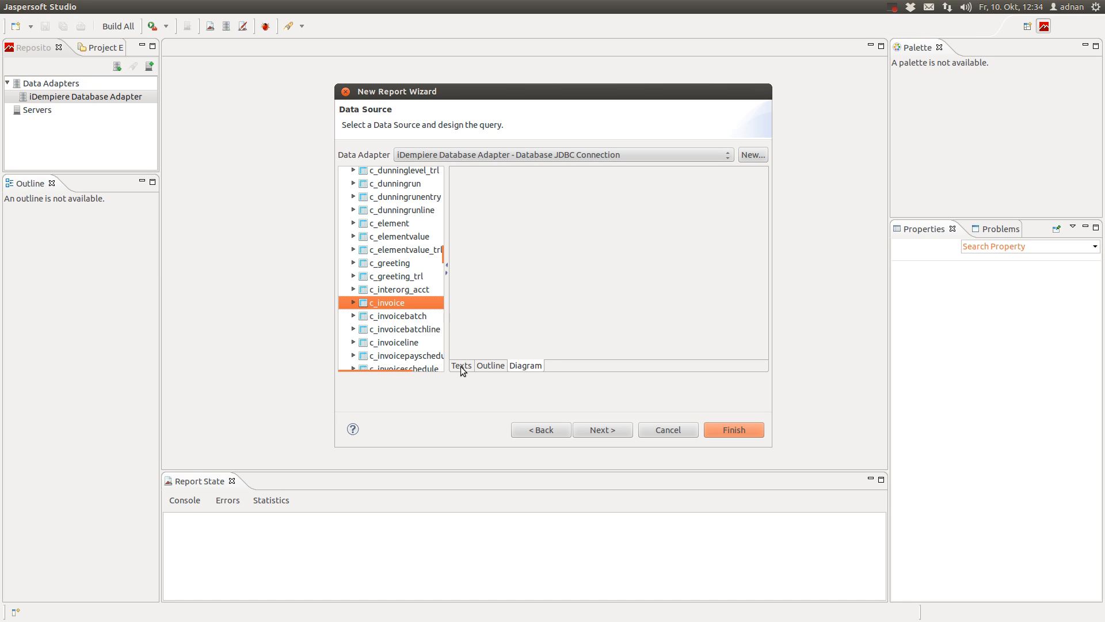
click(461, 366)
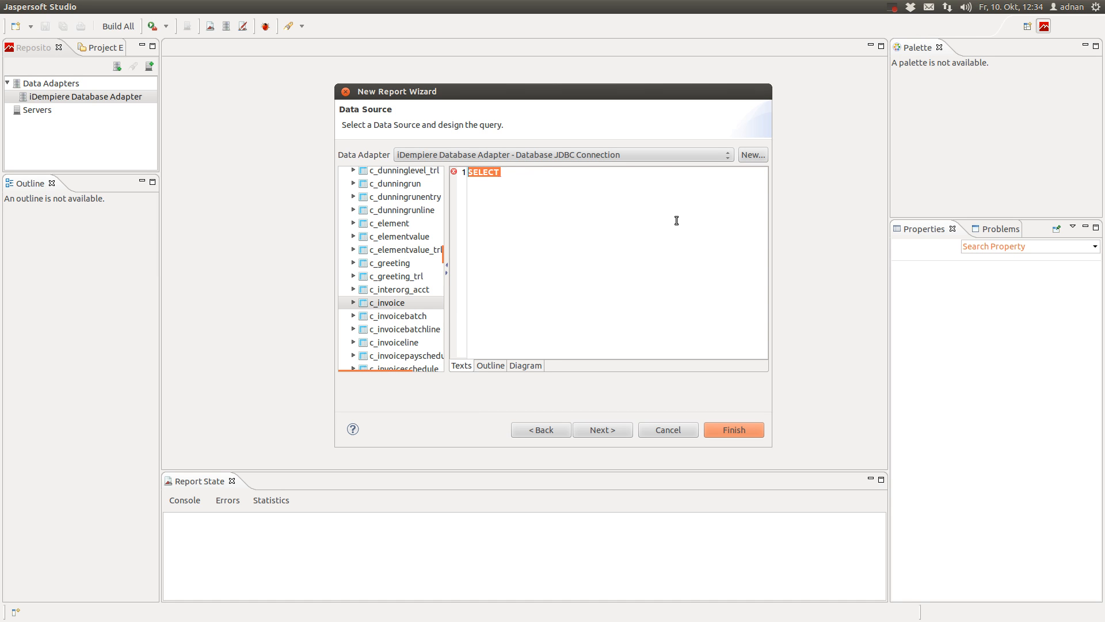
key(BackSpace)
Select the 14-line invoice query in gedit, then return to Jaspersoft Studio
mouse_move(16, 334)
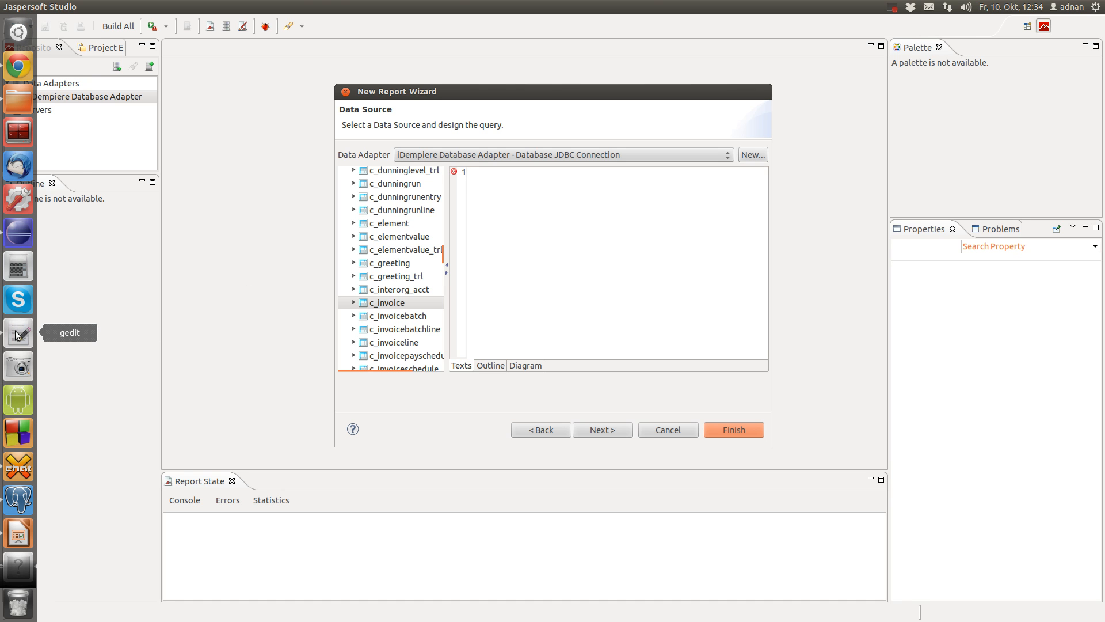
click(16, 334)
drag(325, 213, 8, 58)
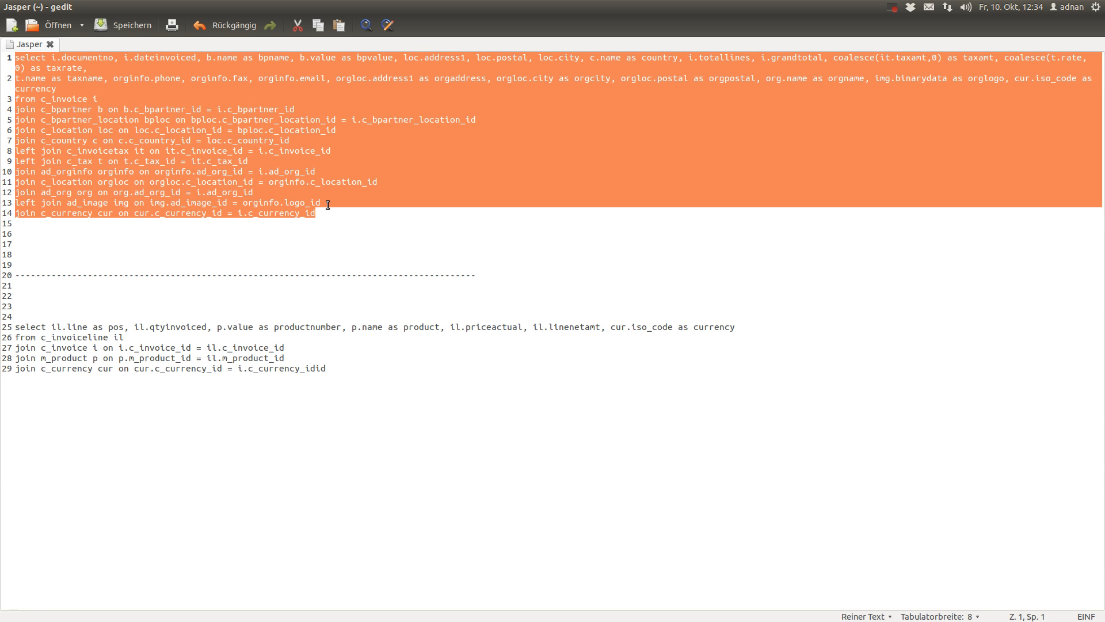
mouse_move(5, 345)
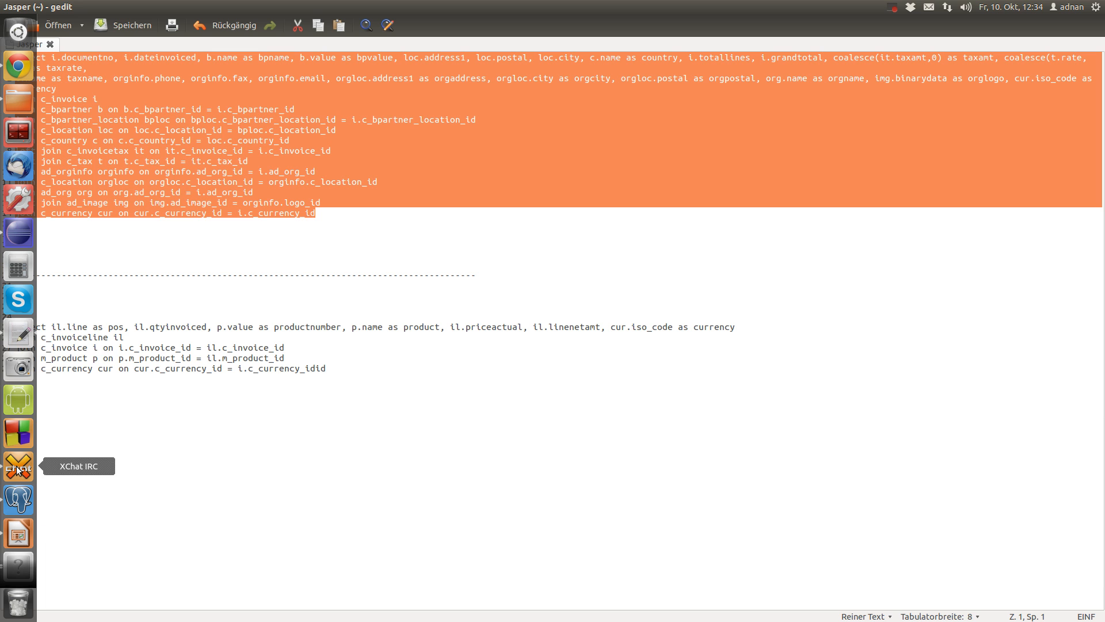
click(21, 562)
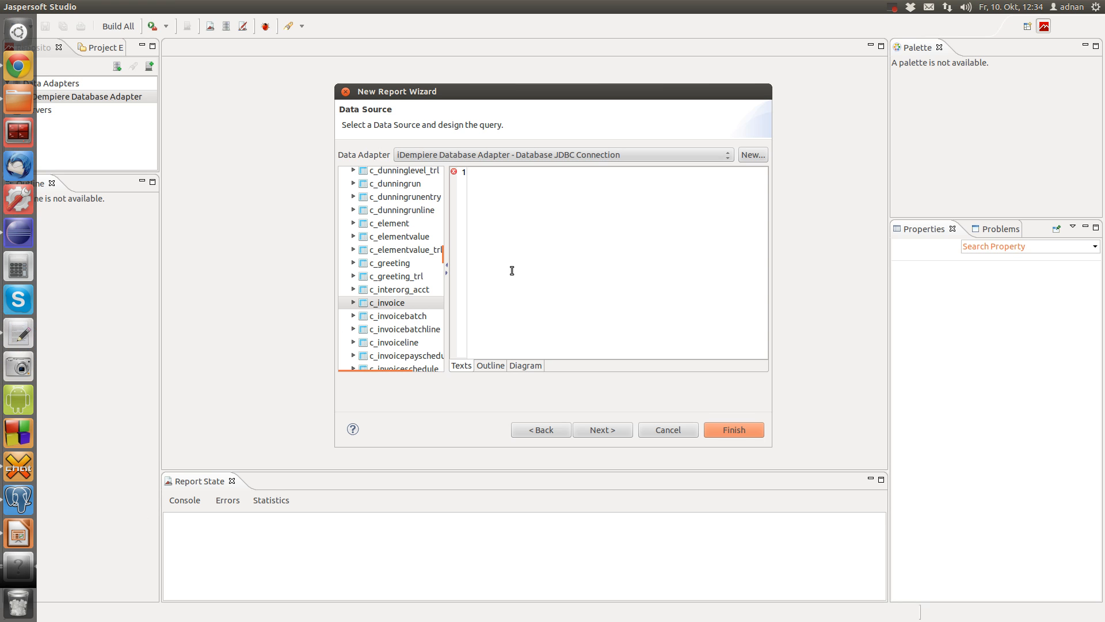
Paste the invoice SQL into the Texts query editor and continue to field selection
key(ctrl+v)
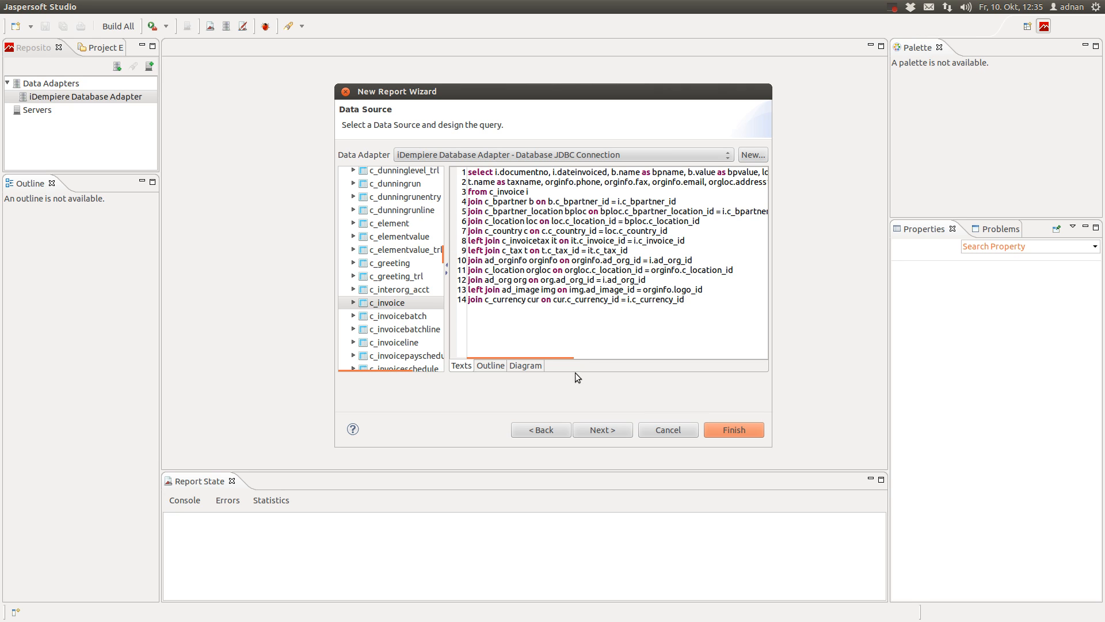
click(601, 433)
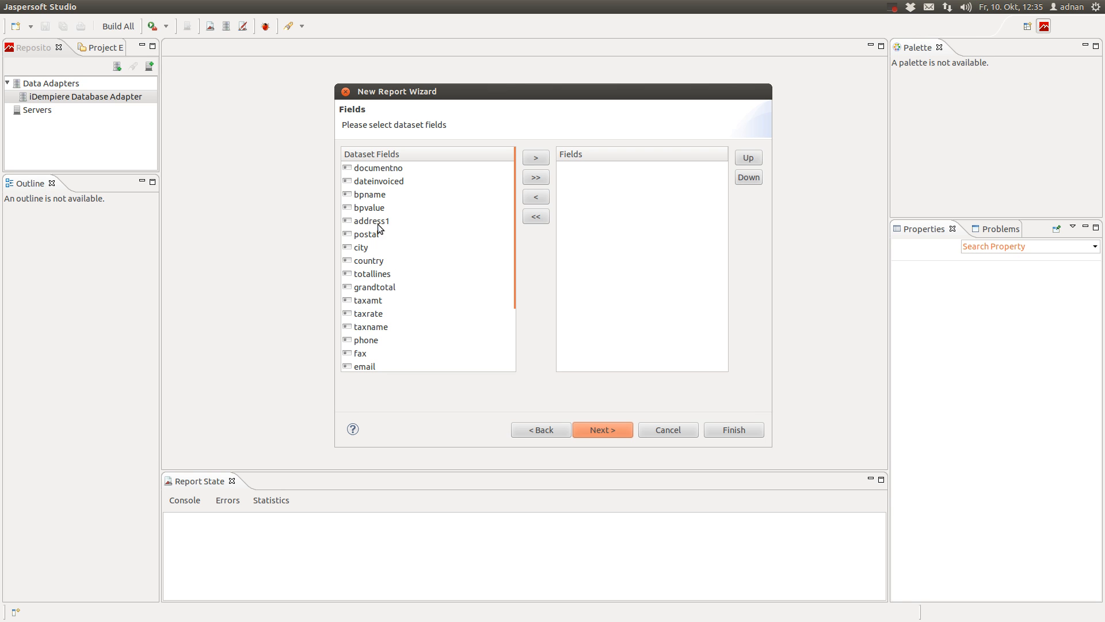
Add all dataset fields, including address1, to the report
scroll(424, 235, down, 3)
scroll(424, 235, up, 3)
scroll(401, 343, down, 3)
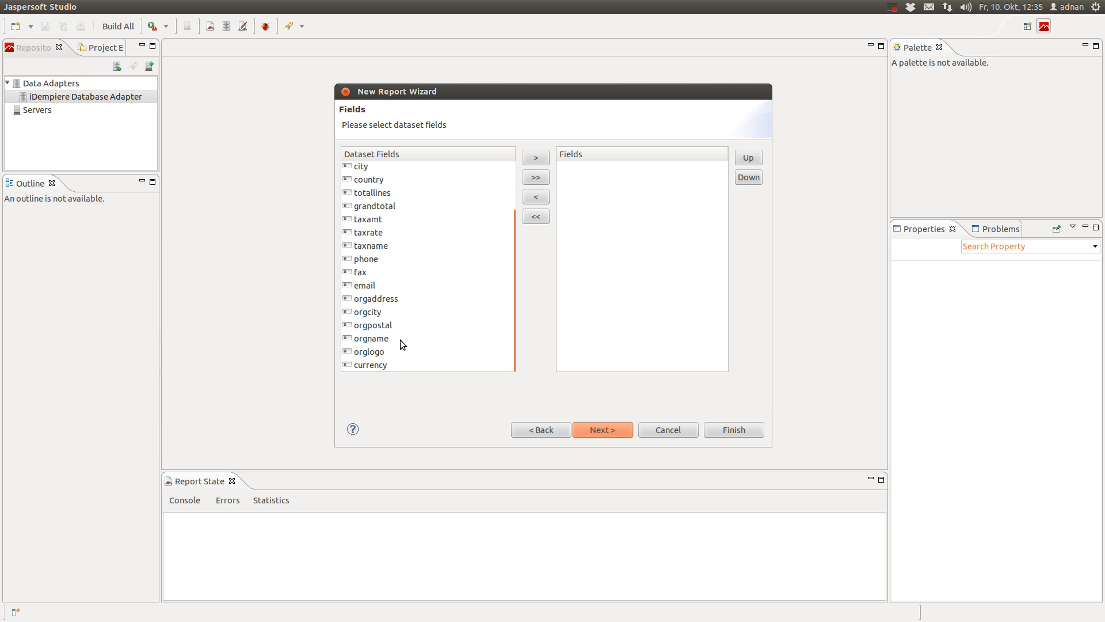
click(536, 177)
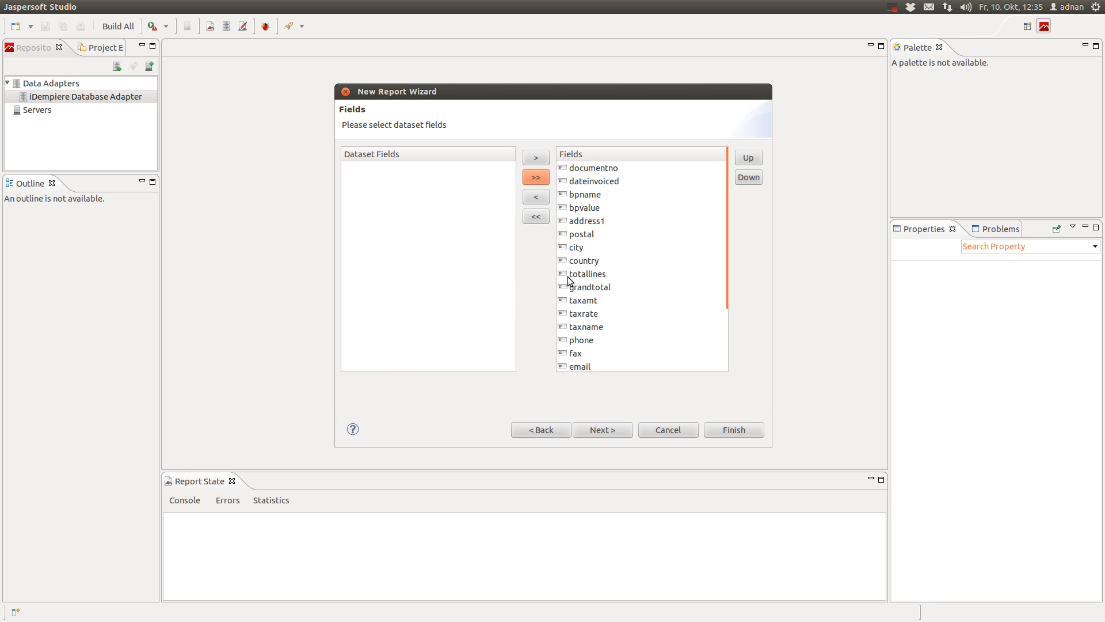
click(587, 220)
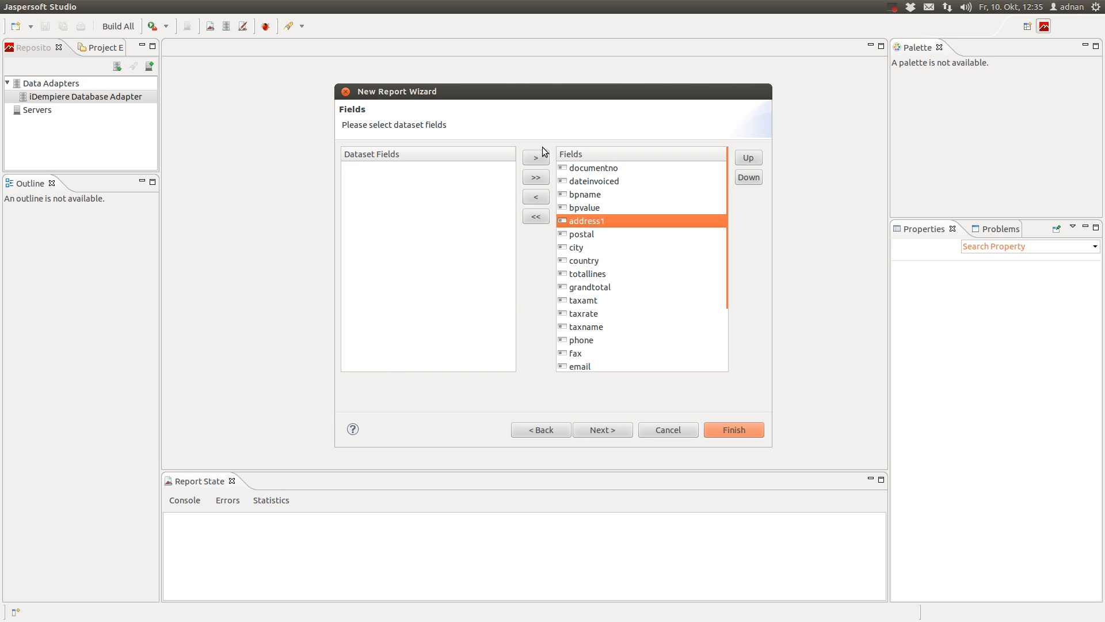
click(536, 197)
click(381, 169)
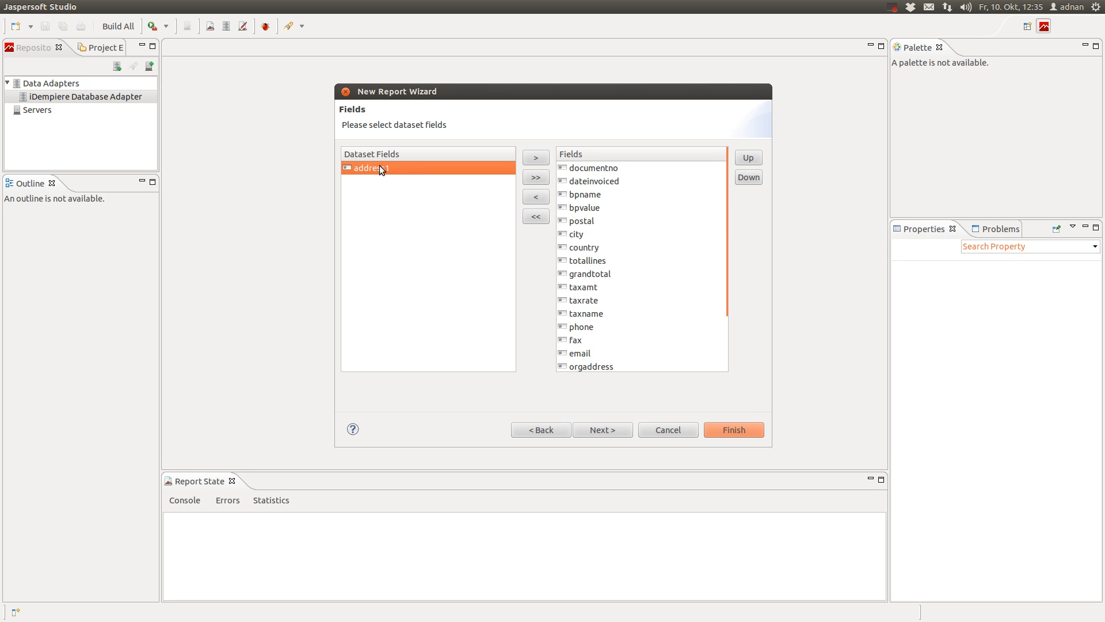
click(534, 182)
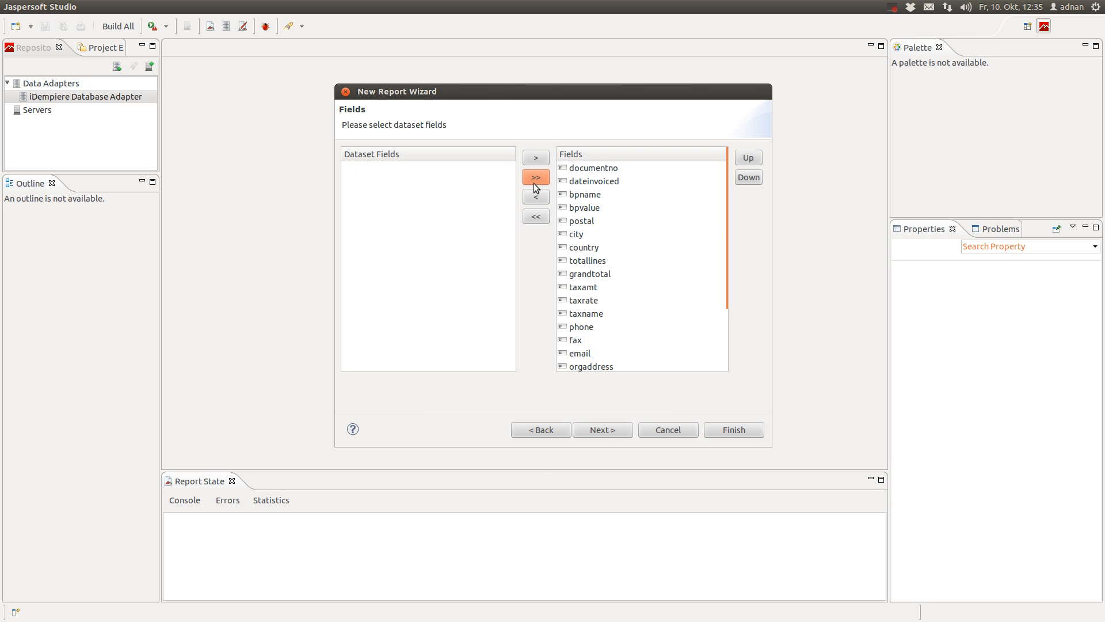
Skip grouping and finish the wizard to open Invoice.jrxml in the designer
click(602, 431)
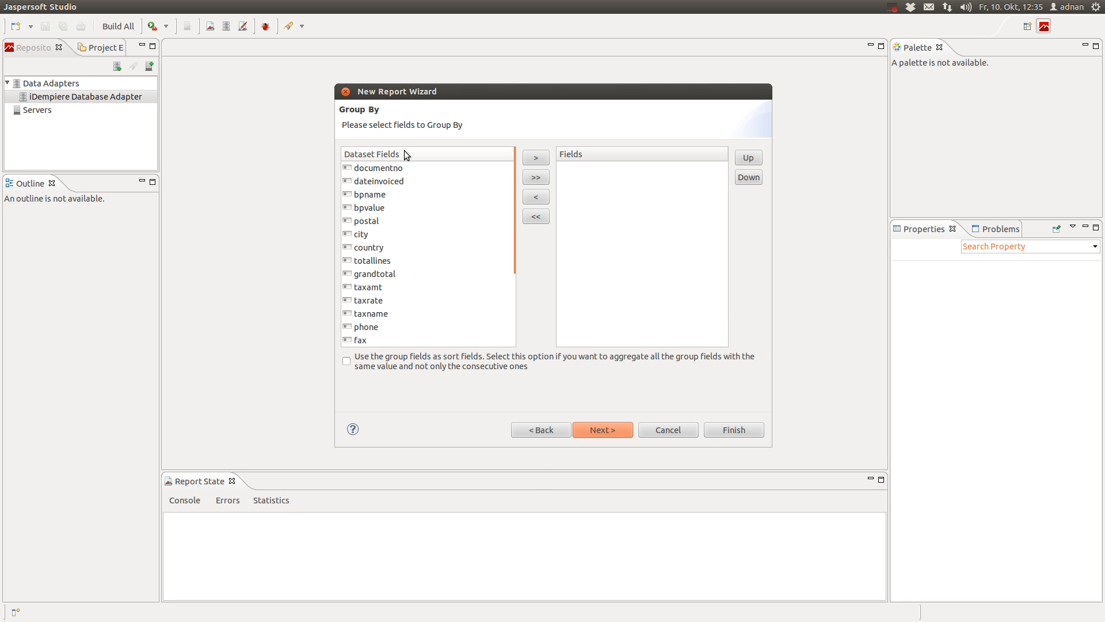
click(623, 430)
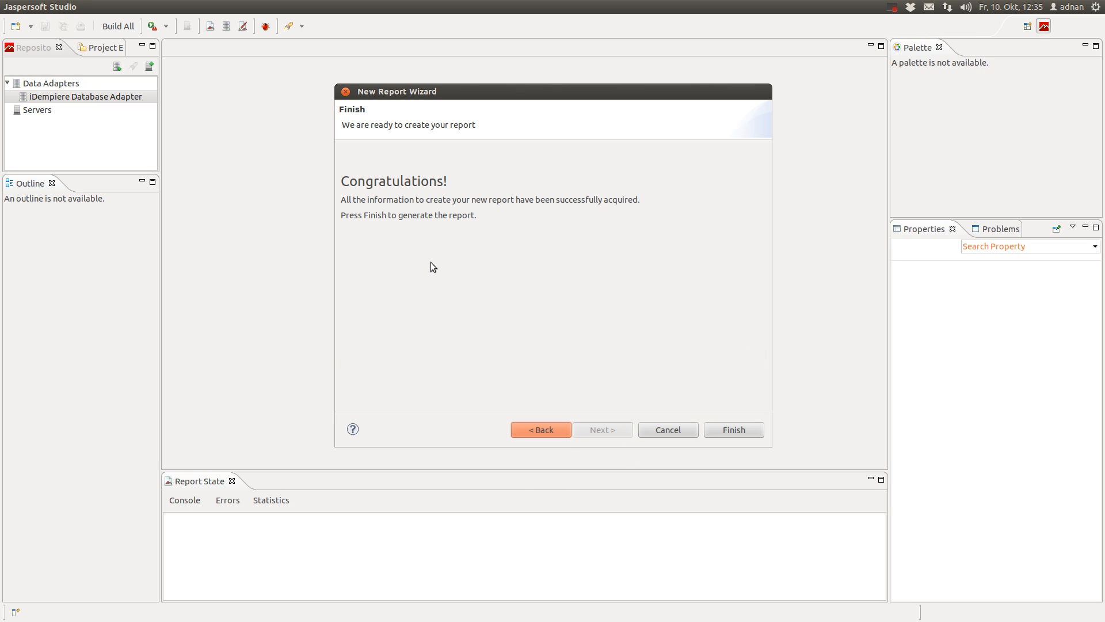
click(735, 429)
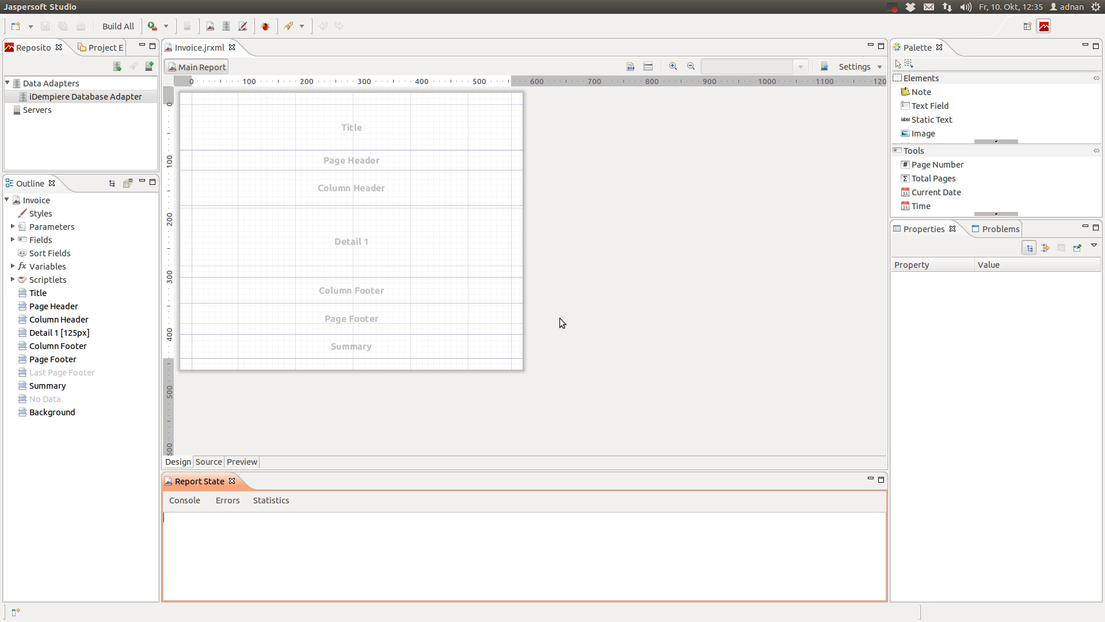
click(673, 66)
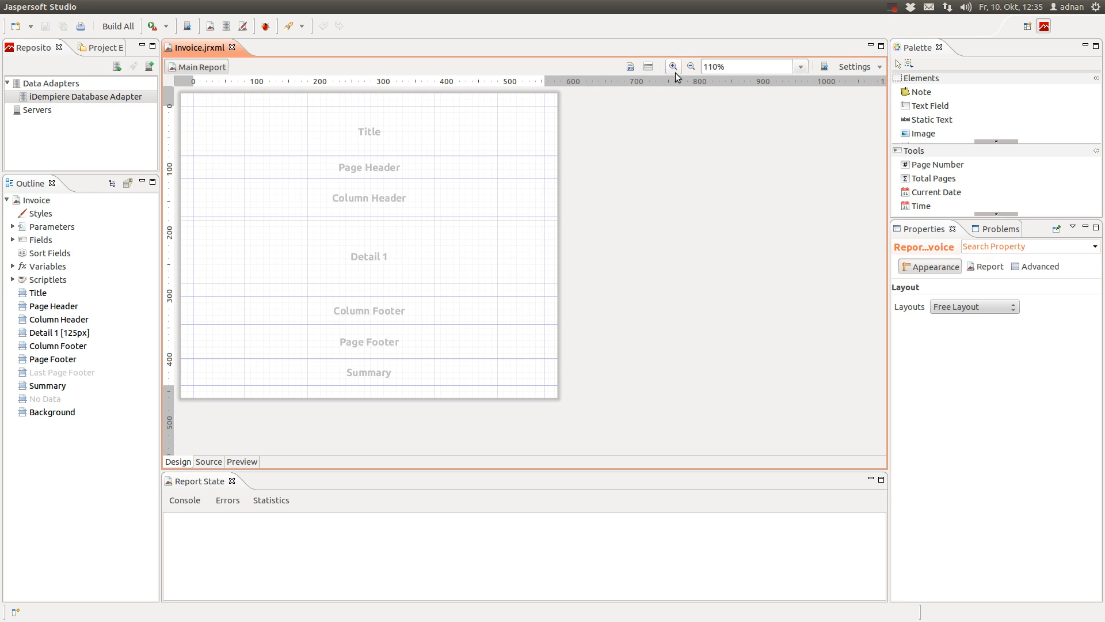
click(347, 125)
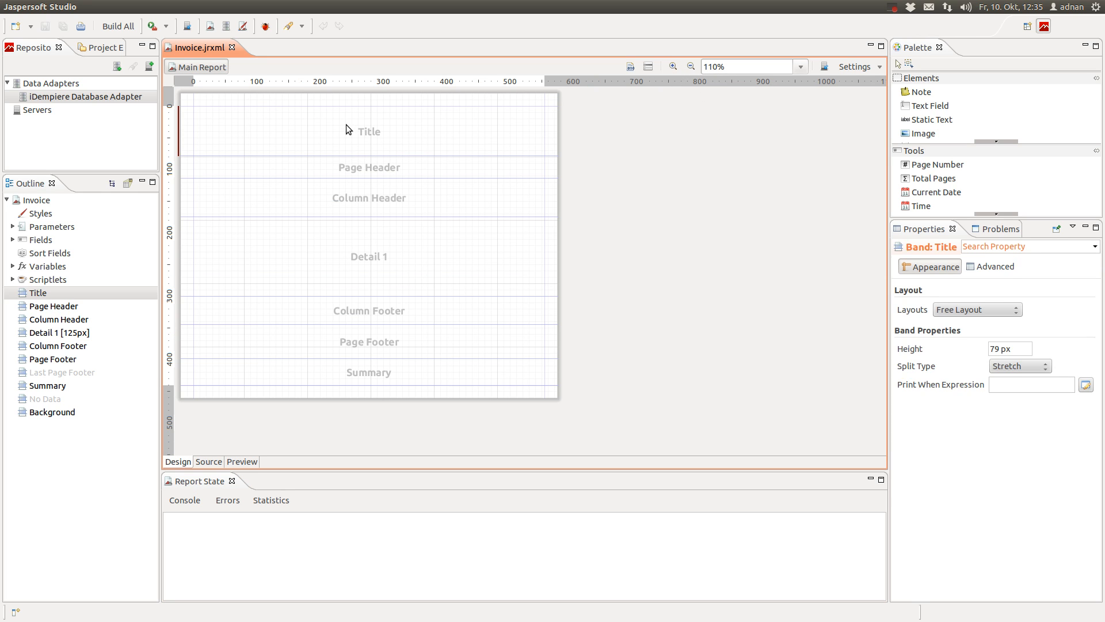
click(440, 198)
click(424, 265)
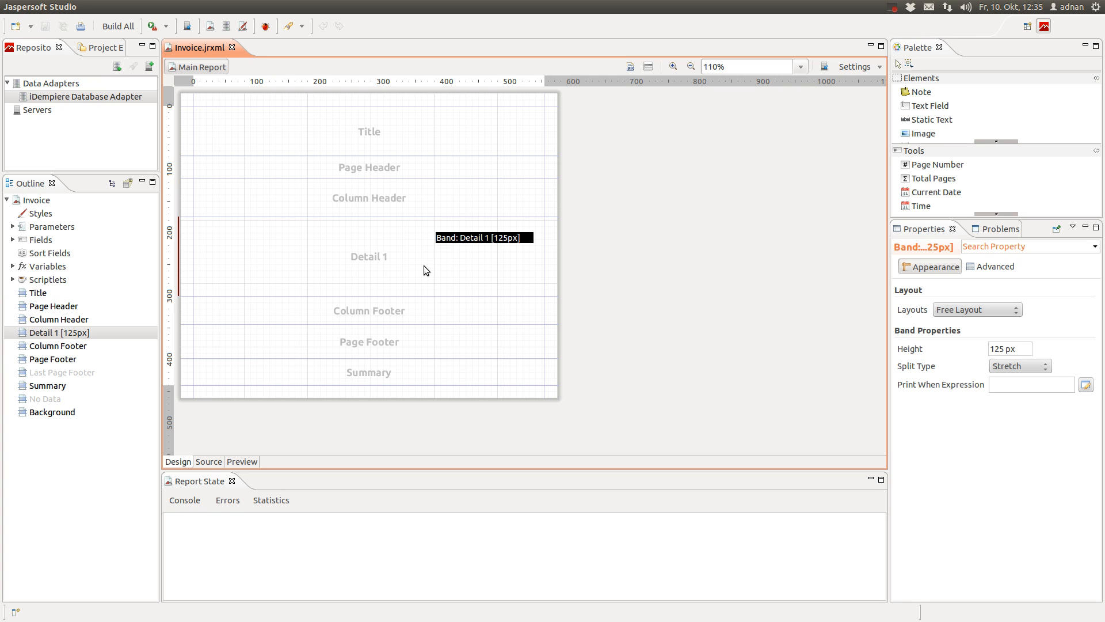
click(440, 311)
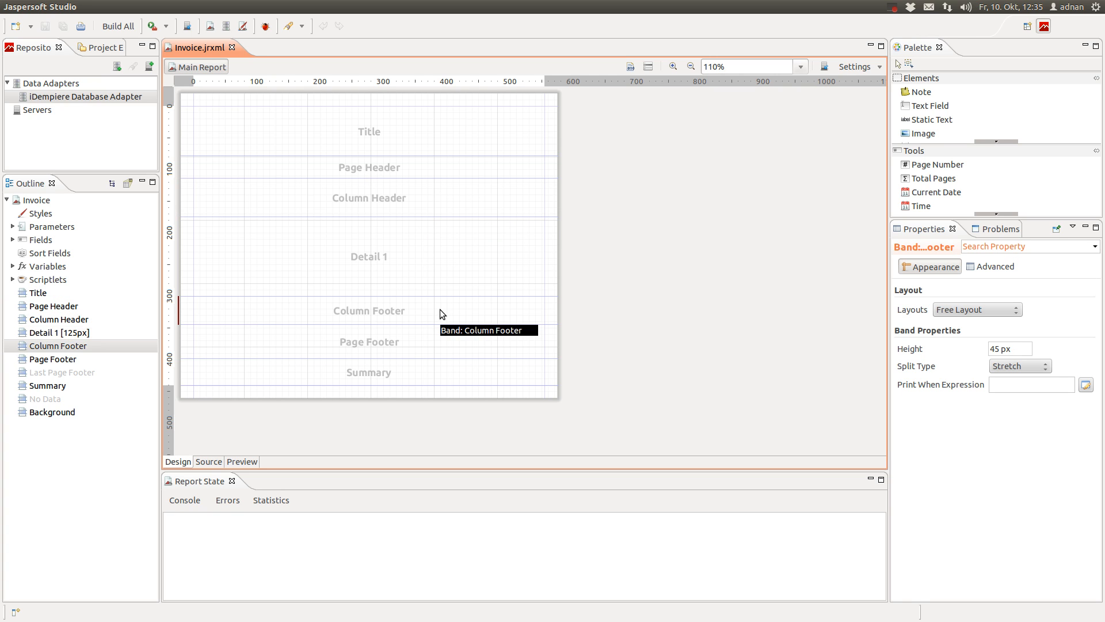
click(409, 348)
click(419, 368)
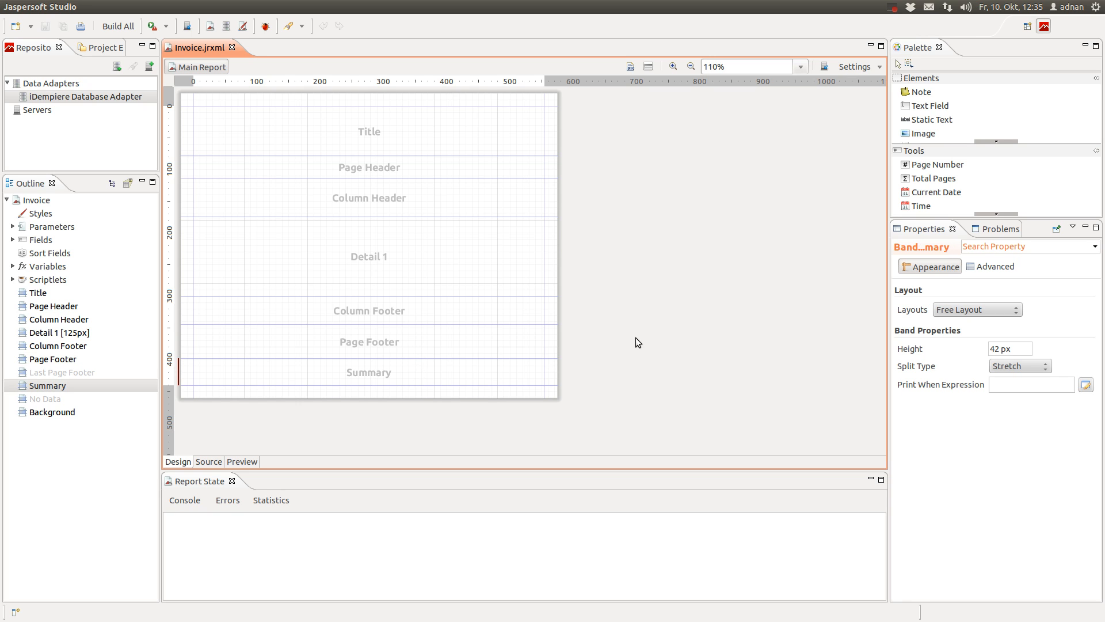
click(391, 131)
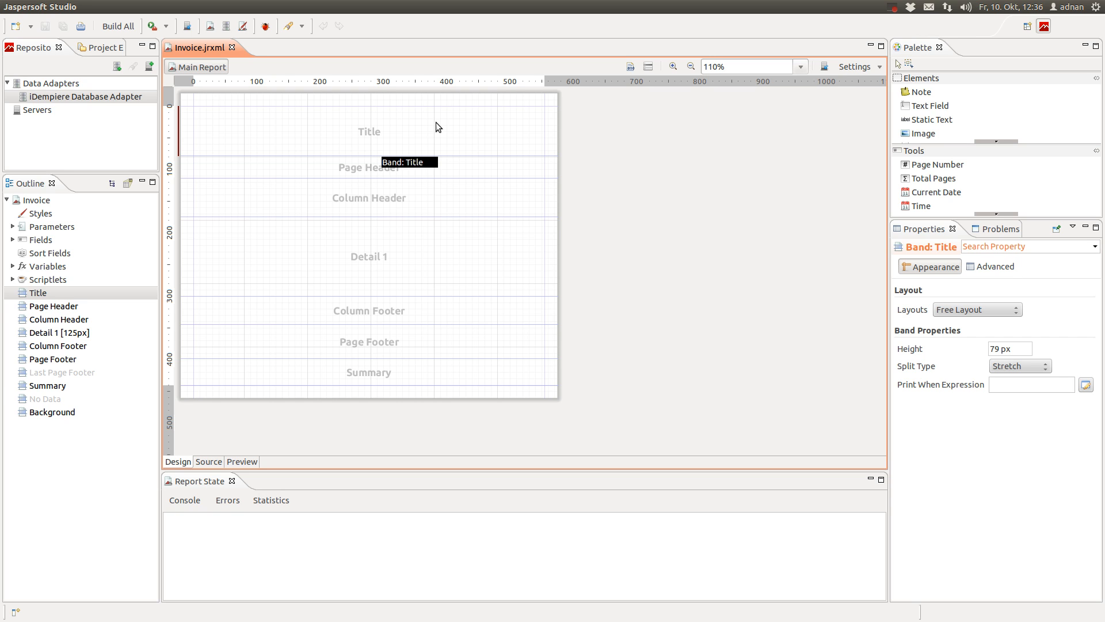
click(404, 171)
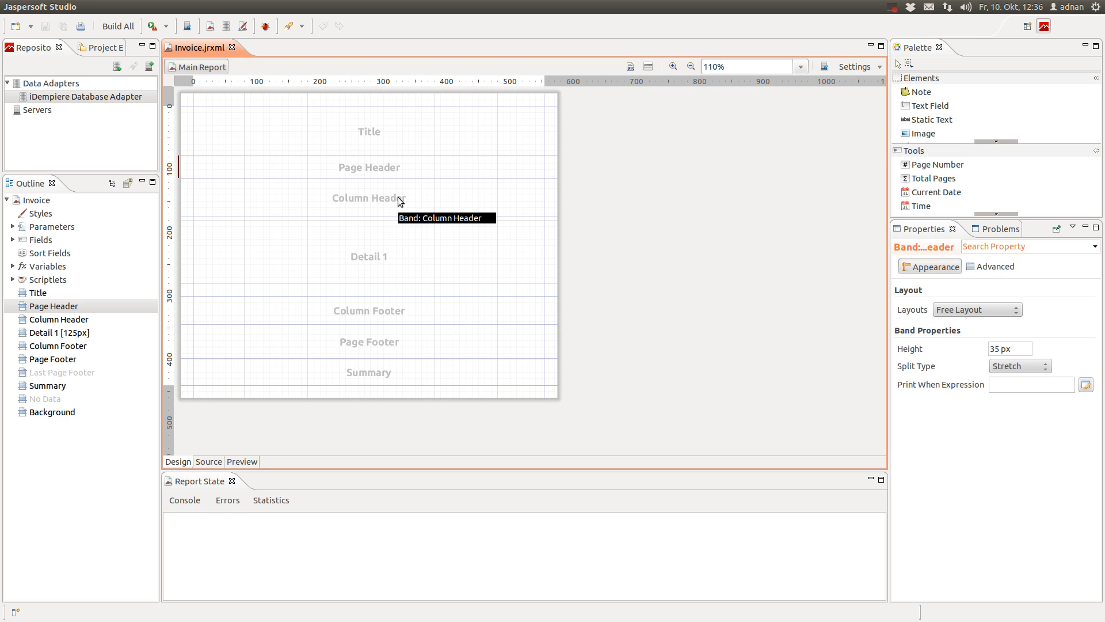
click(398, 197)
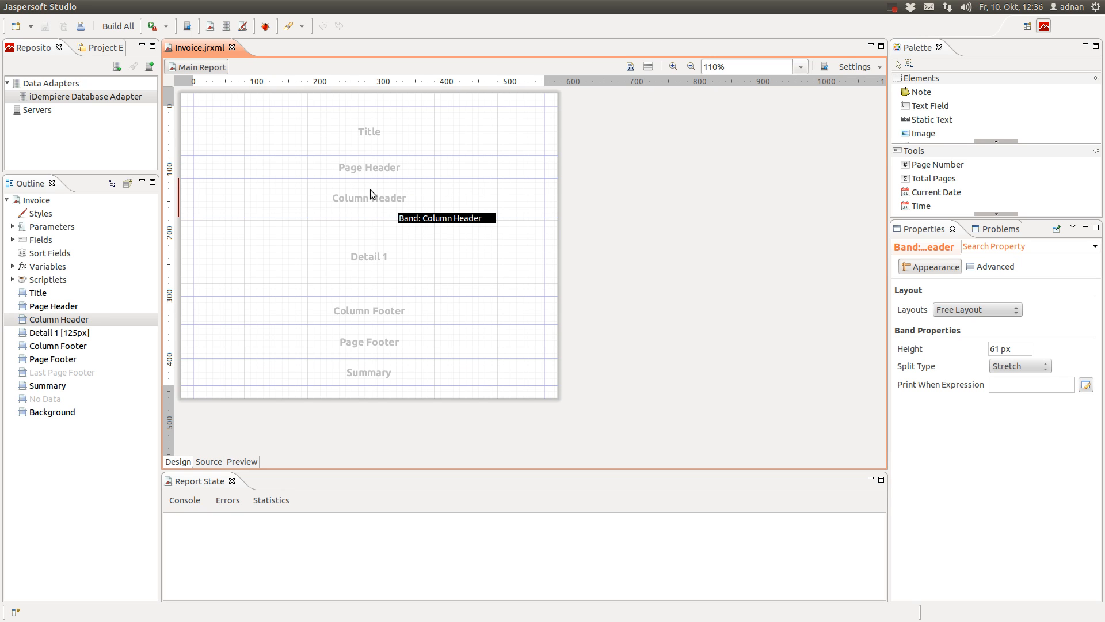
click(459, 252)
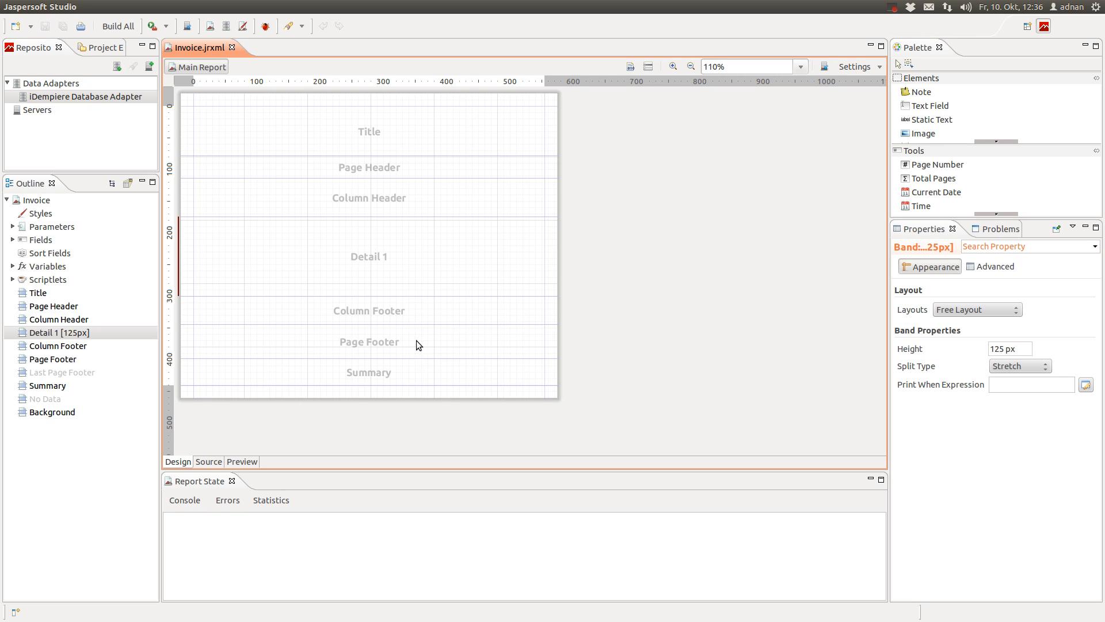
click(420, 376)
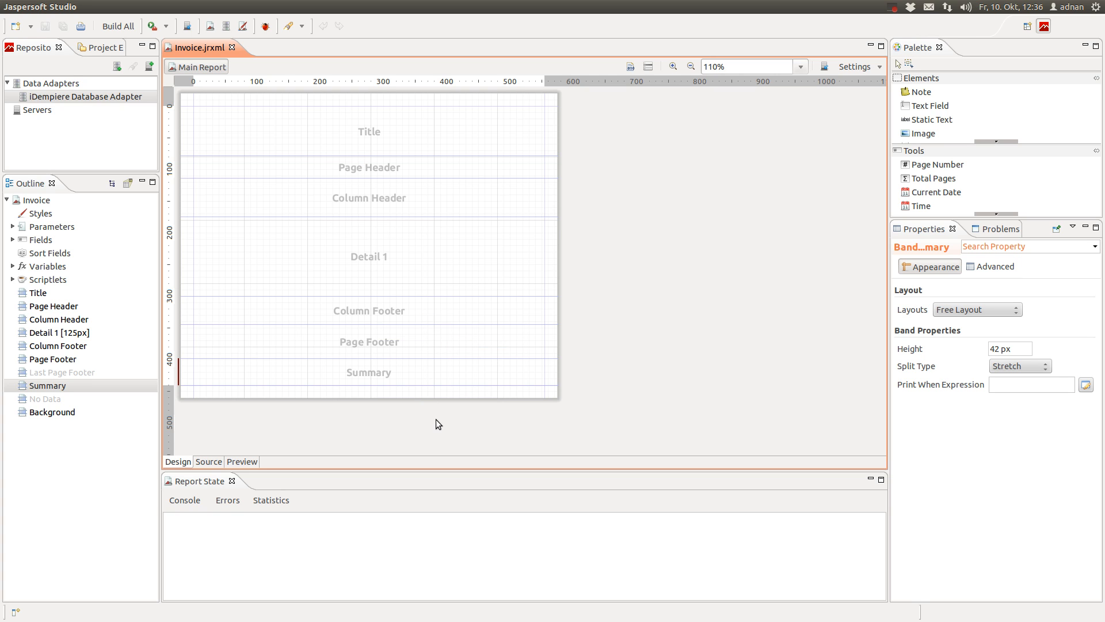
Delete the Summary and Column Footer bands from Invoice.jrxml
right_click(423, 373)
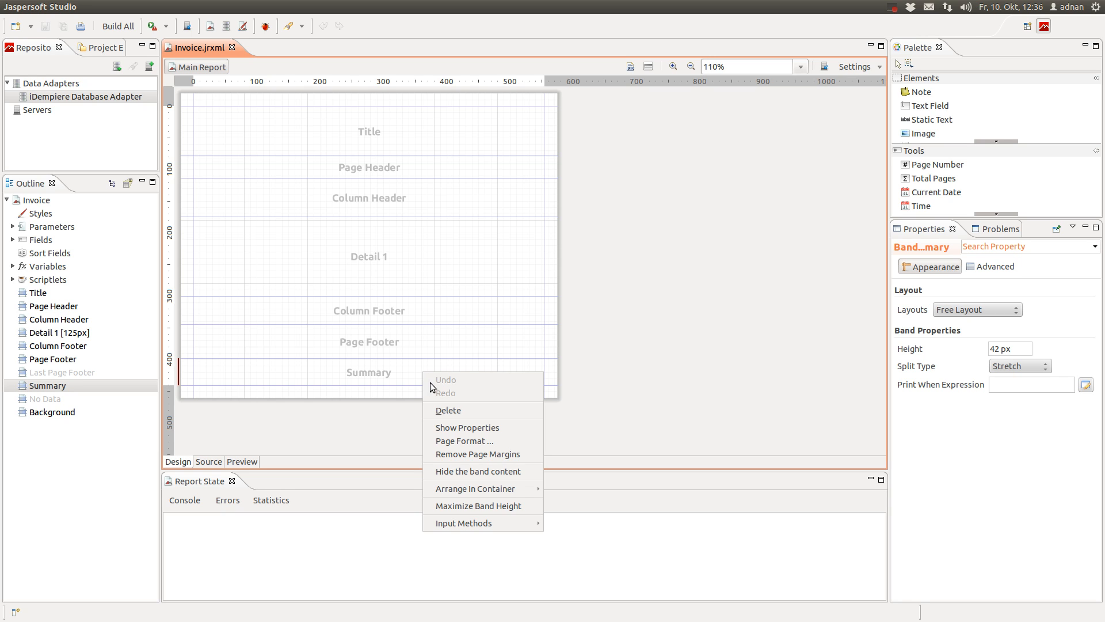
right_click(355, 376)
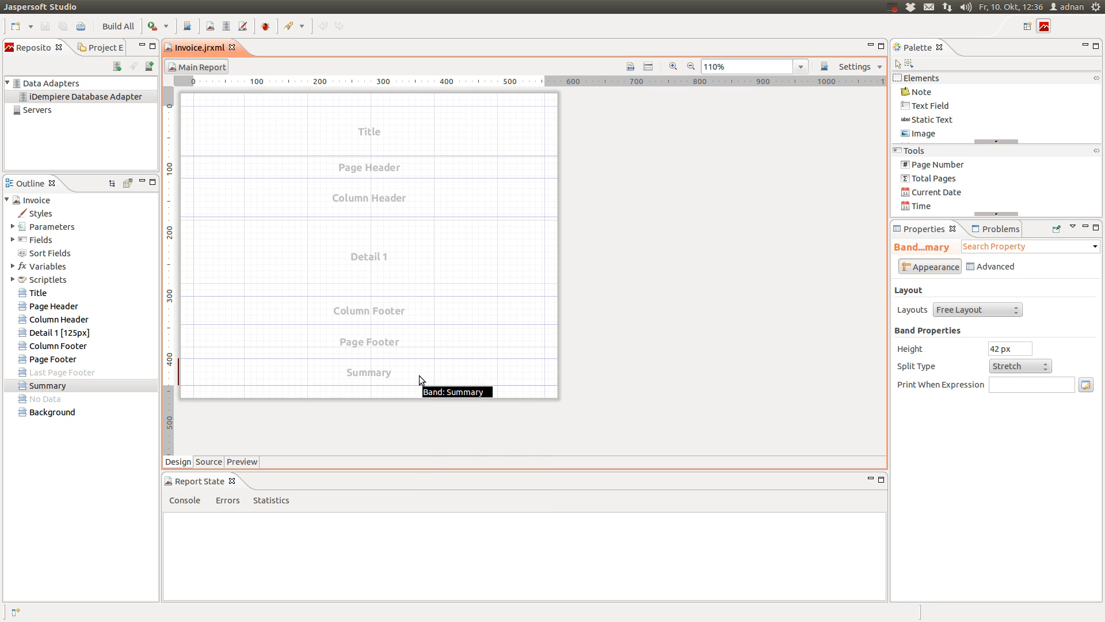
right_click(419, 375)
click(465, 419)
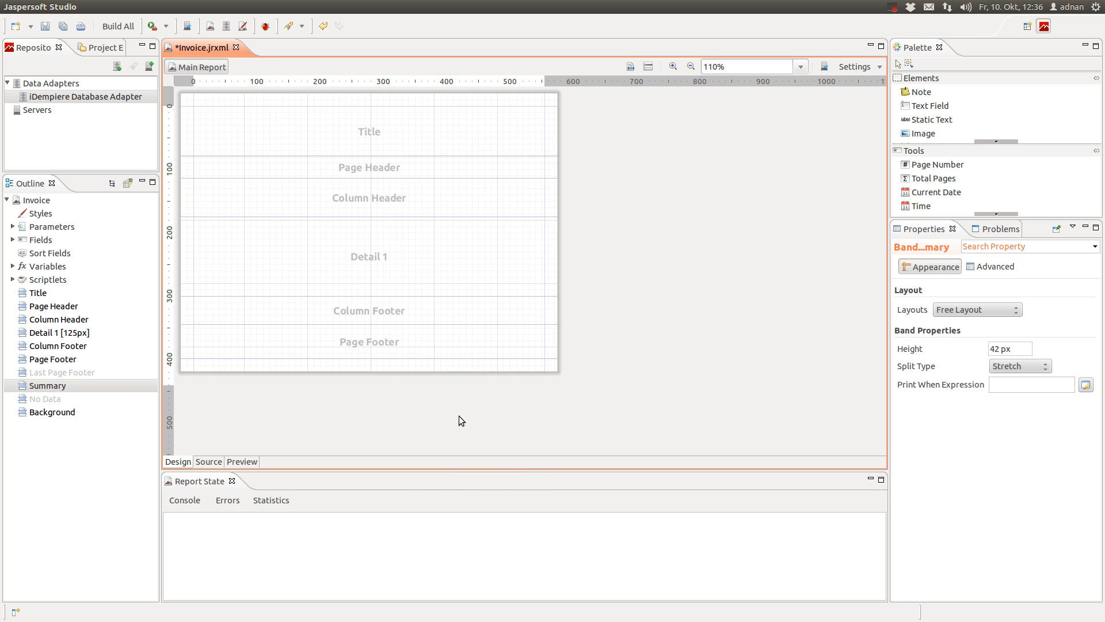
click(357, 311)
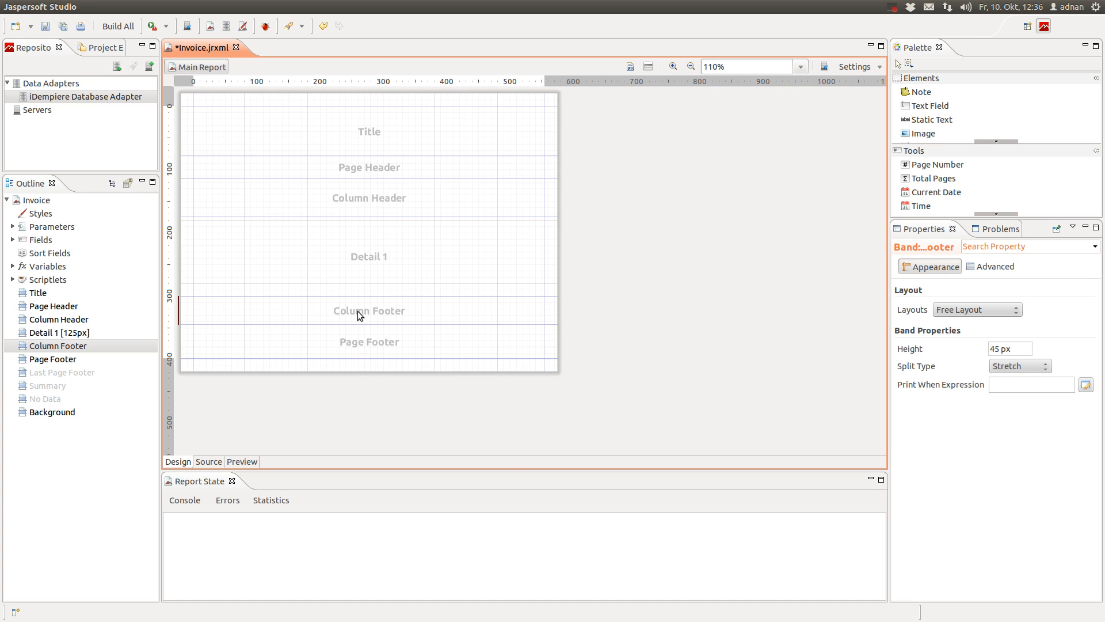
right_click(448, 309)
click(479, 345)
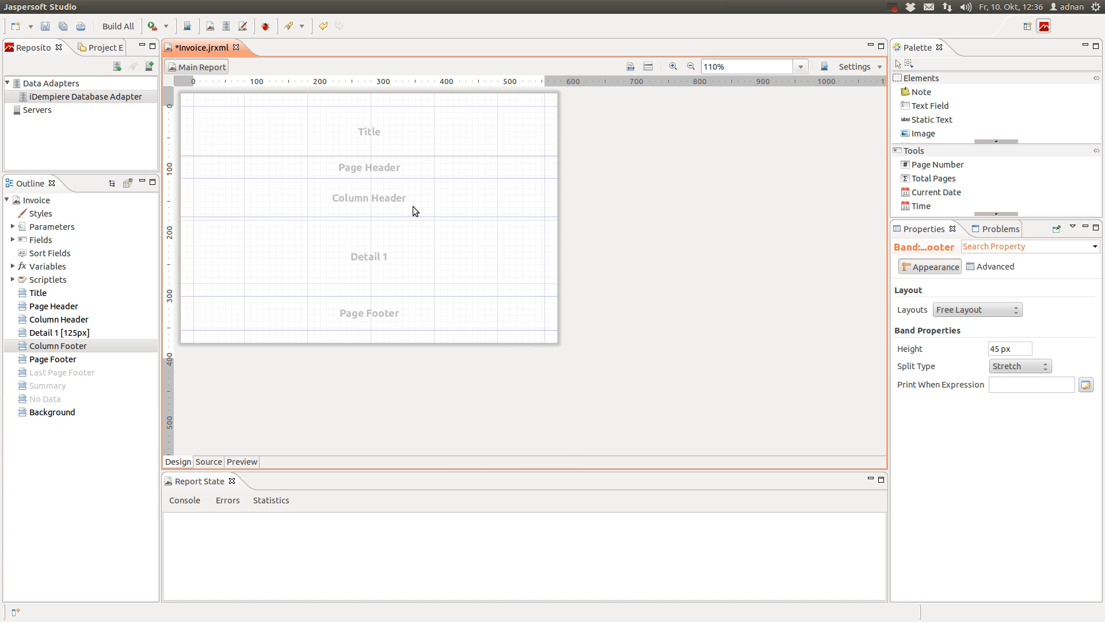
Delete the Column Header and Title bands, then save the report
click(429, 196)
right_click(429, 196)
click(462, 230)
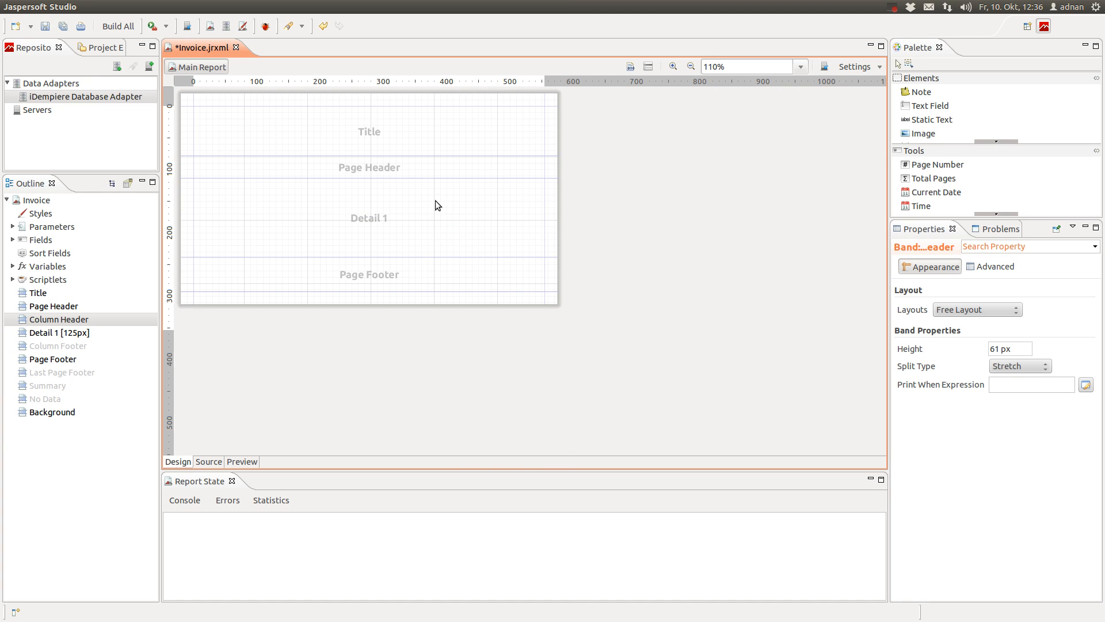
click(392, 133)
right_click(392, 133)
click(438, 167)
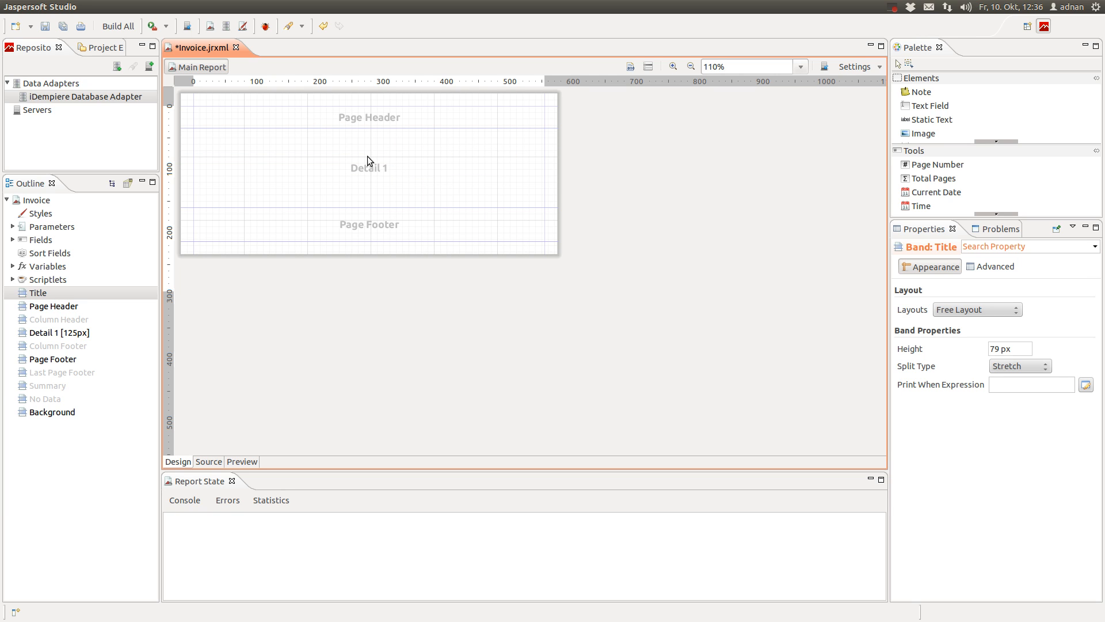
click(45, 25)
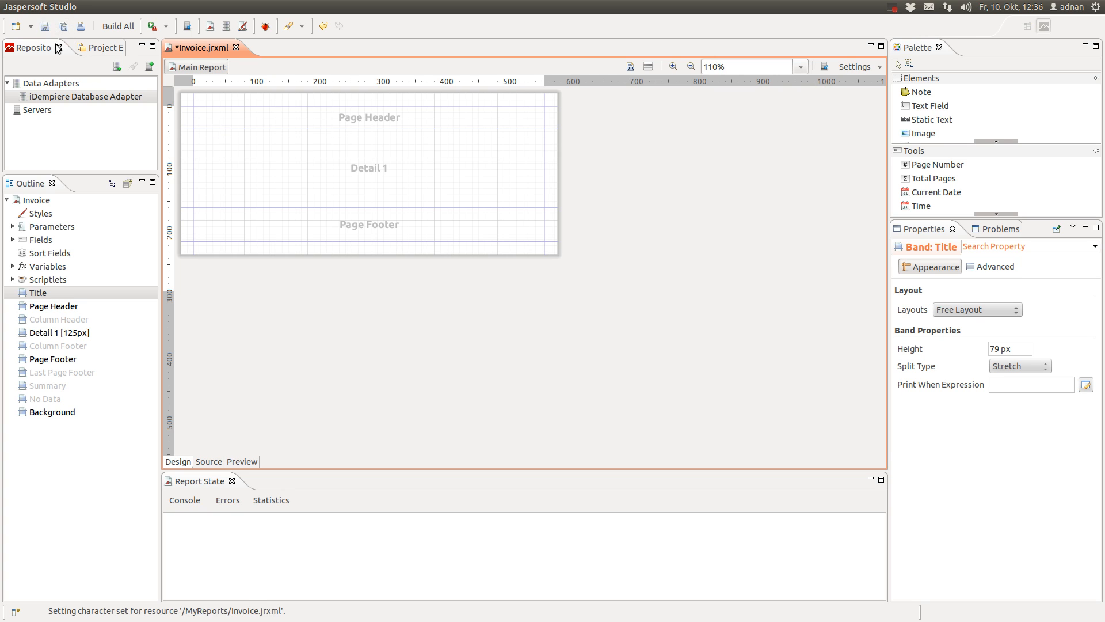
click(667, 202)
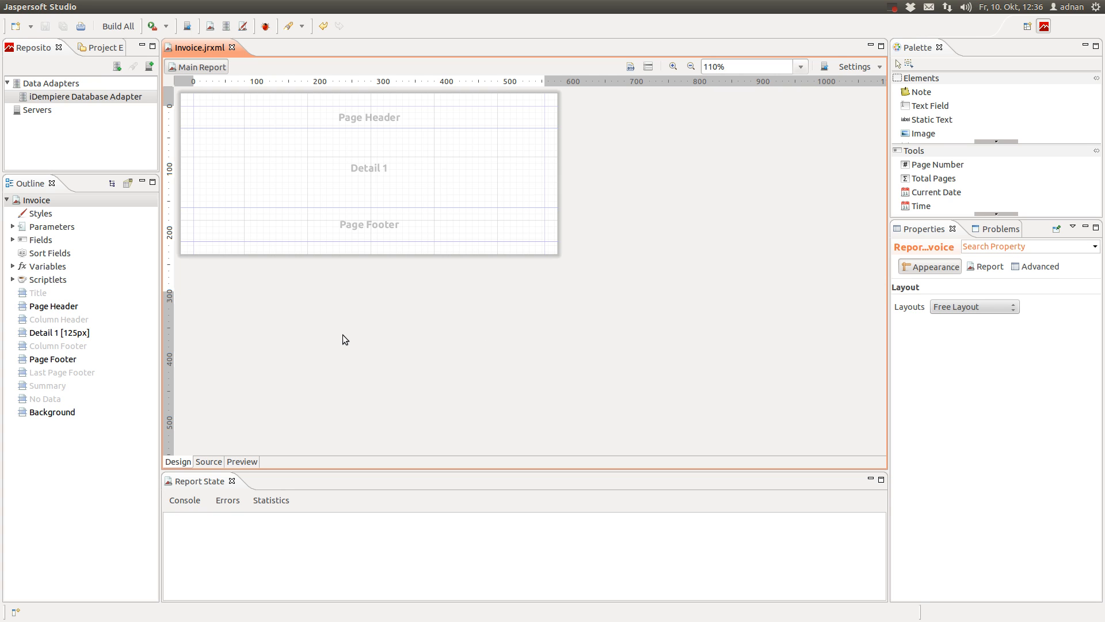
Bring up Invoice.jrxml's Dataset and Query dialog, showing the 14-line invoice SQL and its fields
right_click(644, 254)
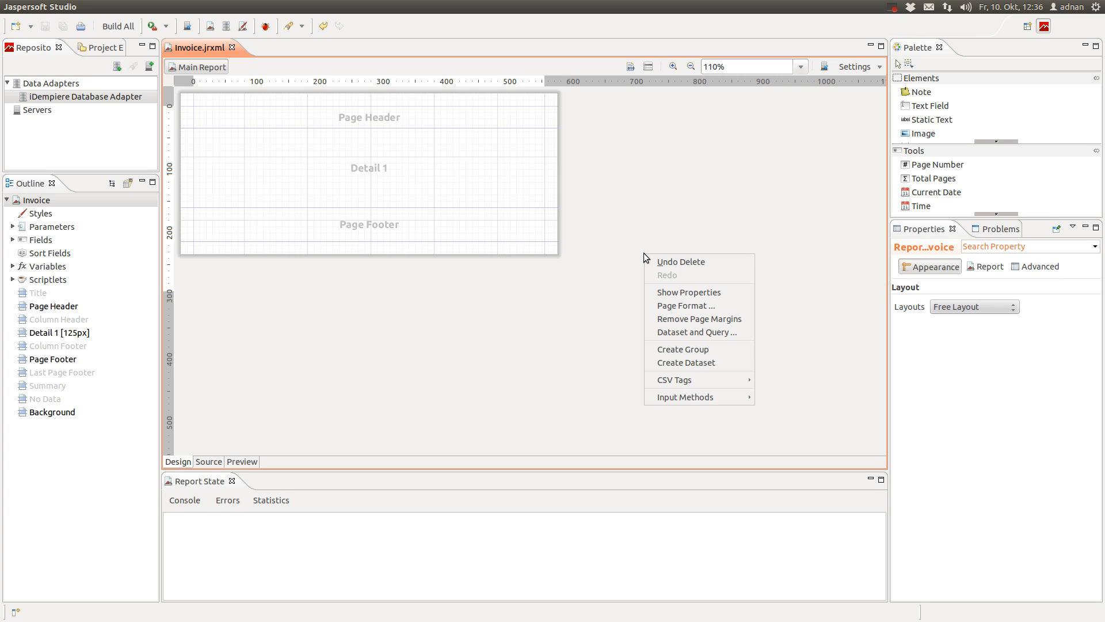
click(574, 221)
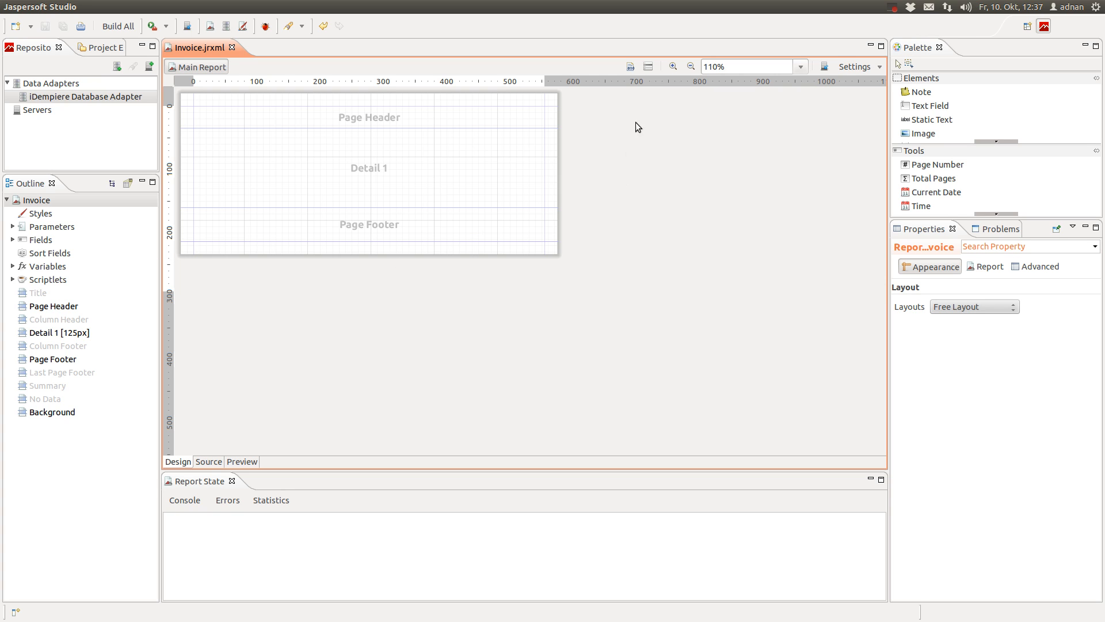
right_click(619, 159)
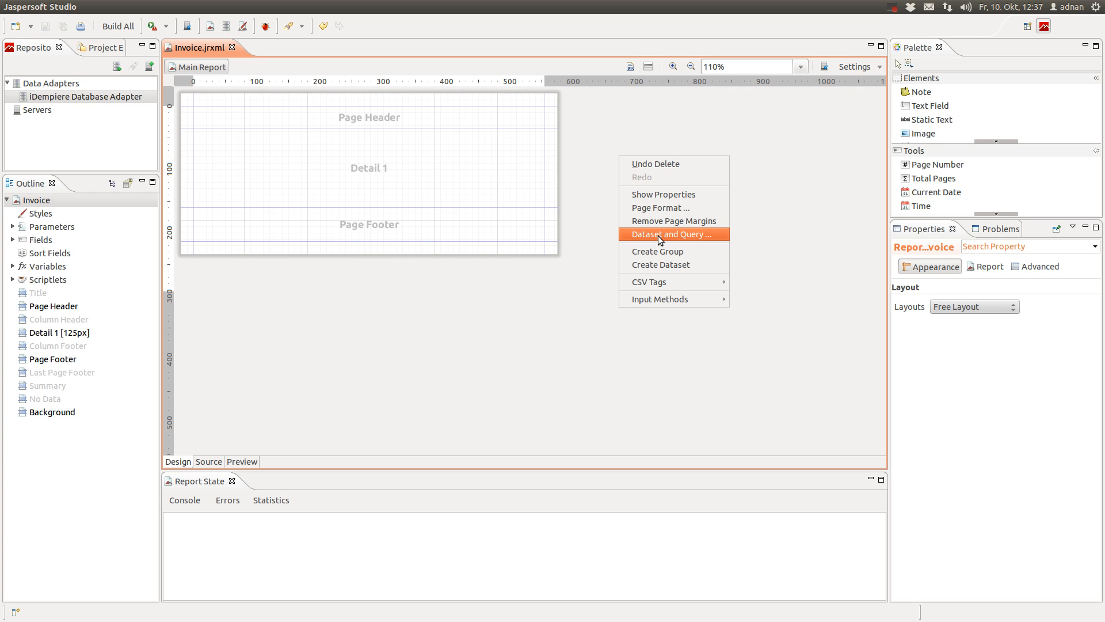
click(713, 236)
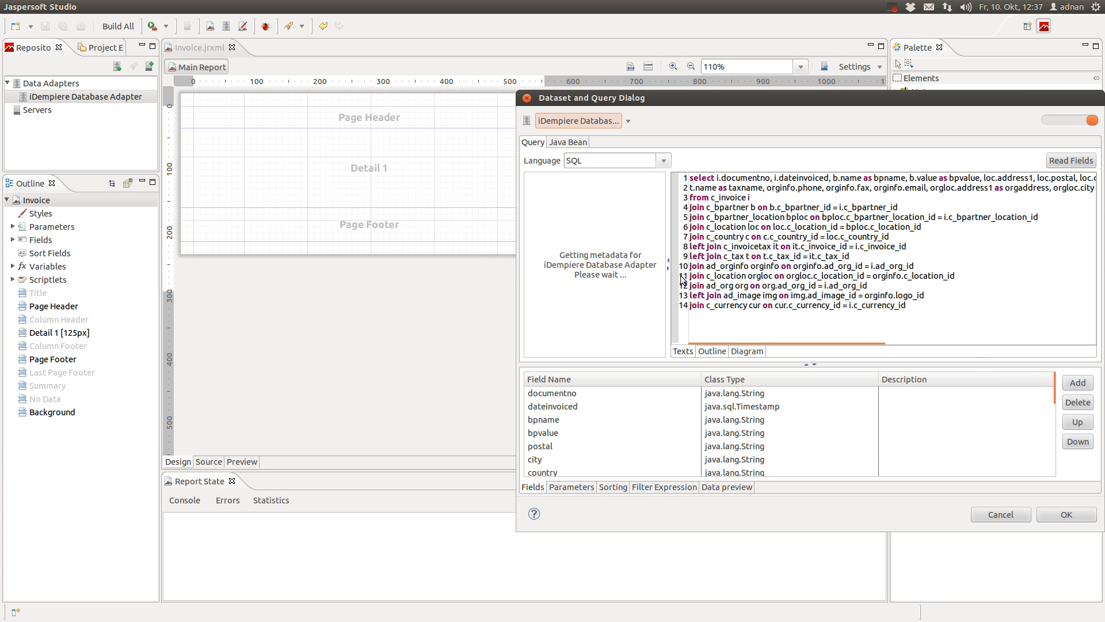
Move the query dialog up and left and widen it so the SQL lines fit
drag(737, 104, 445, 69)
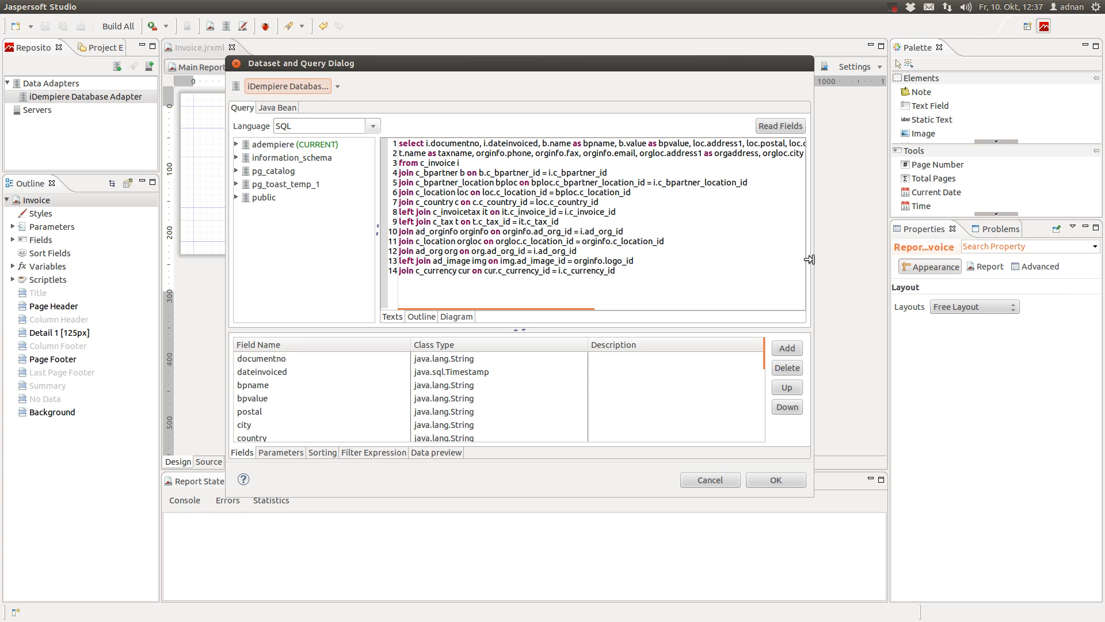
drag(809, 259, 1016, 263)
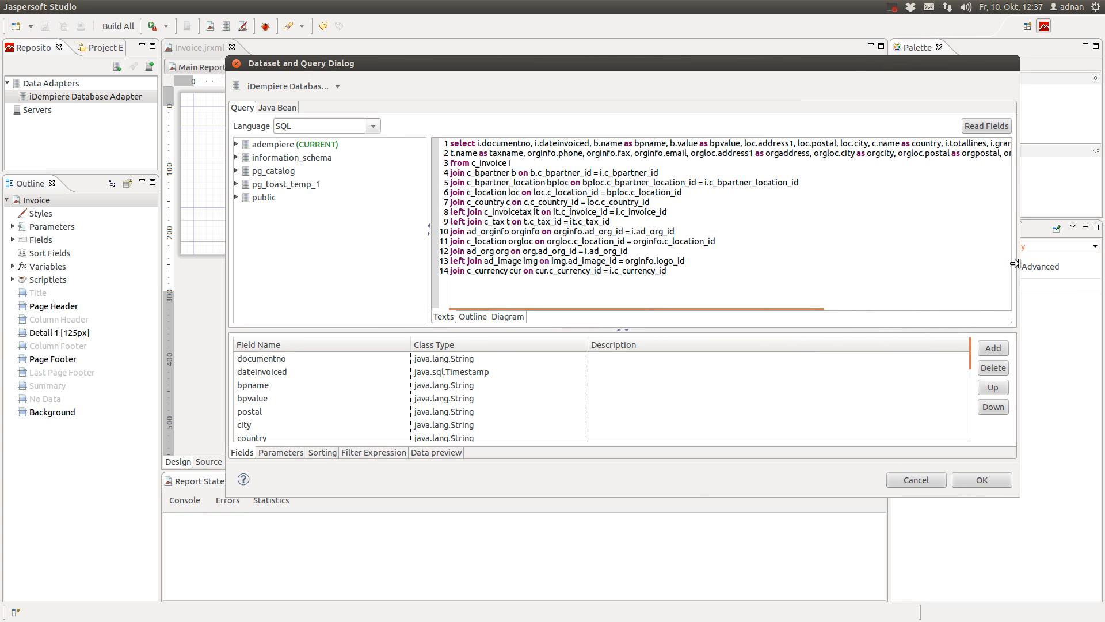
drag(579, 67, 430, 59)
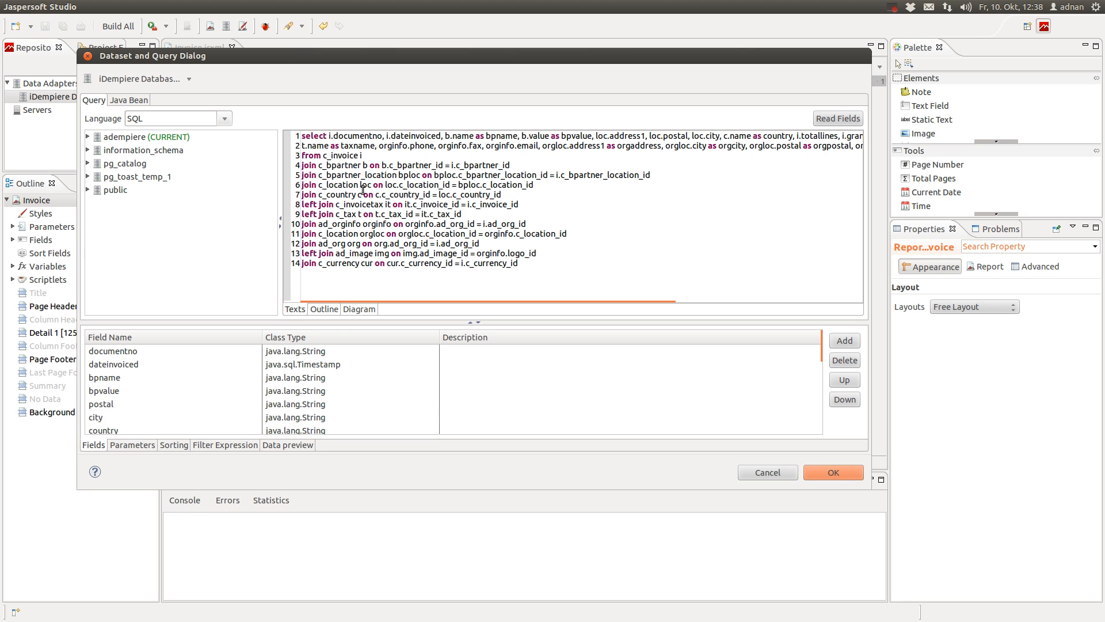
double_click(349, 156)
click(398, 156)
double_click(344, 156)
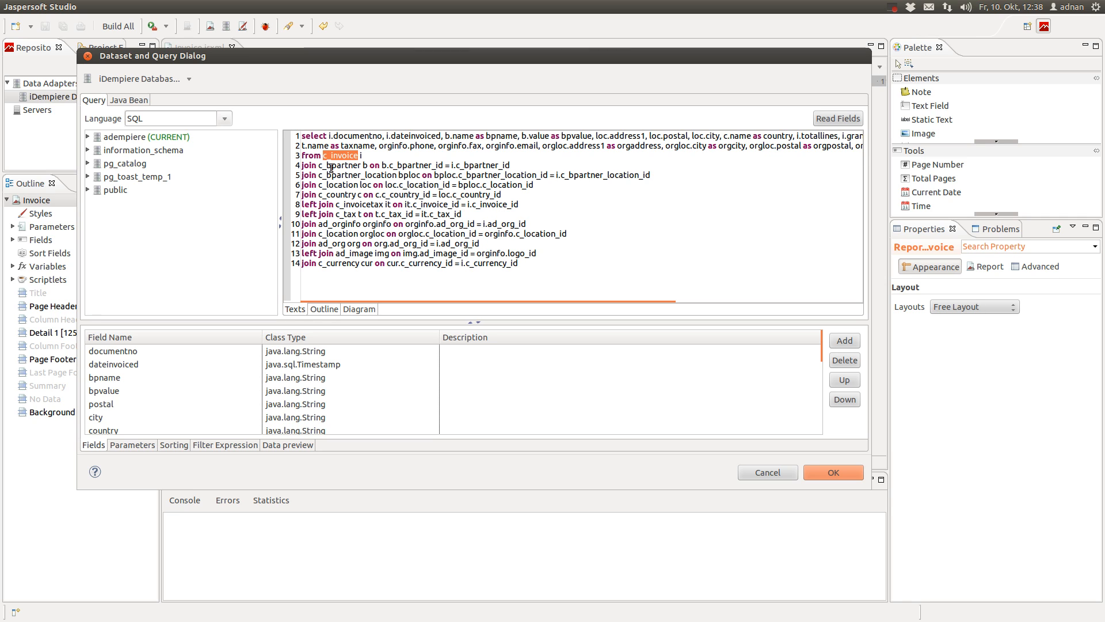
double_click(333, 165)
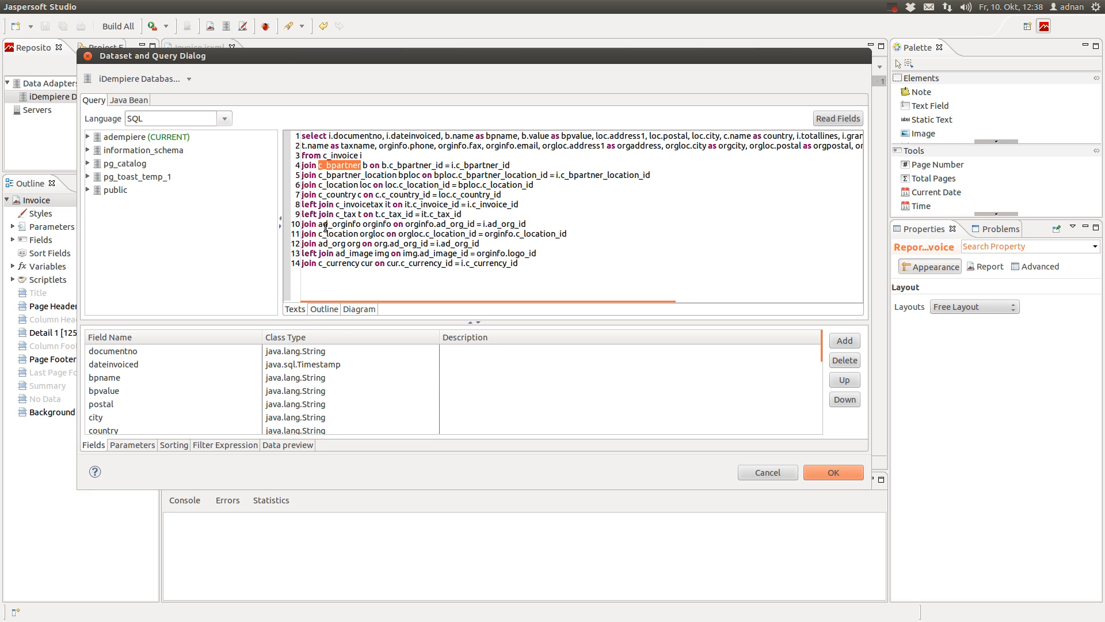
click(344, 165)
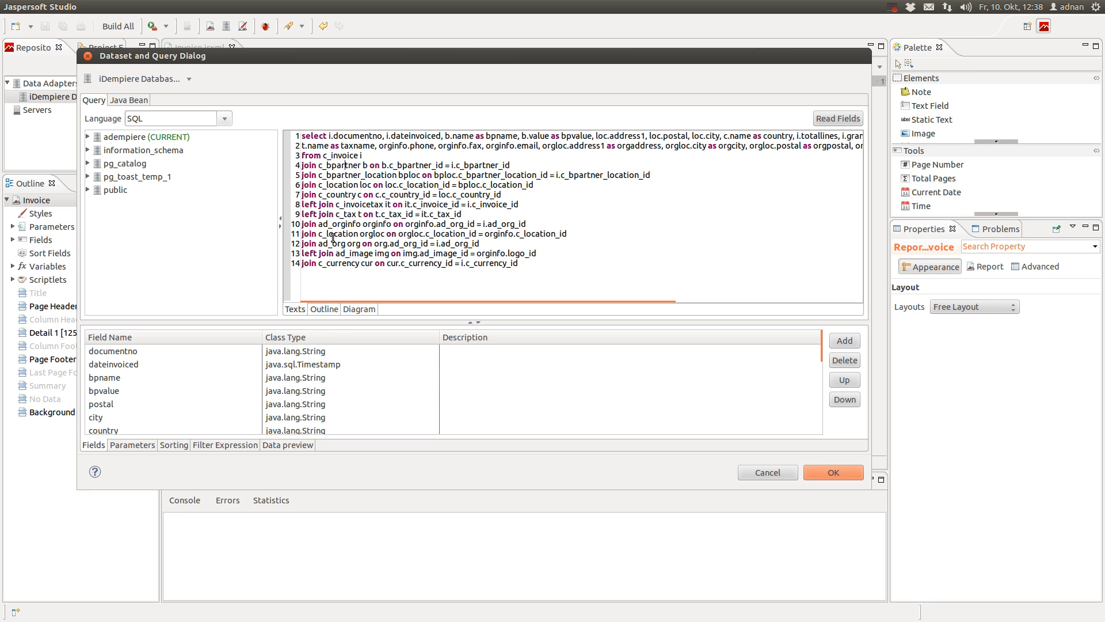
double_click(307, 166)
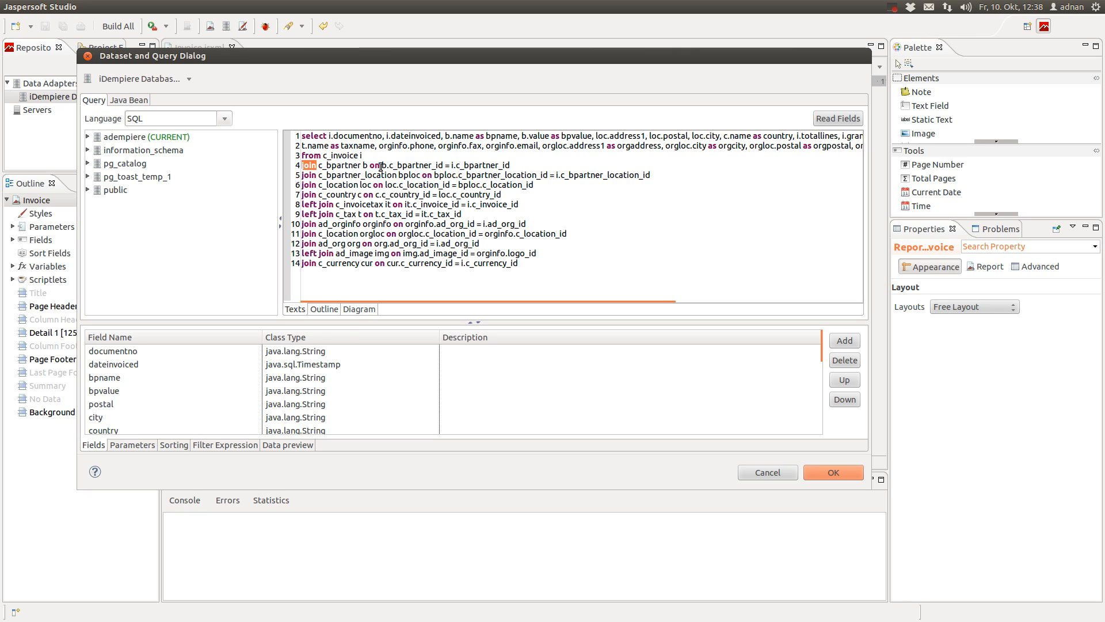
click(520, 166)
drag(519, 167, 303, 167)
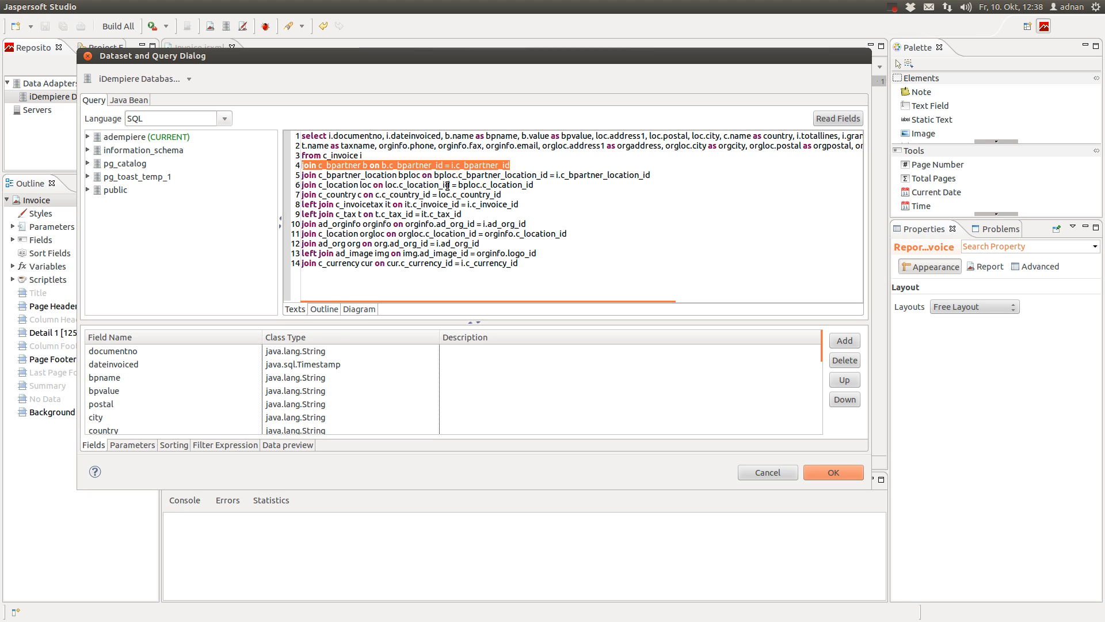
click(358, 166)
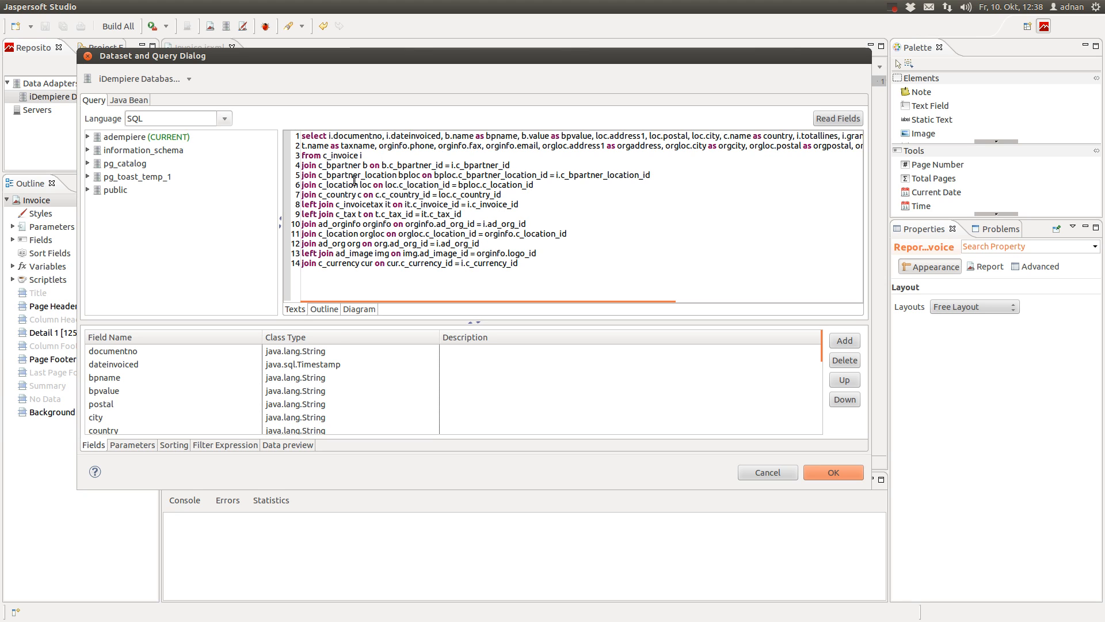
double_click(347, 166)
double_click(350, 185)
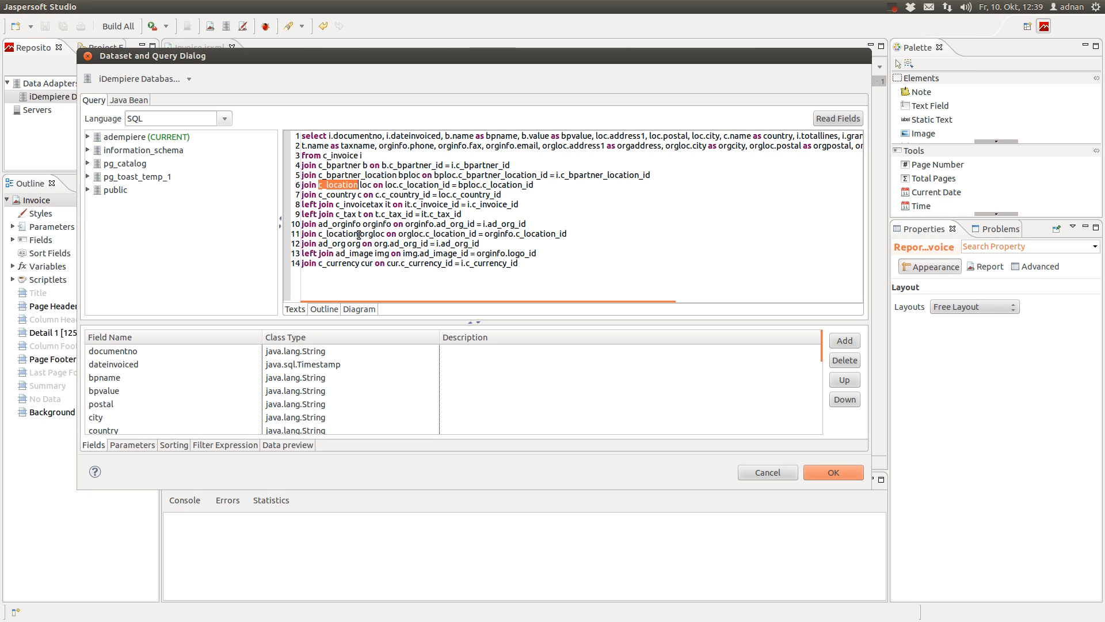
double_click(340, 176)
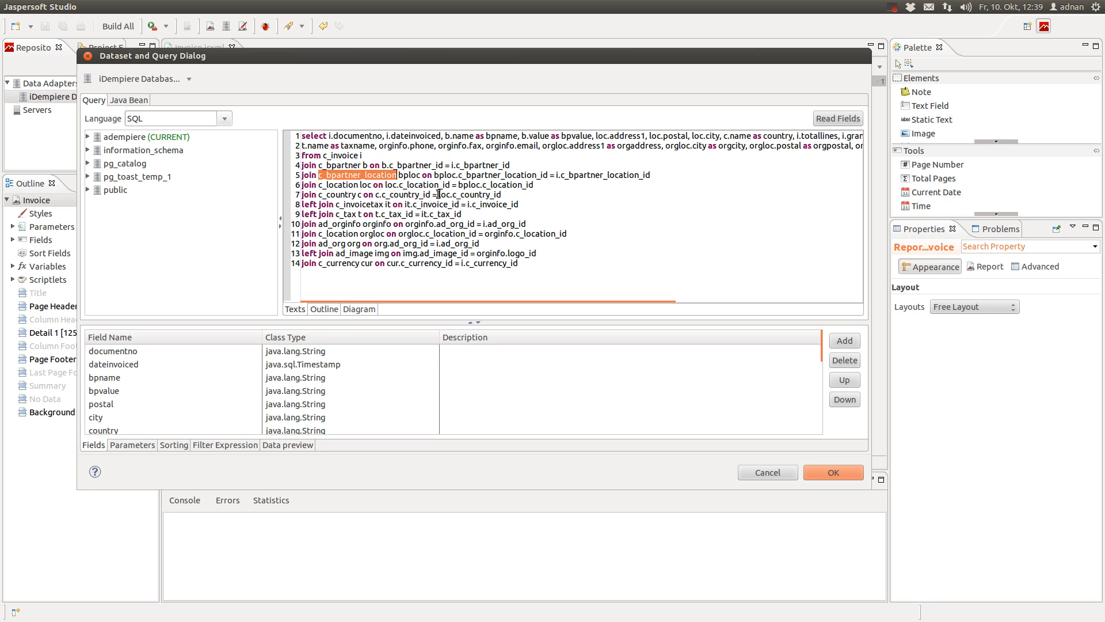
double_click(346, 194)
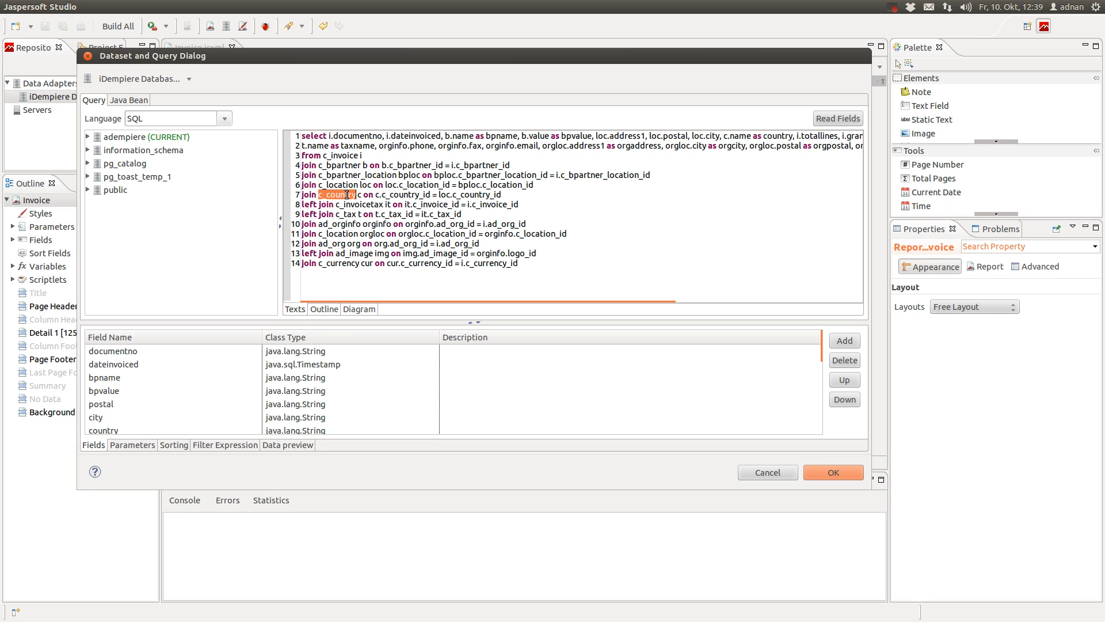
click(353, 187)
click(343, 156)
double_click(305, 204)
double_click(327, 204)
double_click(346, 215)
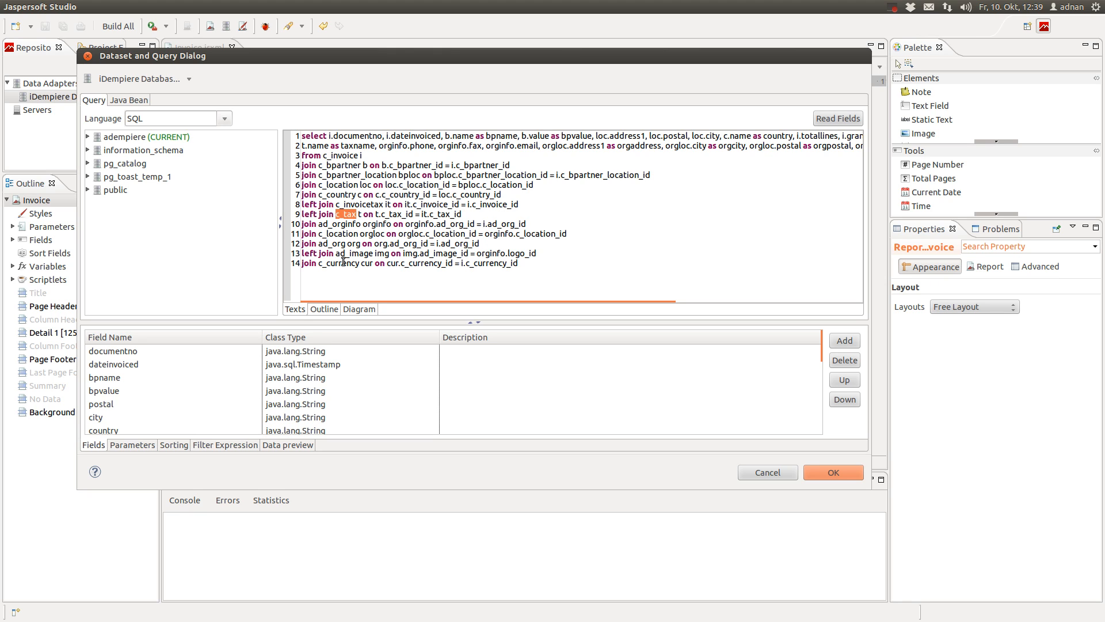
double_click(343, 223)
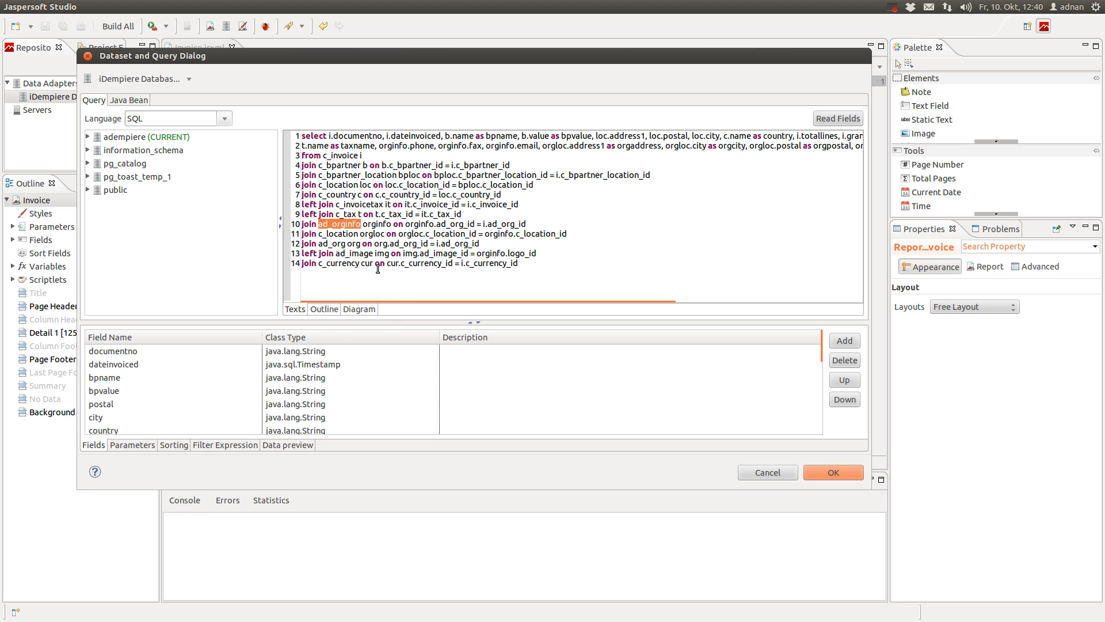
double_click(345, 234)
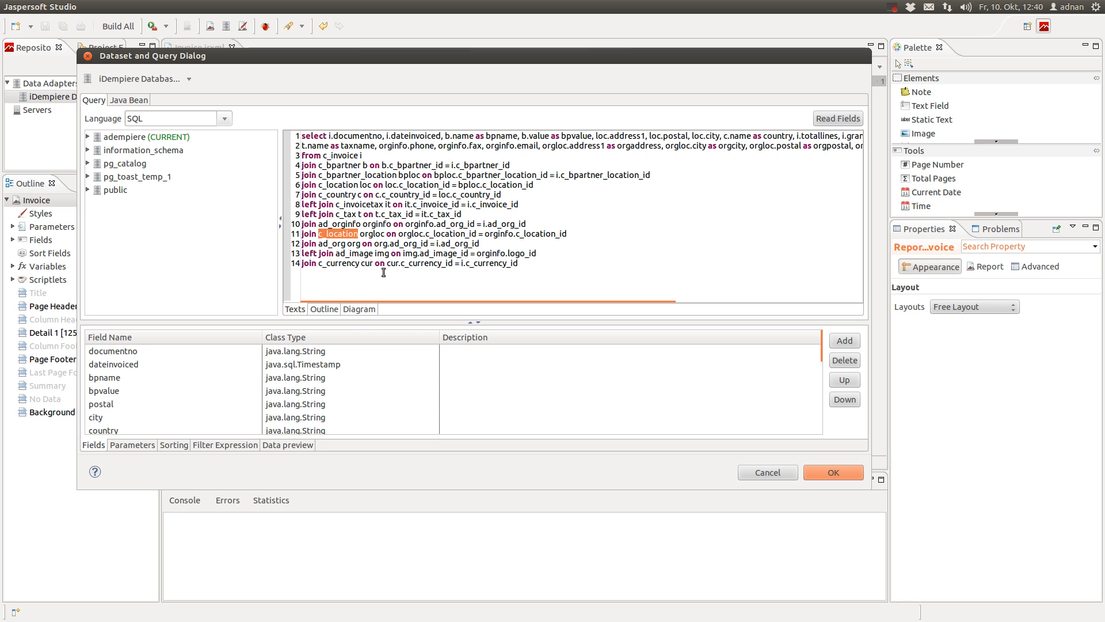
double_click(363, 254)
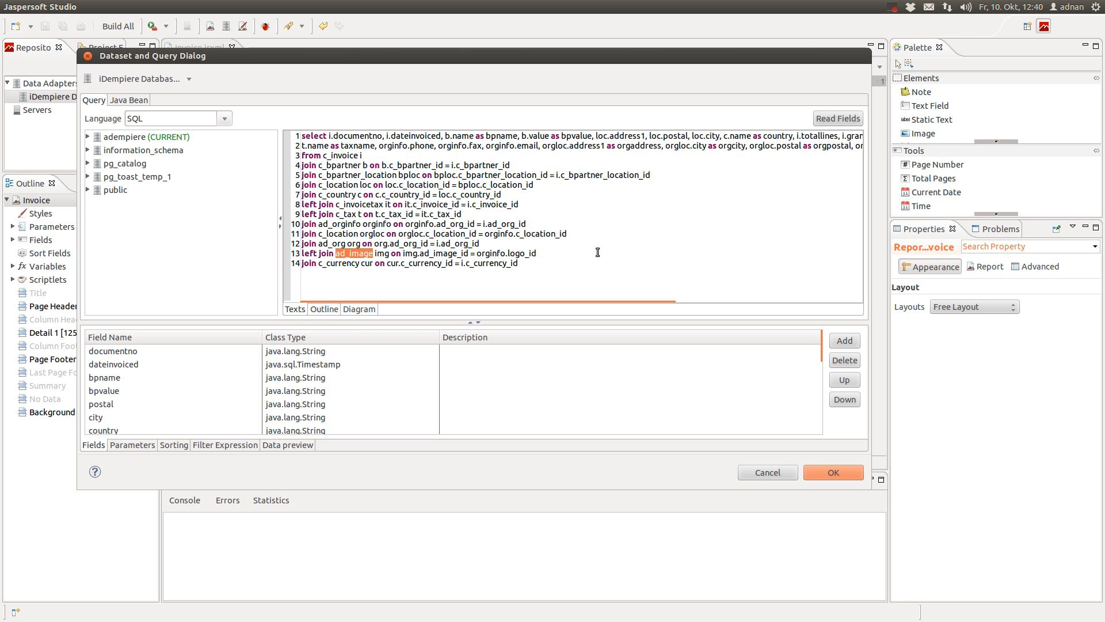
double_click(337, 263)
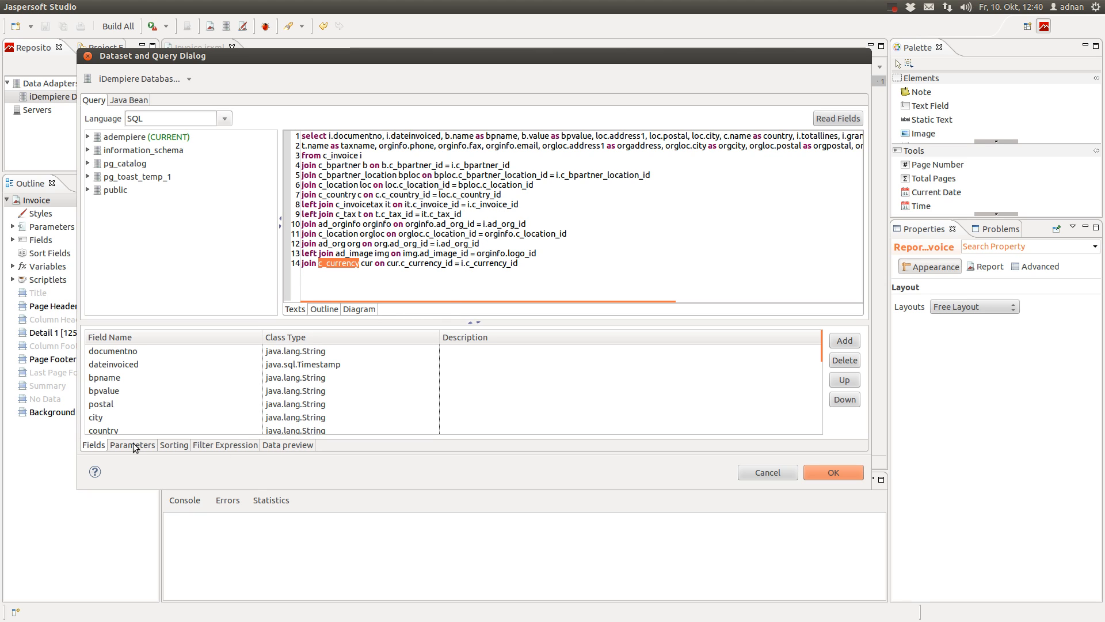
Preview the 8 invoice rows and auto-fit the documentno, dateinvoiced, bpname, bpvalue and city columns
click(305, 446)
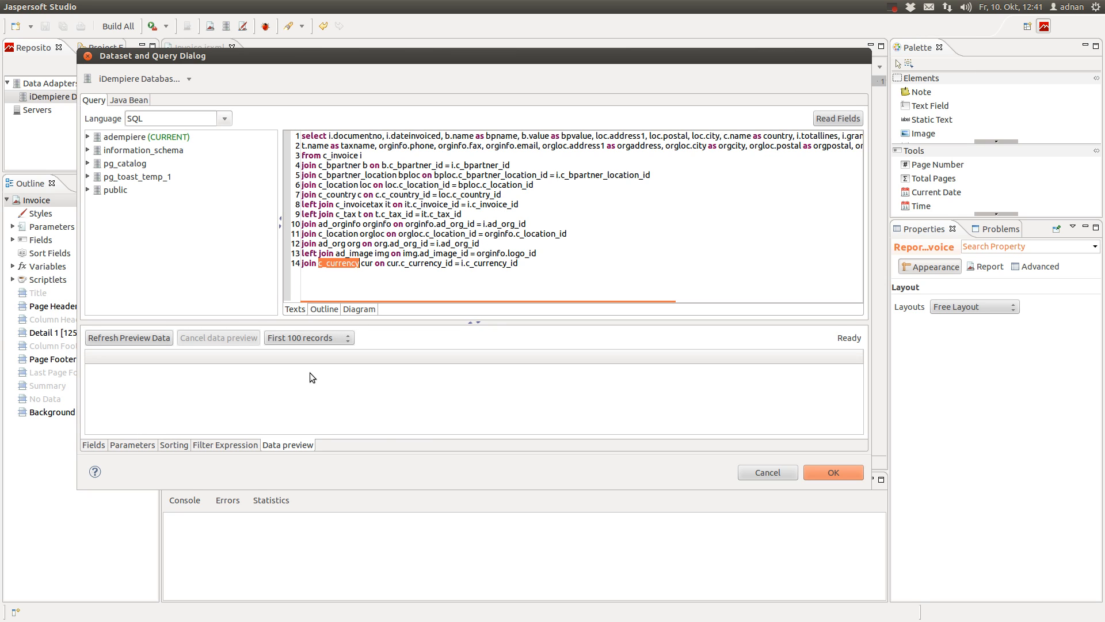
click(143, 336)
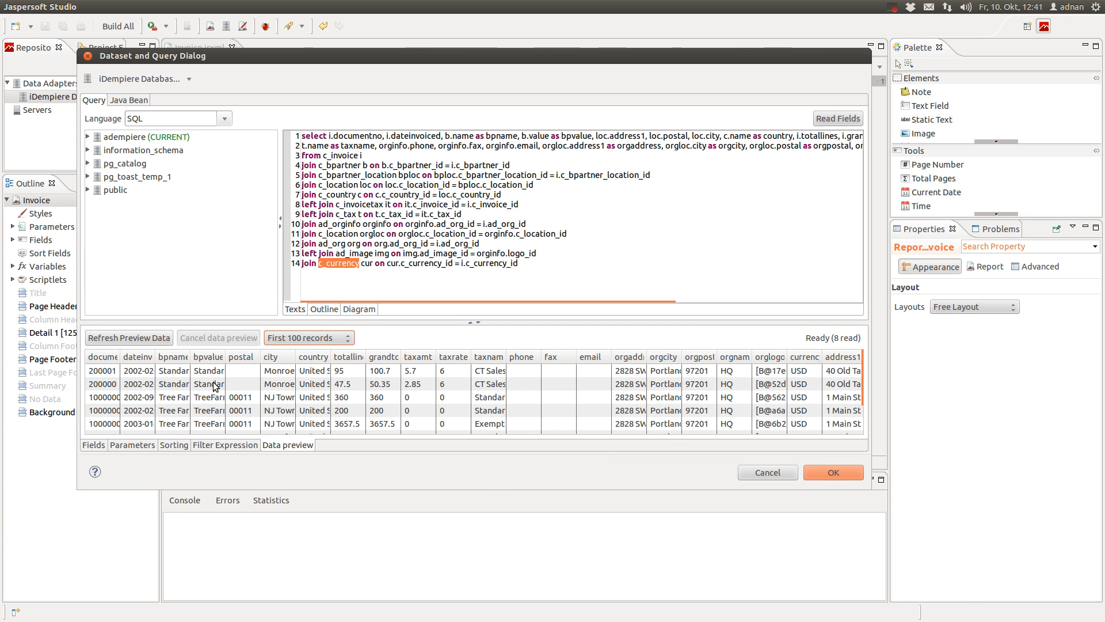
double_click(120, 356)
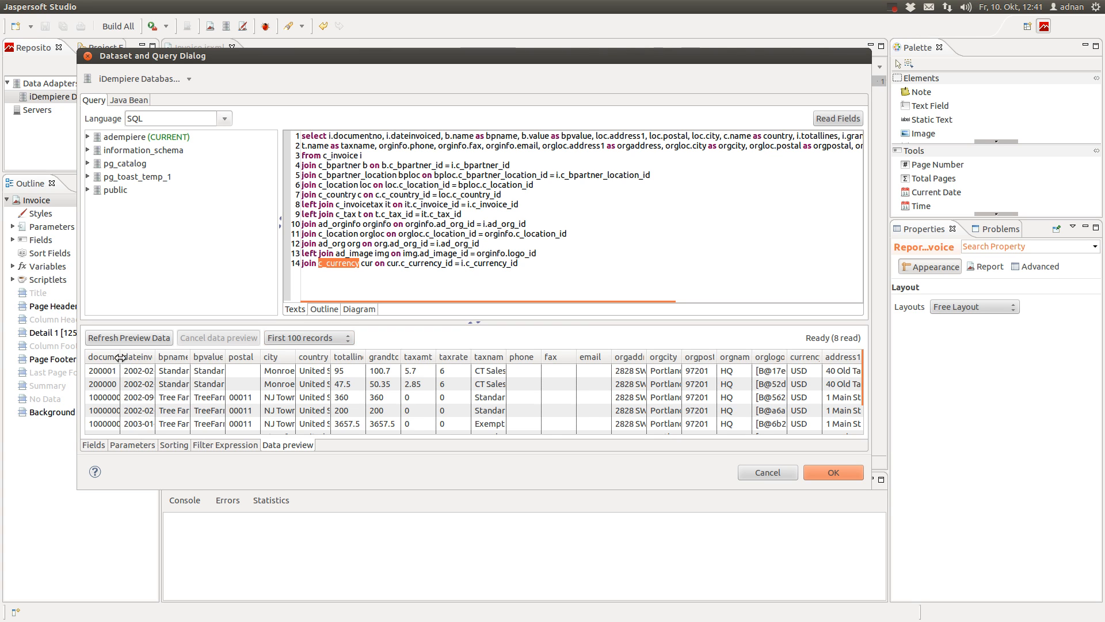
double_click(178, 361)
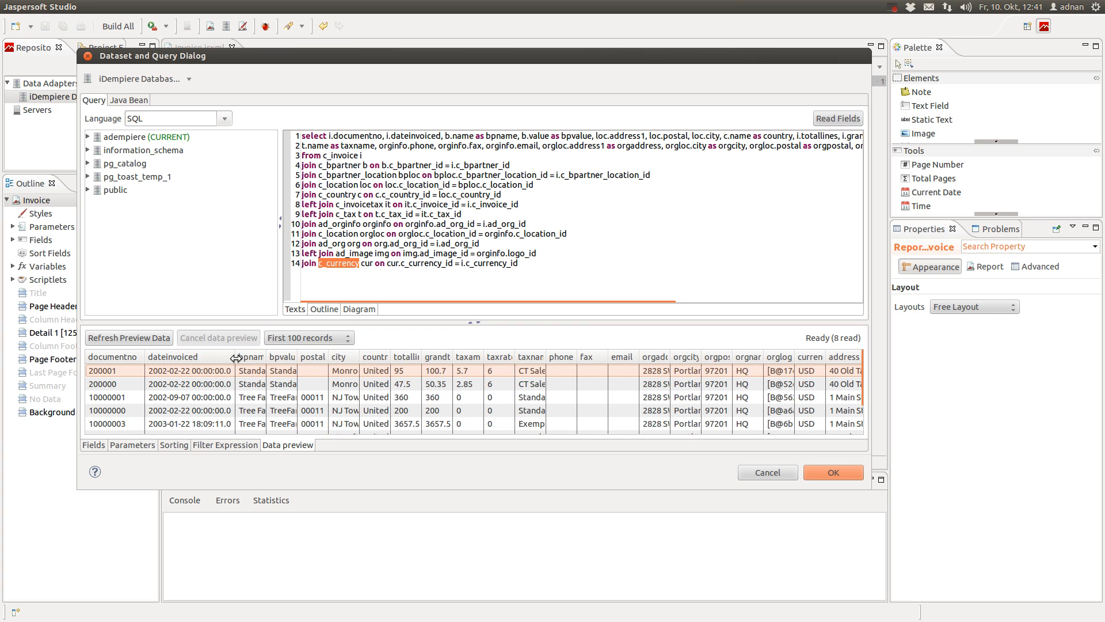
double_click(278, 358)
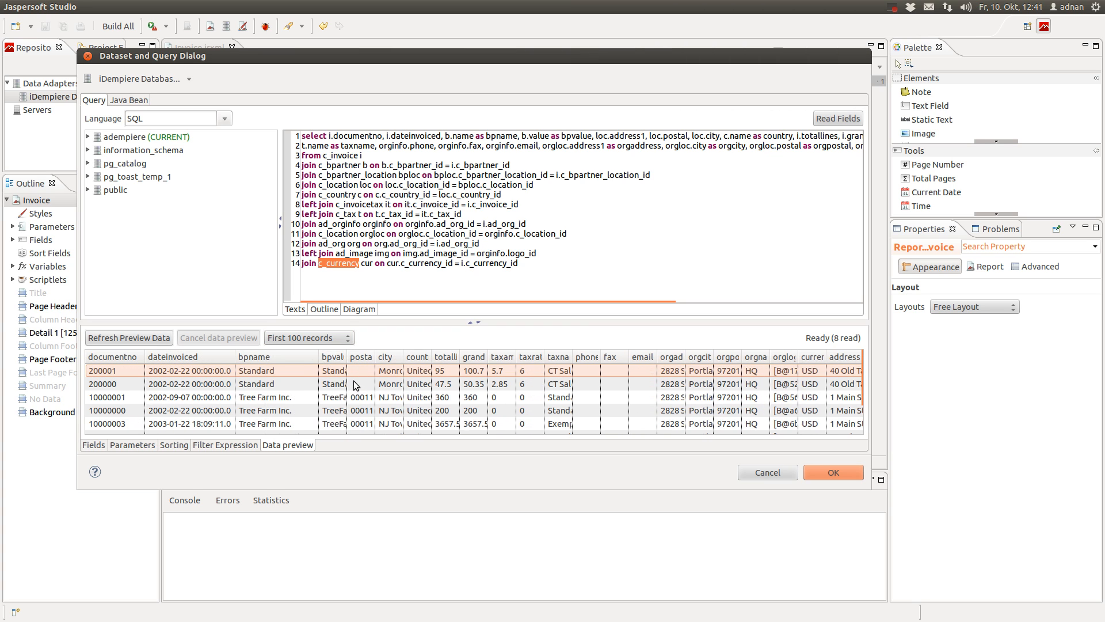
double_click(347, 357)
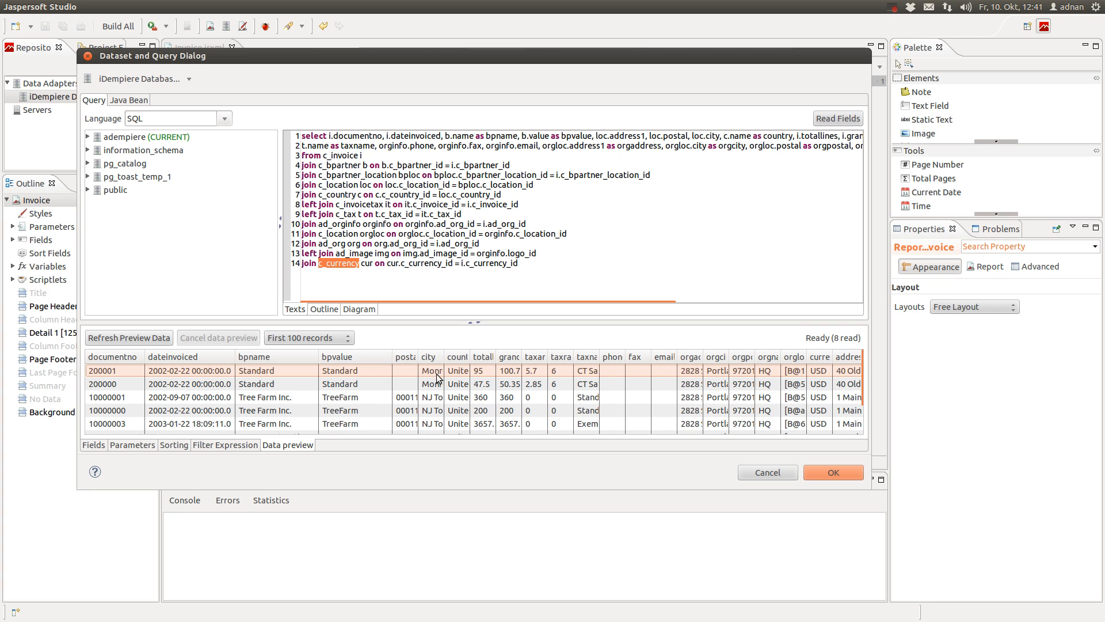
double_click(444, 358)
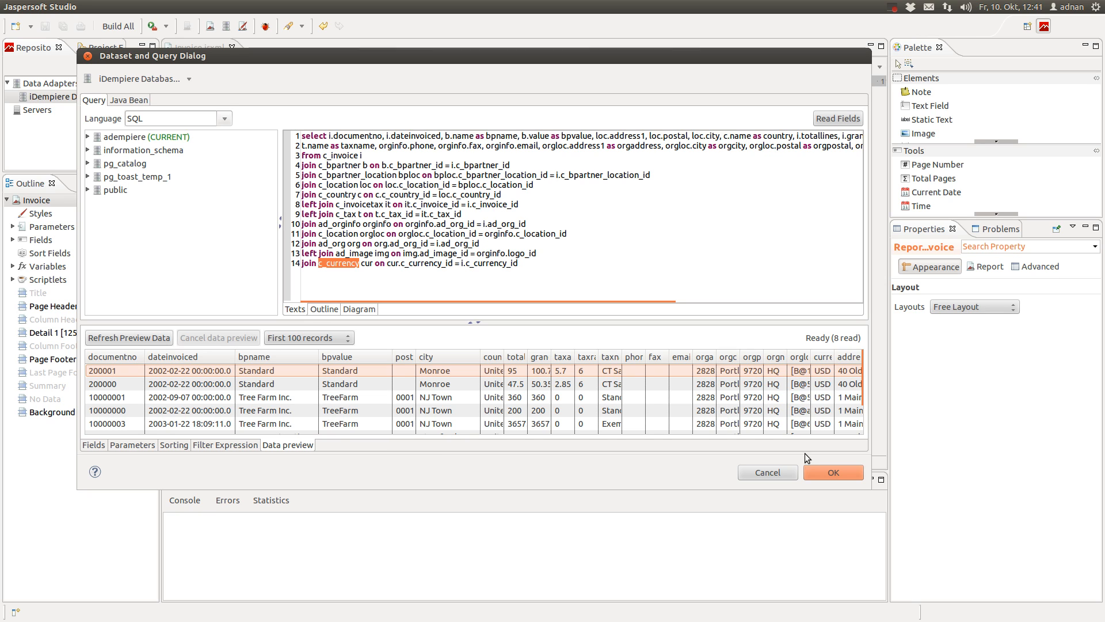
scroll(766, 387, down, 1)
scroll(766, 387, down, 1)
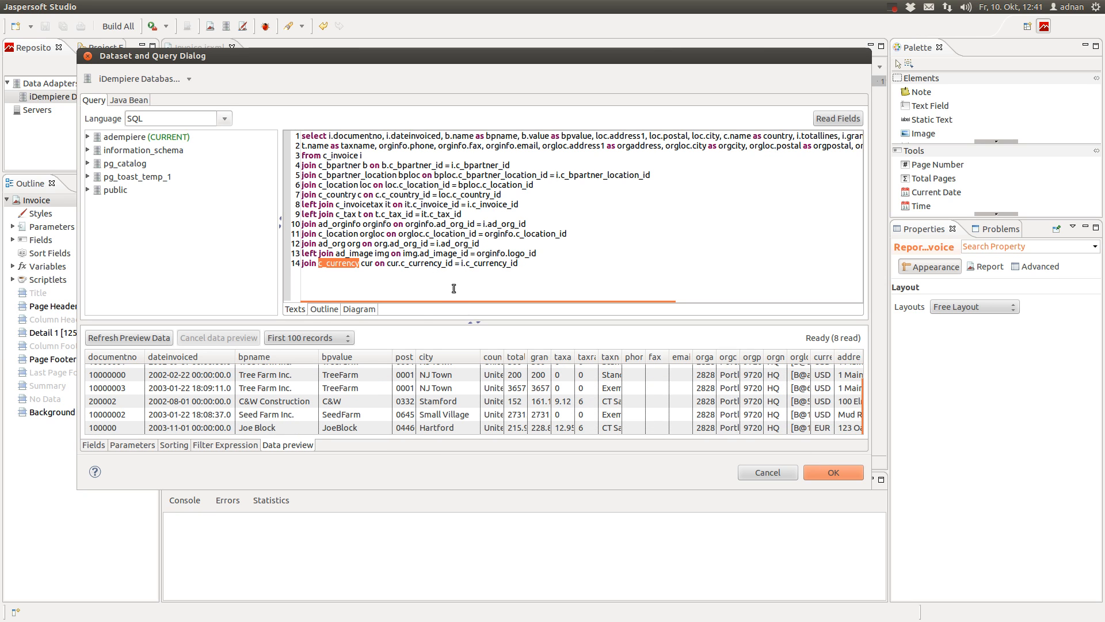
Accept the query settings, select the Page Header band and expand the Fields list
click(838, 472)
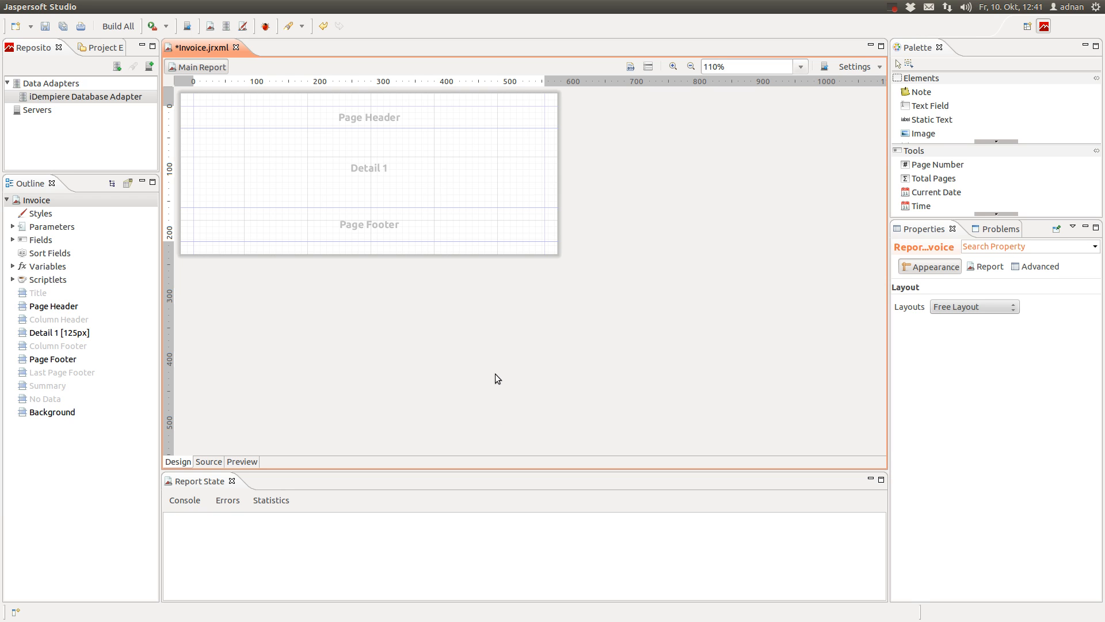
click(364, 116)
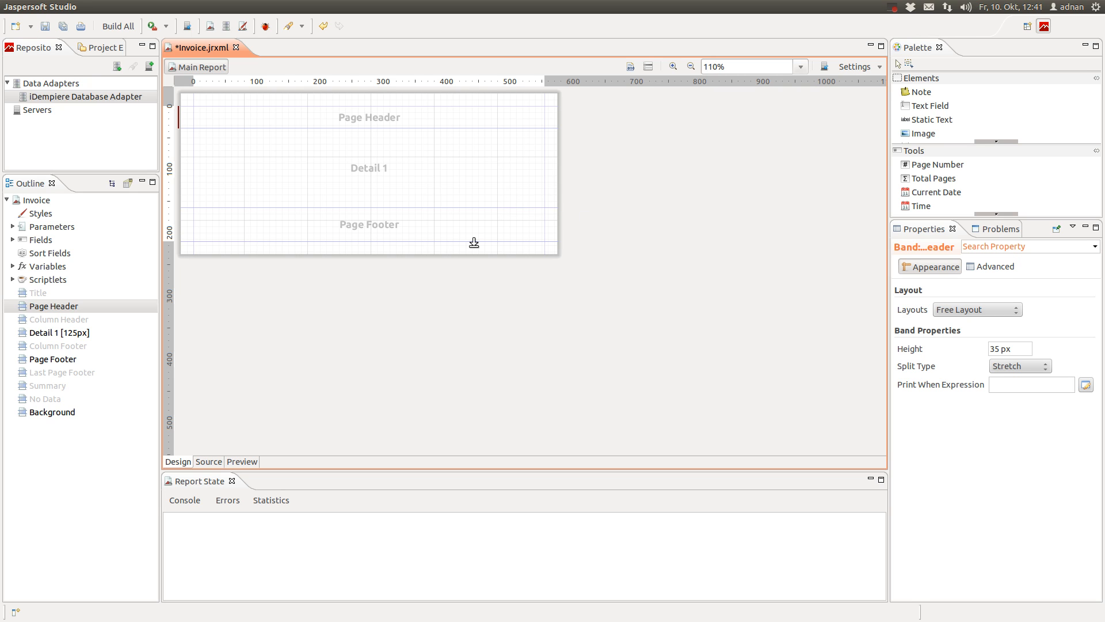
double_click(56, 240)
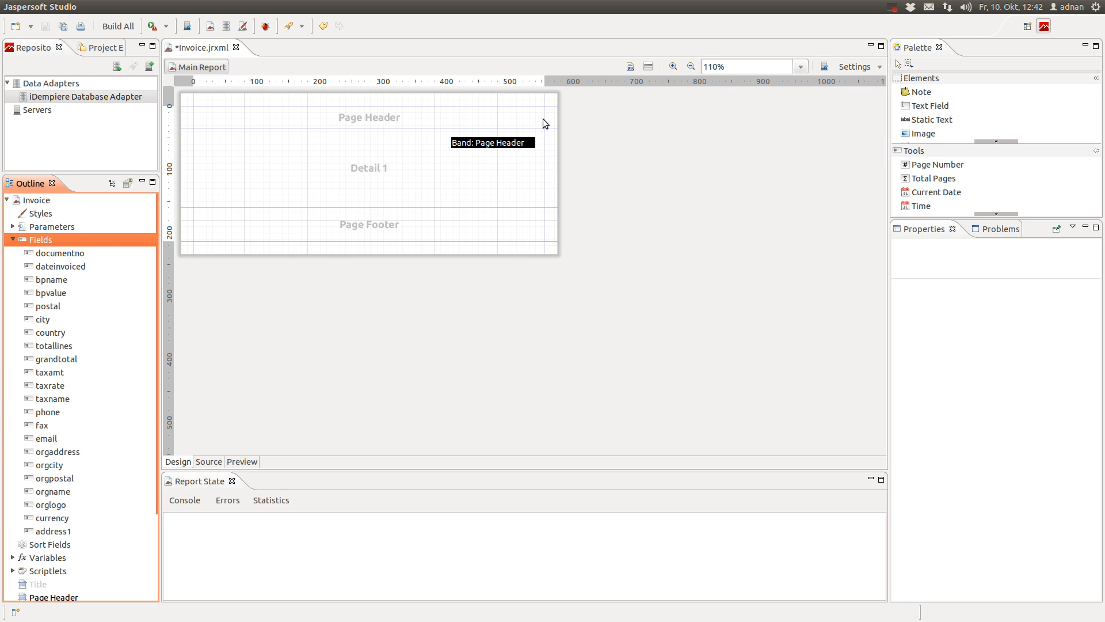
Zoom the design to 150%, make the Page Header taller, and expand the Palette's element list
click(692, 67)
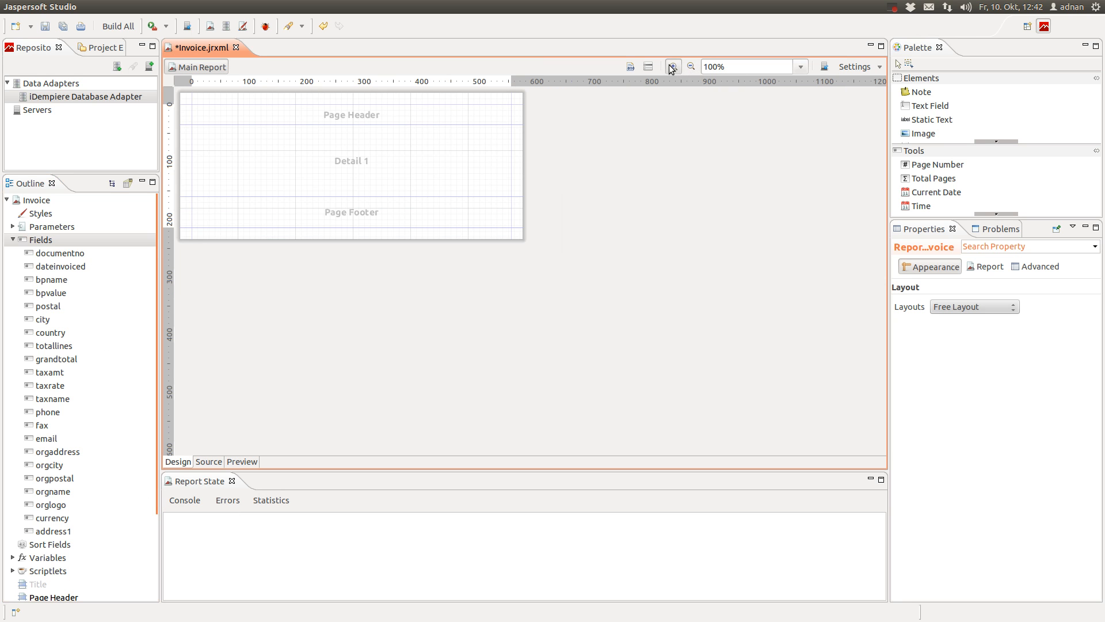
click(672, 67)
click(672, 67)
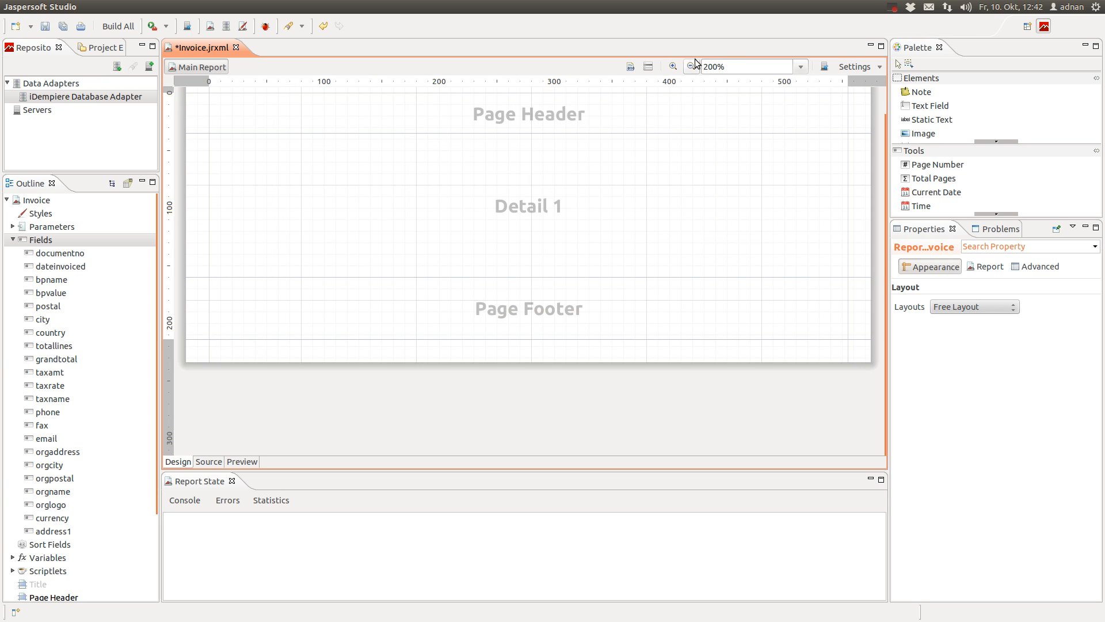
click(691, 67)
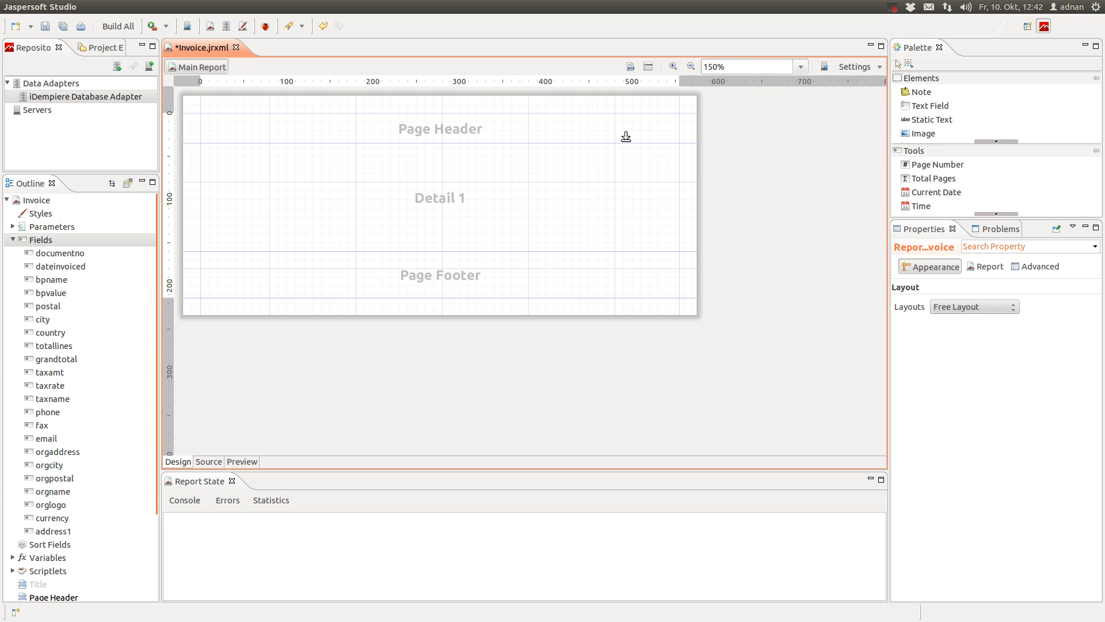
drag(625, 136, 626, 190)
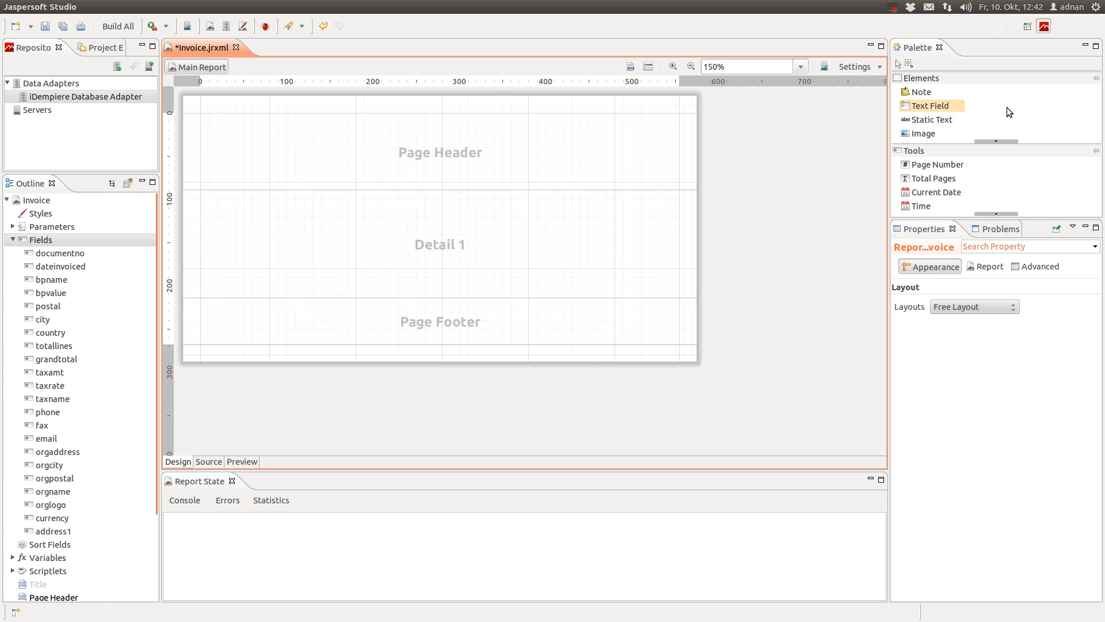
drag(1037, 219, 1024, 485)
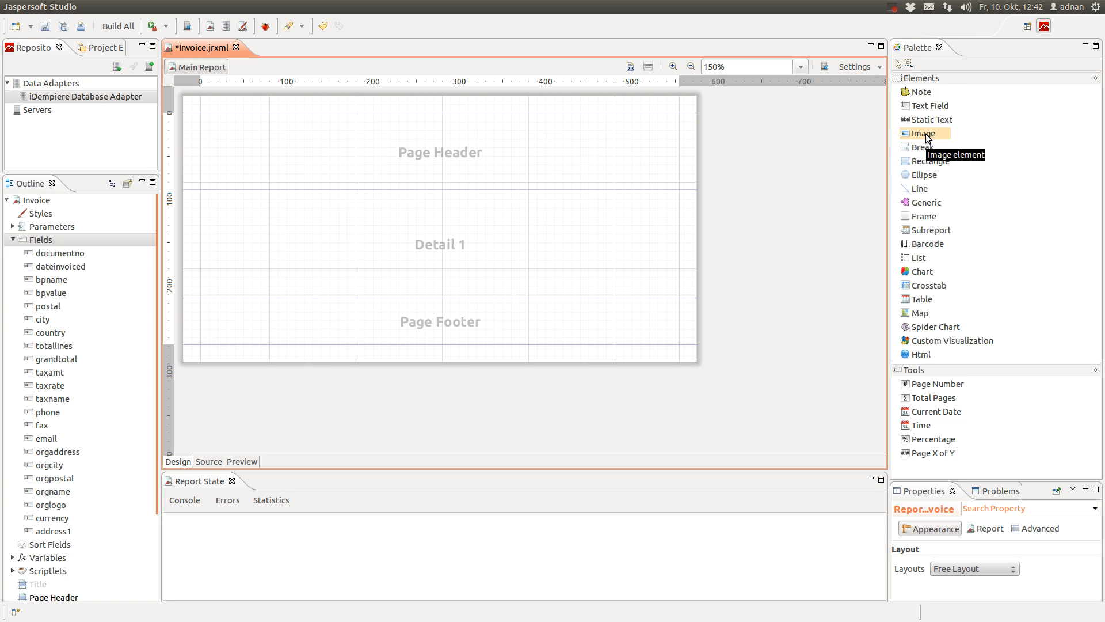
drag(928, 138, 598, 140)
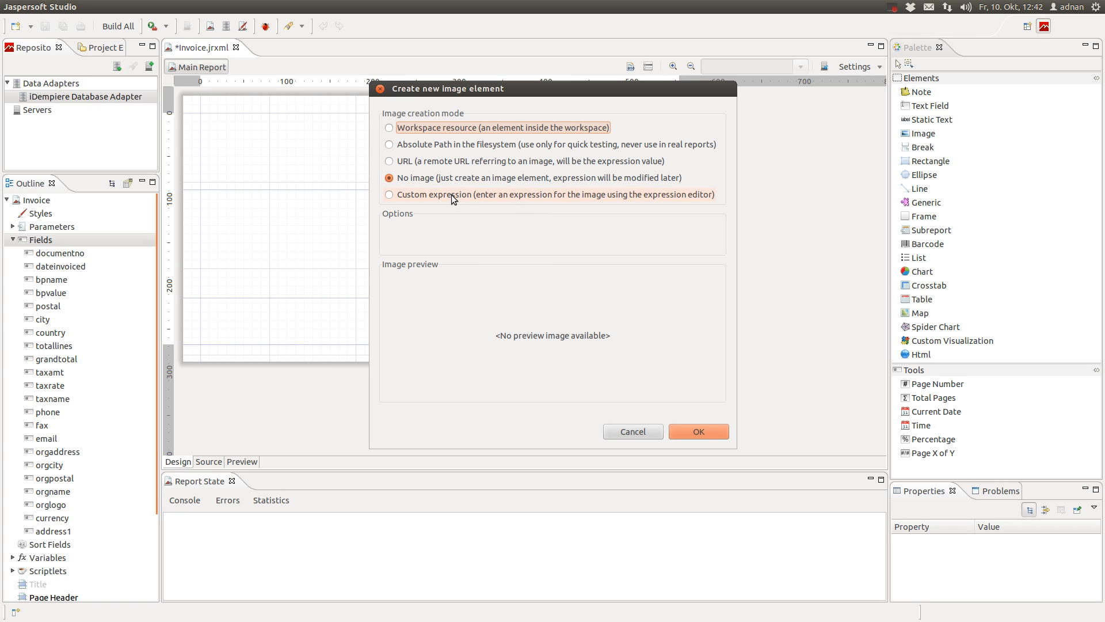
click(451, 194)
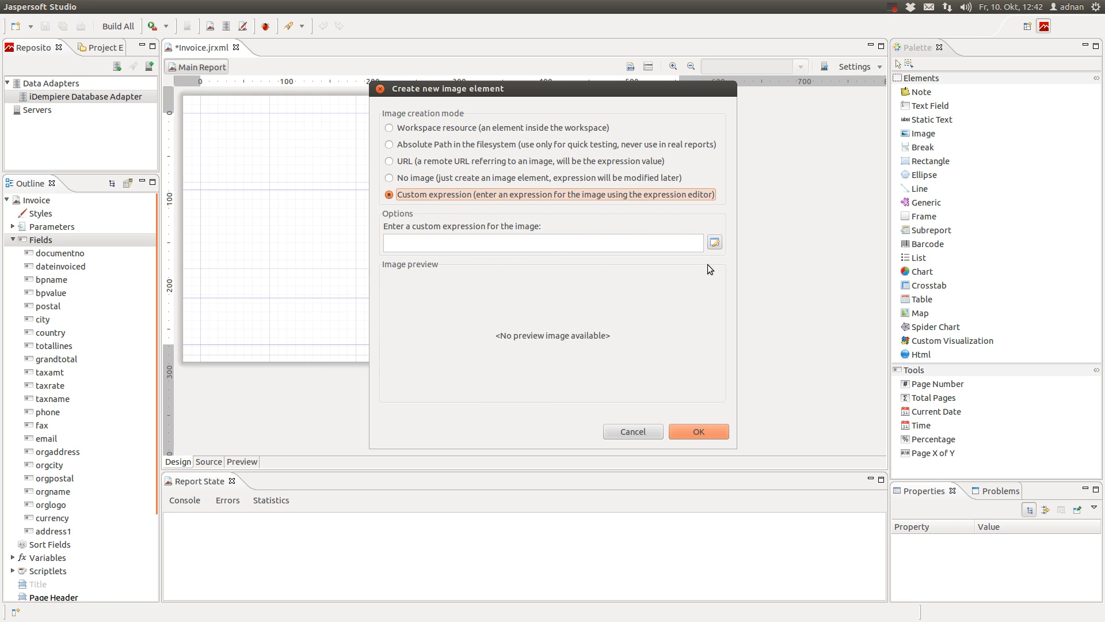
click(431, 242)
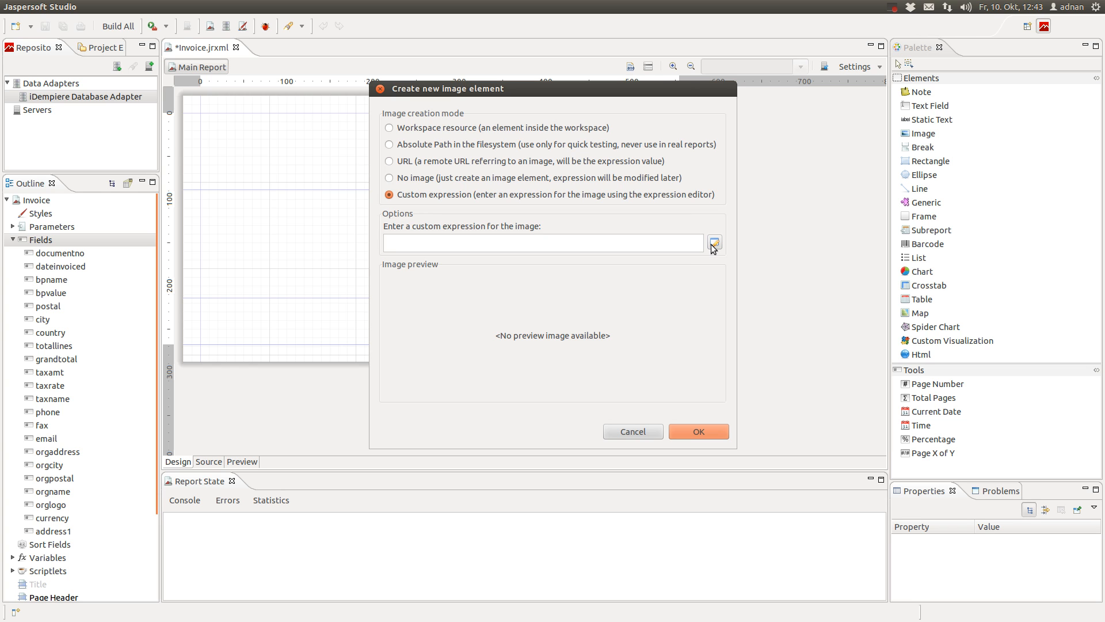
click(714, 244)
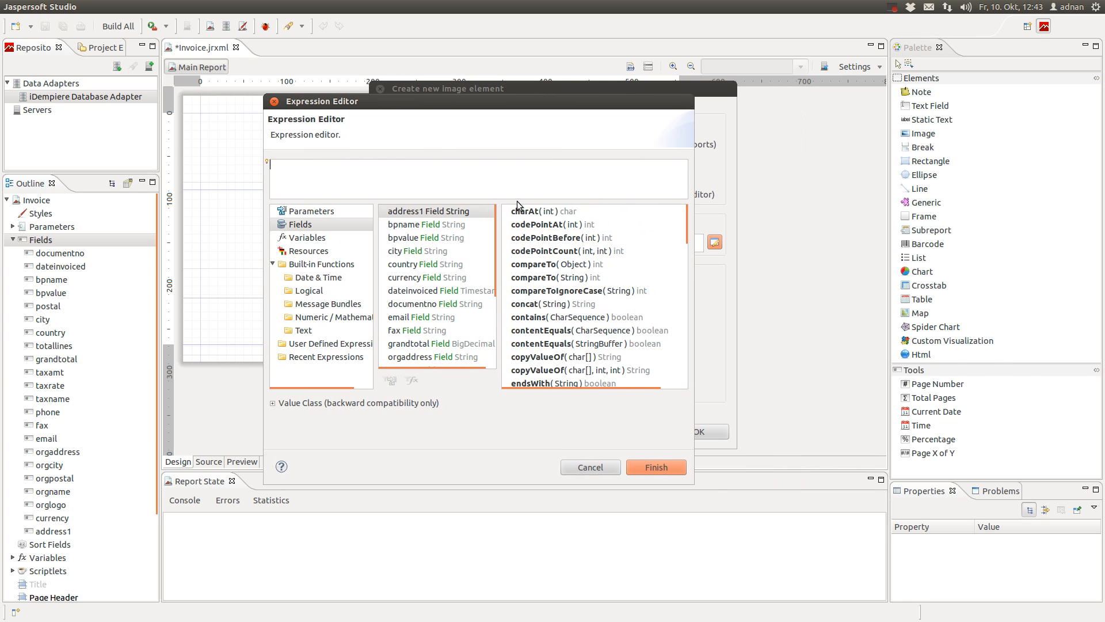
drag(521, 207, 521, 250)
scroll(409, 316, down, 2)
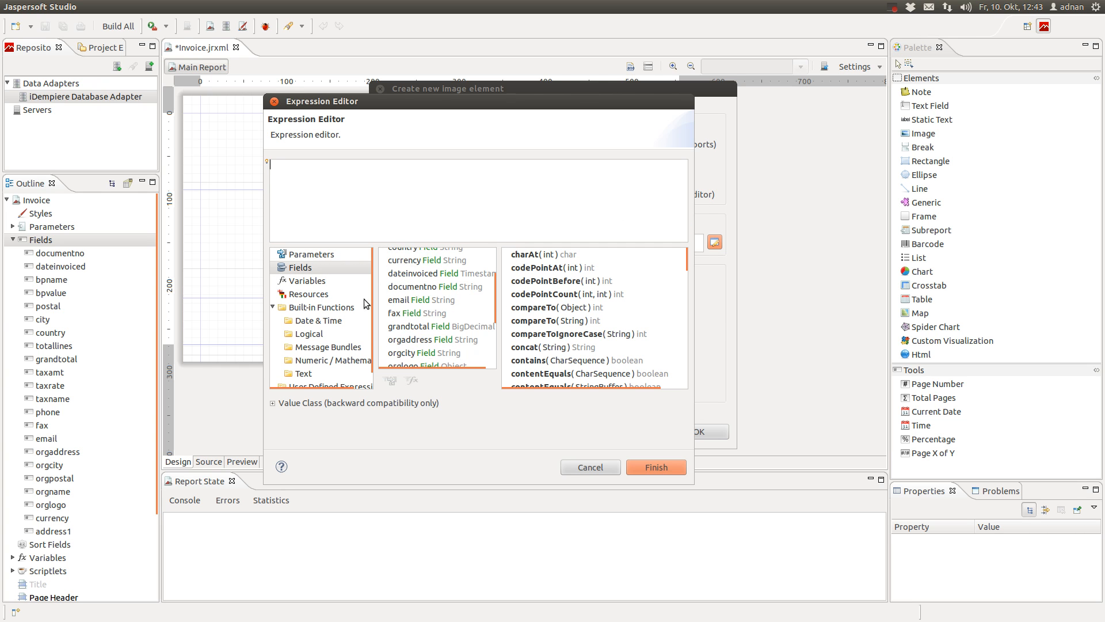
click(305, 268)
scroll(436, 303, down, 2)
scroll(436, 304, down, 3)
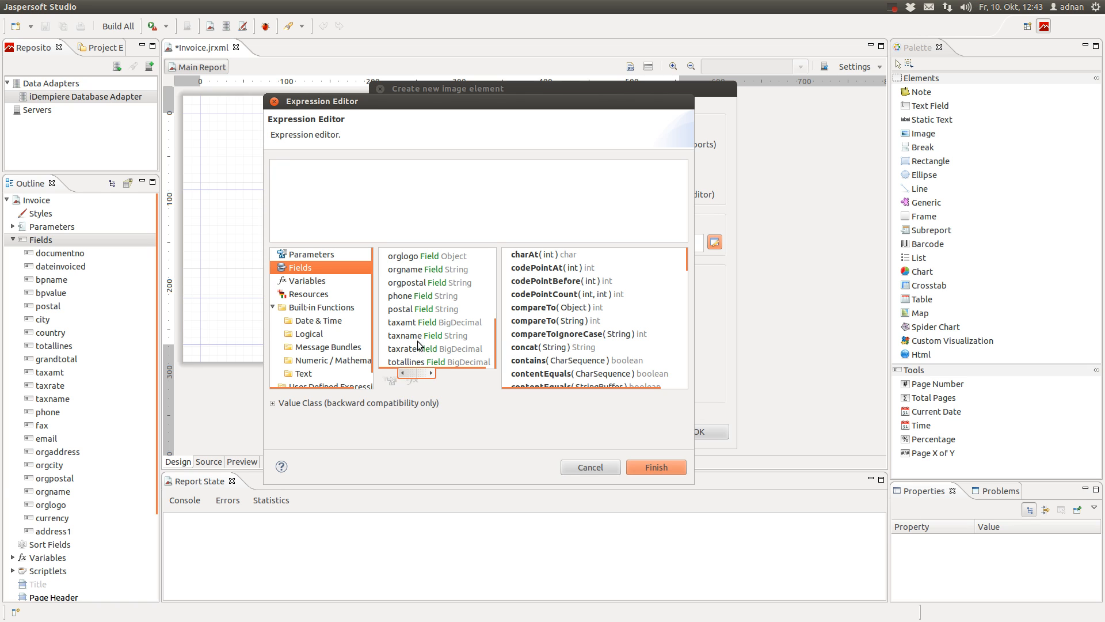
scroll(417, 323, up, 1)
click(414, 279)
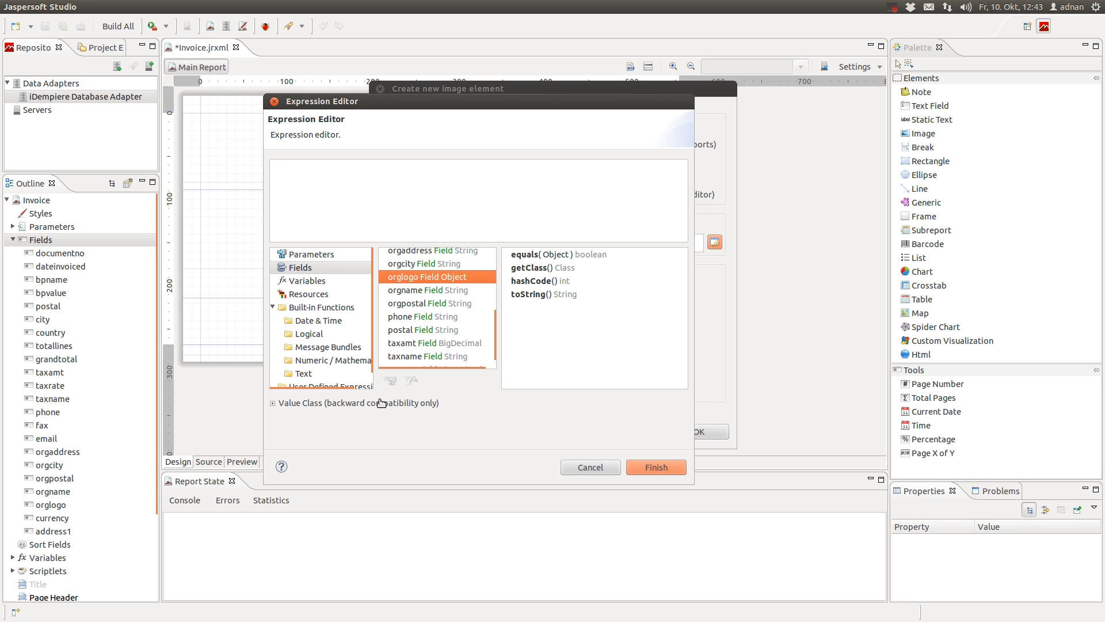
click(607, 471)
click(657, 430)
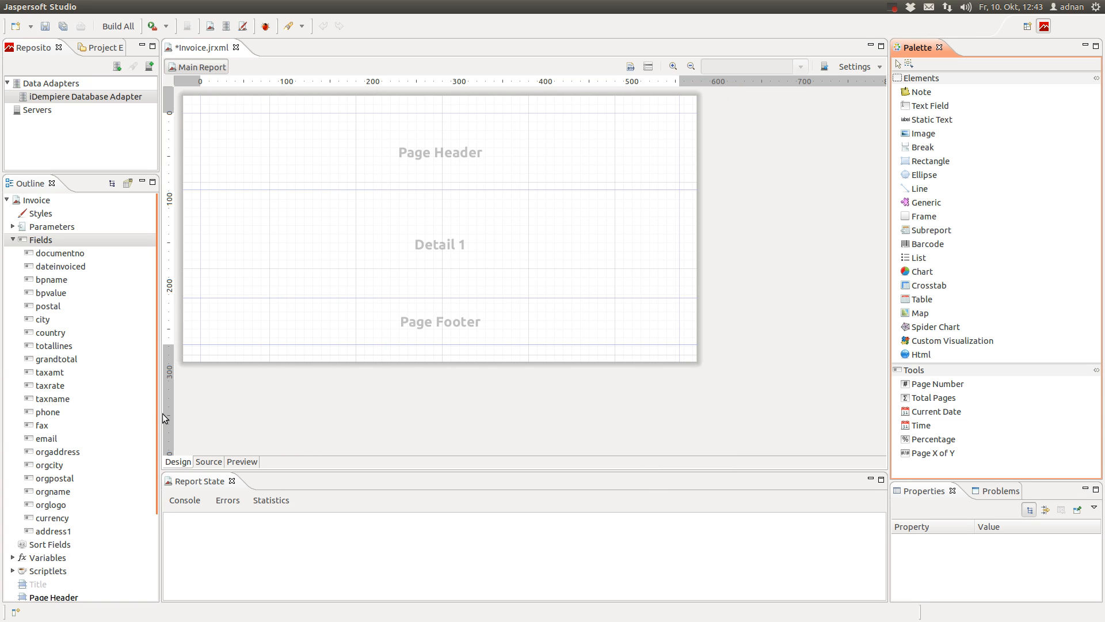
Select the orglogo field in the Outline and enlarge the Properties area
scroll(64, 357, down, 2)
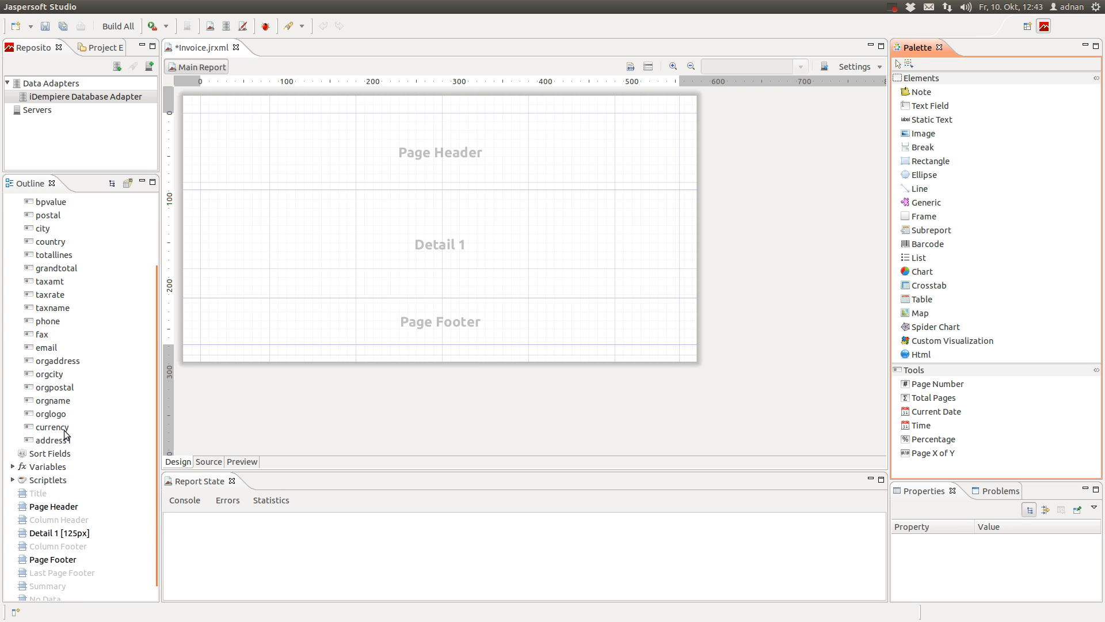
click(54, 412)
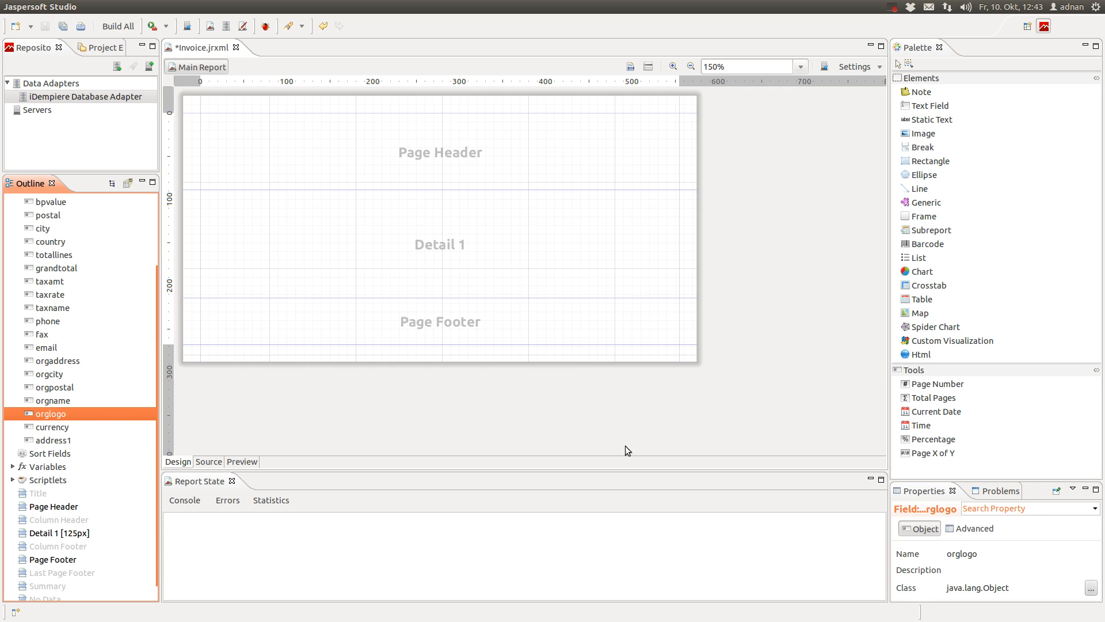
drag(1028, 482, 1030, 208)
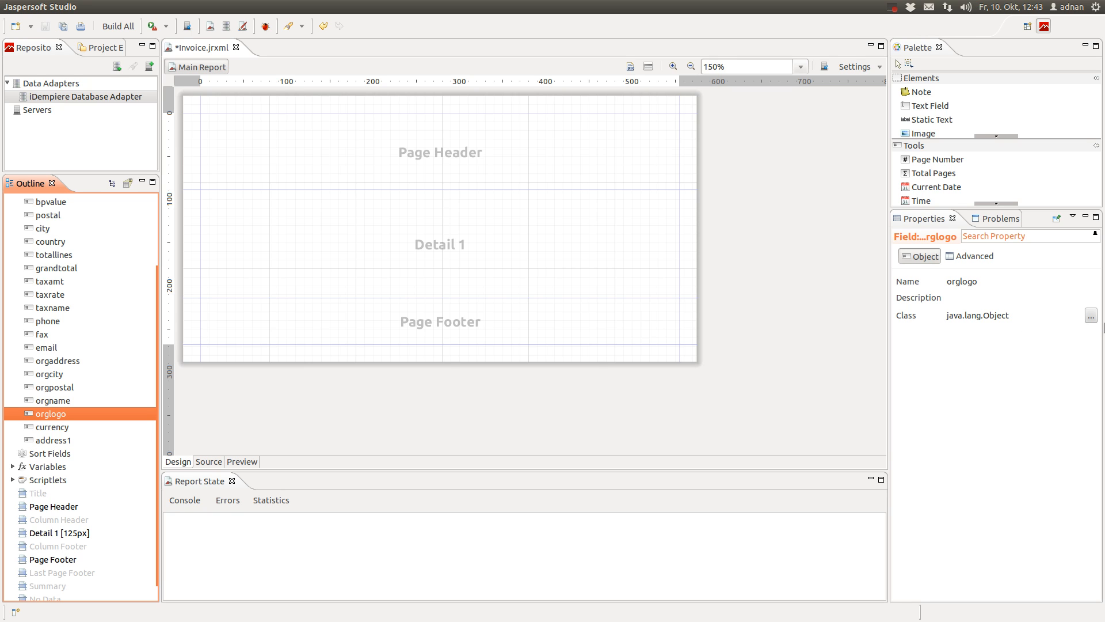
Set orglogo's class to java.io.InputStream and save Invoice.jrxml
click(1091, 316)
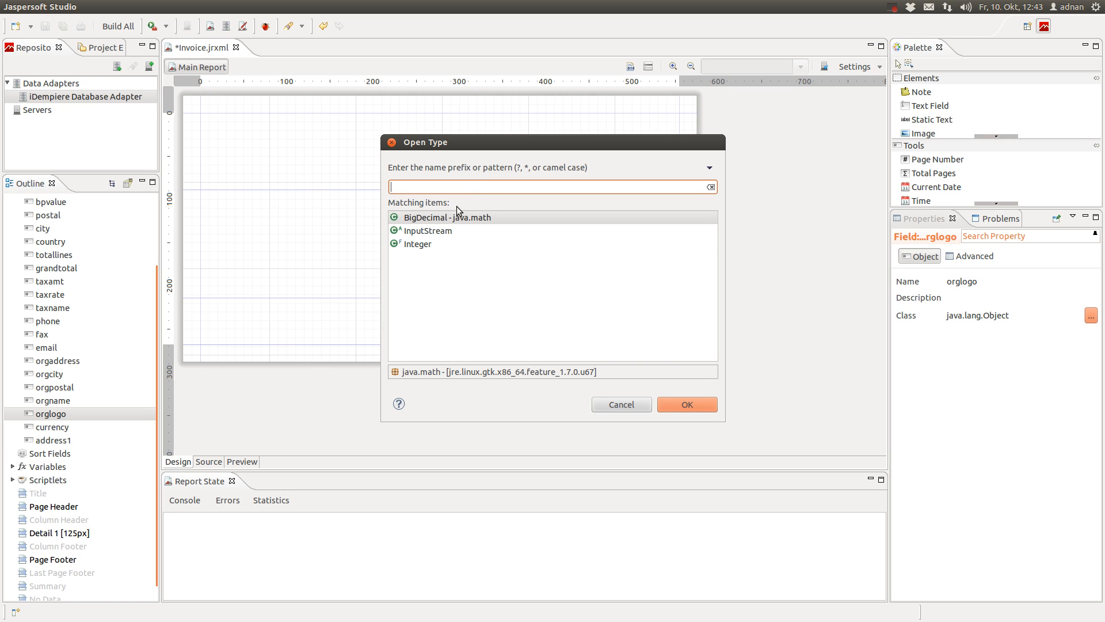
text(Input)
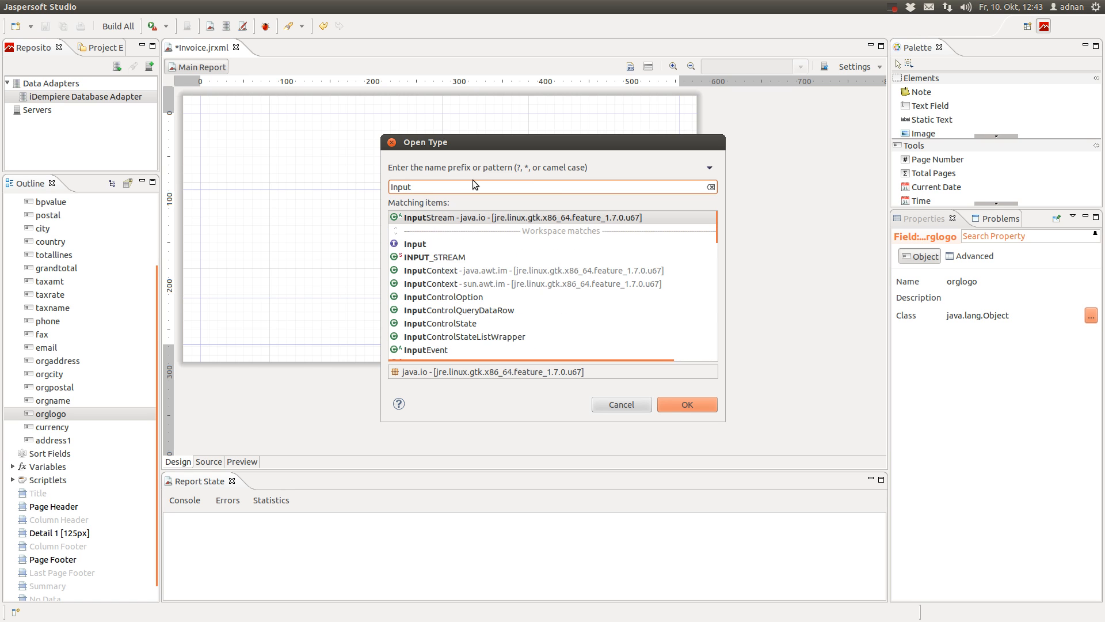
text(stream)
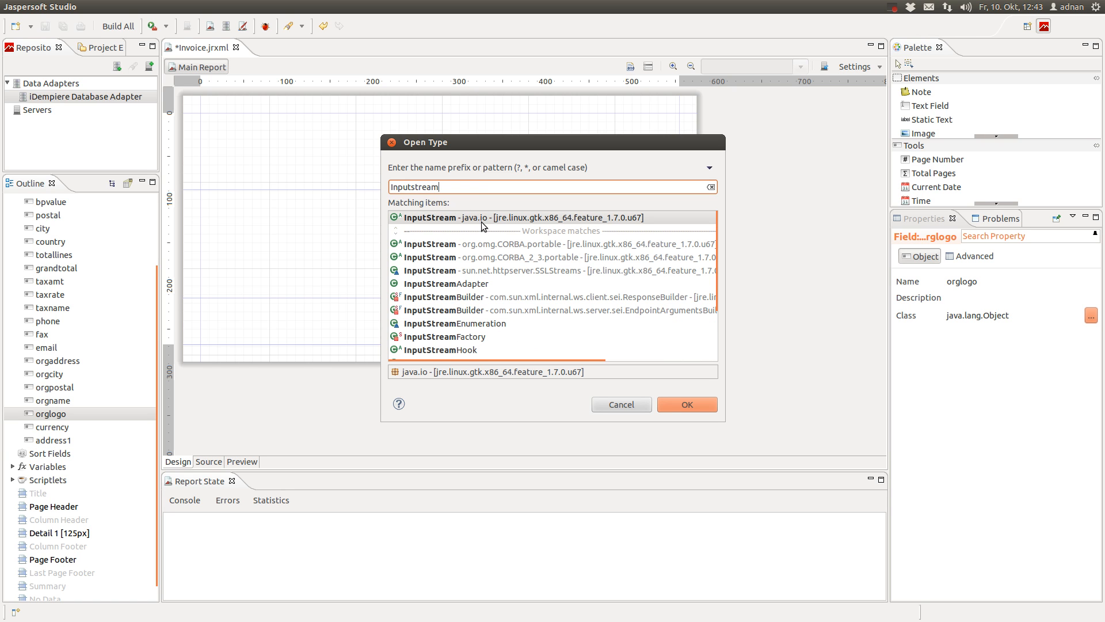
click(489, 219)
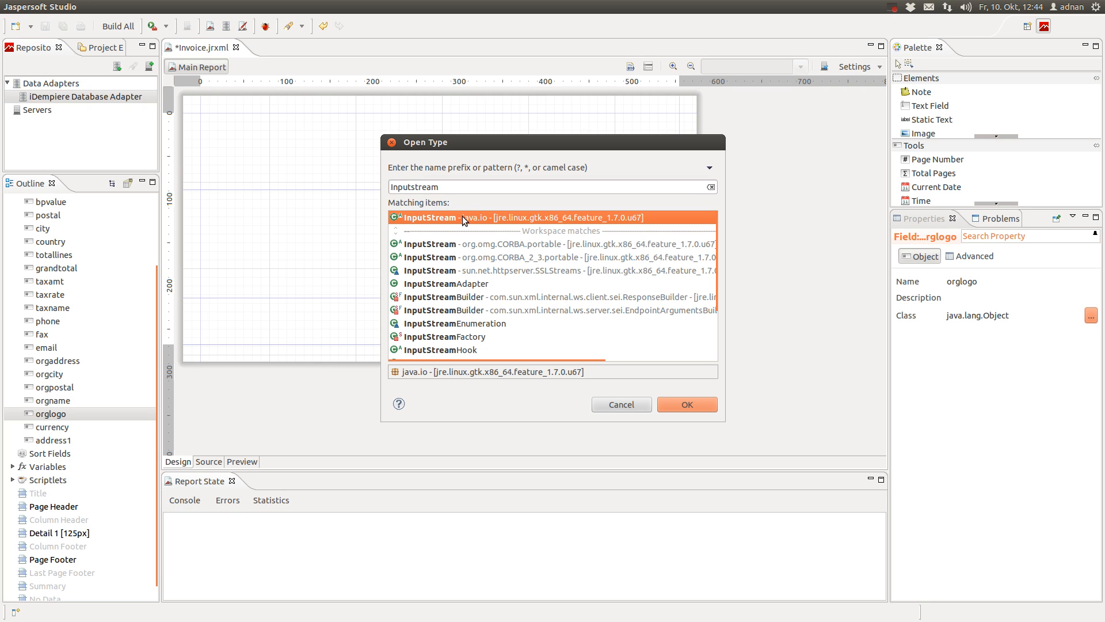
double_click(461, 217)
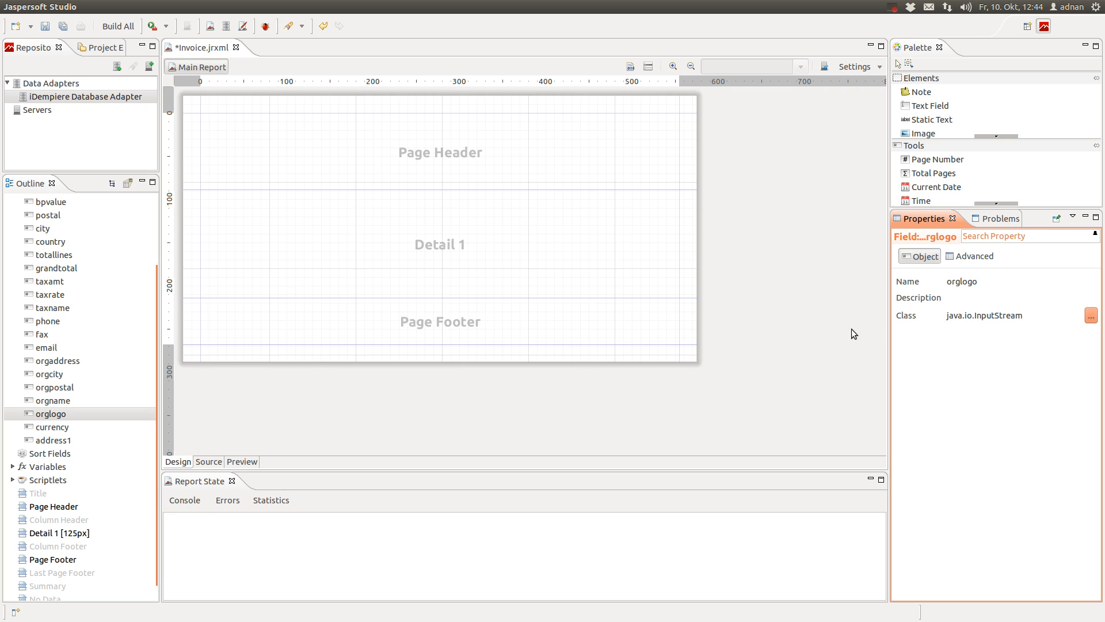
click(62, 26)
click(570, 161)
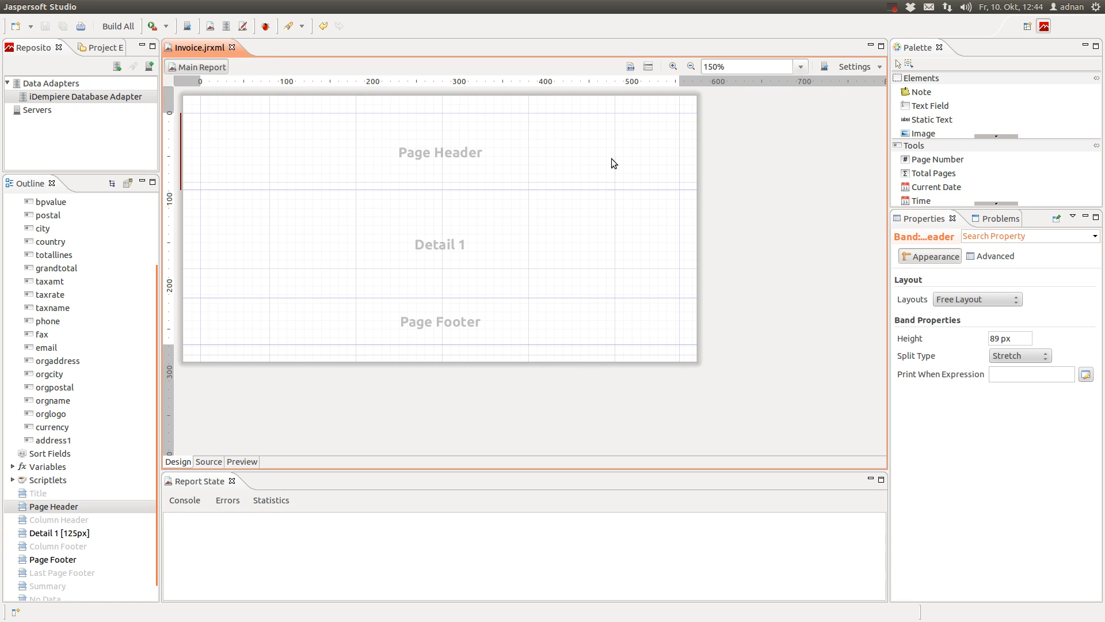
Add a $F{orglogo} image element at the Page Header's top-right (410,0) and save the report
drag(931, 136, 600, 144)
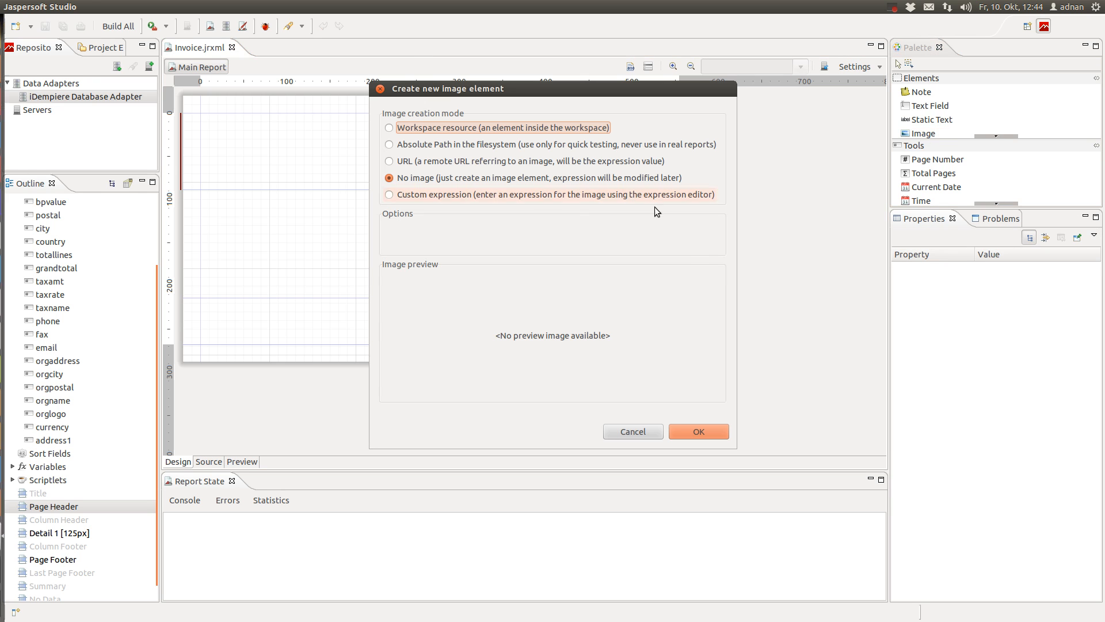
click(464, 194)
click(715, 242)
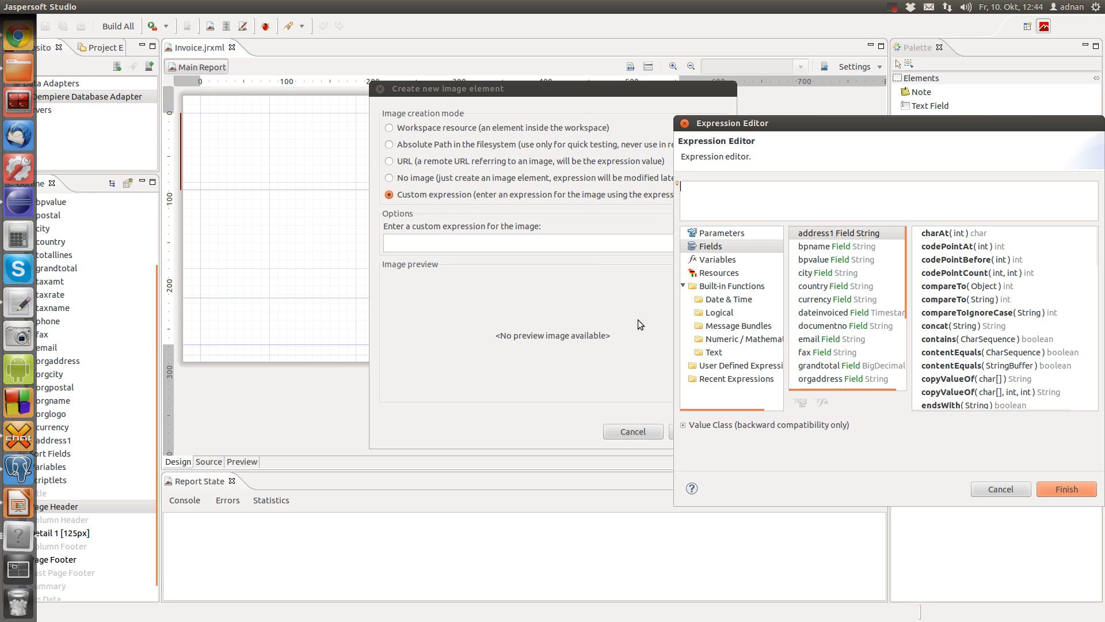
scroll(872, 355, down, 1)
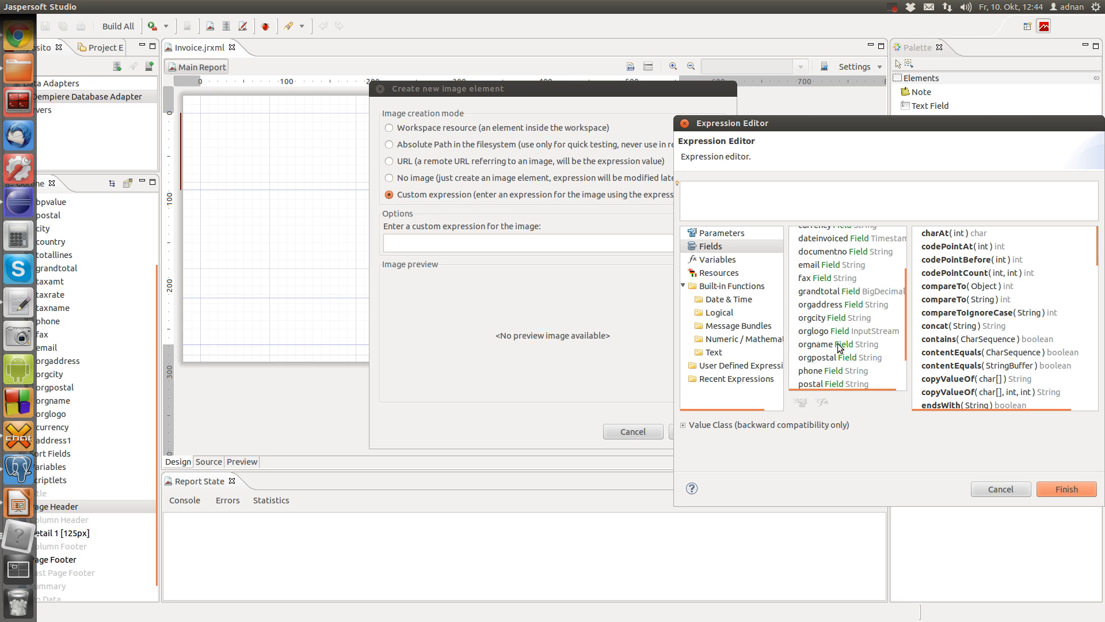
scroll(845, 339, down, 2)
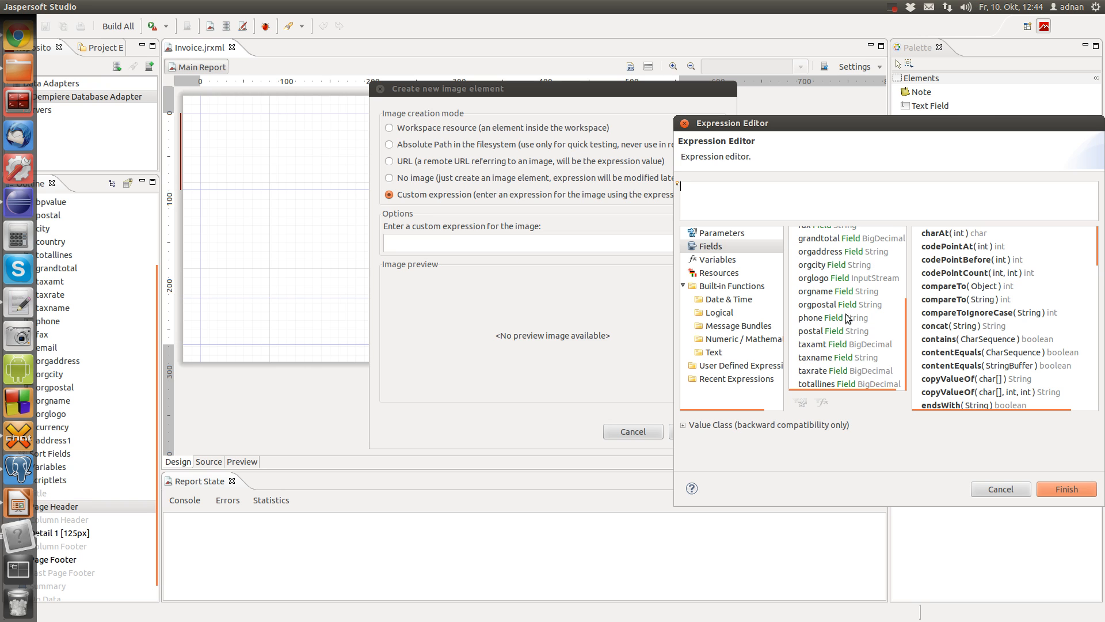
click(846, 305)
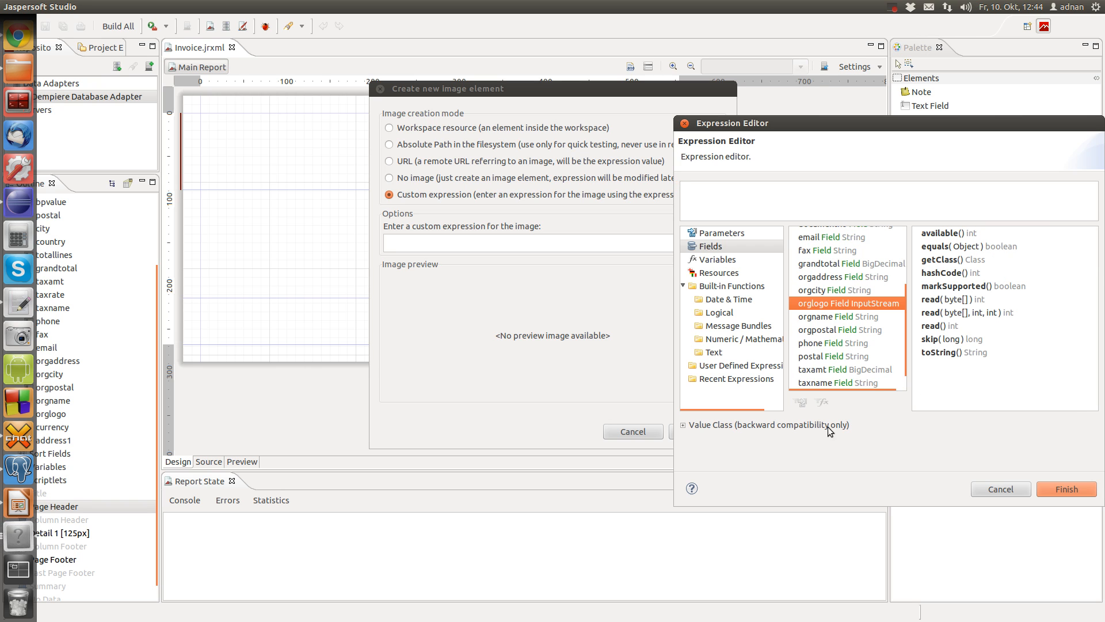
double_click(846, 305)
click(1049, 489)
click(710, 434)
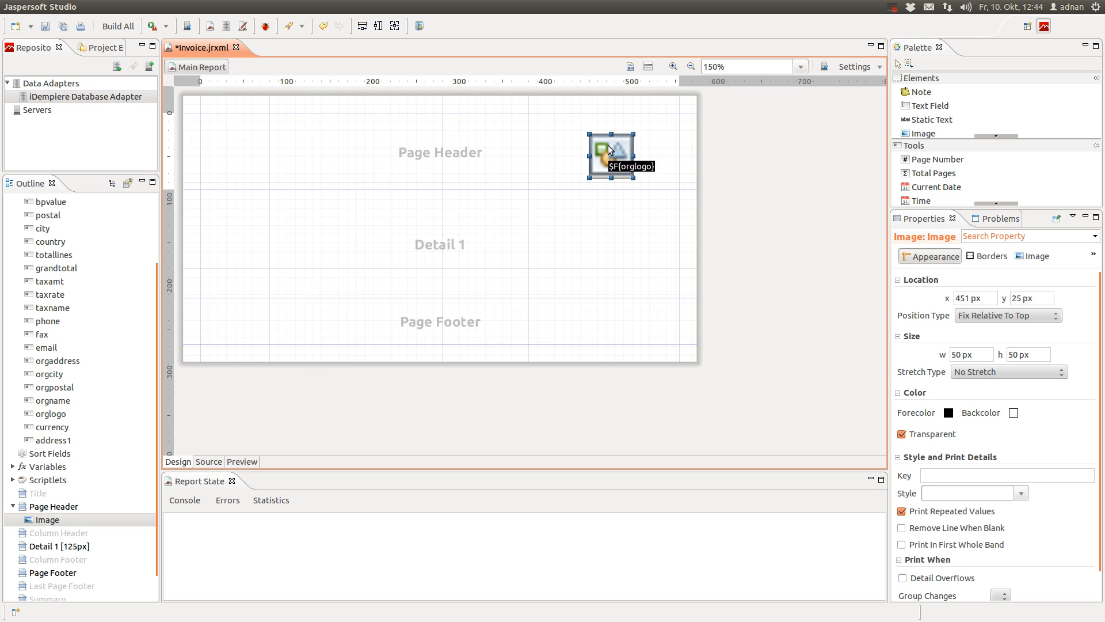
drag(609, 149, 679, 190)
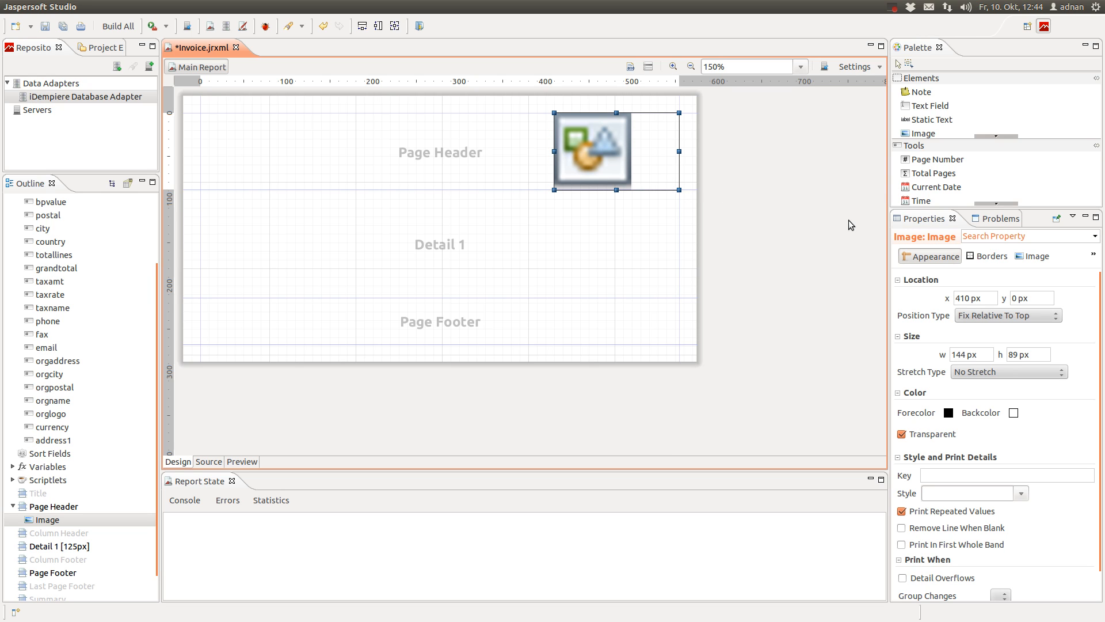
click(44, 26)
Reopen the Dataset and Query dialog from the canvas menu and move it left
click(322, 384)
right_click(760, 226)
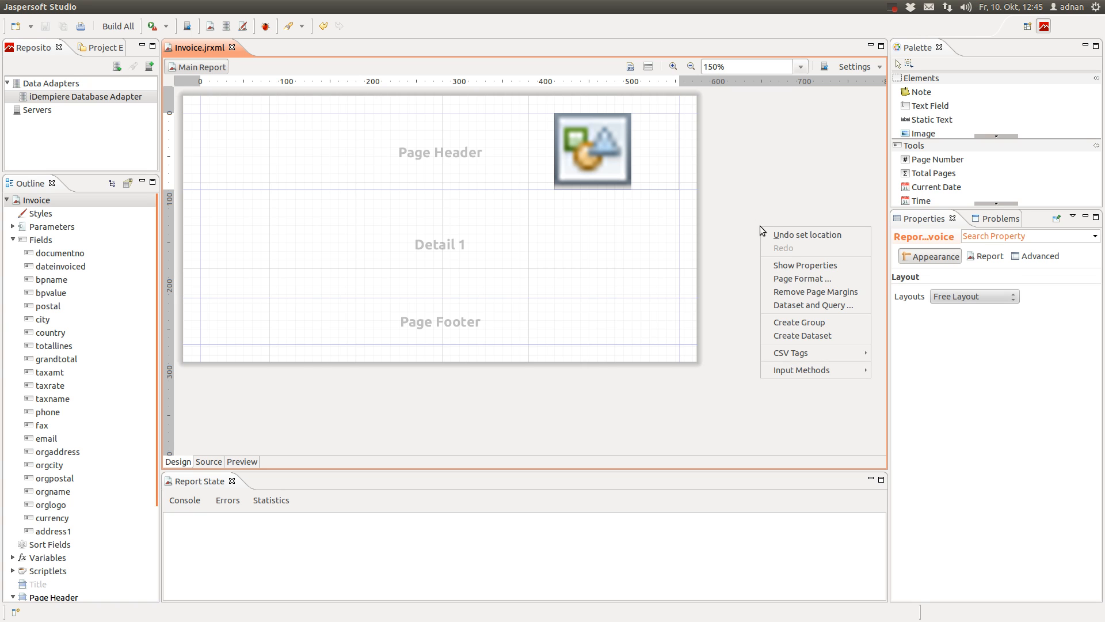
click(762, 190)
right_click(752, 185)
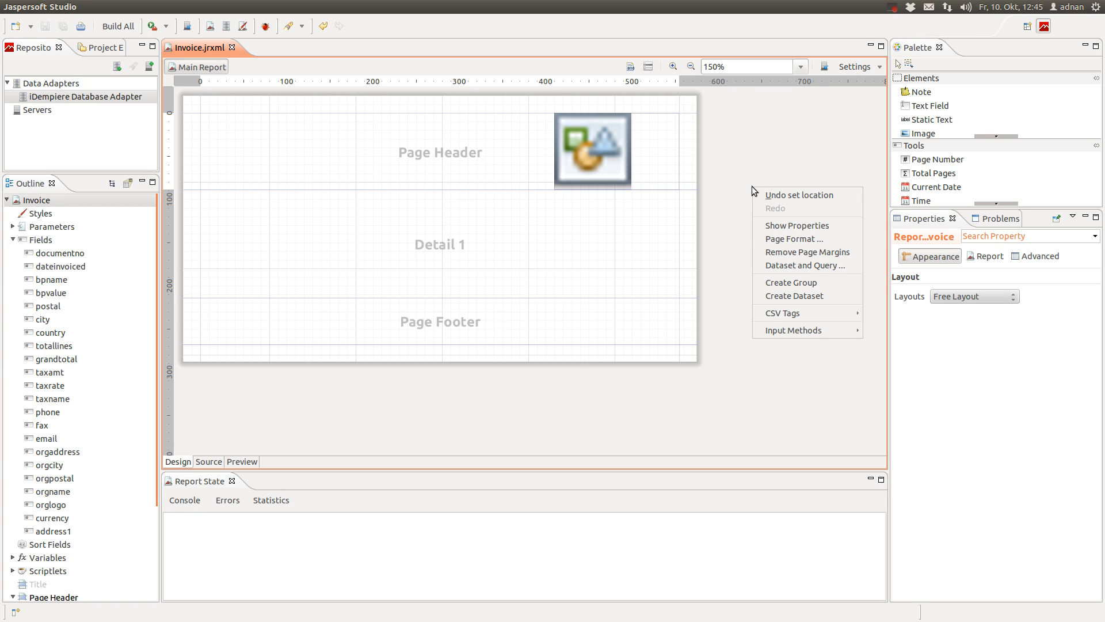
click(847, 265)
drag(717, 108, 359, 88)
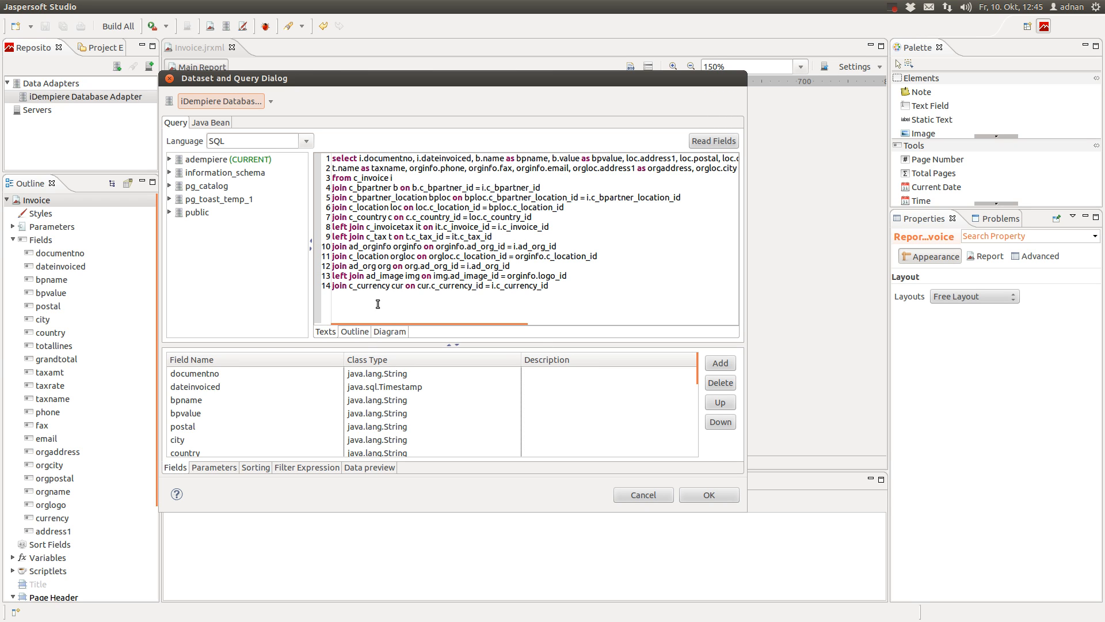
Refresh the data preview and browse the 8 returned invoice rows, starting with 200001
click(370, 468)
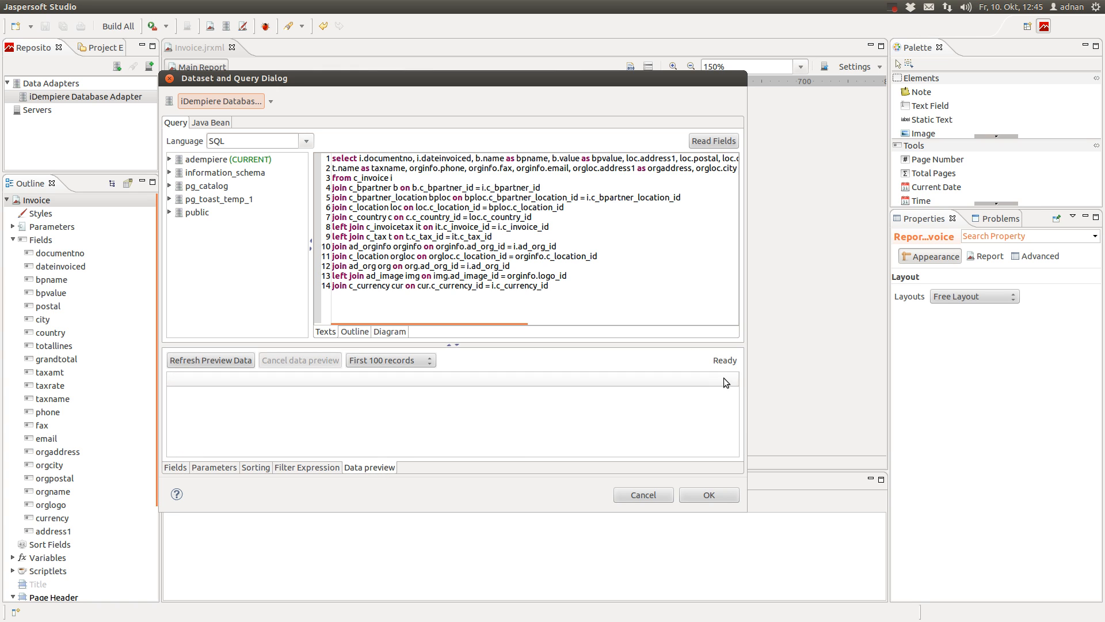
click(216, 361)
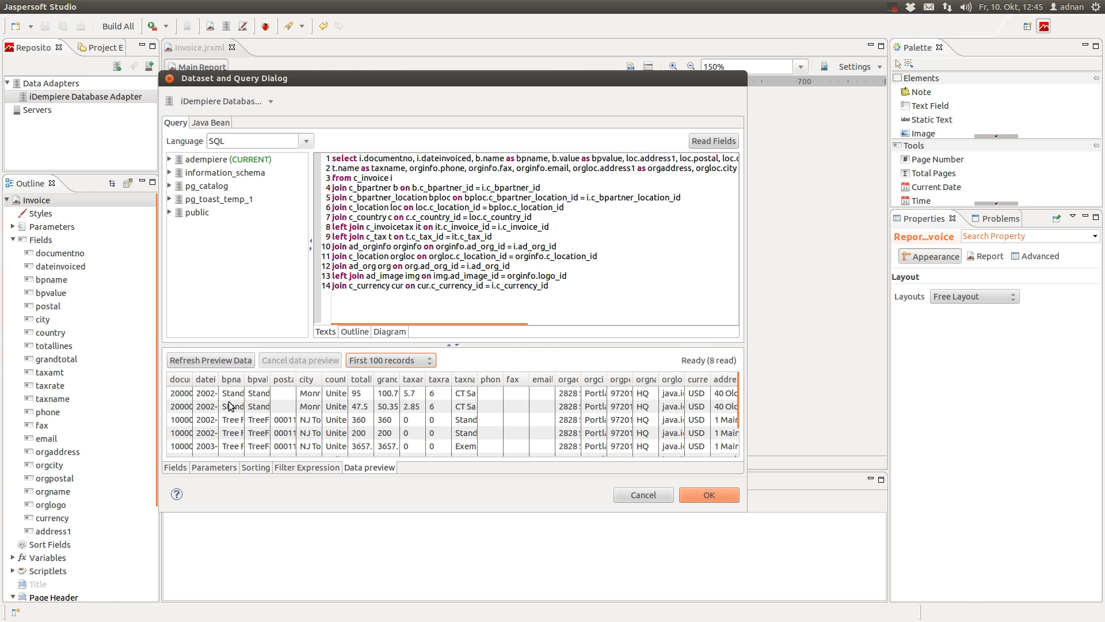
drag(193, 380, 244, 383)
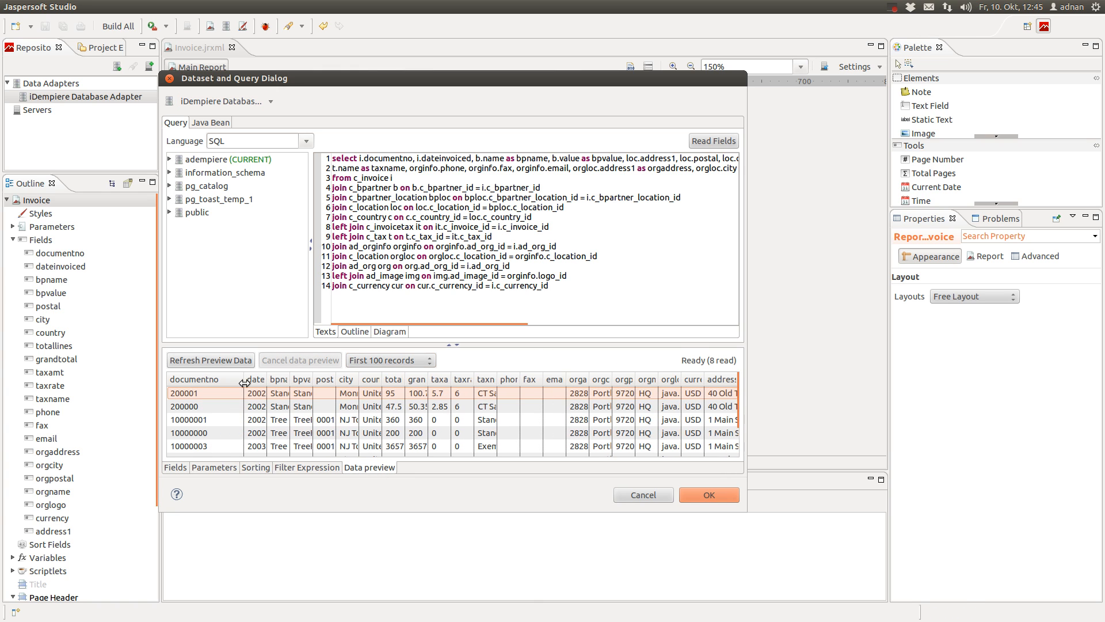
click(194, 392)
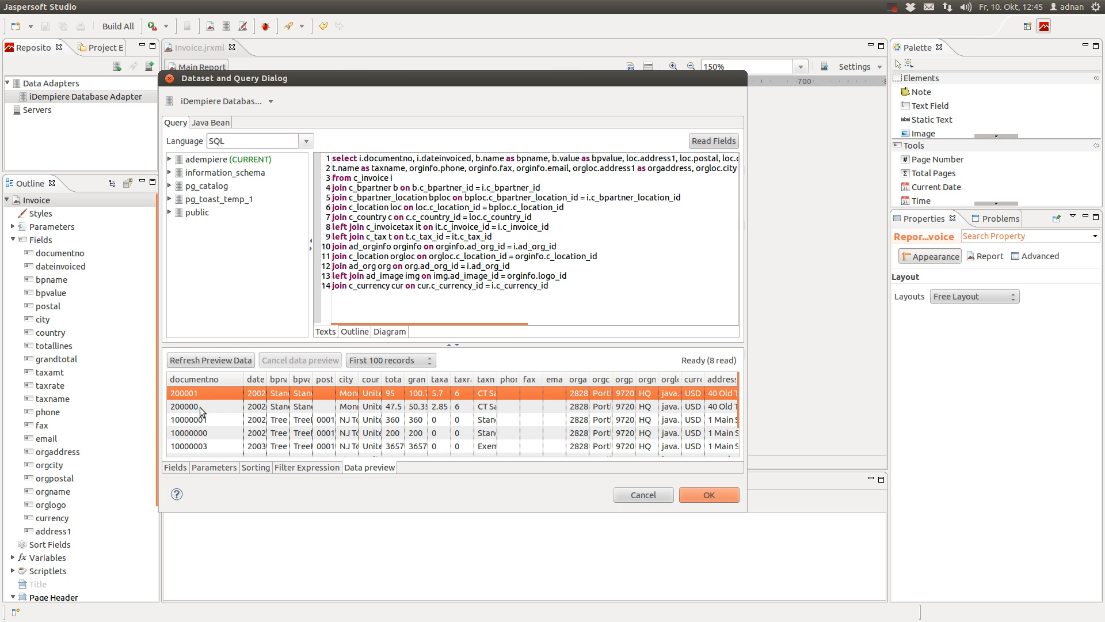
drag(206, 410, 208, 445)
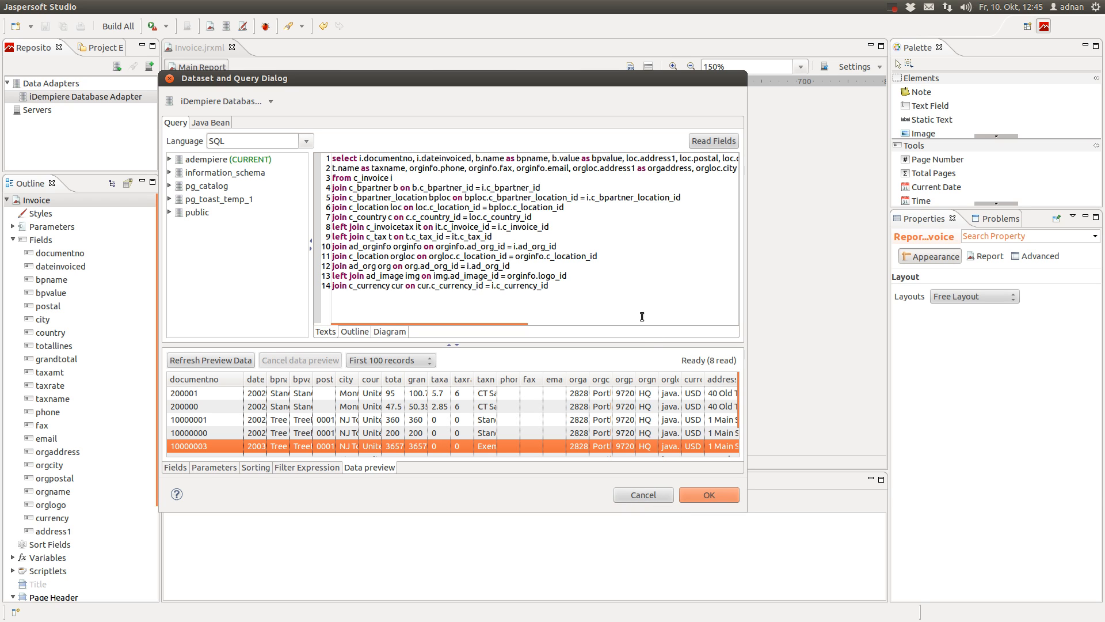
Add a line 15 to the SQL reading 'where i.c_invoice_id = ???'
click(627, 299)
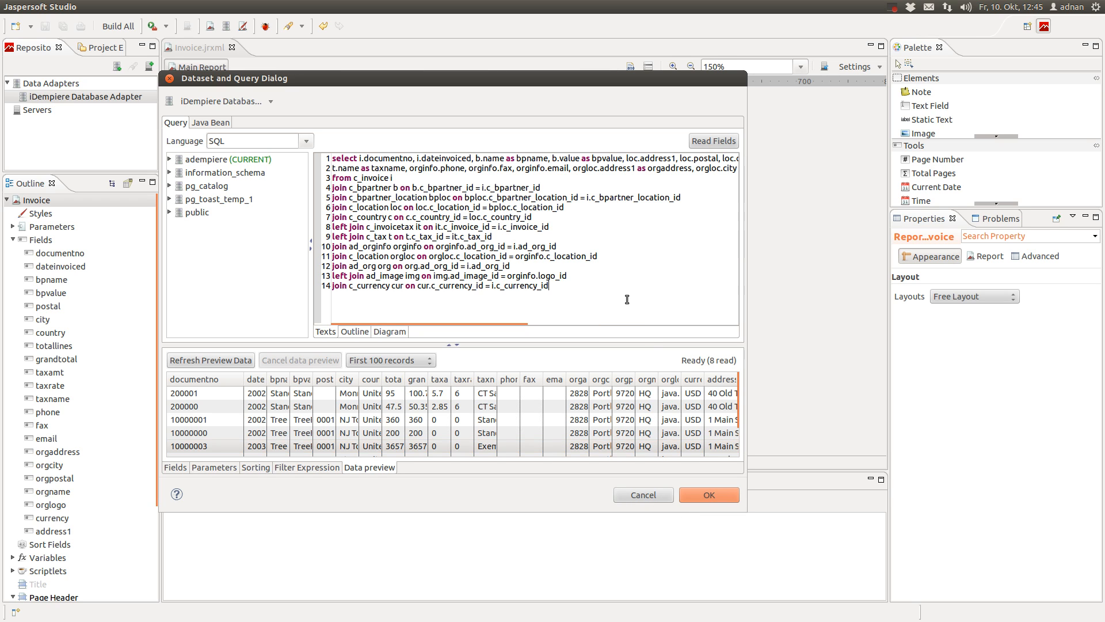
key(Return)
text(where i.c_invoice_id = ???)
mouse_move(422, 296)
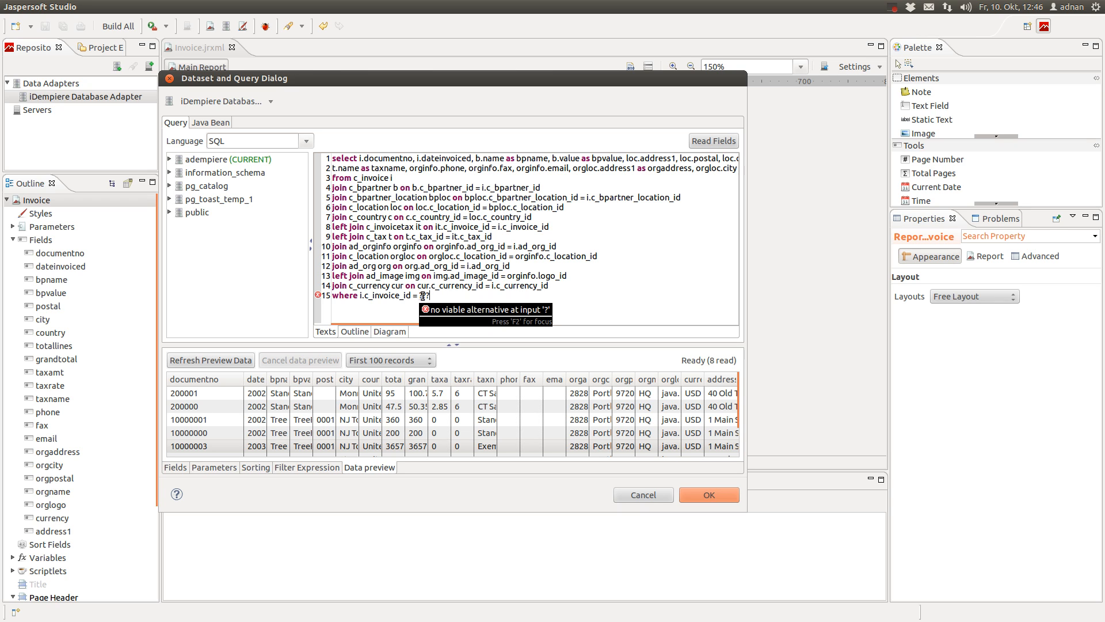
In Chrome, close the Jaspersoft community tab and bring up invoice 200002's form
mouse_move(12, 55)
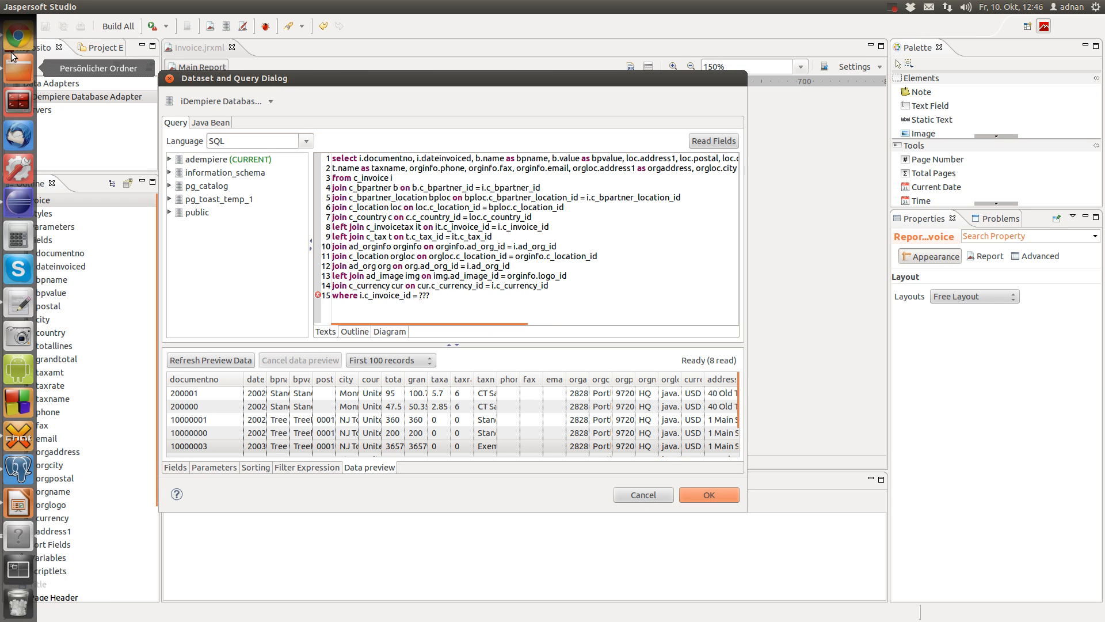
click(18, 36)
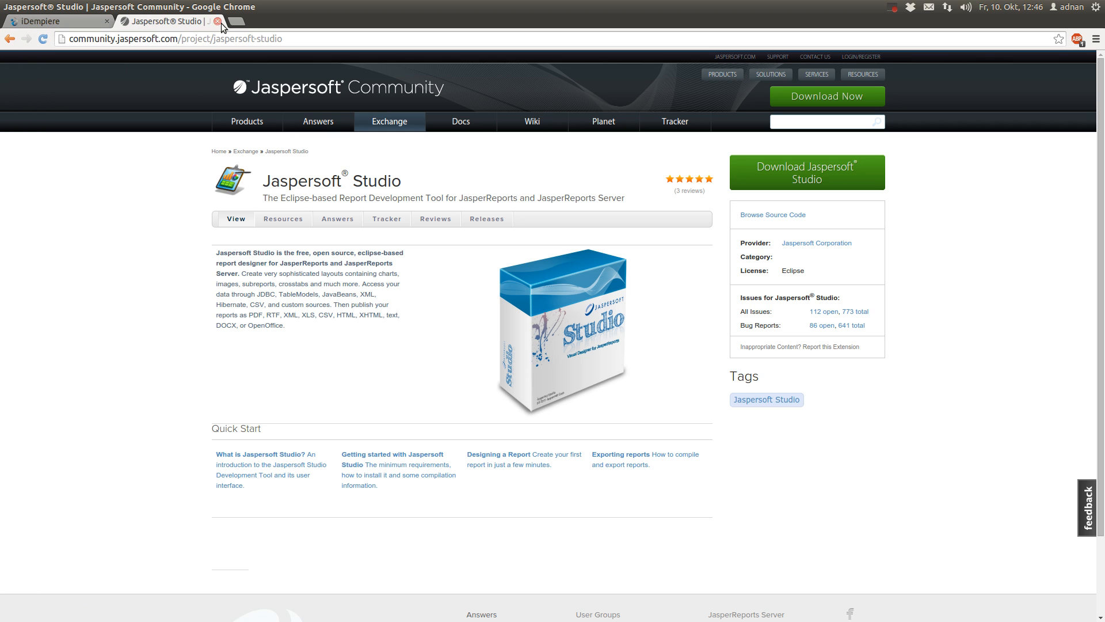
click(219, 22)
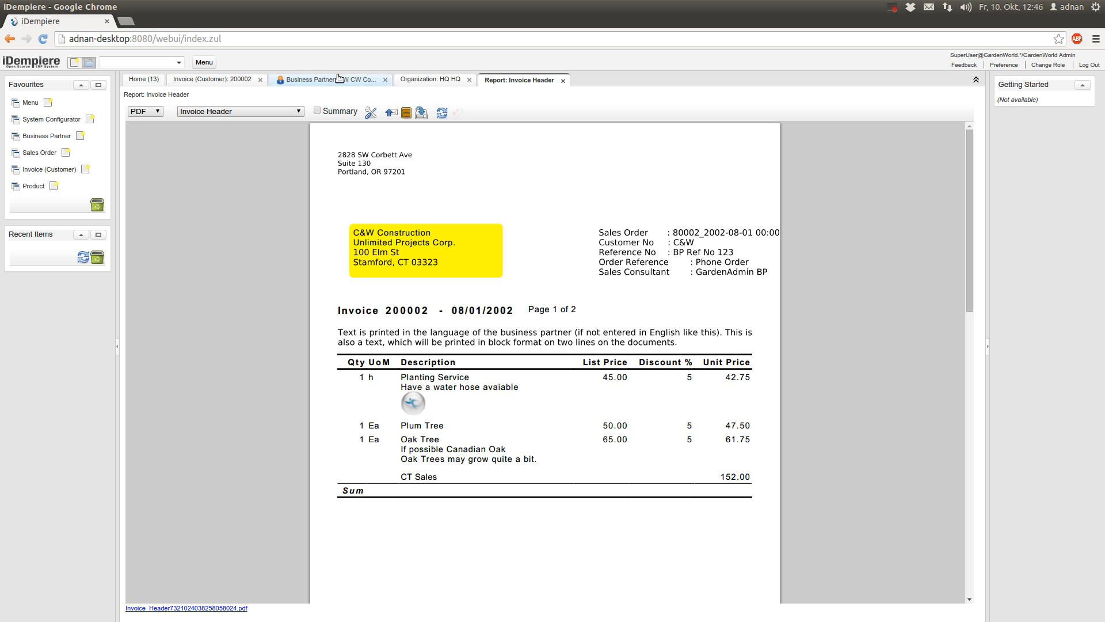
click(234, 79)
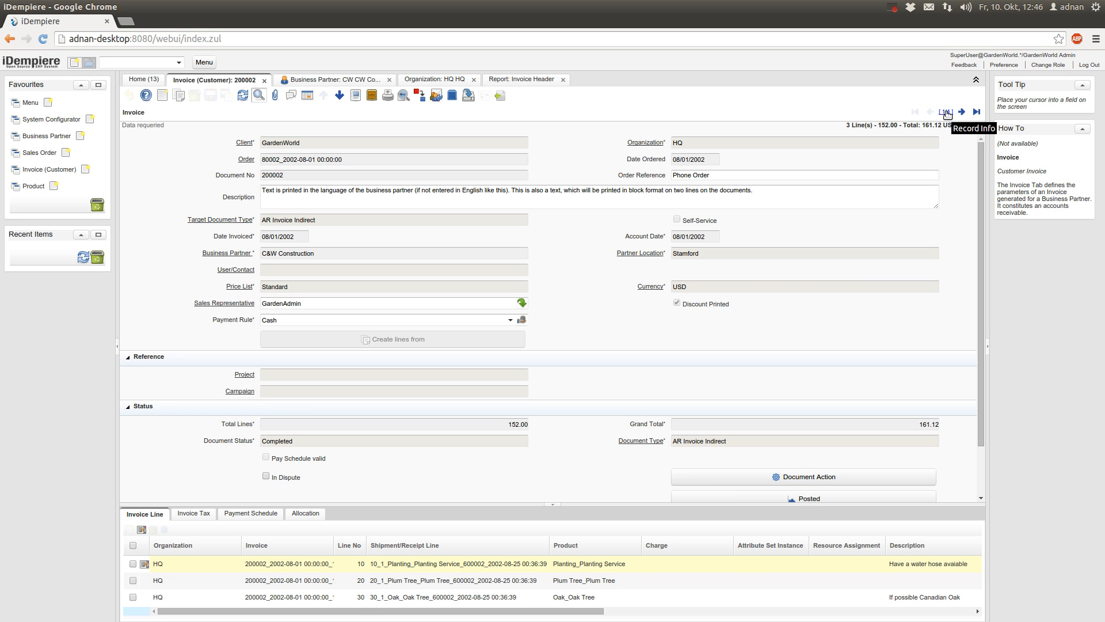
Read invoice 200002's C_Invoice_ID, 103, from Record Info and close the details
click(947, 112)
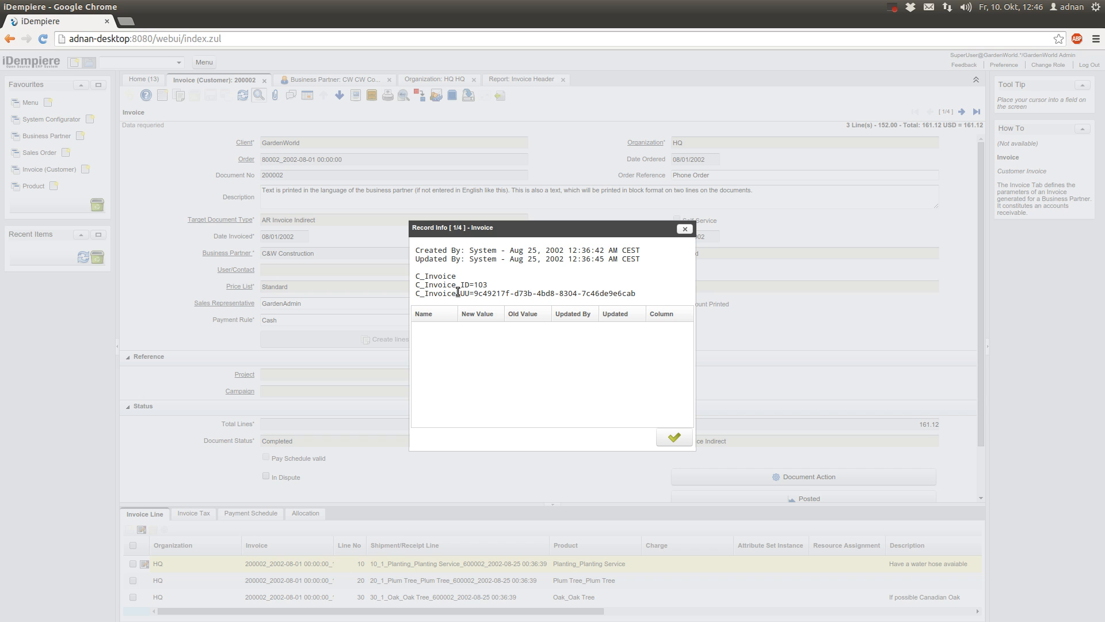
drag(479, 285, 499, 283)
drag(474, 284, 492, 283)
double_click(436, 284)
click(672, 438)
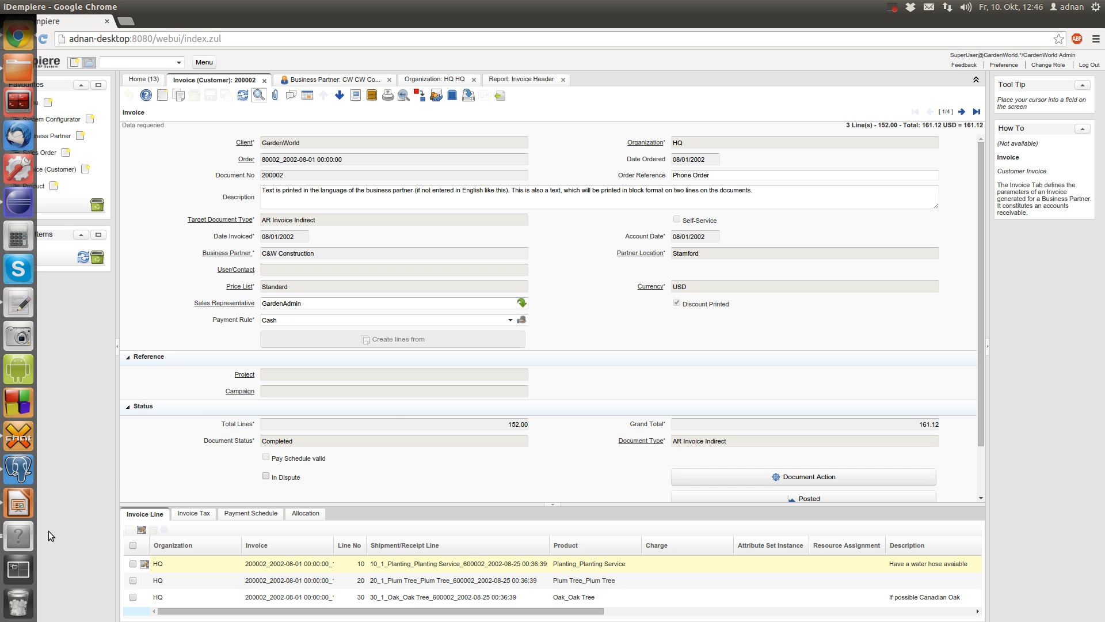
click(21, 533)
Replace ??? with 103, confirm only invoice 200002 is returned, and apply the query
key(BackSpace)
key(BackSpace)
key(BackSpace)
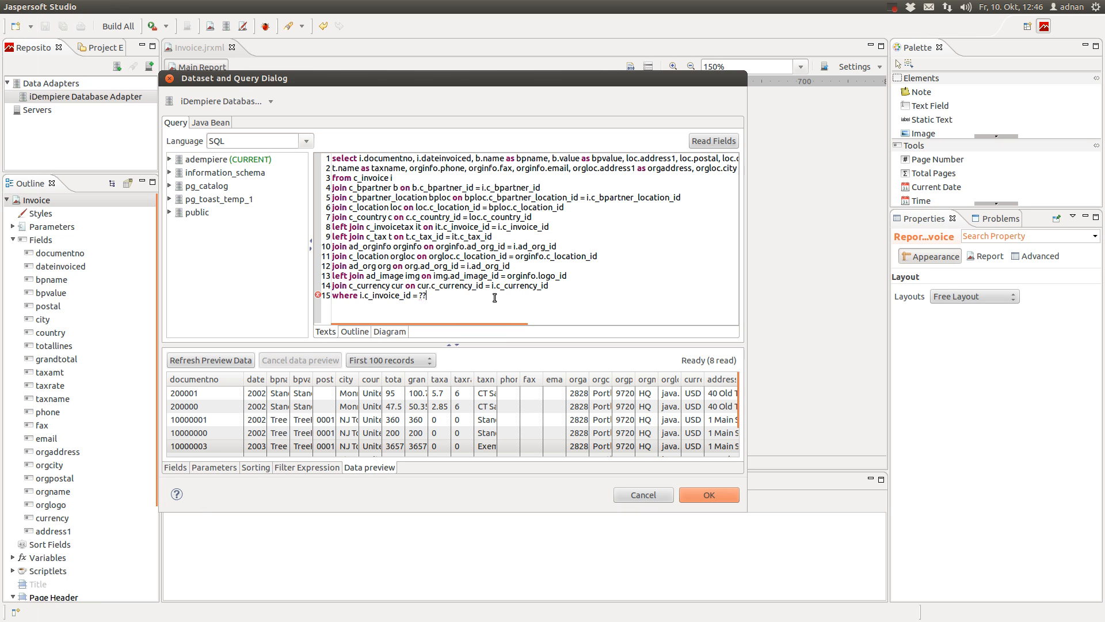
text(103)
click(206, 360)
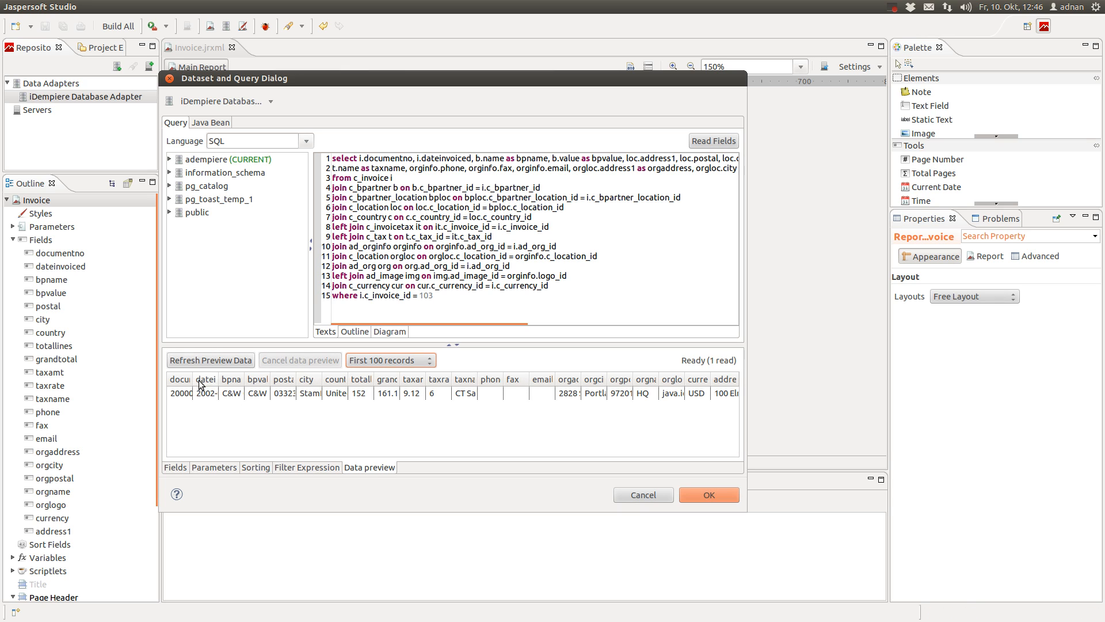
drag(194, 379, 241, 379)
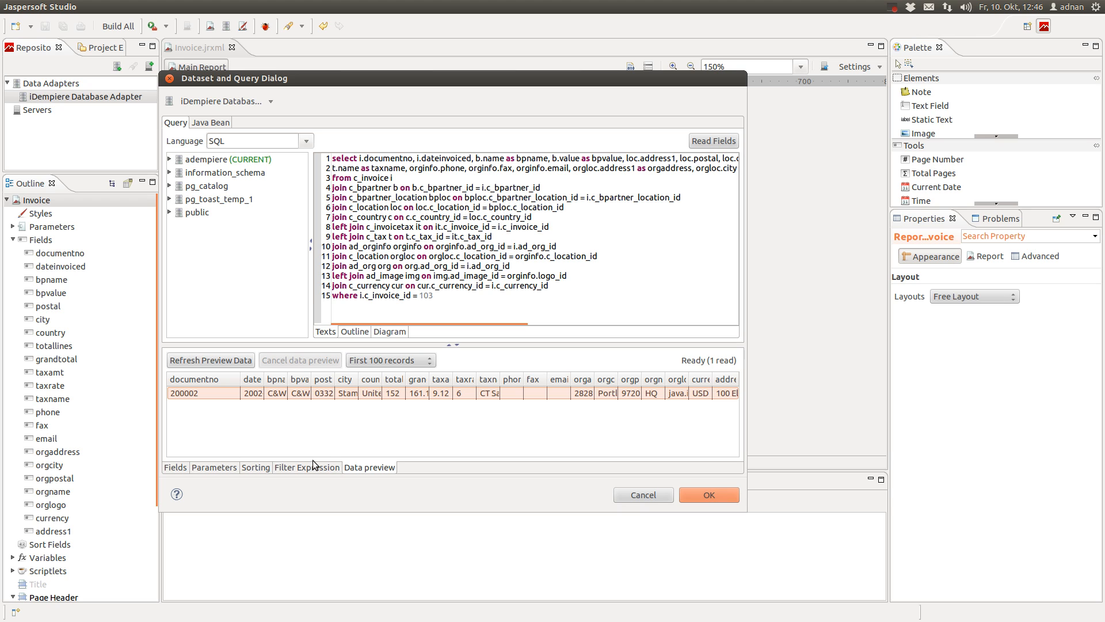
double_click(430, 295)
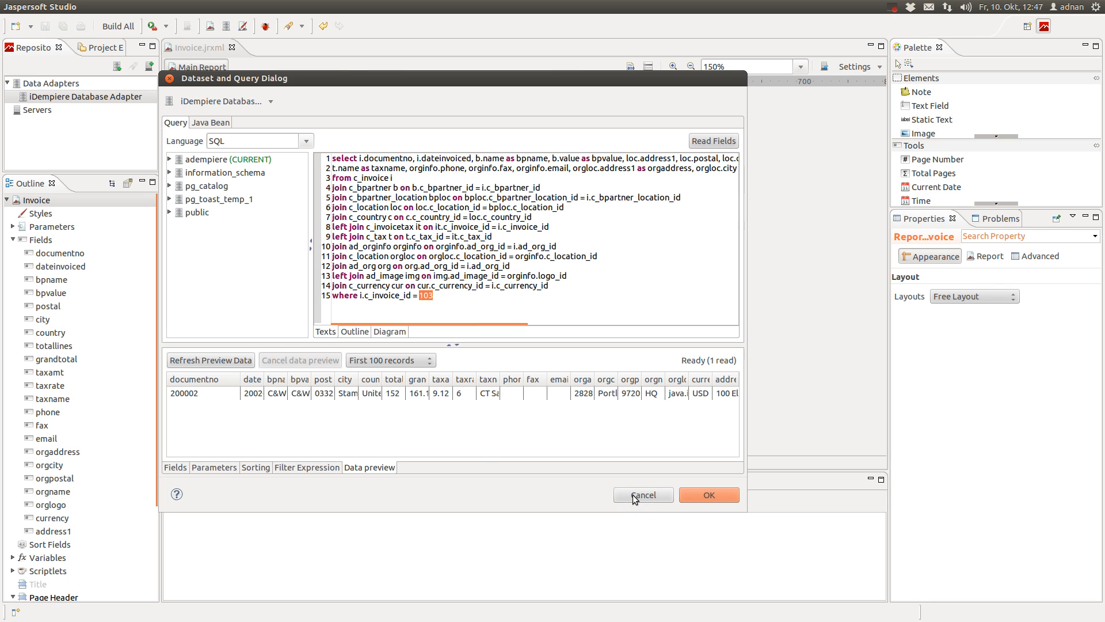
click(706, 498)
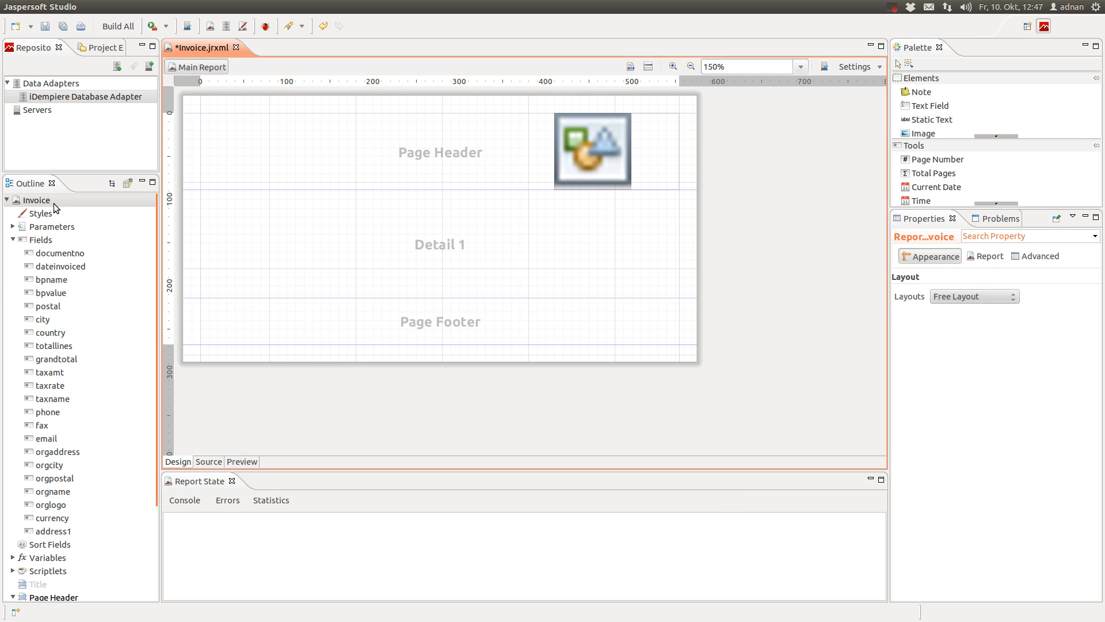
Create a new parameter under Parameters in the Outline and rename it from Parameter1 to RECORD_ID
click(12, 228)
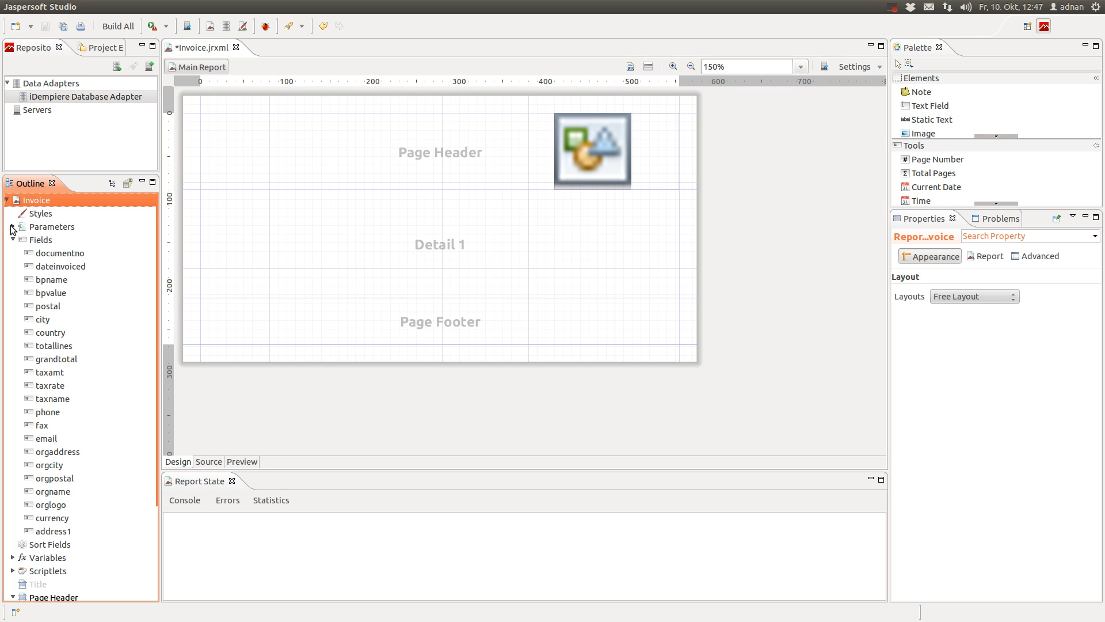
click(12, 227)
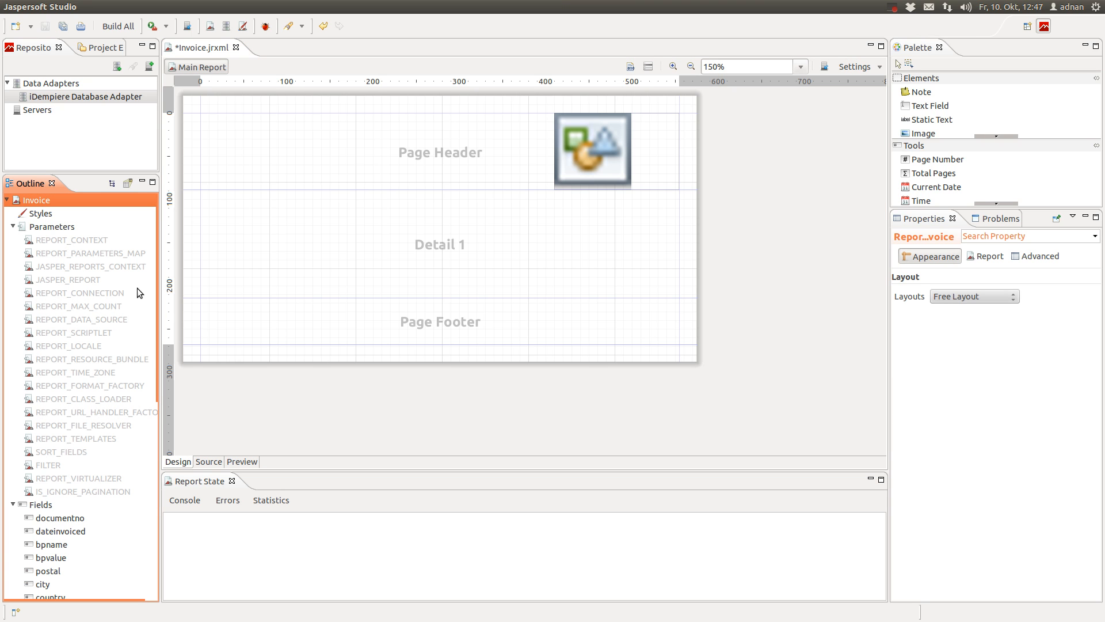
click(65, 228)
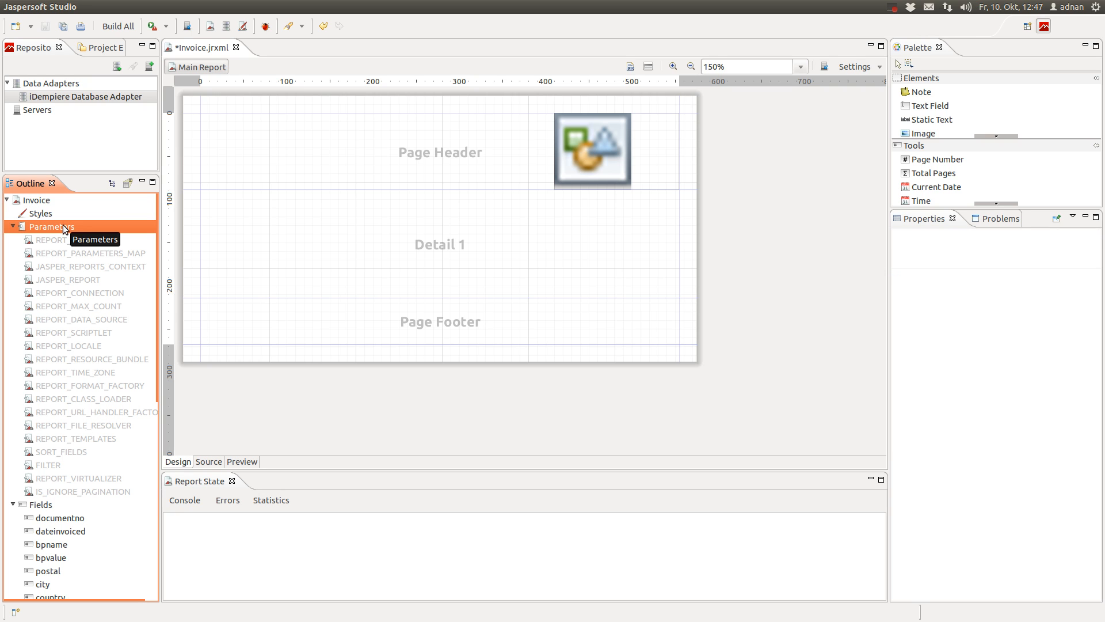
right_click(65, 228)
click(44, 228)
right_click(54, 226)
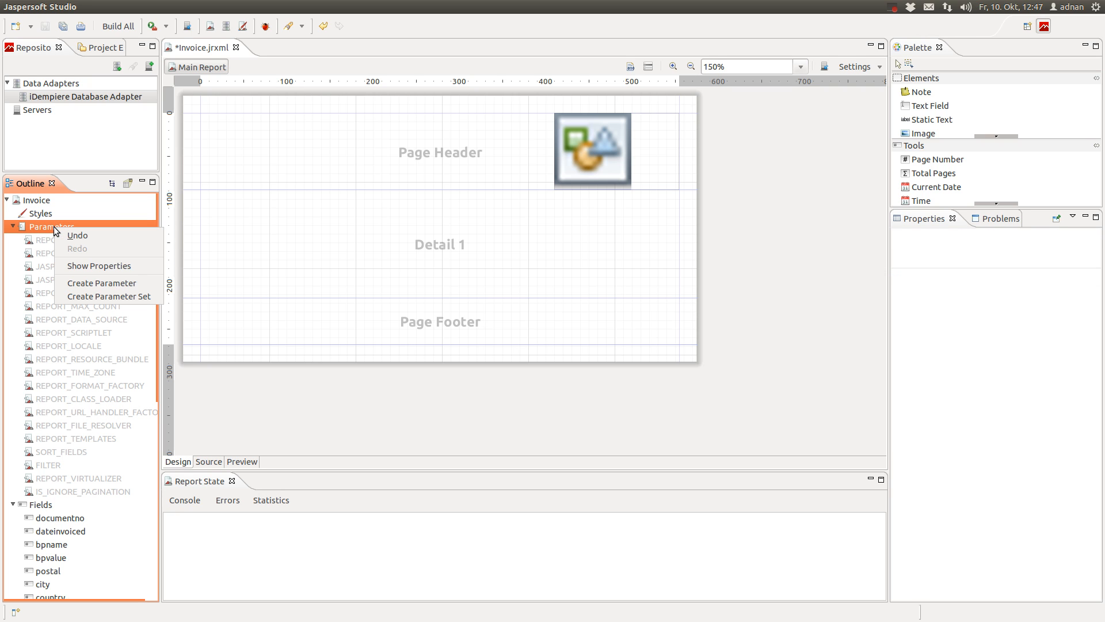
click(150, 282)
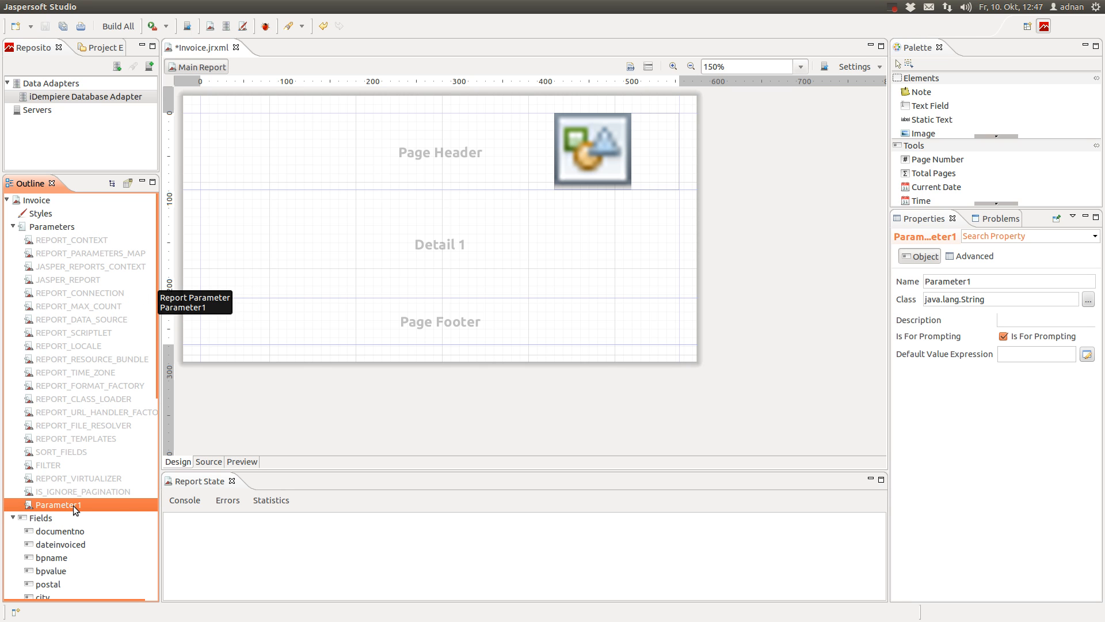
click(1006, 280)
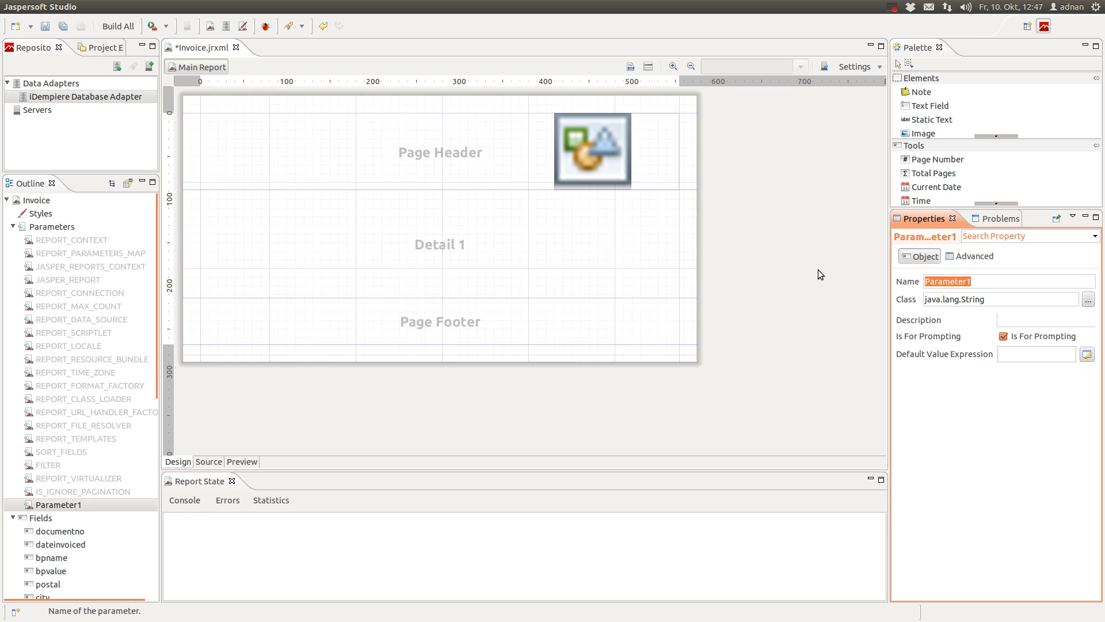
text(RECORD_ID)
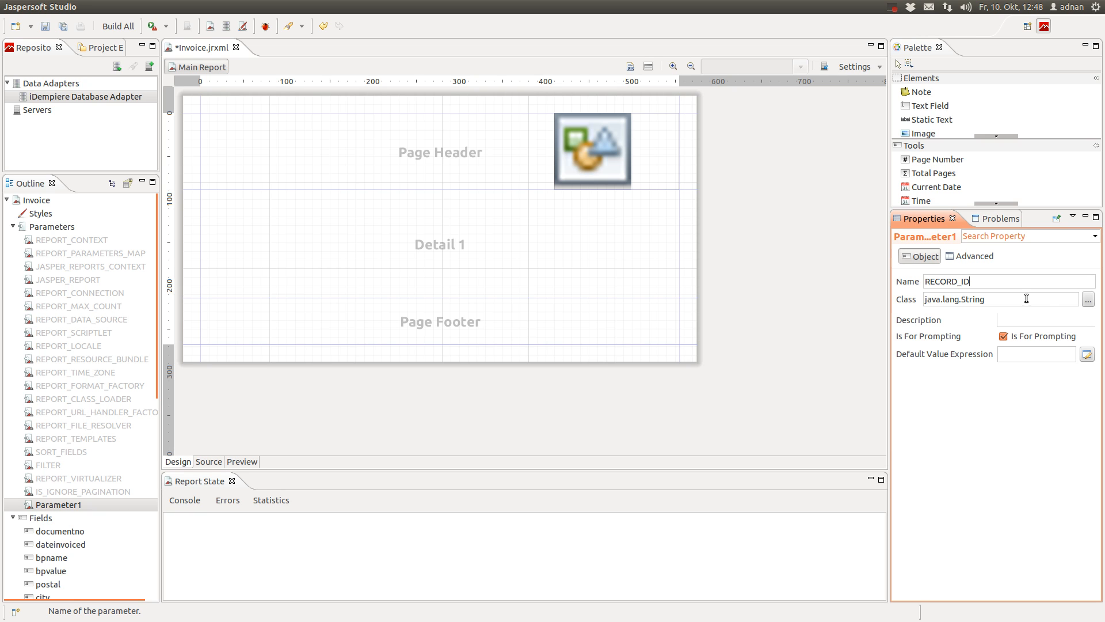
Set the RECORD_ID parameter's class to java.lang.Integer through the Open Type search
click(1005, 299)
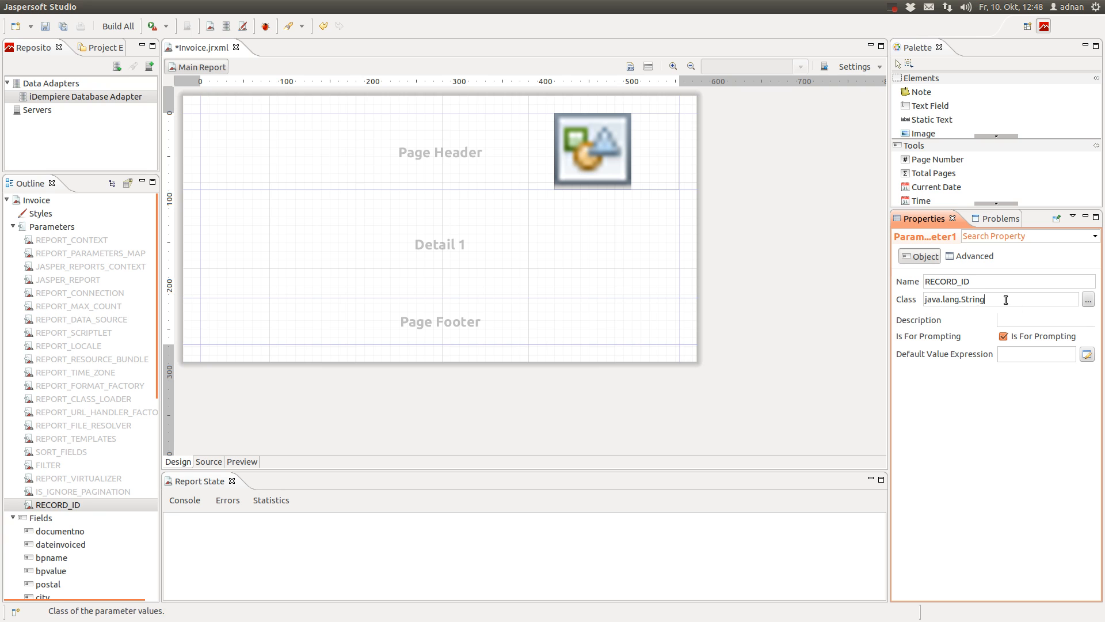
click(1088, 300)
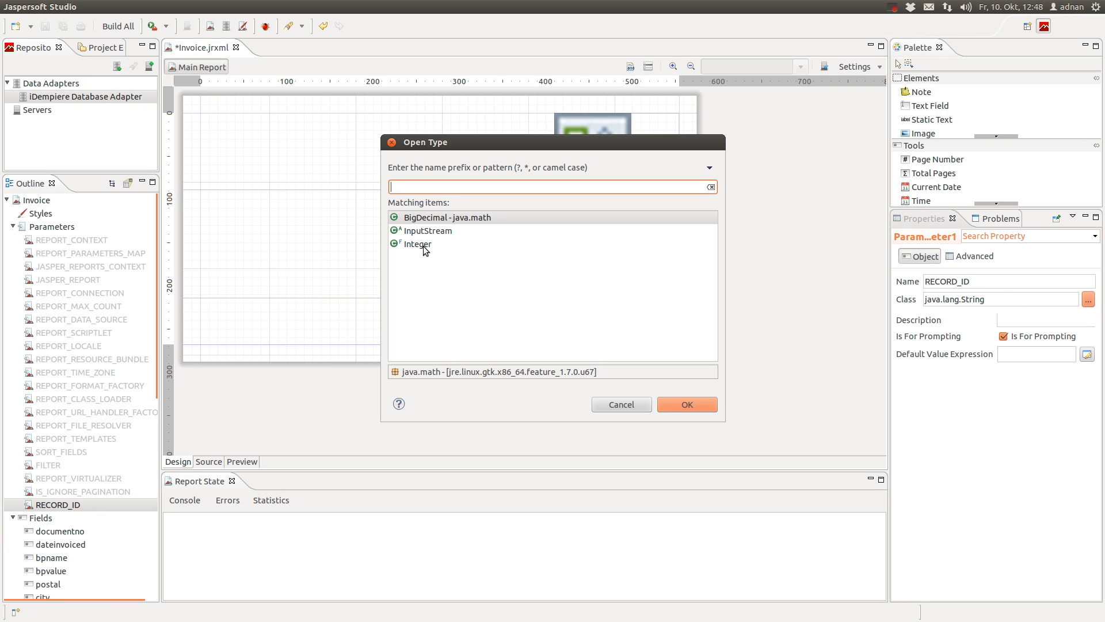
click(450, 221)
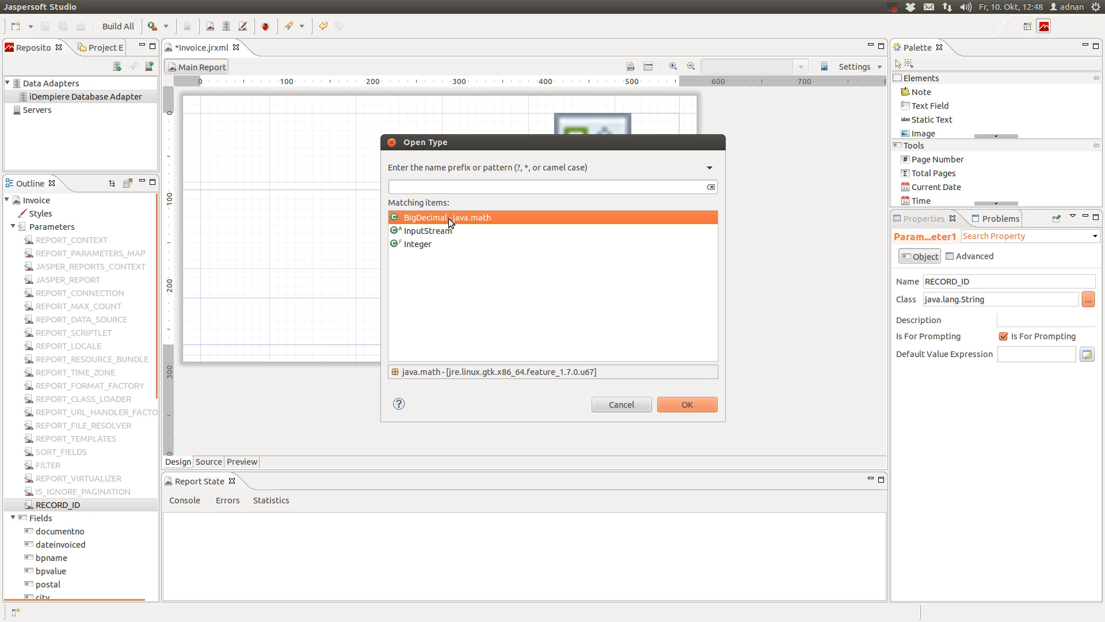
click(419, 244)
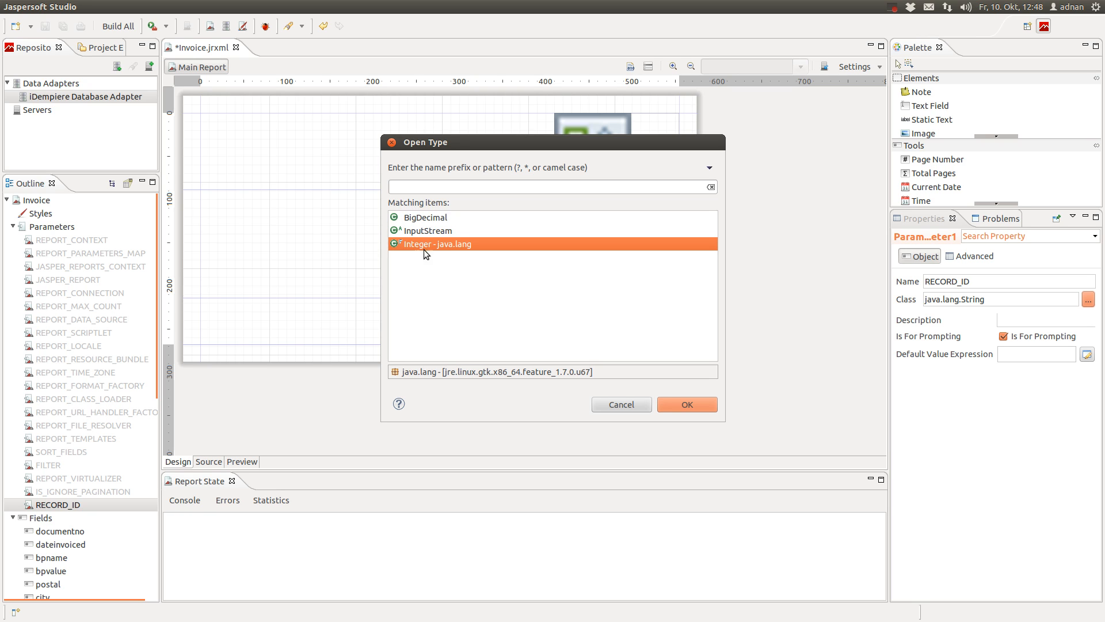
click(431, 183)
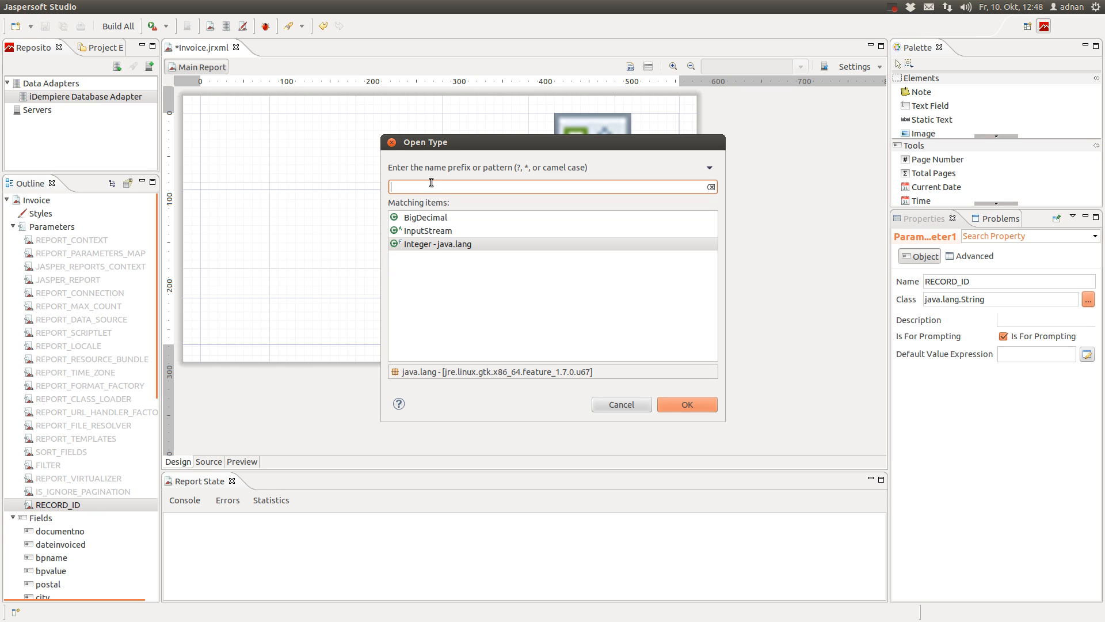
text(Intege)
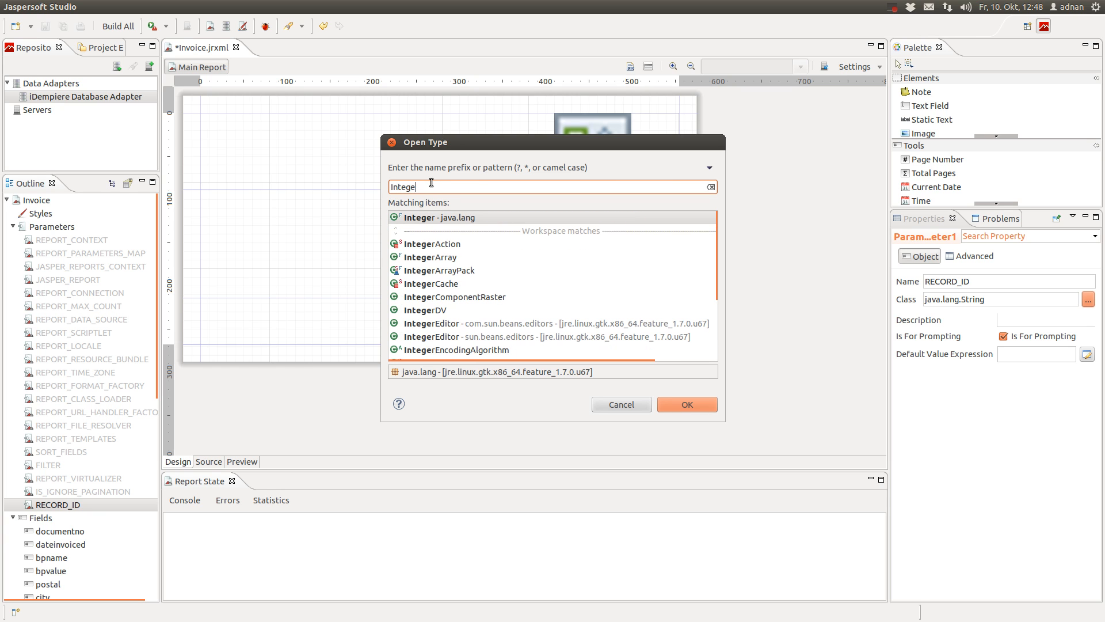
text(r)
double_click(472, 219)
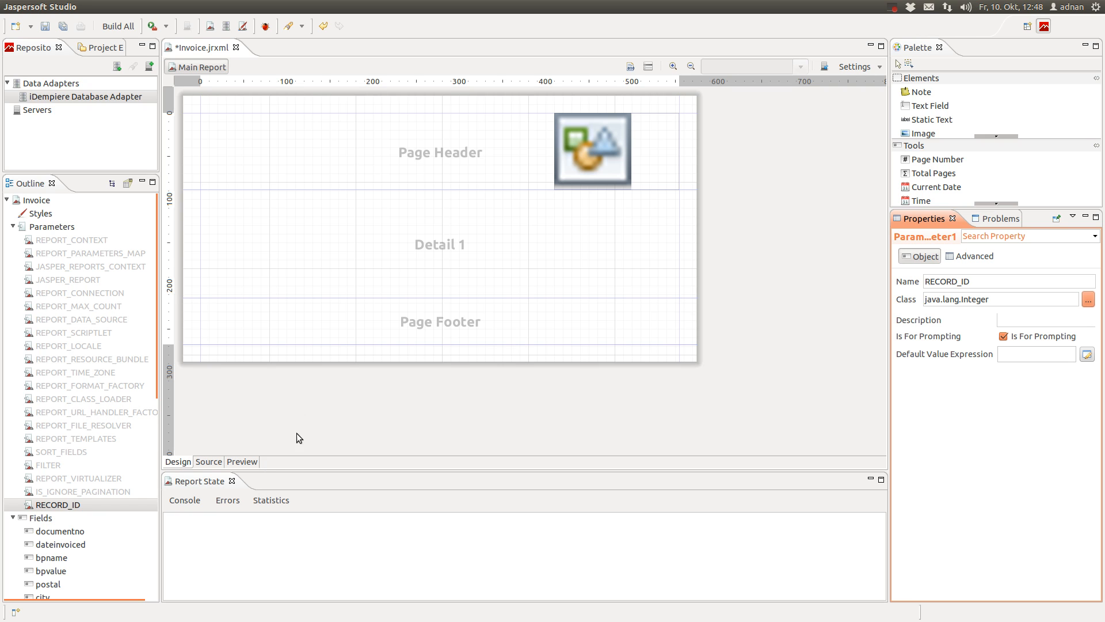
Save the report and collapse the Parameters group in the Outline
click(1026, 355)
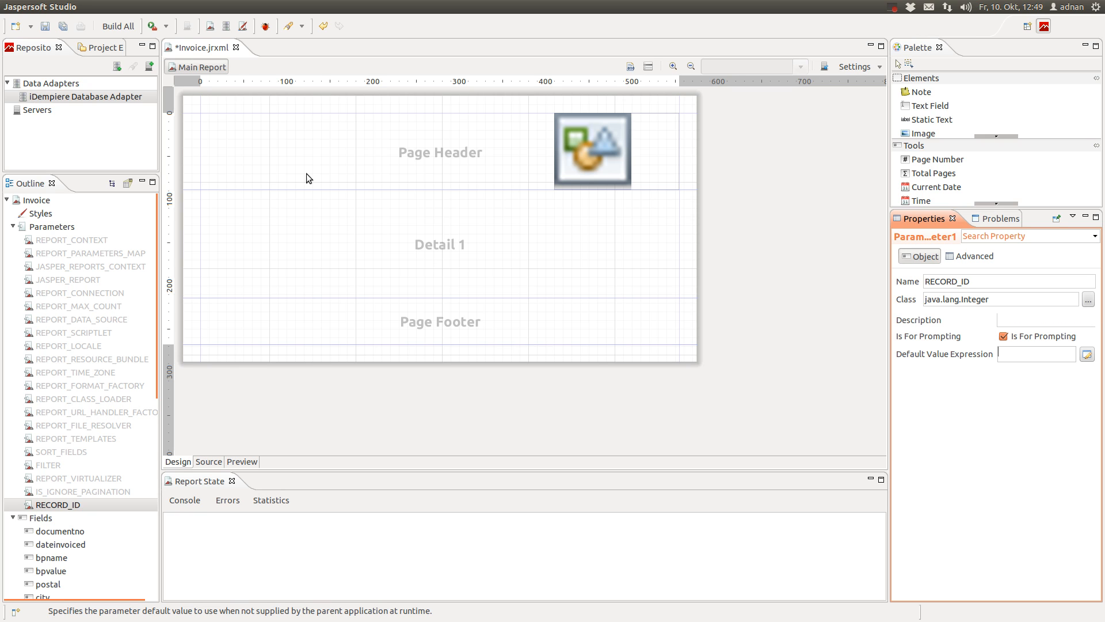
click(64, 26)
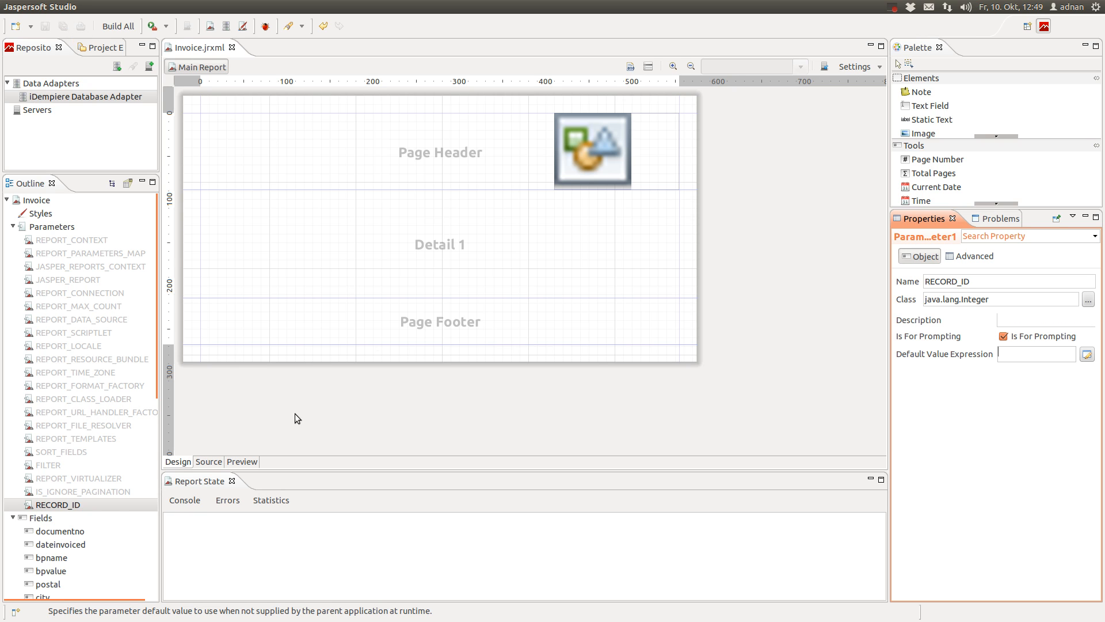
click(78, 506)
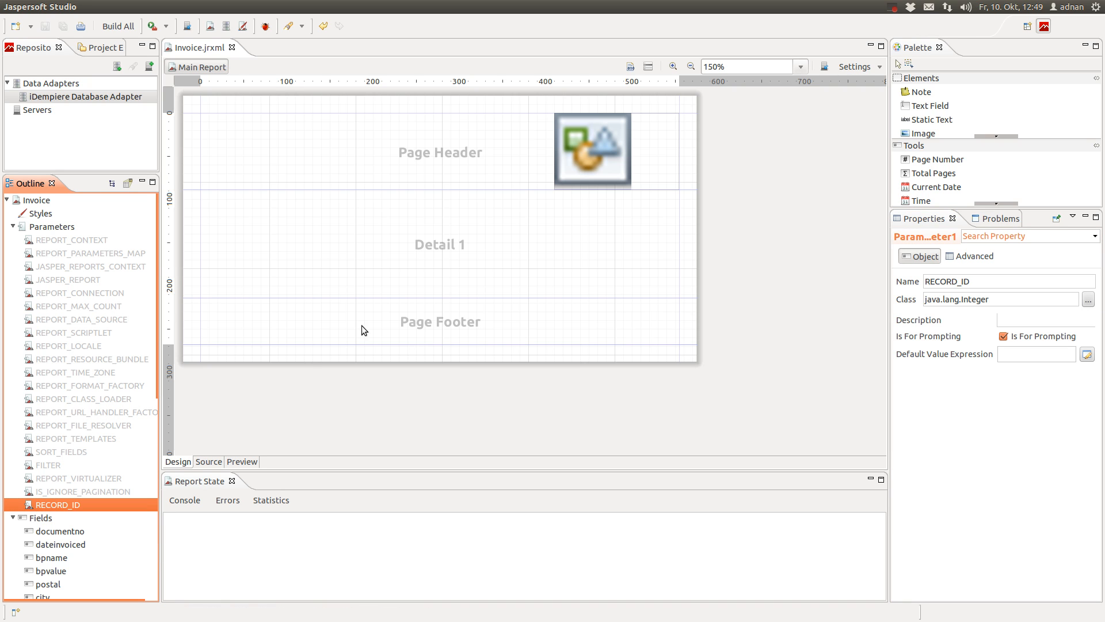
click(12, 229)
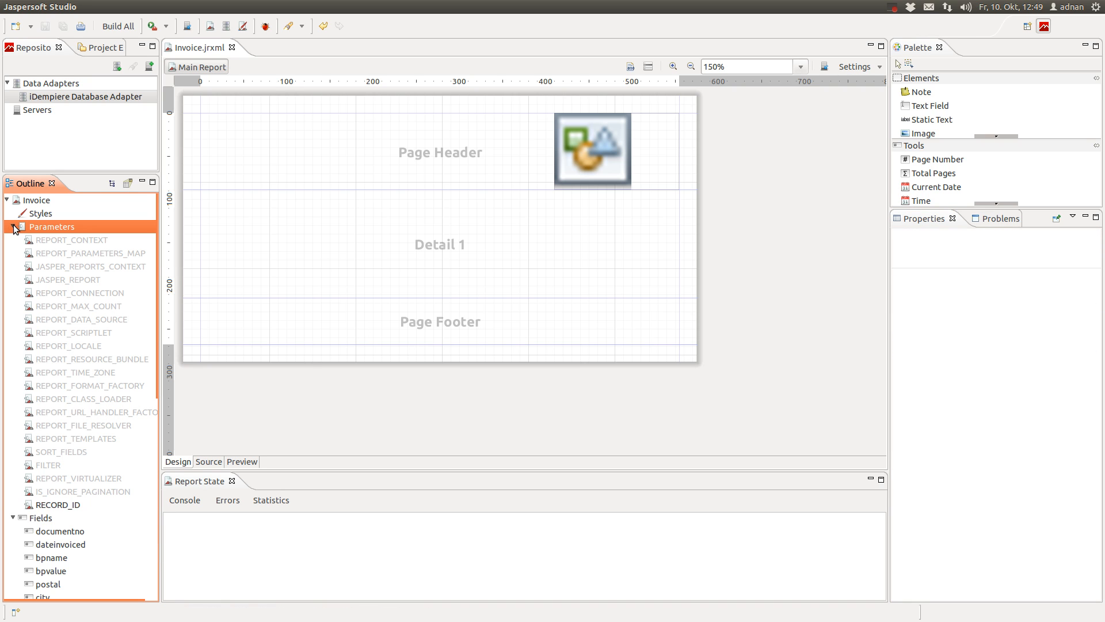
click(12, 227)
click(804, 251)
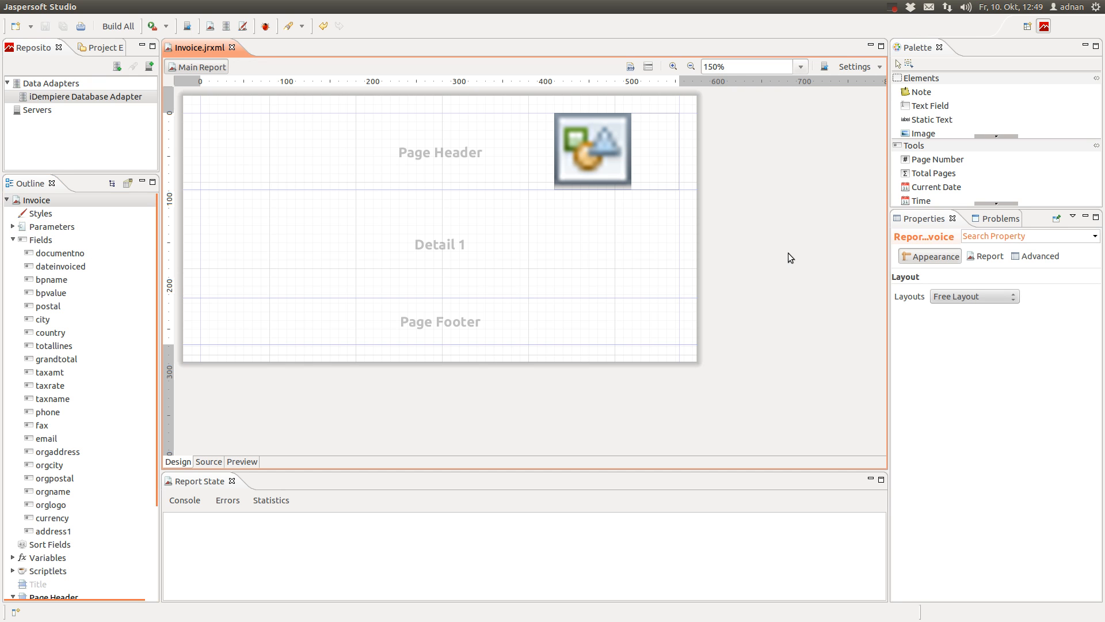
Open the Dataset and Query dialog and select RECORD_ID in its Parameters list
right_click(788, 253)
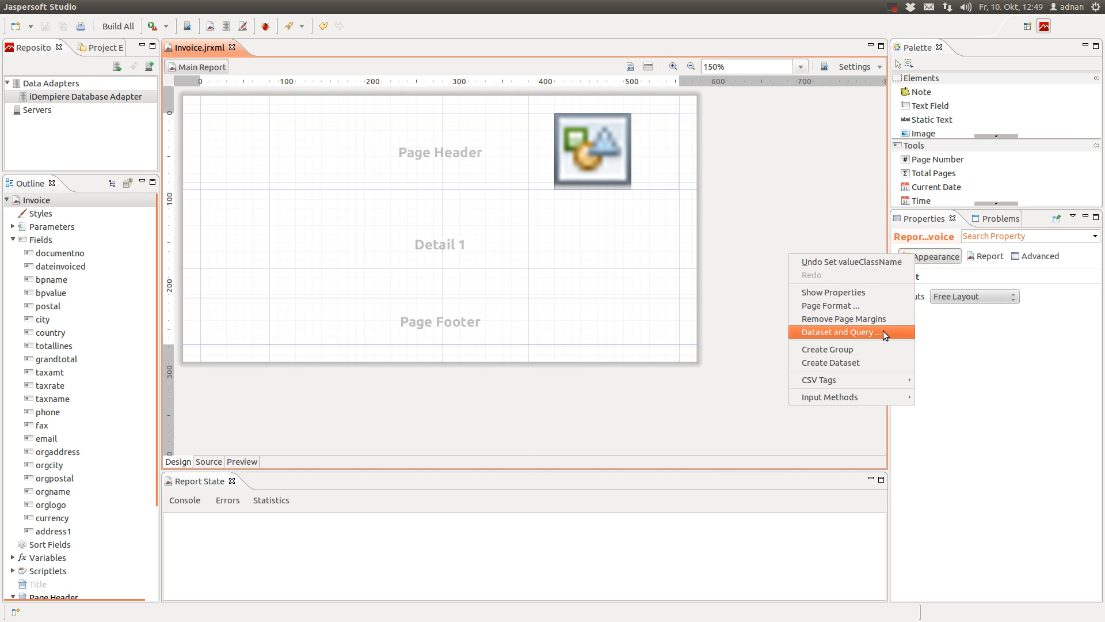
click(883, 331)
drag(779, 98, 579, 87)
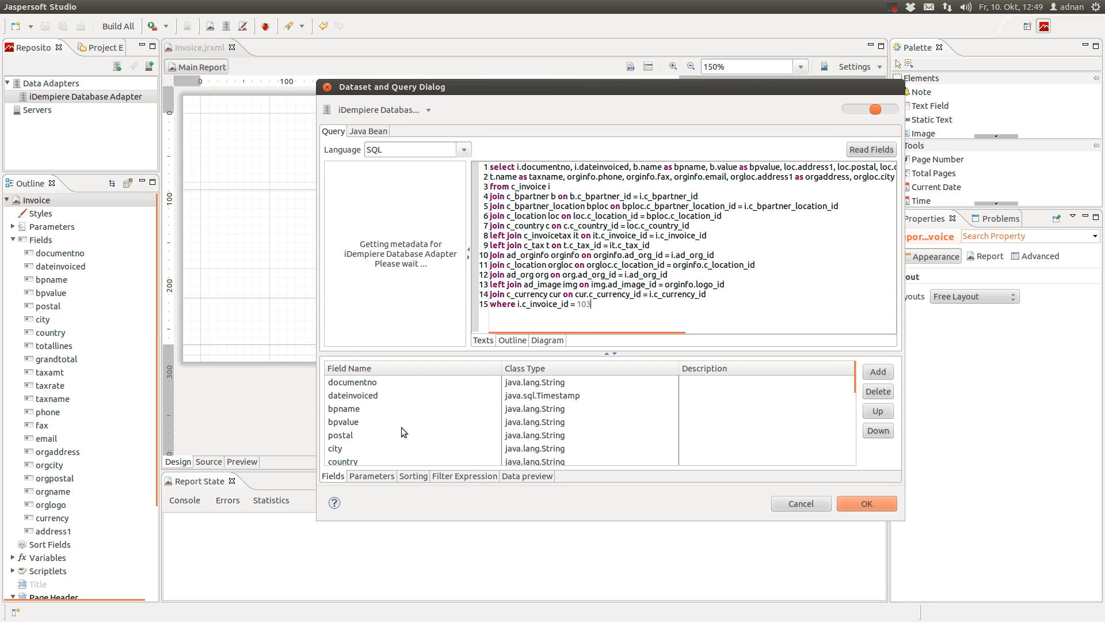
click(380, 477)
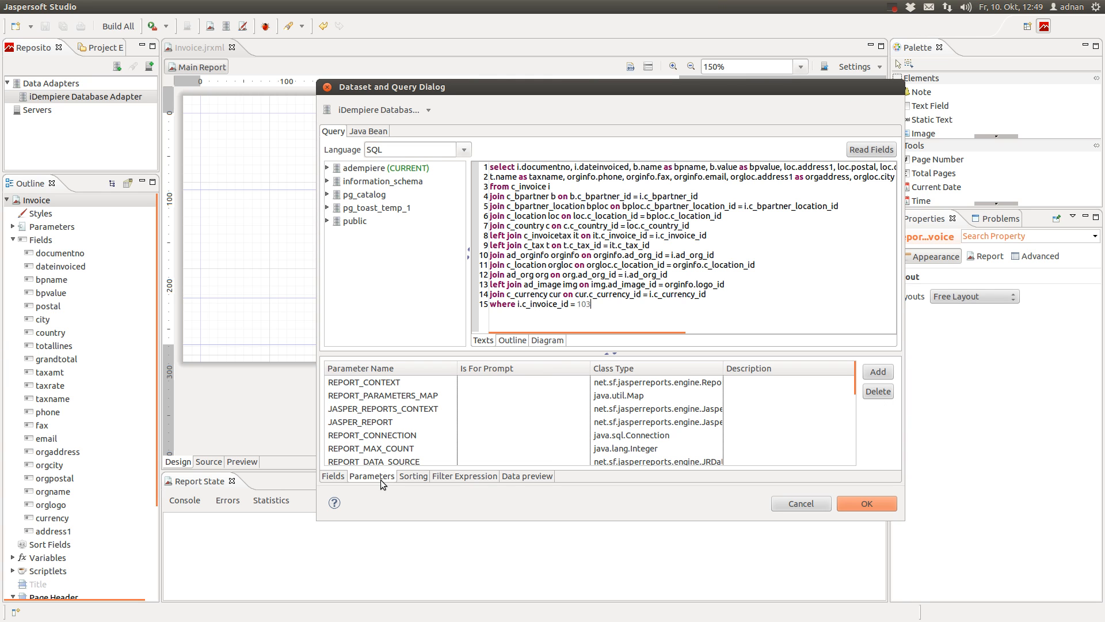
scroll(451, 385, down, 2)
scroll(450, 386, down, 3)
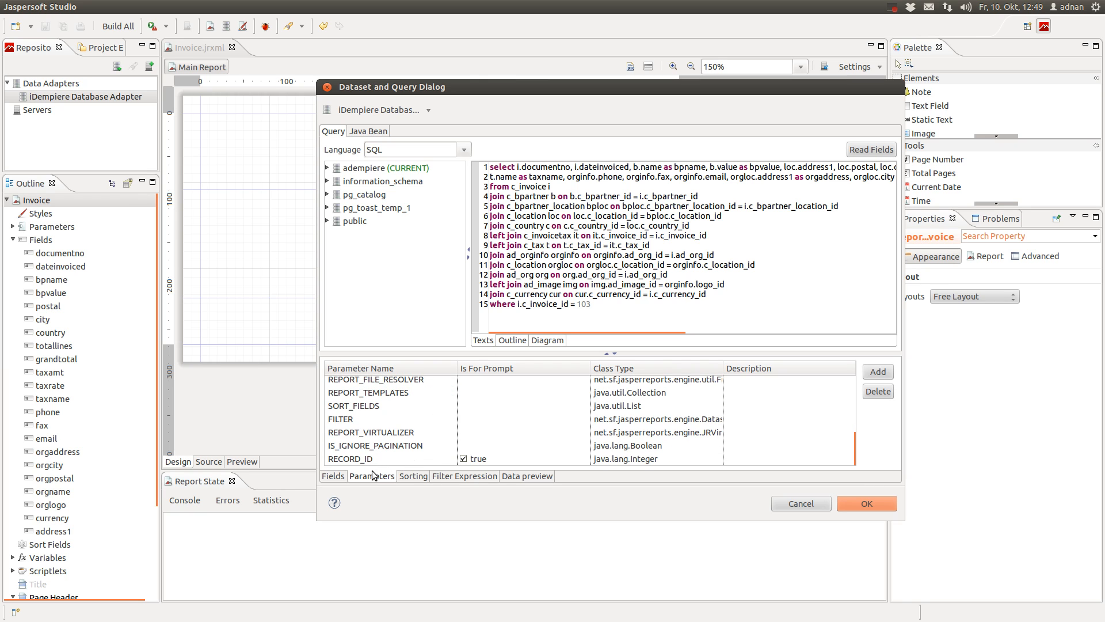
click(360, 462)
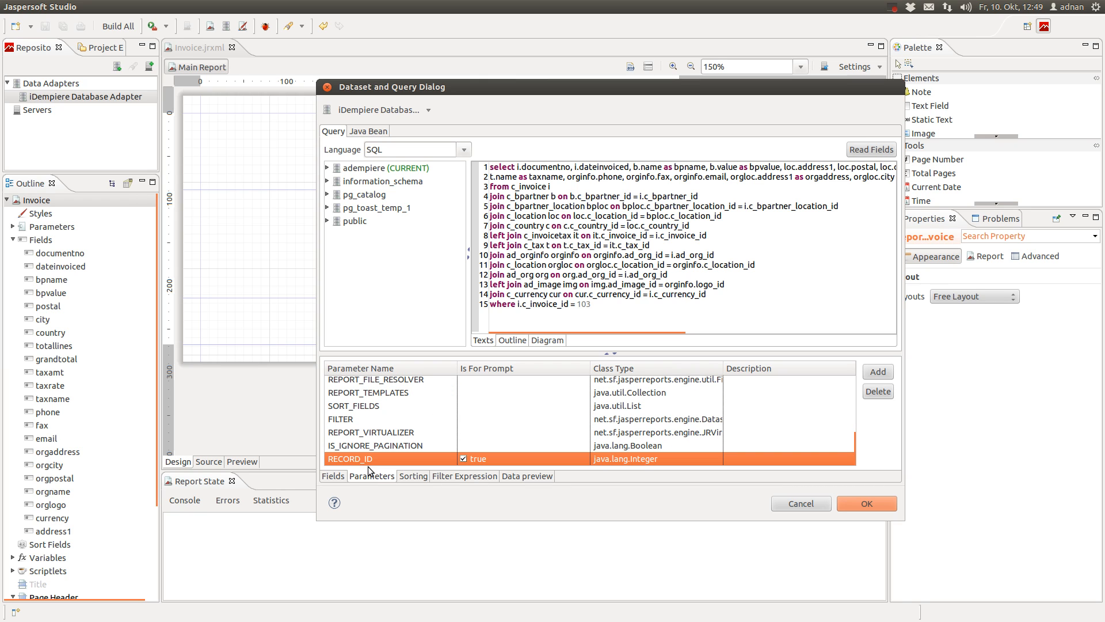
Replace 103 in the where clause with $P{RECORD_ID}, apply the query, and save
click(595, 302)
key(BackSpace)
key(BackSpace)
key(BackSpace)
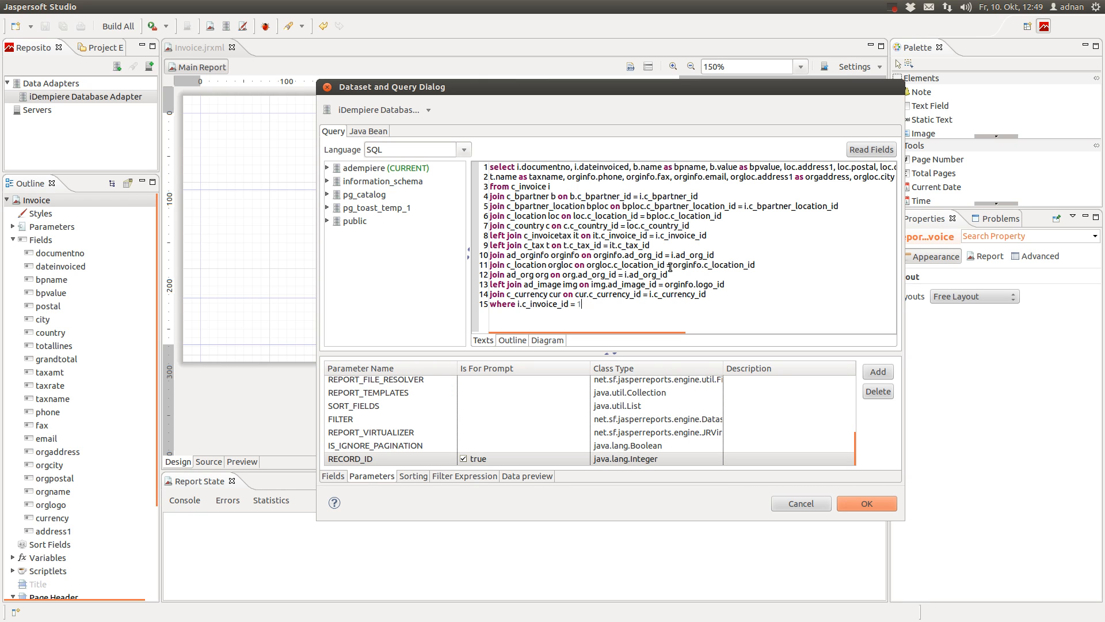
mouse_move(359, 459)
mouse_down()
mouse_move(455, 446)
mouse_move(620, 317)
mouse_move(595, 311)
mouse_up()
click(882, 503)
click(64, 27)
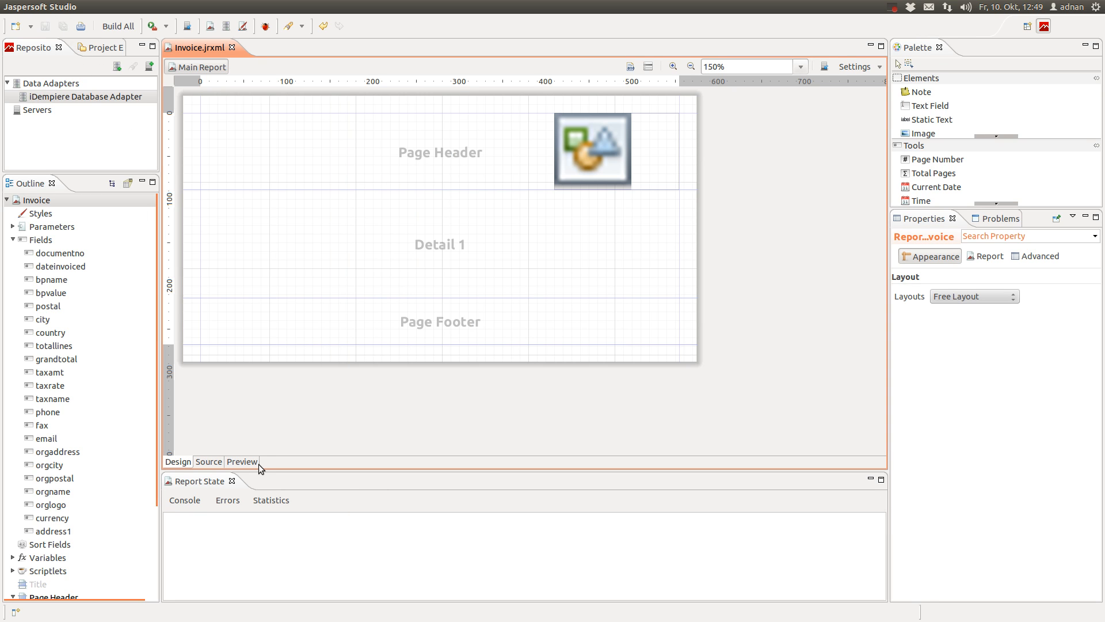
Back in iDempiere, check the invoice's record ID 103 in Record Info
mouse_move(16, 58)
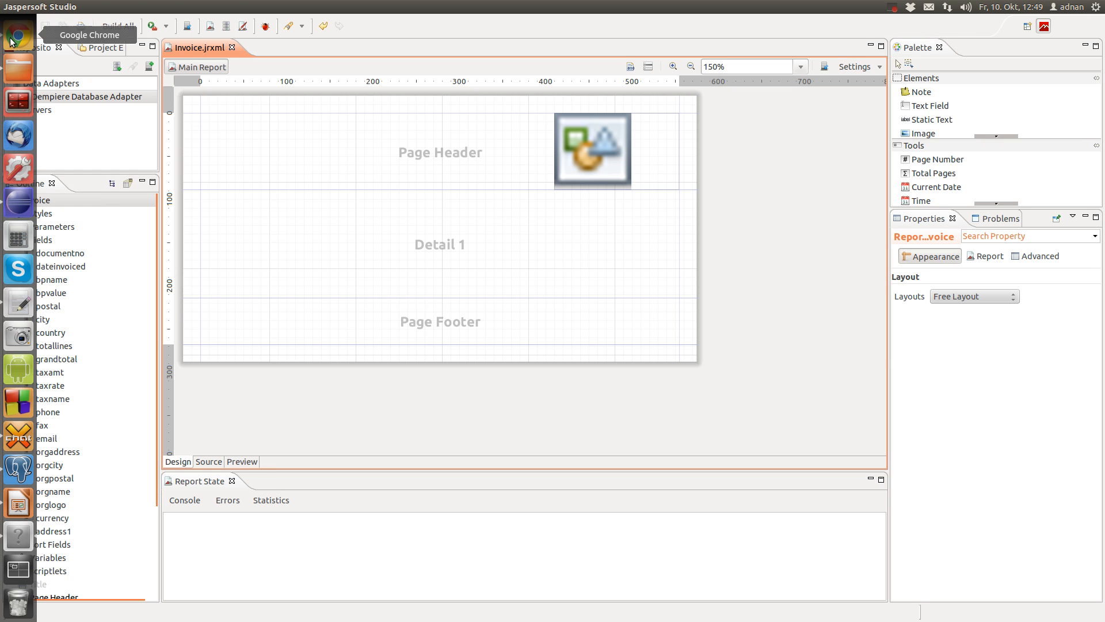
click(16, 60)
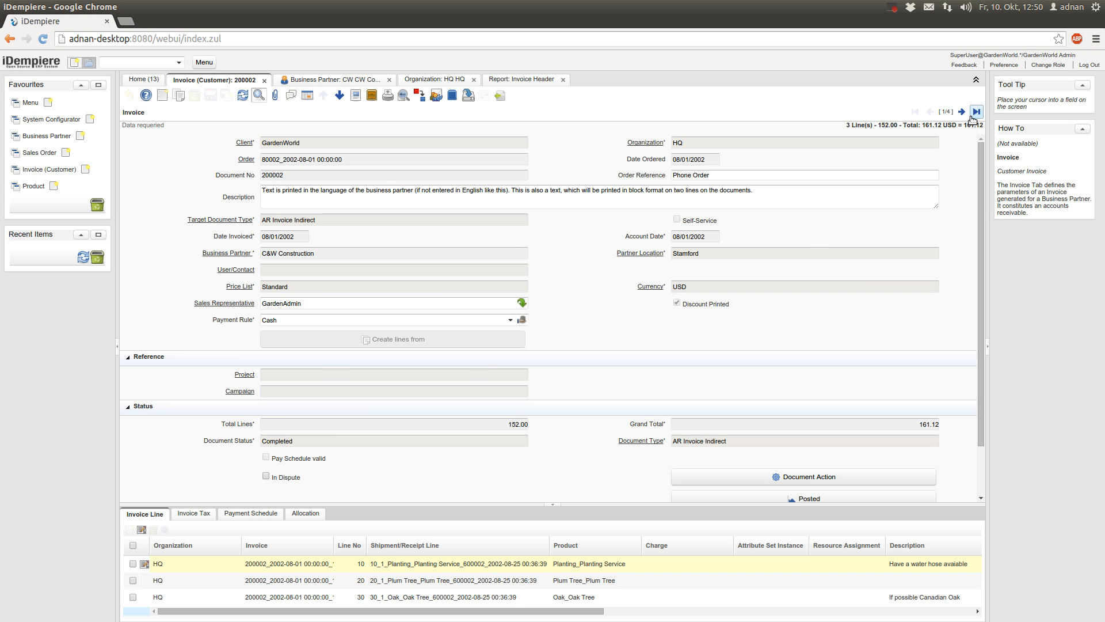
click(946, 112)
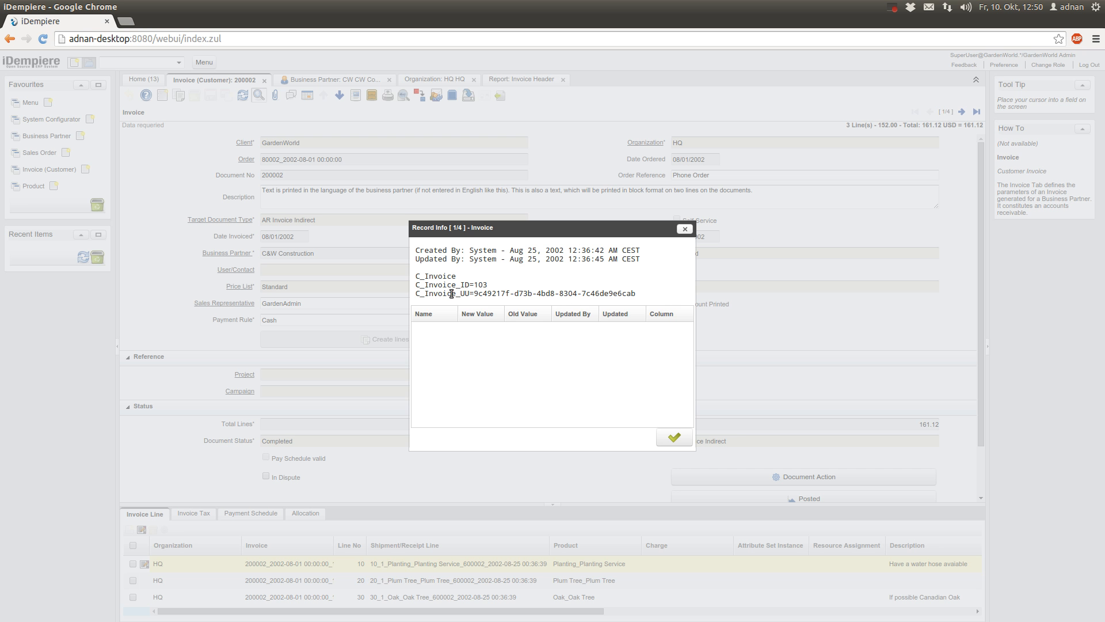
drag(474, 285, 495, 284)
click(675, 438)
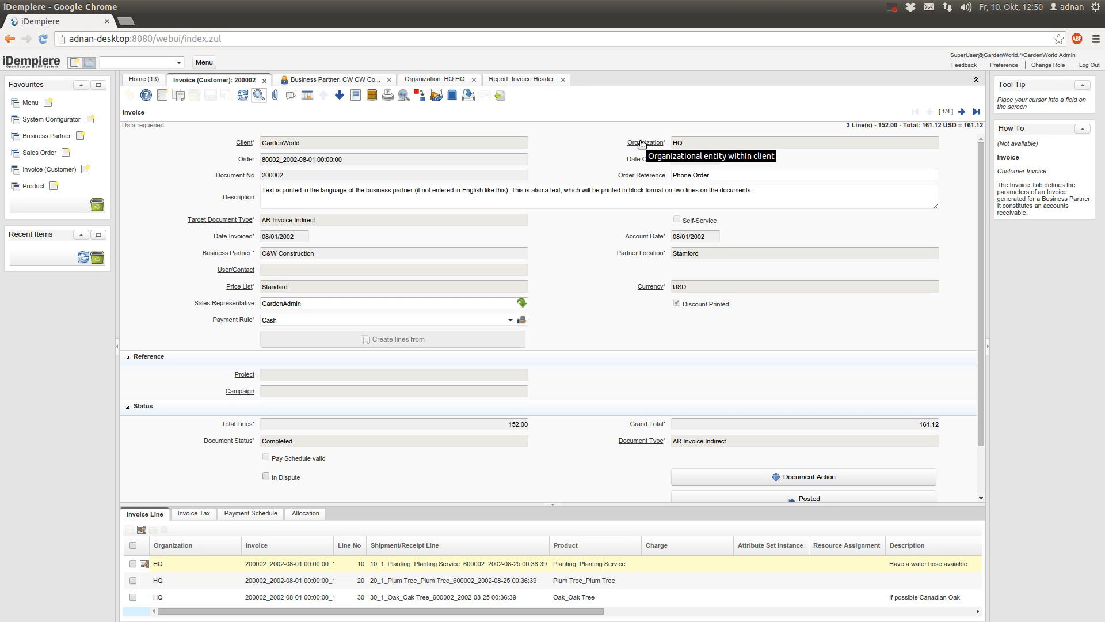
Close the Business Partner, Organization and Invoice Header tabs, then open the HQ organization
click(389, 79)
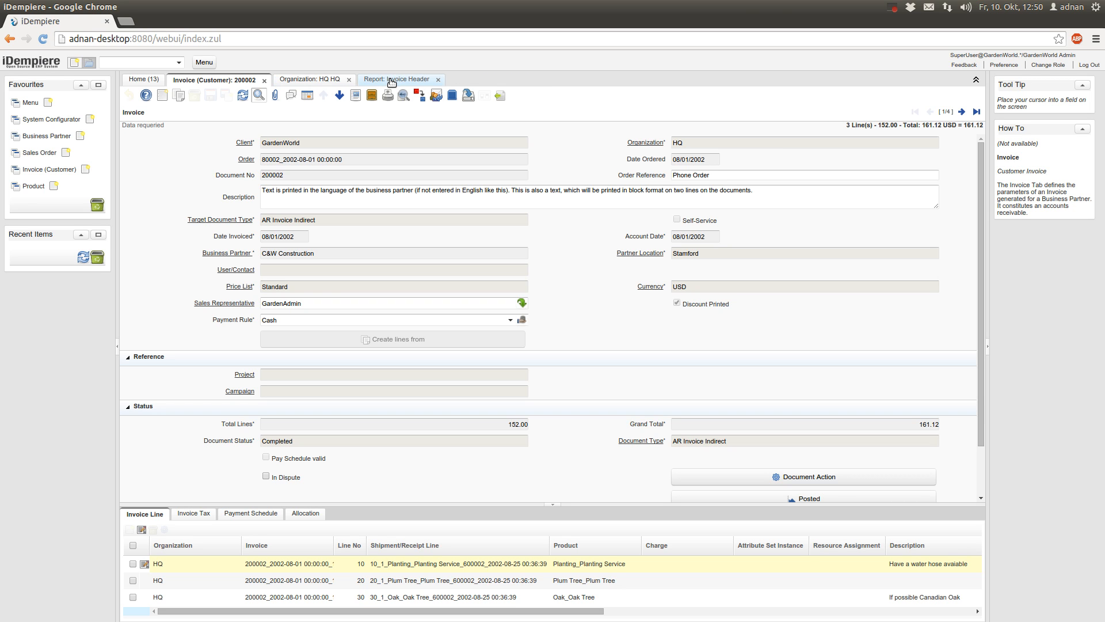
click(349, 80)
click(353, 80)
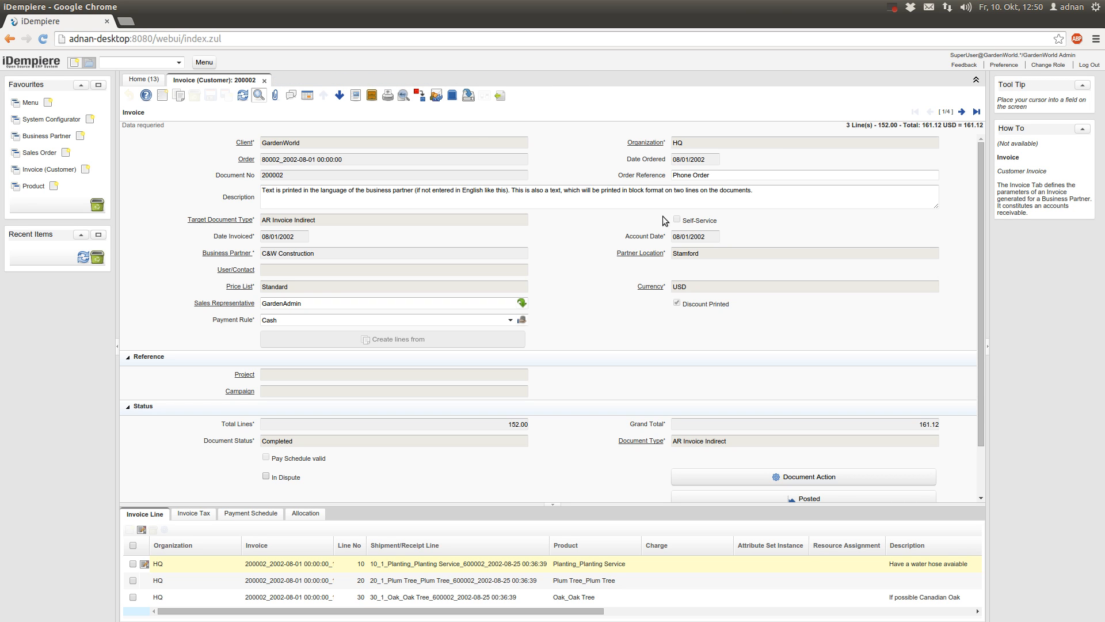
click(644, 143)
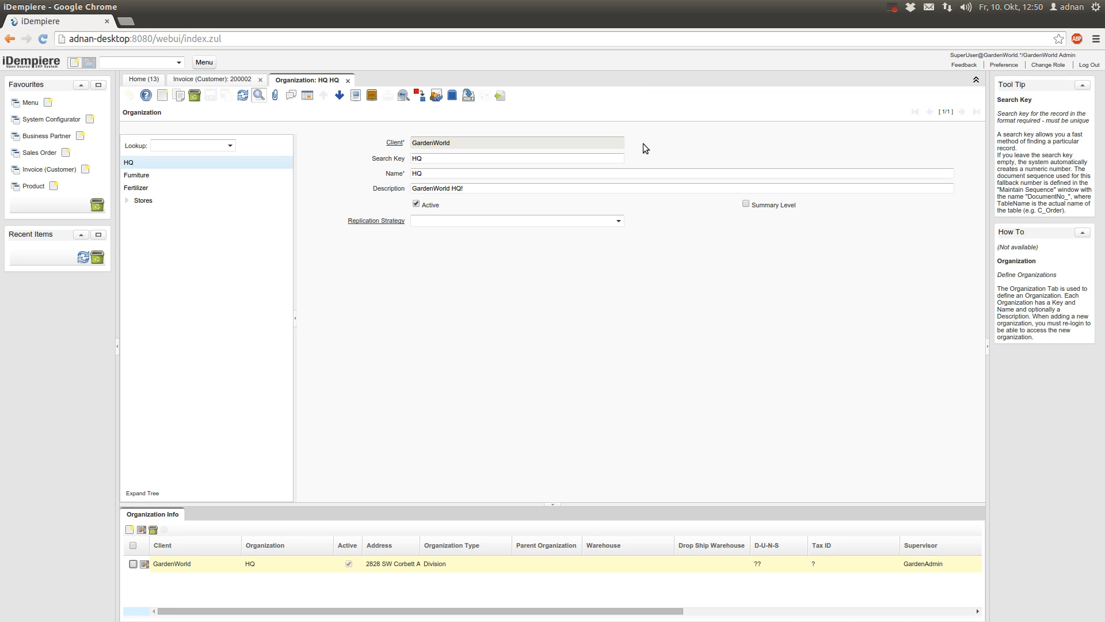
Load customLogo.png from the Bilder/Logo folder as the HQ organization's Logo image
click(175, 517)
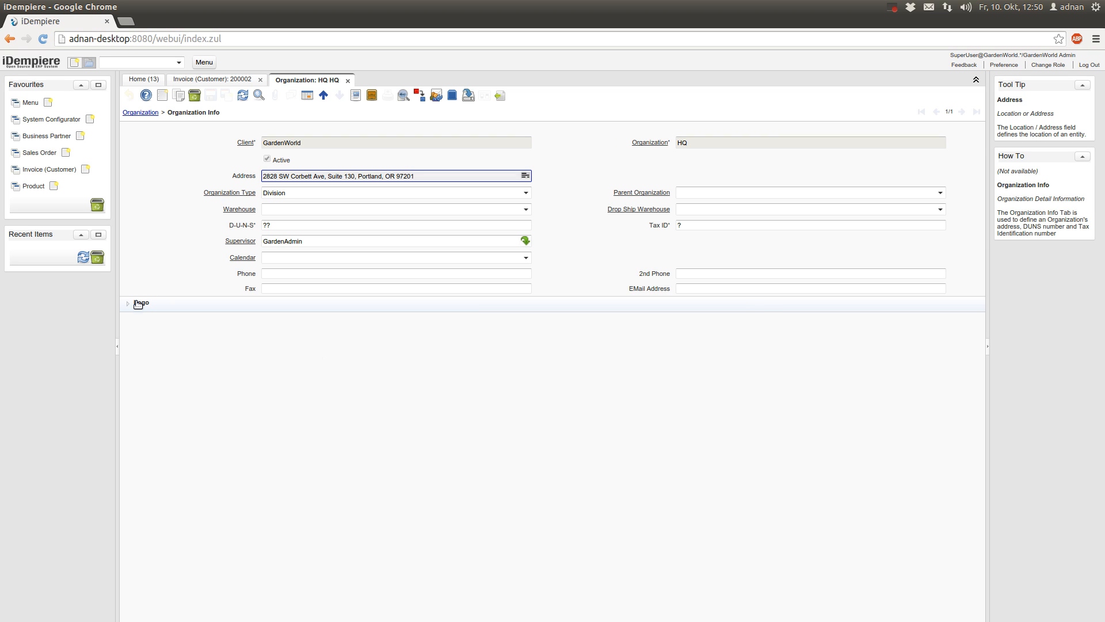
click(142, 303)
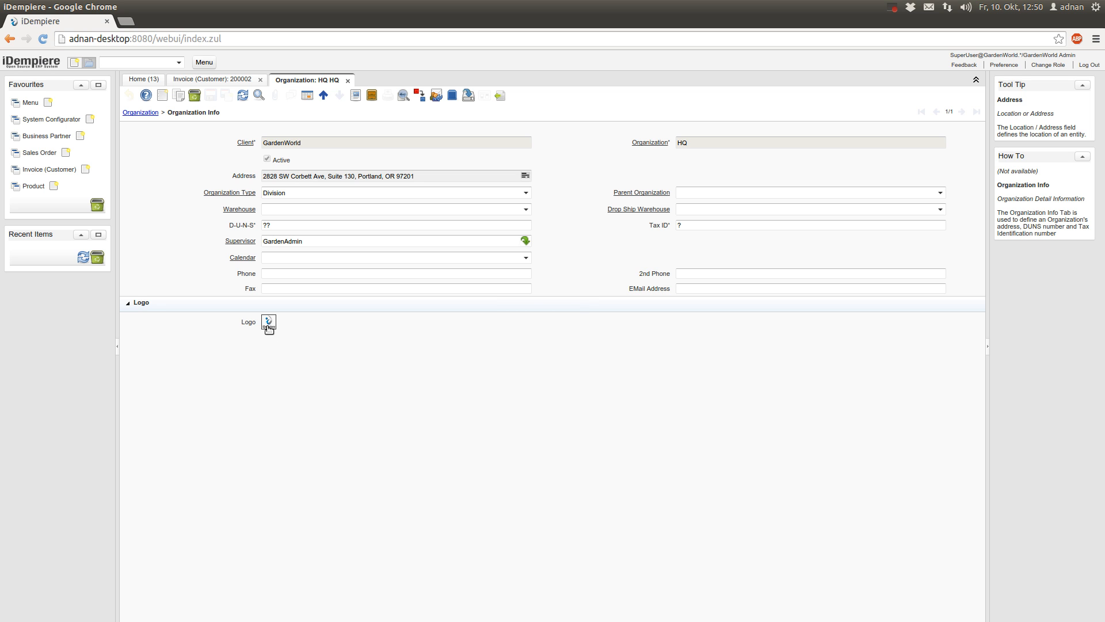
click(268, 323)
click(507, 206)
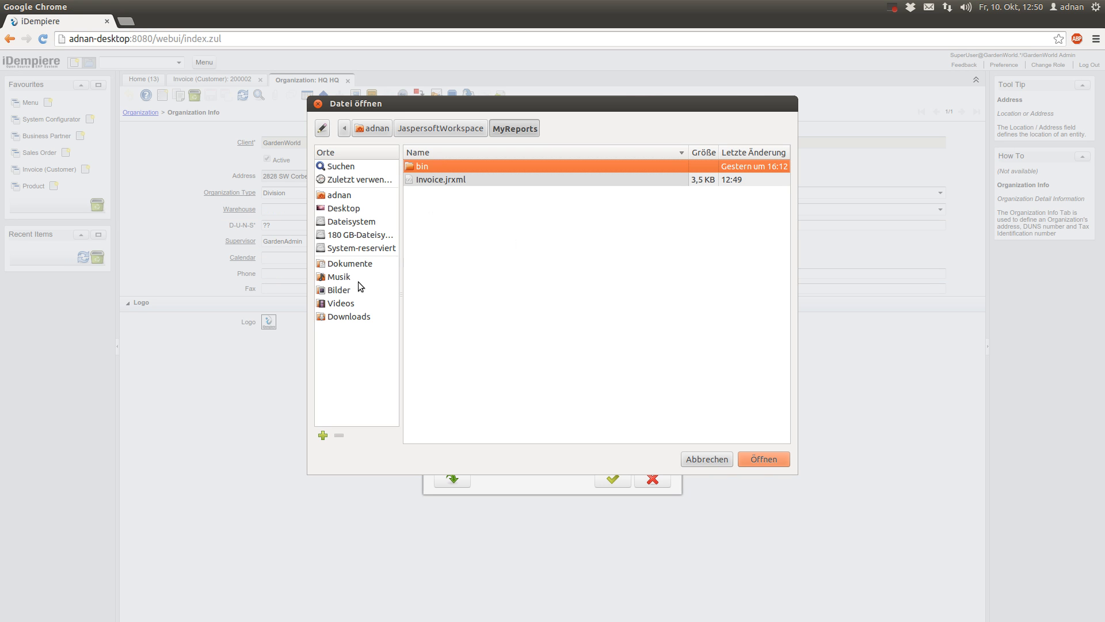
click(353, 264)
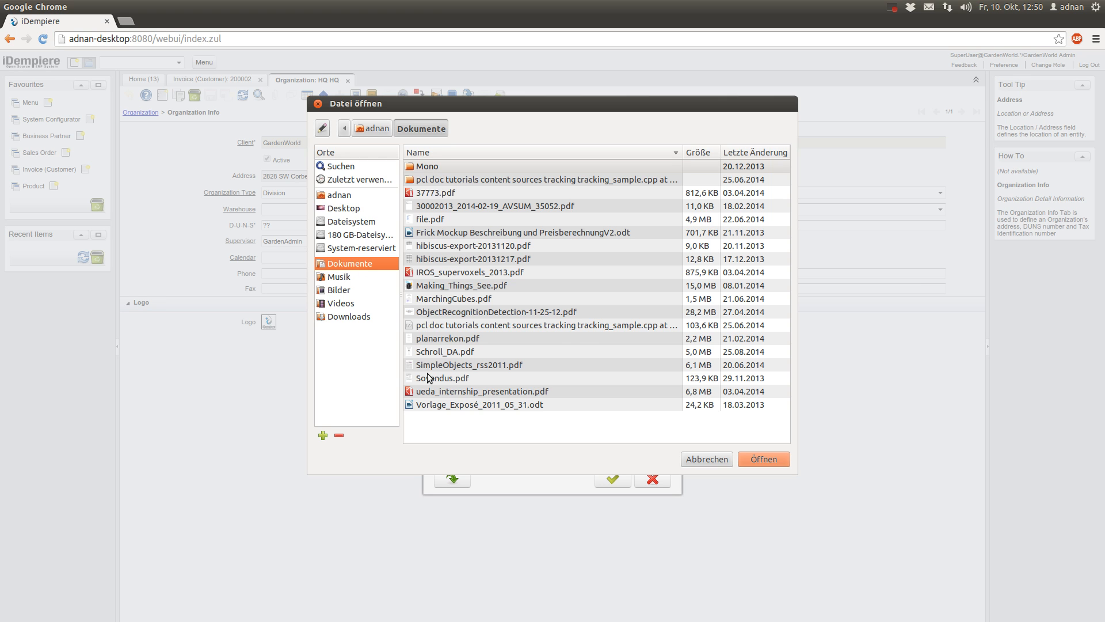
click(341, 289)
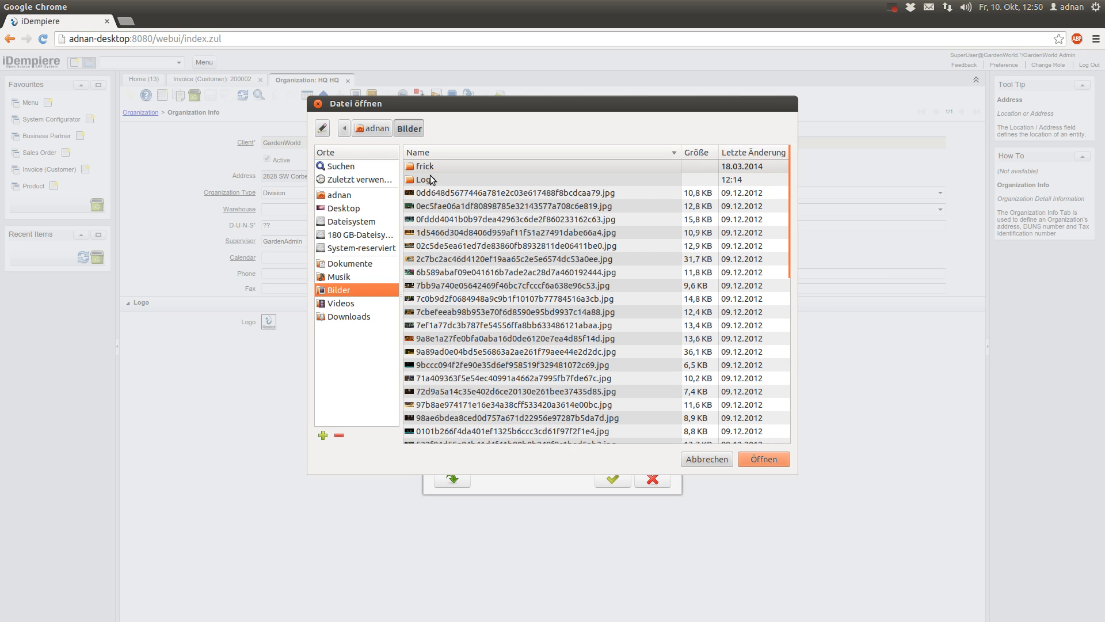
double_click(429, 179)
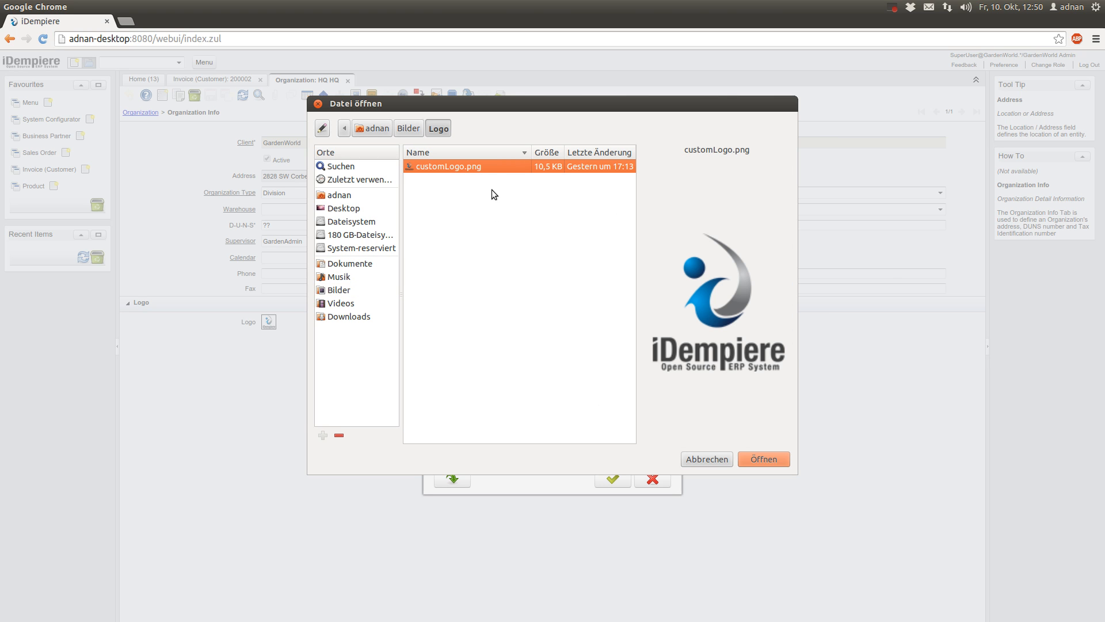
double_click(496, 167)
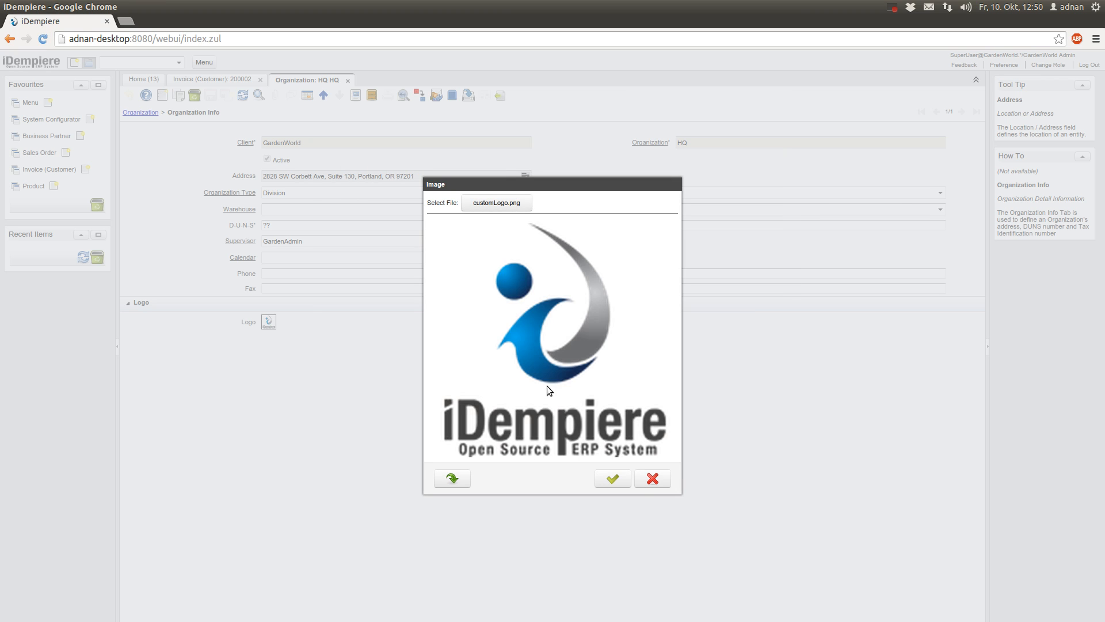
click(617, 478)
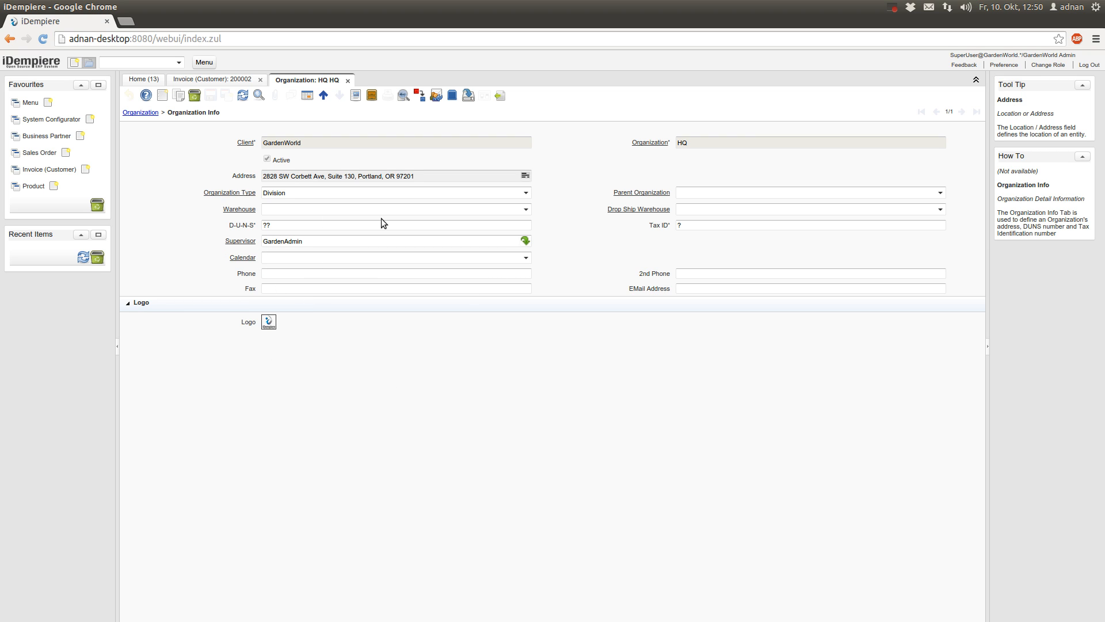
Enter the organisation's phone number and e-mail address in the HQ record
click(325, 276)
text(123456789)
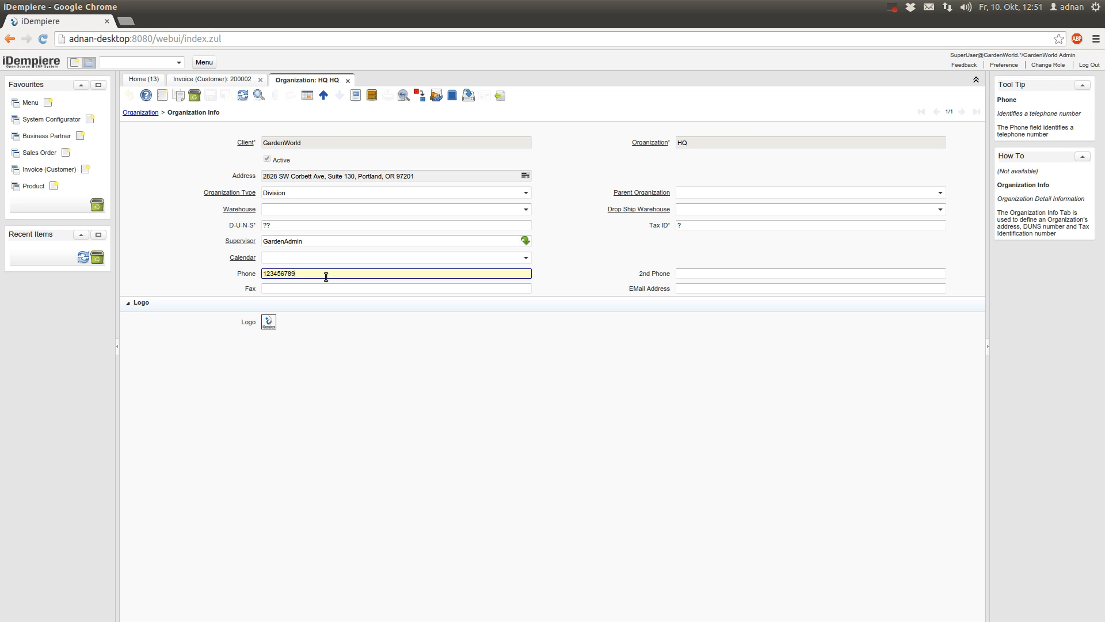
click(332, 288)
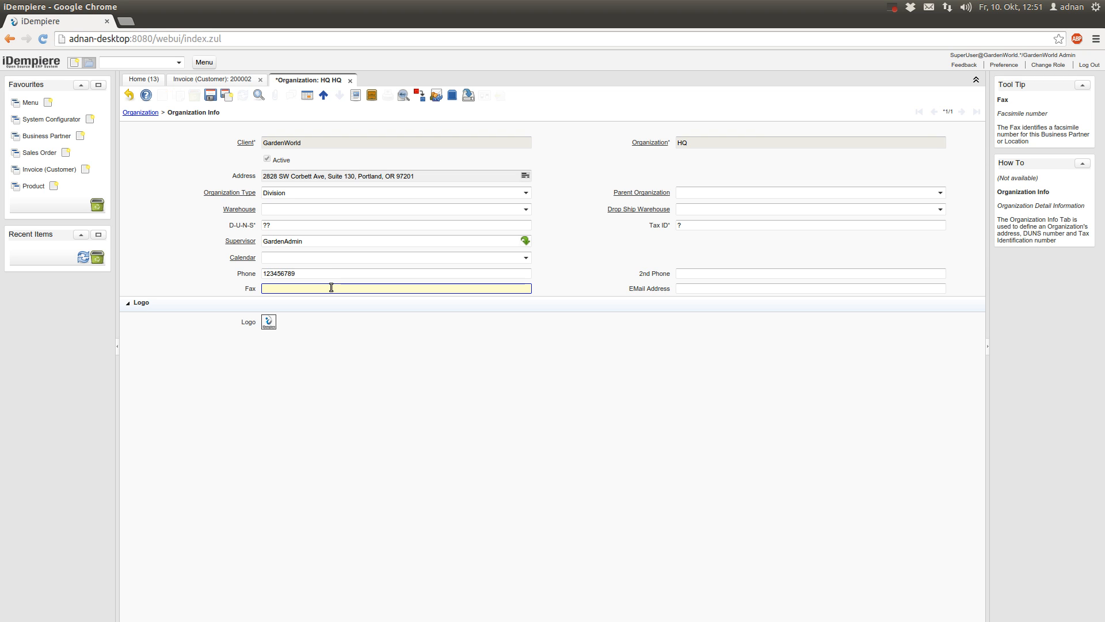
click(697, 288)
text(test)
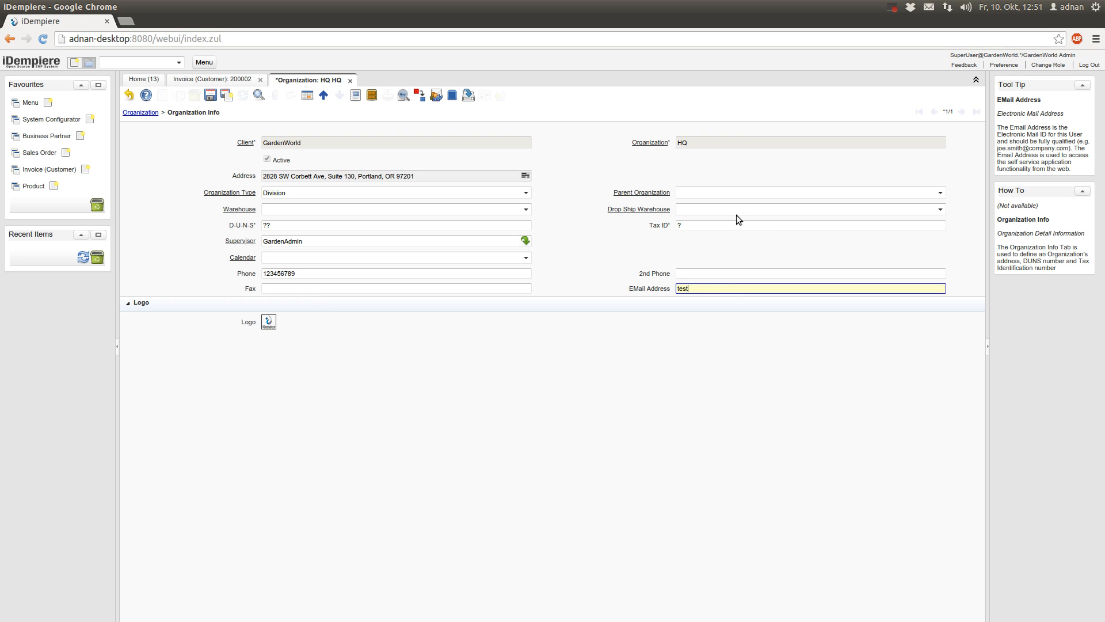
text(@mail.com)
Save the HQ organization record, verify both fields, and close it
click(210, 94)
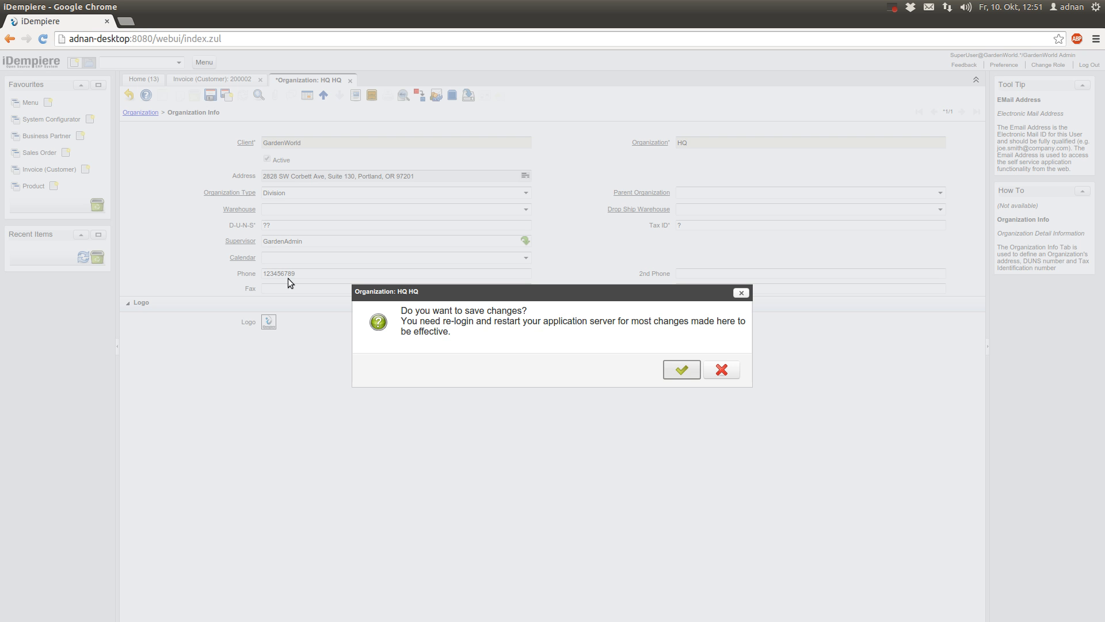
click(695, 370)
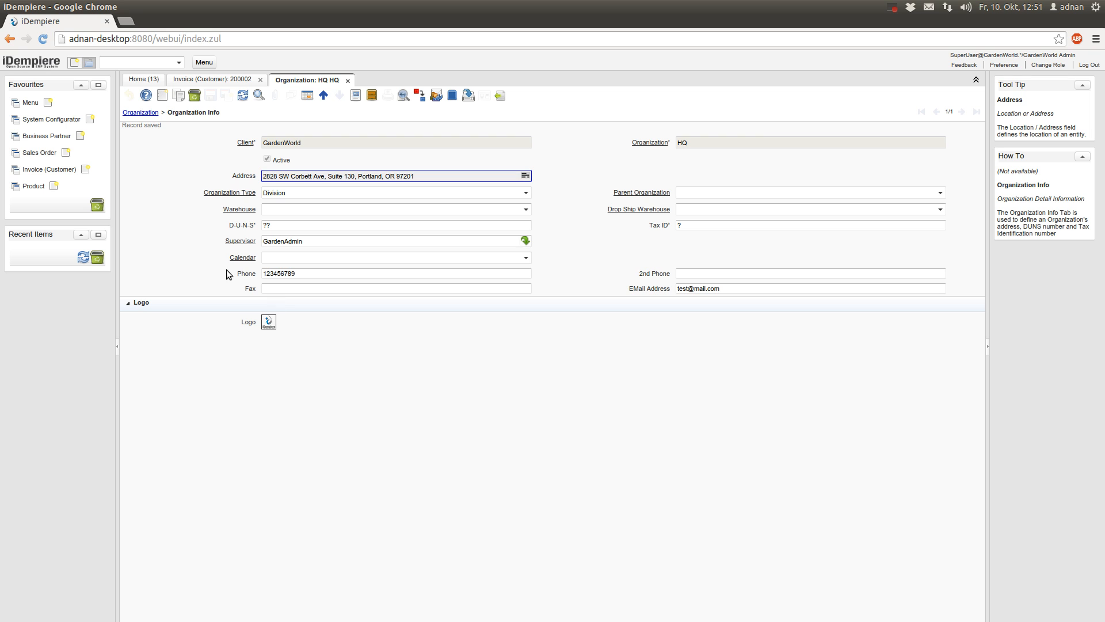
click(264, 276)
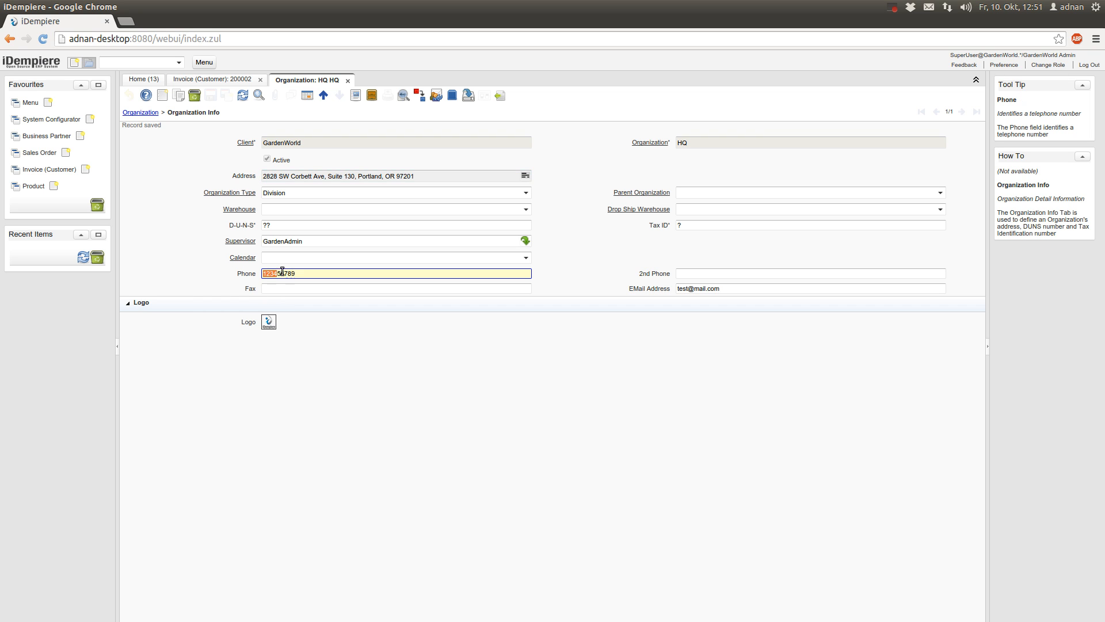
click(682, 289)
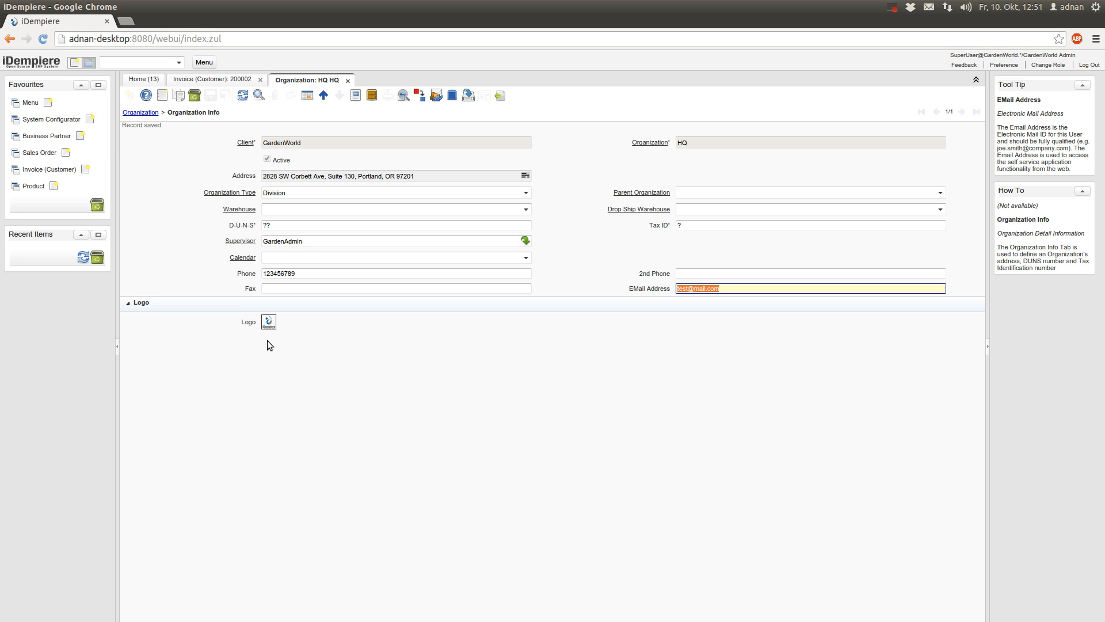
click(348, 81)
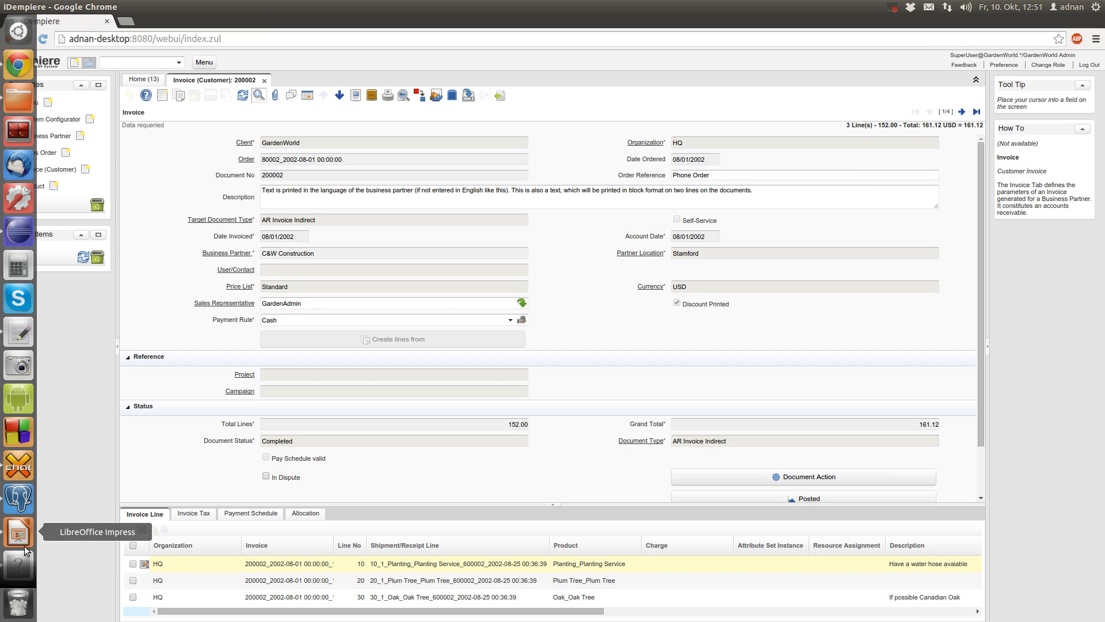
Preview the Invoice report with RECORD_ID 103, then return to the Design view
click(33, 566)
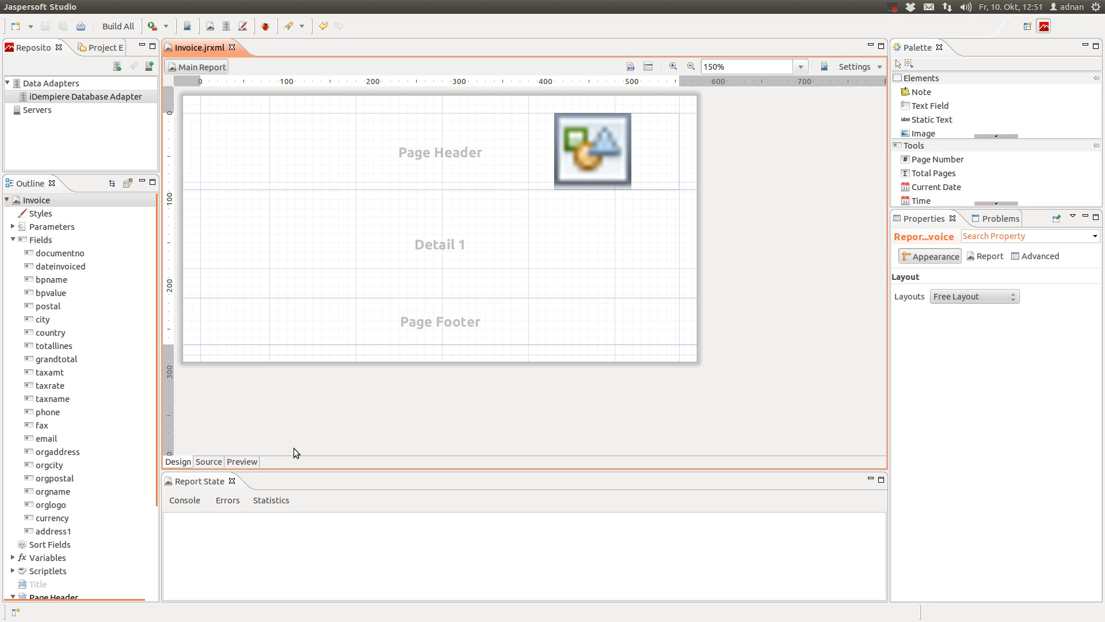
click(242, 462)
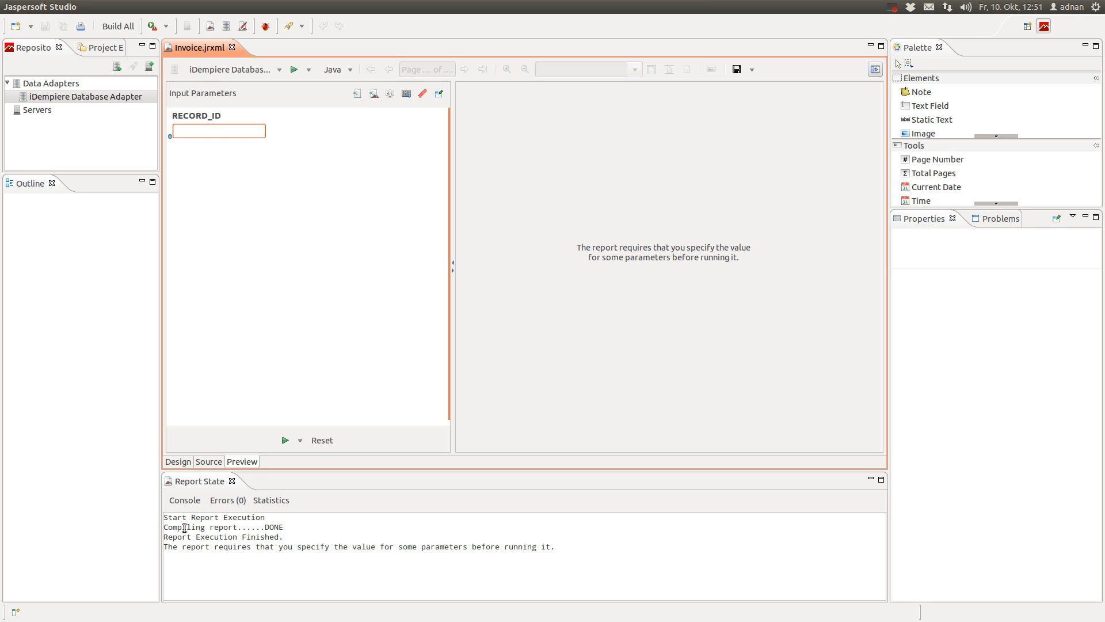
drag(193, 530, 284, 530)
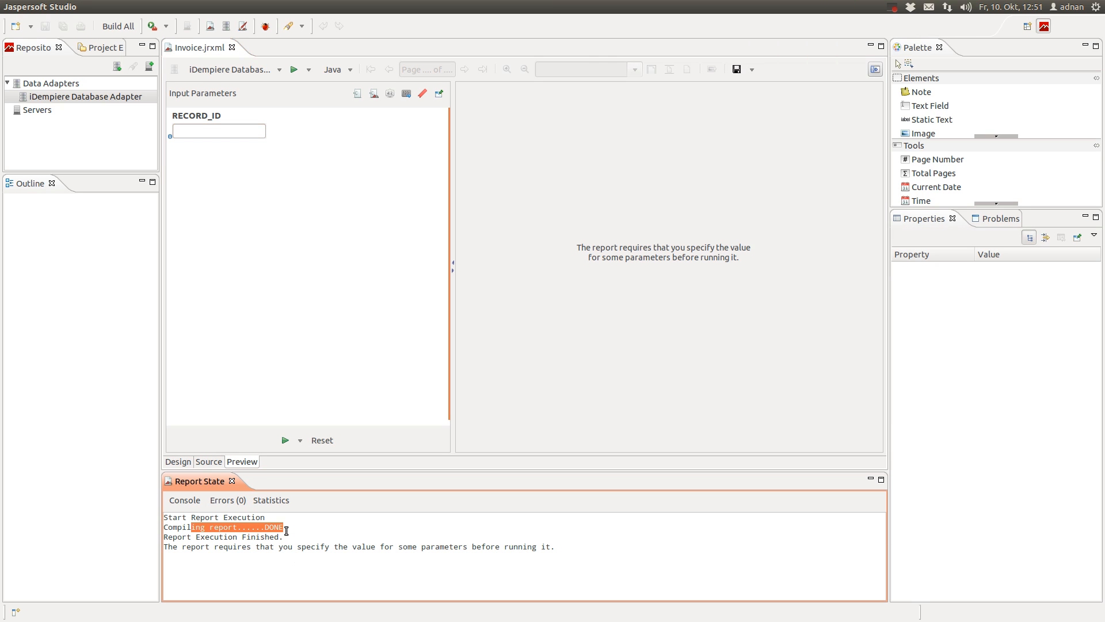
click(286, 530)
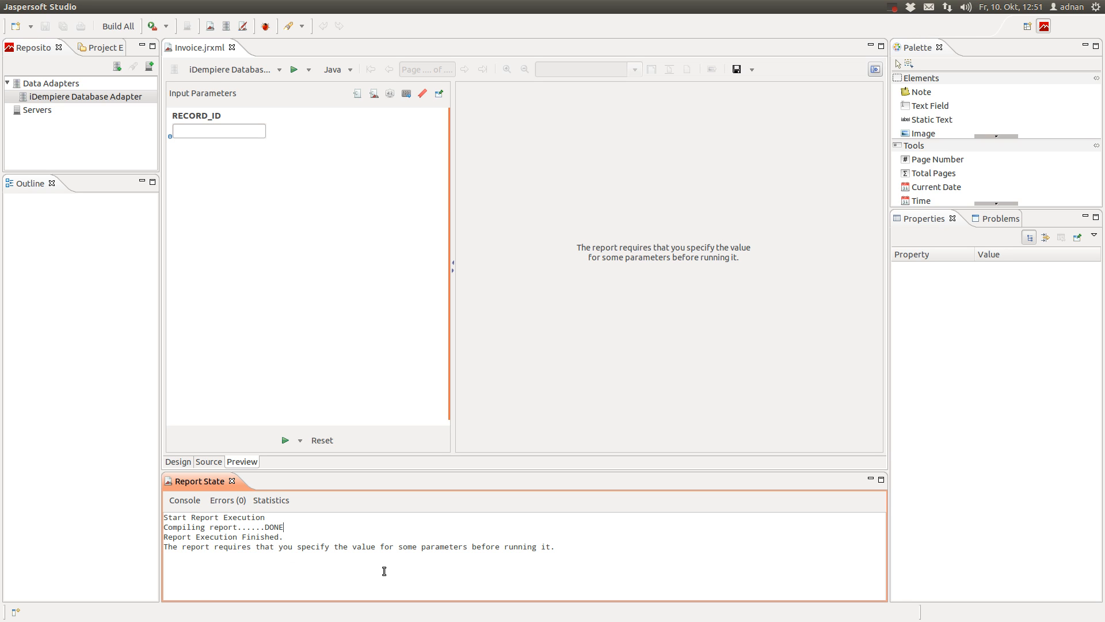
click(215, 132)
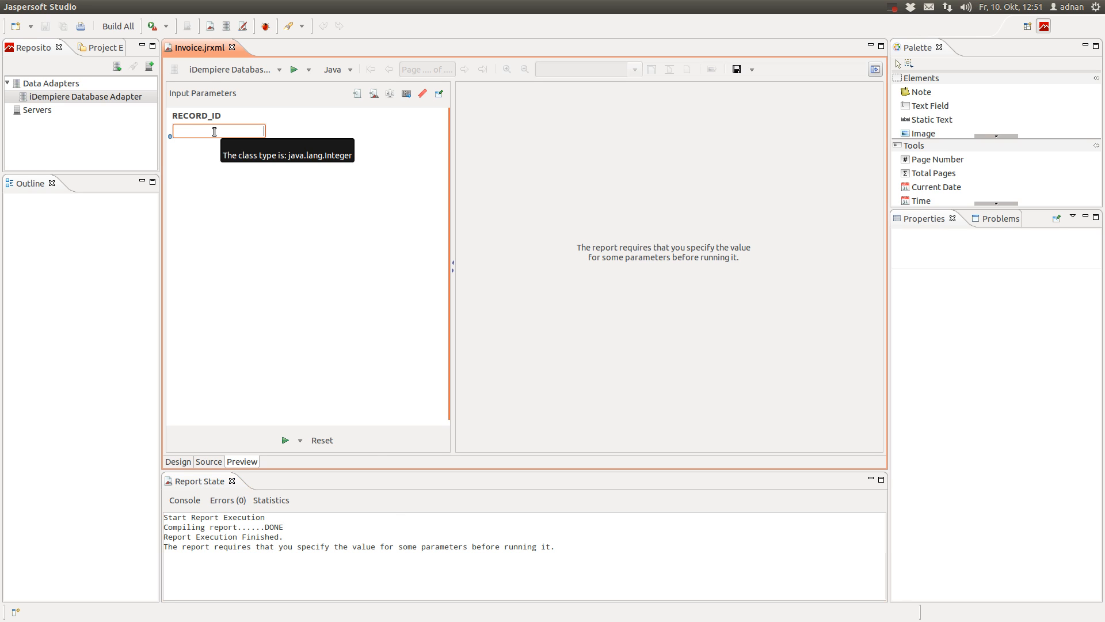
text(103)
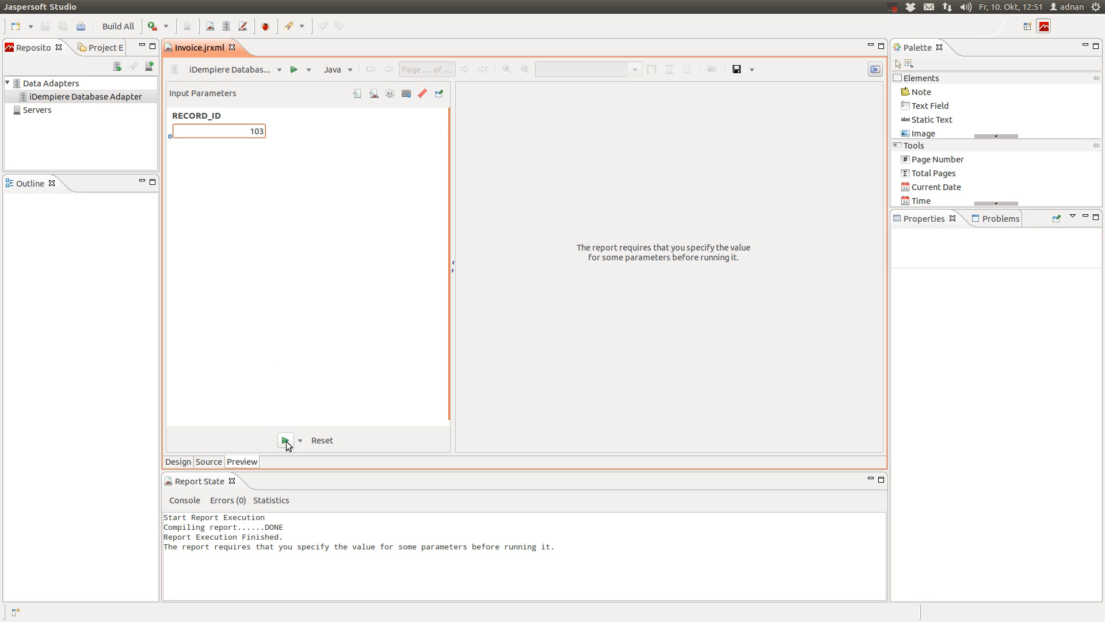
click(285, 441)
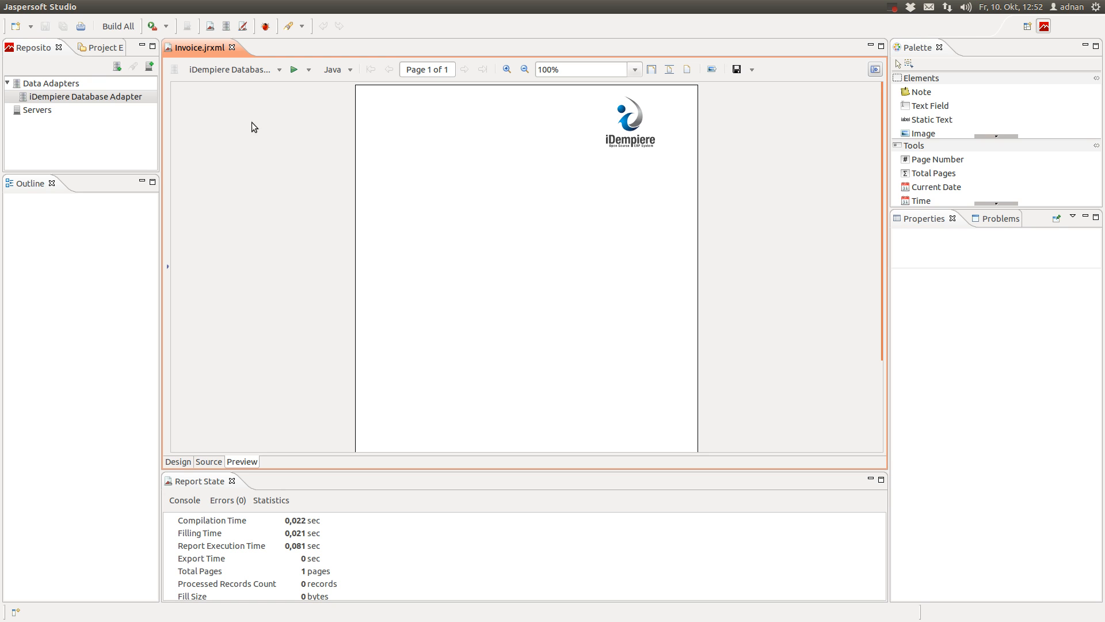
click(182, 462)
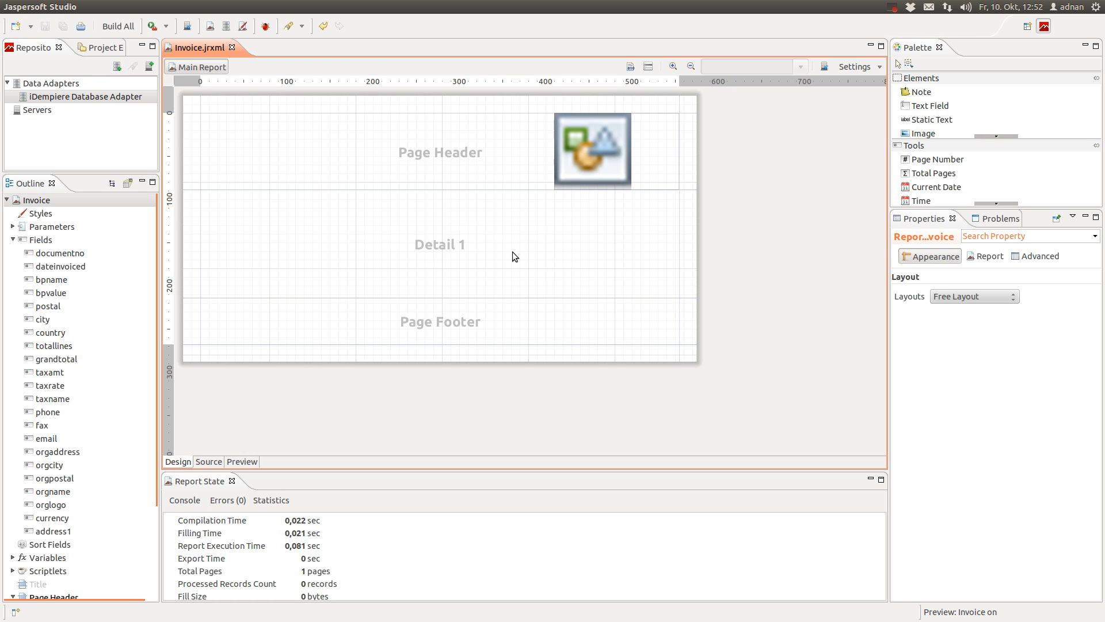
Add the bpname field to Detail 1 without its label, at the band's top-left
click(279, 247)
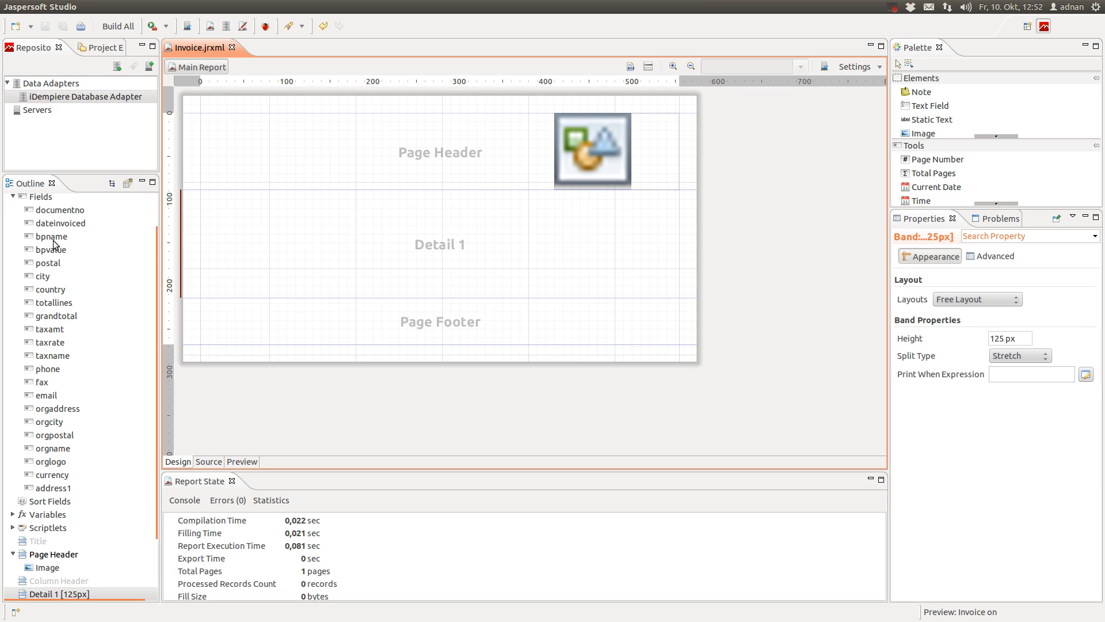
drag(47, 236, 209, 215)
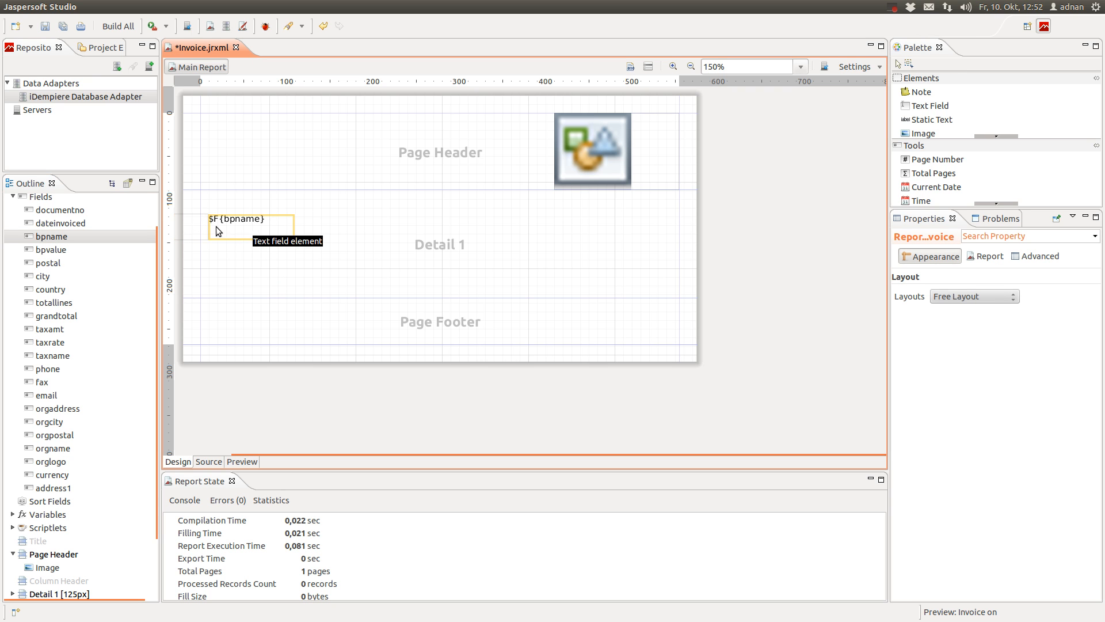
scroll(266, 264, down, 1)
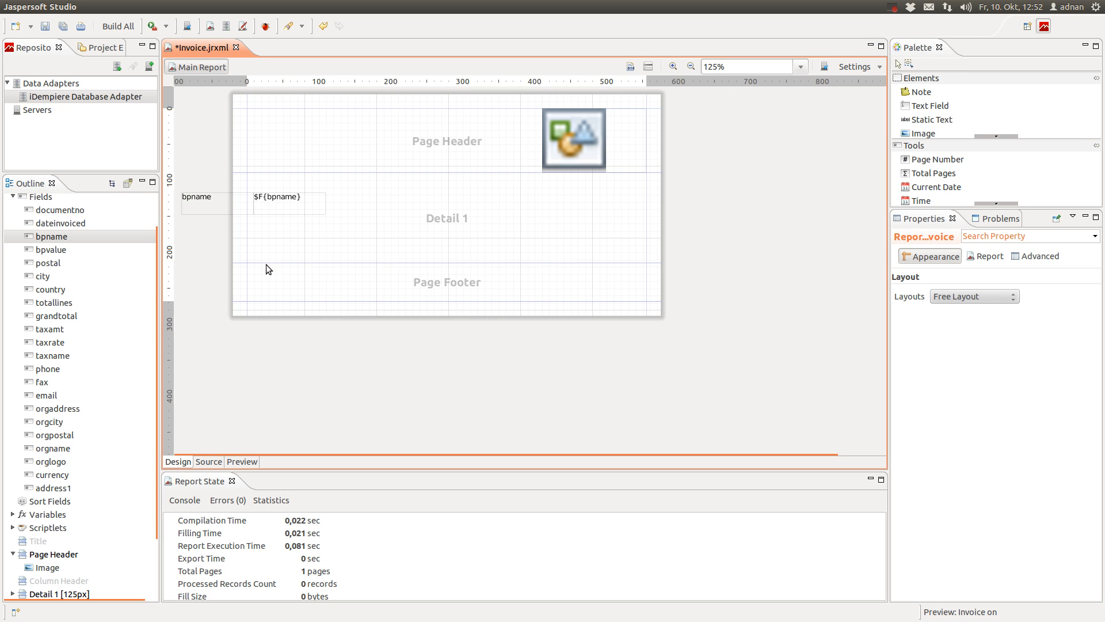
click(229, 211)
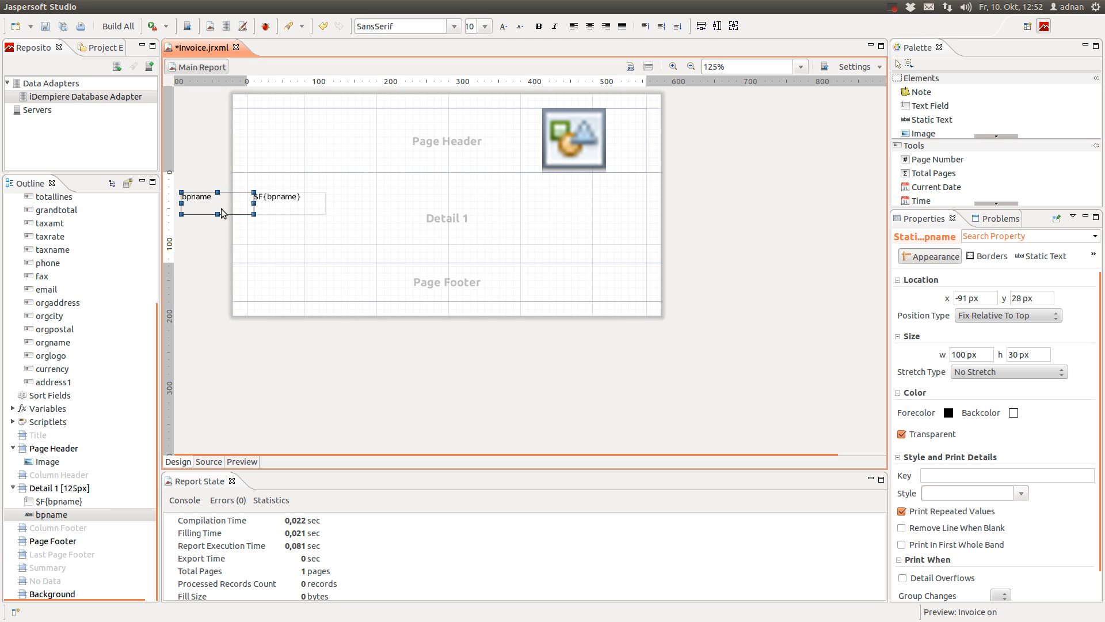
key(Delete)
mouse_move(246, 213)
mouse_down()
mouse_move(233, 196)
mouse_move(243, 195)
mouse_up()
drag(239, 192, 231, 199)
Check the $F{bpname} expression and set the field's height to 15 px
double_click(227, 192)
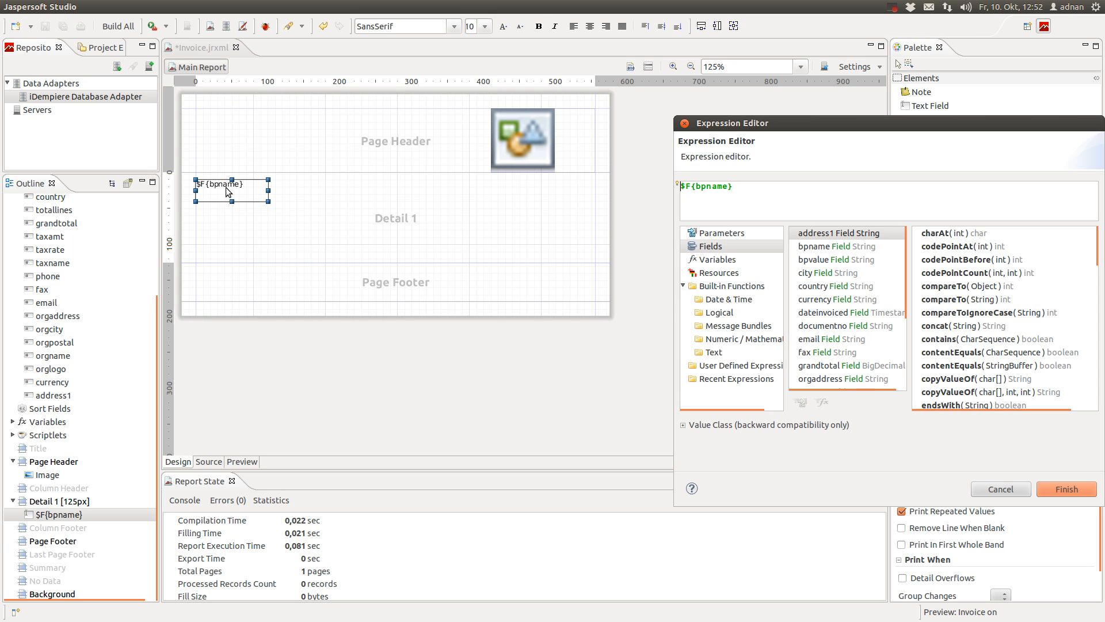
drag(786, 127, 480, 92)
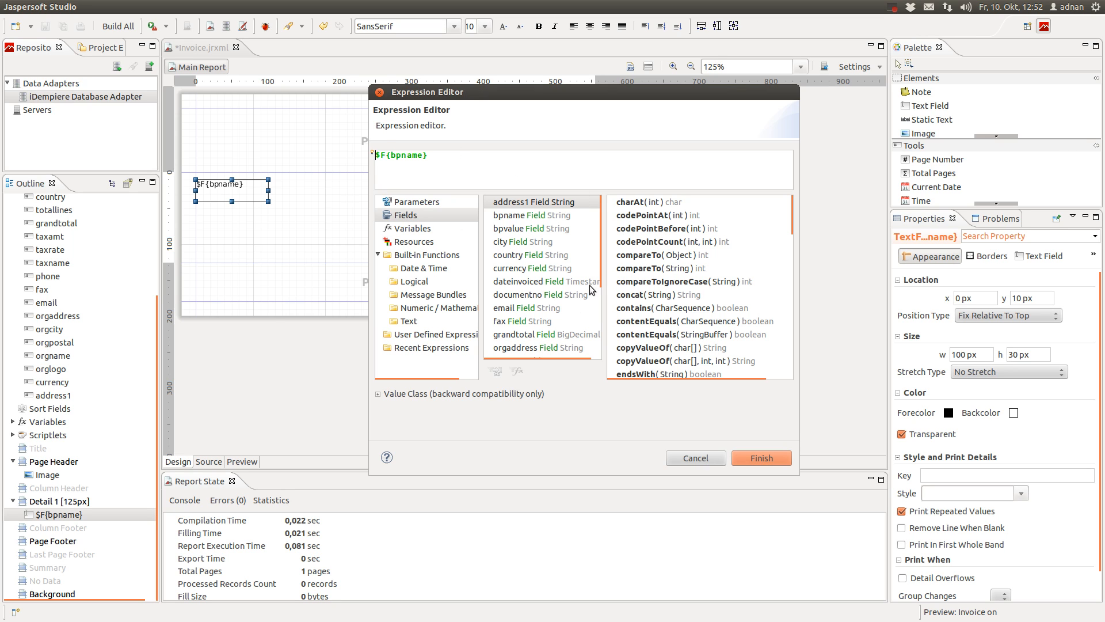
click(775, 457)
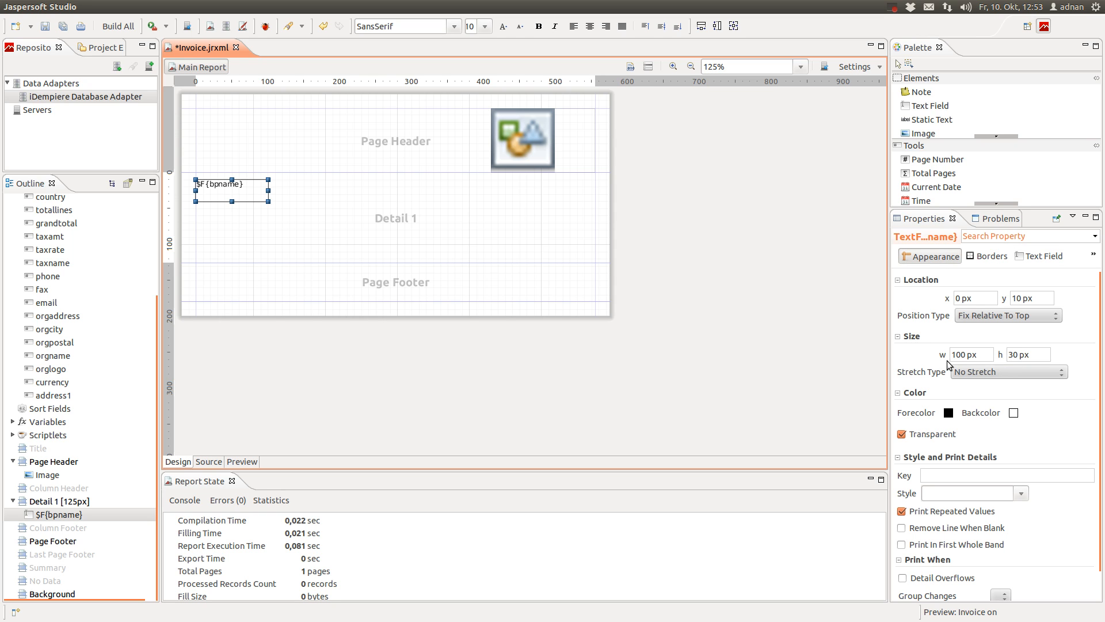
double_click(1009, 354)
text(15)
click(977, 355)
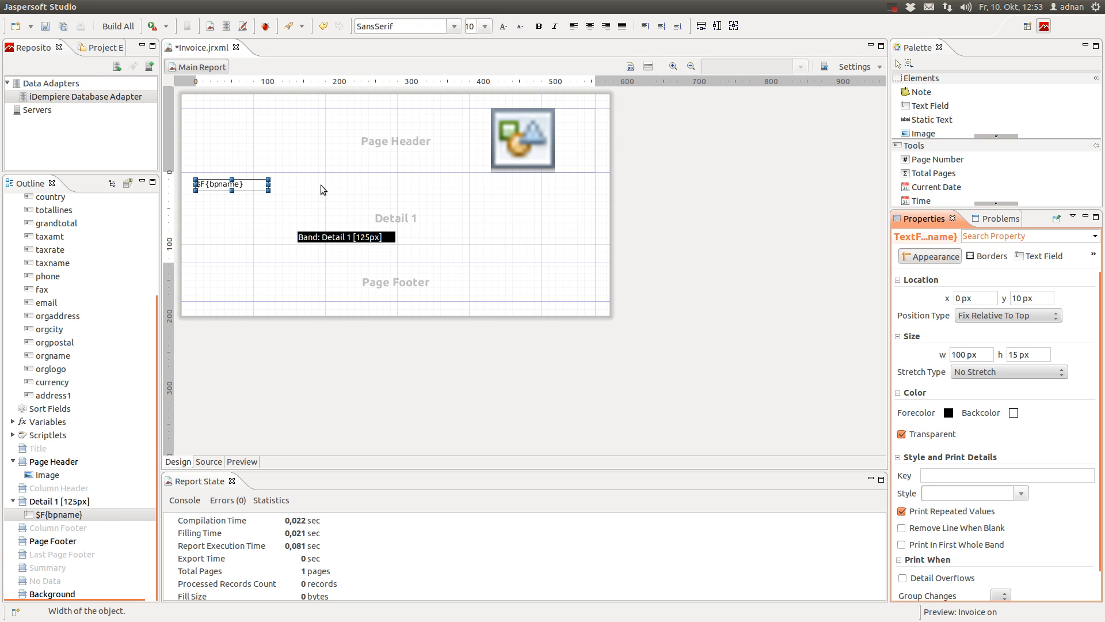
scroll(85, 294, up, 1)
scroll(85, 290, up, 2)
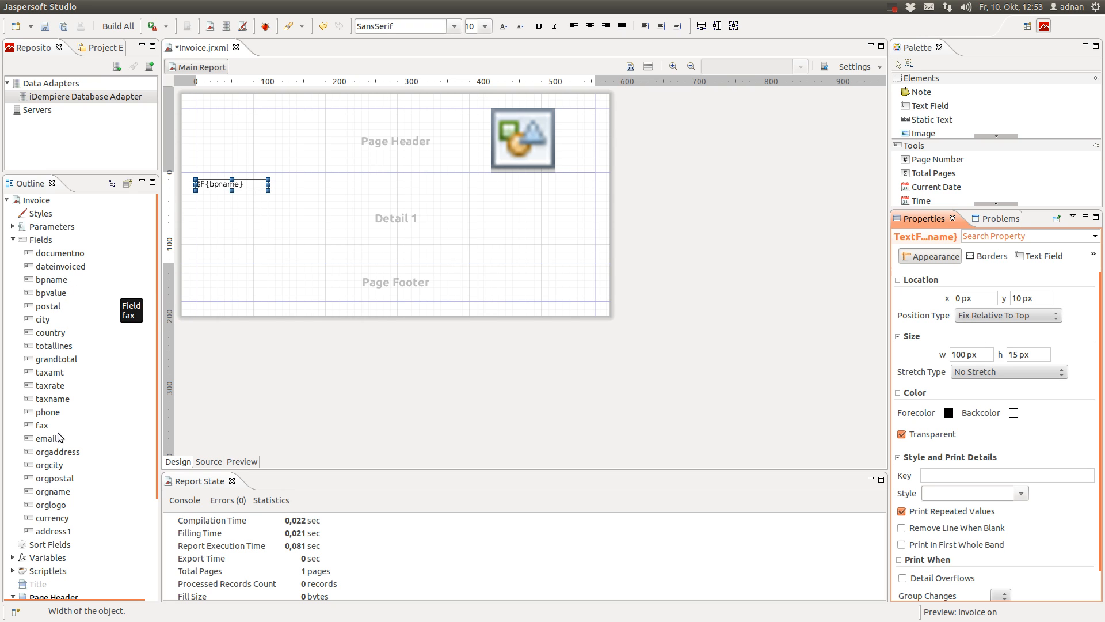
Add the address1 field without its label under bpname, 15 px high
click(67, 453)
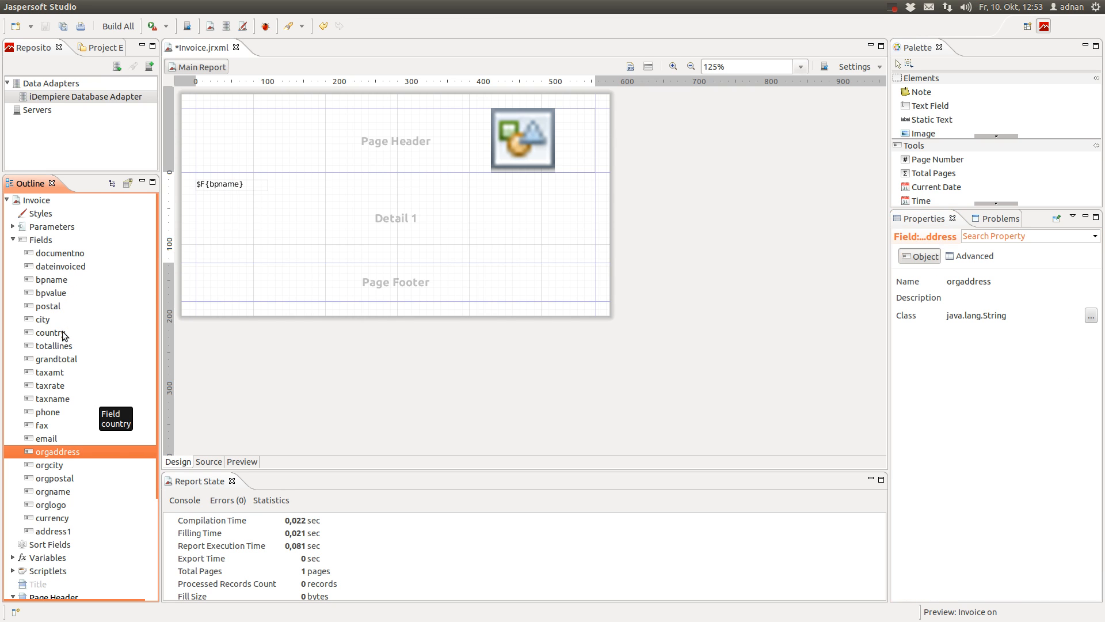
click(53, 530)
drag(53, 531, 229, 206)
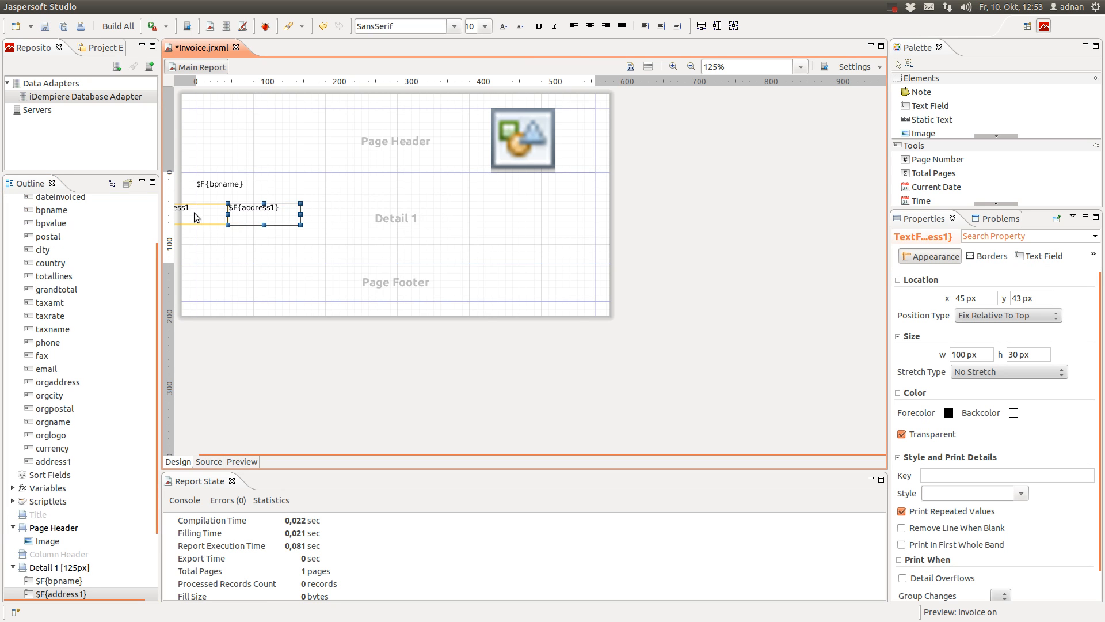
key(Delete)
drag(238, 210, 221, 200)
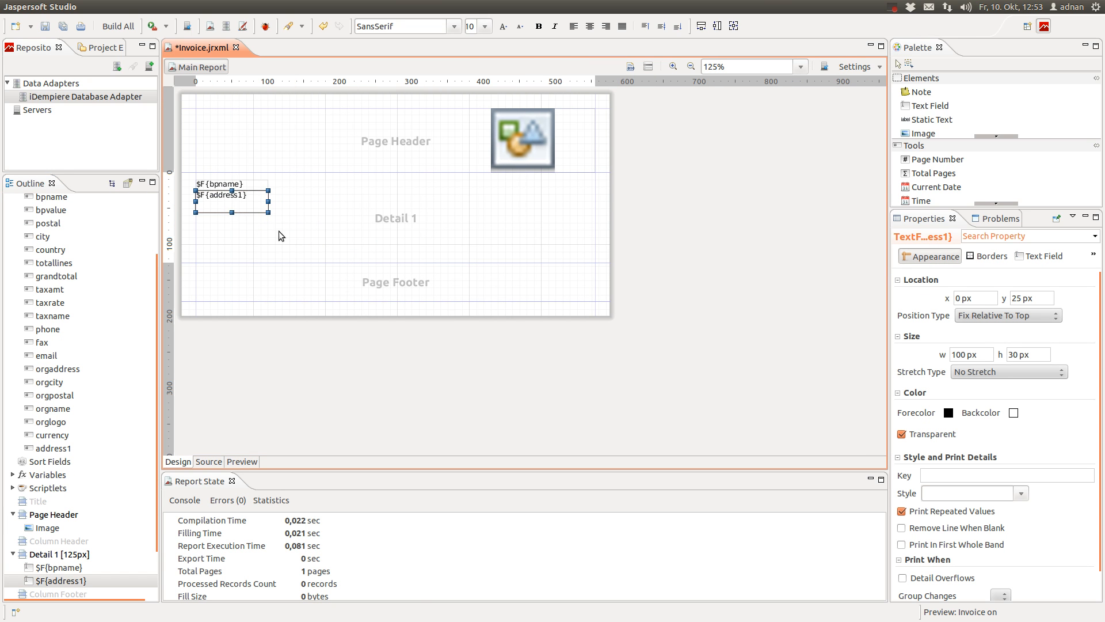
double_click(1016, 354)
text(15)
click(954, 354)
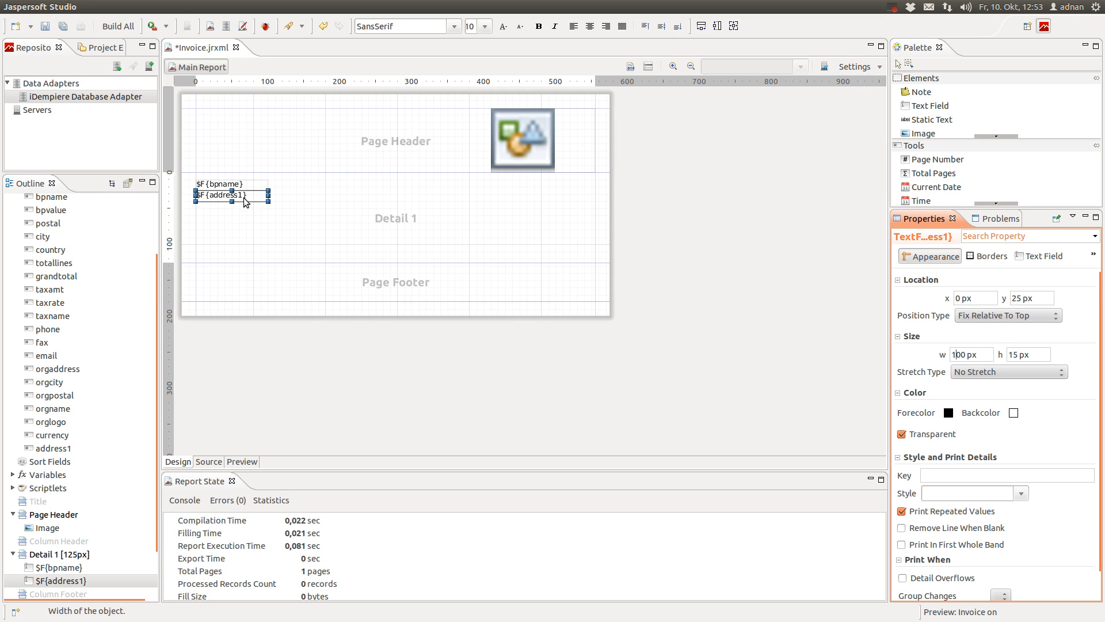
Widen the bpname and address1 fields to 210 px
click(234, 185)
drag(262, 183, 345, 184)
click(240, 194)
drag(262, 196, 347, 195)
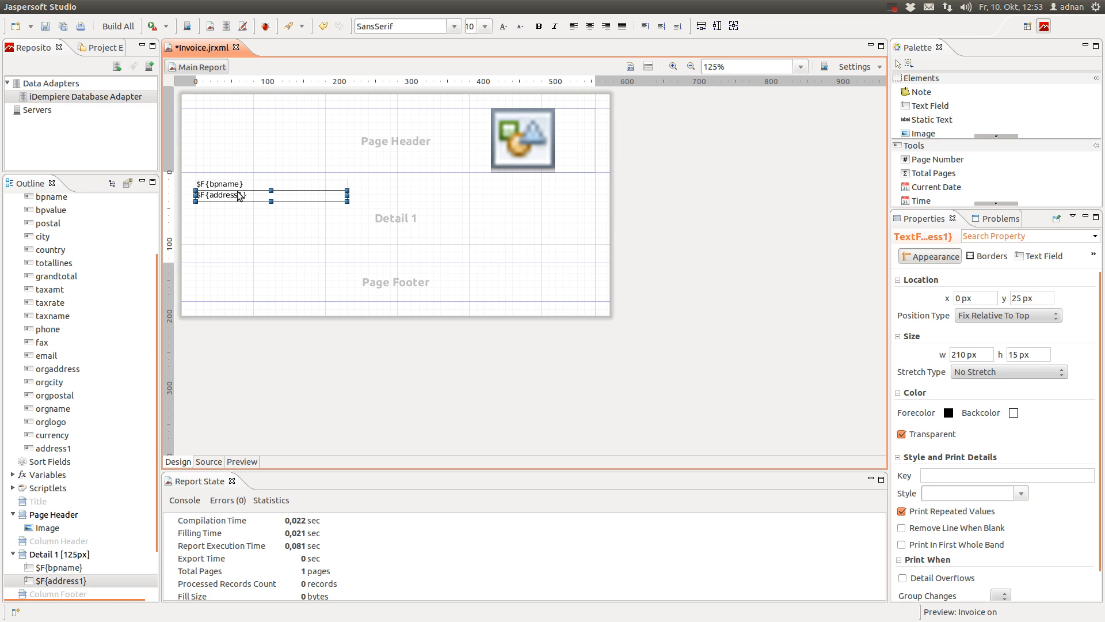
scroll(55, 429, up, 1)
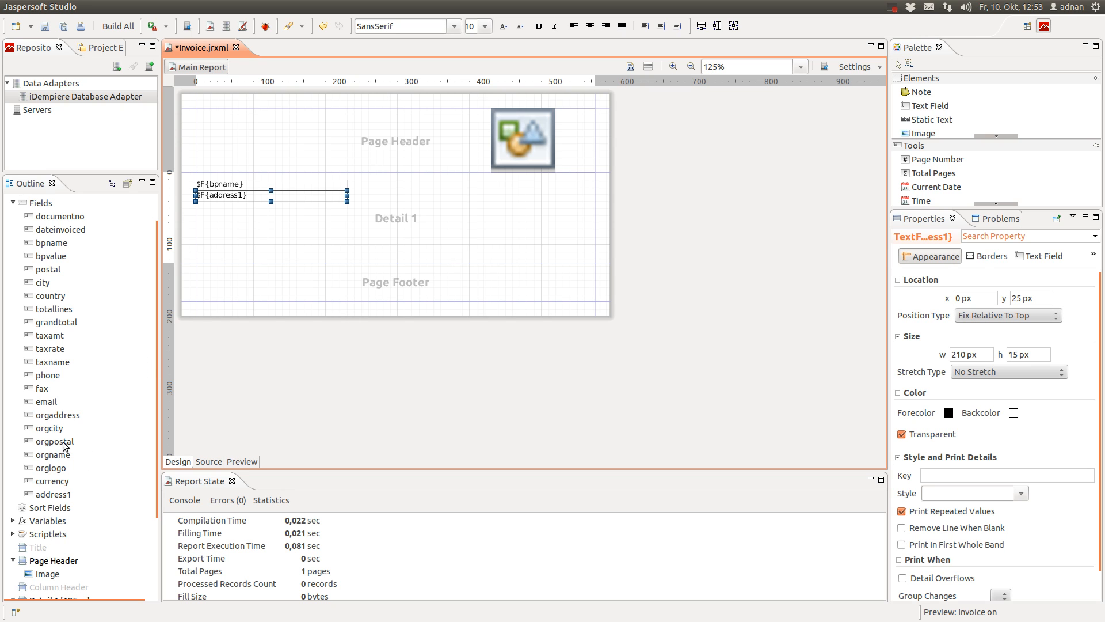
Add the postal field without its label under address1, 15 px high and 210 px wide
drag(55, 441, 86, 428)
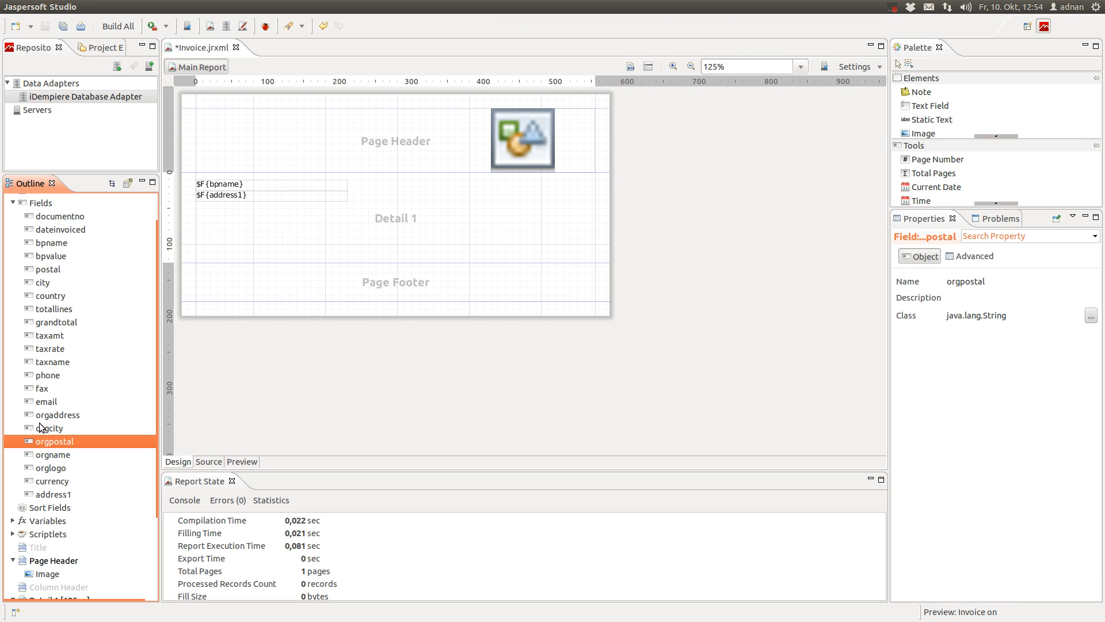
scroll(46, 327, up, 1)
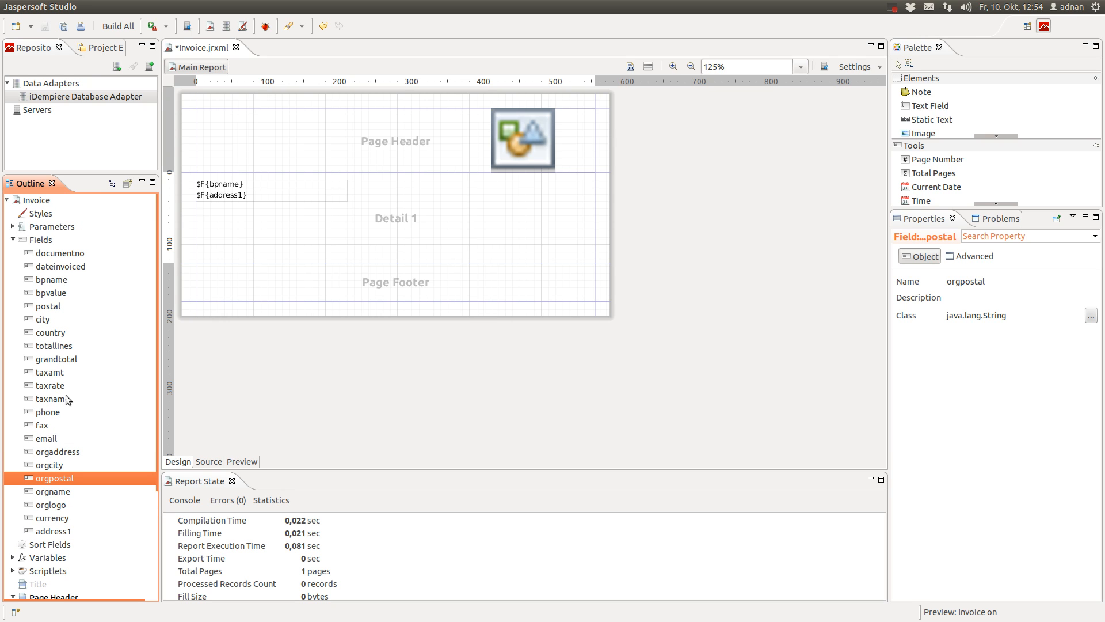
drag(55, 306, 245, 220)
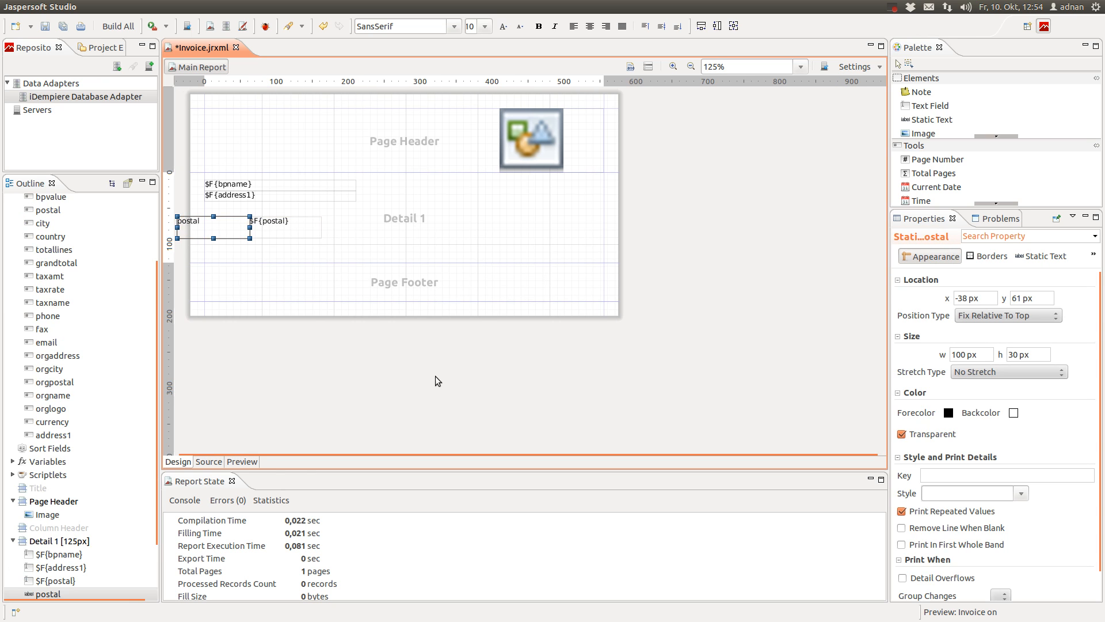
key(Delete)
drag(275, 231, 231, 217)
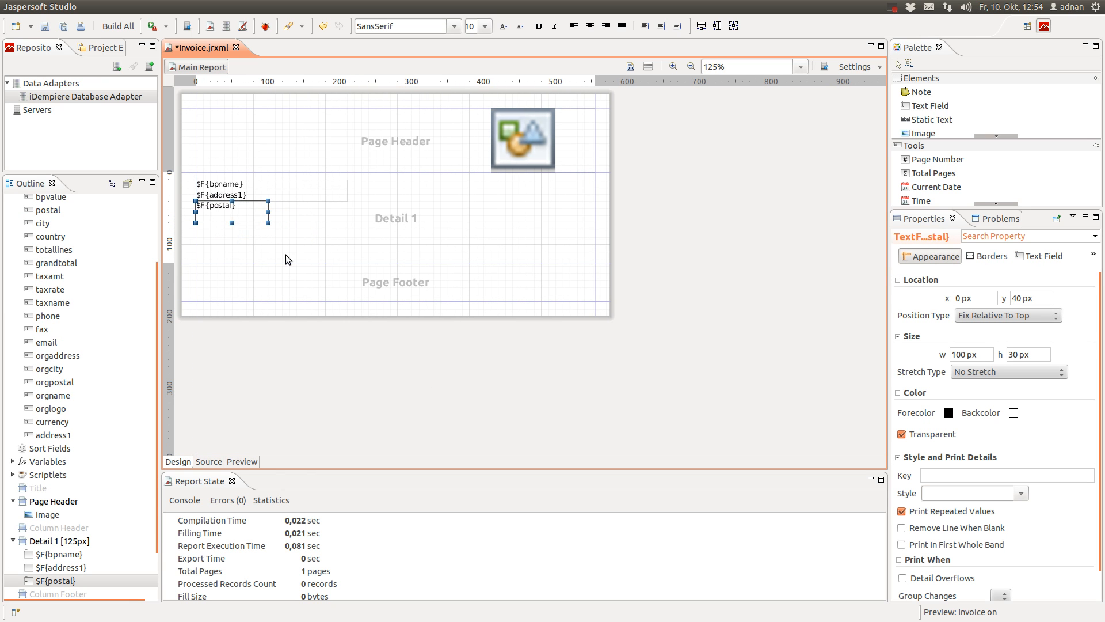
double_click(1018, 356)
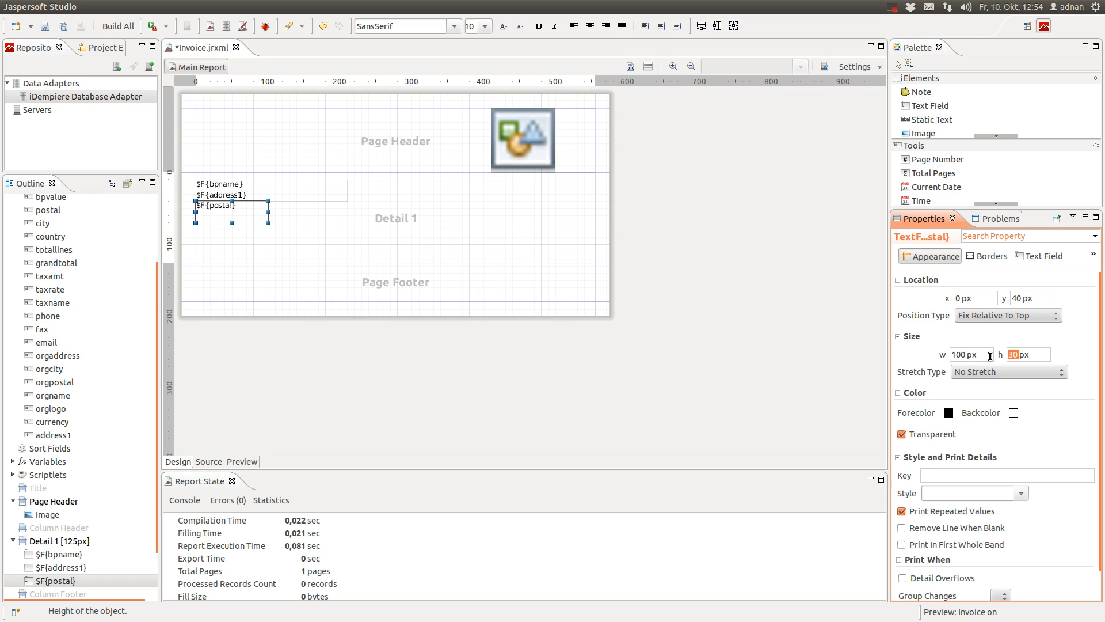
text(15)
click(989, 356)
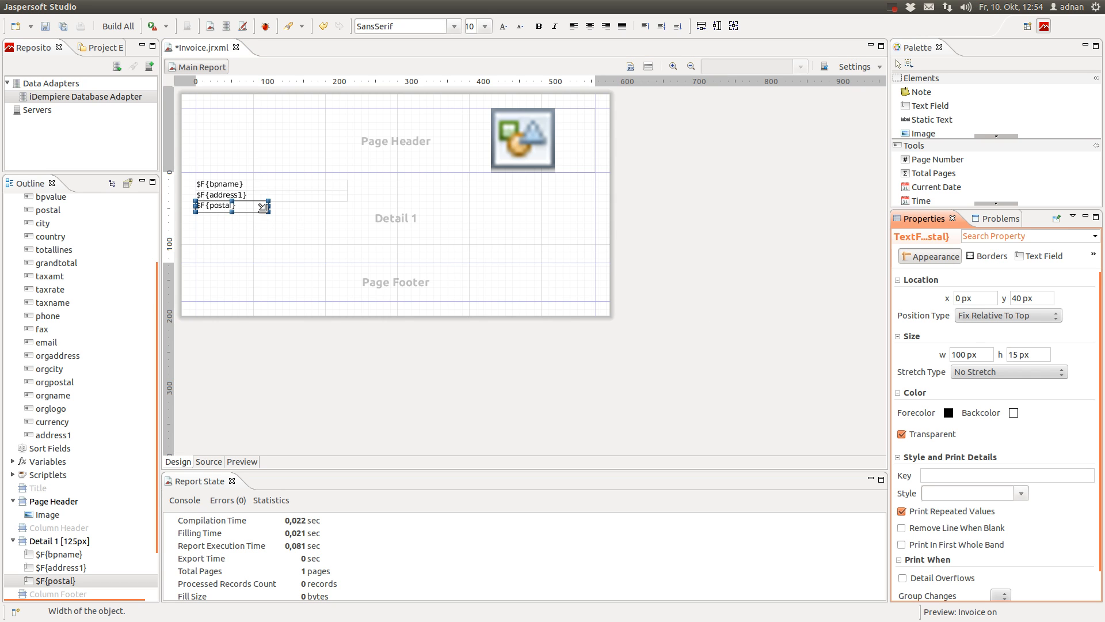
drag(267, 206, 347, 207)
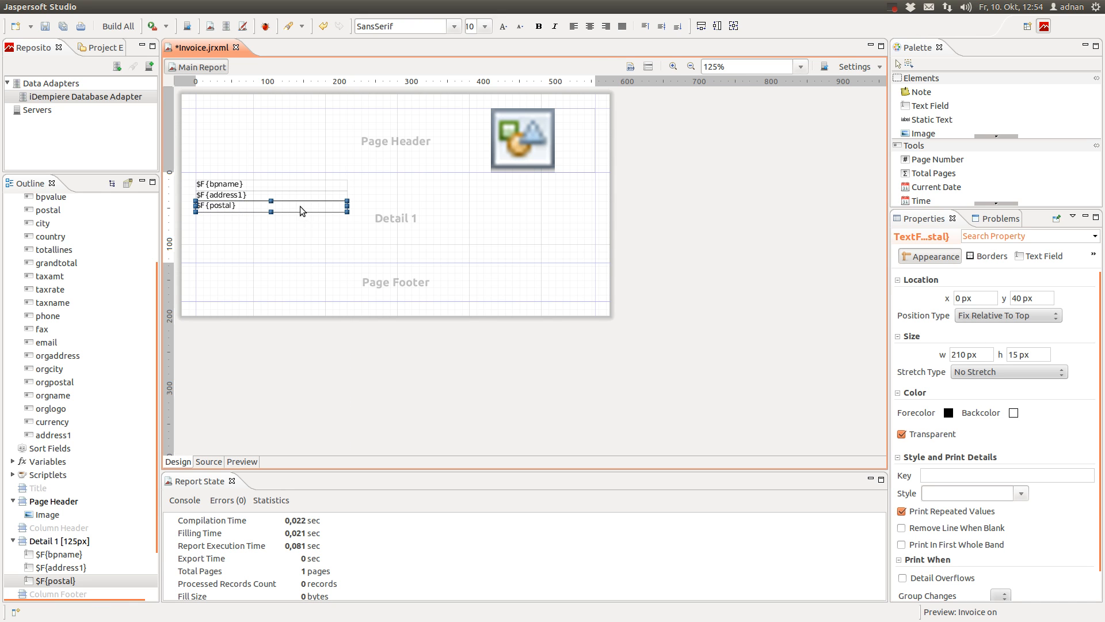
Change the postal field's expression to $F{postal} + " " + $F{city}
double_click(301, 206)
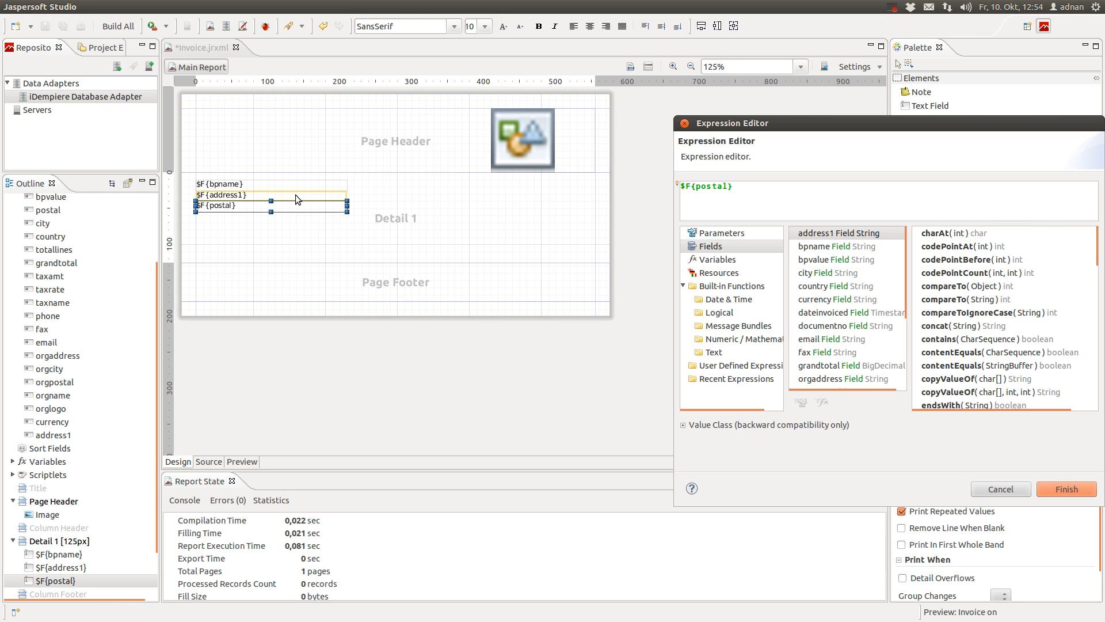
drag(805, 125, 560, 129)
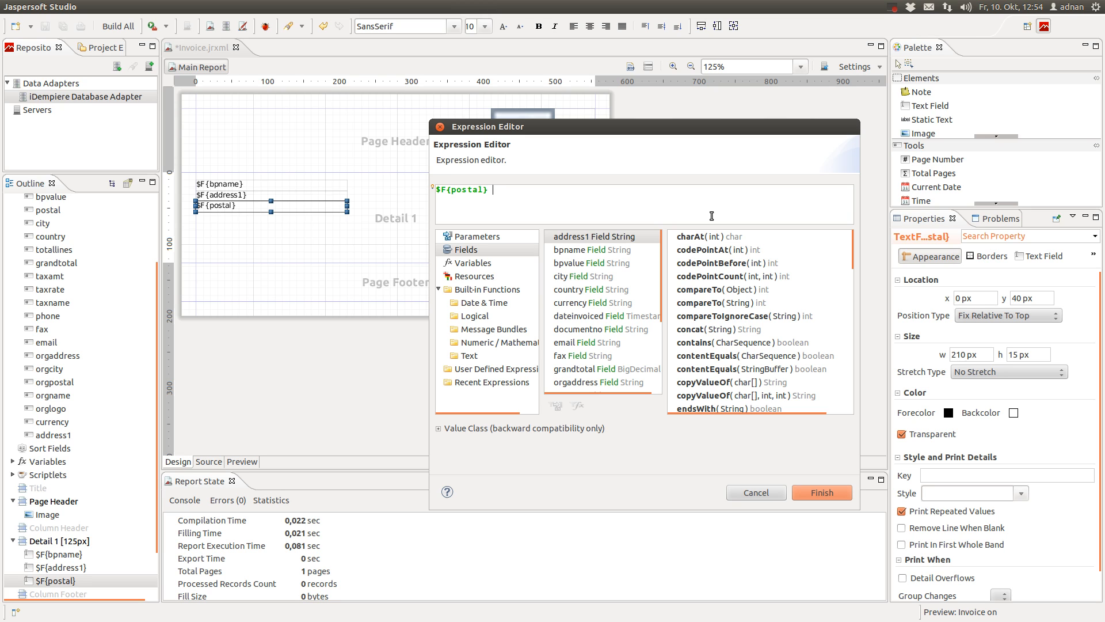
text(+)
text(+)
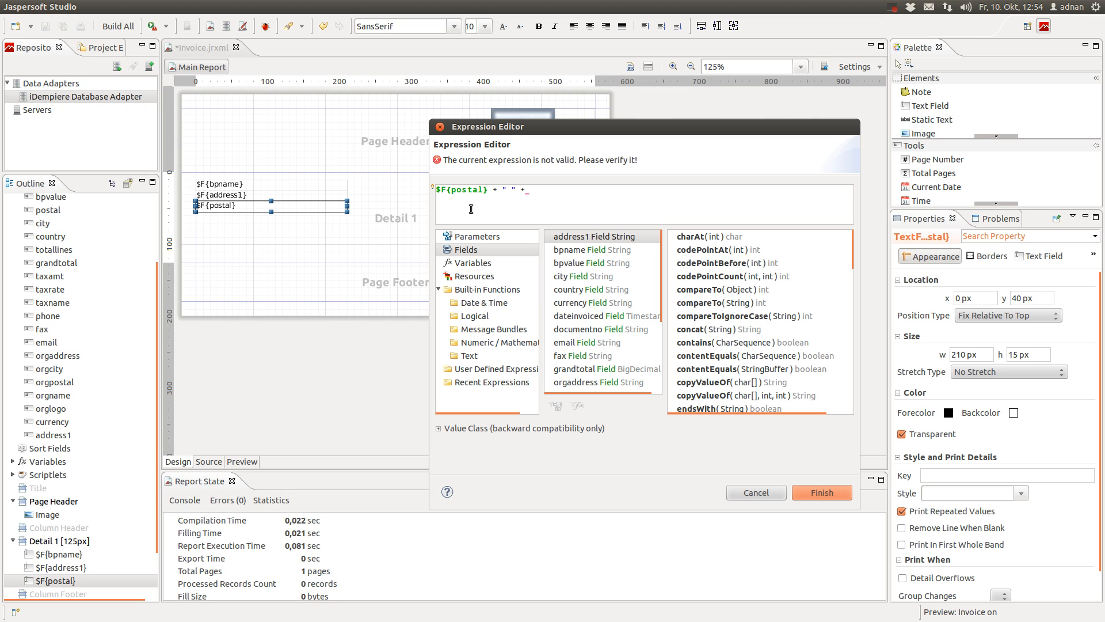
double_click(595, 278)
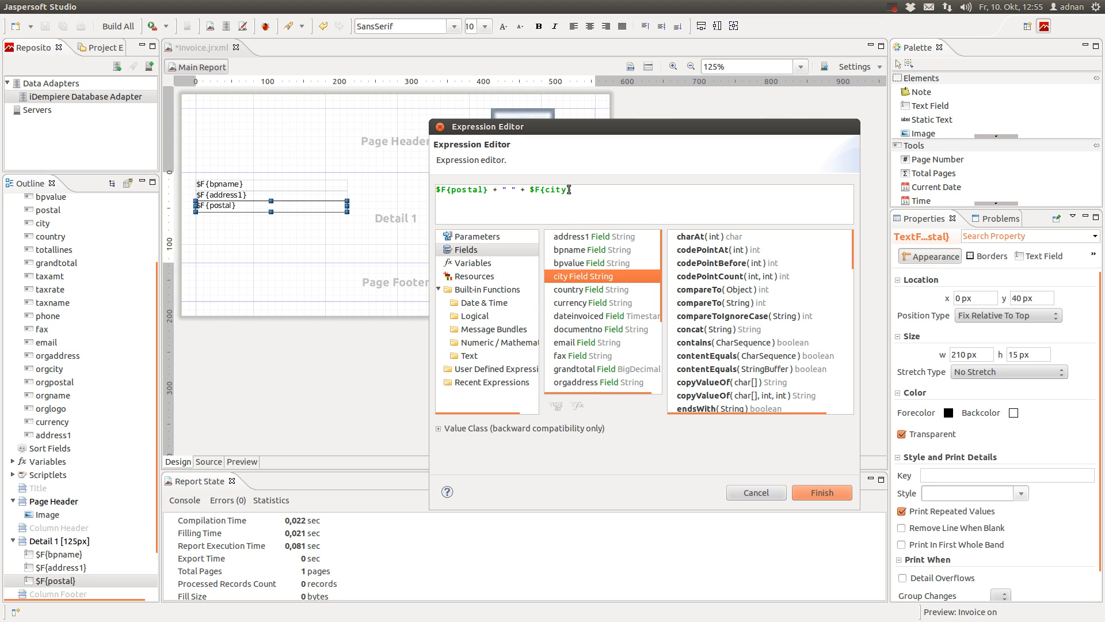
click(838, 491)
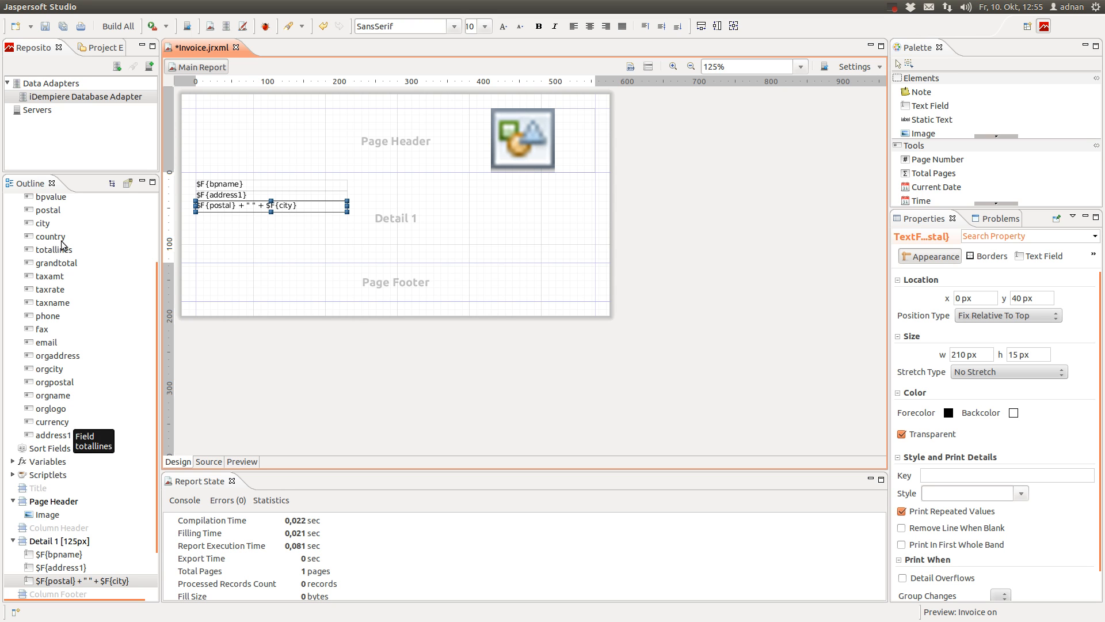
Add the country field below the postal-city line, 15 px high at y 55
drag(58, 237, 347, 217)
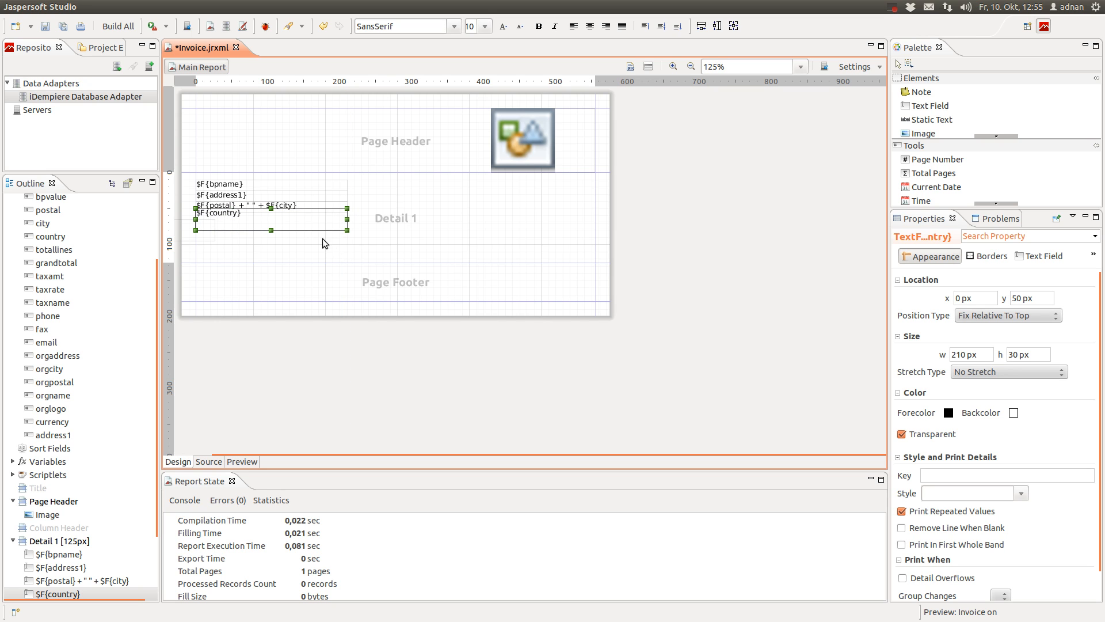
double_click(1017, 354)
text(15)
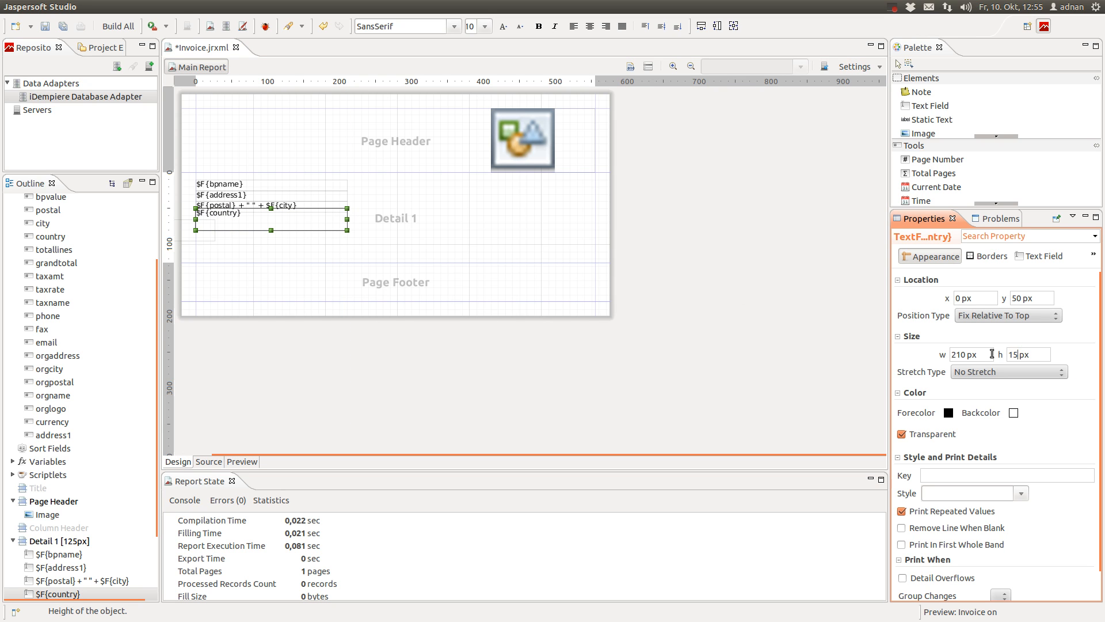
right_click(992, 354)
click(956, 329)
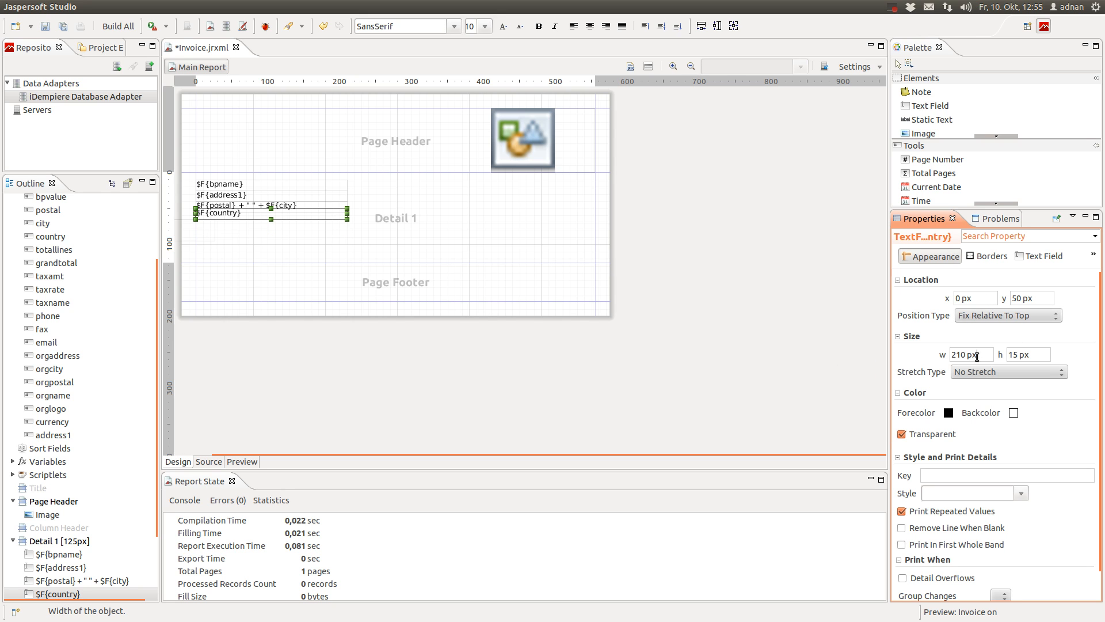
click(380, 227)
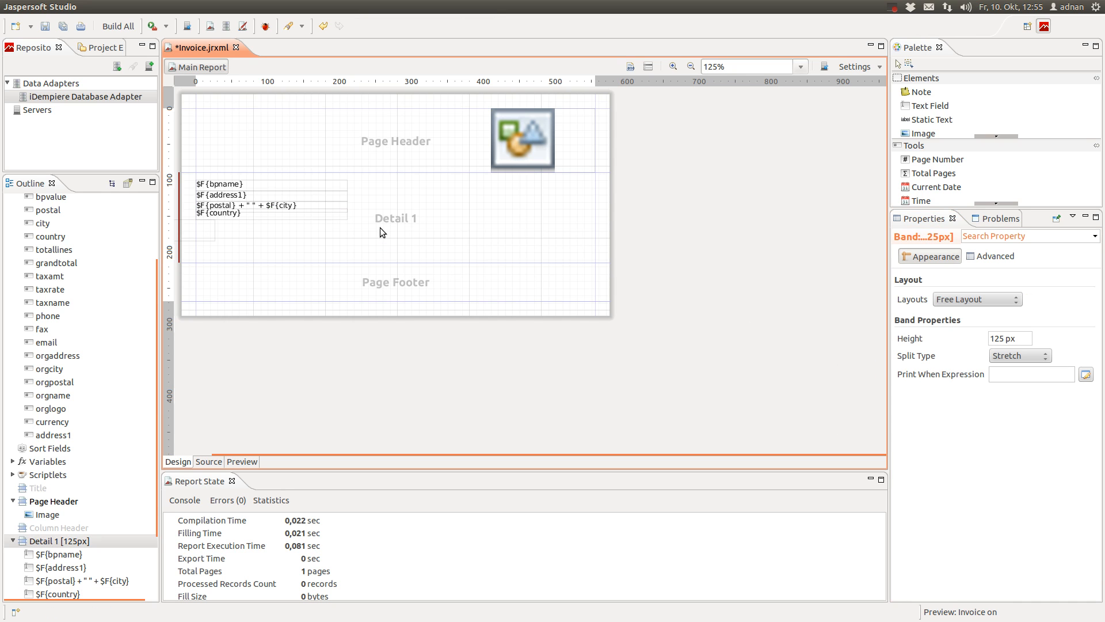
click(324, 215)
key(Down)
key(Down)
key(Down)
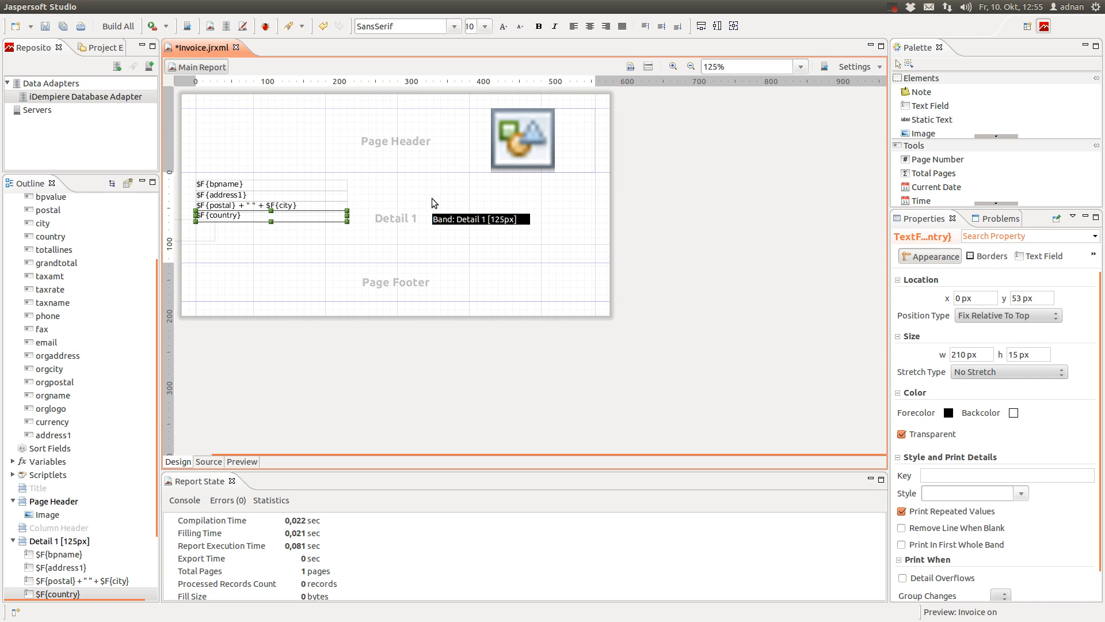
click(334, 223)
drag(299, 216, 299, 219)
Save Invoice.jrxml, zoom the layout to 150%, and switch to iDempiere in Chrome
click(611, 104)
key(ctrl+s)
click(674, 67)
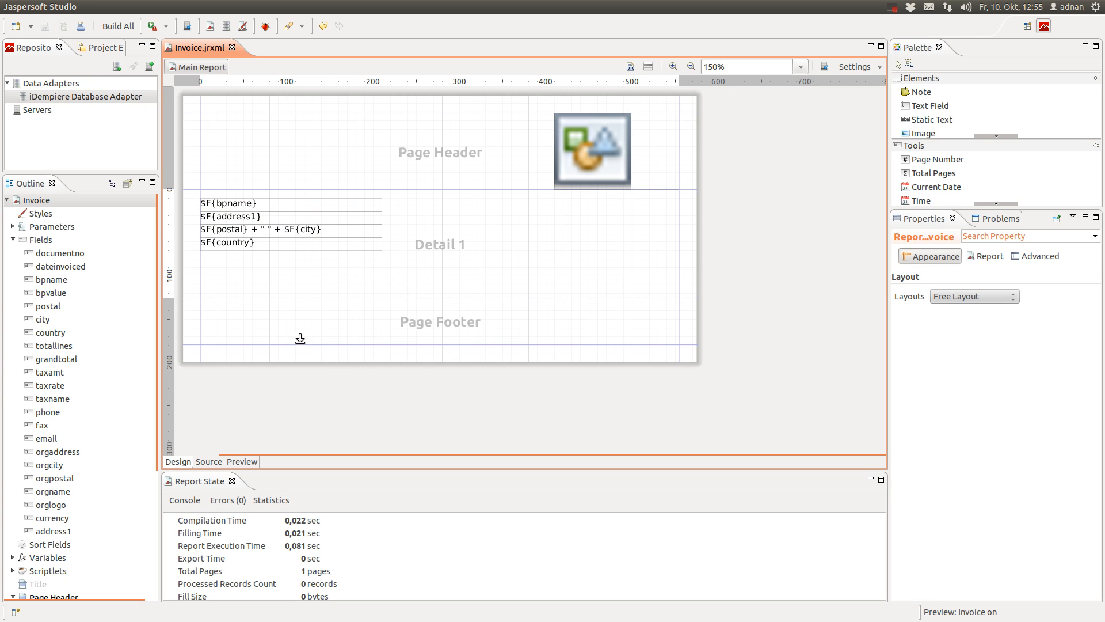
click(18, 65)
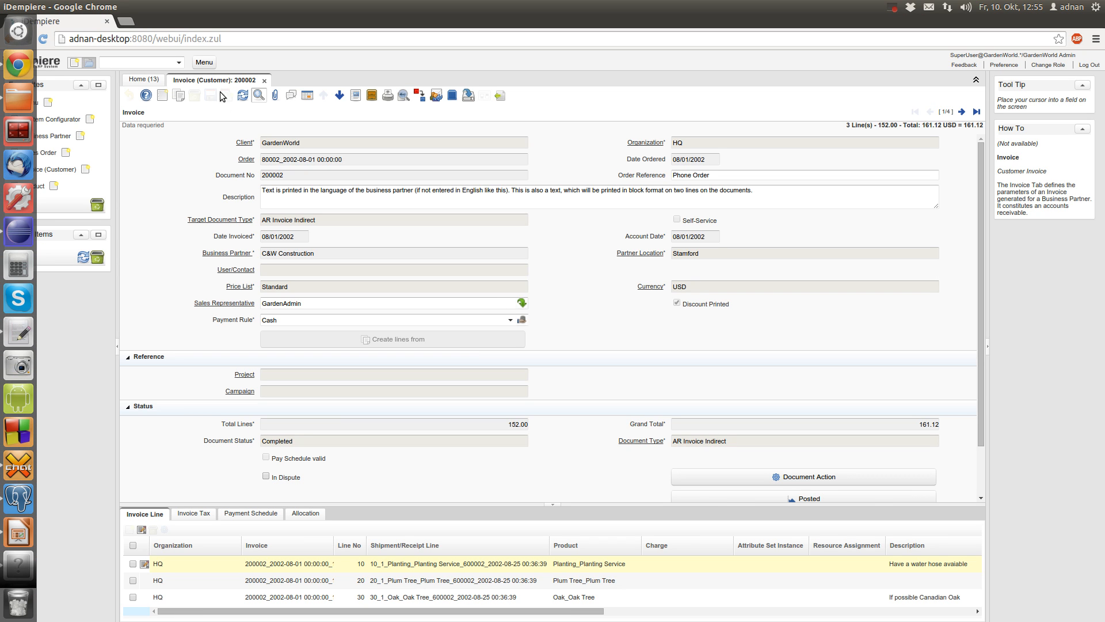
Generate the Invoice Header report for invoice 200002, inspect its address lines, then return to Jaspersoft Studio
click(383, 98)
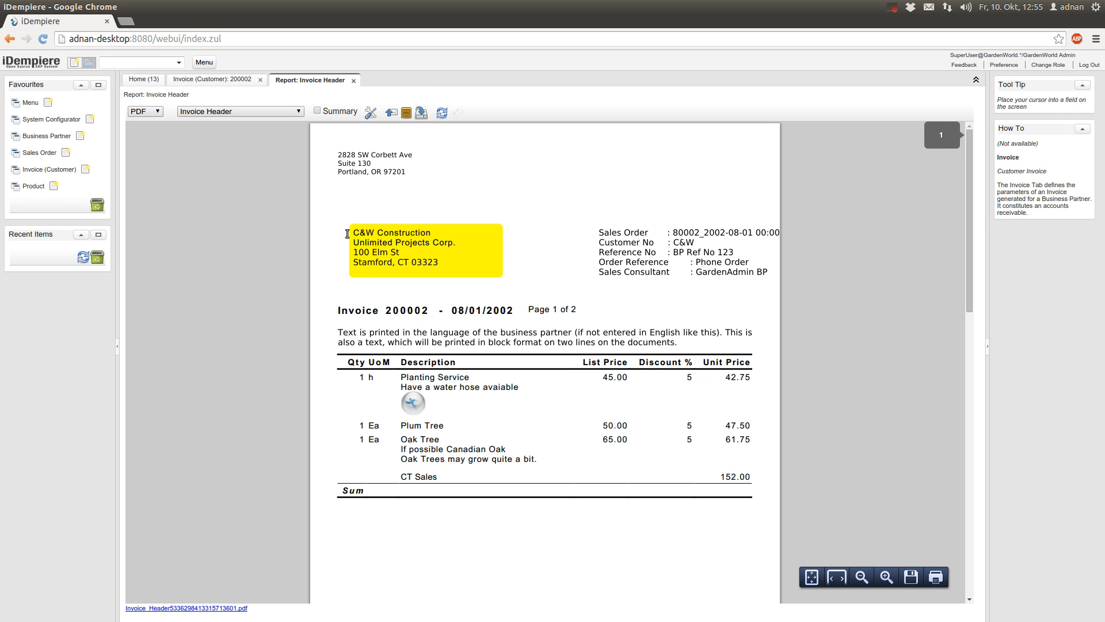
drag(351, 233, 445, 230)
drag(353, 248, 430, 250)
click(409, 260)
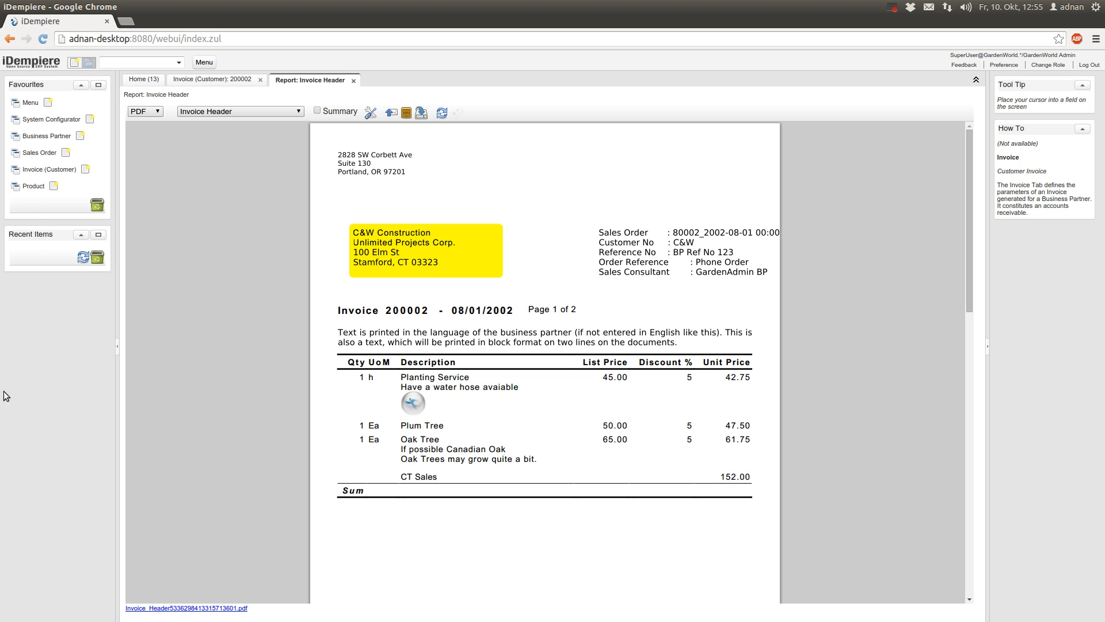
mouse_move(6, 478)
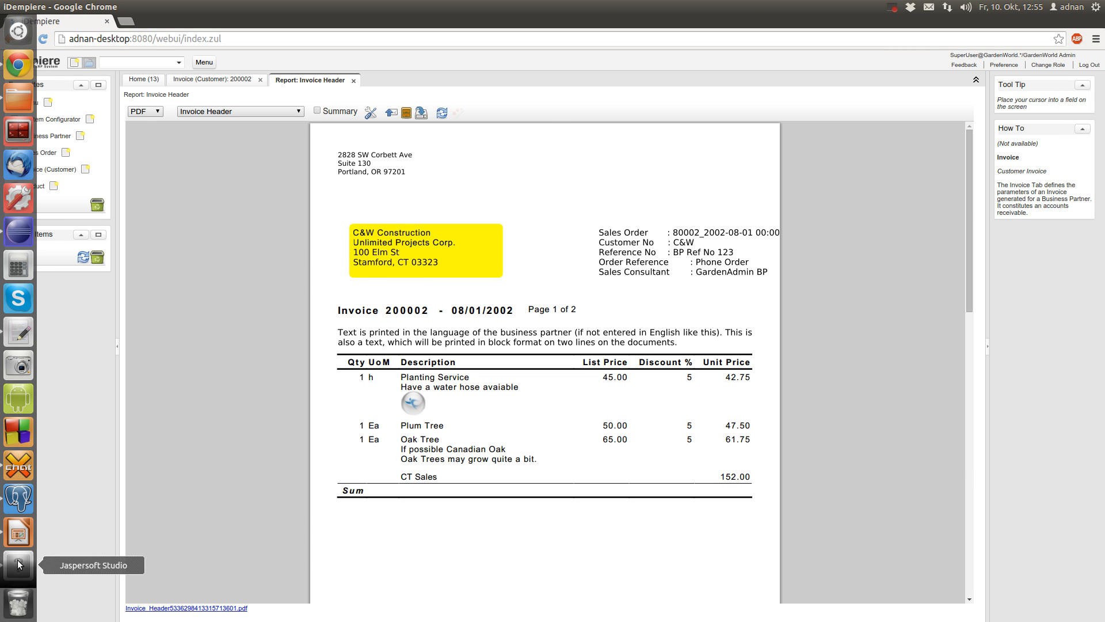
click(18, 567)
click(242, 461)
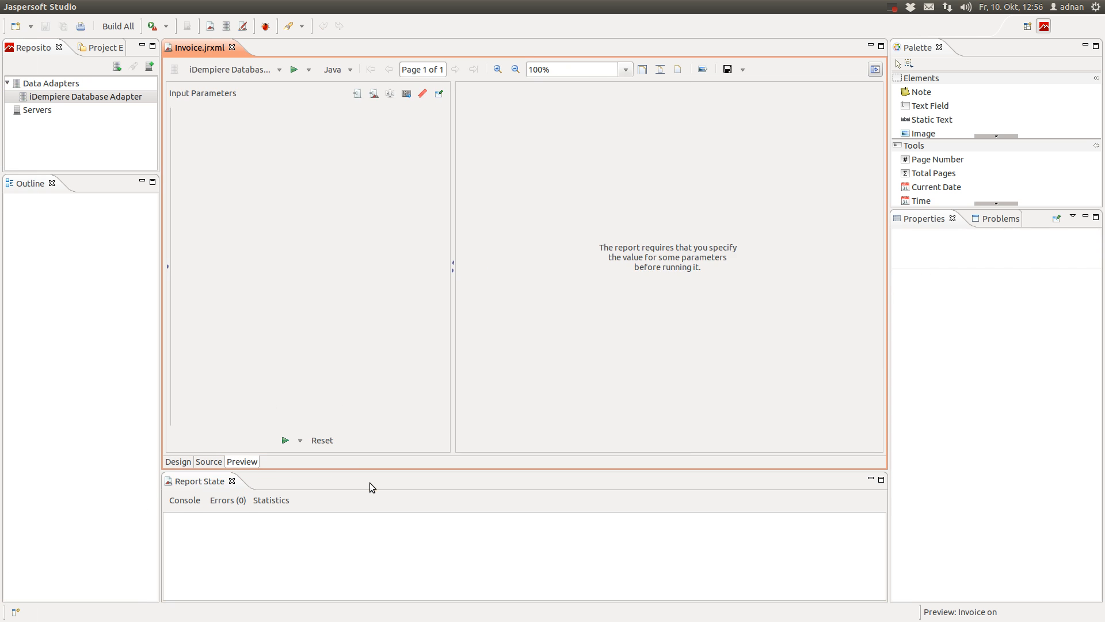
click(285, 441)
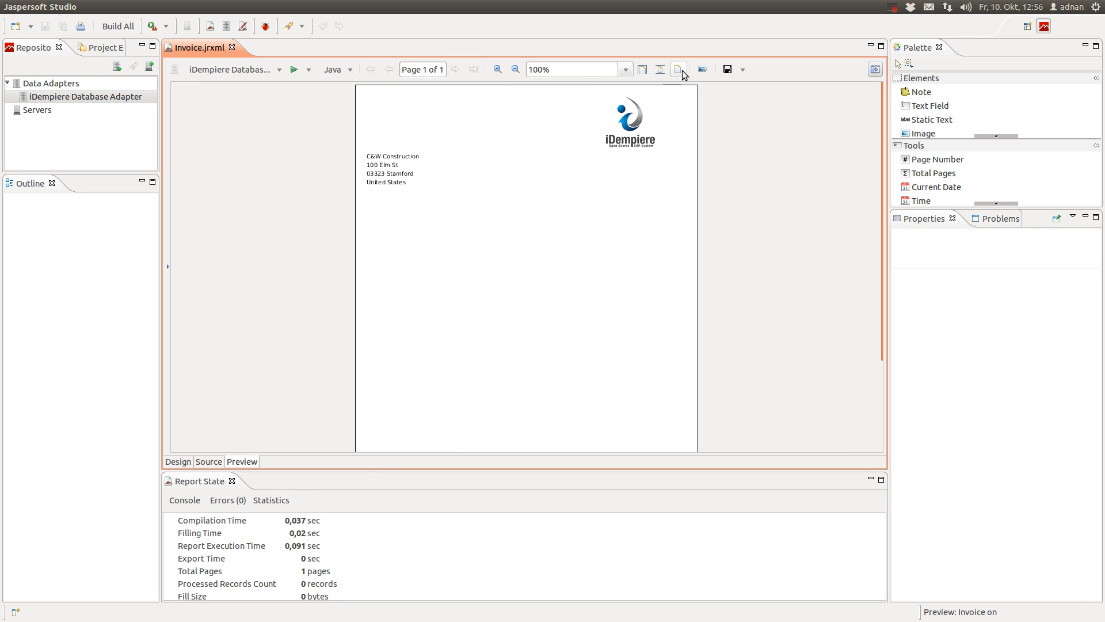
click(661, 70)
click(675, 71)
click(643, 70)
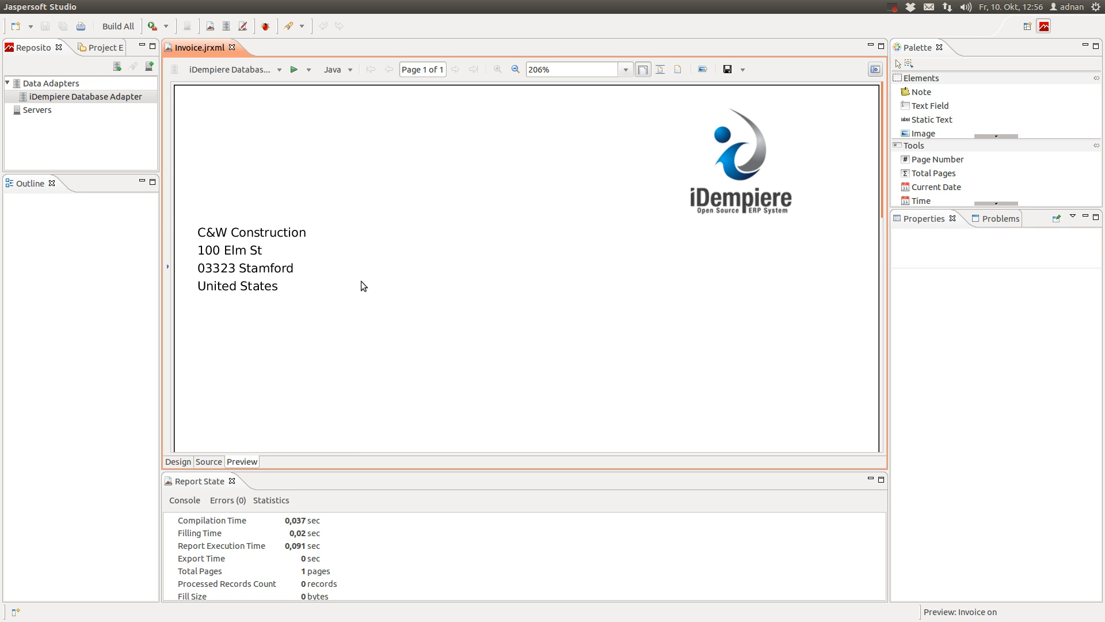
click(179, 461)
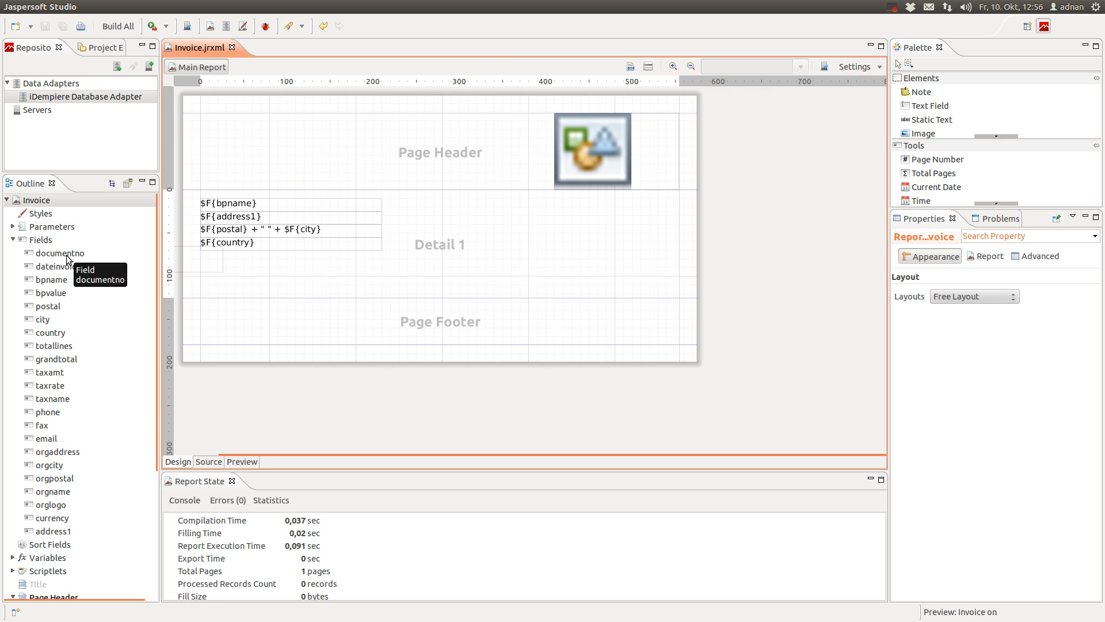
Add the bpvalue field to the Detail 1 band without its label, placed toward the right
click(61, 294)
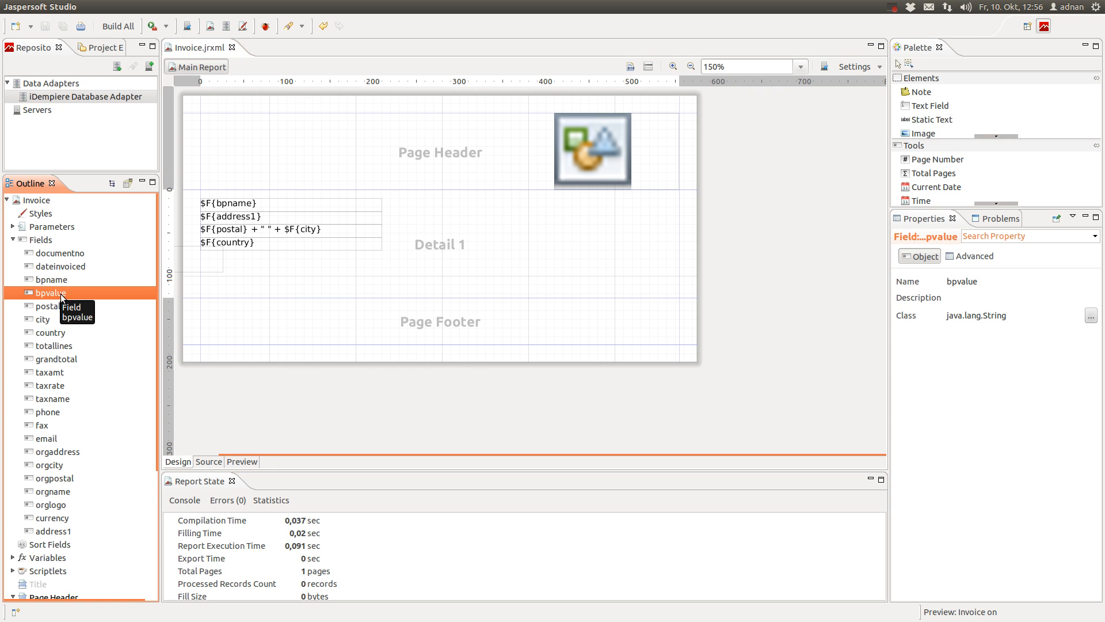
drag(53, 294, 526, 208)
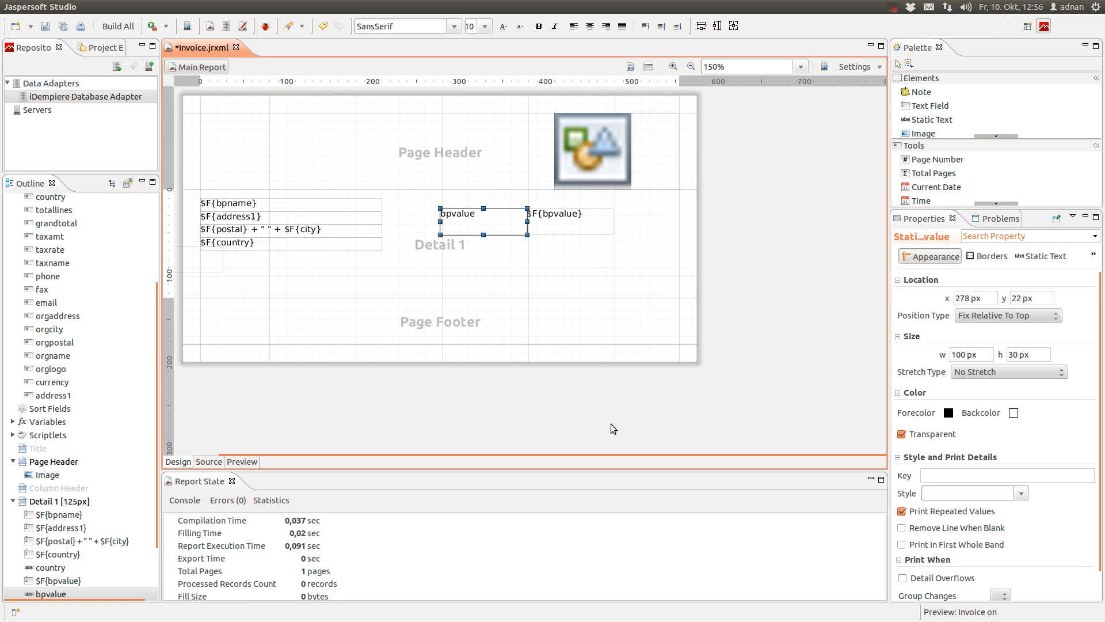
key(Delete)
drag(575, 230, 622, 212)
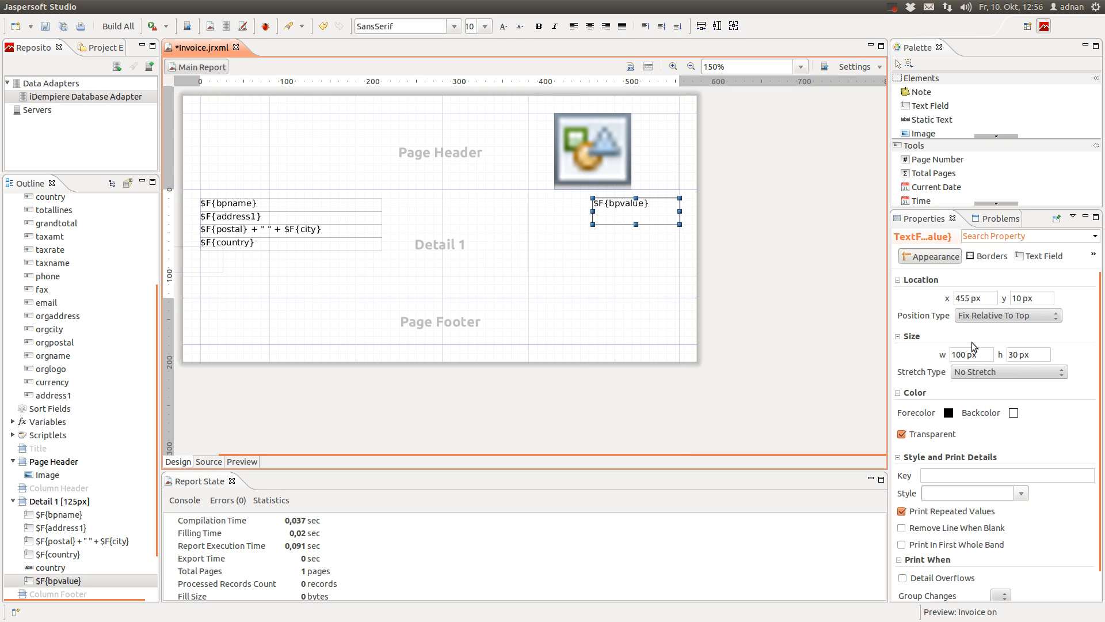
Make the bpvalue field 15 px tall and extend it left to x 320, 234 px wide
click(1022, 354)
text(15)
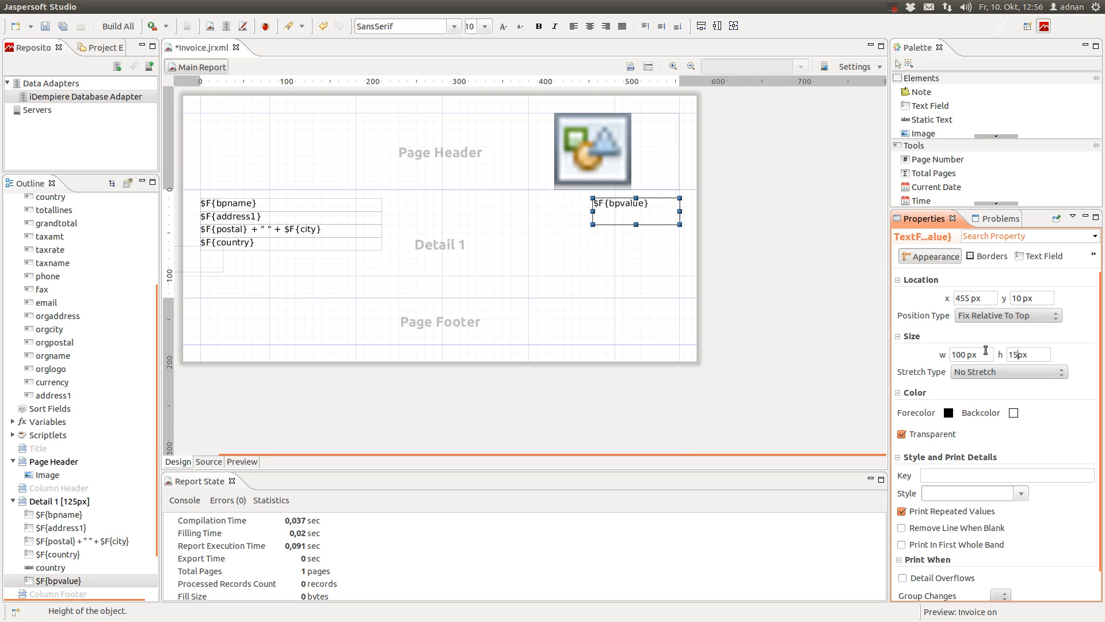
click(965, 356)
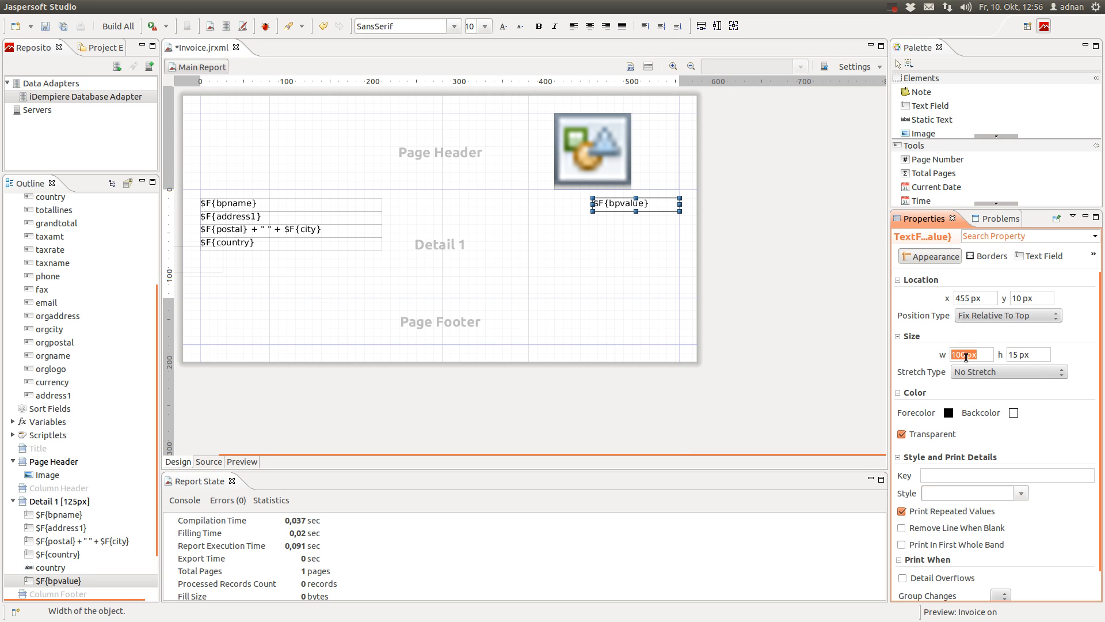
drag(593, 204, 477, 200)
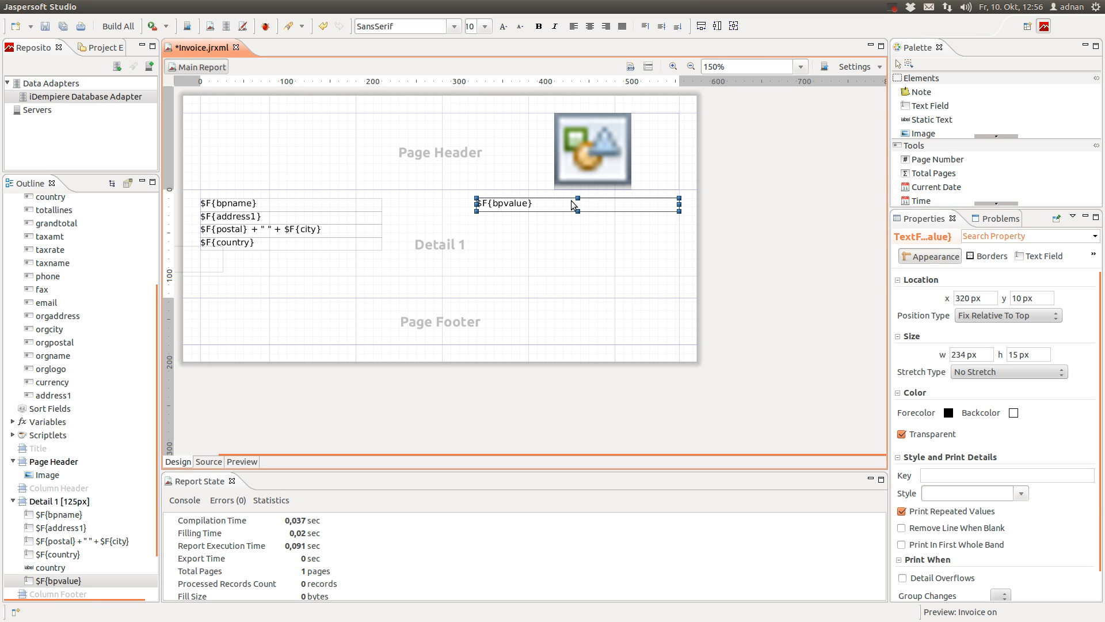
Prefix the bpvalue expression with "Customernumber: " + and confirm the new expression
double_click(573, 204)
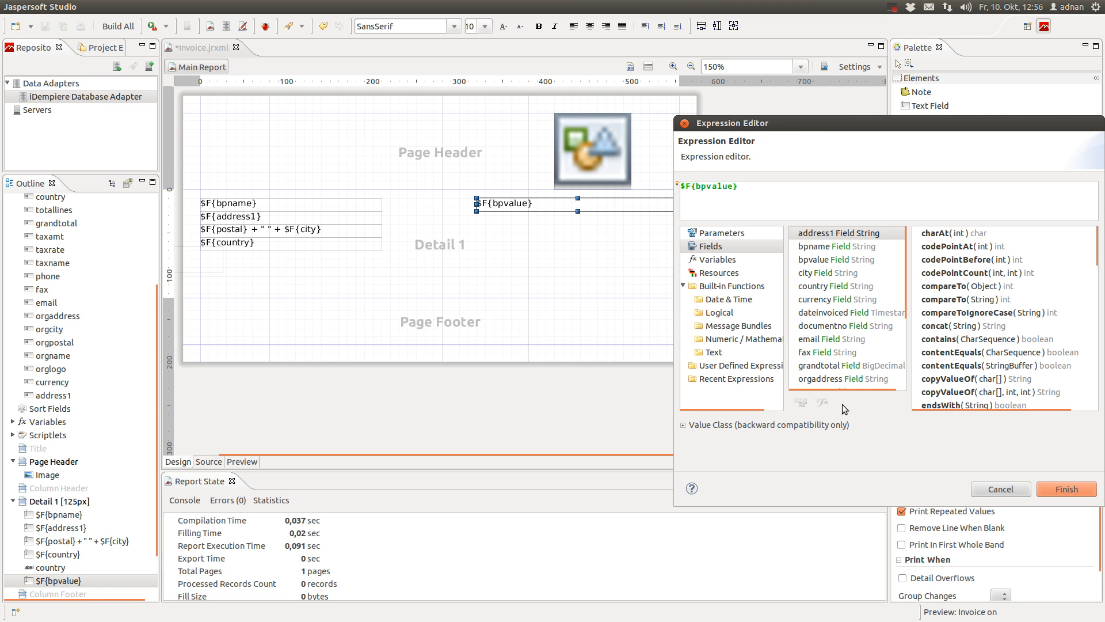
text("")
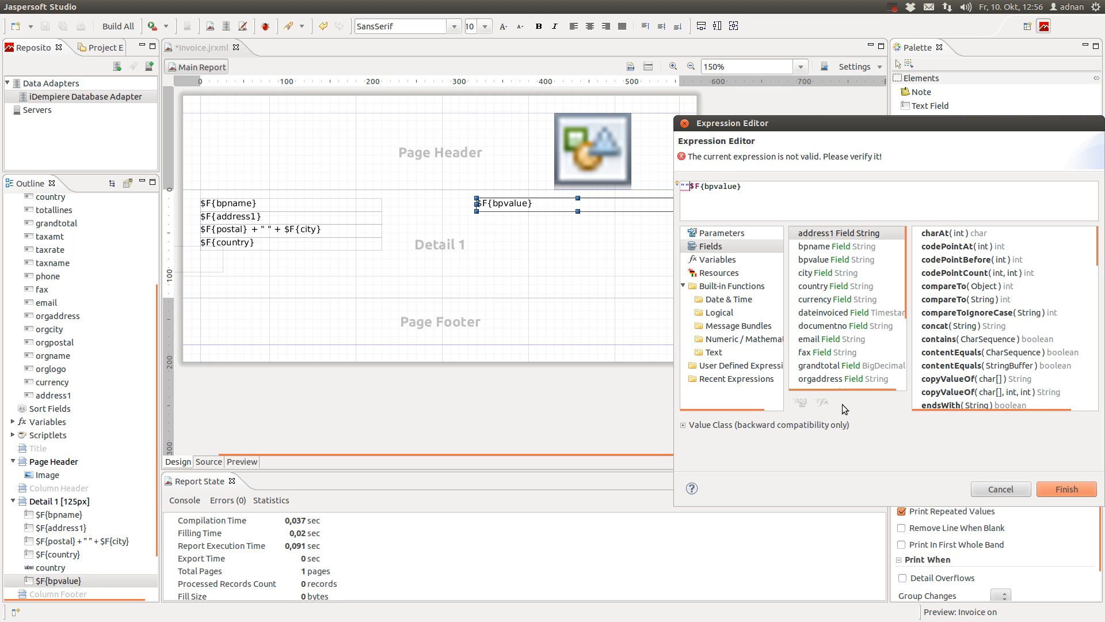
text(Customer)
text(number)
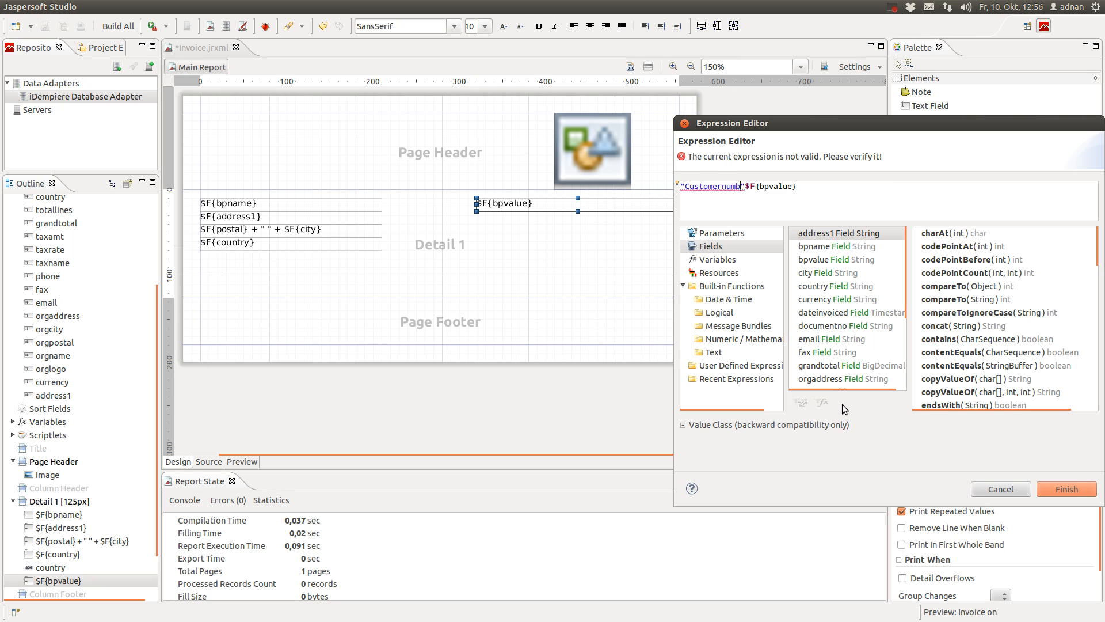
text(: )
text( +)
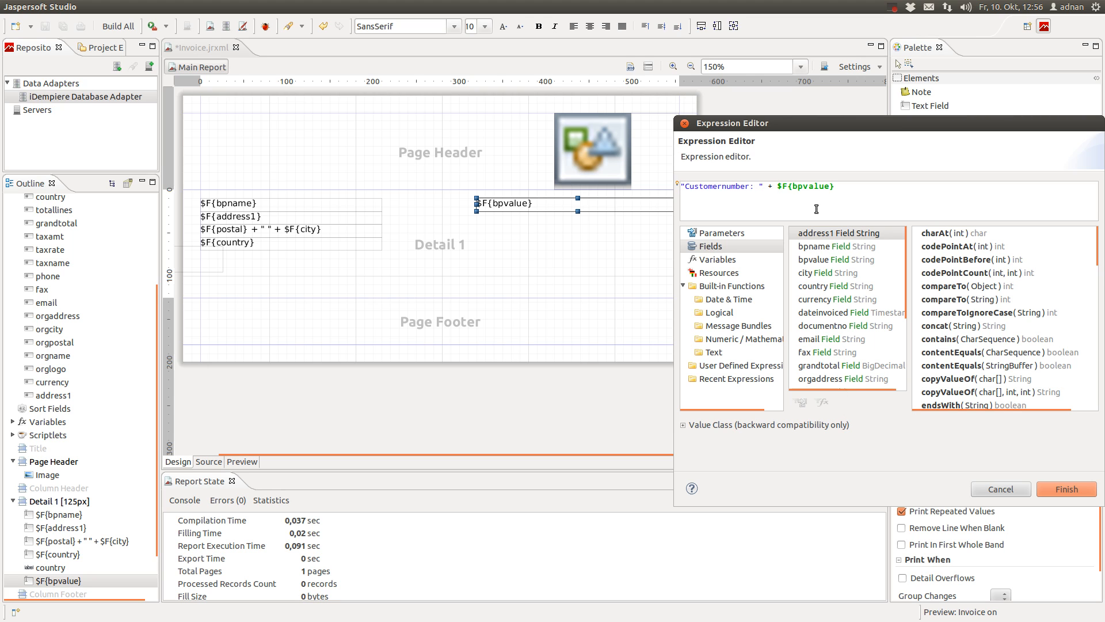
drag(763, 185, 668, 183)
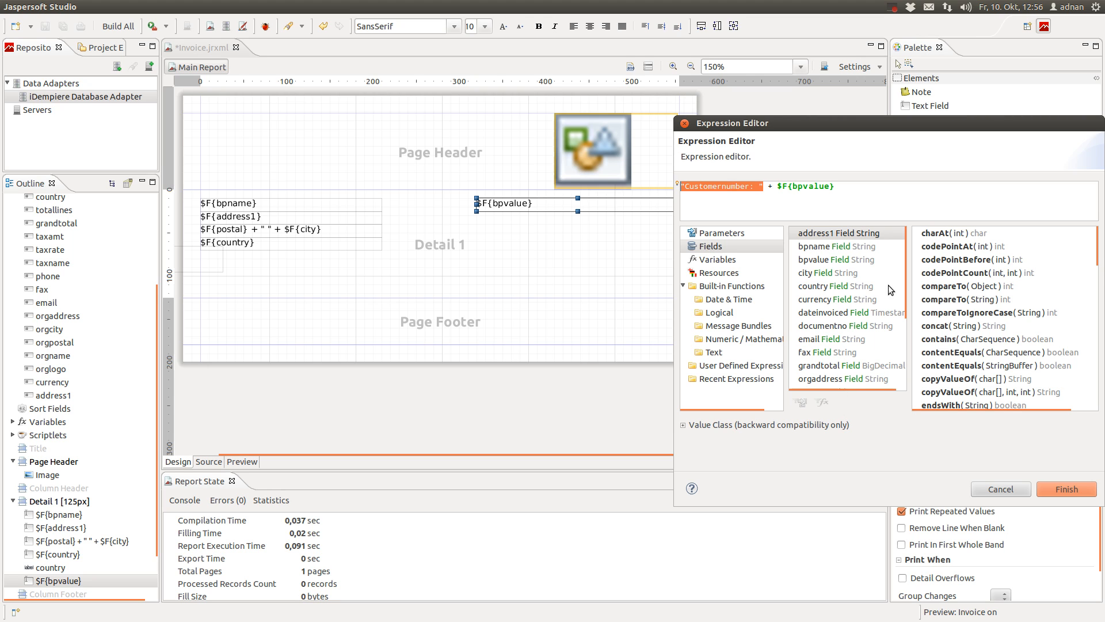
click(821, 188)
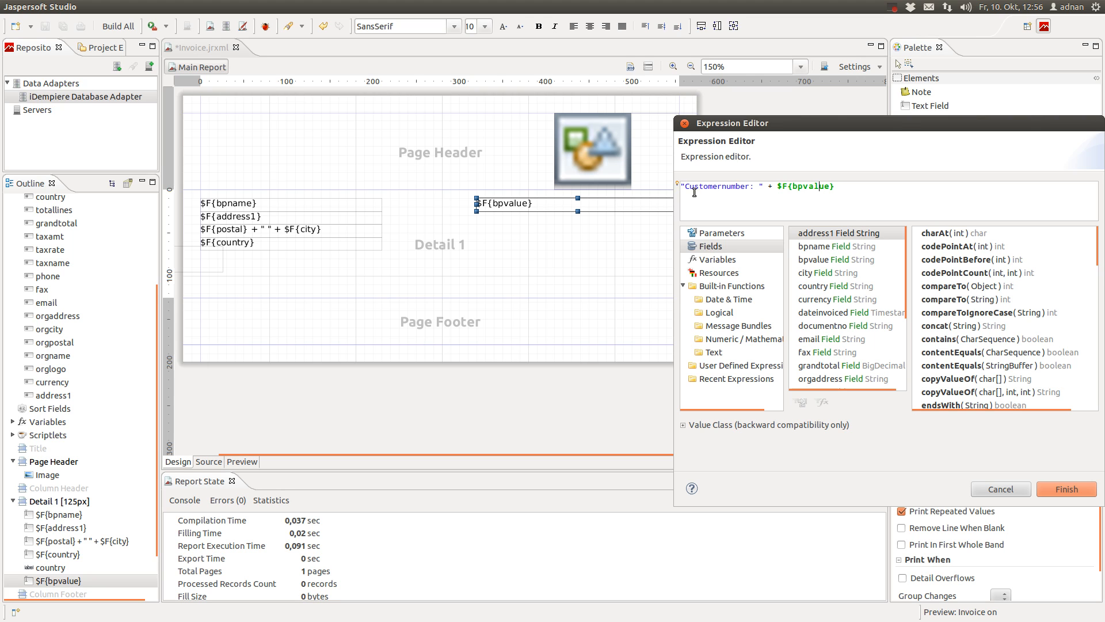
double_click(770, 186)
click(799, 186)
click(1066, 489)
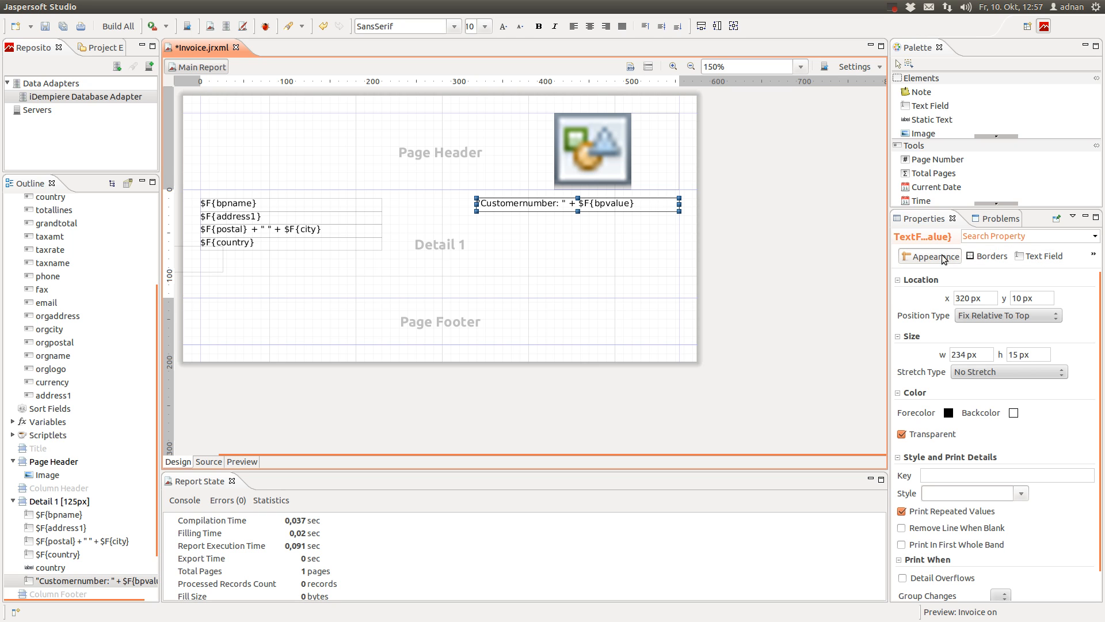
Set the customer number text field to right alignment and bold font
click(1039, 258)
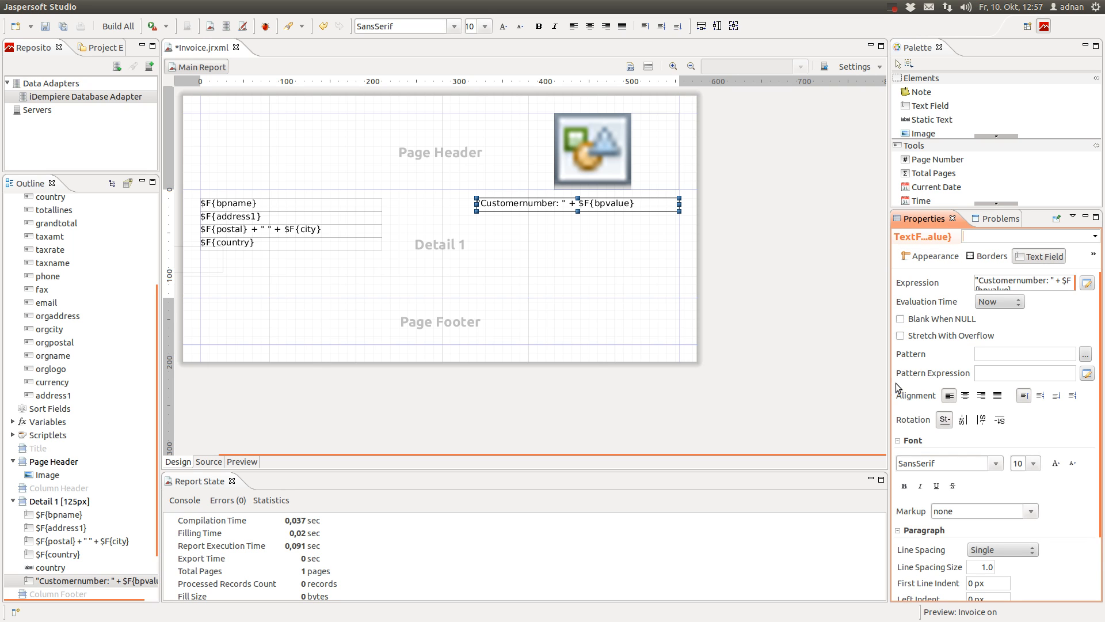
click(983, 397)
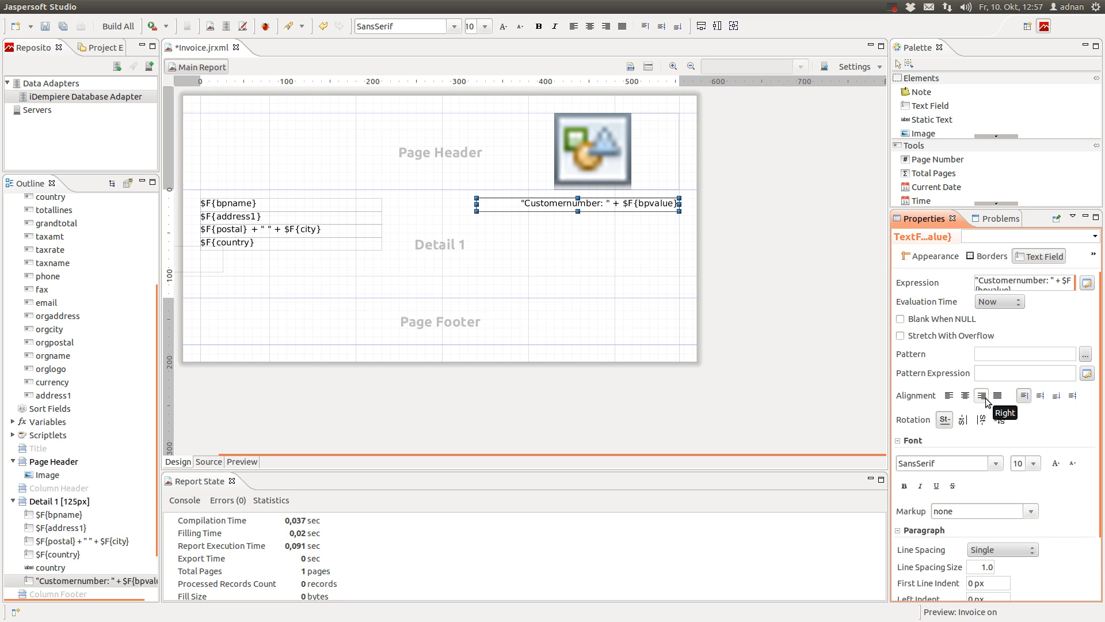
click(904, 486)
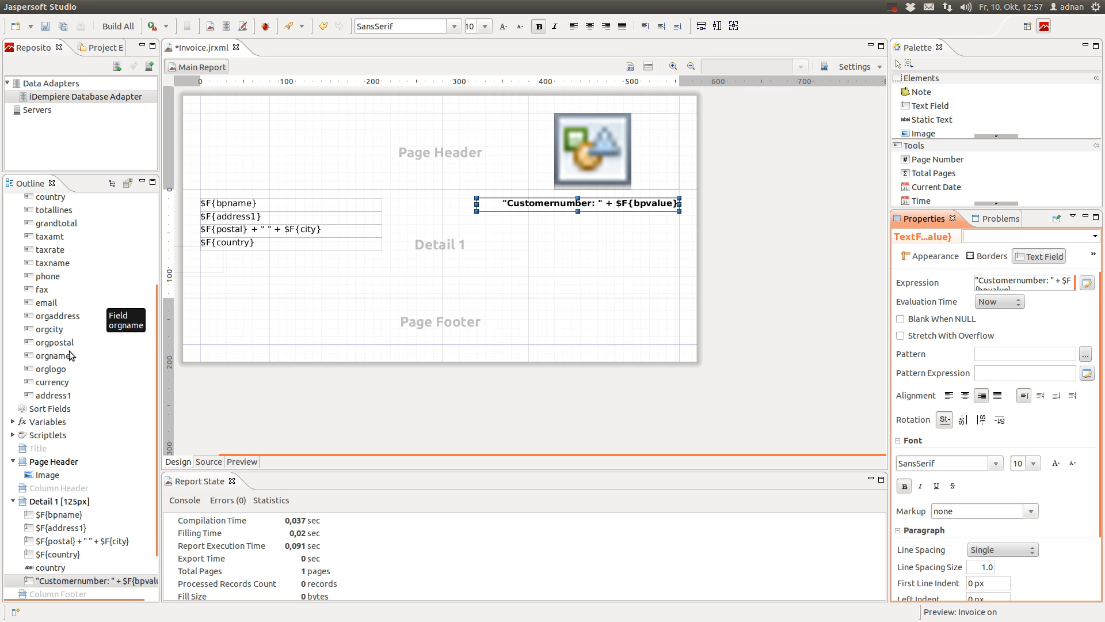
scroll(72, 352, up, 3)
scroll(62, 293, up, 1)
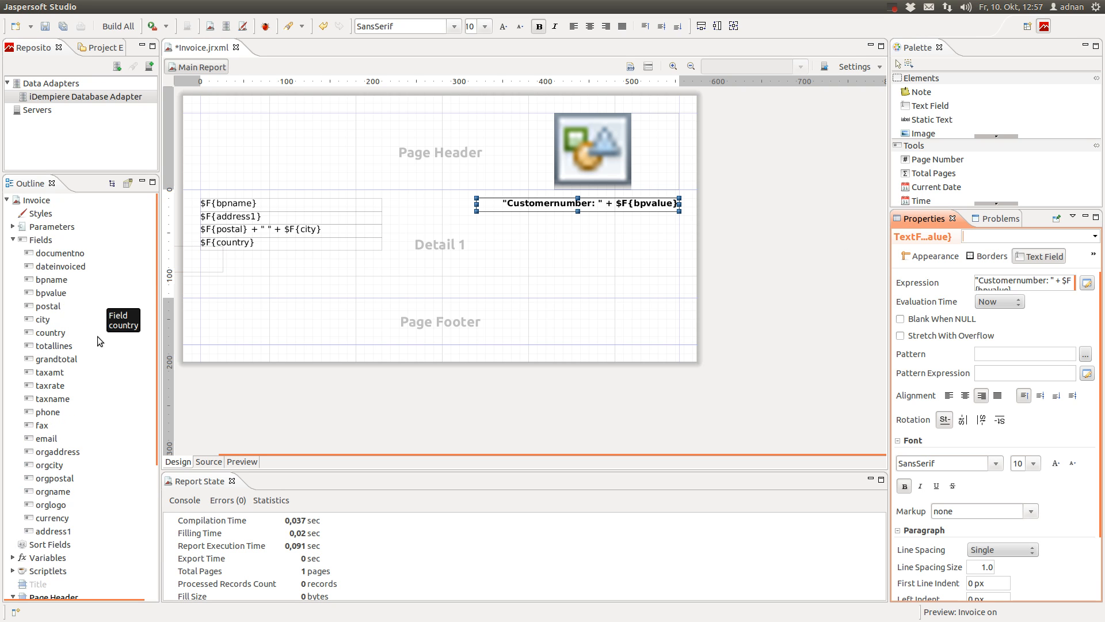
Add the dateinvoiced field to Detail 1 without its label, under the customer number line
drag(63, 266, 570, 229)
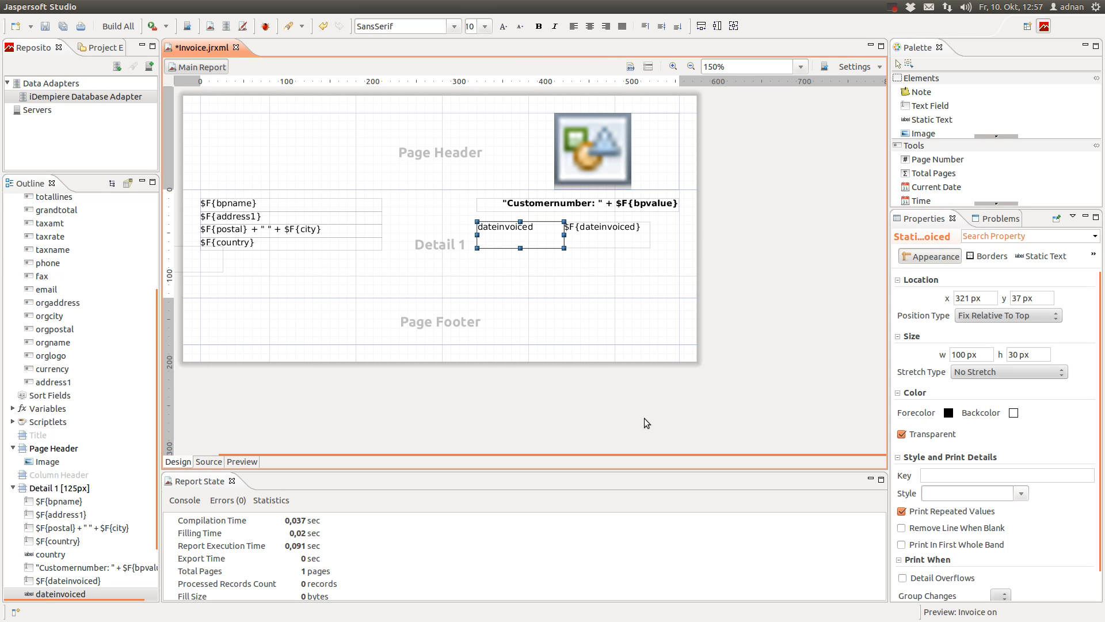
right_click(542, 232)
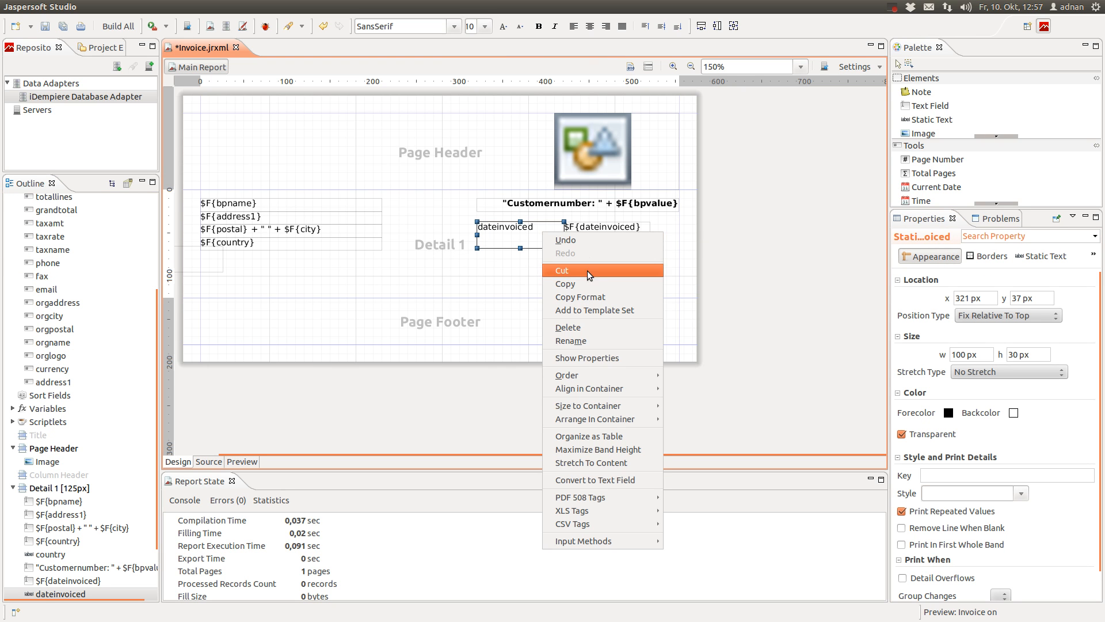
click(599, 336)
drag(595, 224, 680, 225)
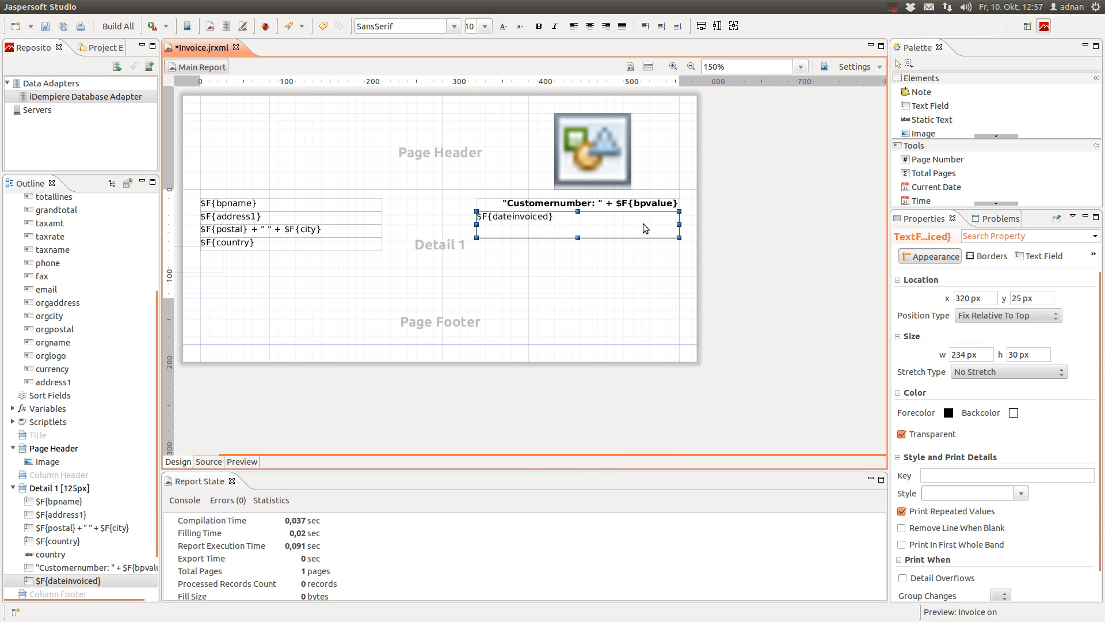
Make the date field 15 px tall, right-aligned and bold
double_click(1016, 355)
text(15)
click(958, 352)
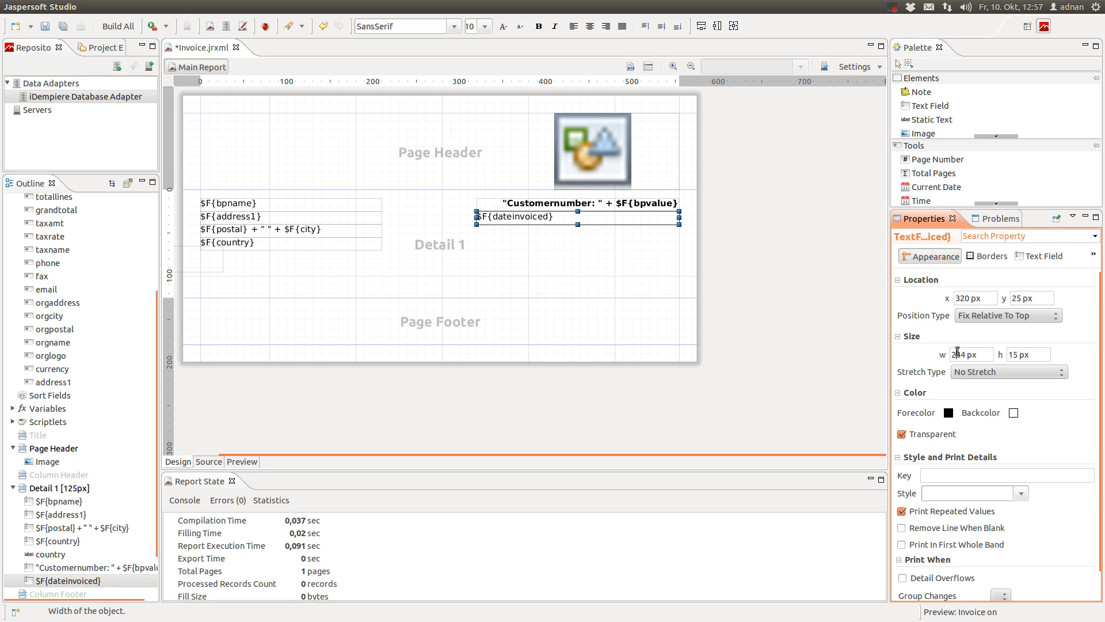
click(1035, 259)
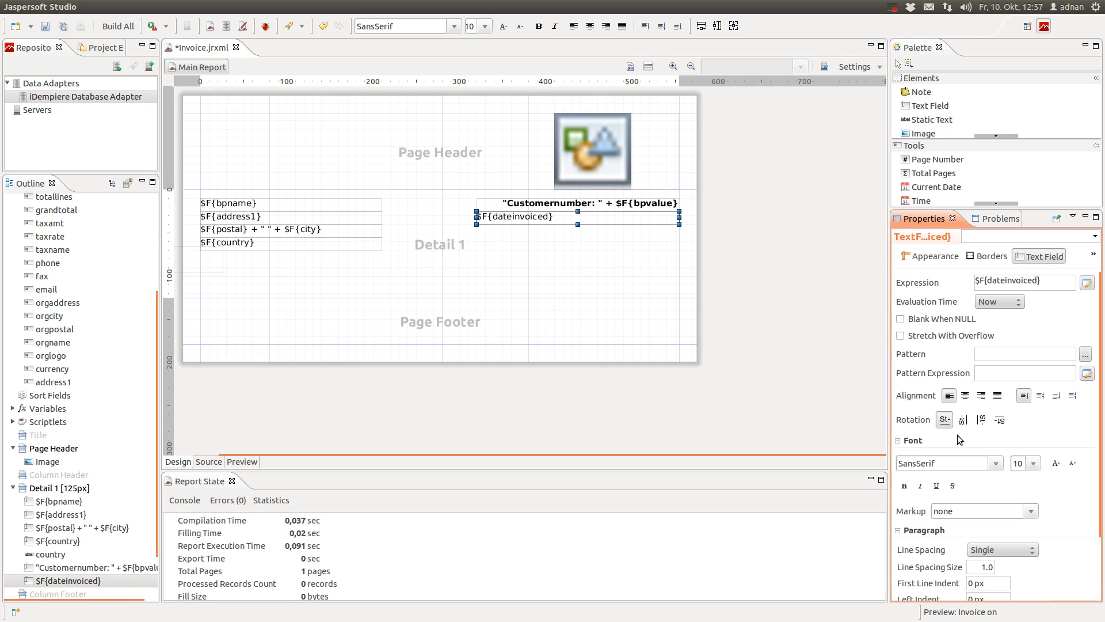
click(982, 396)
click(904, 486)
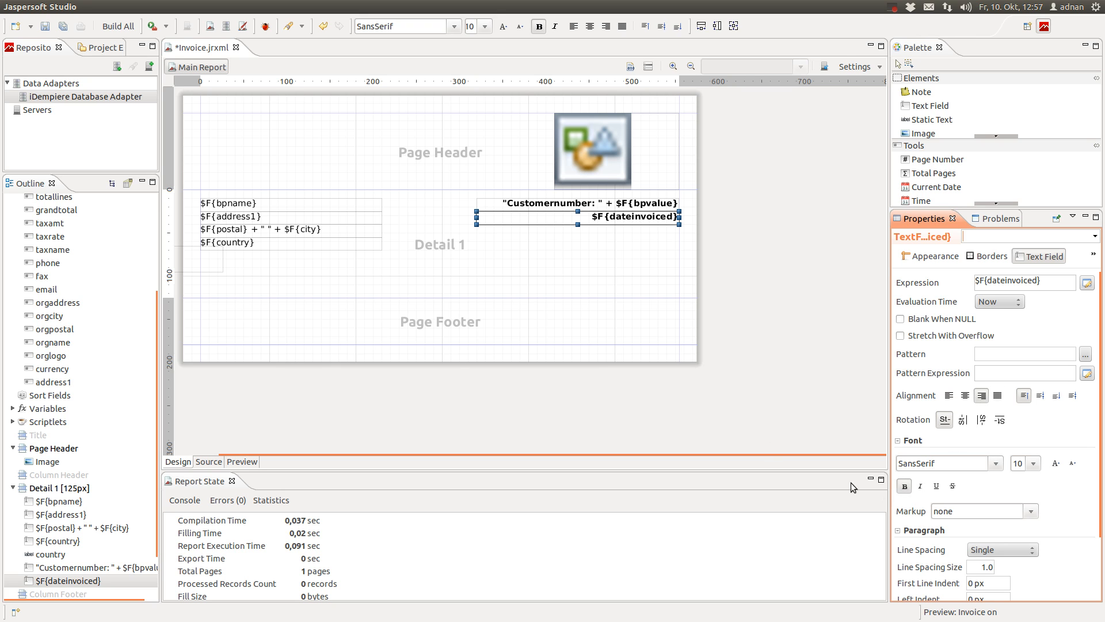
Change the date expression to "Date invoiced: " + $F{dateinvoiced} and save the report
double_click(606, 218)
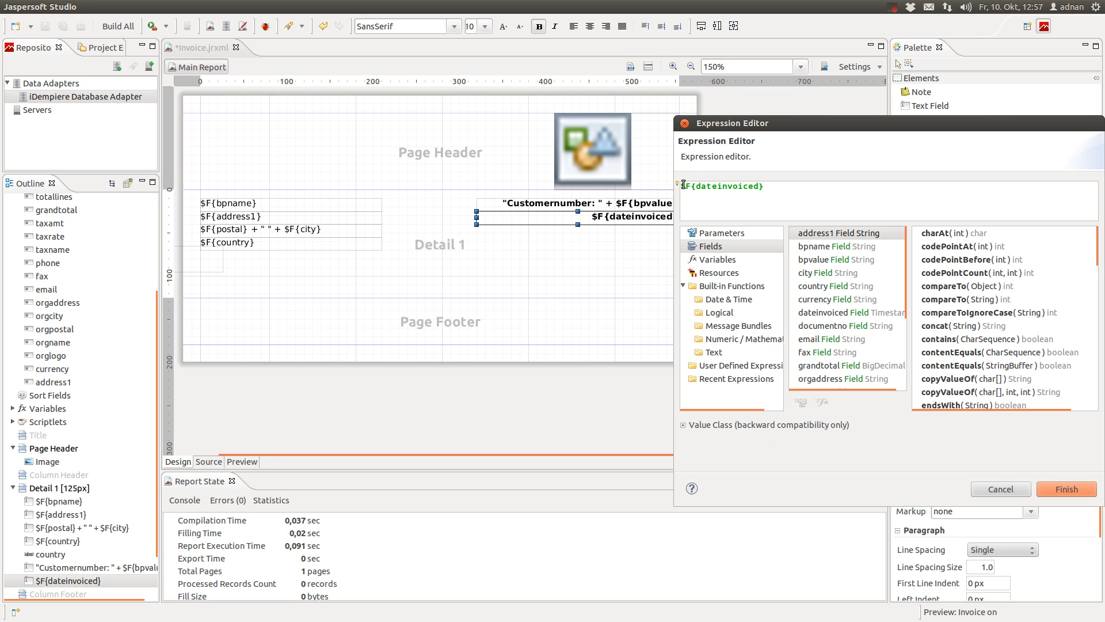
text("Da)
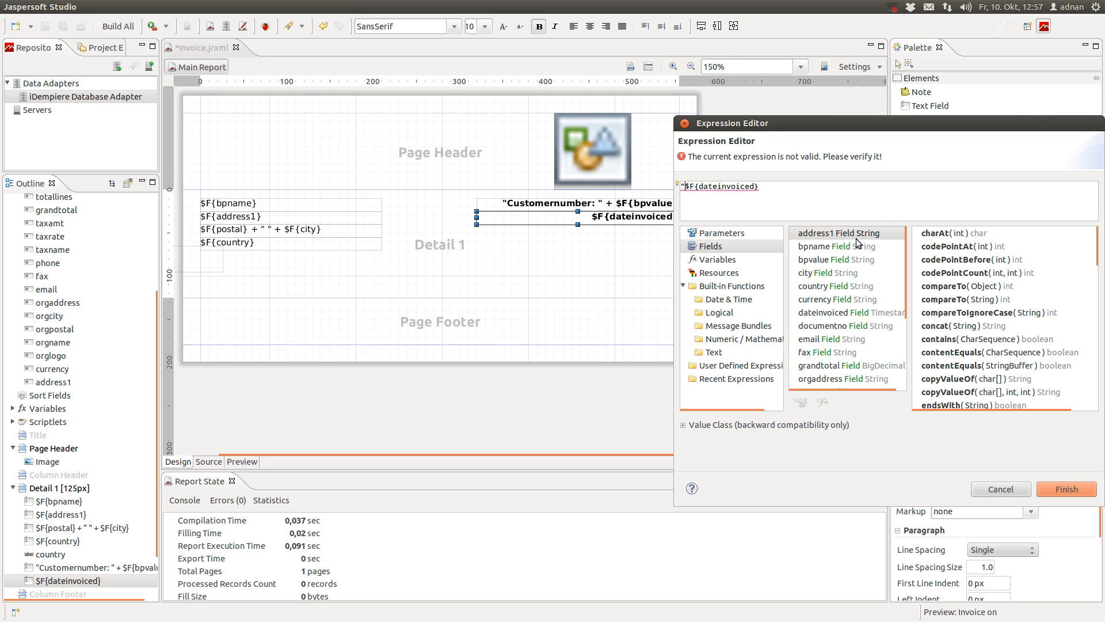
text(te invoiced: " +)
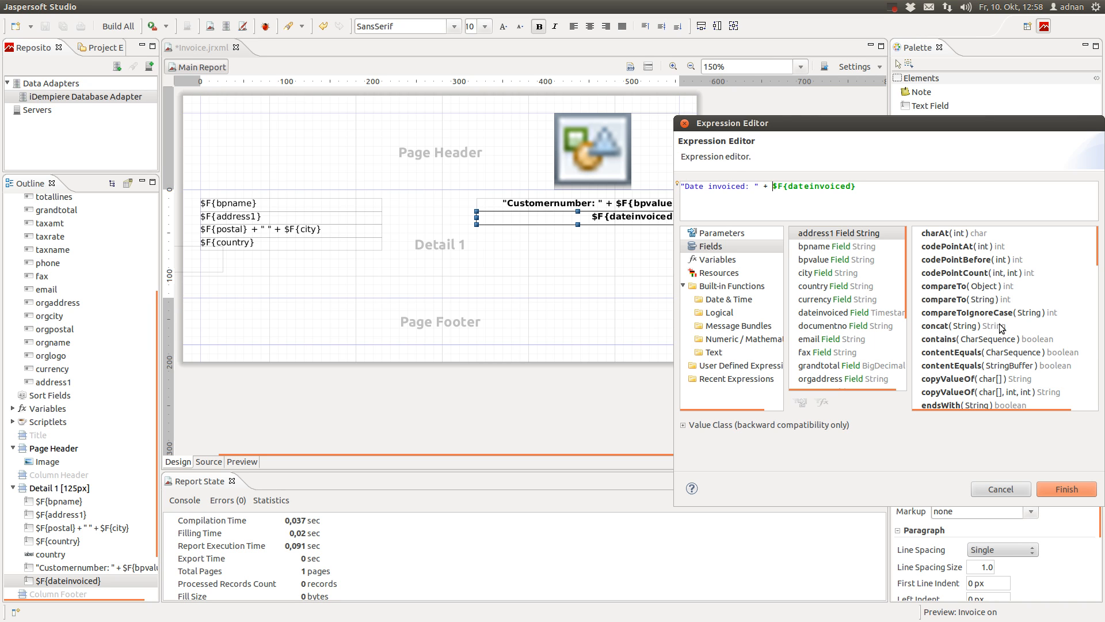
click(1067, 489)
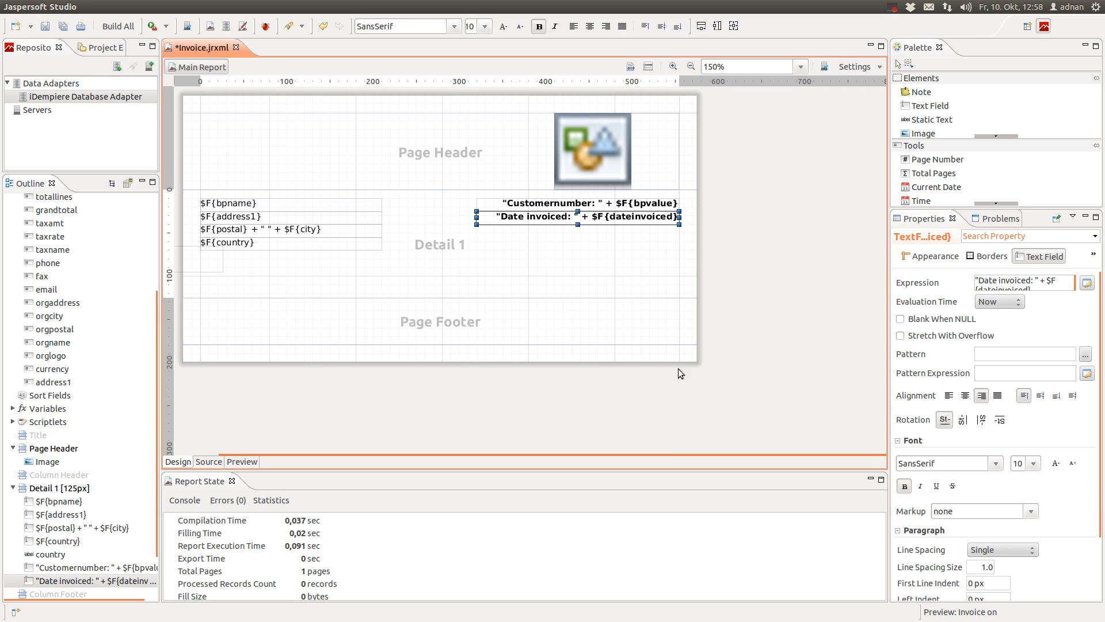
click(63, 27)
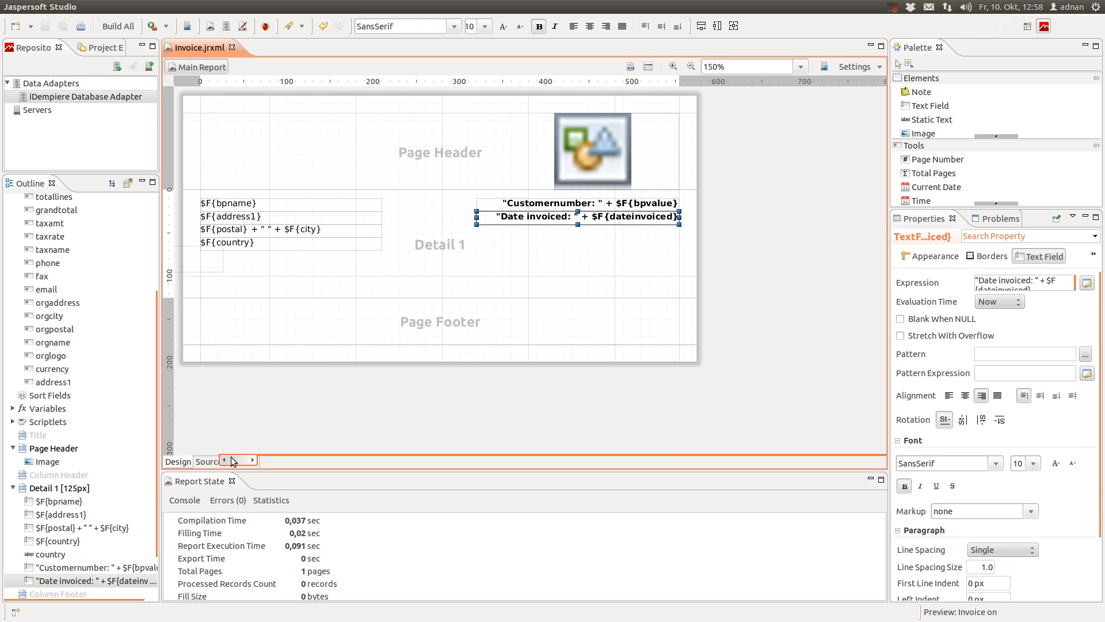
click(251, 461)
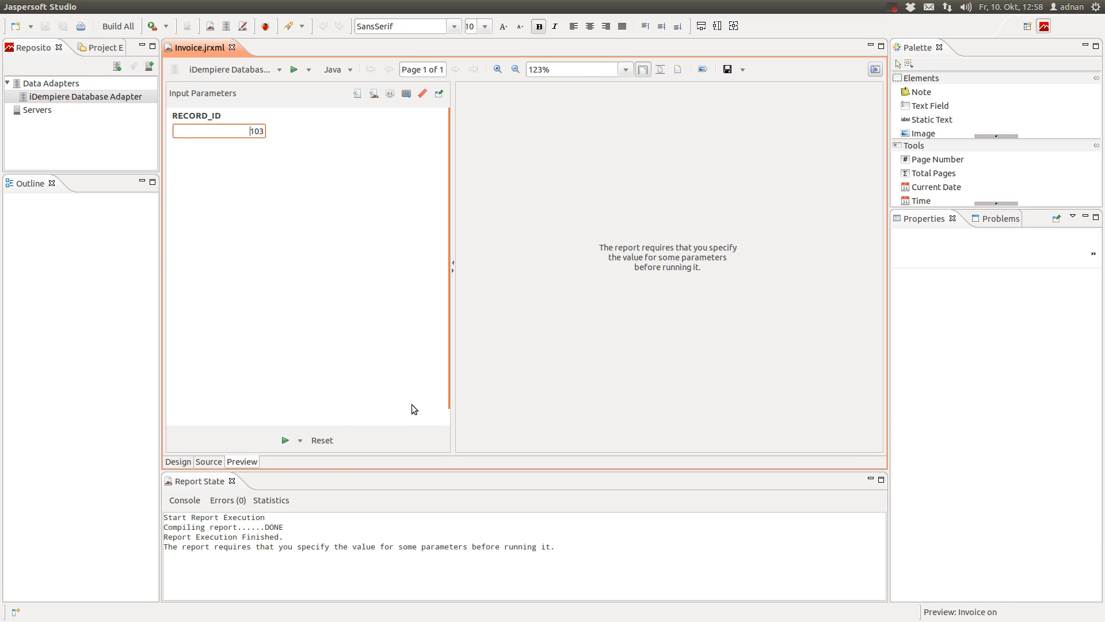
click(285, 440)
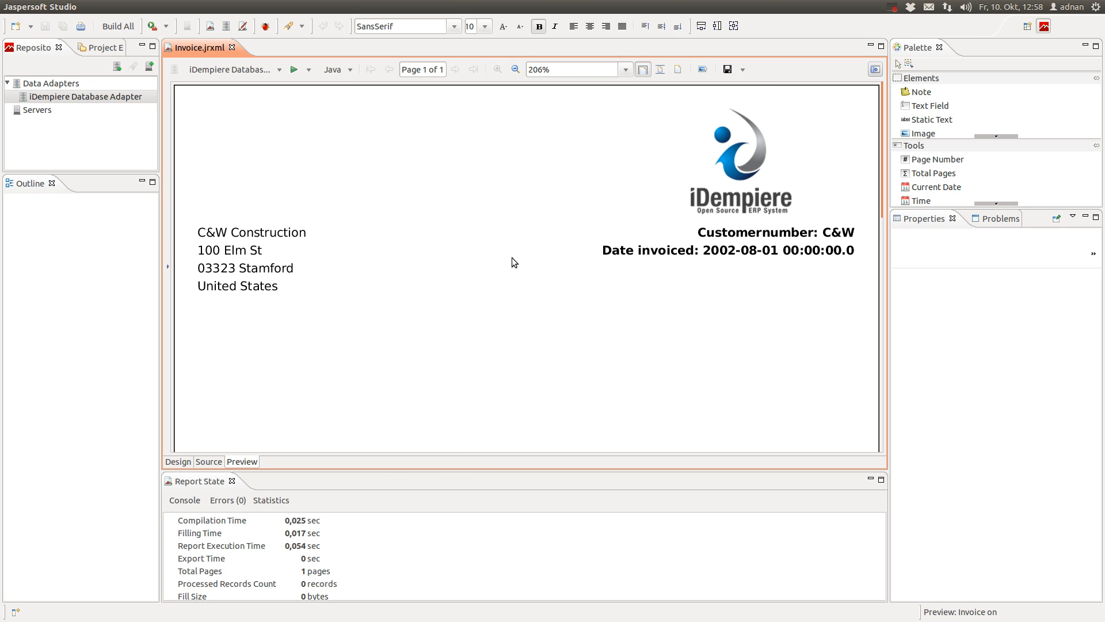
scroll(512, 258, down, 1)
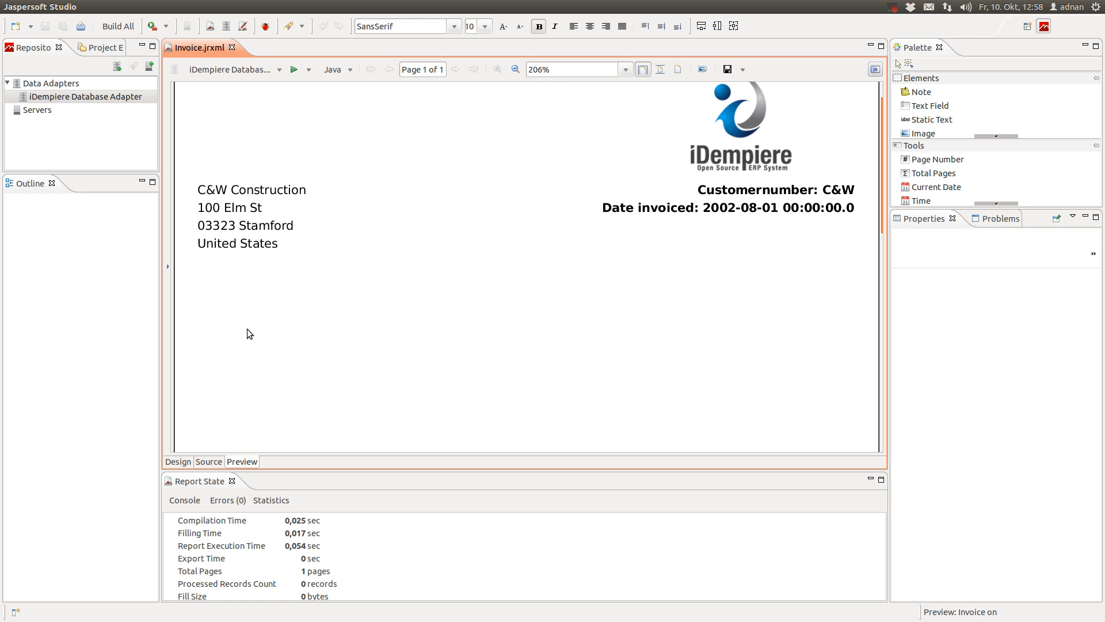
click(178, 462)
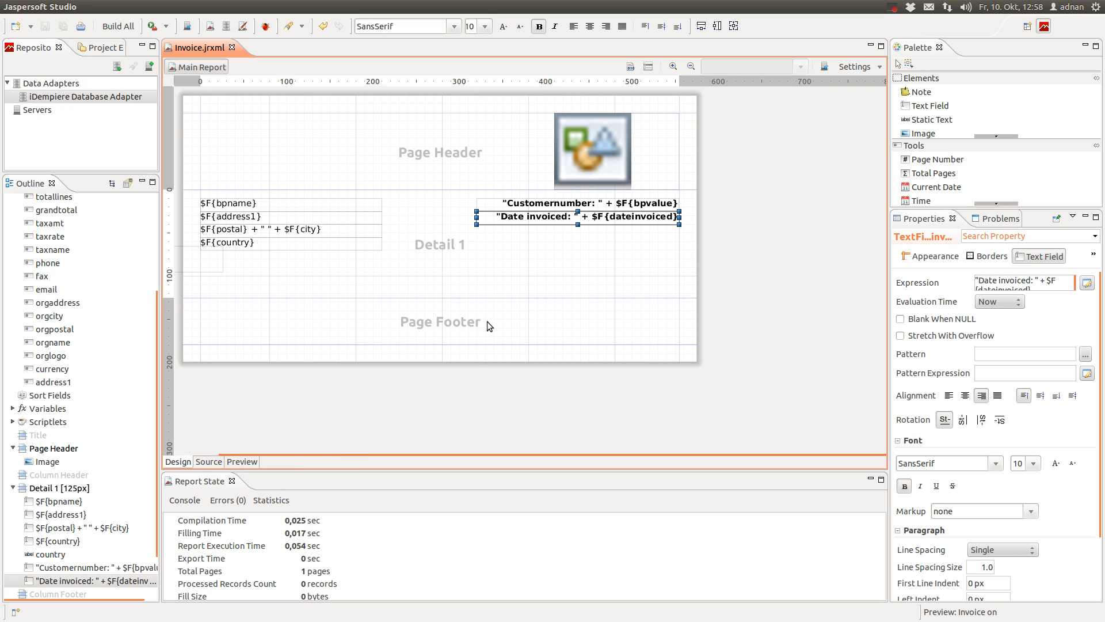
click(242, 462)
Open the invoice date expression and browse the dateinvoiced field's conversion methods
double_click(647, 222)
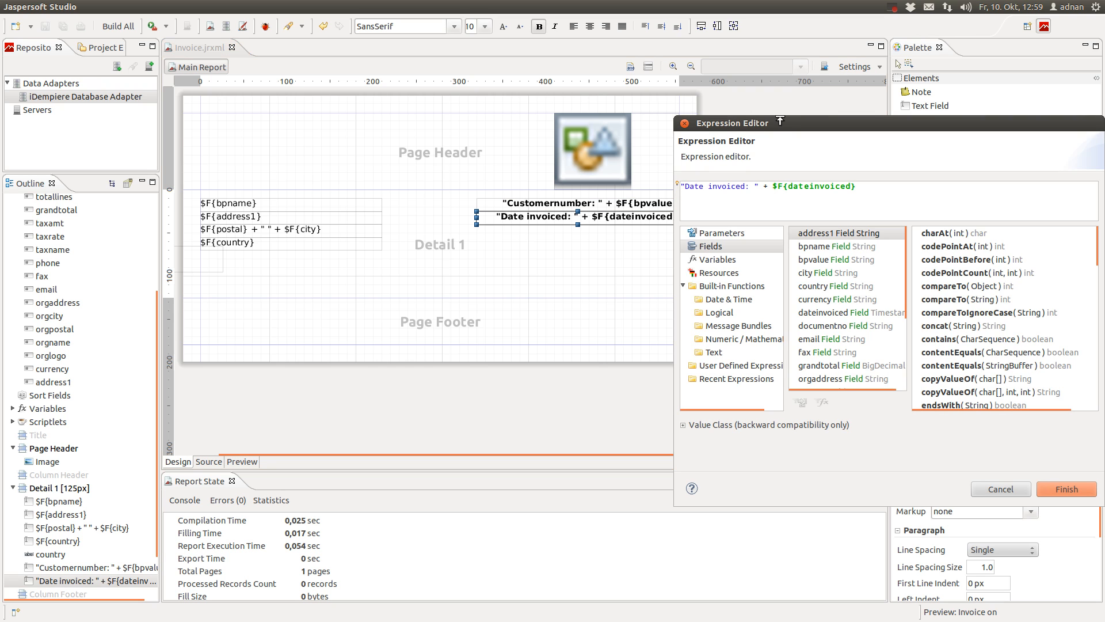
drag(779, 120, 403, 144)
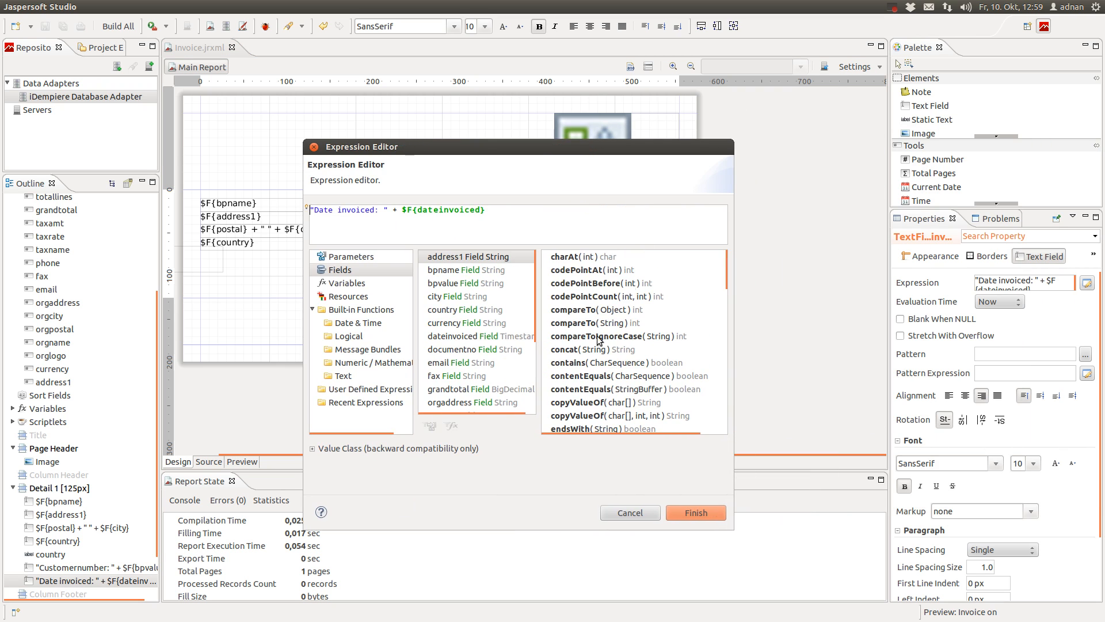
scroll(476, 384, down, 3)
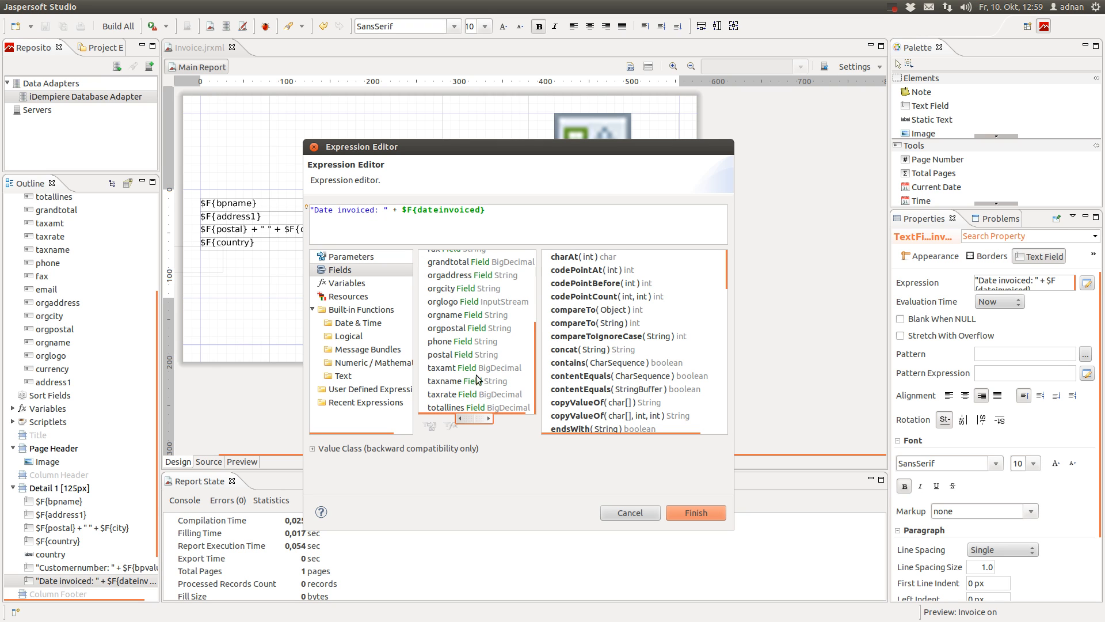
scroll(473, 360, up, 3)
click(461, 311)
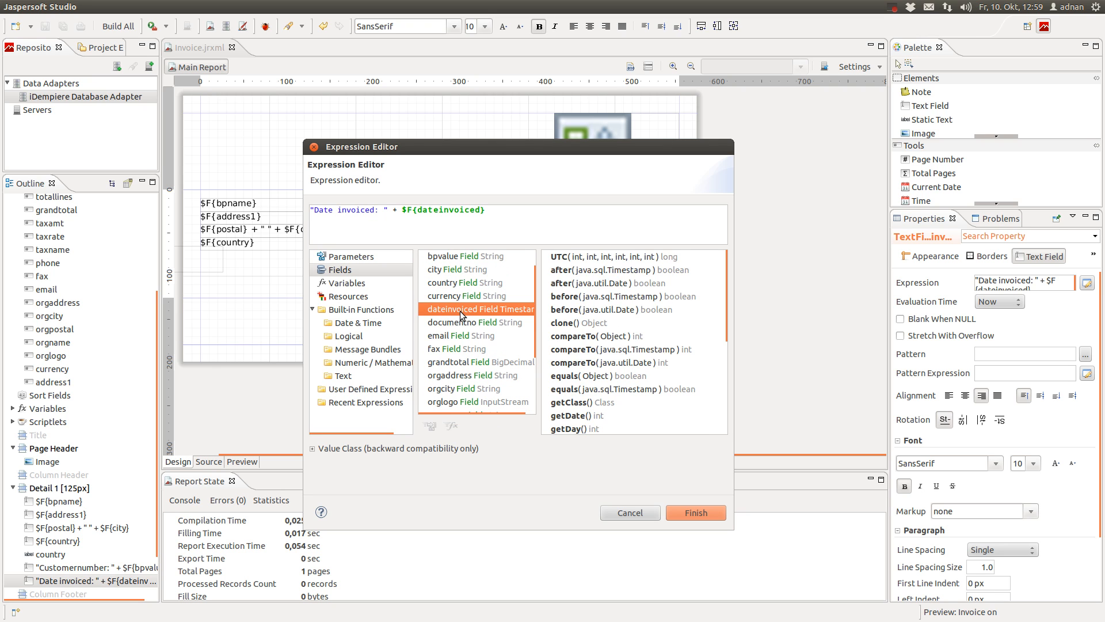
scroll(644, 339, down, 4)
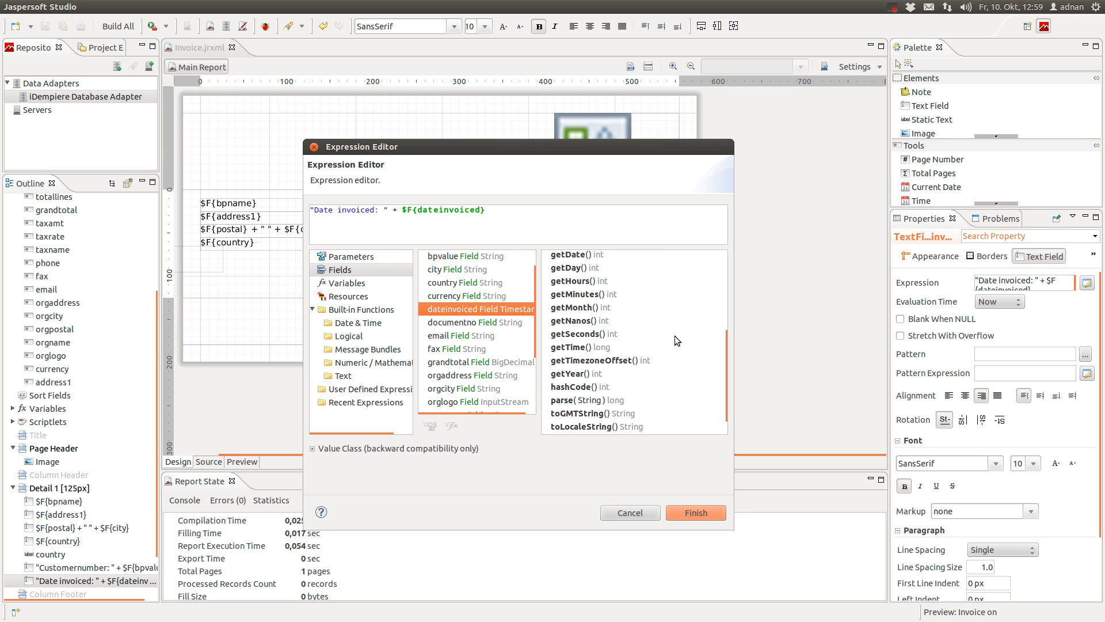
scroll(641, 369, down, 1)
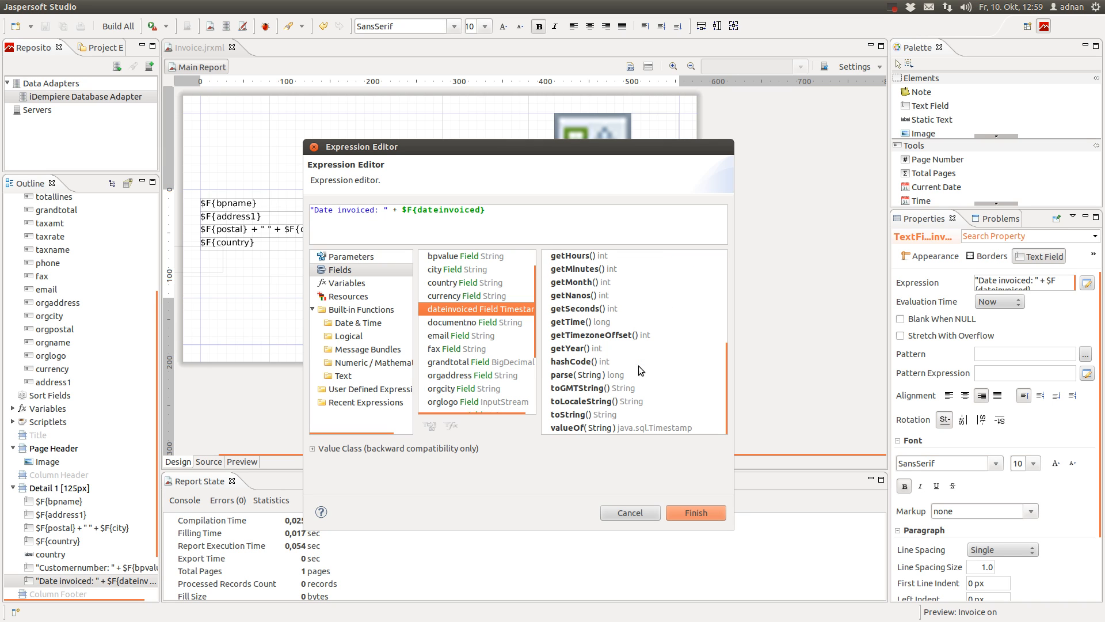
click(595, 402)
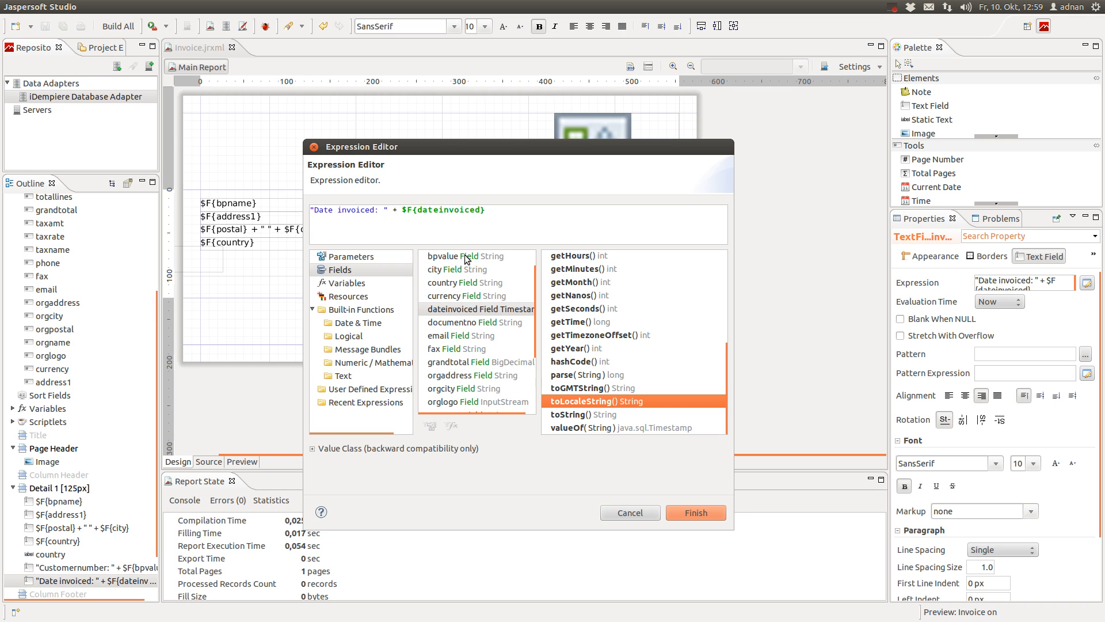
Replace $F{dateinvoiced} with $F{dateinvoiced}.toLocaleString() and apply the expression
drag(402, 209, 486, 210)
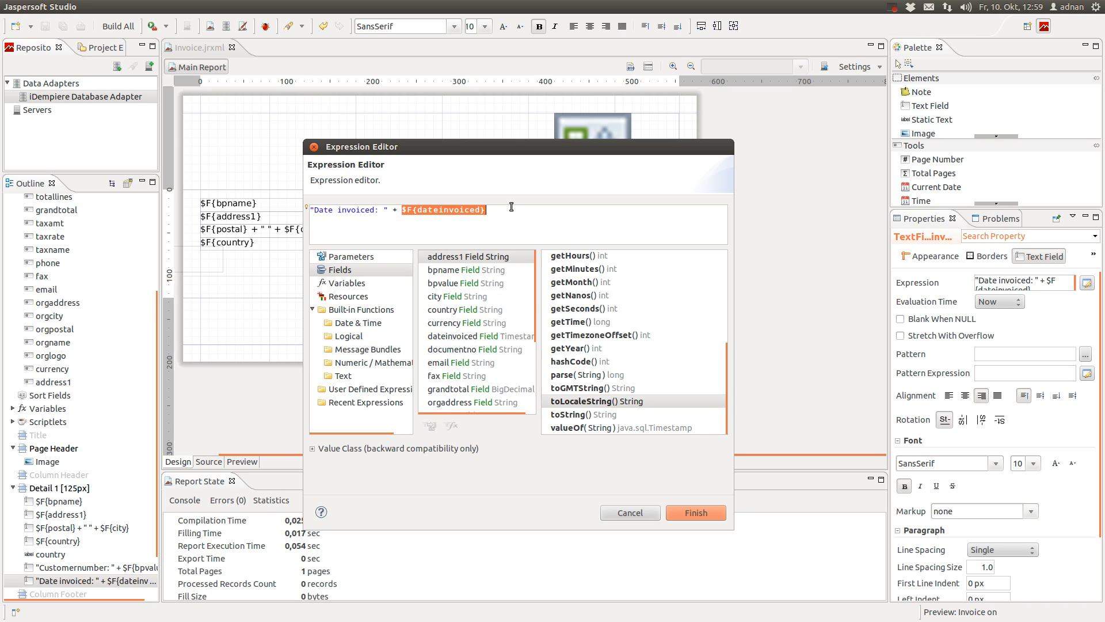
key(BackSpace)
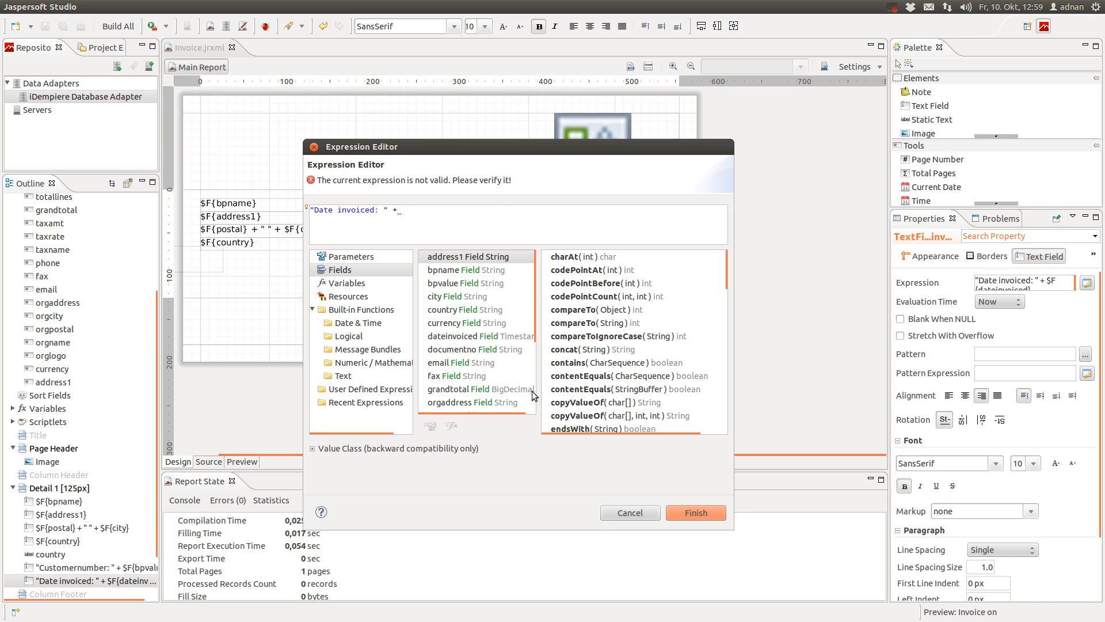
click(472, 339)
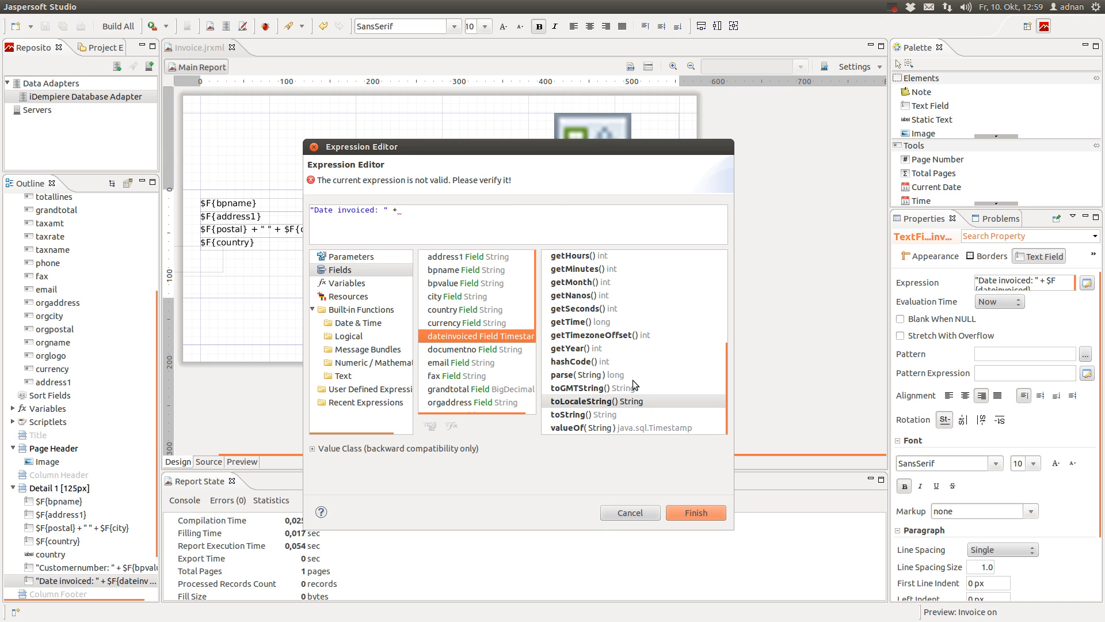
double_click(625, 402)
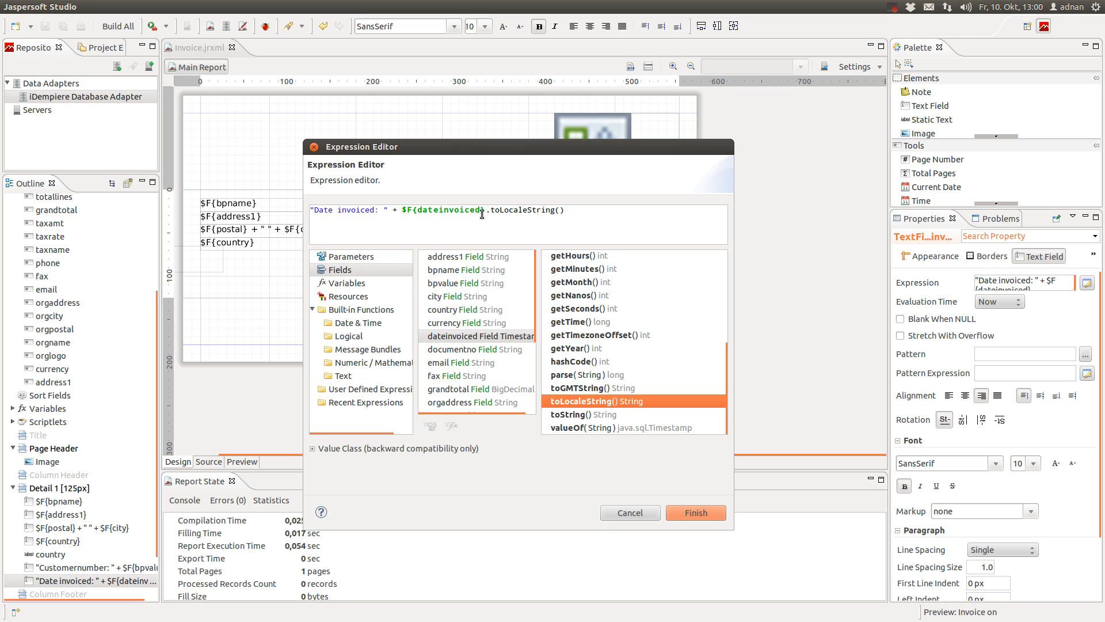
click(695, 512)
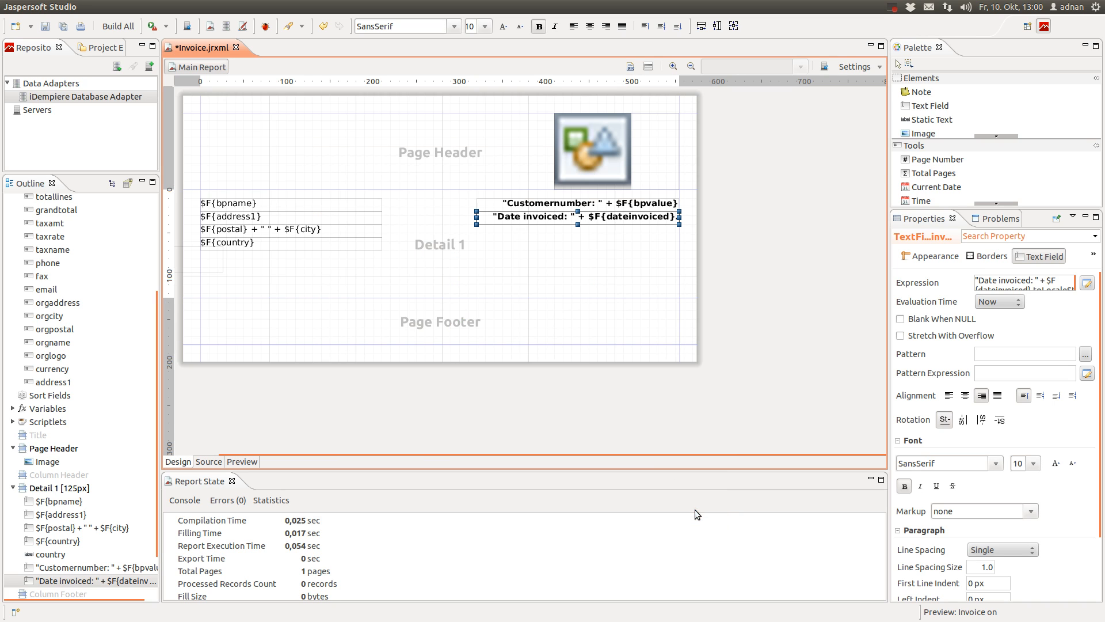
click(238, 462)
click(285, 440)
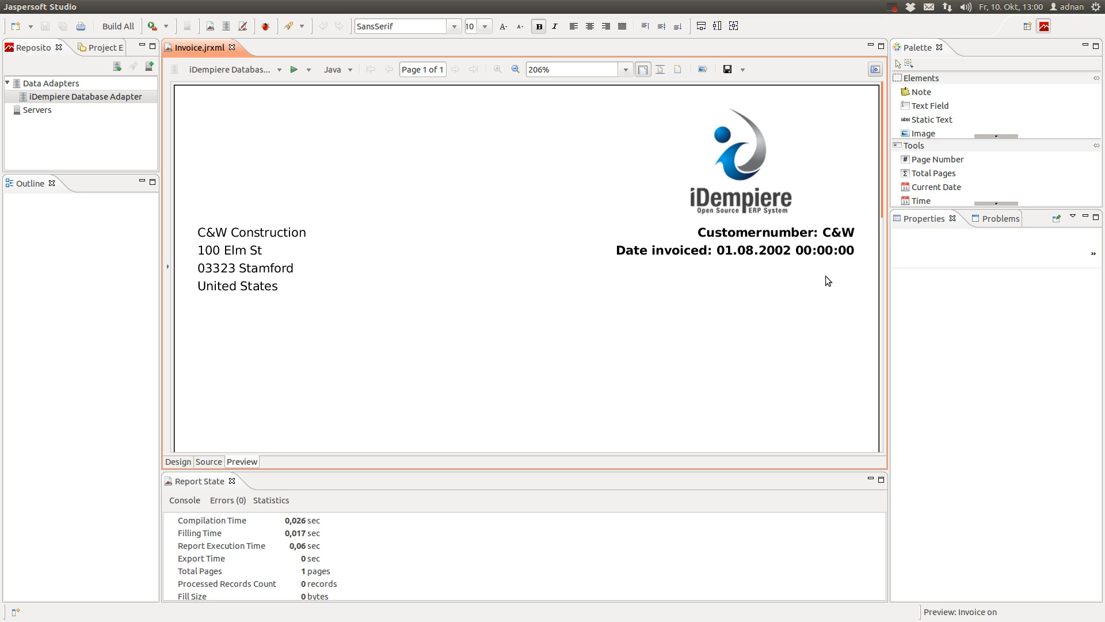
click(184, 463)
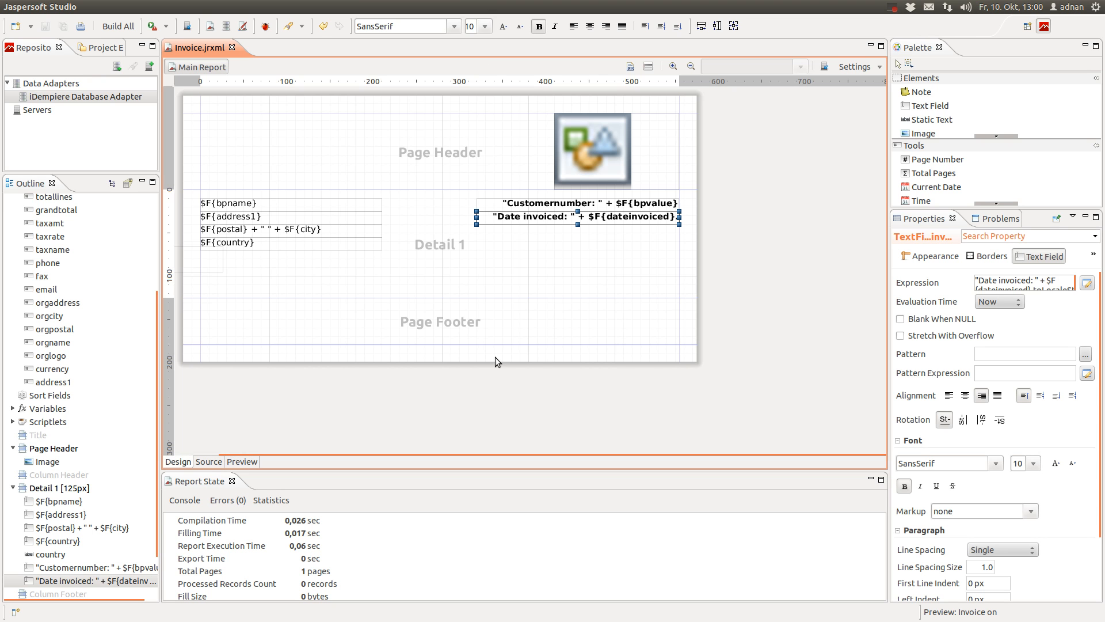
Reopen the Date invoiced expression and select its formatted-date part
double_click(631, 222)
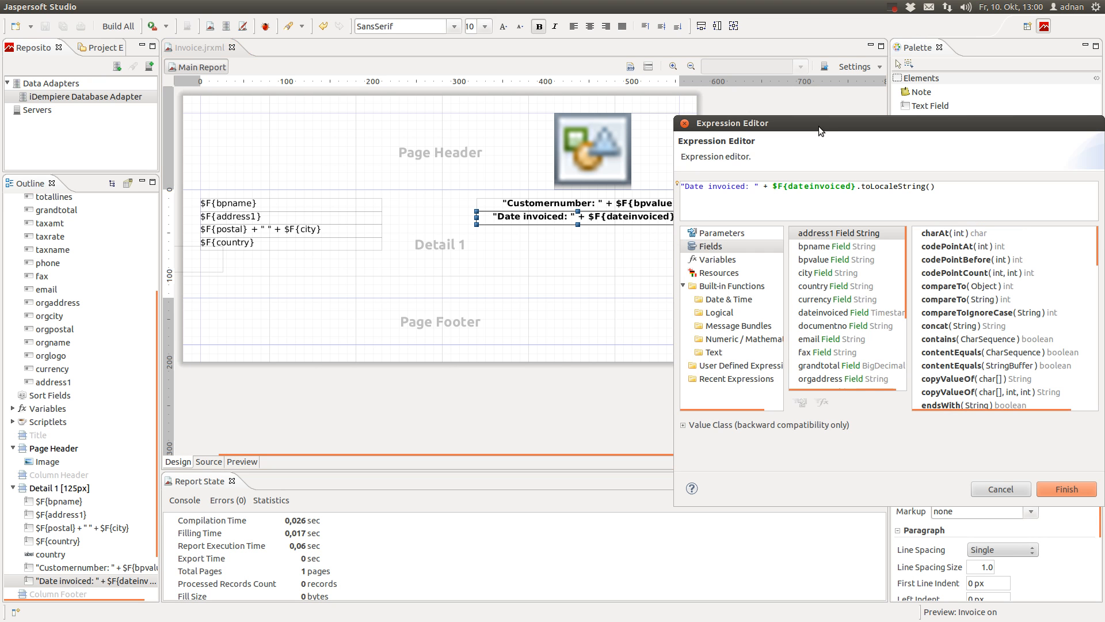
drag(817, 122, 370, 168)
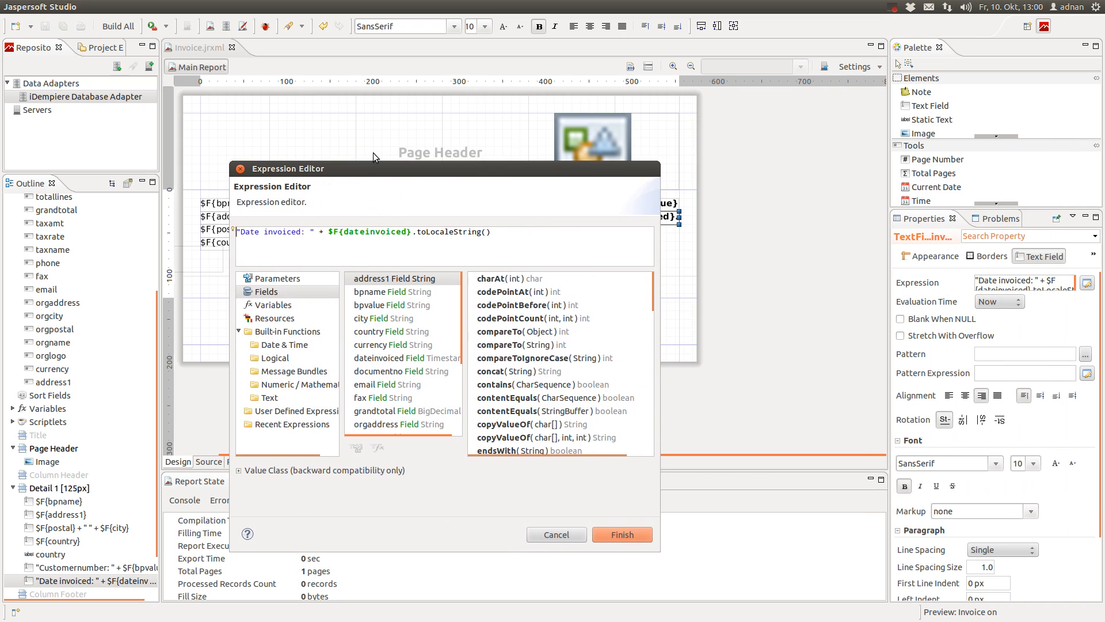
drag(330, 232, 498, 233)
key(ctrl+c)
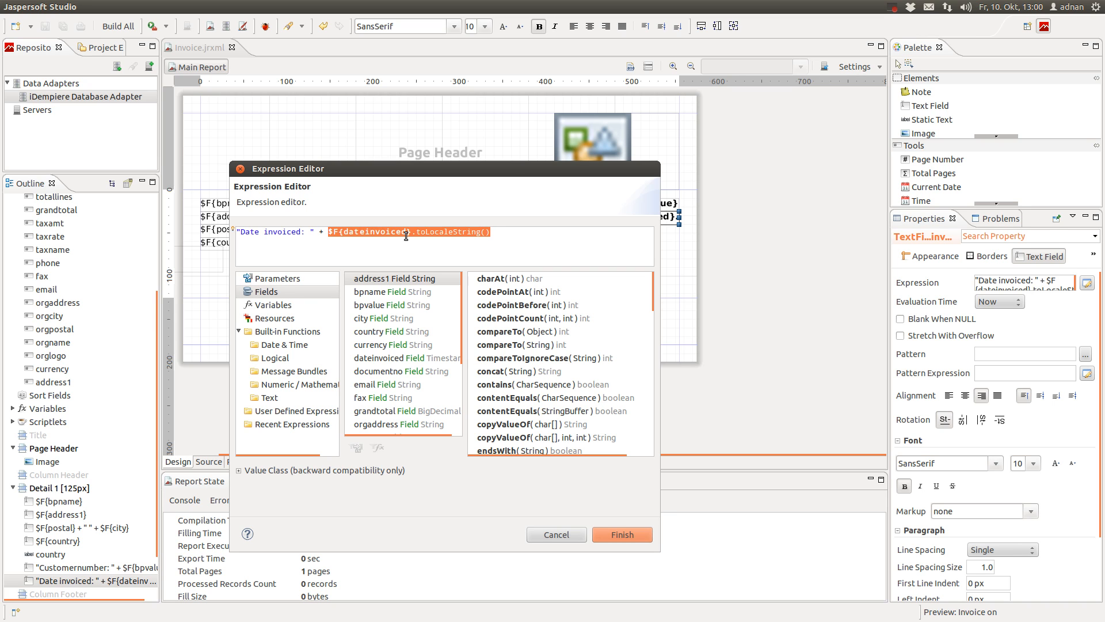
click(538, 235)
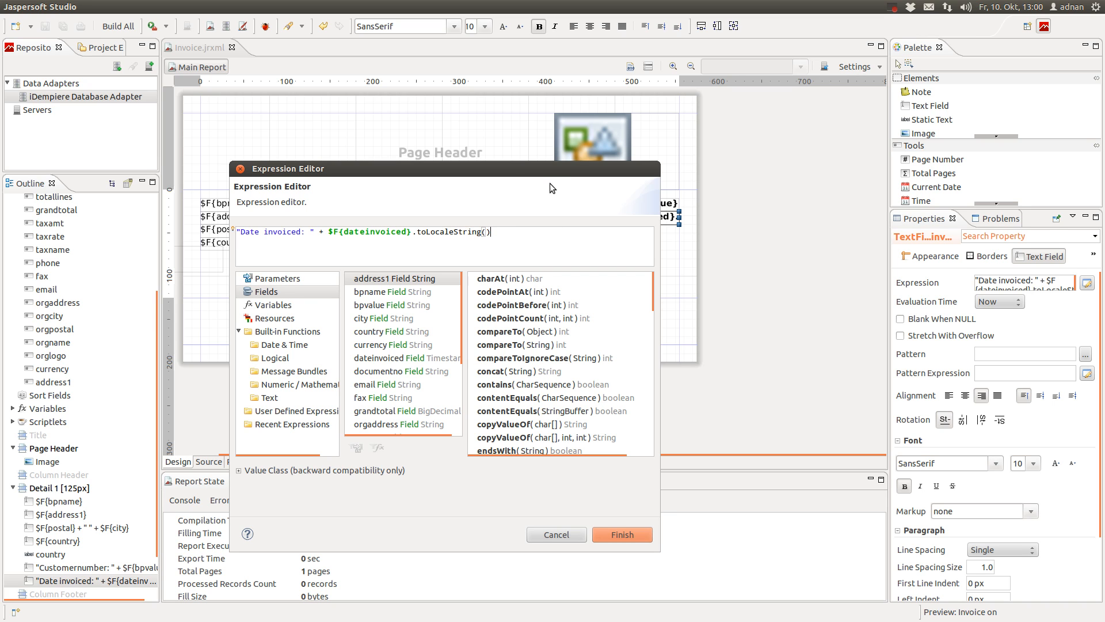
scroll(489, 384, down, 3)
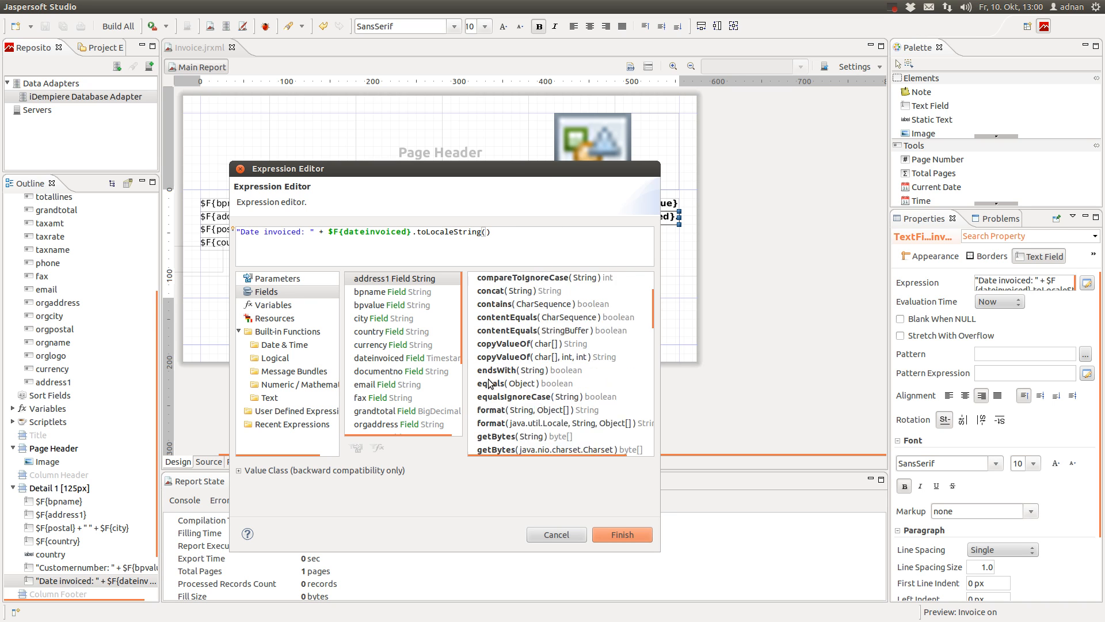
scroll(489, 384, up, 3)
scroll(492, 383, down, 3)
scroll(494, 380, down, 10)
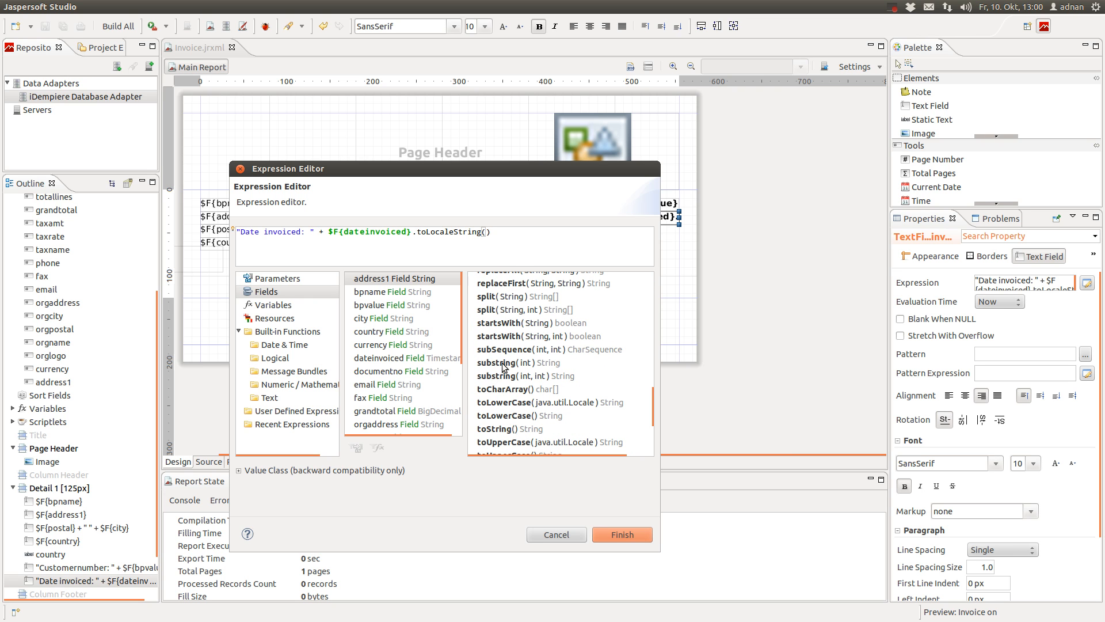
Append .substring(0, to the expression, using the two-argument substring method
click(503, 367)
click(501, 375)
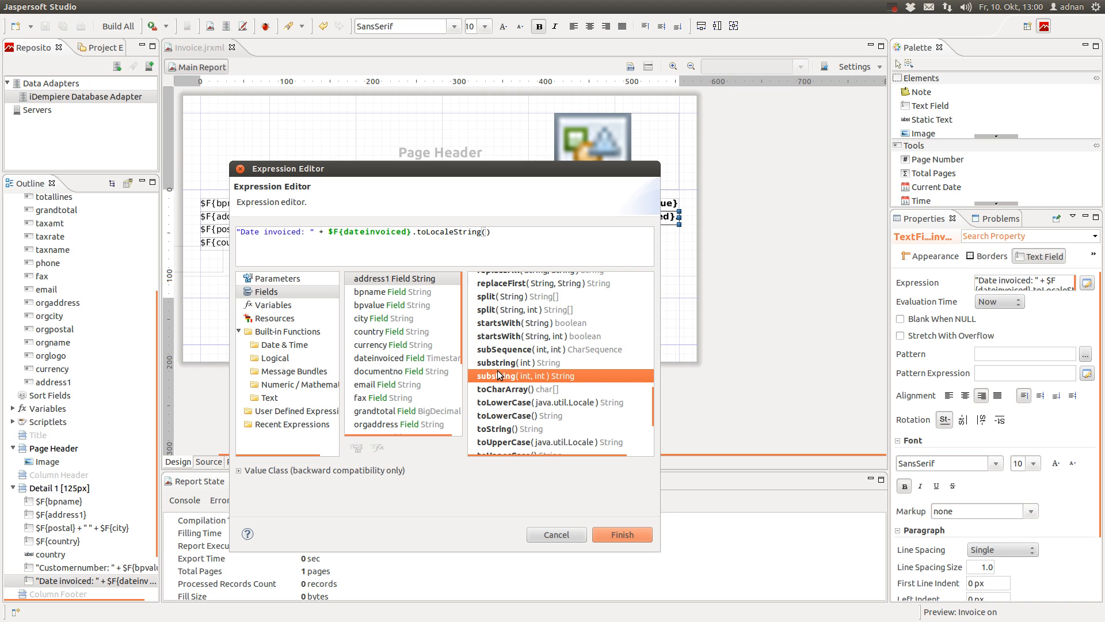
click(514, 240)
text(.)
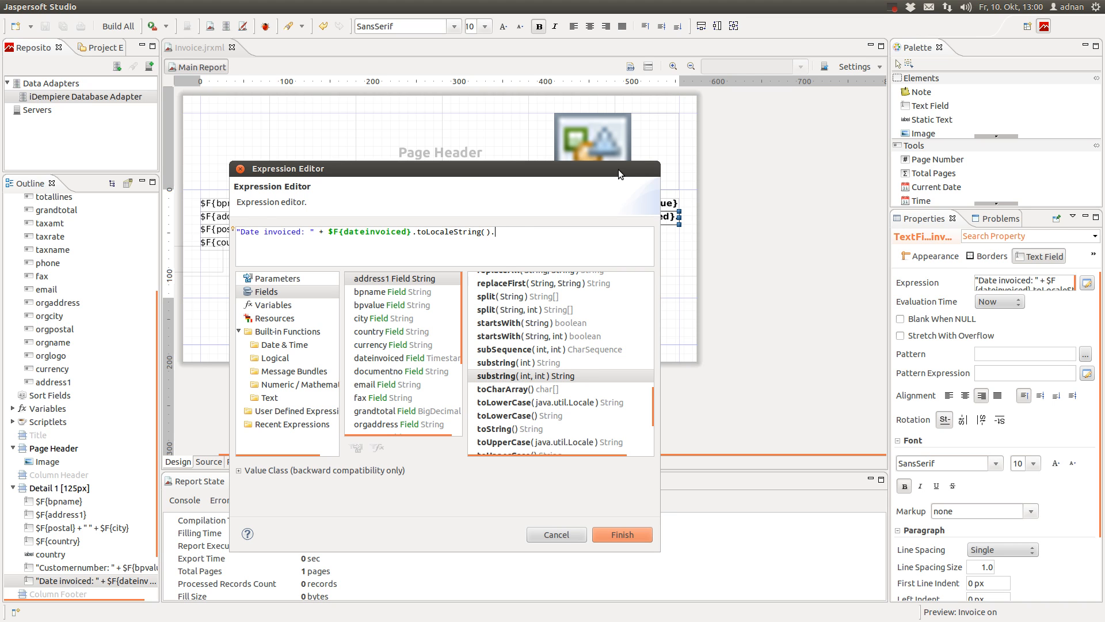
text(substring())
key(Left)
text(0,)
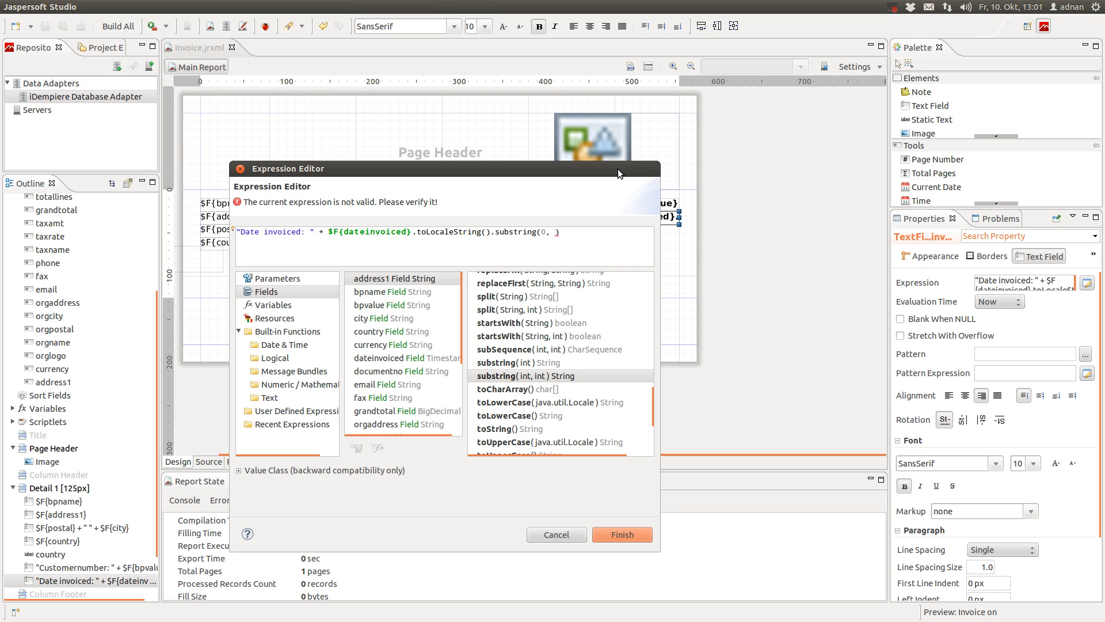
Finish the substring end argument as $F{dateinvoiced}.toLocaleString().length() - 9 and apply it
key(ctrl+v)
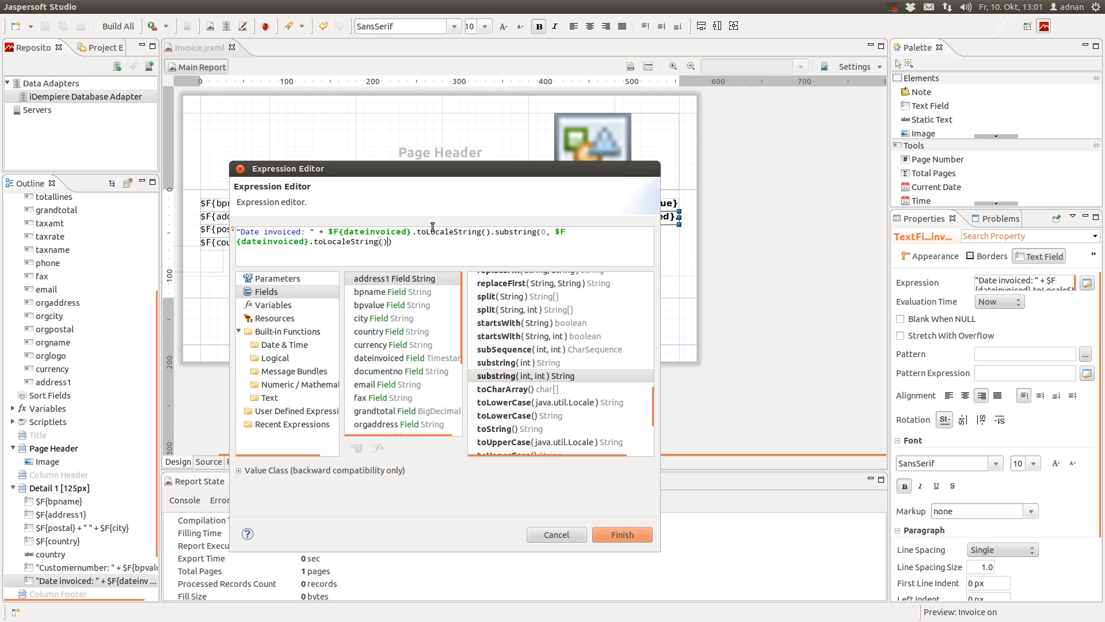
text(.)
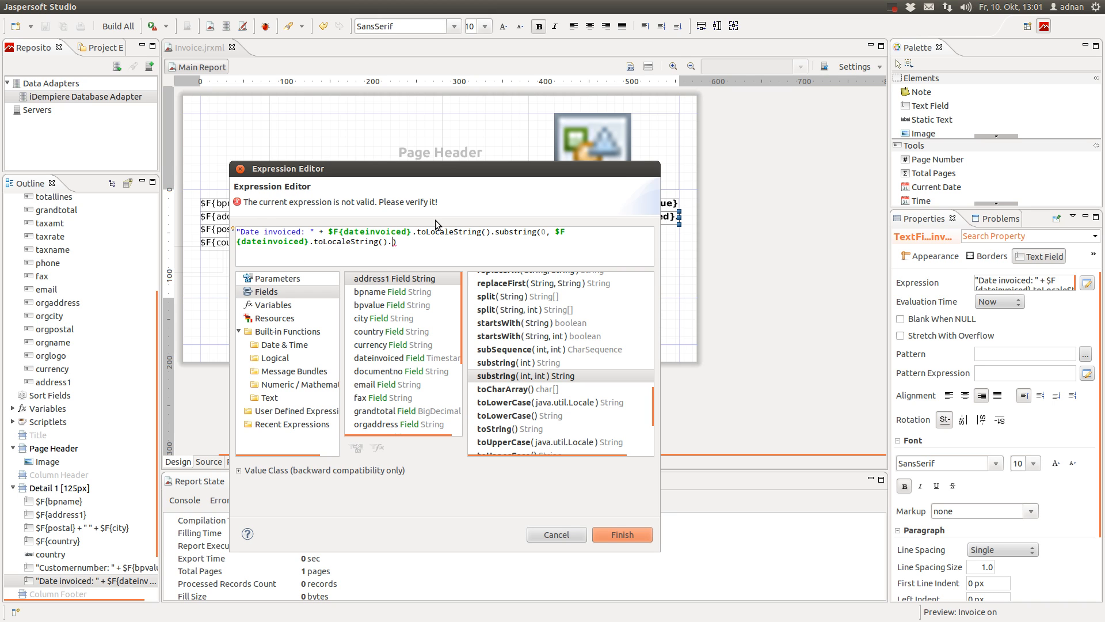
text(length())
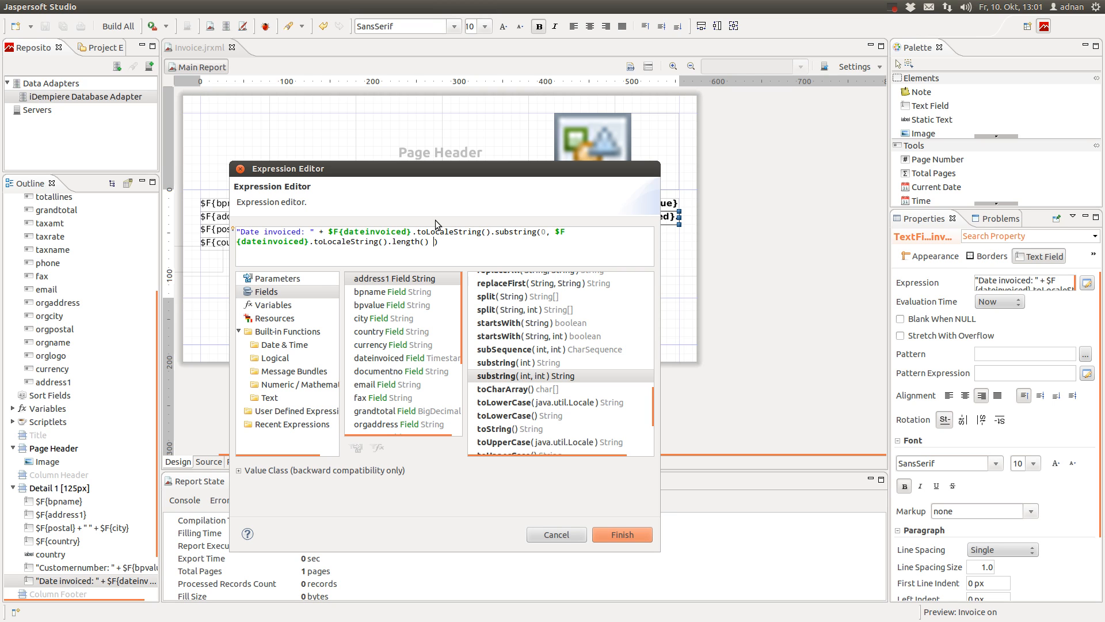
key(Delete)
text(- )
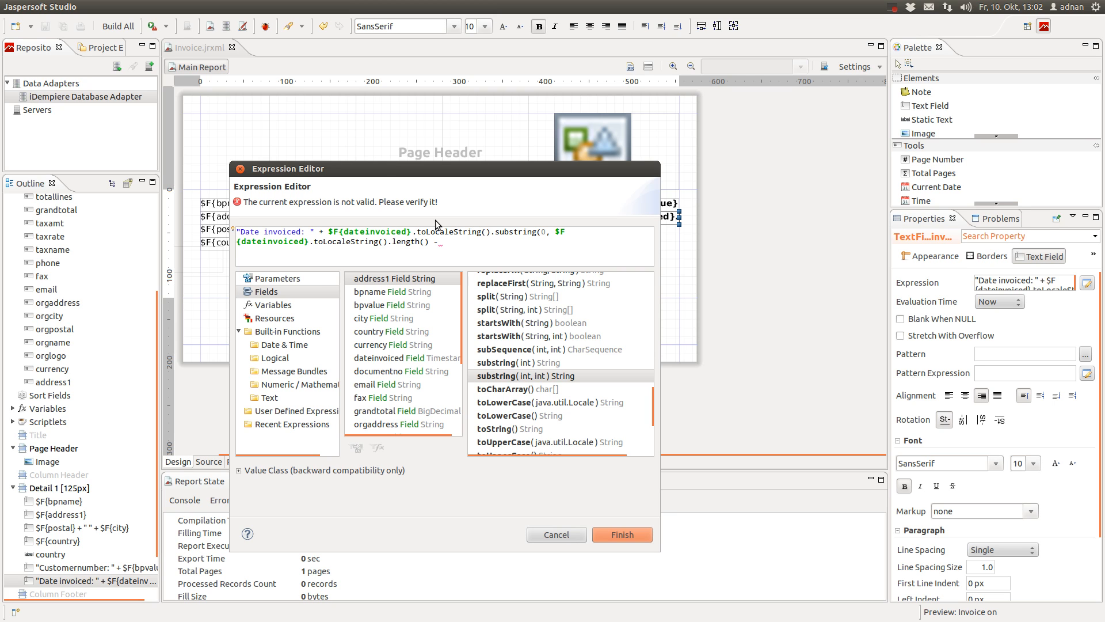
text())
key(BackSpace)
text(9))
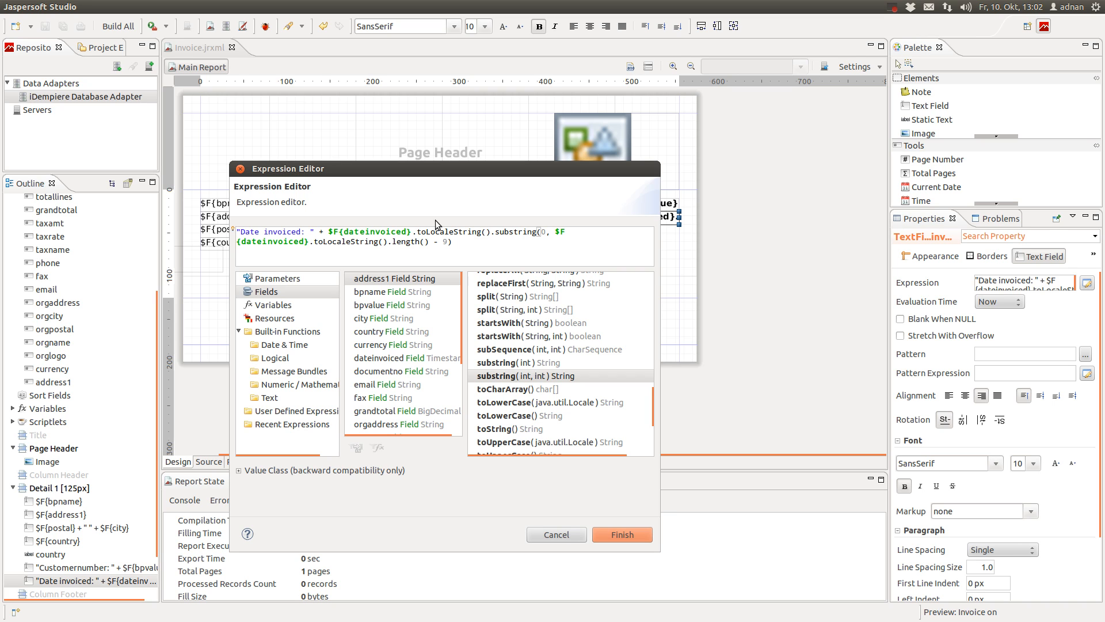
click(627, 533)
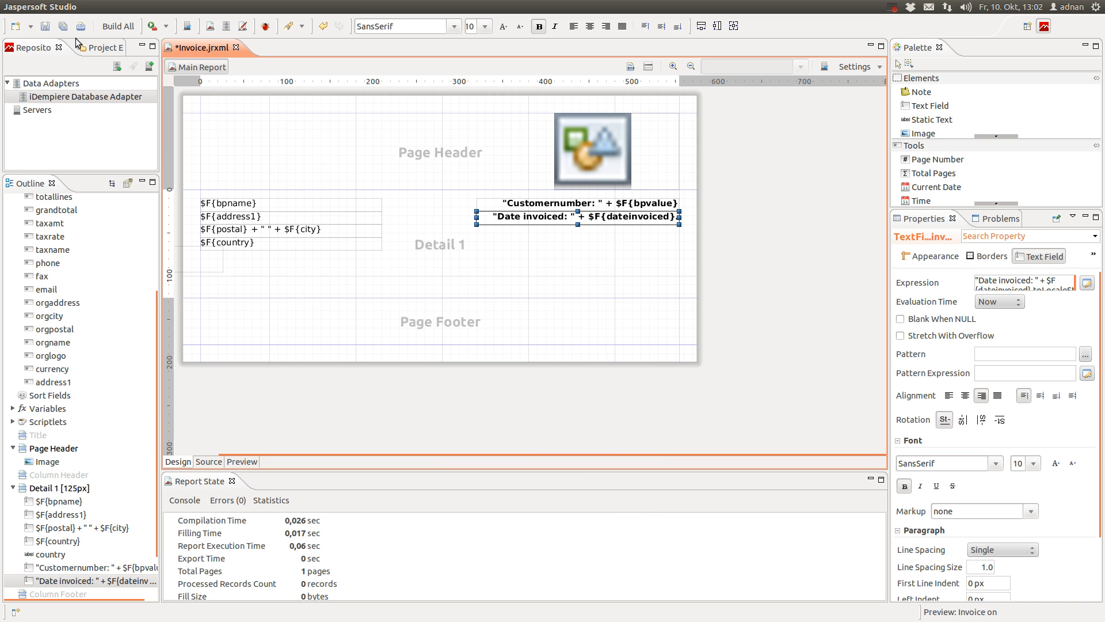
click(242, 461)
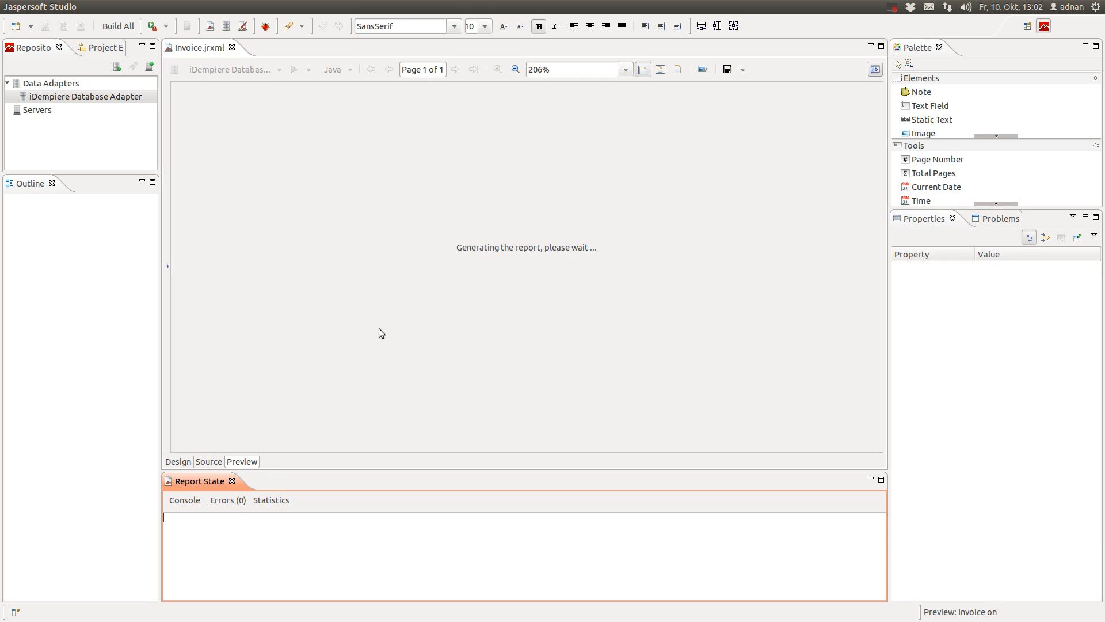
click(285, 440)
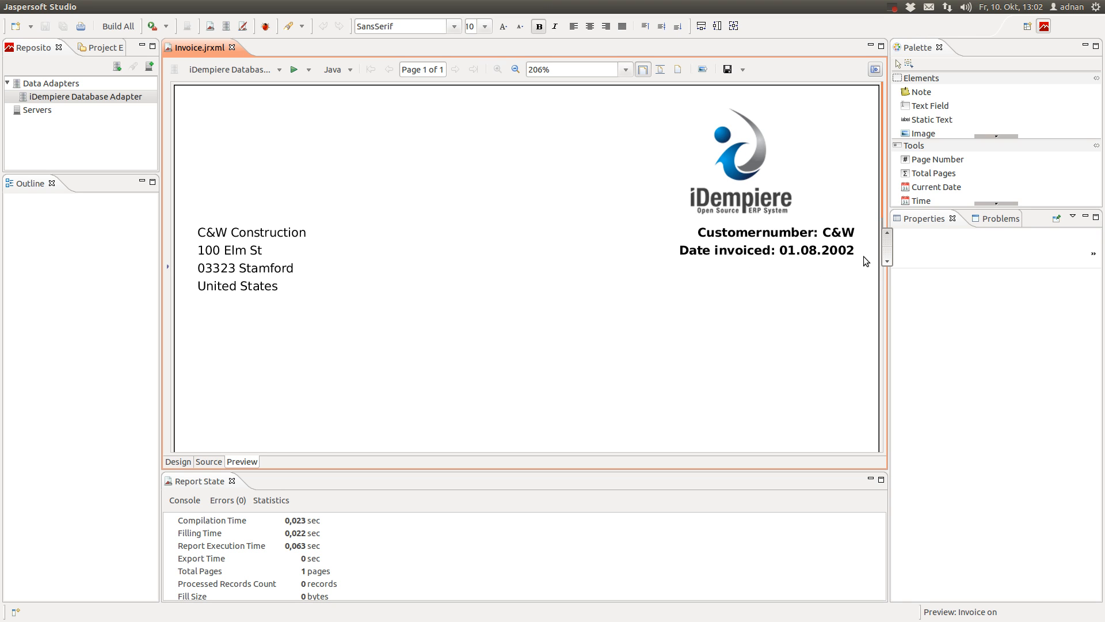
click(178, 462)
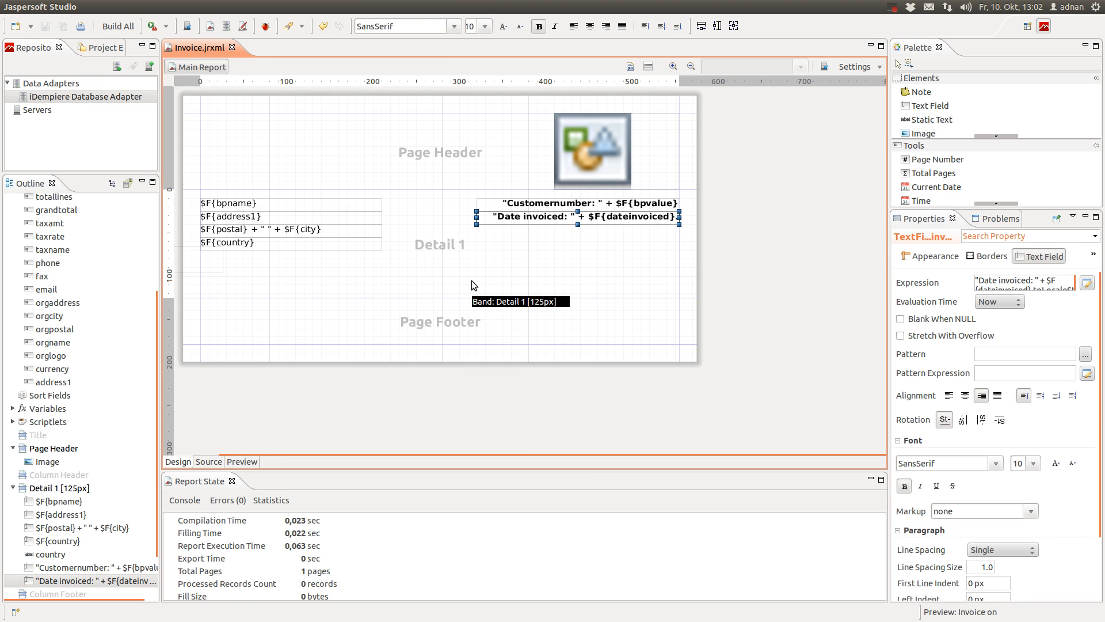
Select the Detail 1 band and remove a misplaced static text element from it
click(232, 285)
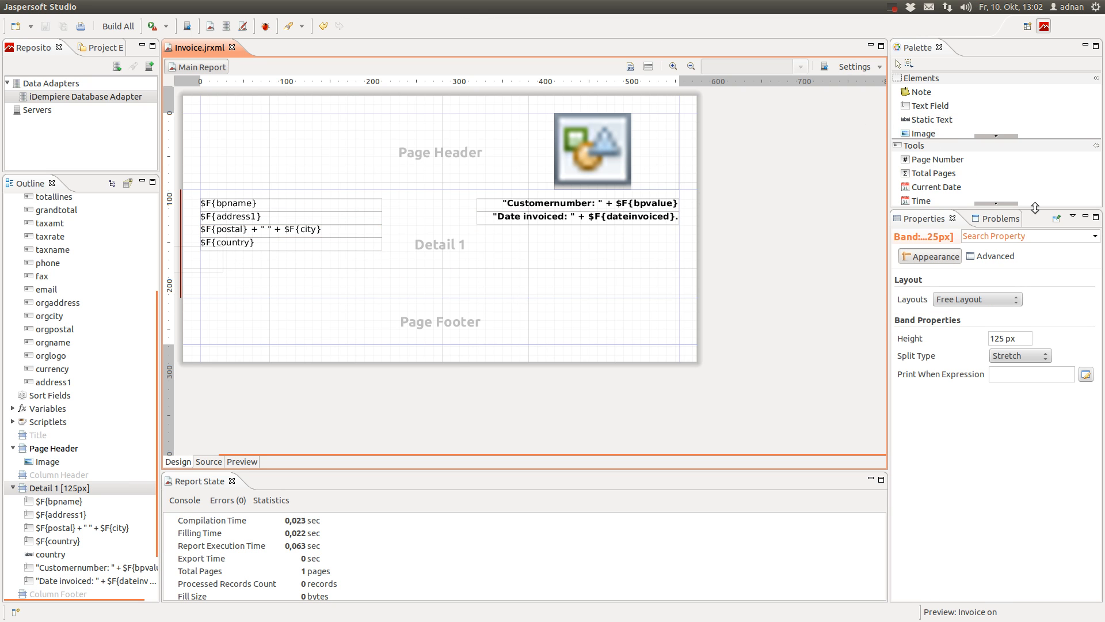
drag(917, 47, 1004, 231)
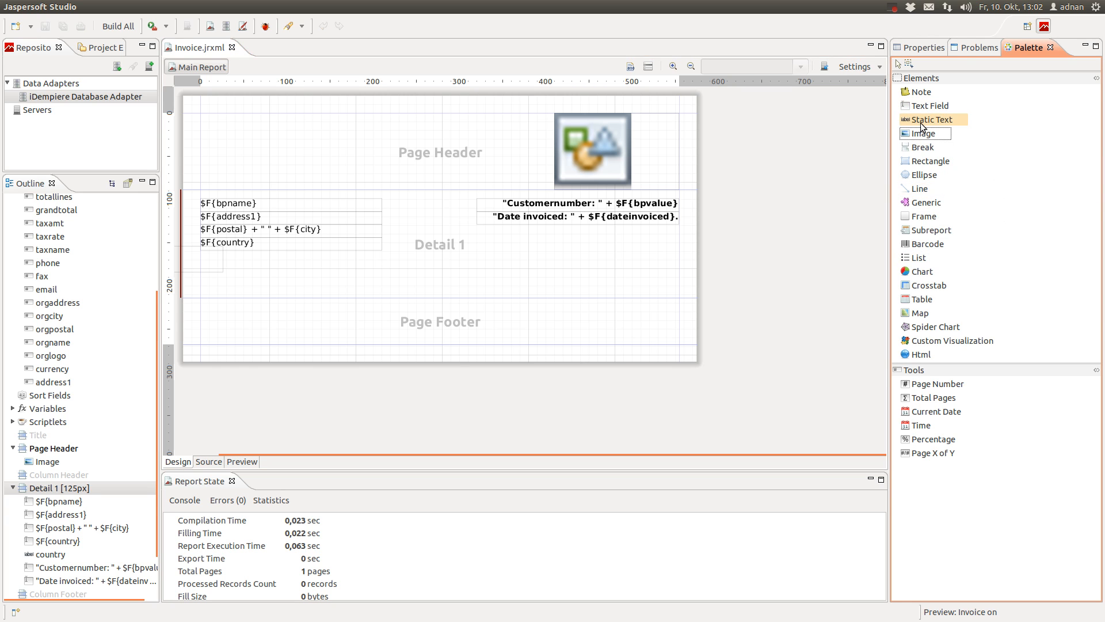
drag(927, 120, 231, 272)
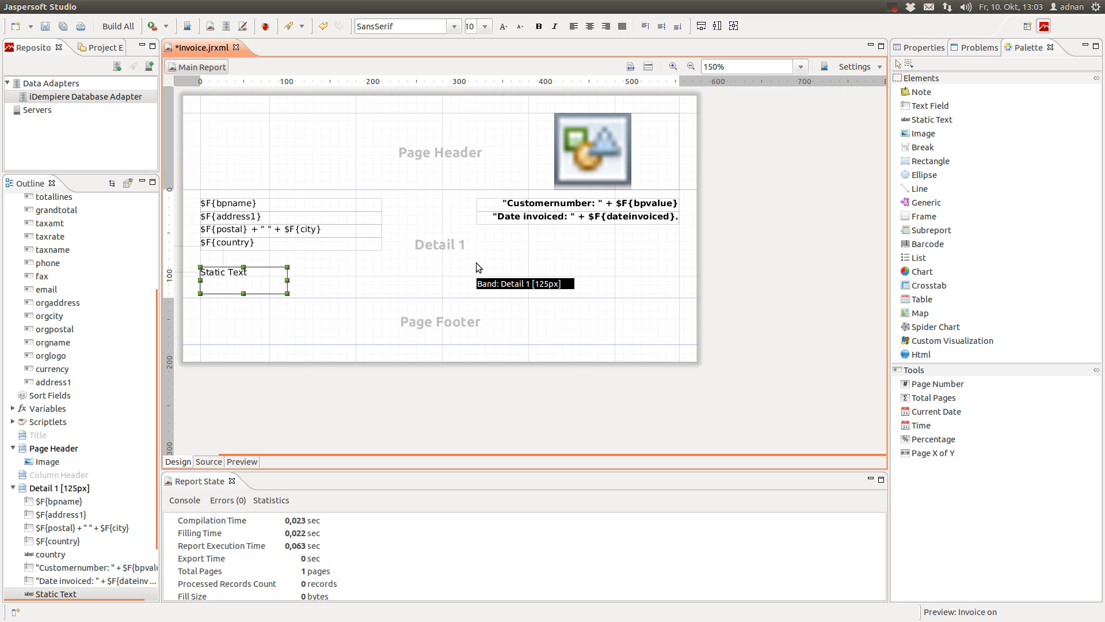
key(Delete)
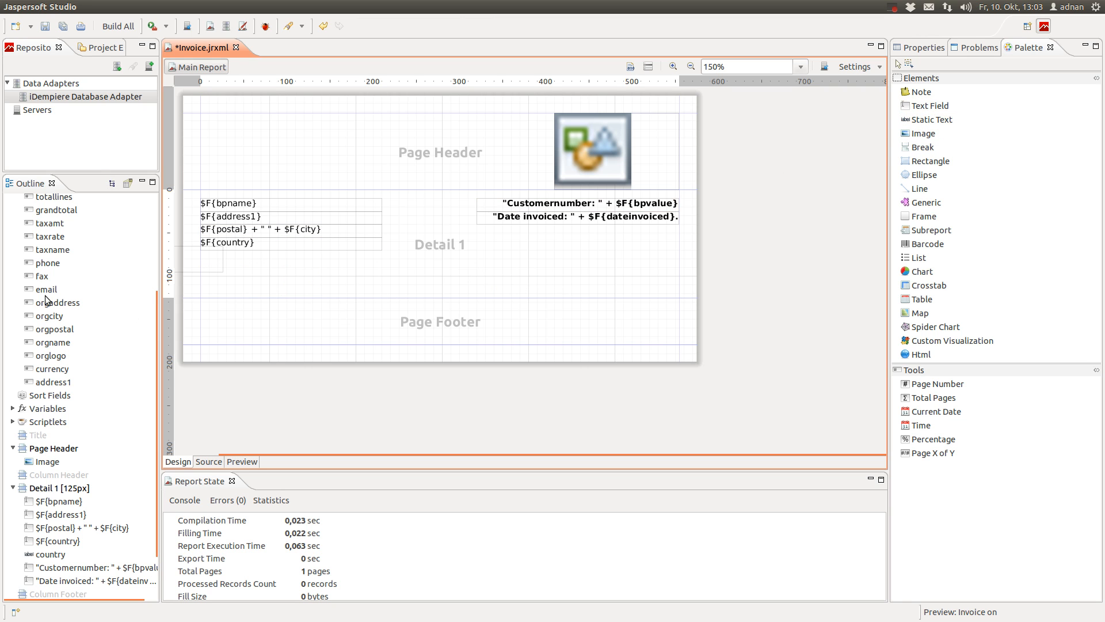
scroll(46, 299, up, 4)
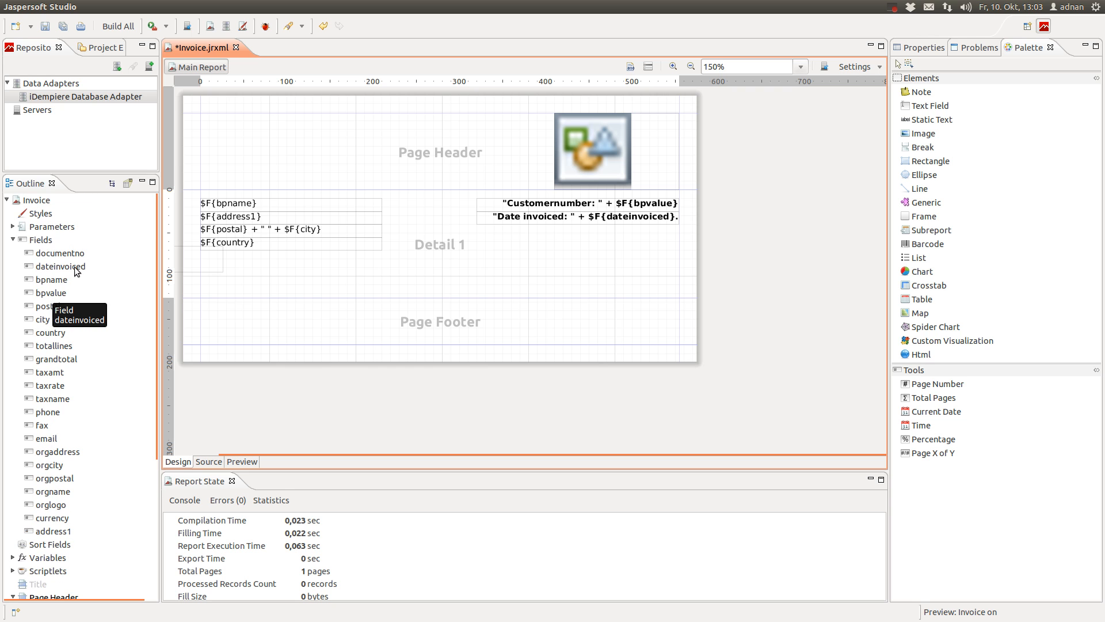
Add the documentno field without labels at Detail 1's left edge, enlarge the band to 193 px, widen the field
click(72, 255)
drag(70, 250, 185, 275)
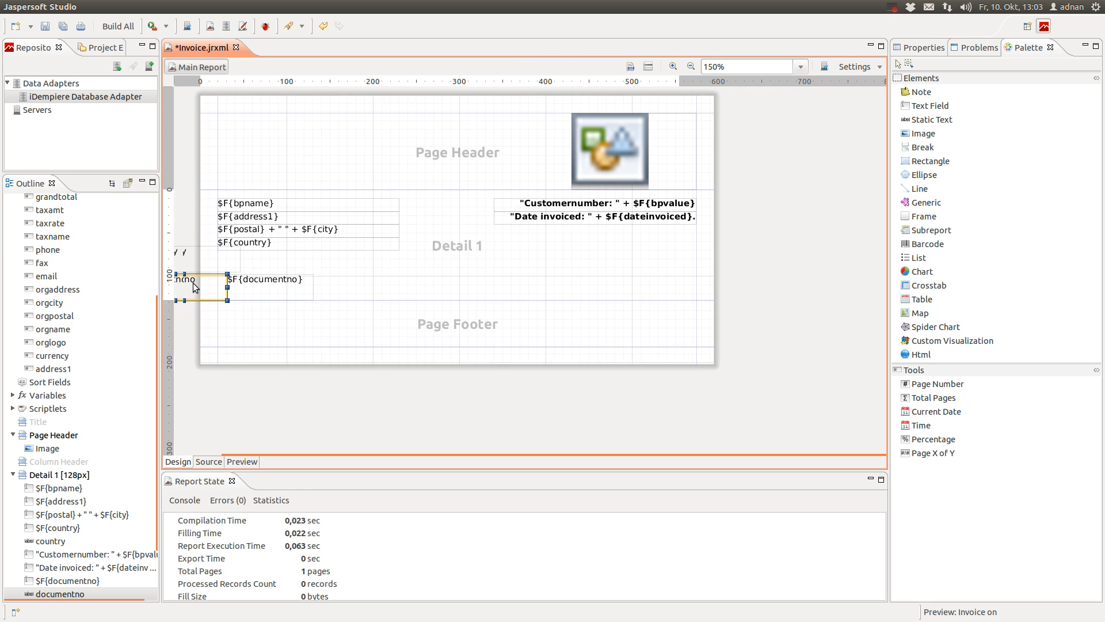
key(Delete)
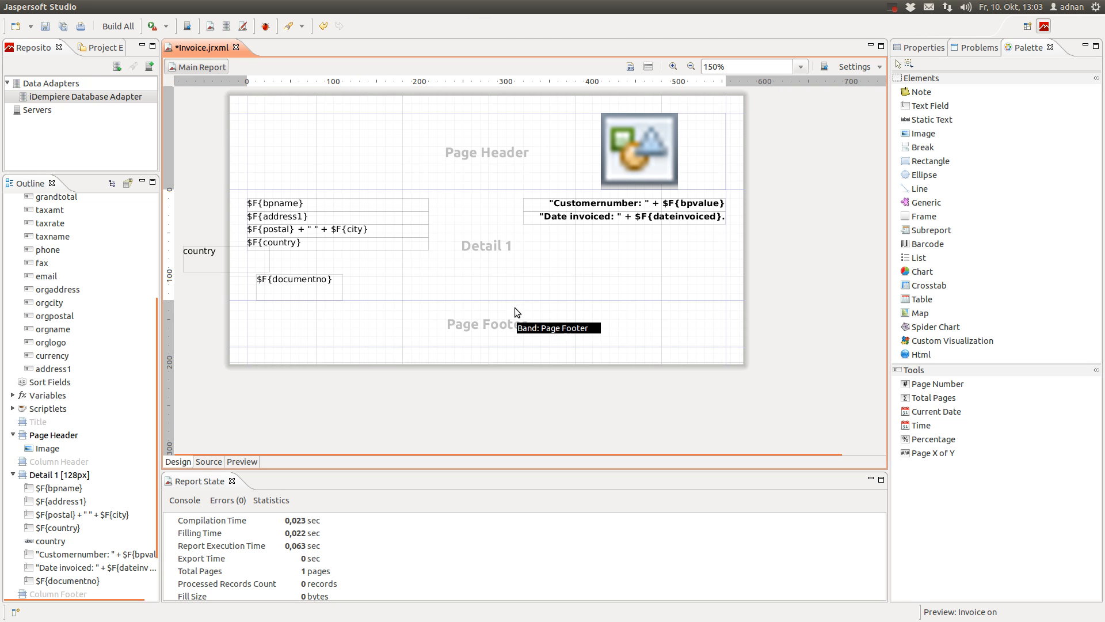
key(Delete)
drag(262, 285, 254, 285)
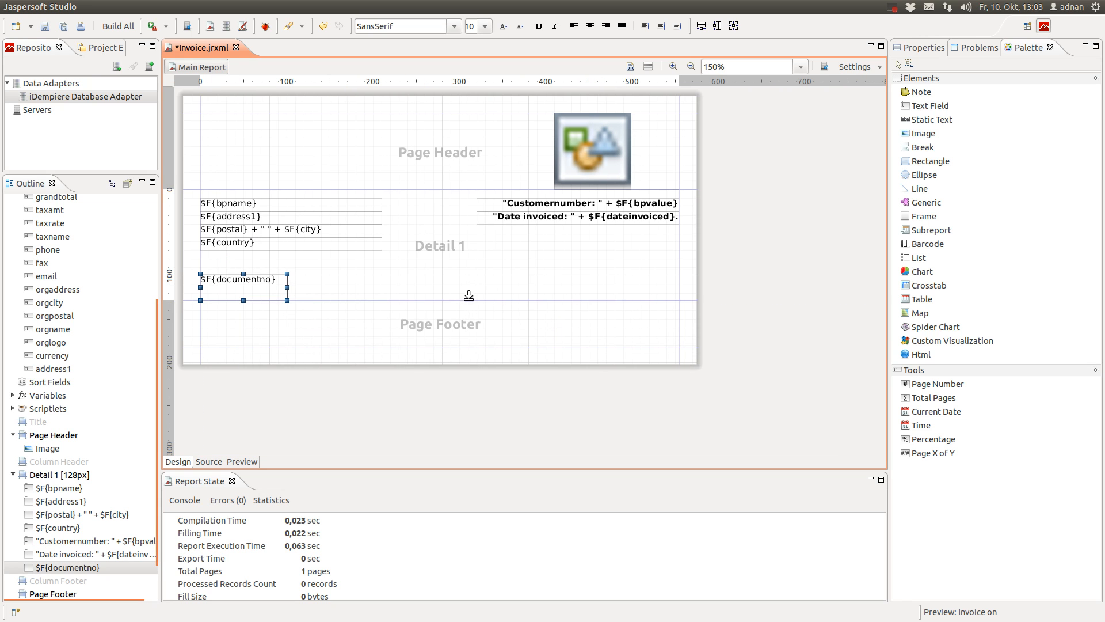
drag(469, 300, 470, 354)
scroll(320, 281, down, 1)
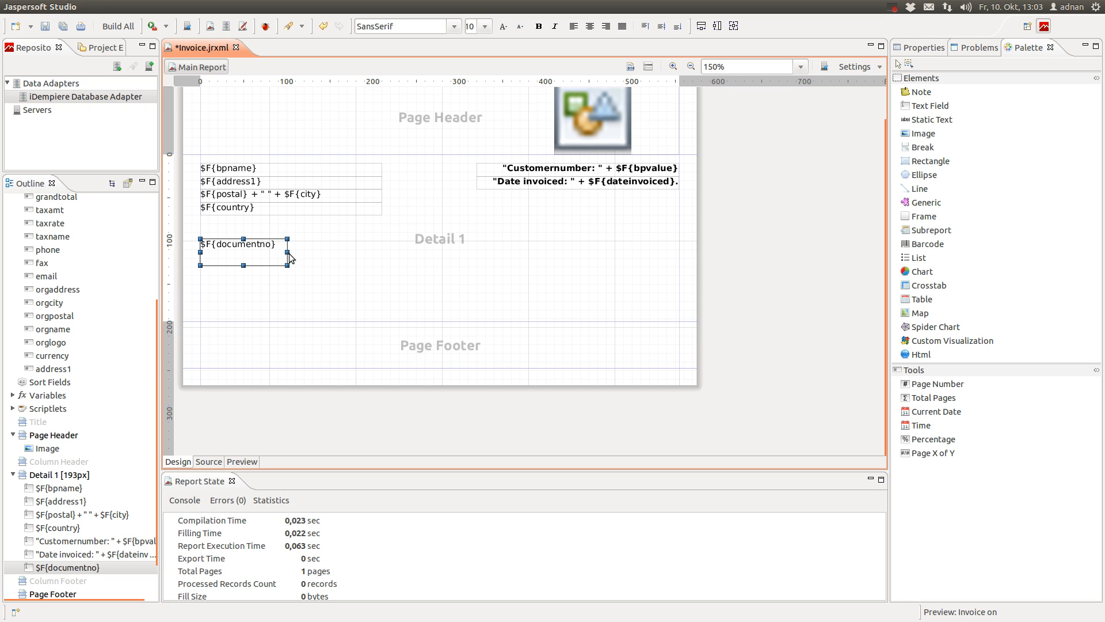
drag(287, 255, 679, 270)
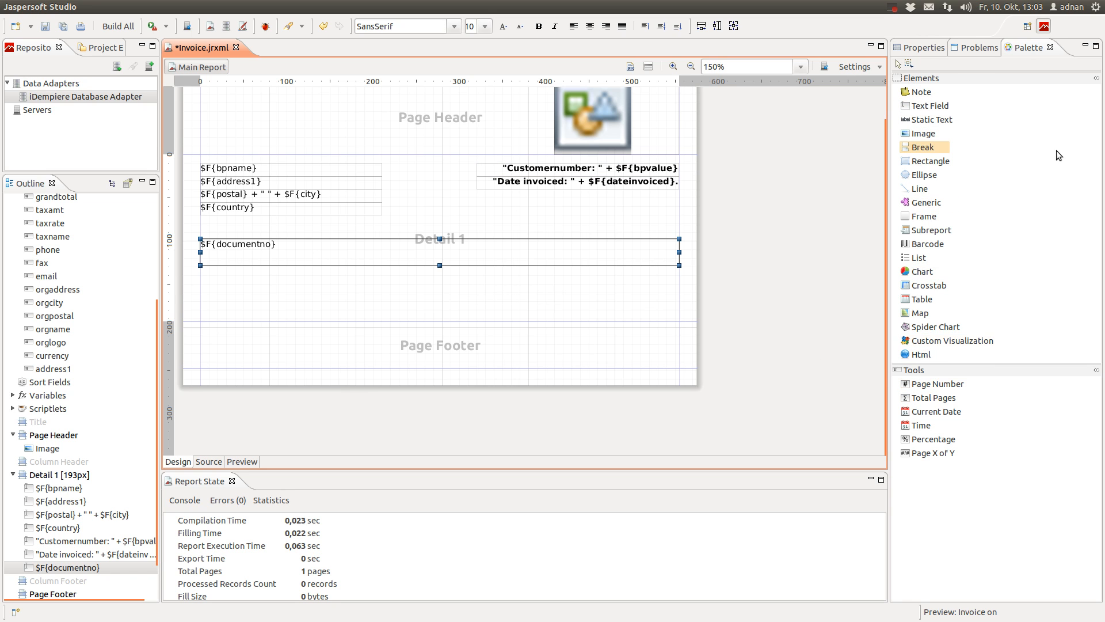
Set the documentno field's height to 30 px
click(922, 51)
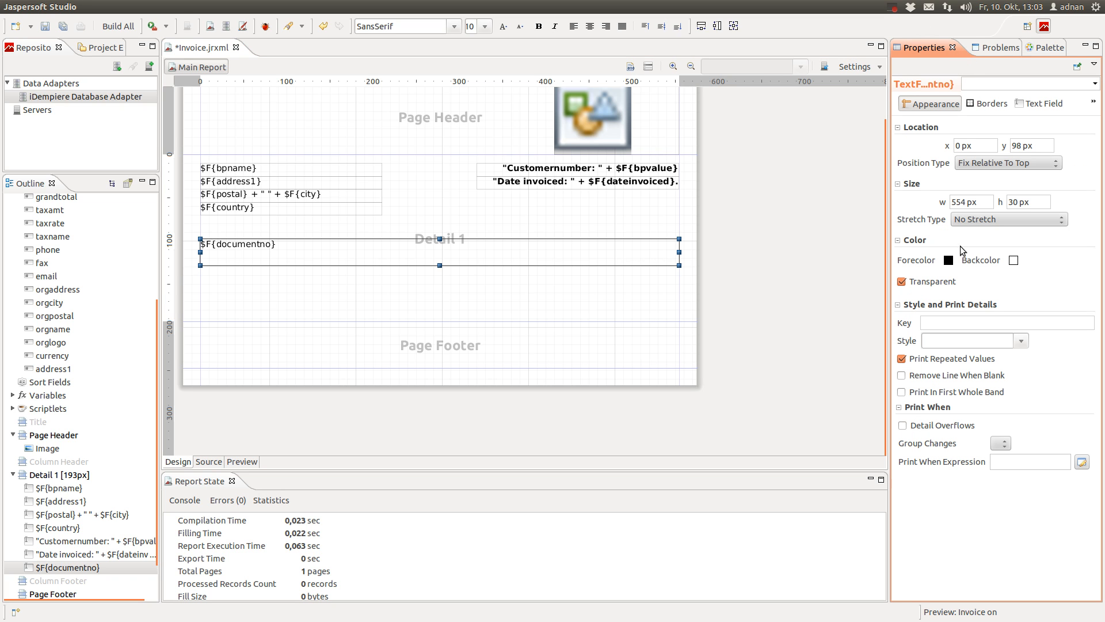
double_click(1017, 203)
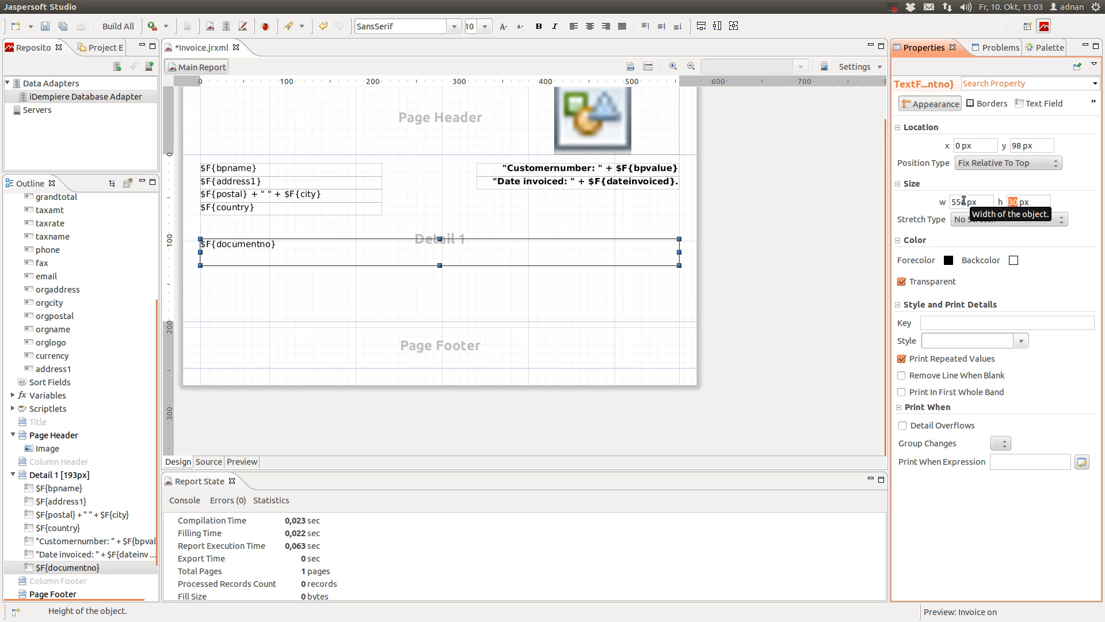
text(20)
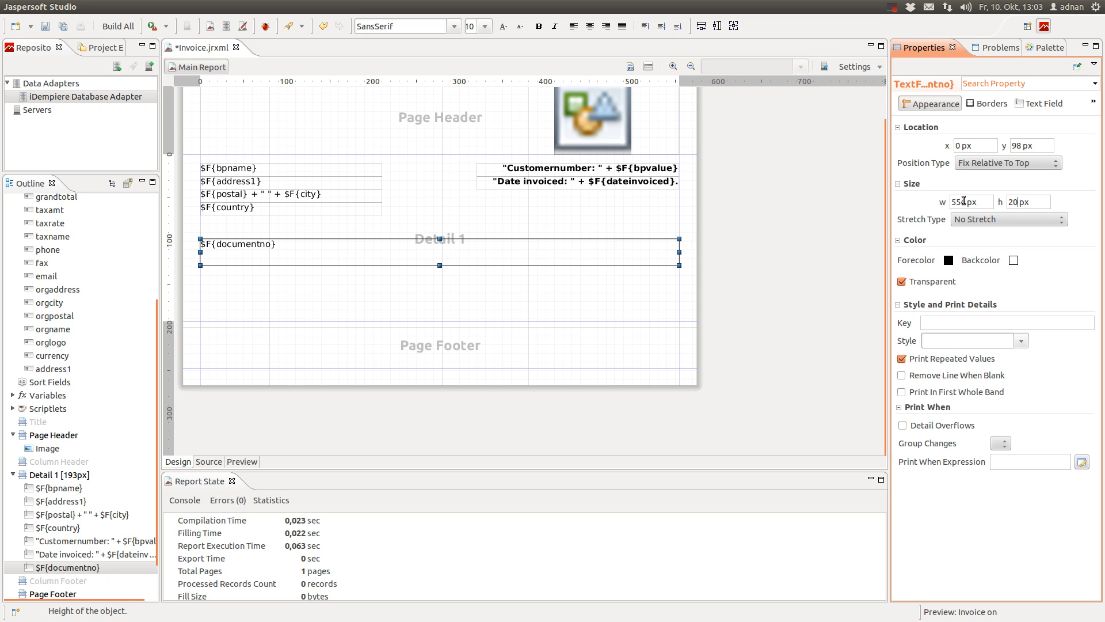
key(BackSpace)
key(BackSpace)
text(30)
click(519, 254)
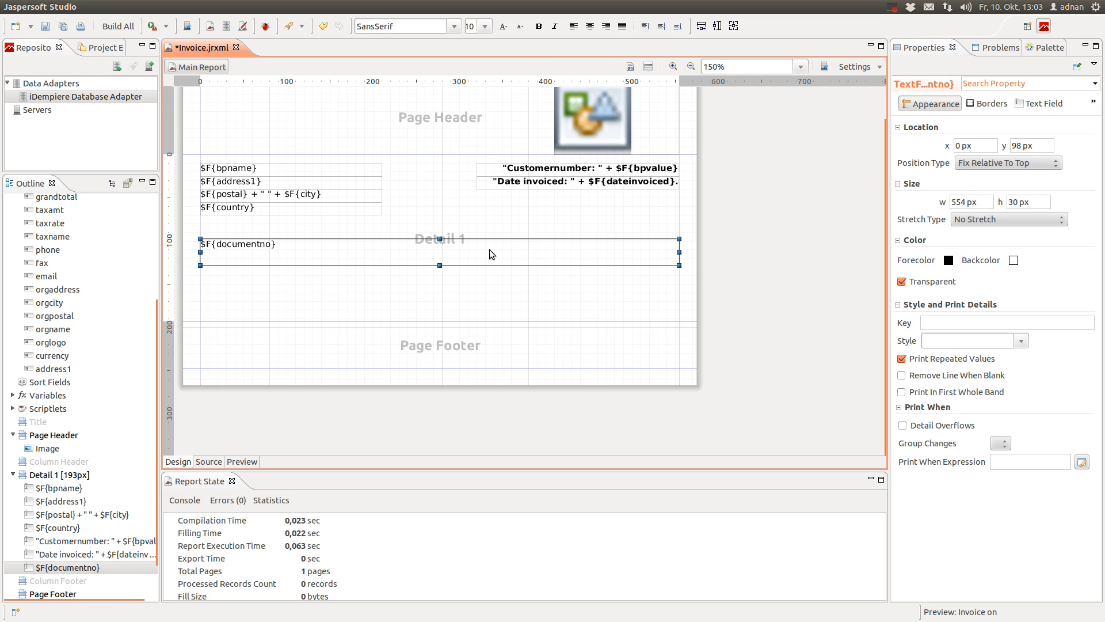
Change the documentno expression to "Invoice: " + $F{documentno} and apply it
double_click(490, 249)
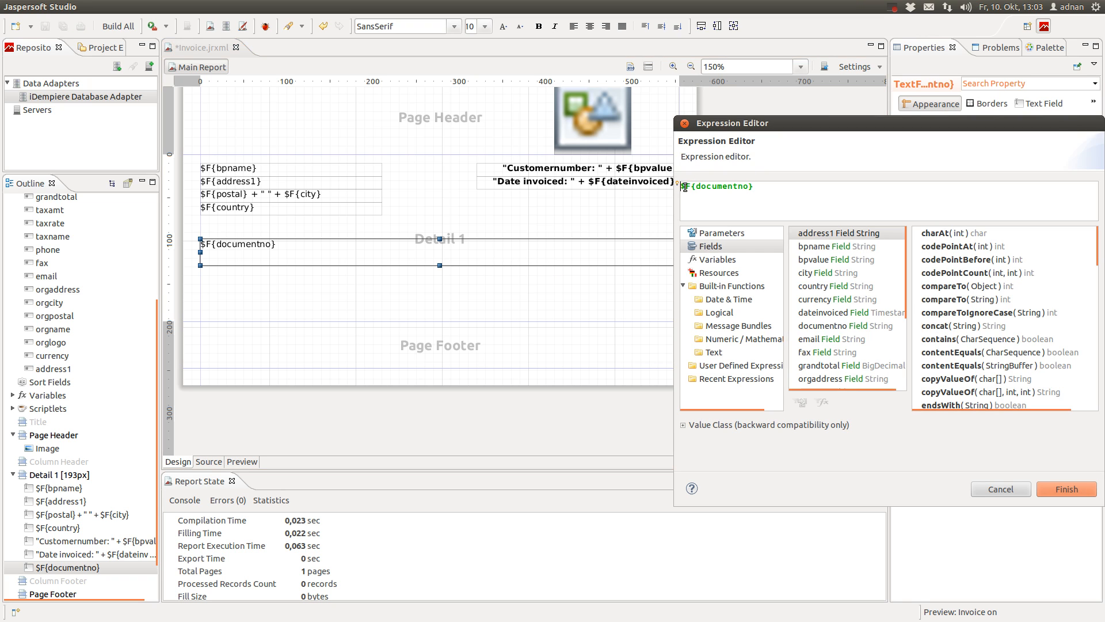
text("Invo)
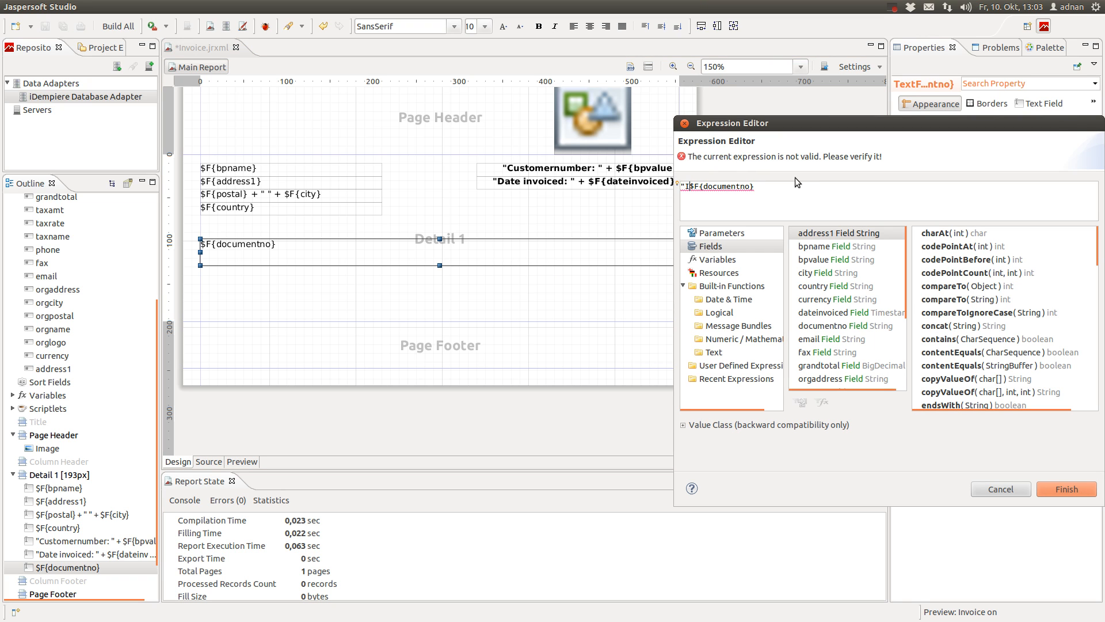
text(ice: " +)
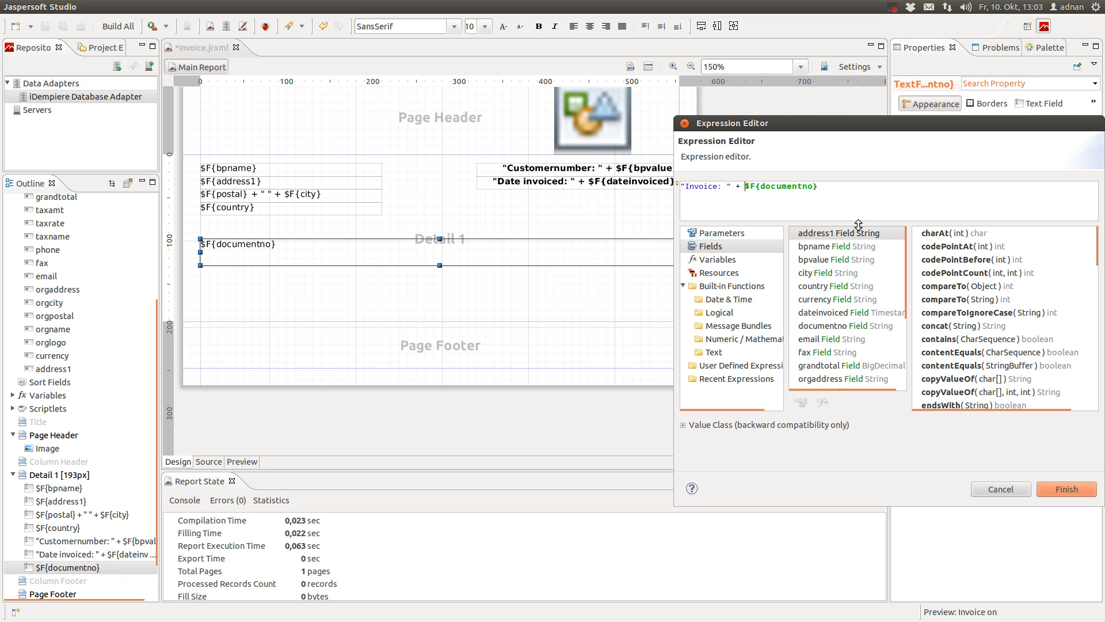
click(1058, 487)
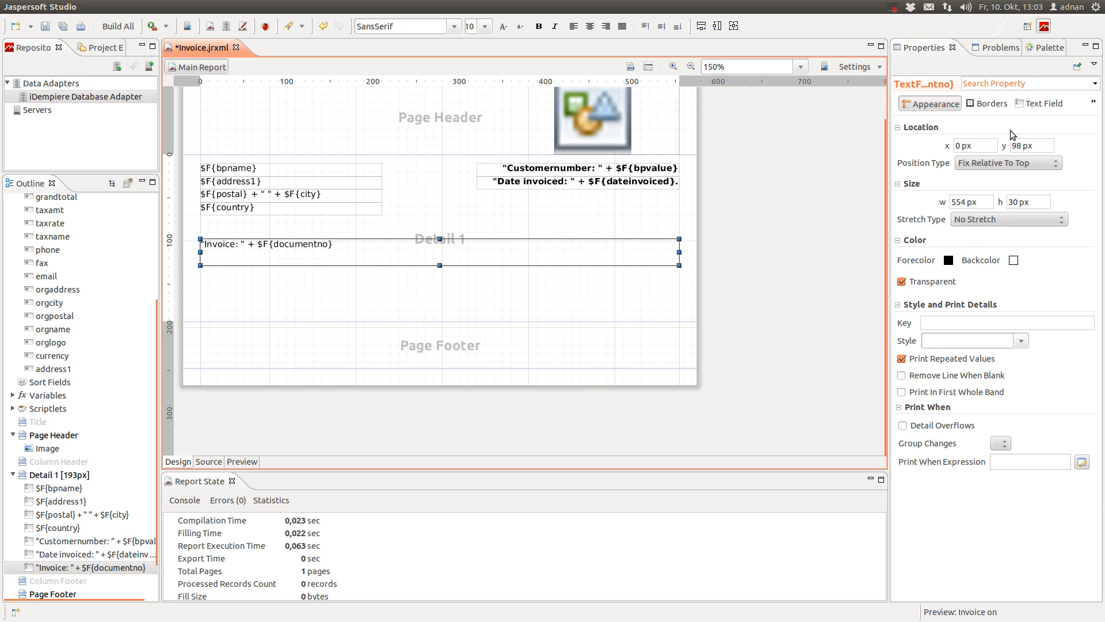
click(1022, 104)
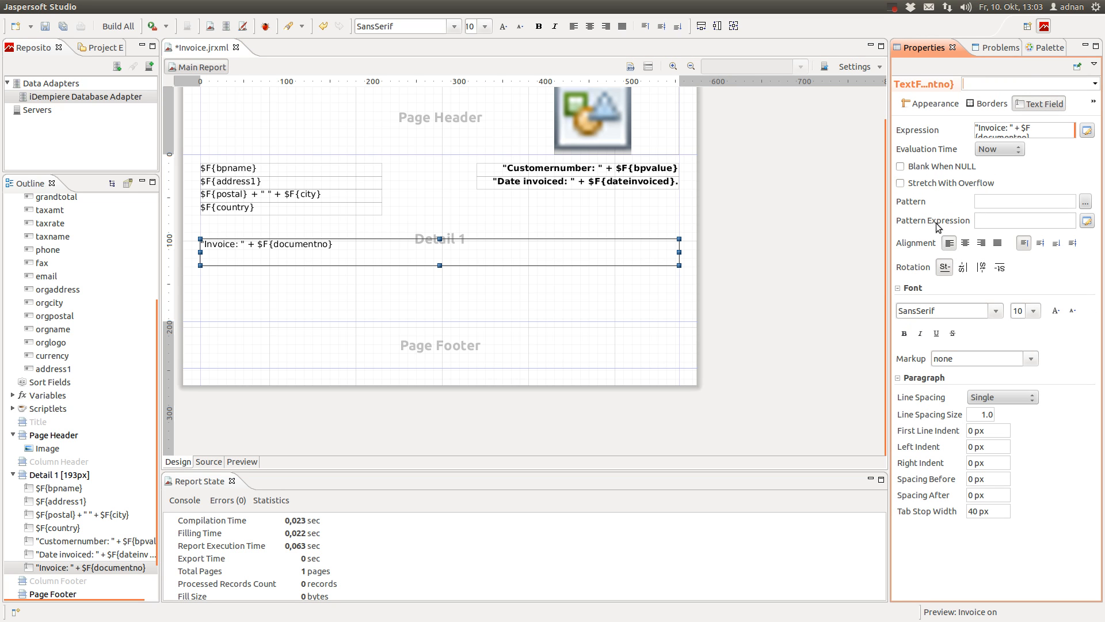
Make the 'Invoice: ' line bold at font size 12 and save Invoice.jrxml
click(904, 333)
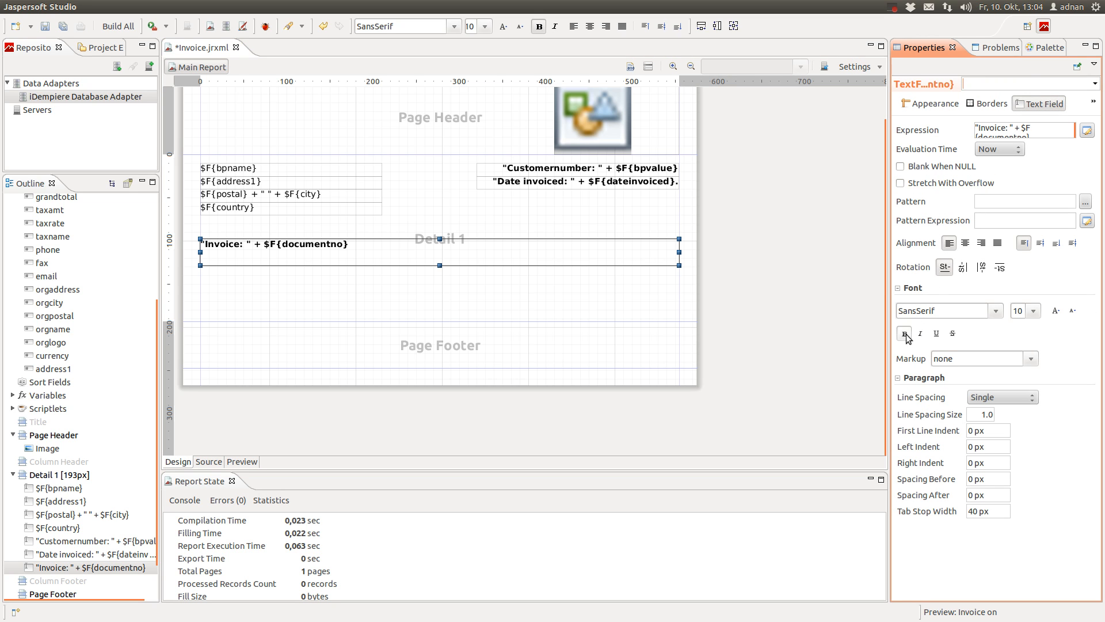
click(1035, 312)
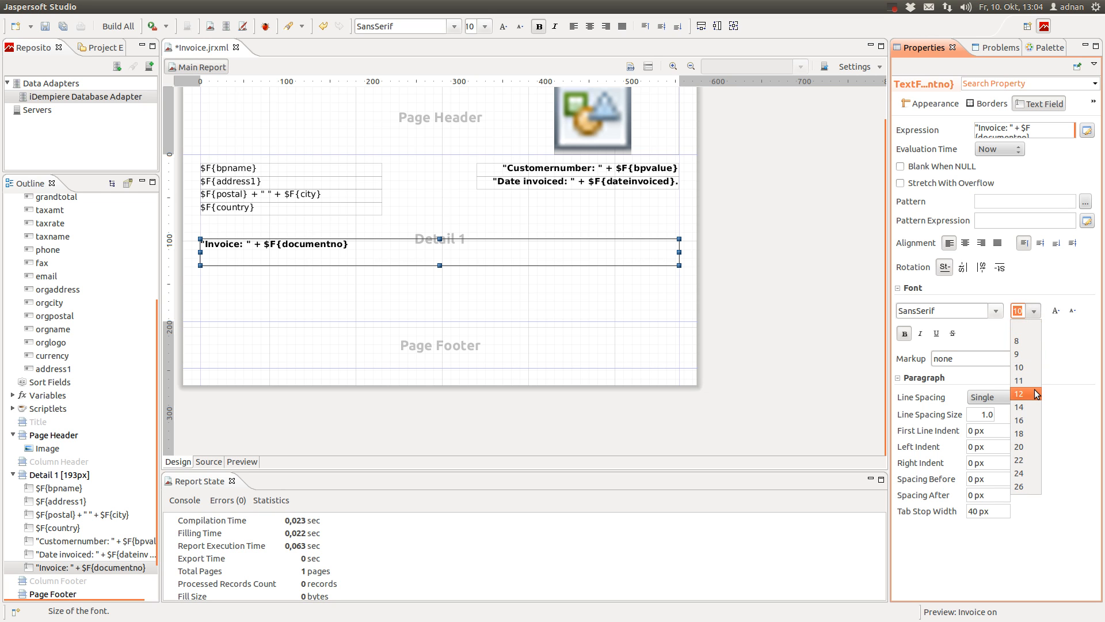
click(1030, 407)
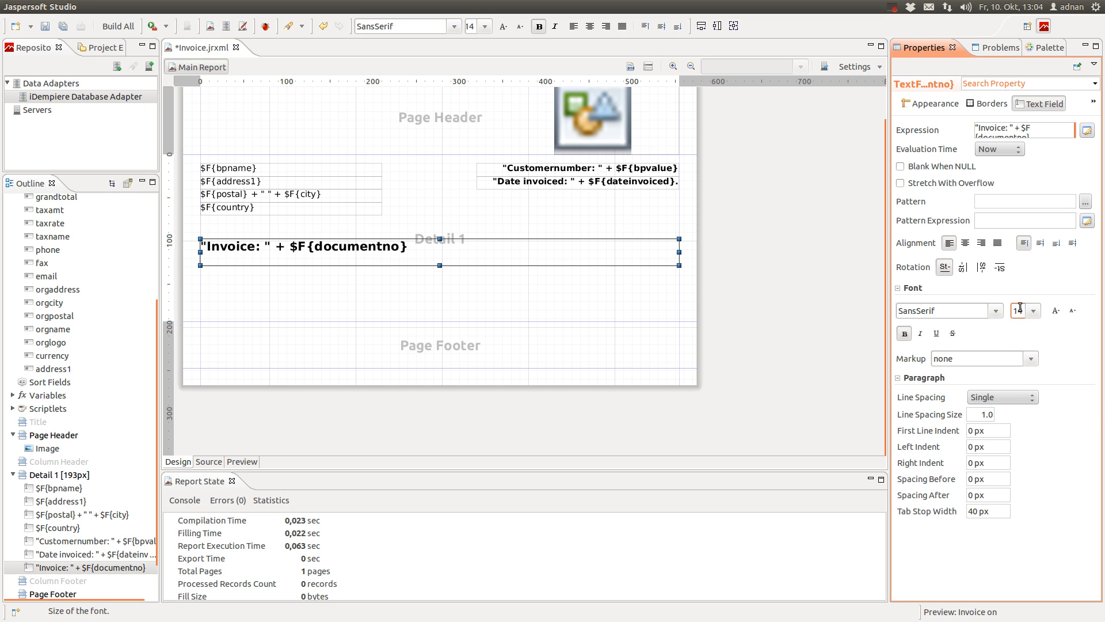
click(1035, 311)
click(1027, 394)
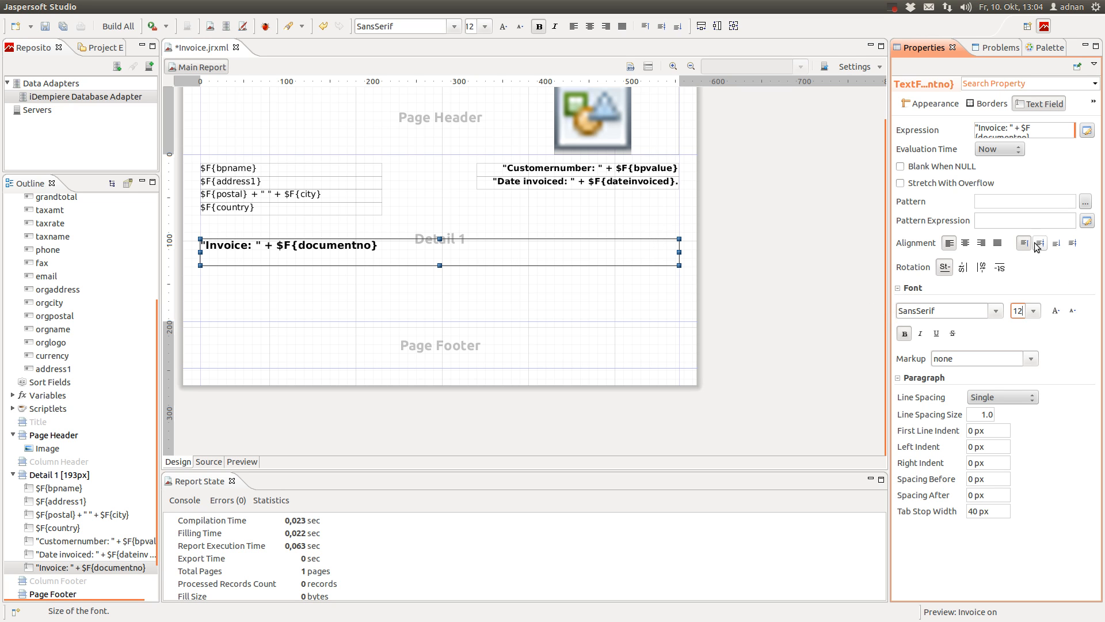
click(758, 264)
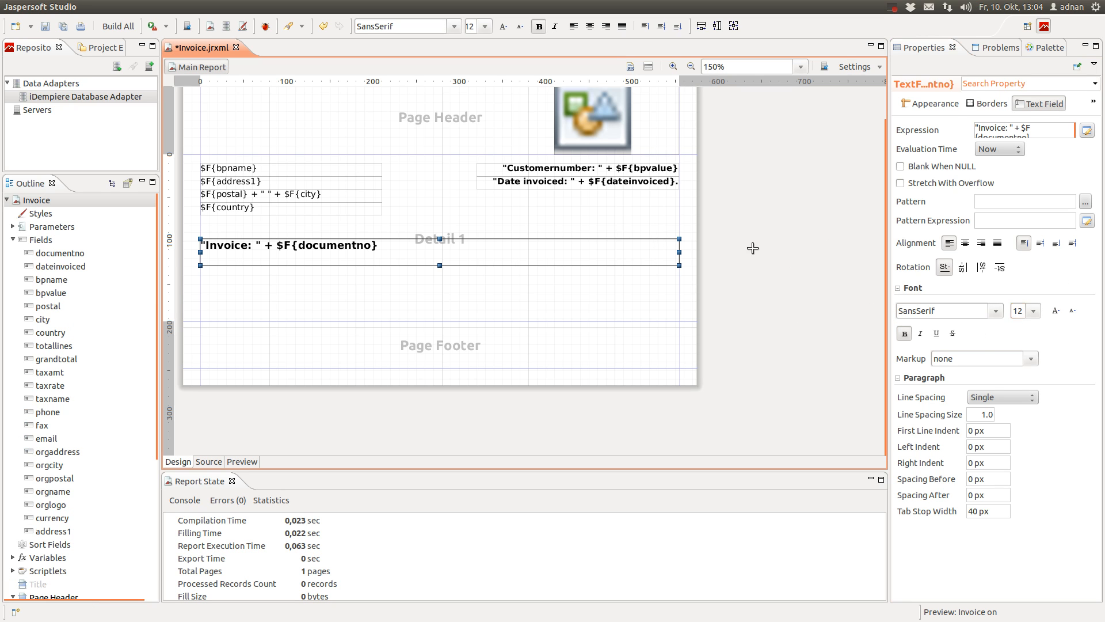
click(63, 26)
Add a static text 'Thanks for you purchase. This is your invoice.' under the Invoice line in Detail 1
click(284, 289)
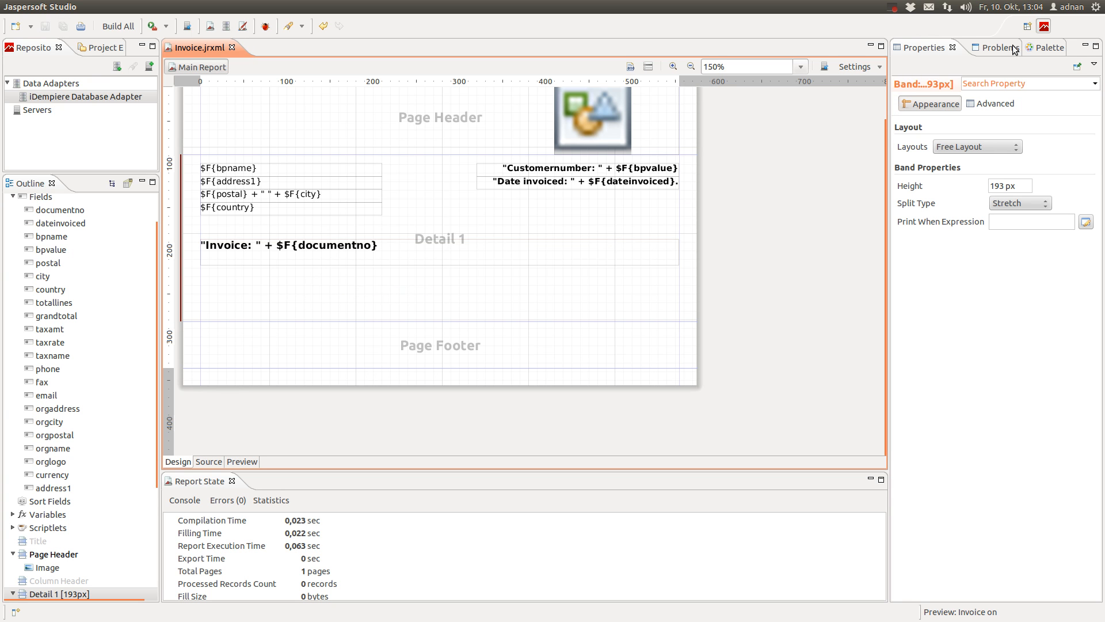
click(1050, 47)
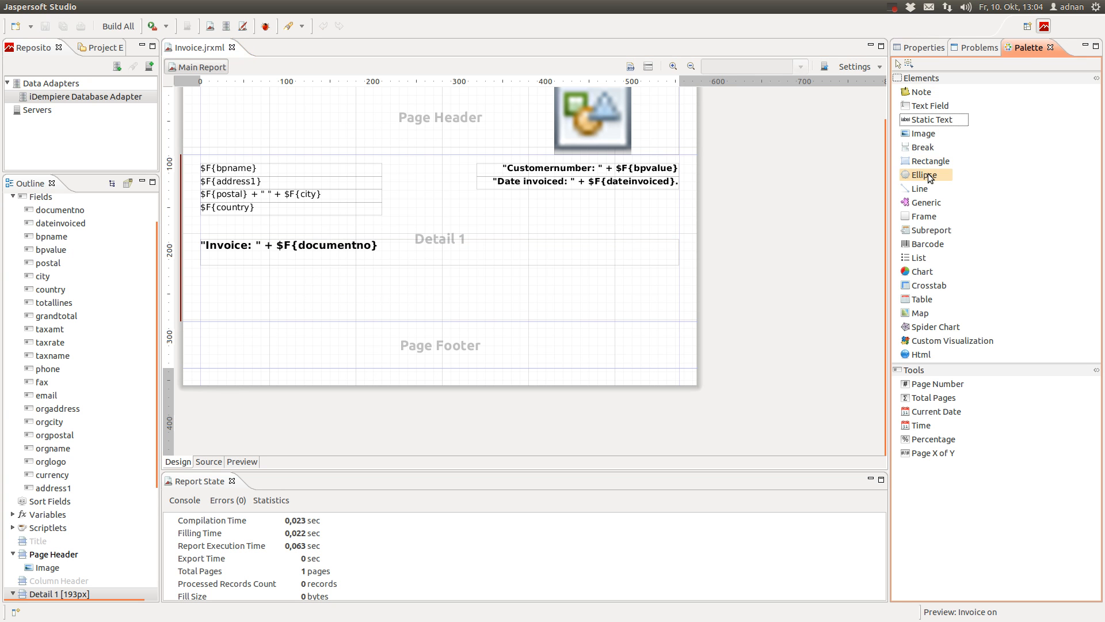
drag(940, 120, 679, 288)
double_click(556, 297)
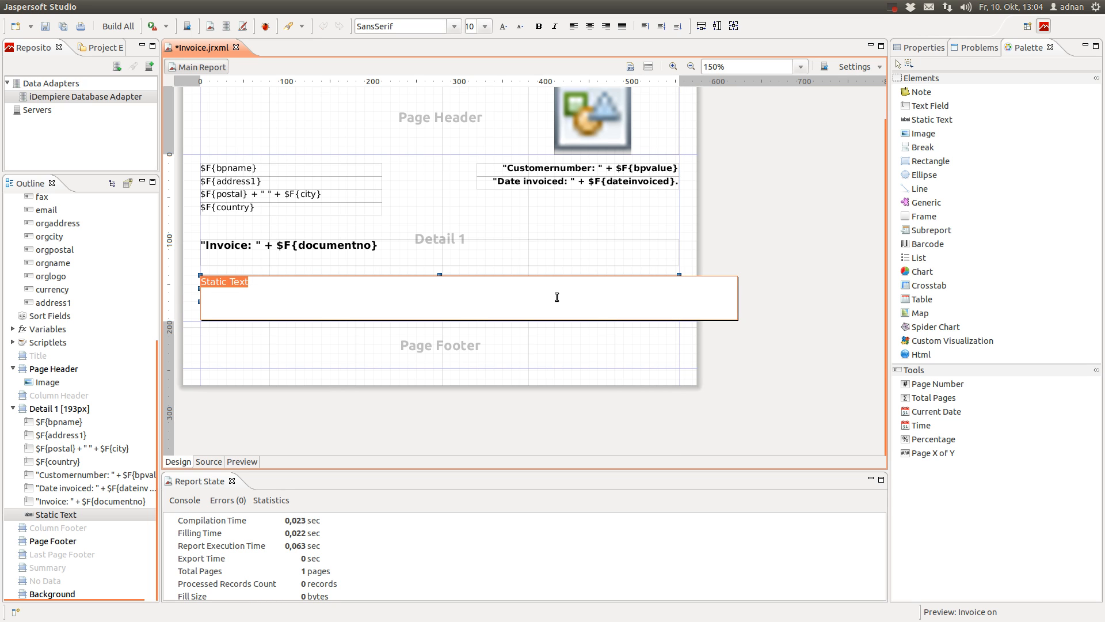
text(Thanks for you purchase. Thi)
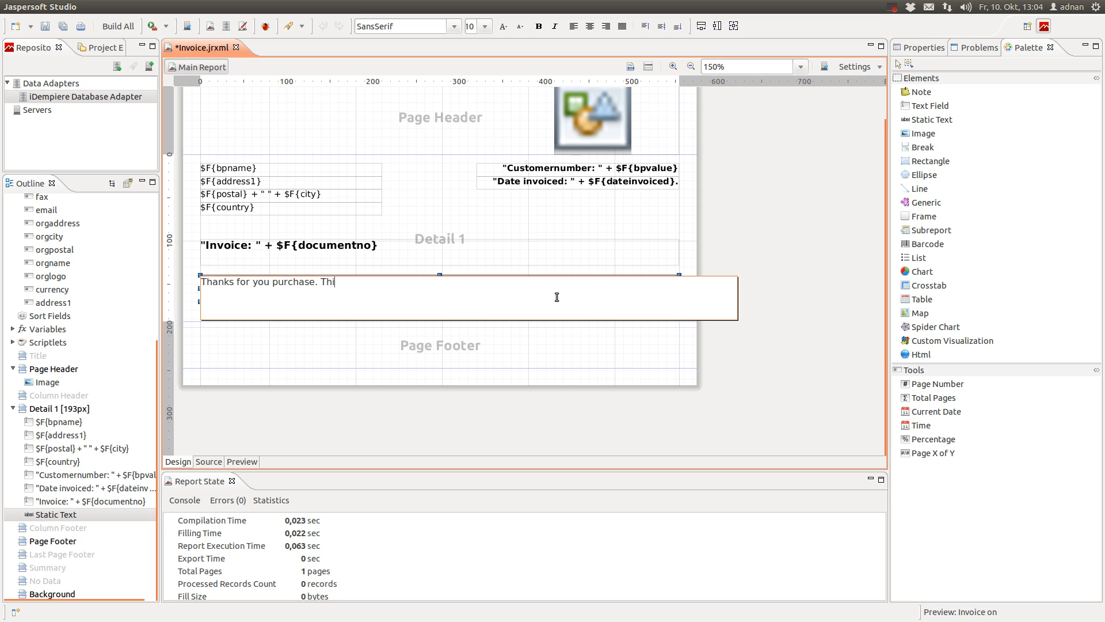
text(s is your invoice.)
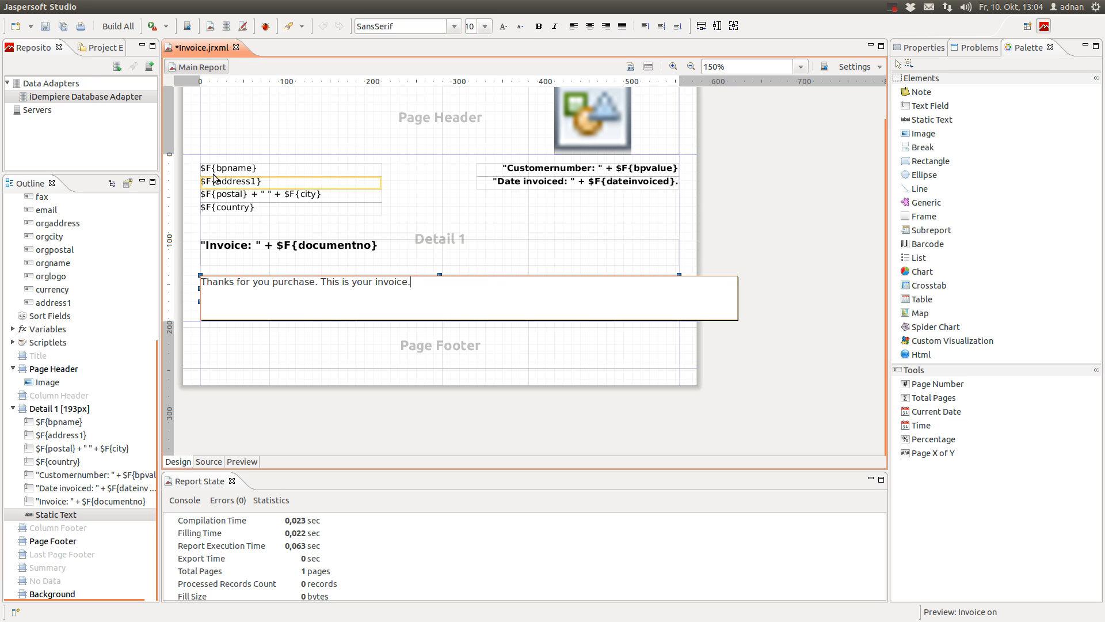
click(745, 272)
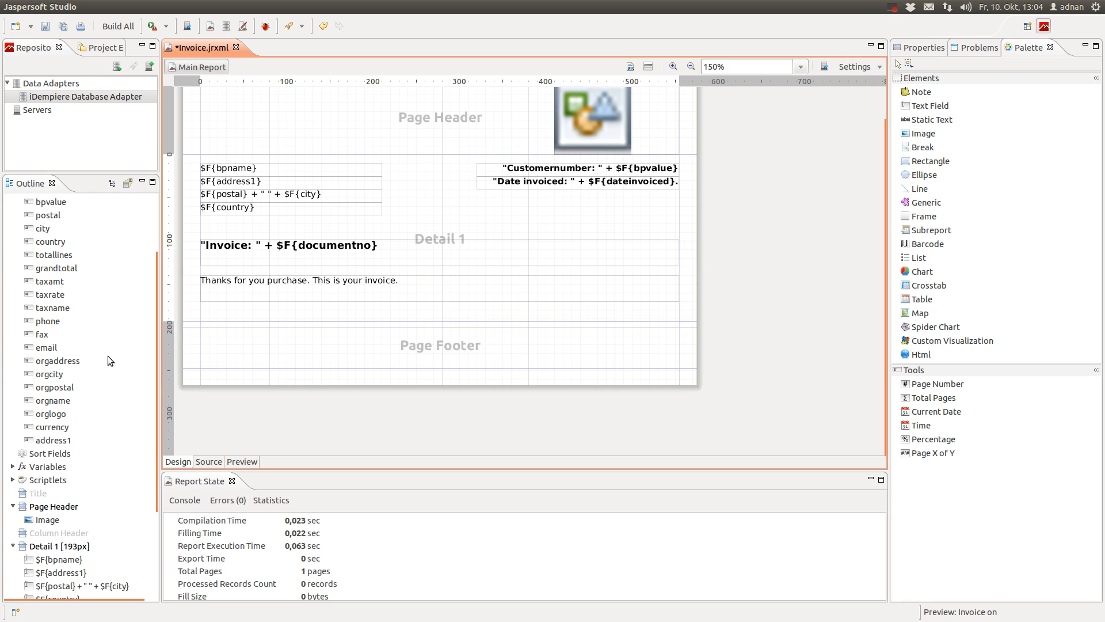
scroll(108, 356, down, 3)
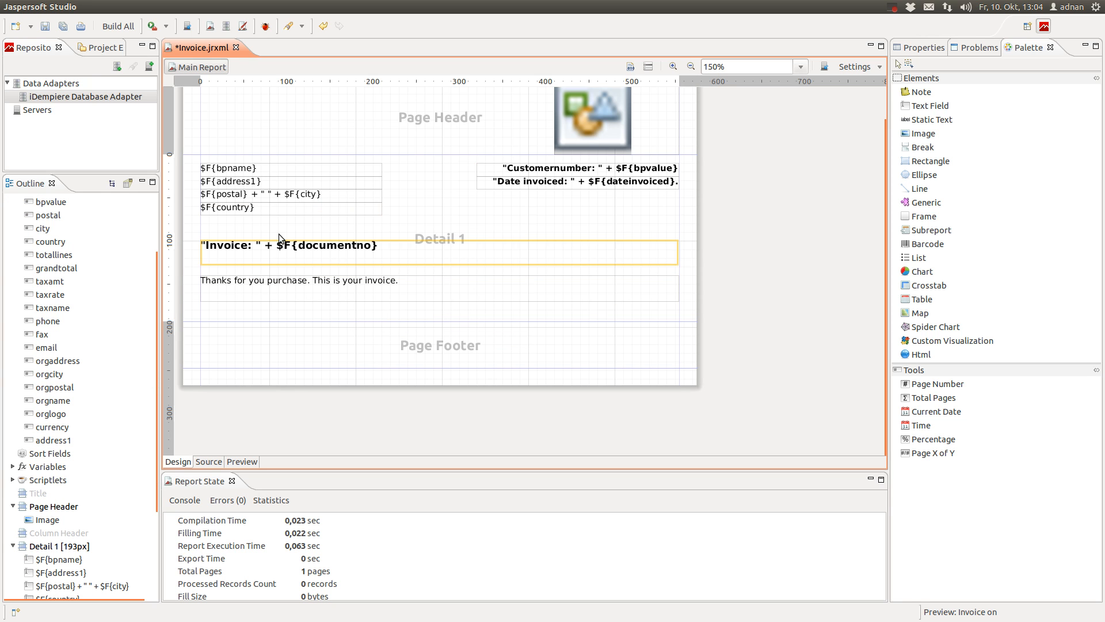
scroll(406, 255, up, 1)
scroll(406, 255, down, 1)
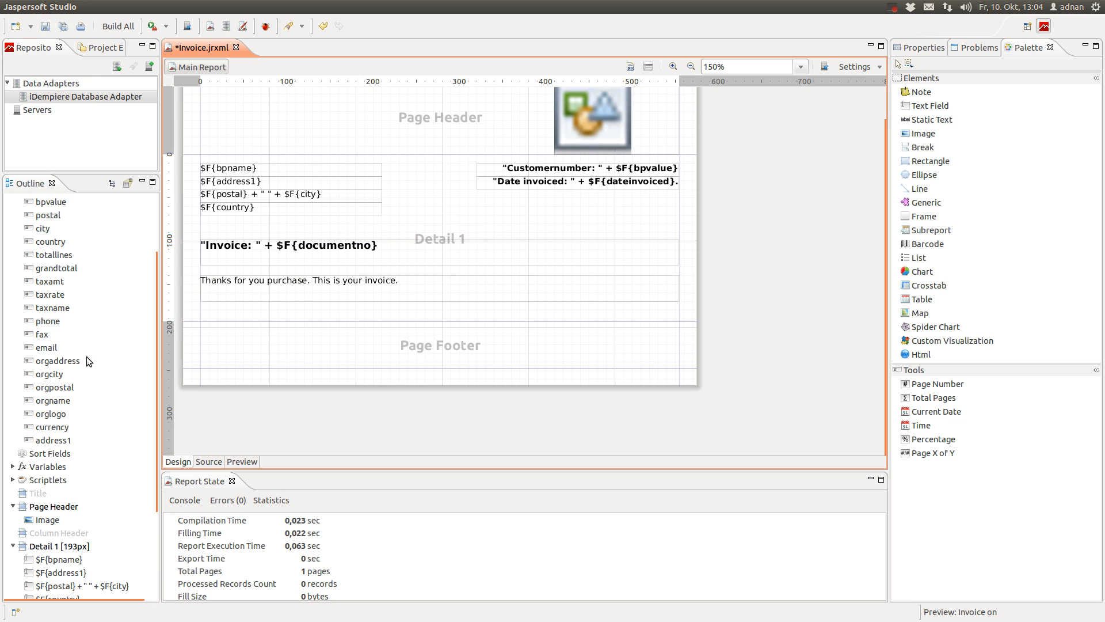
click(296, 354)
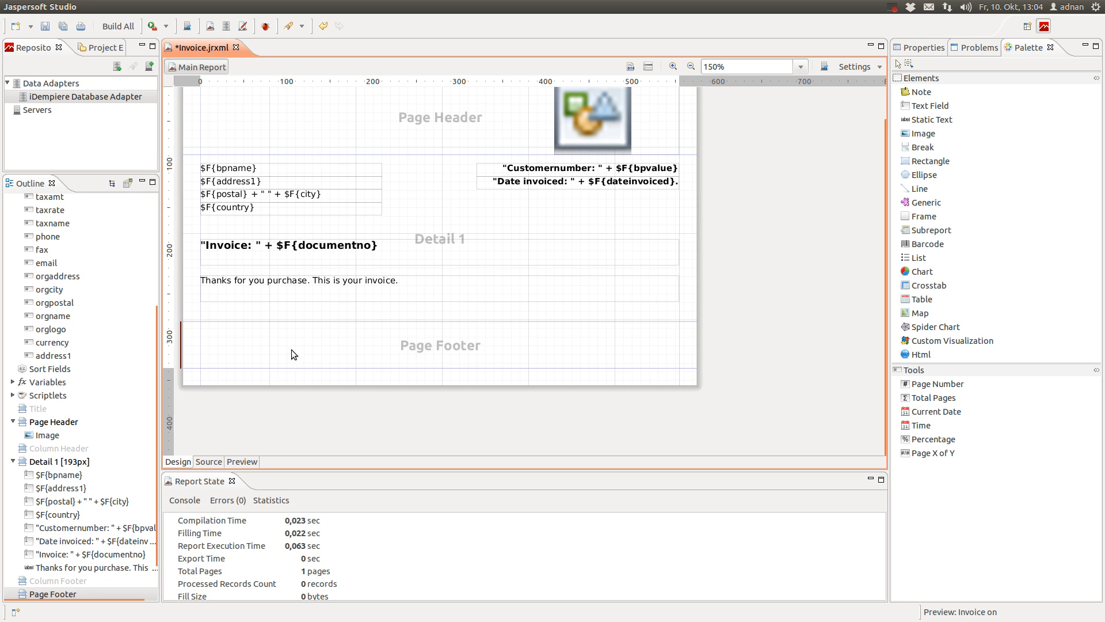
right_click(233, 340)
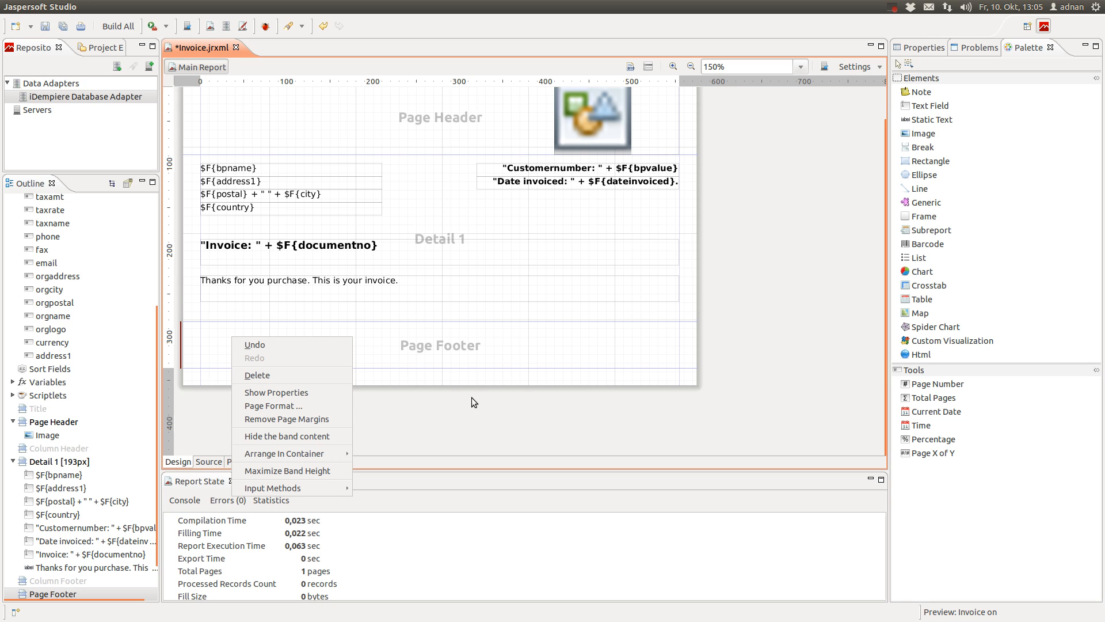
click(330, 396)
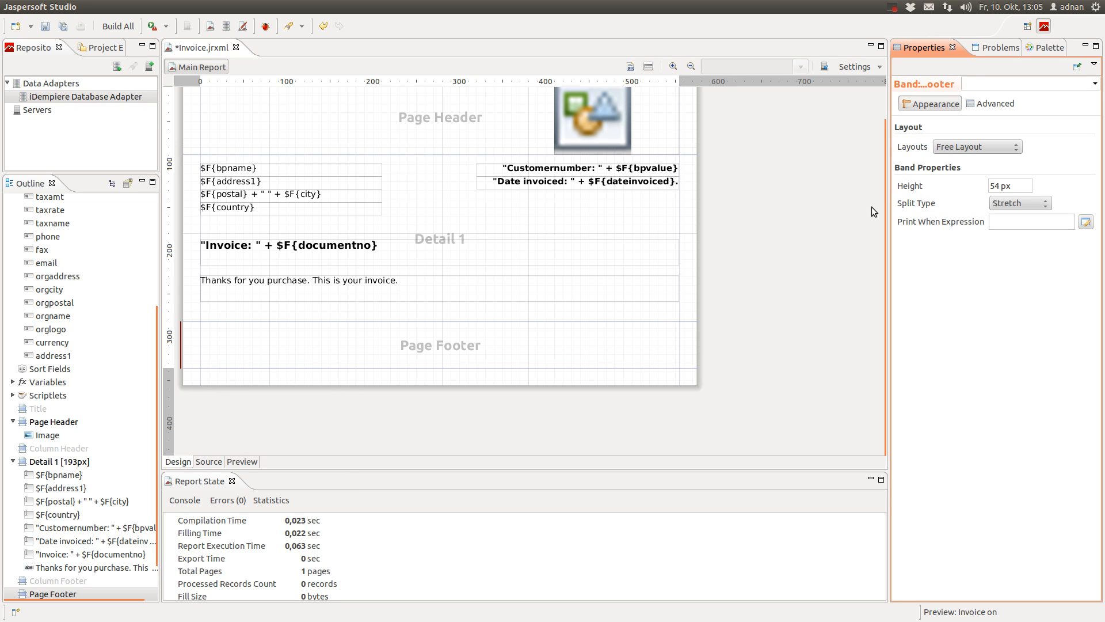
click(992, 103)
click(930, 103)
click(534, 286)
click(464, 332)
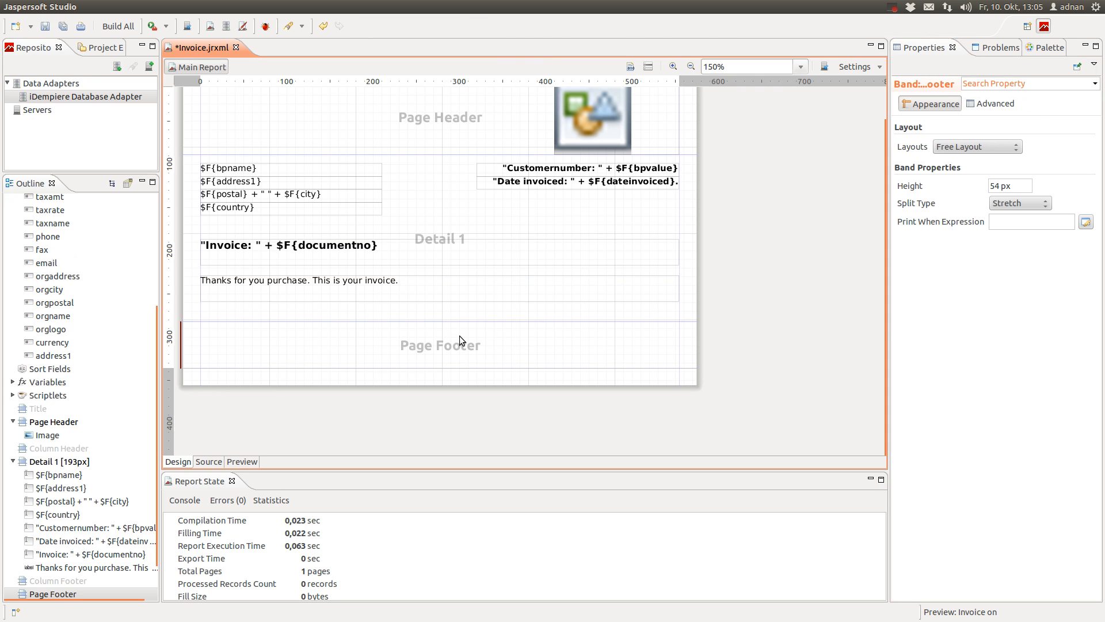
scroll(78, 409, down, 2)
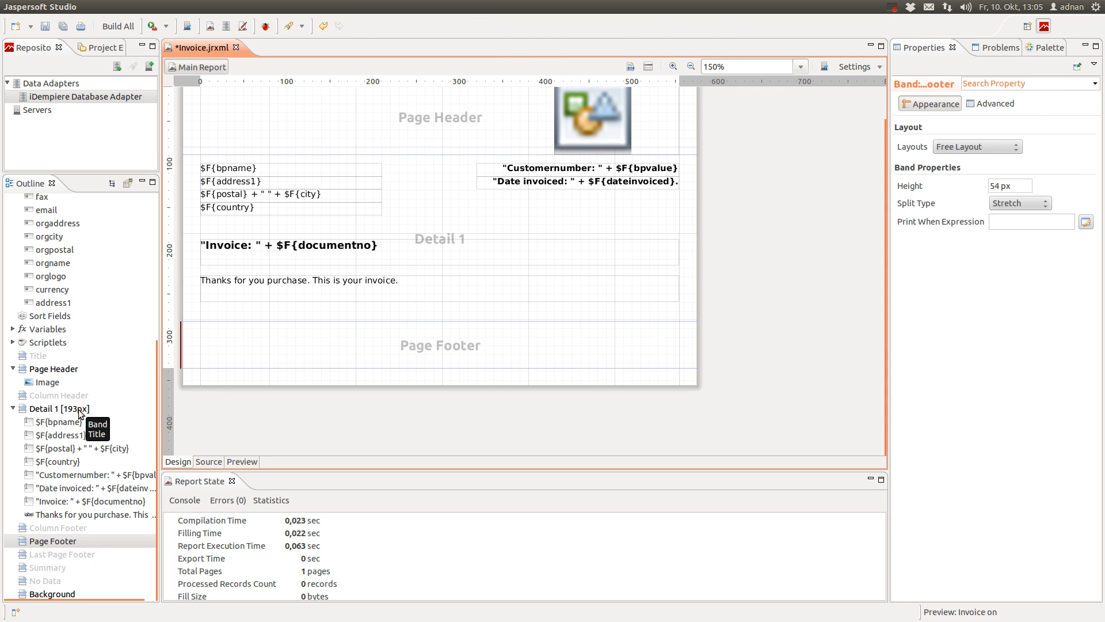
scroll(78, 409, up, 8)
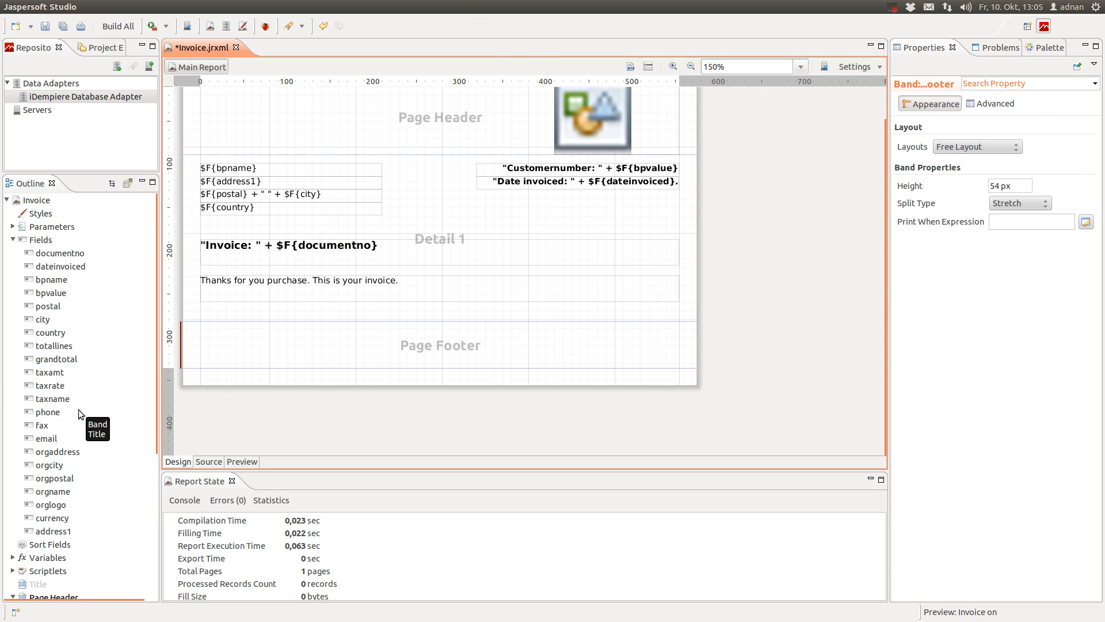
Drop the orgname field into the Page Footer as a 100 × 20 text field at its left edge
click(57, 452)
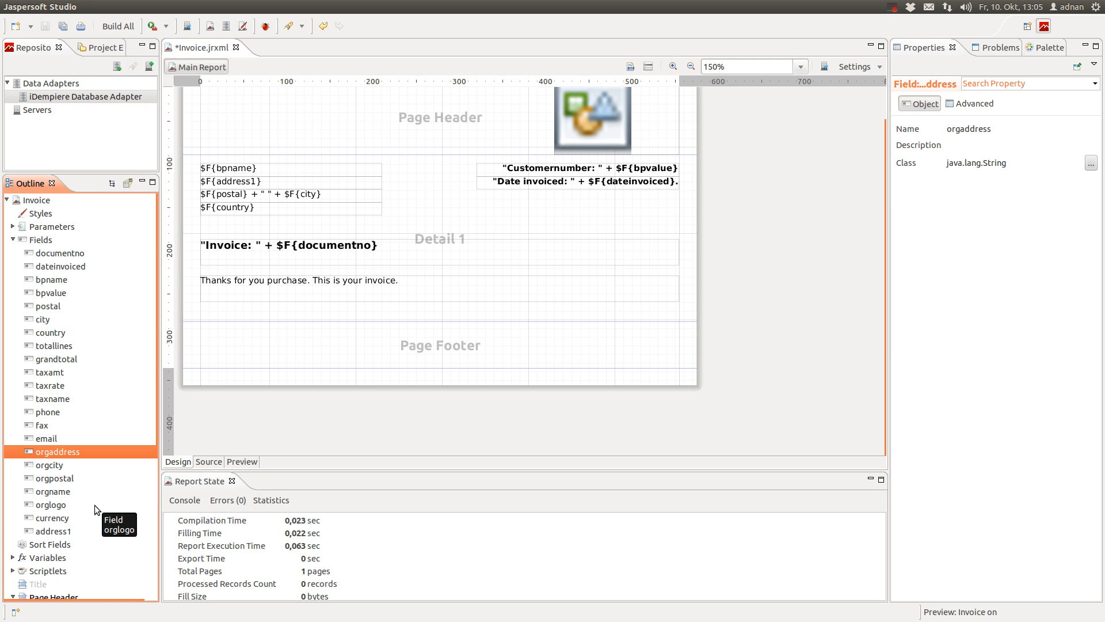
click(49, 492)
drag(48, 491, 215, 333)
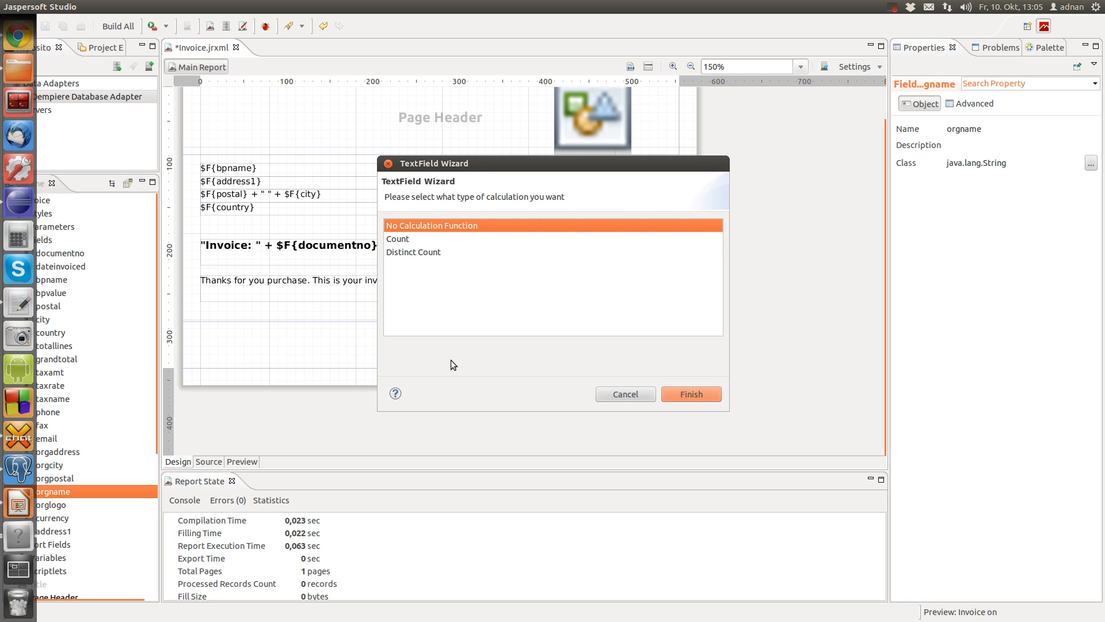
click(702, 394)
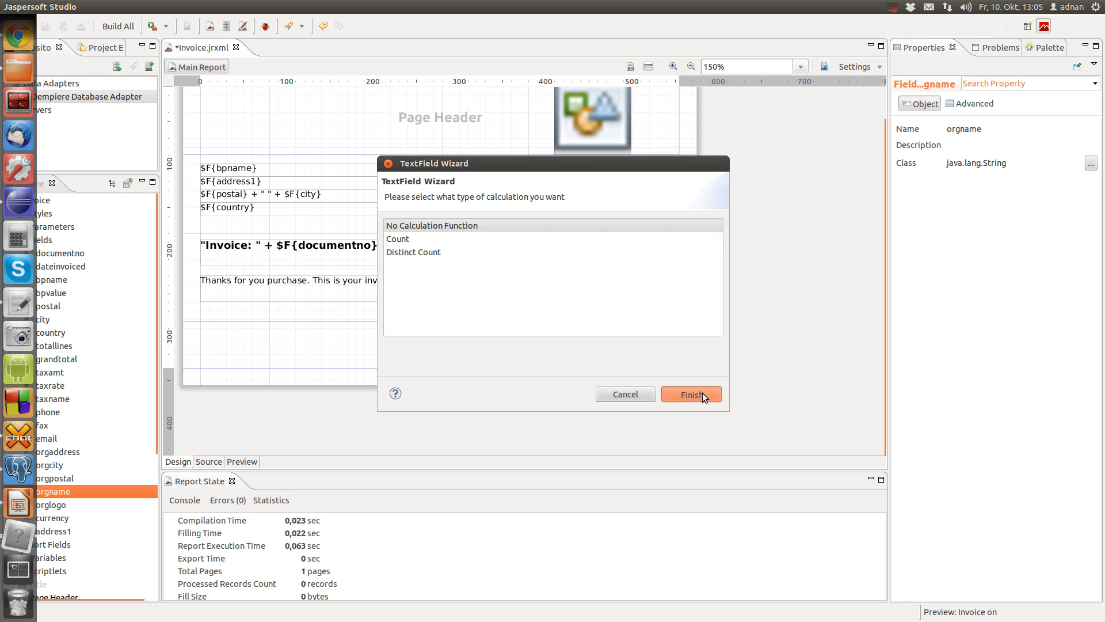
click(195, 335)
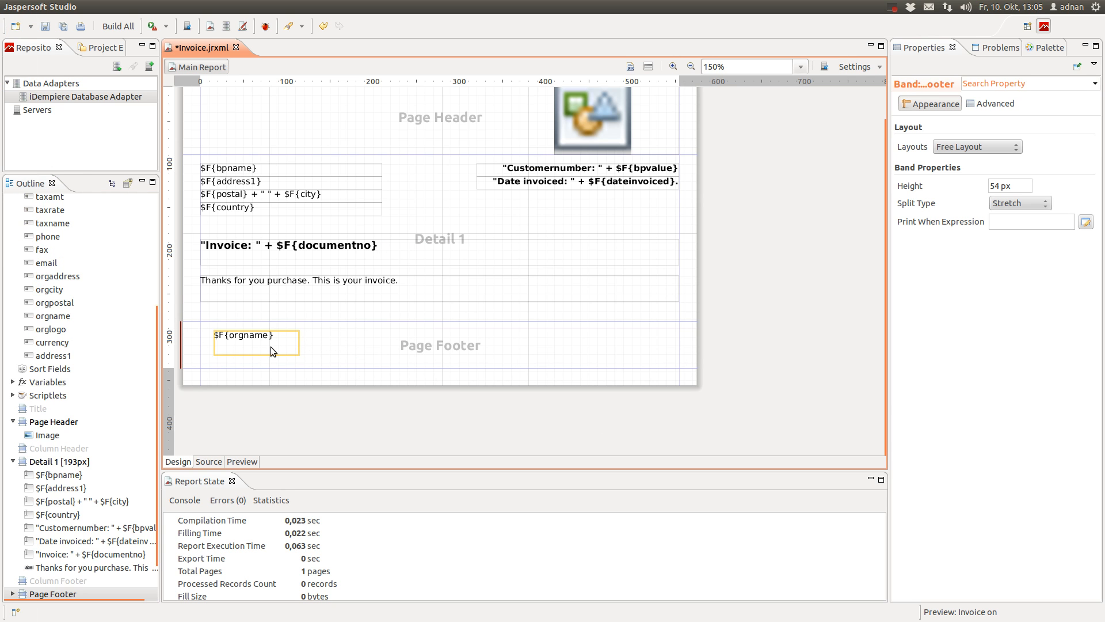
scroll(271, 343, down, 2)
scroll(271, 343, up, 2)
mouse_move(259, 369)
mouse_down()
mouse_move(247, 363)
mouse_move(243, 374)
mouse_up()
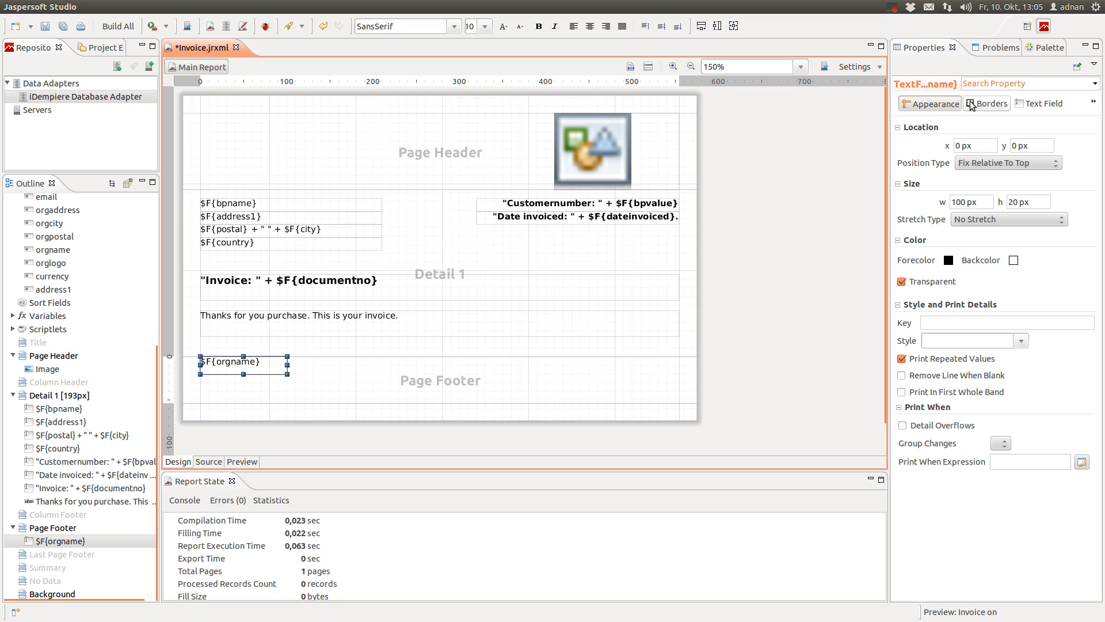
Set the footer orgname field's height to 15 px and its font size to 8
double_click(1015, 201)
text(15)
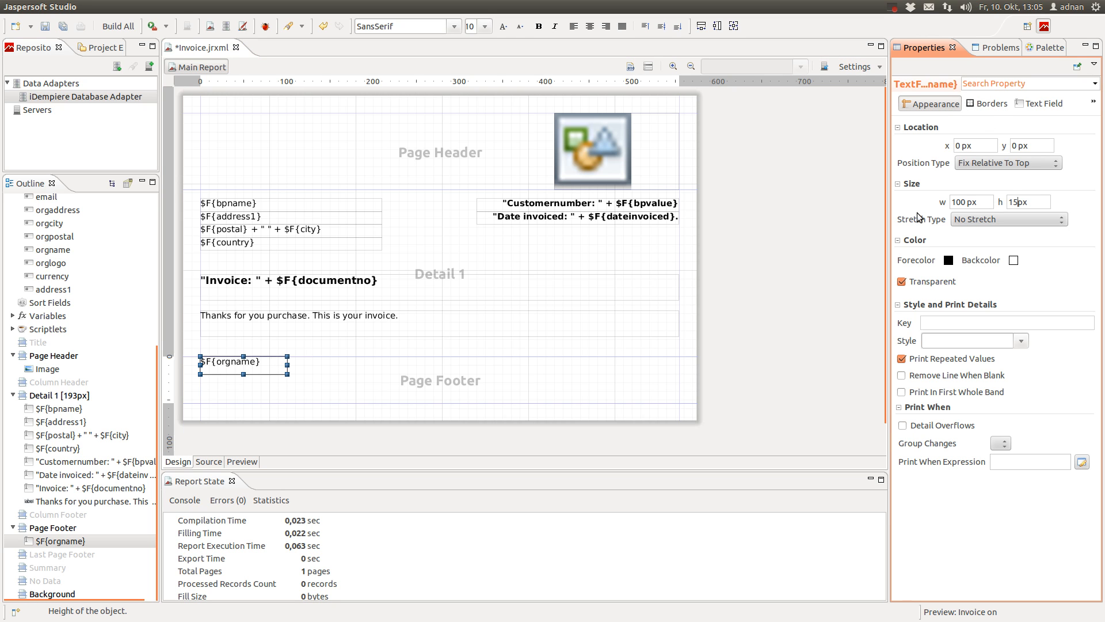
click(1044, 105)
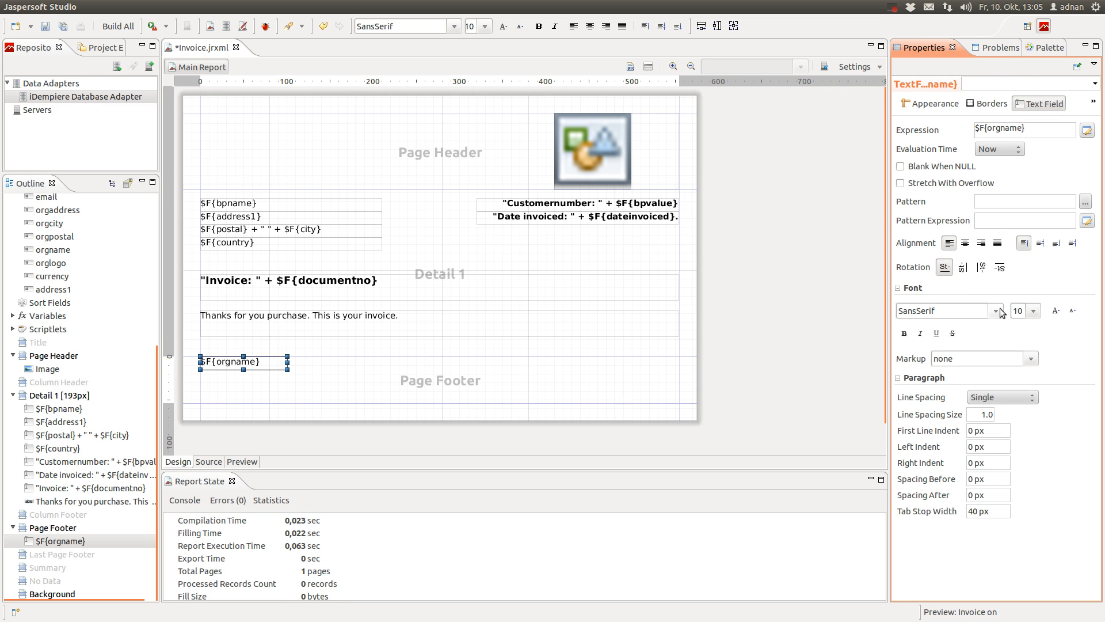
click(1035, 312)
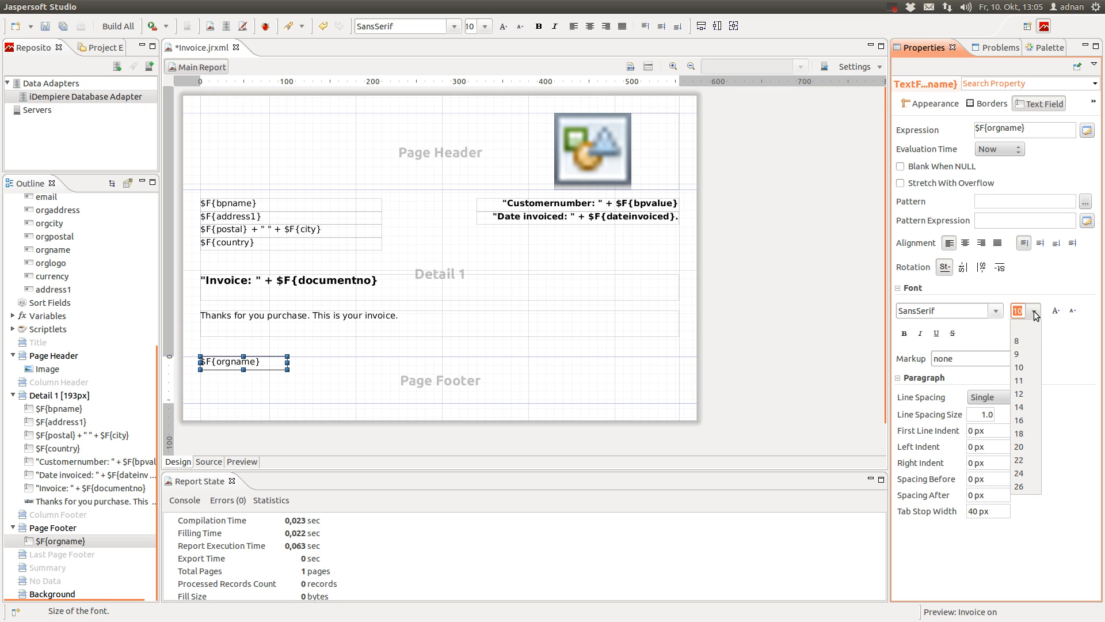
click(1025, 342)
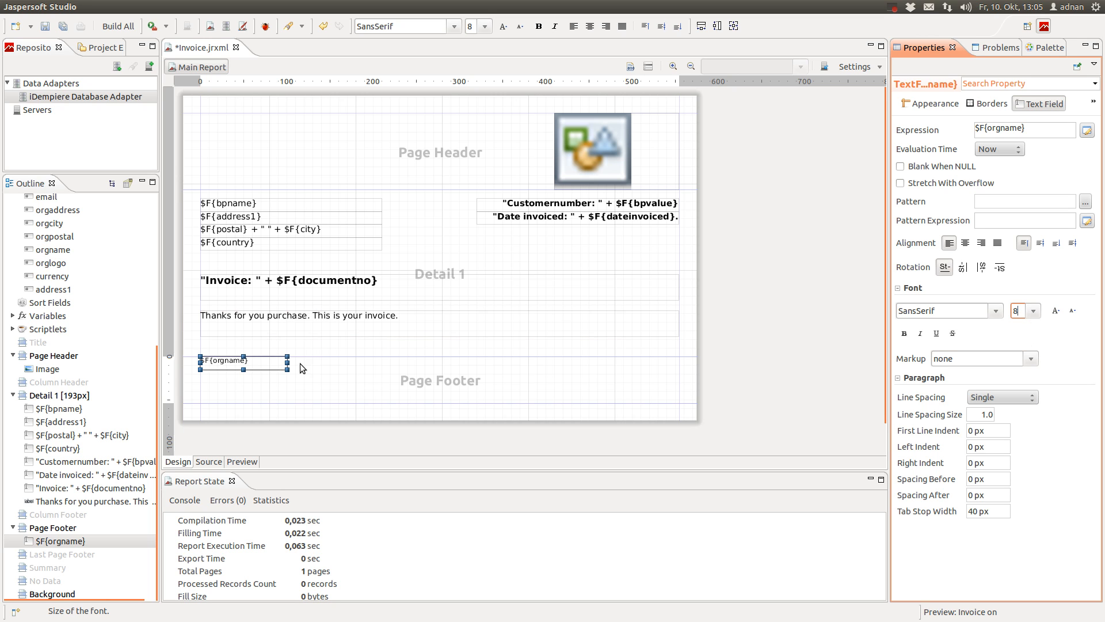
Stretch the orgname field across the full width of the Page Footer band
click(316, 363)
click(233, 372)
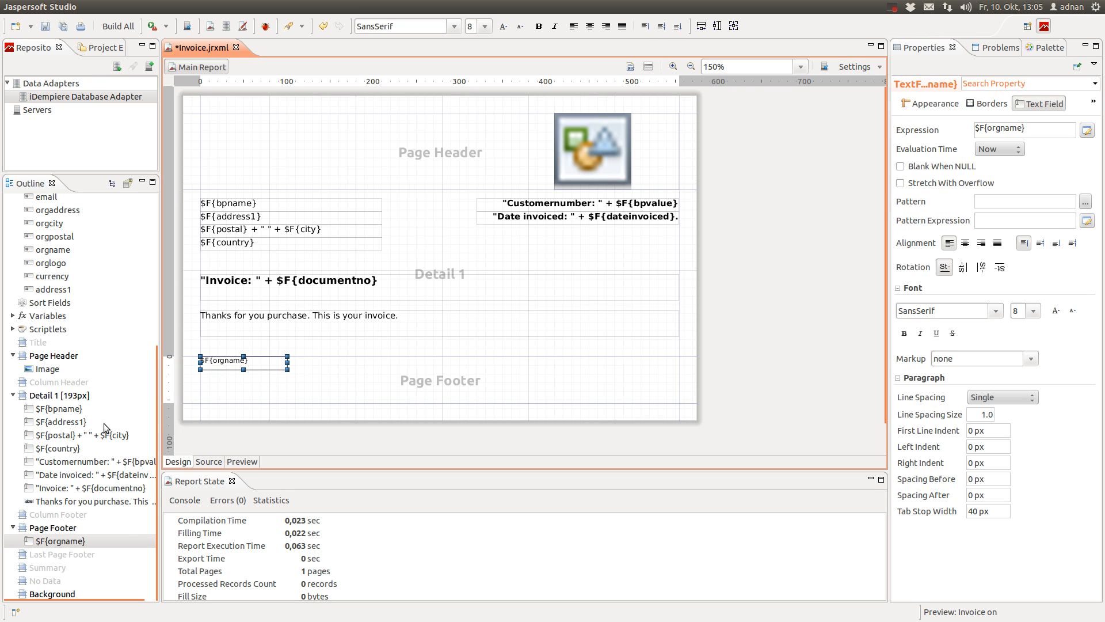
drag(330, 359, 339, 360)
scroll(64, 435, up, 2)
scroll(63, 435, up, 2)
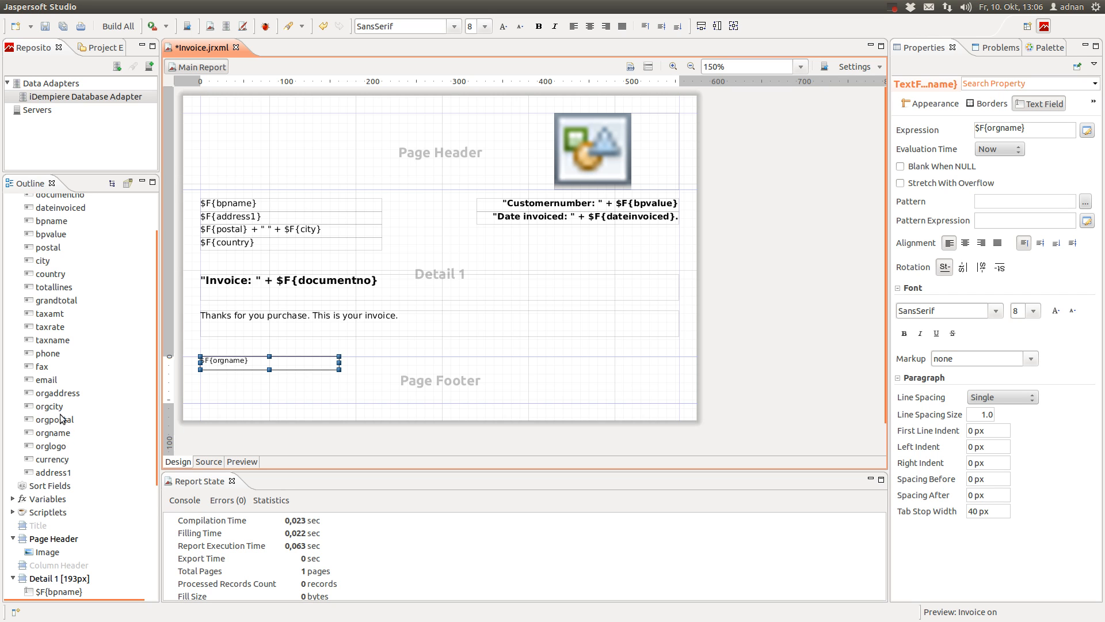
drag(60, 395, 260, 367)
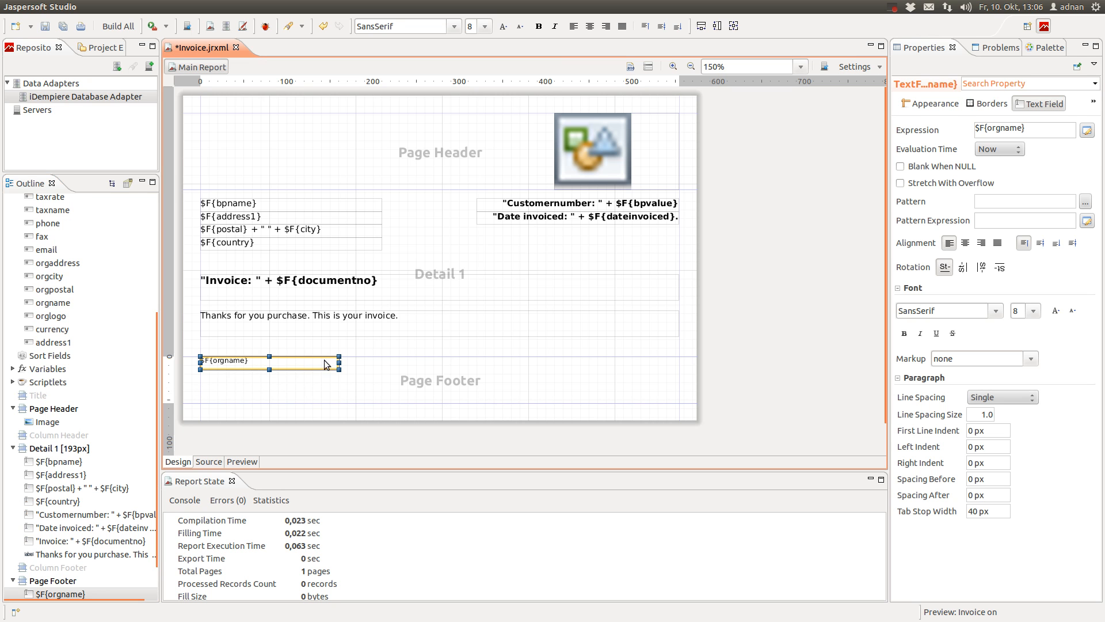
drag(335, 363, 680, 363)
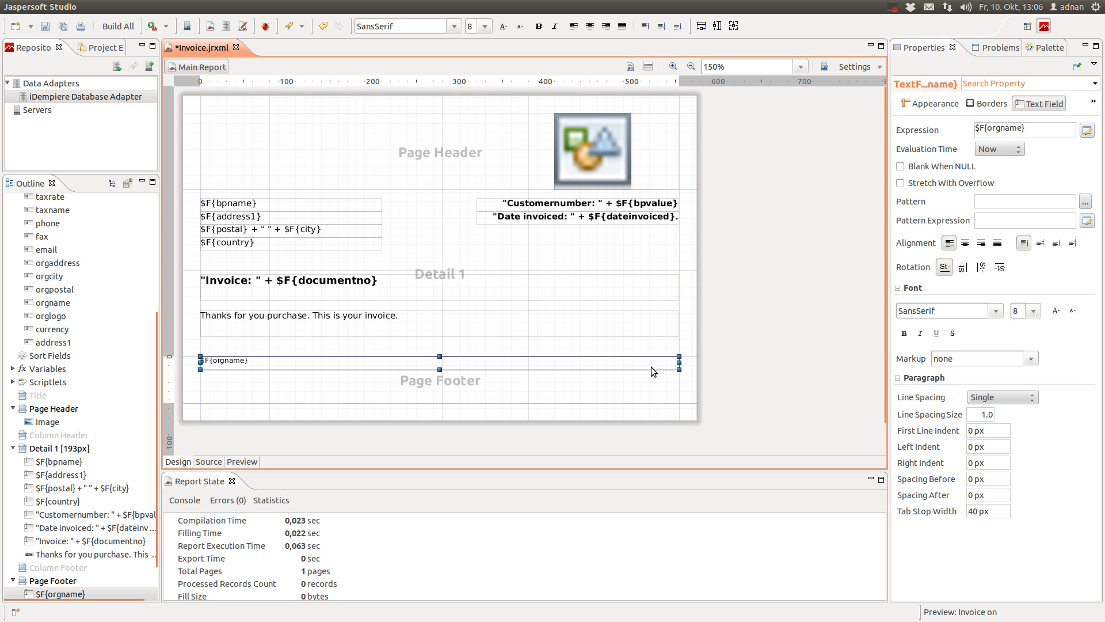
Open the footer field's expression, insert $F{orgaddress] after orgname, and remove a misplaced $F{orgpostal}
double_click(652, 367)
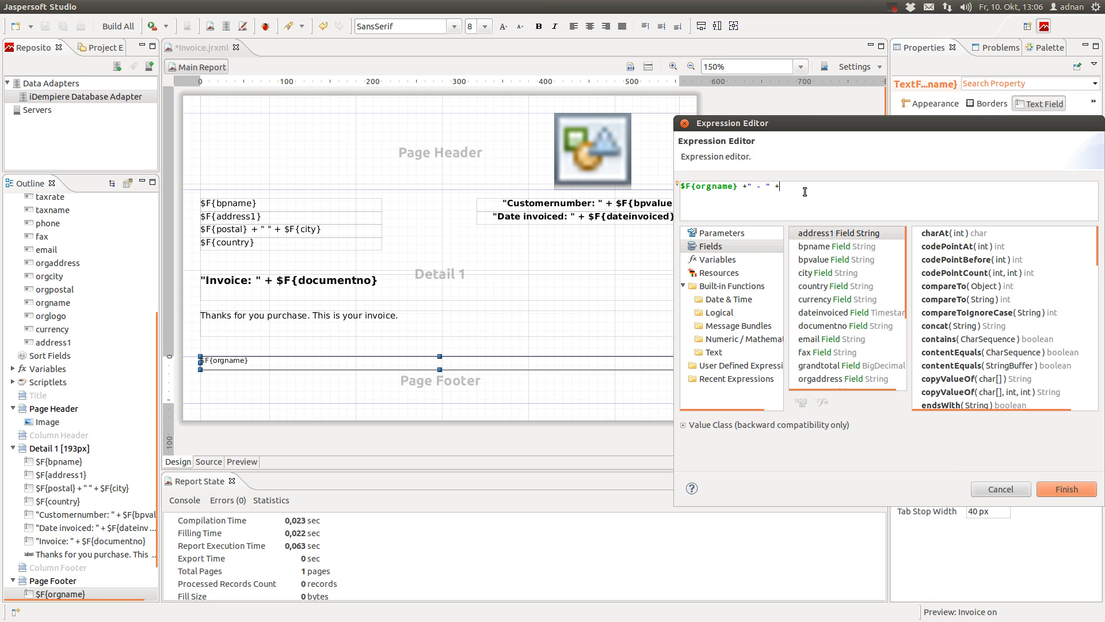
drag(845, 123, 515, 120)
scroll(525, 323, down, 3)
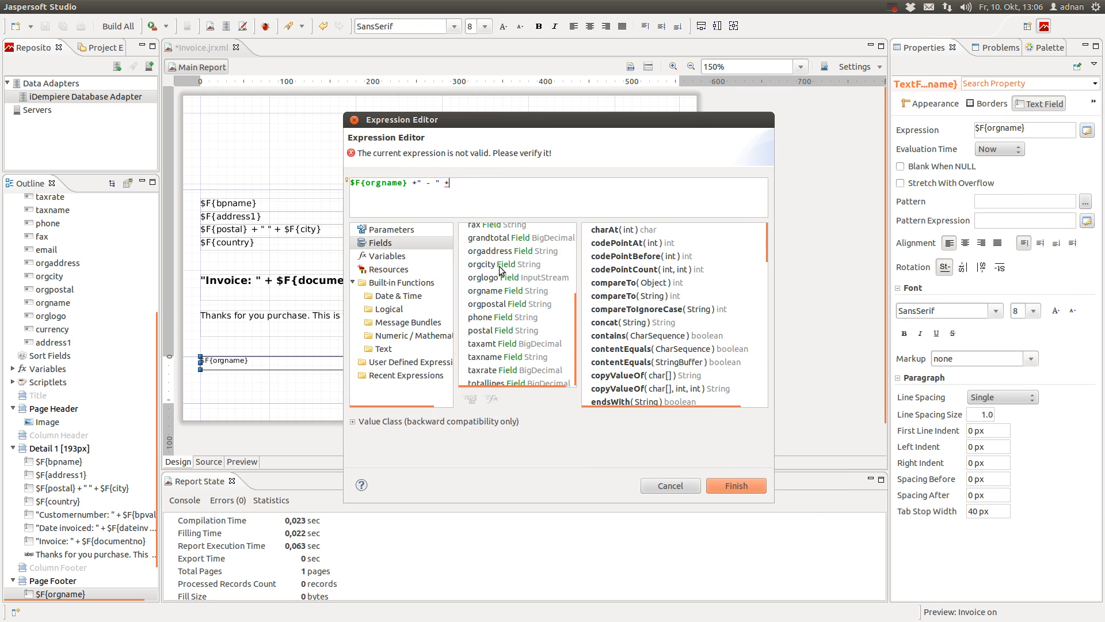
double_click(508, 252)
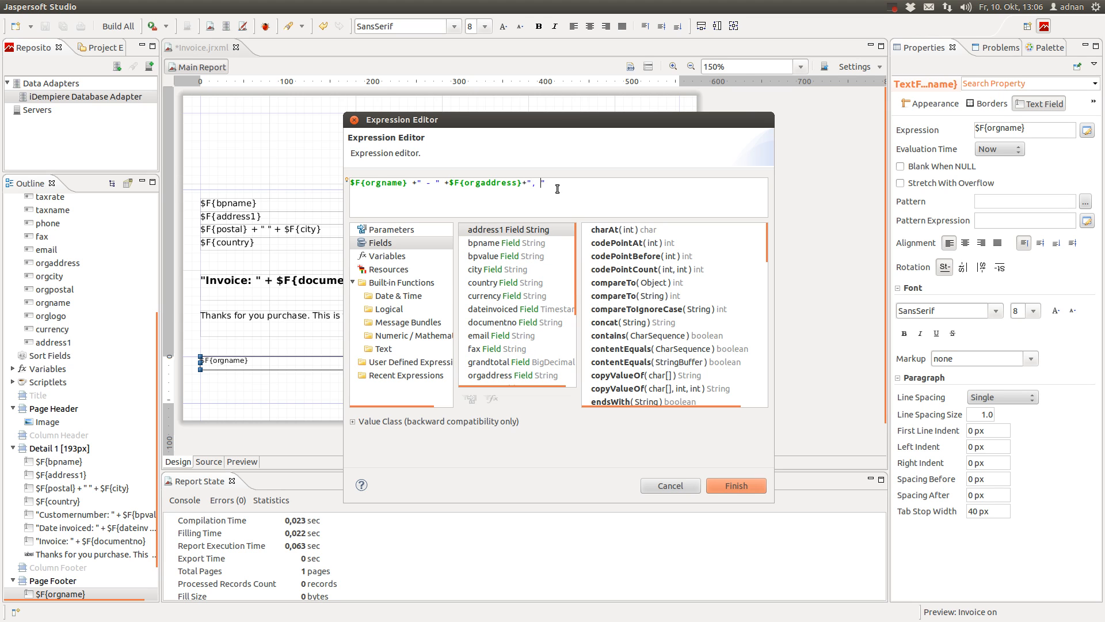
click(483, 268)
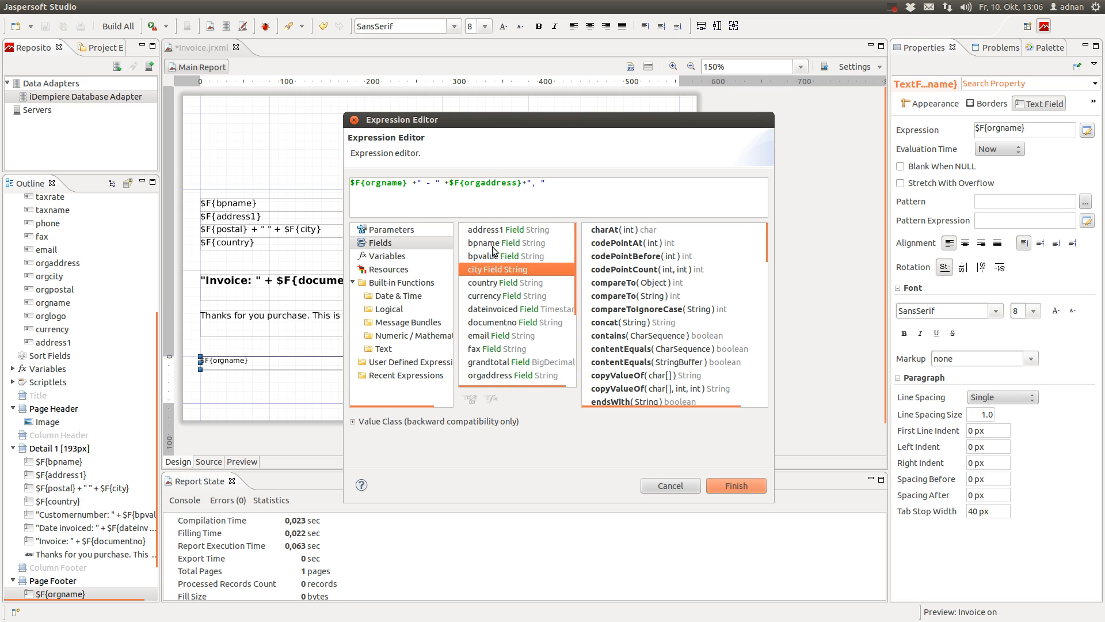
scroll(505, 321, down, 2)
scroll(505, 321, down, 1)
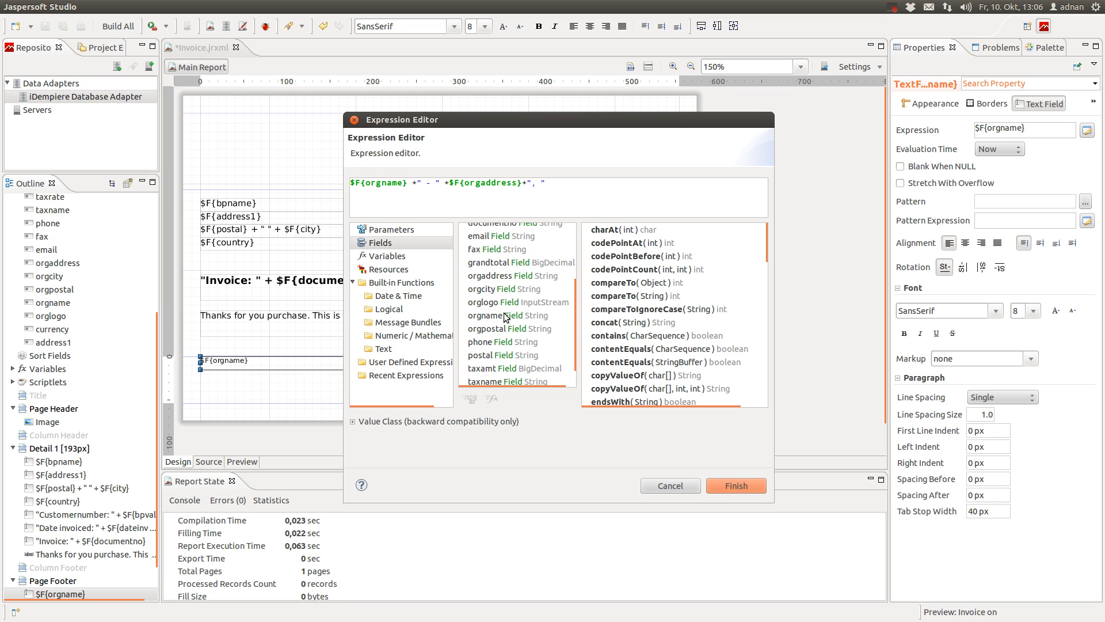
click(501, 329)
double_click(500, 328)
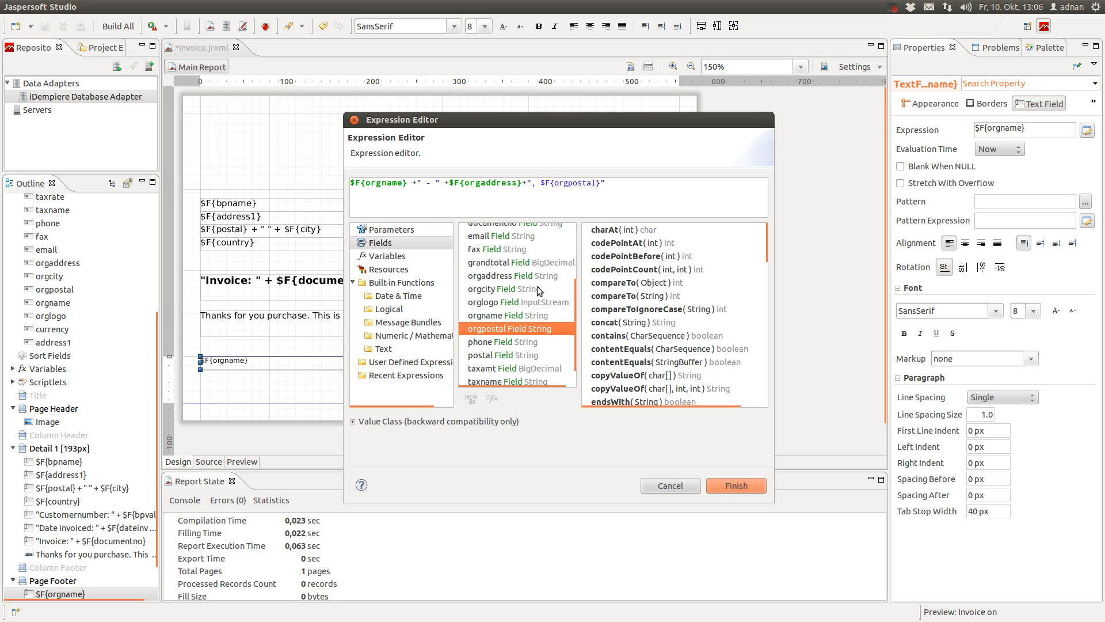
drag(541, 184, 596, 184)
key(BackSpace)
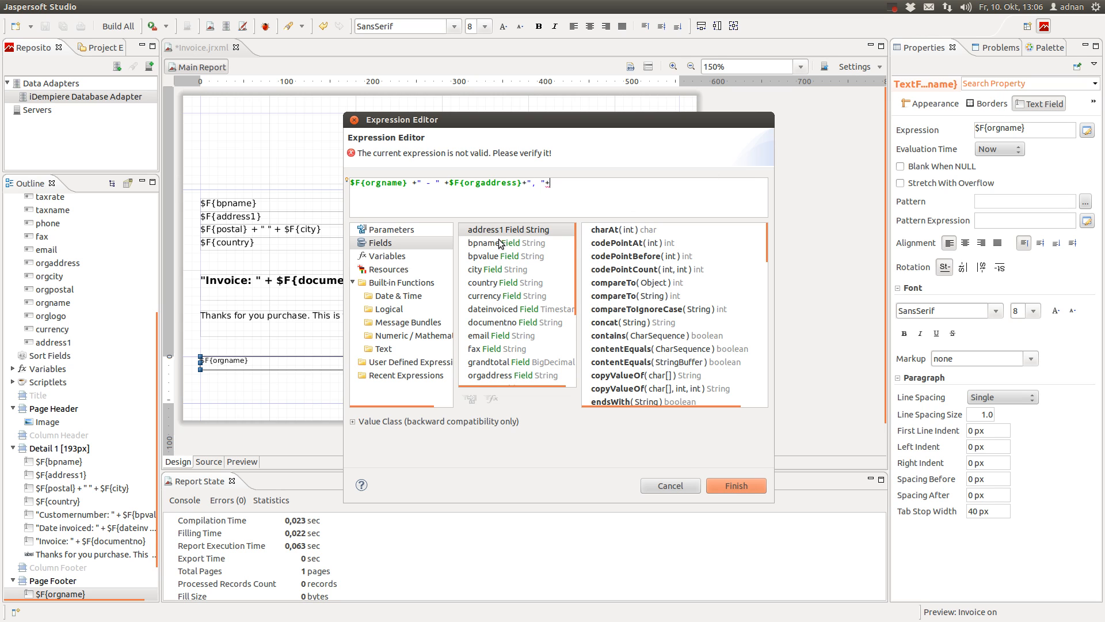
Append $F{orgpostal}, a " " separator and $F{orgcity} to the footer expression
scroll(501, 340, down, 2)
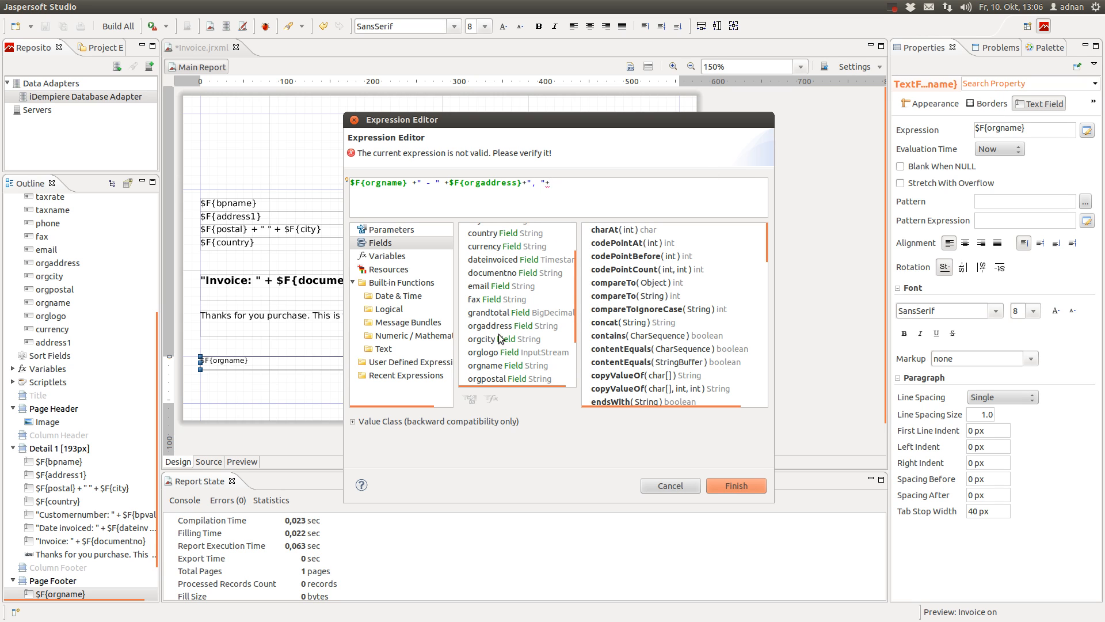
double_click(496, 379)
click(671, 179)
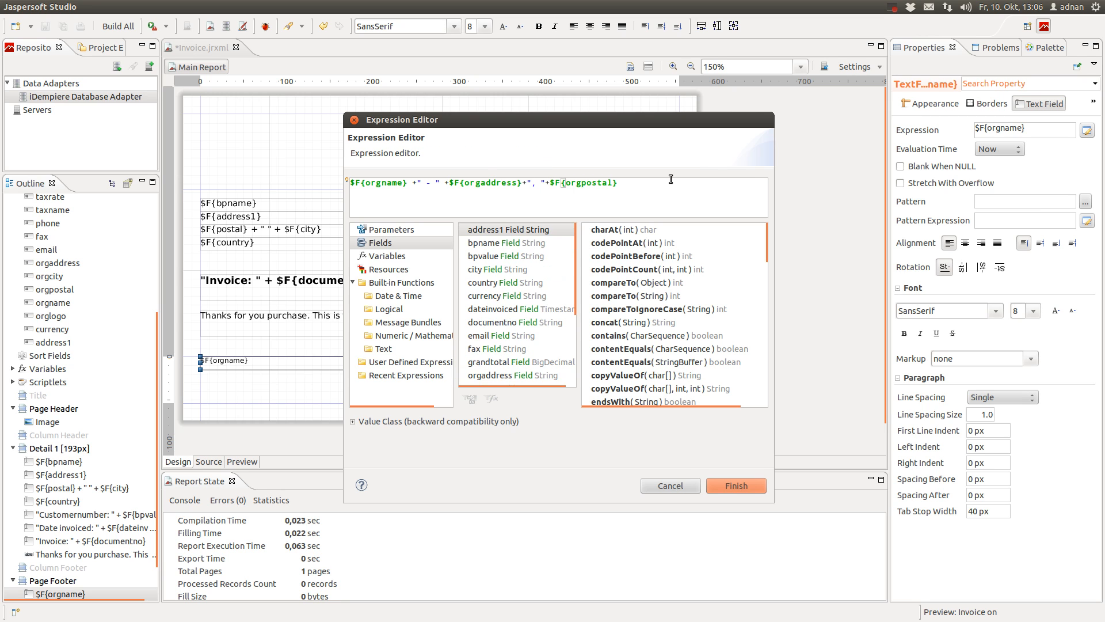
text(+" "+)
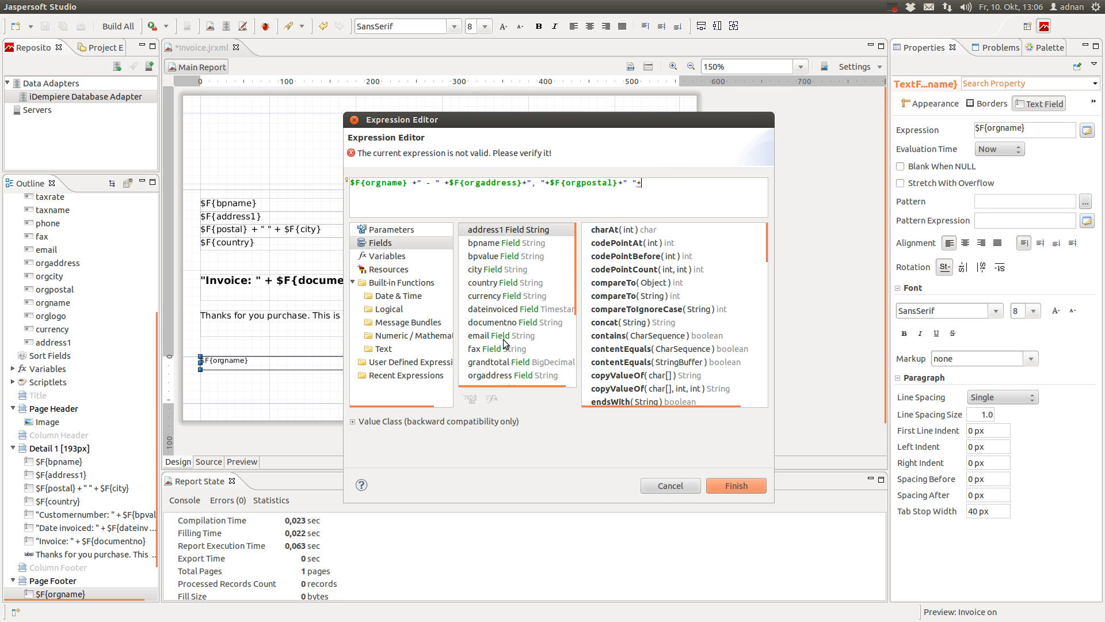
scroll(503, 354, down, 3)
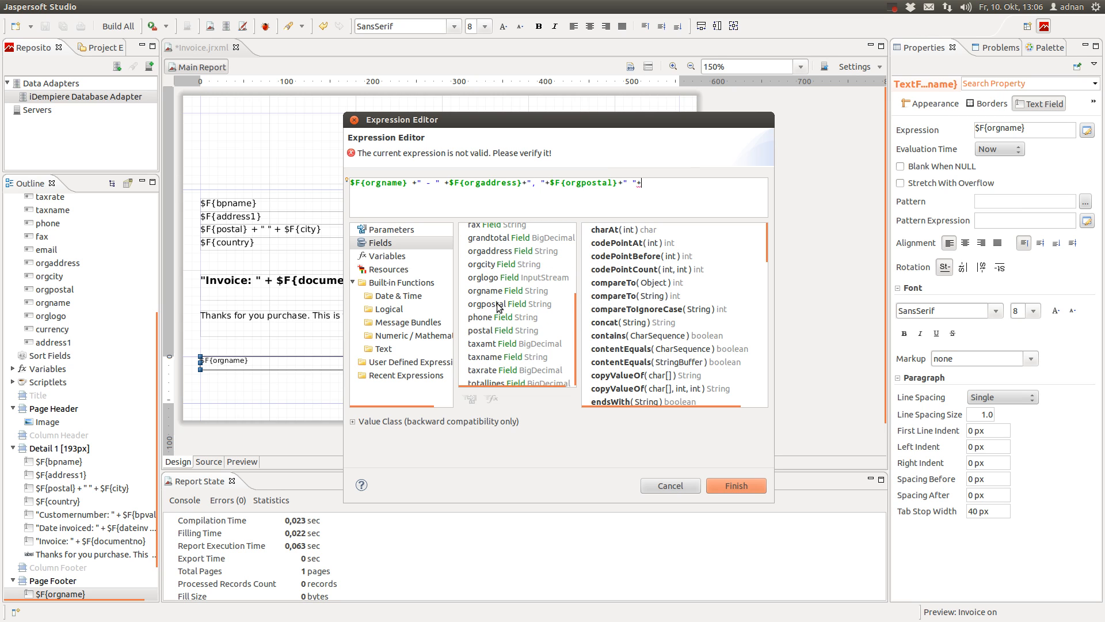
double_click(489, 264)
text(+", "+)
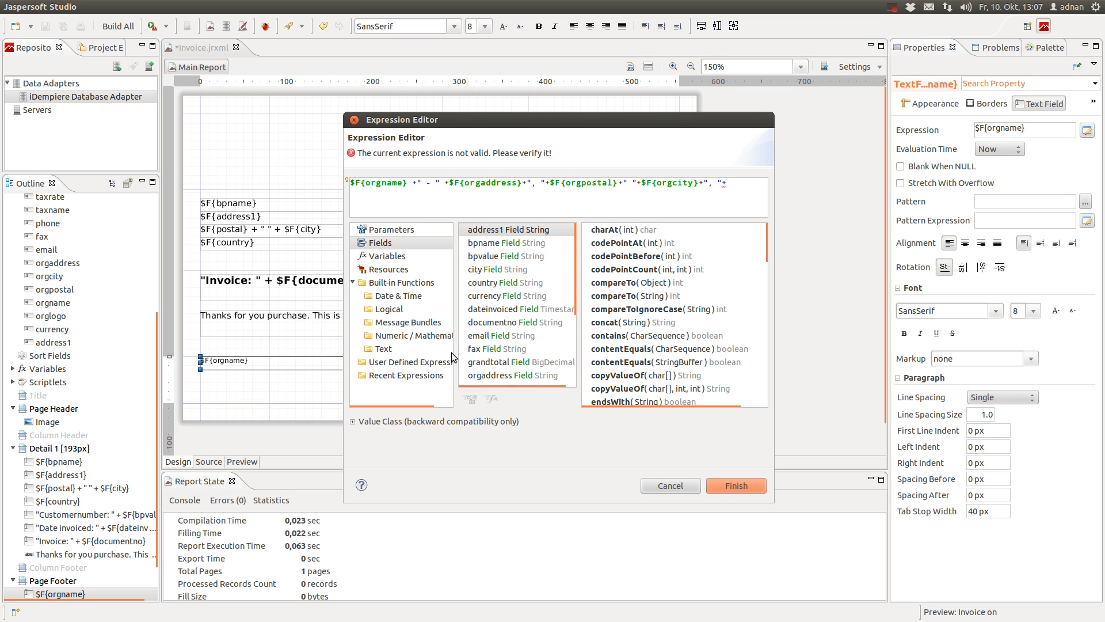
scroll(481, 348, down, 3)
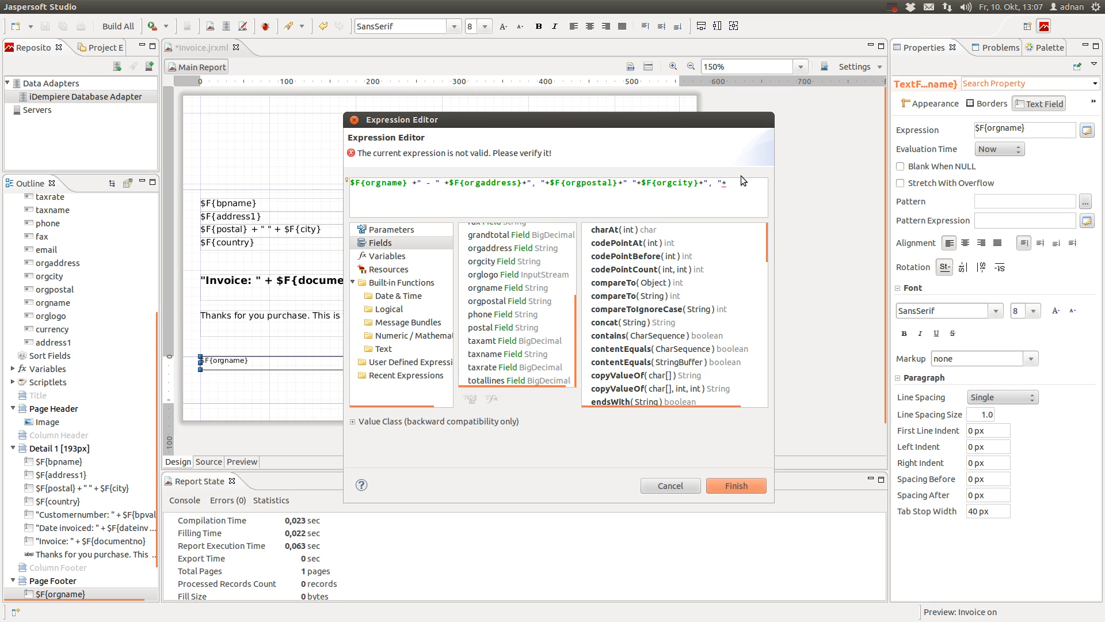
key(BackSpace)
key(BackSpace)
key(BackSpace)
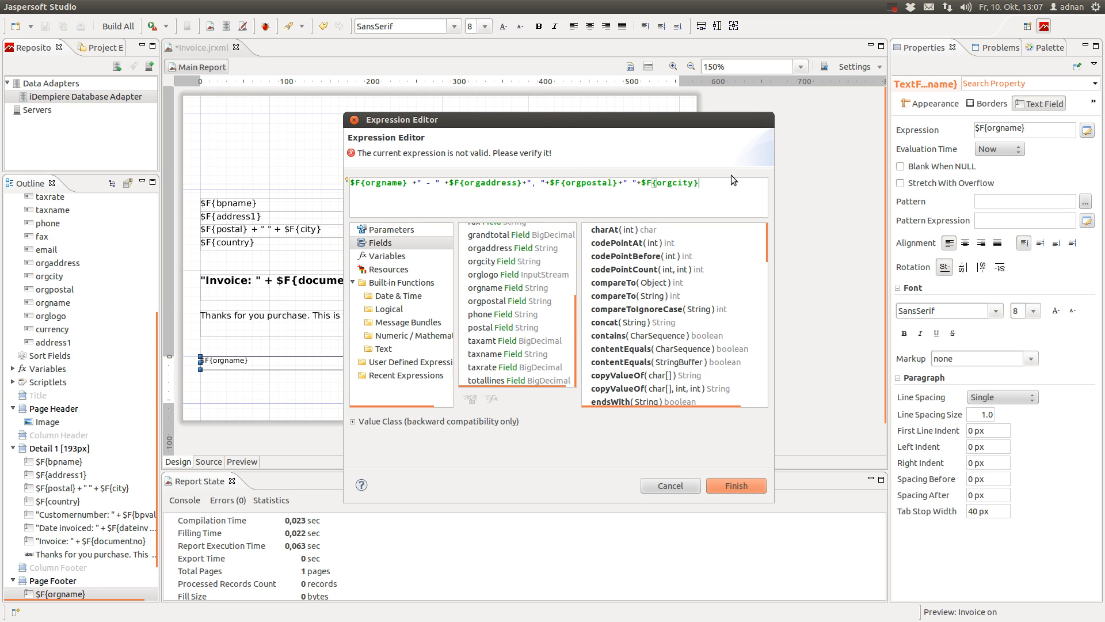
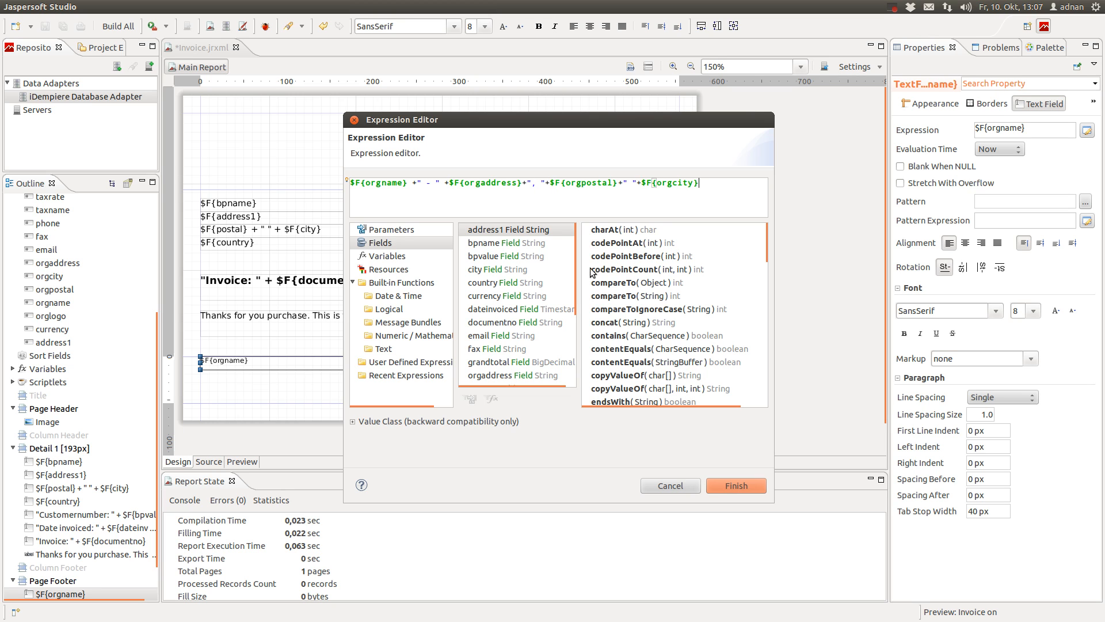
Confirm the address expression and move the field down into the Page Footer, below the thank-you line
click(752, 485)
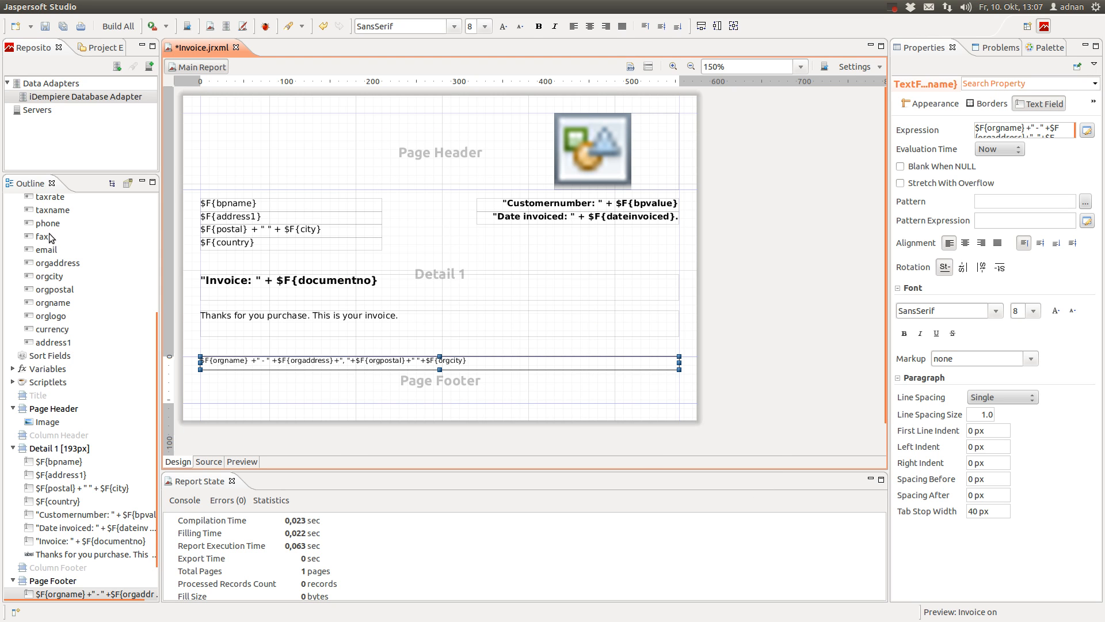
scroll(50, 238, up, 1)
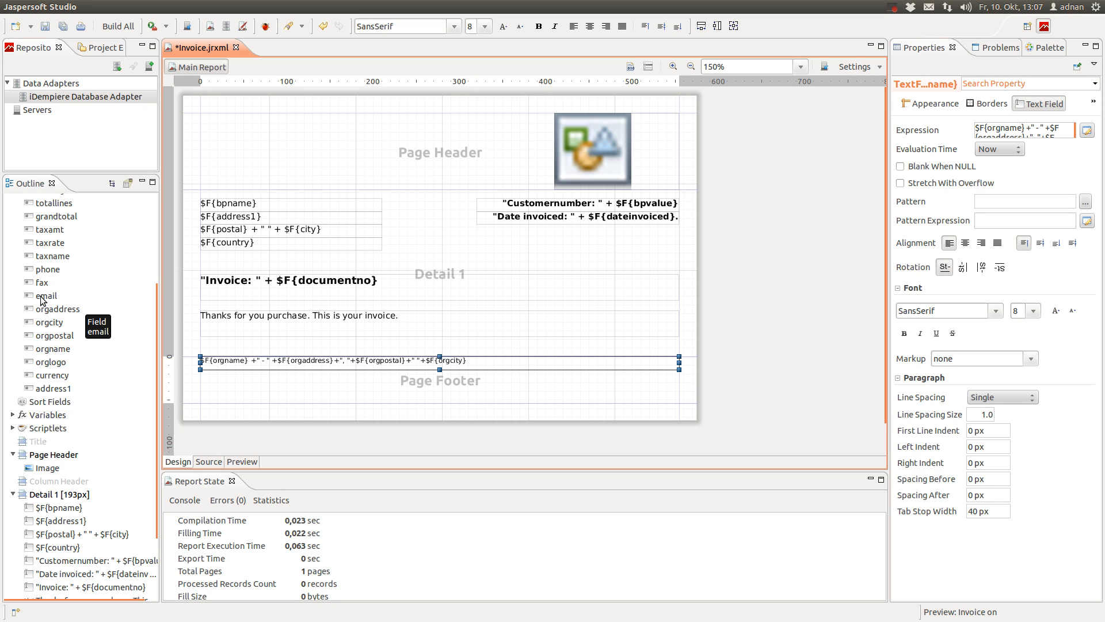
scroll(41, 299, up, 3)
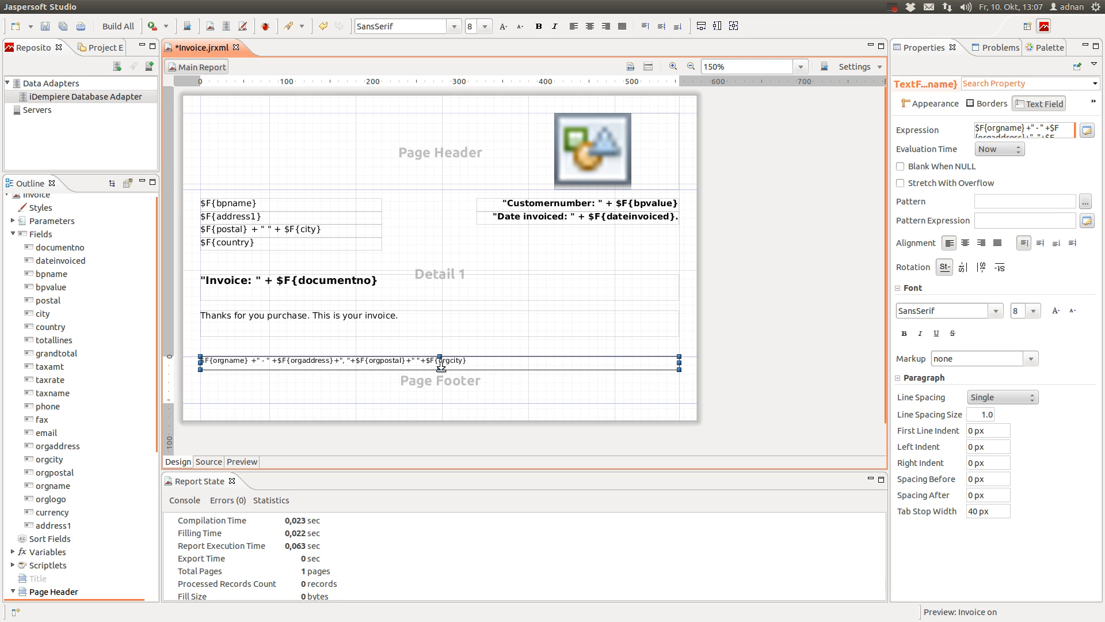
drag(460, 365, 460, 393)
click(724, 360)
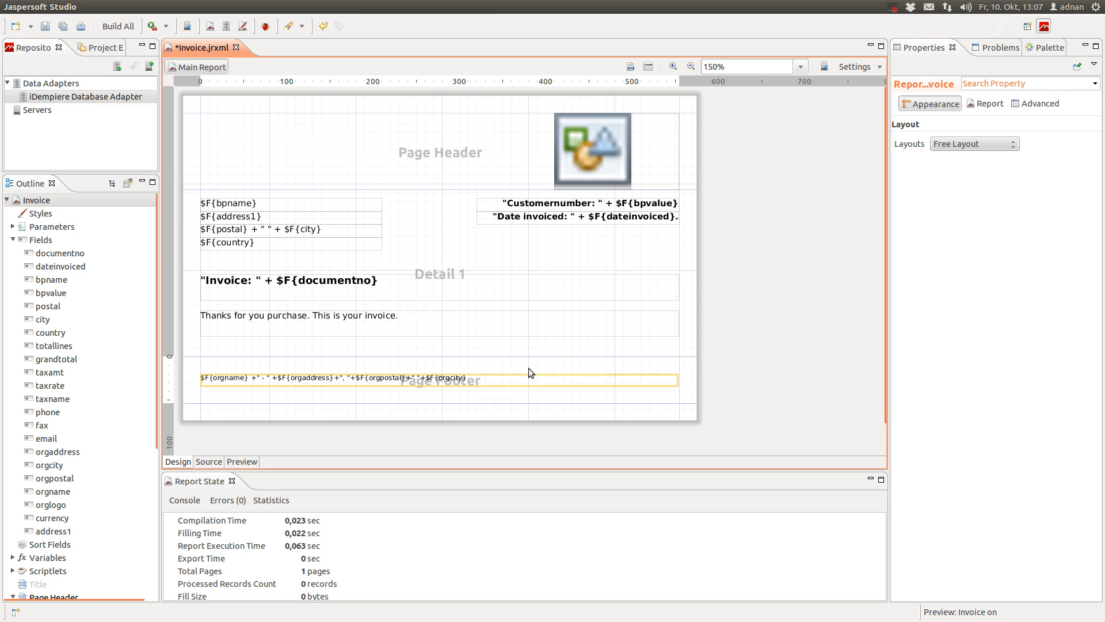
Save the report, preview it with database data to check the HQ address footer, and return to Design
click(45, 26)
scroll(333, 266, down, 1)
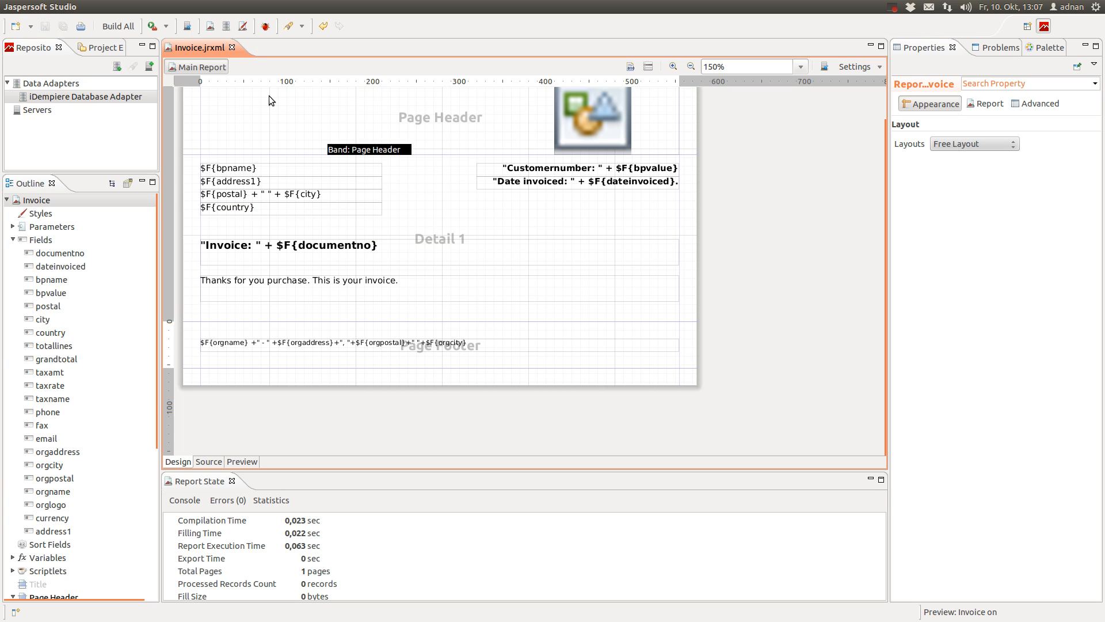
click(242, 461)
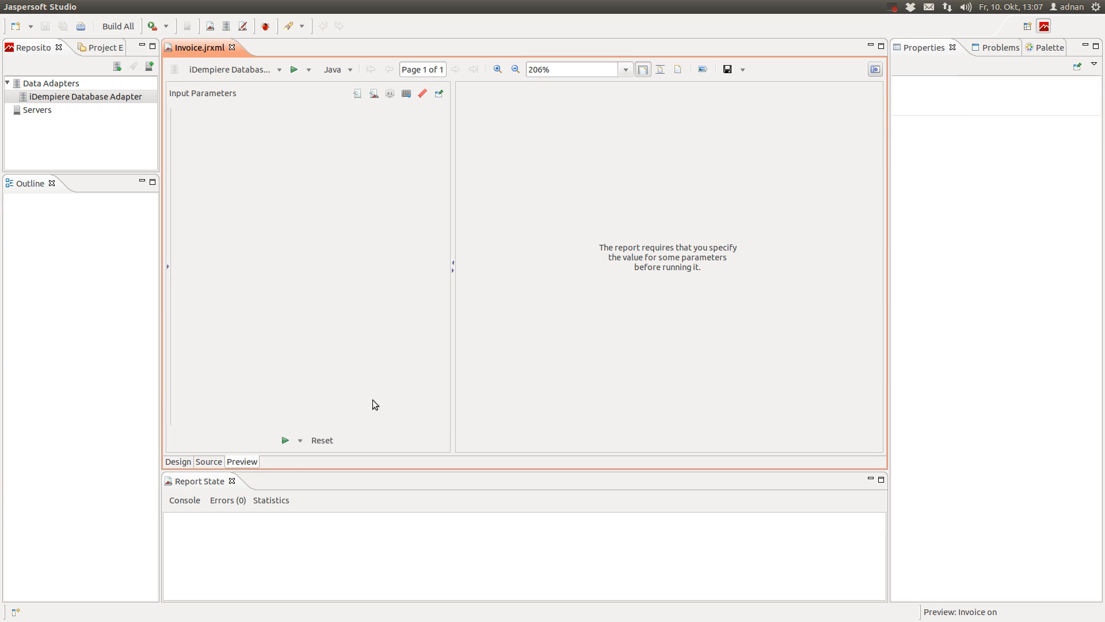
click(285, 440)
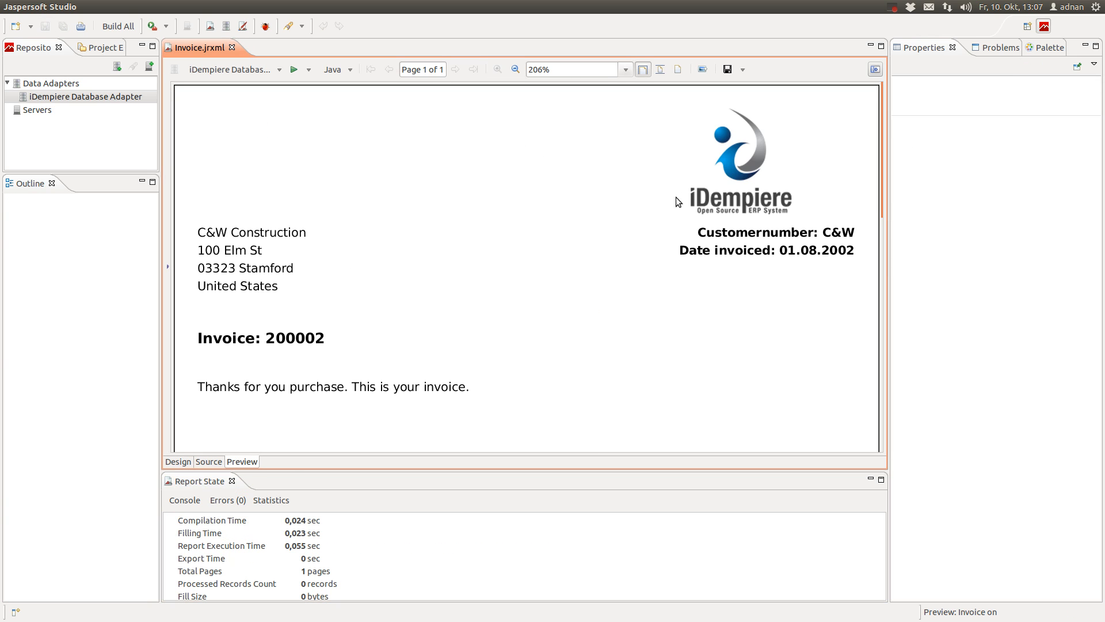
scroll(620, 264, down, 5)
scroll(598, 259, up, 4)
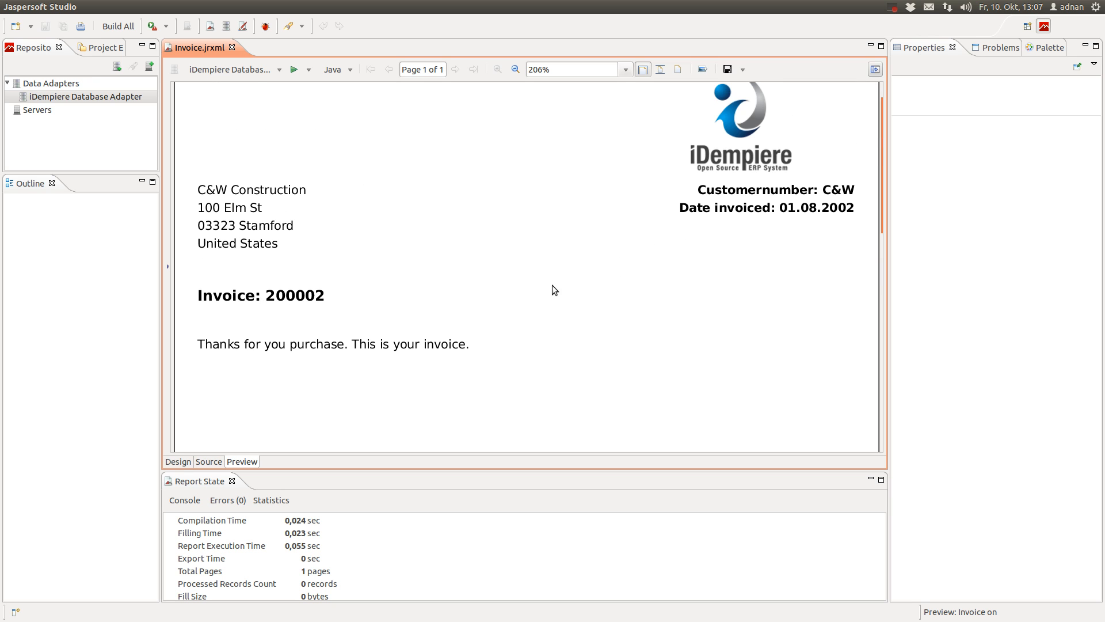
scroll(619, 290, down, 8)
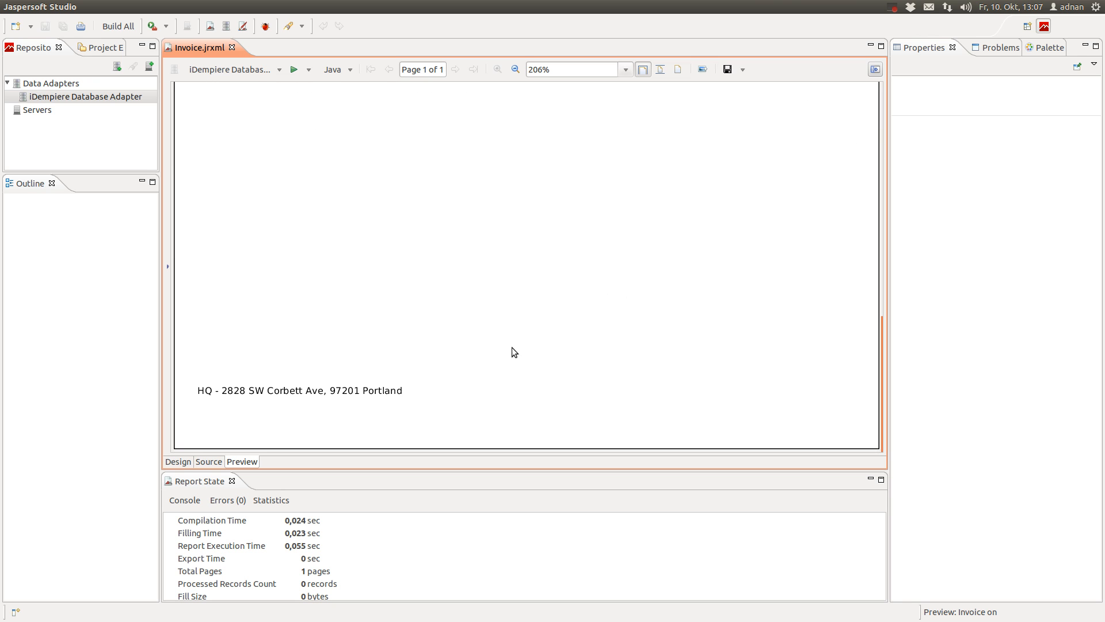
scroll(615, 396, up, 9)
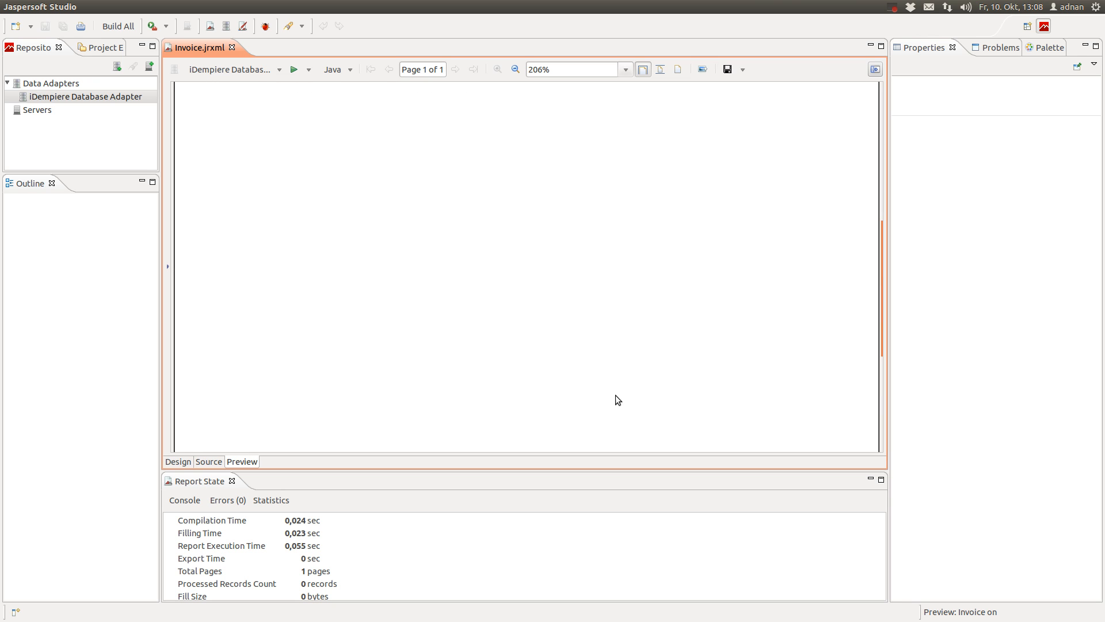
click(183, 462)
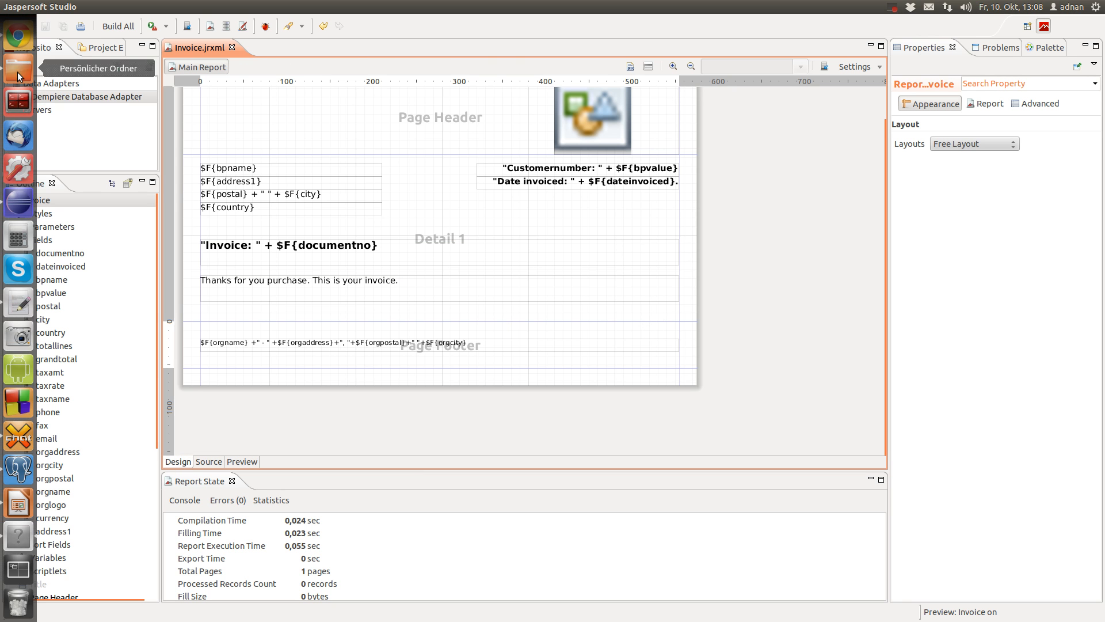
click(19, 38)
drag(396, 363, 502, 460)
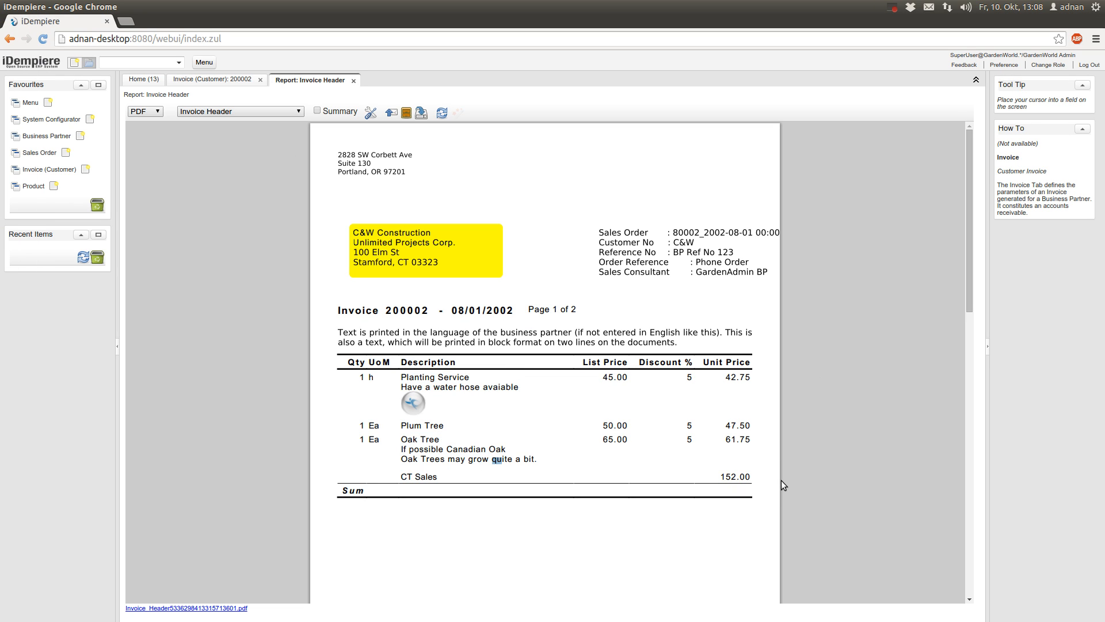
mouse_move(4, 248)
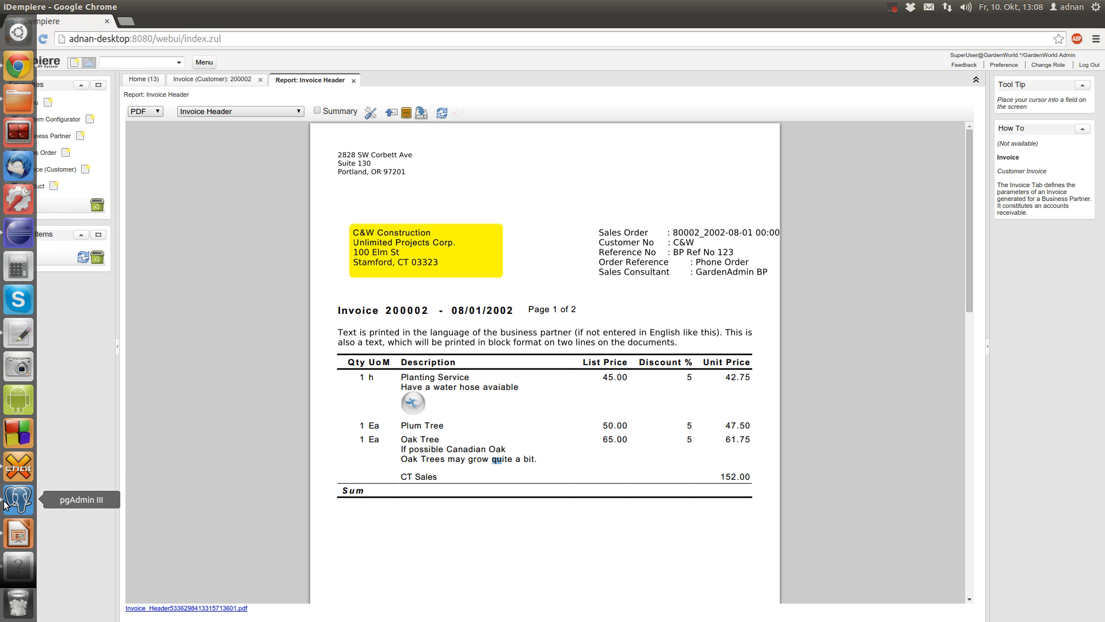
click(20, 562)
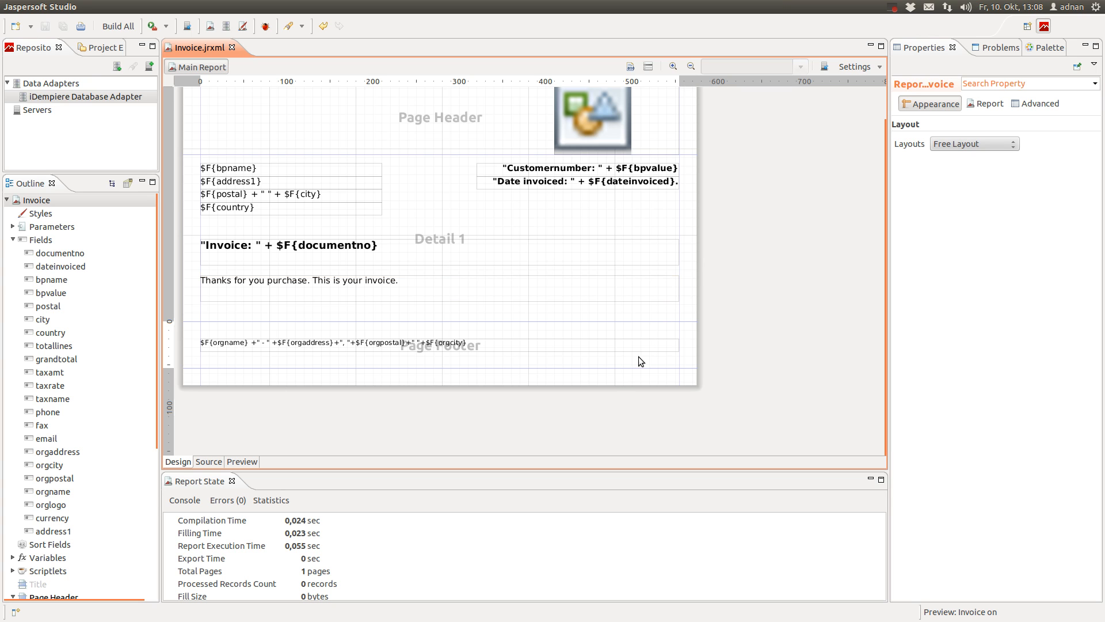
Make the Detail 1 band taller and drop a Table element from the Palette into it
click(1034, 49)
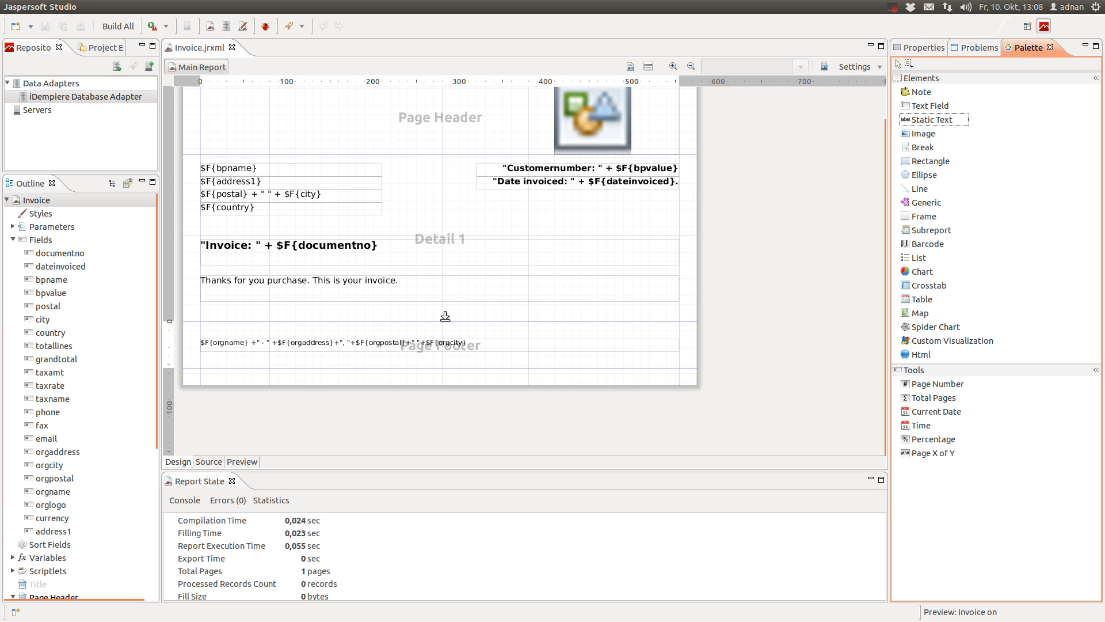
drag(445, 316, 439, 394)
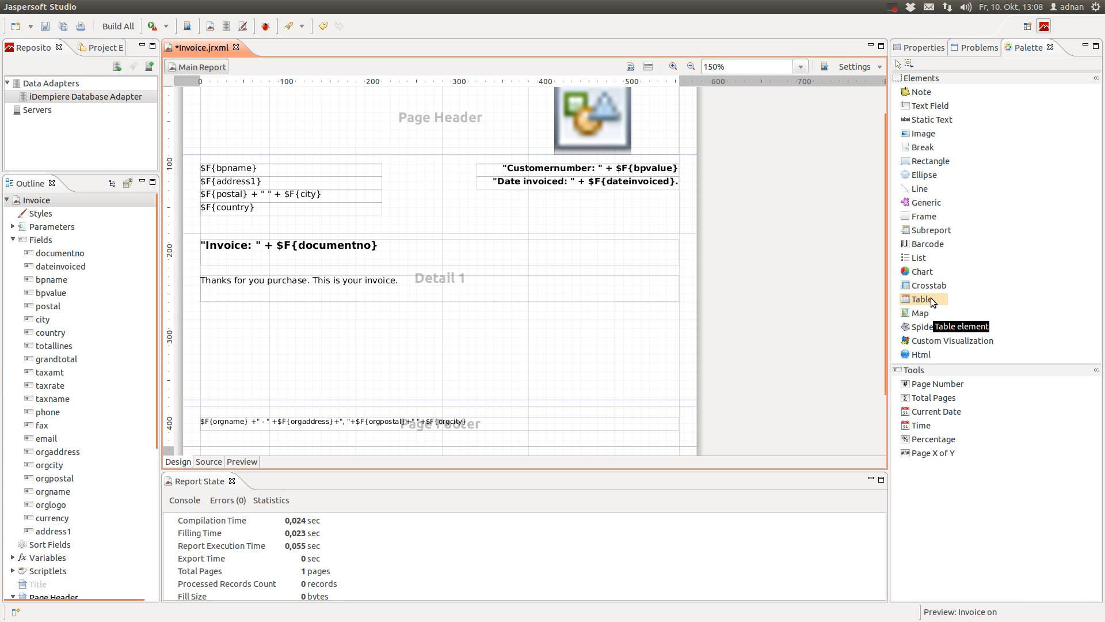
drag(923, 298, 241, 327)
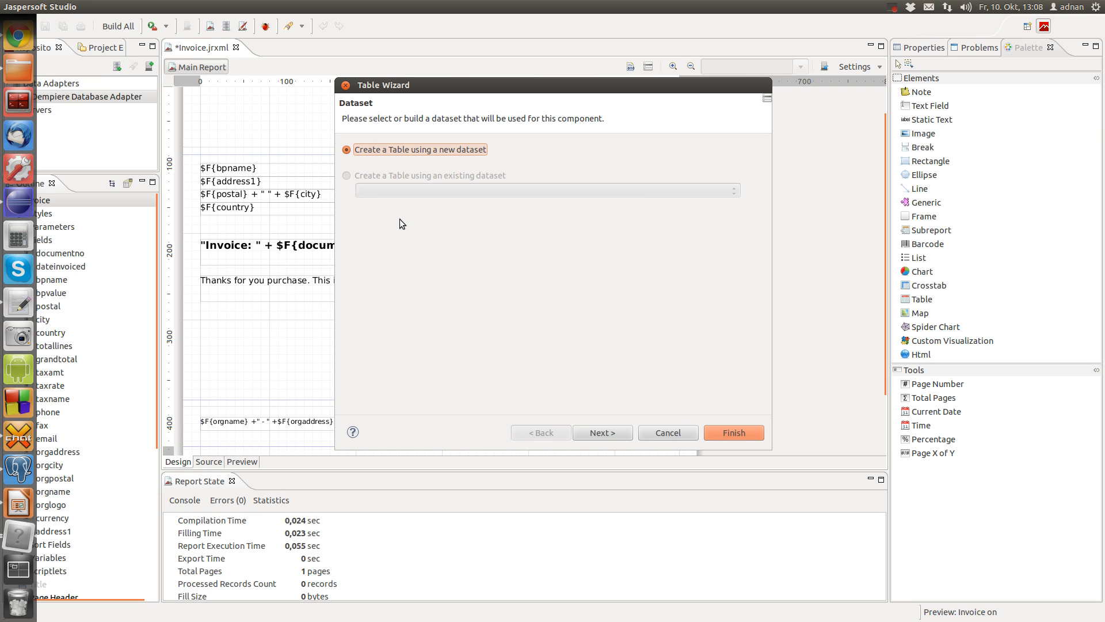
Create the table on a new dataset named InvoiceLines and advance to the Data Source step
click(610, 434)
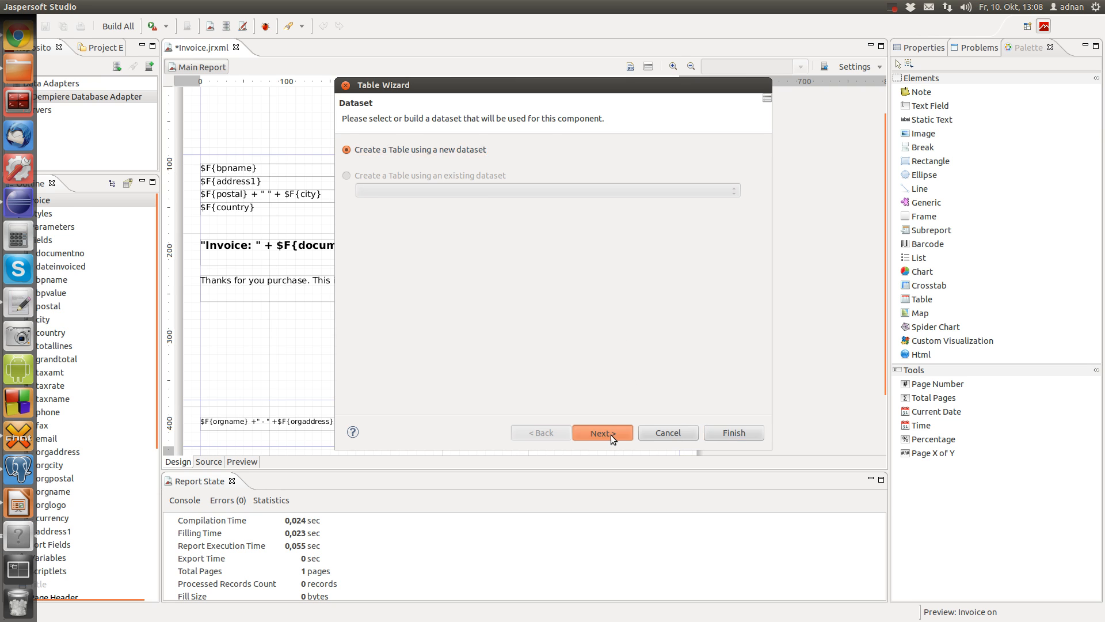
click(474, 145)
key(BackSpace)
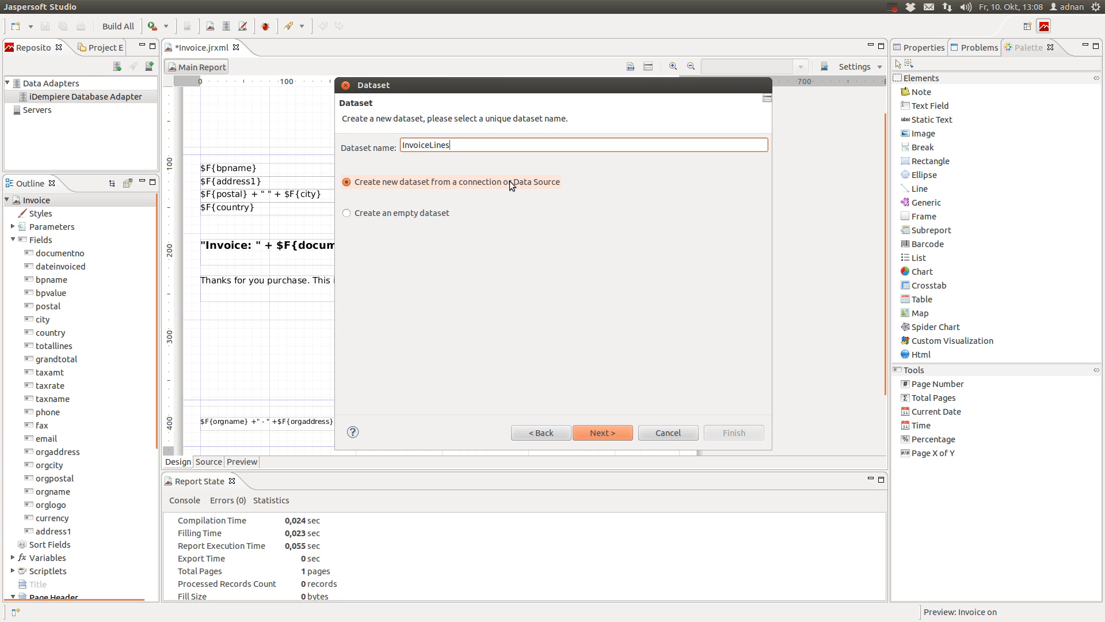
click(603, 433)
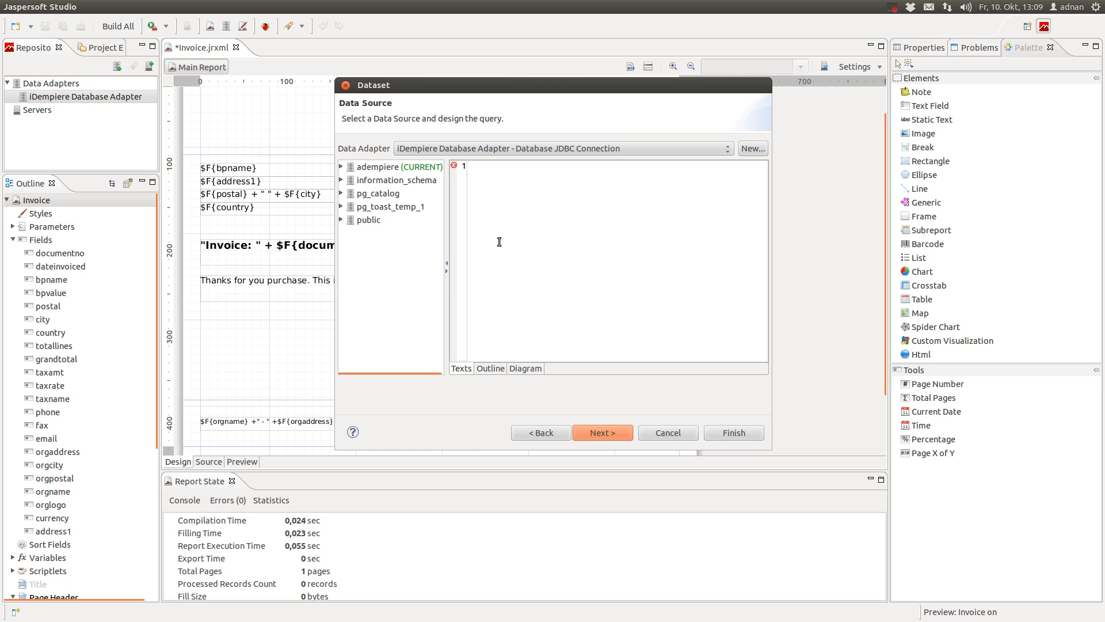
Copy the invoice-line SQL query from the notes in gedit and return to the wizard
mouse_move(3, 223)
click(19, 303)
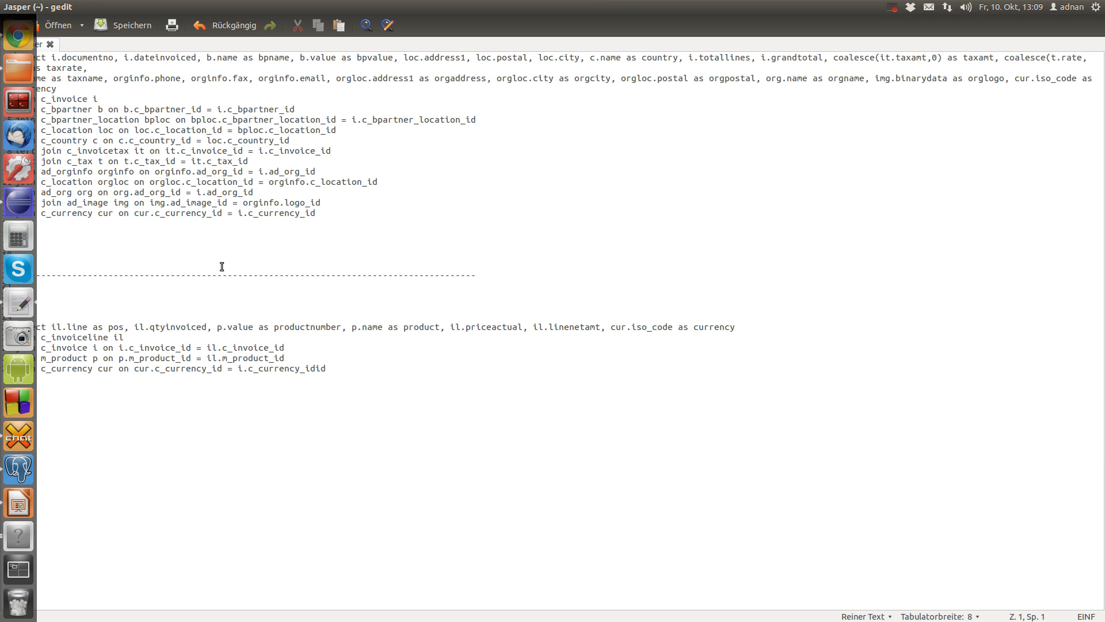
drag(326, 368, 10, 332)
mouse_move(1, 380)
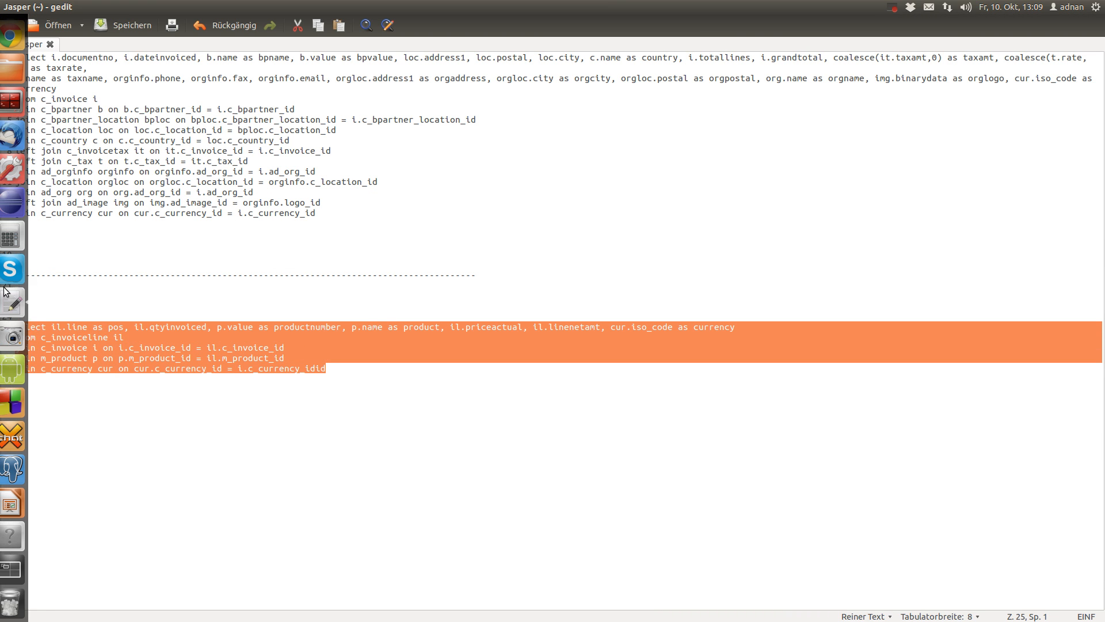
click(14, 537)
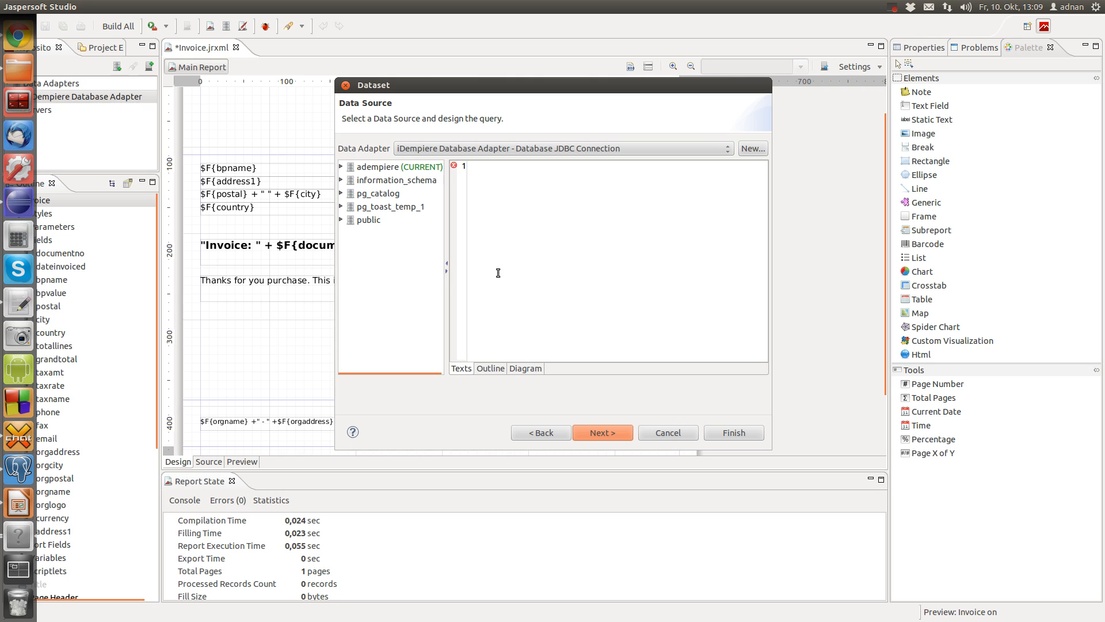
Paste the invoice-line SQL as the dataset query, removing the duplicated 'id' from the currency join
key(ctrl+v)
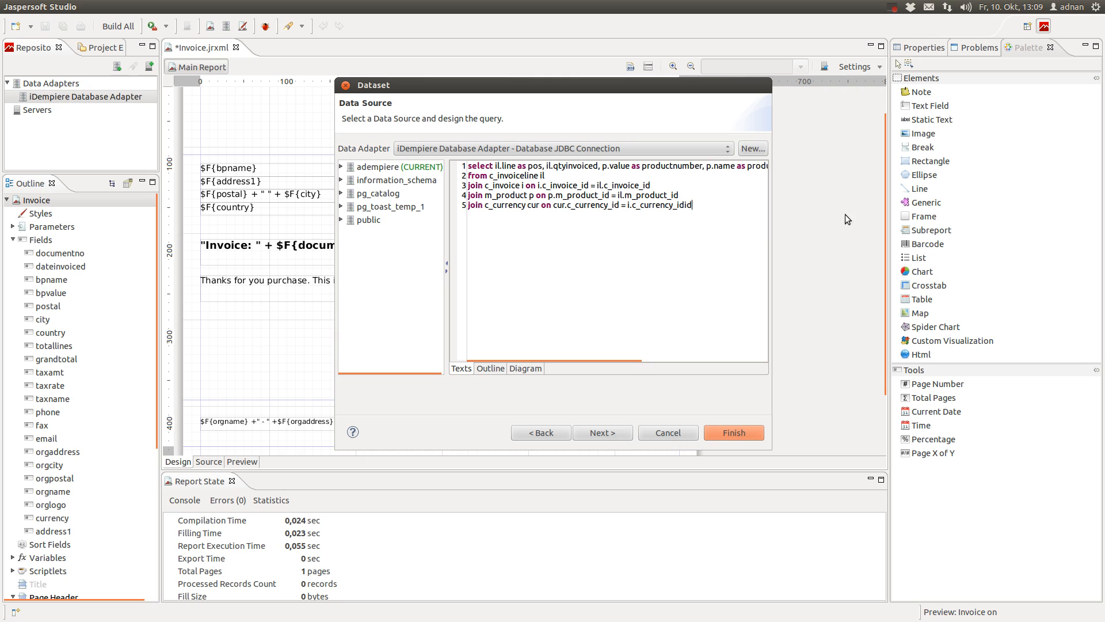
key(BackSpace)
key(BackSpace)
click(604, 435)
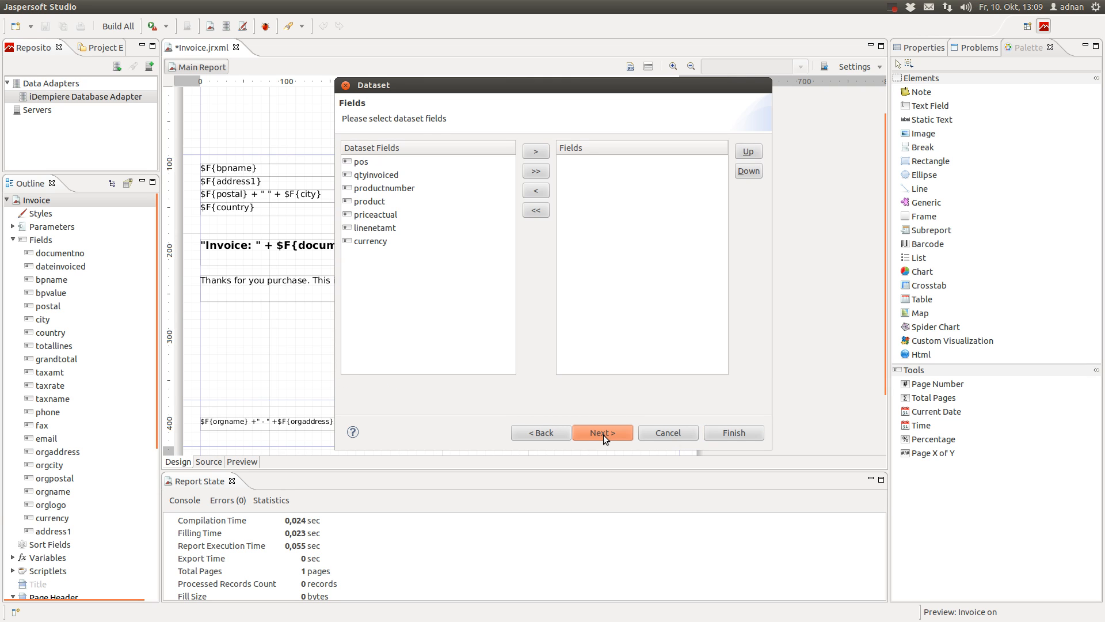
Include all seven query fields in the dataset and skip grouping to reach the Connection step
click(540, 172)
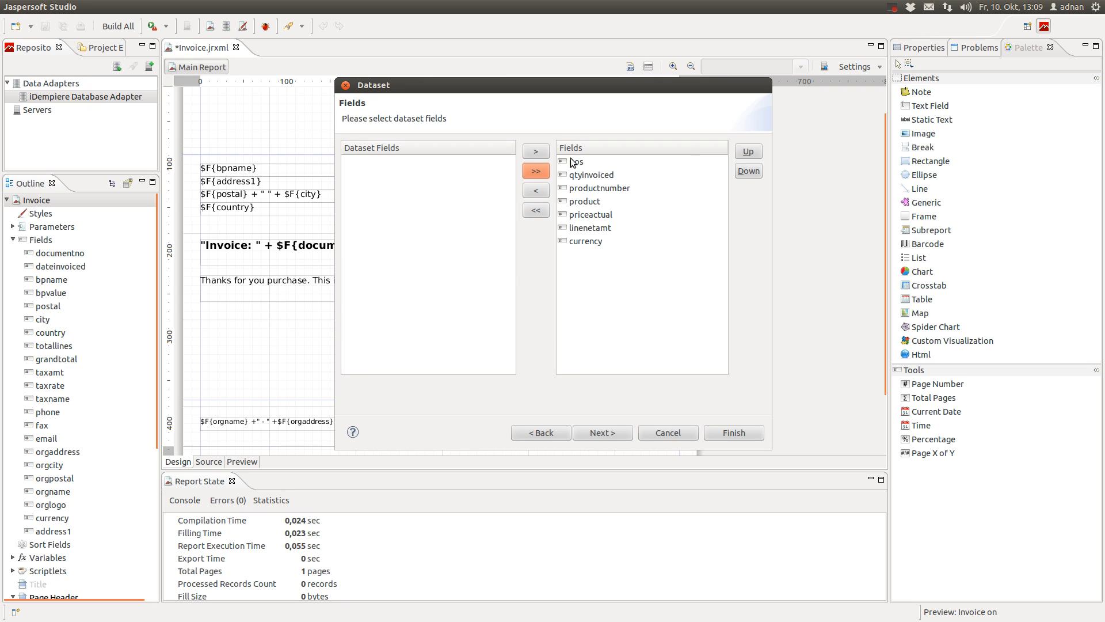
click(591, 179)
click(610, 191)
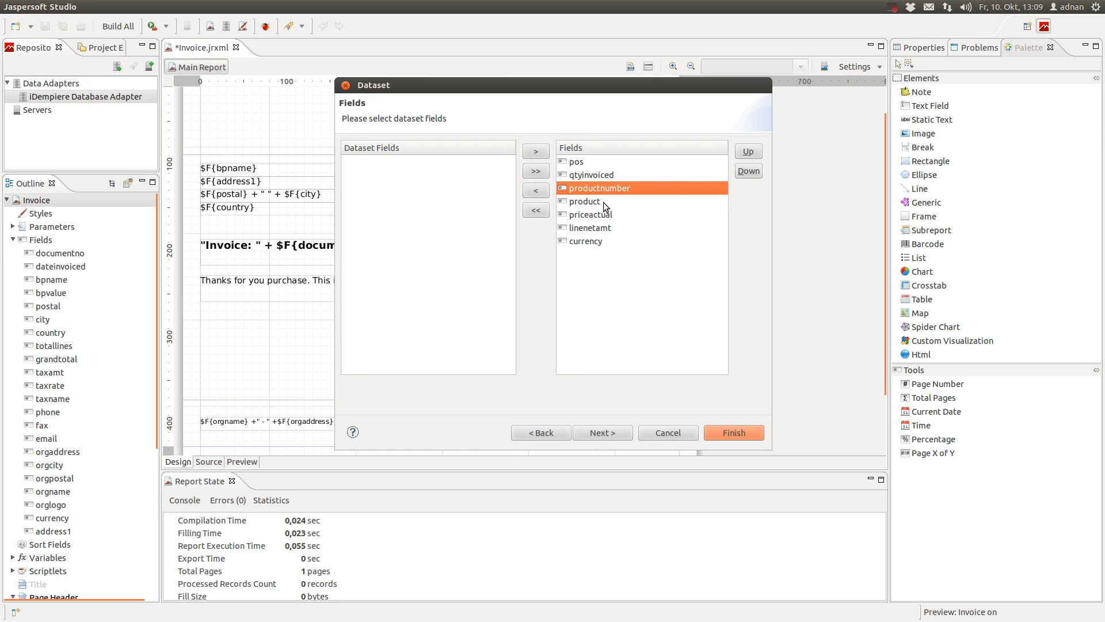
click(604, 202)
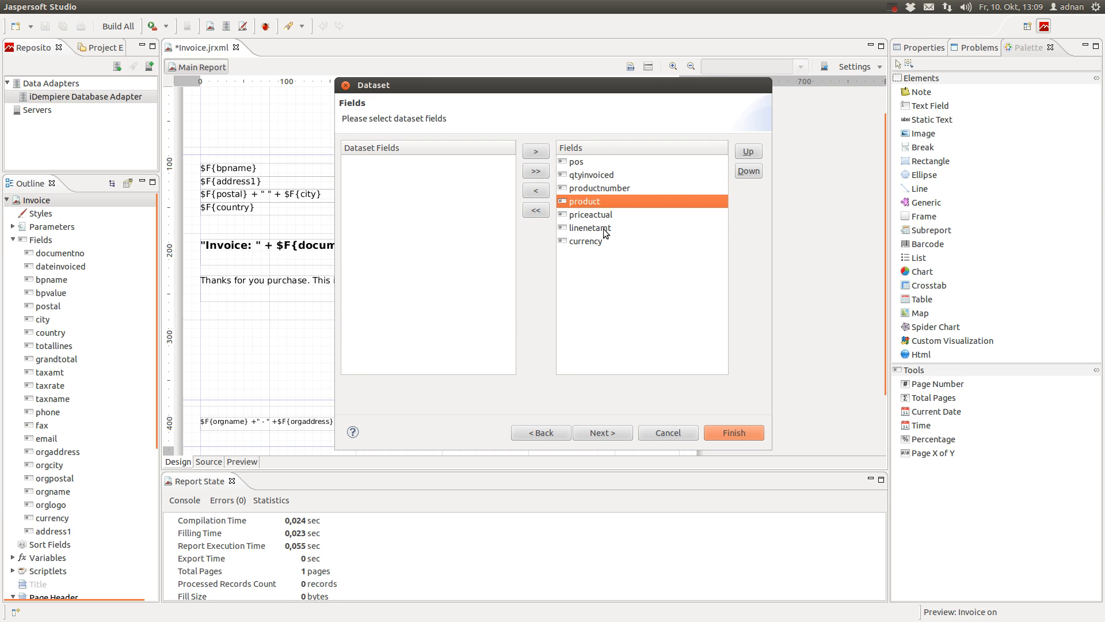
click(598, 433)
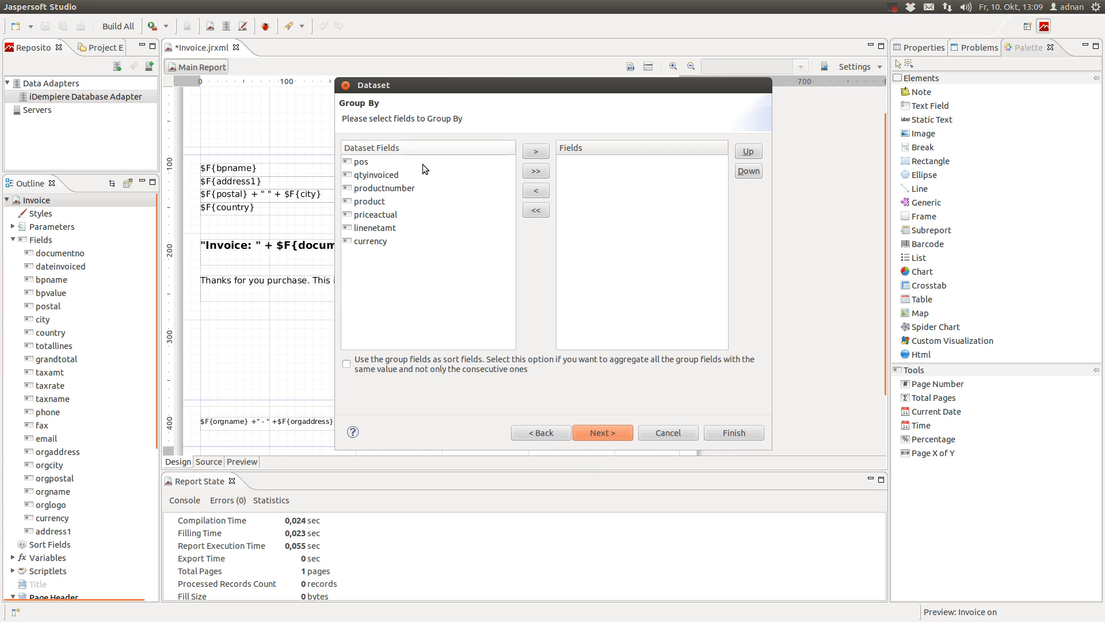
click(602, 435)
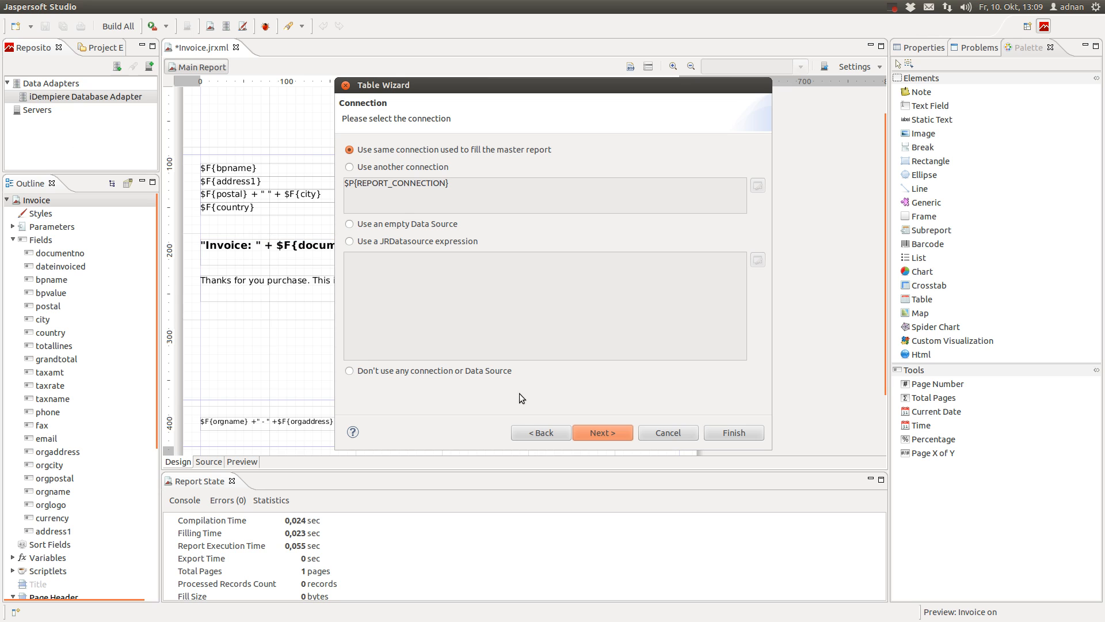
Add all dataset fields as table columns, then remove productnumber and currency
click(611, 432)
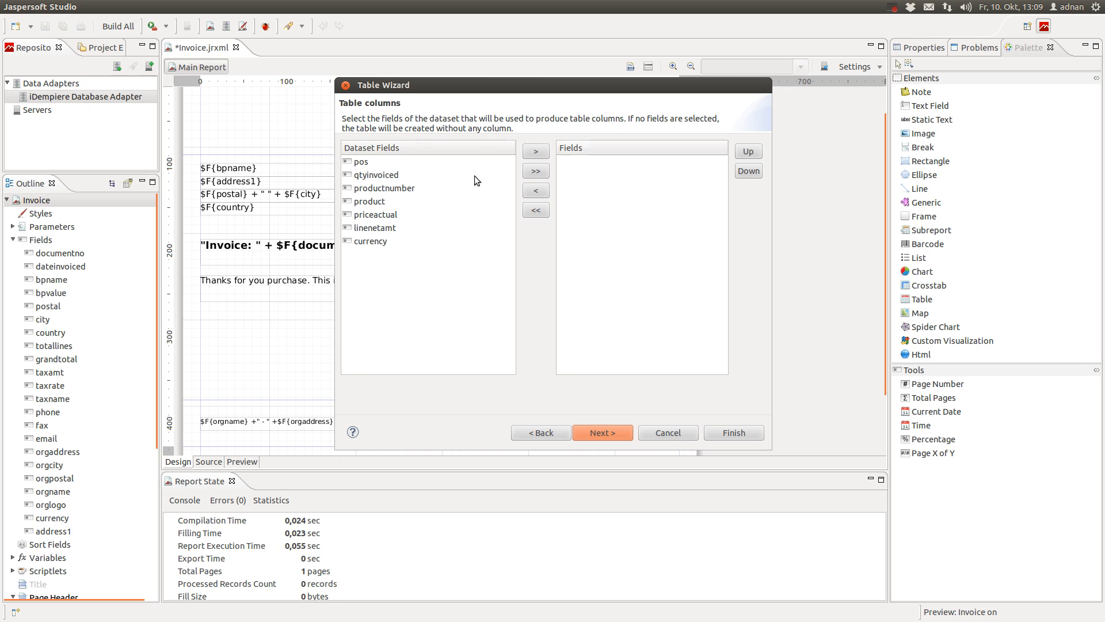
click(535, 171)
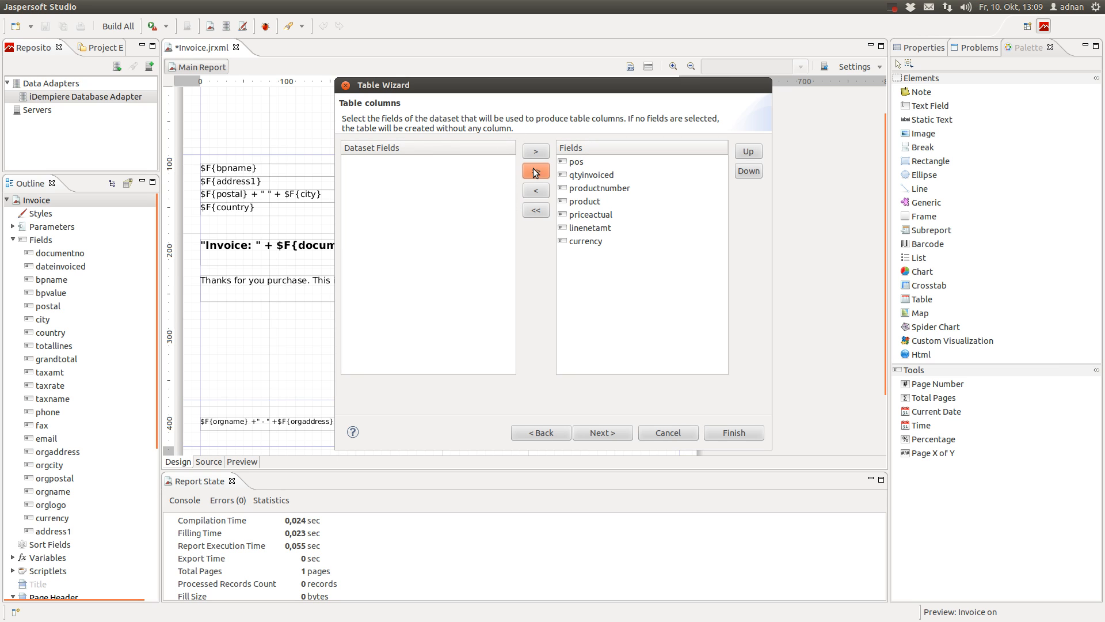
click(577, 164)
click(593, 176)
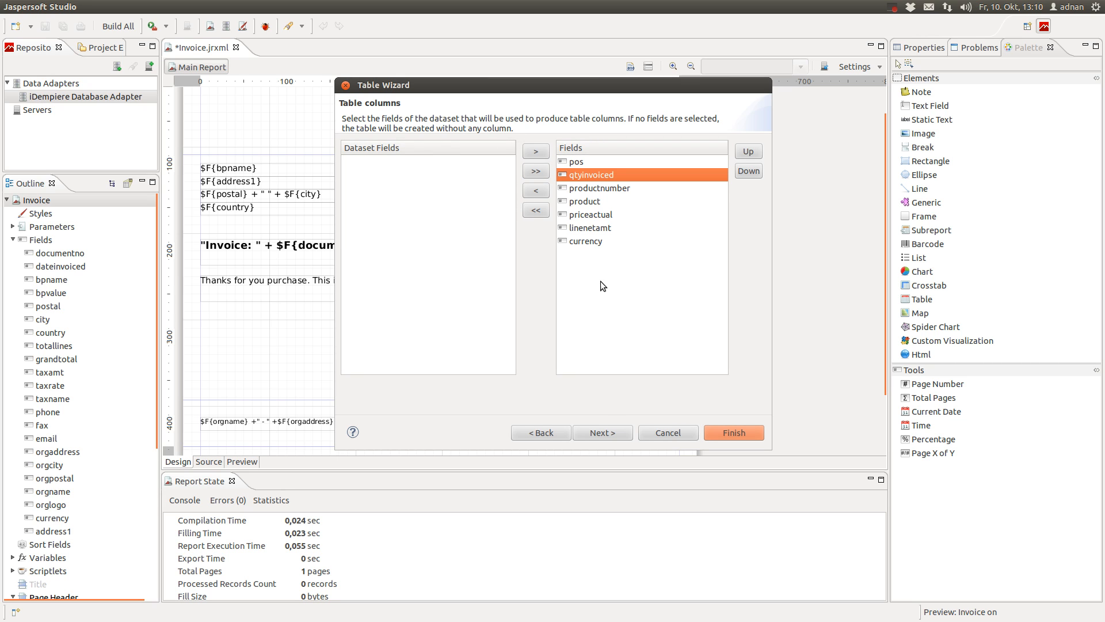
click(605, 196)
click(536, 191)
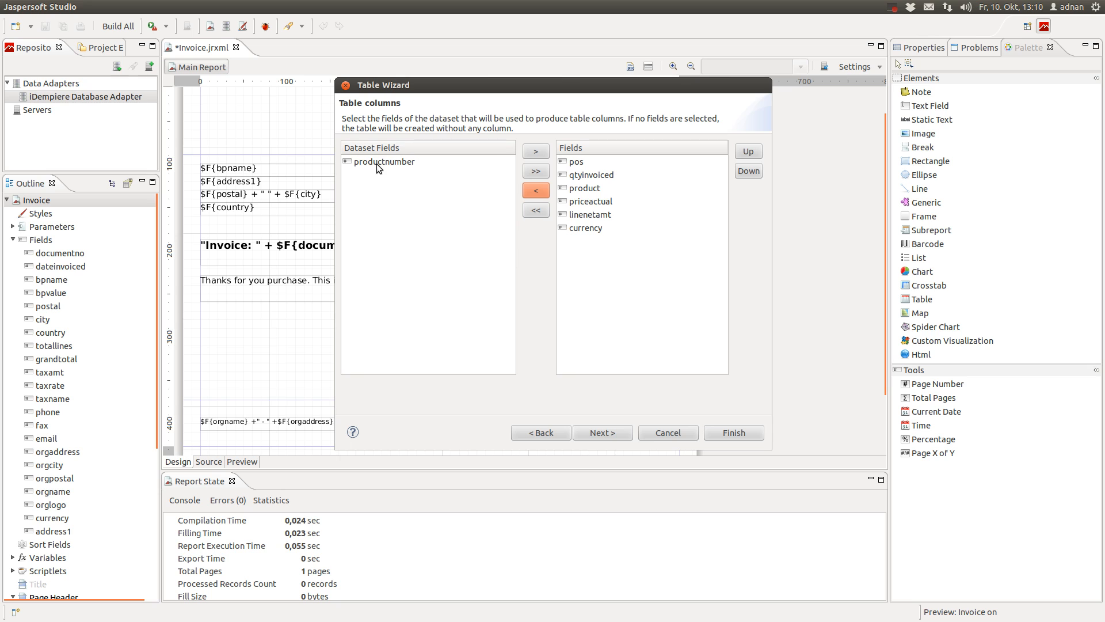
click(590, 189)
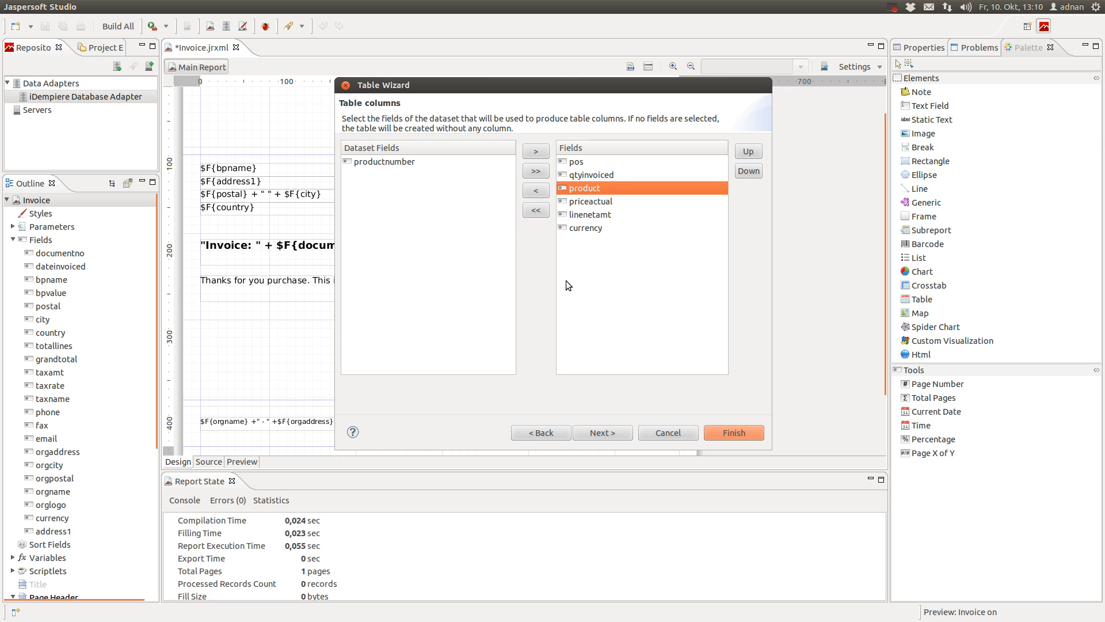
key(Down)
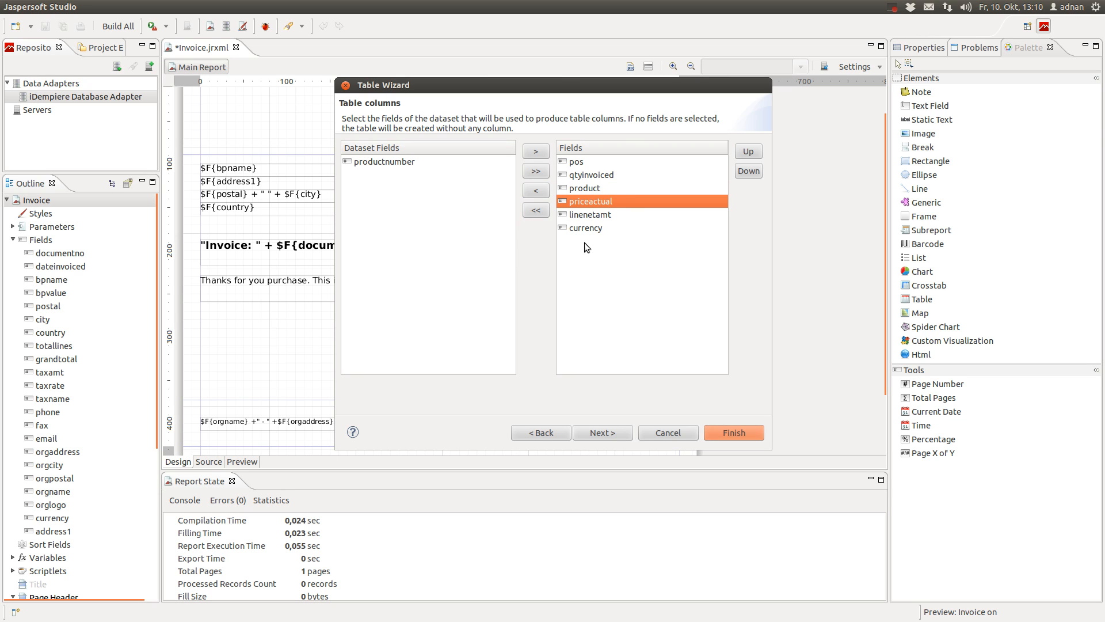
click(591, 228)
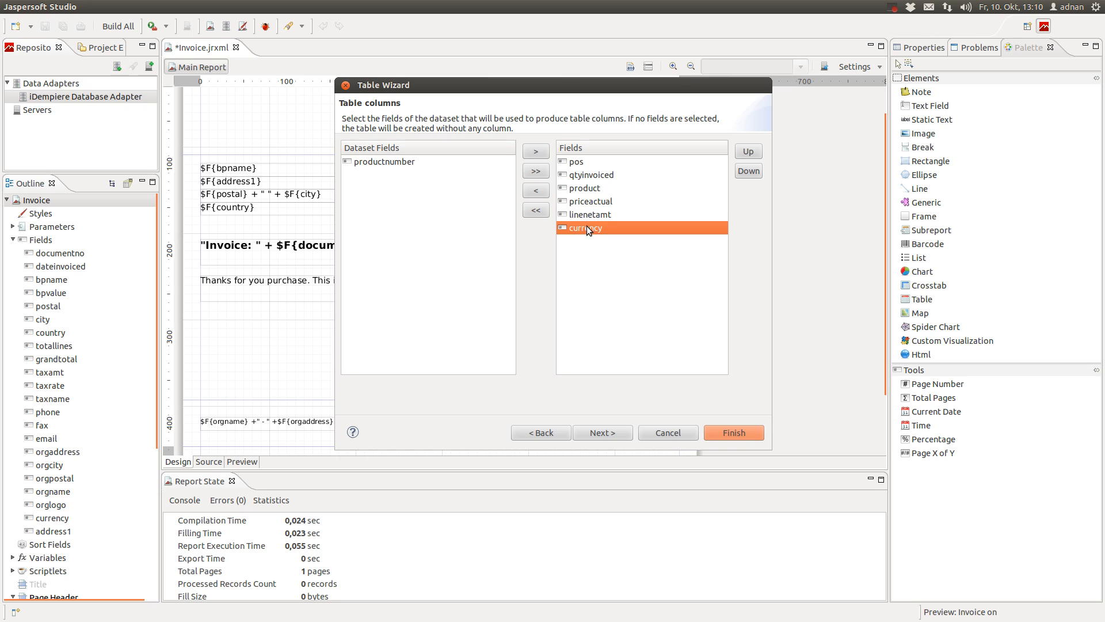
click(536, 191)
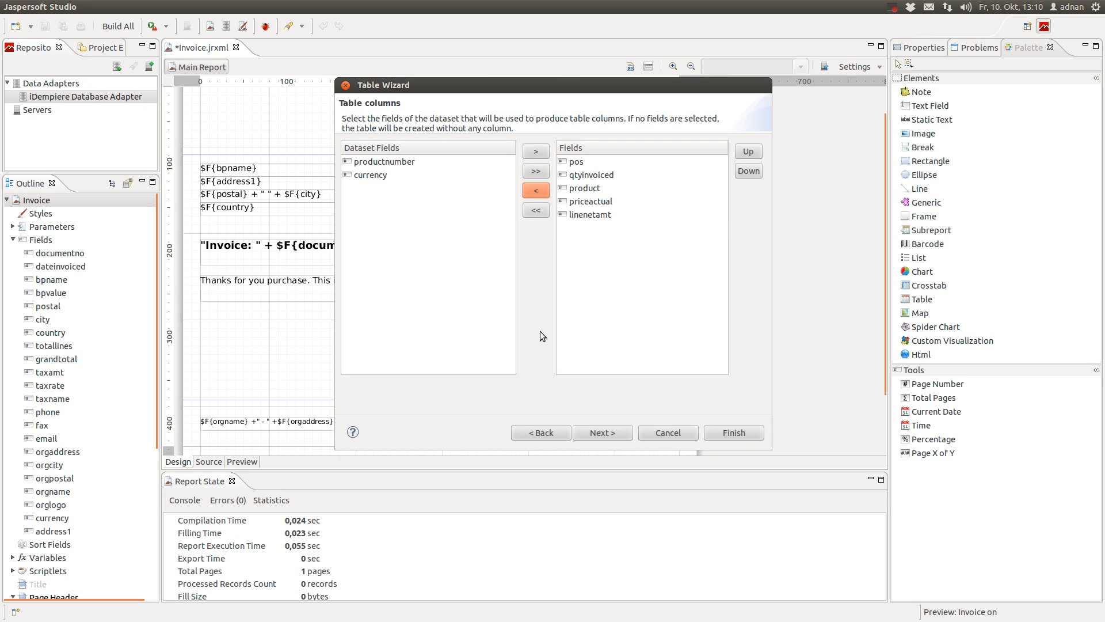
Select the remaining columns pos, qtyinvoiced, product, priceactual and linenetamt and proceed to Layout
click(577, 164)
click(585, 175)
click(594, 188)
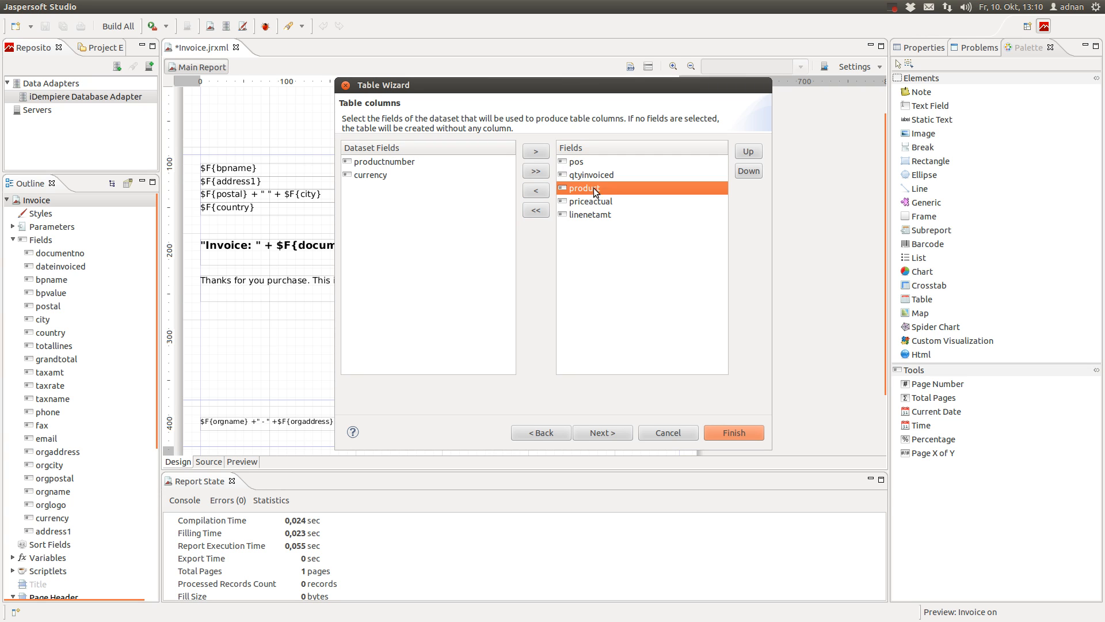
click(603, 203)
click(592, 217)
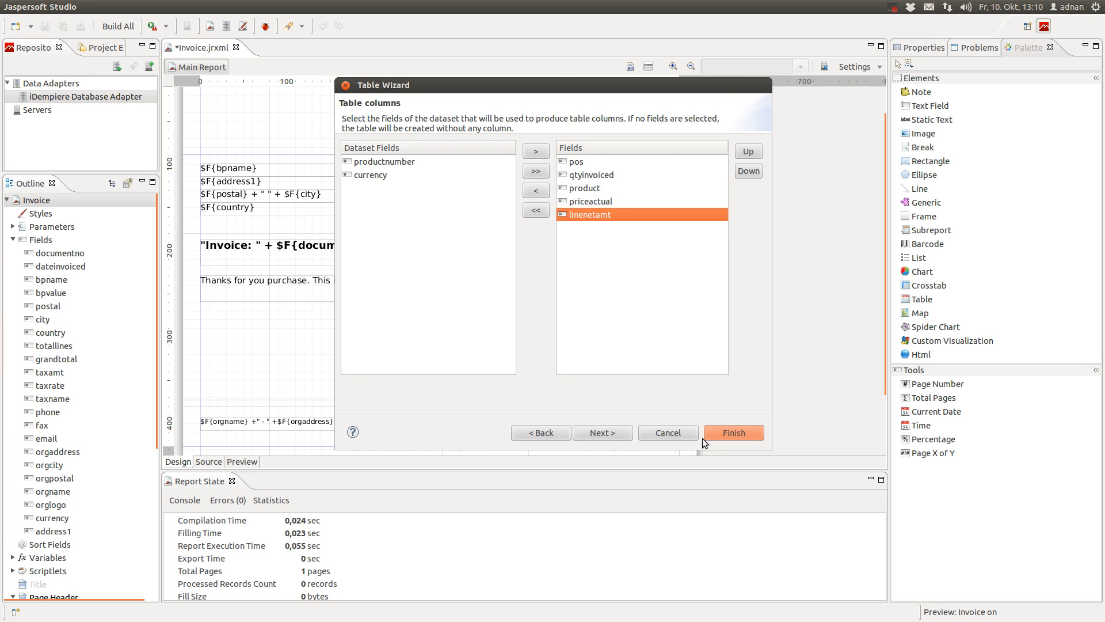
click(614, 434)
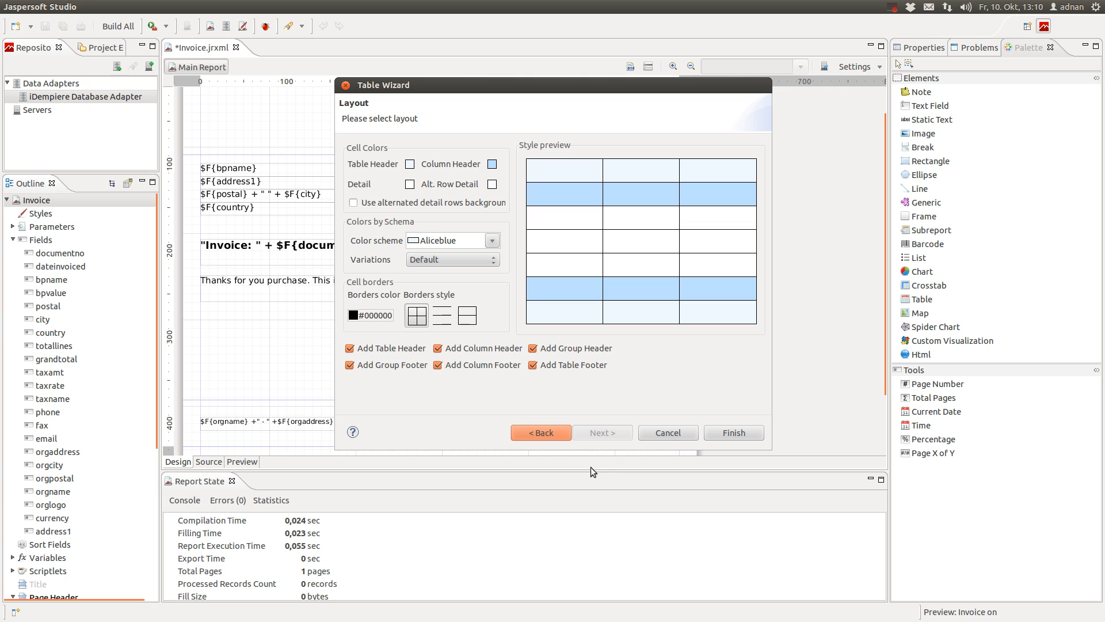
Keep the Aliceblue scheme, exclude column/group headers and column/group/table footers, and create the table
click(494, 242)
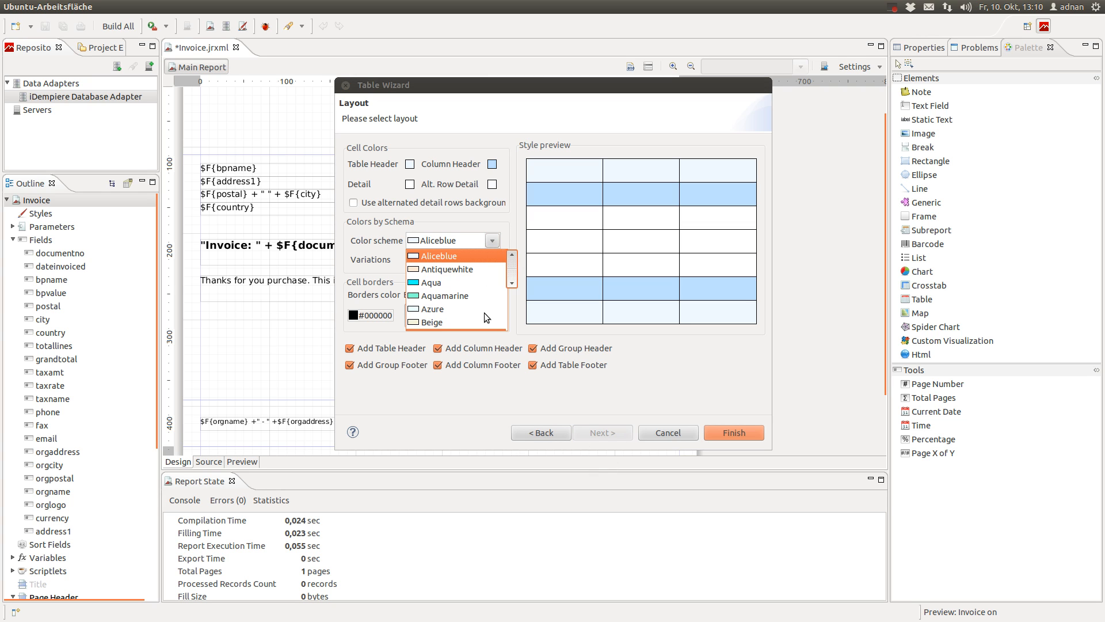
click(512, 204)
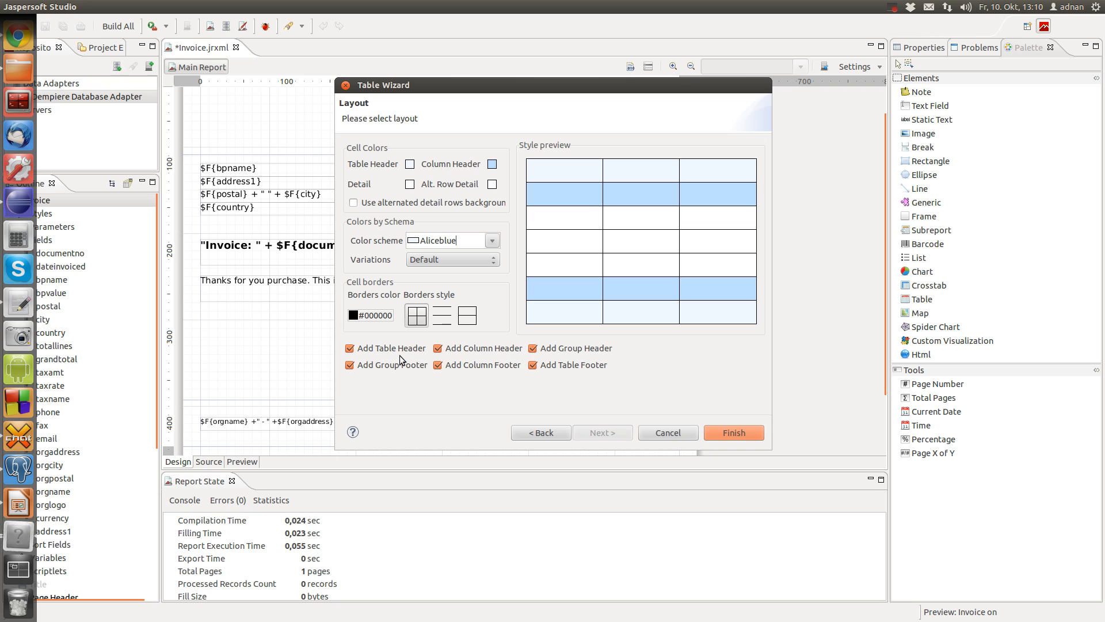
click(448, 348)
click(533, 349)
click(533, 365)
click(438, 366)
click(349, 366)
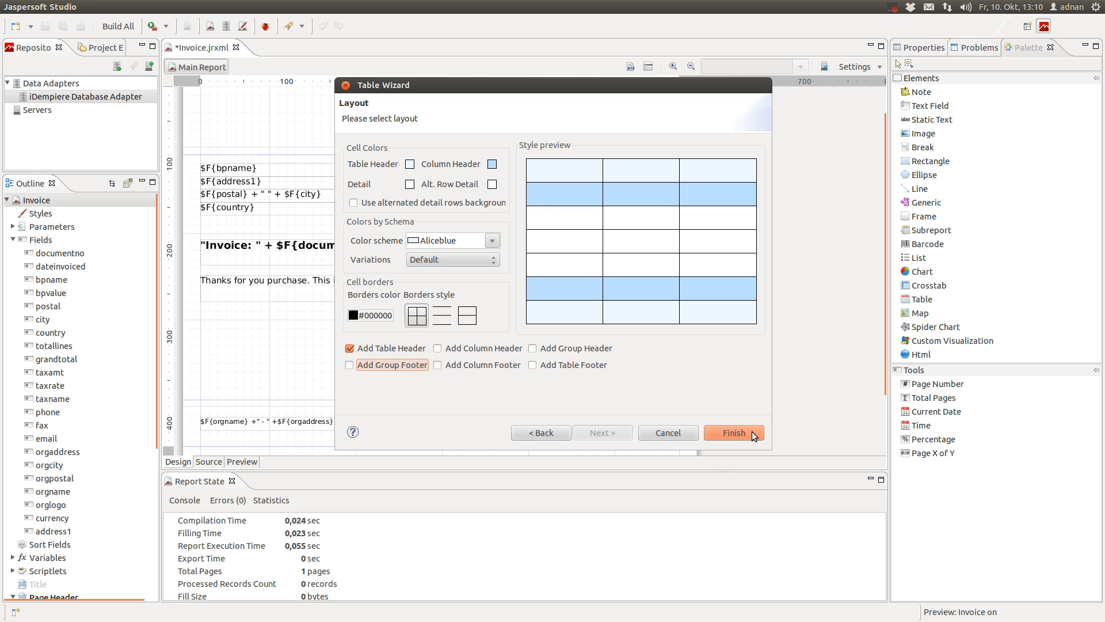
click(734, 433)
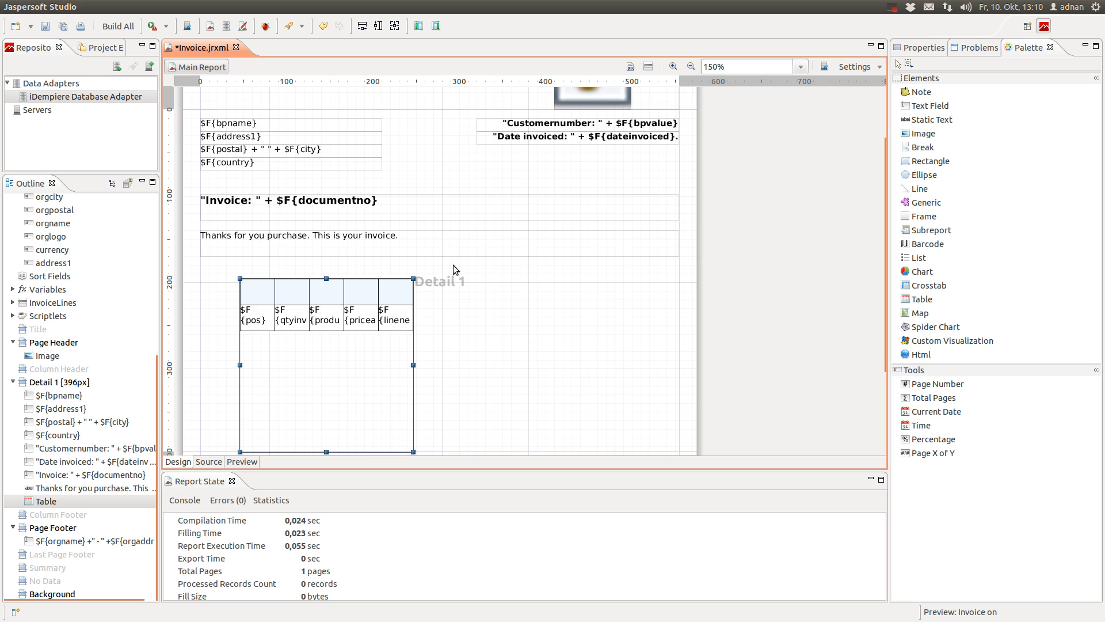
Drag the table's left edge to the band's left margin and its right edge to the right margin
scroll(470, 363, down, 1)
scroll(471, 363, down, 1)
scroll(471, 363, up, 1)
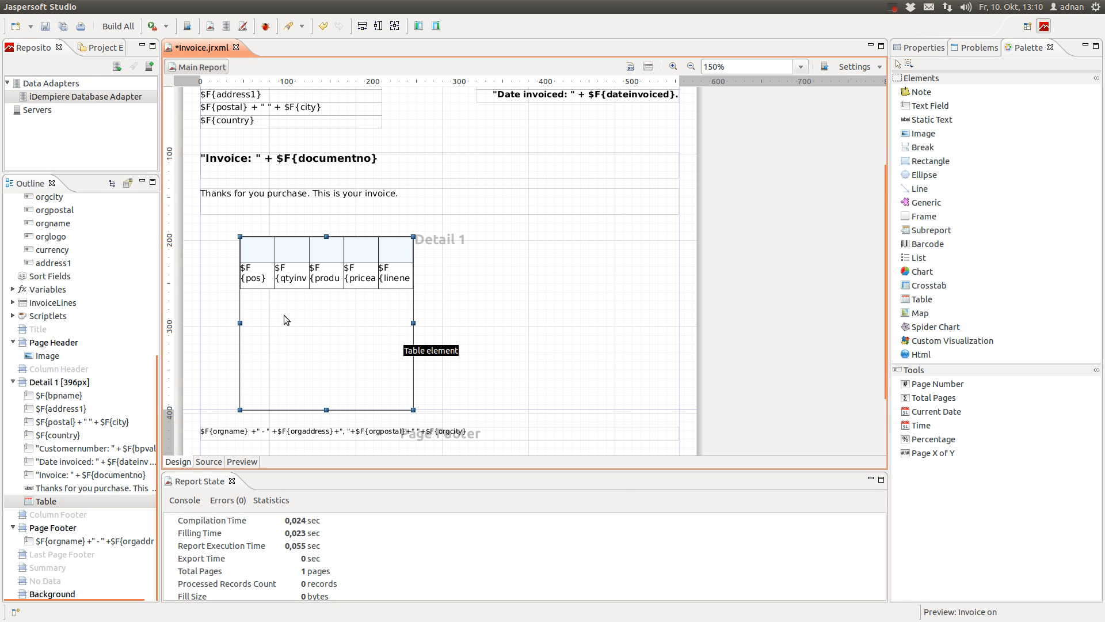
drag(242, 321, 202, 316)
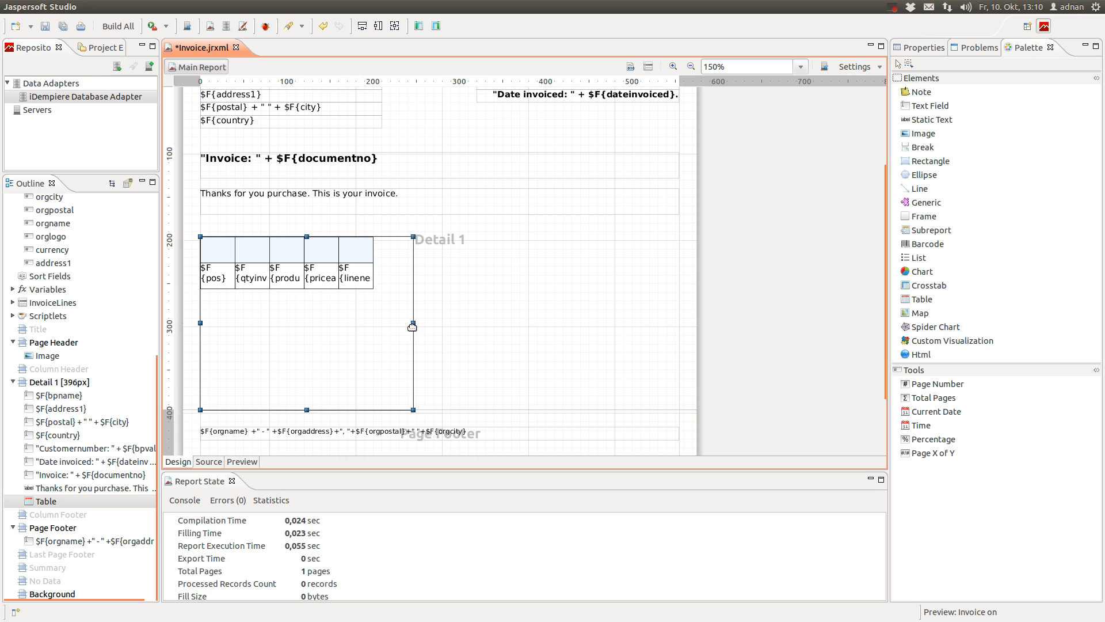
drag(413, 326, 680, 324)
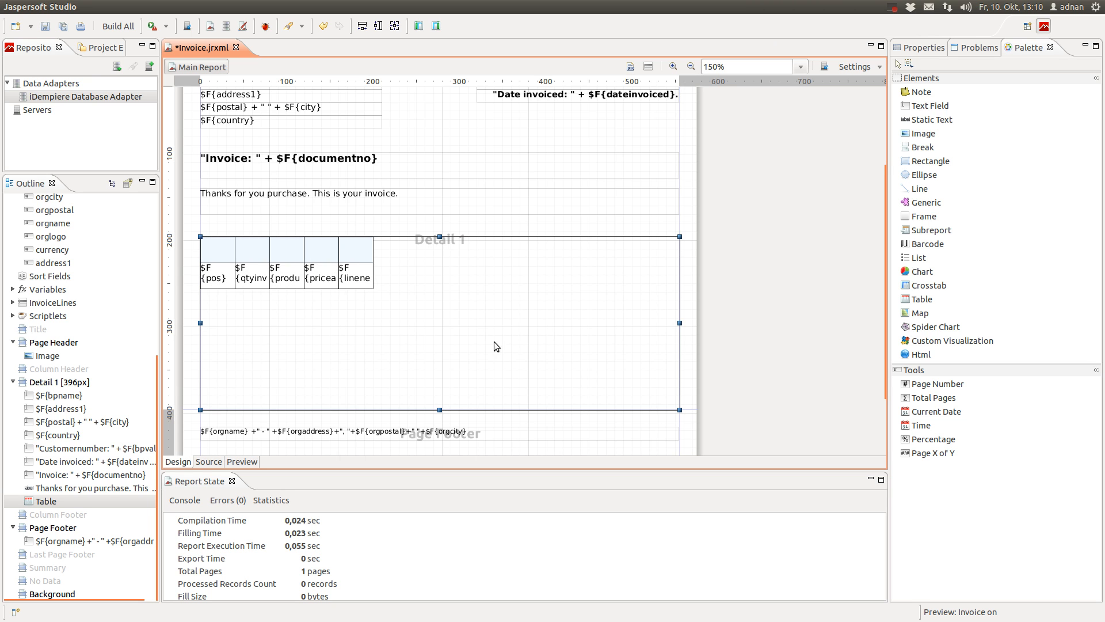
scroll(721, 293, down, 3)
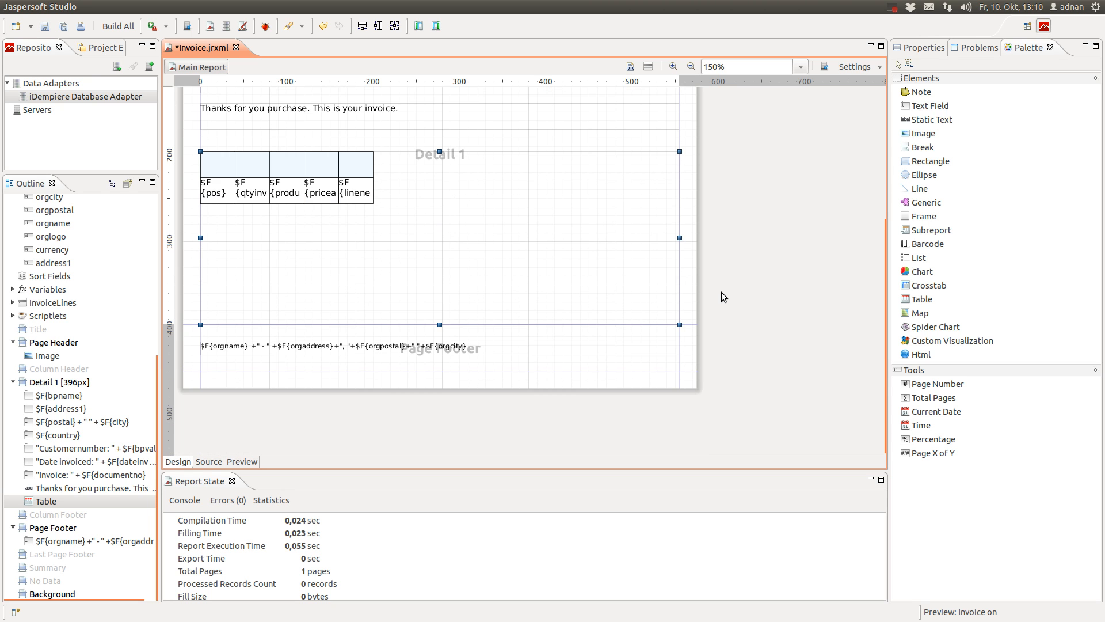
click(713, 297)
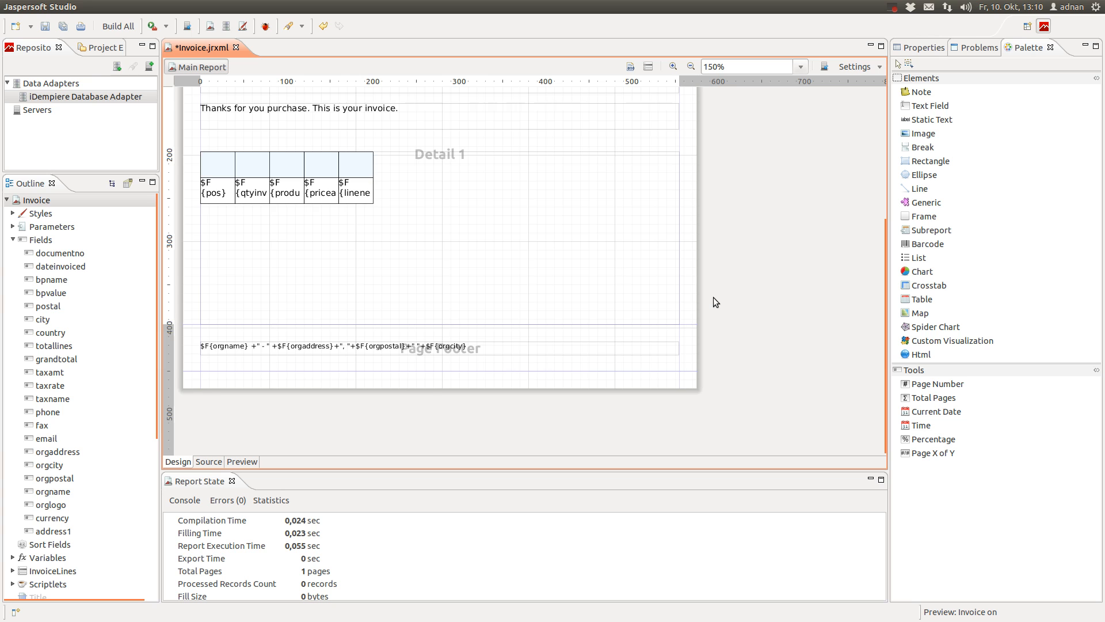
scroll(713, 298, up, 2)
click(490, 294)
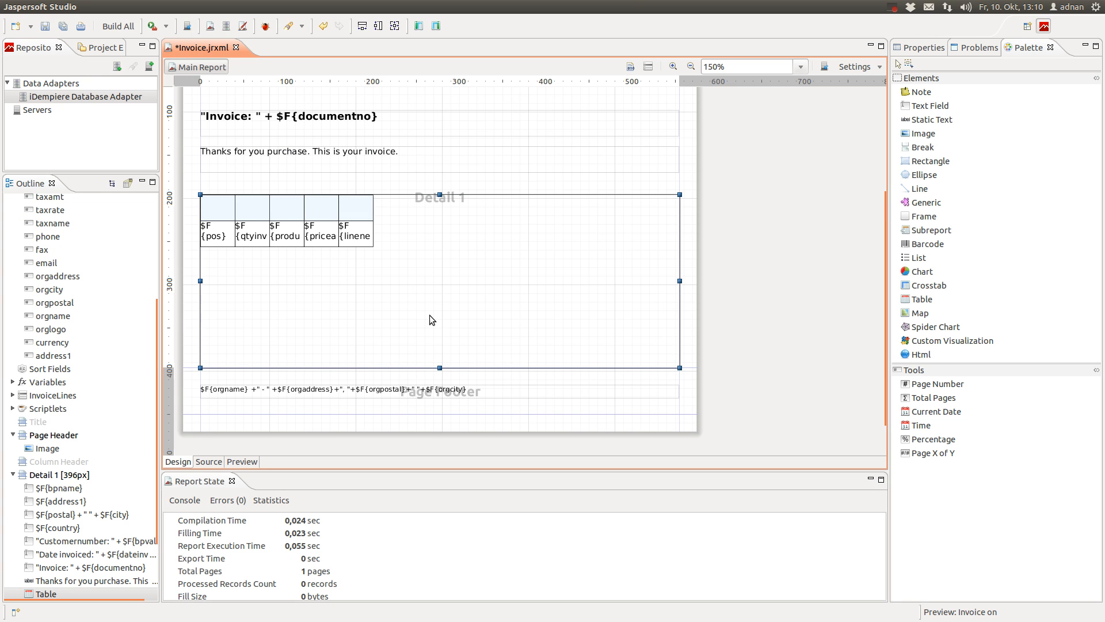
Open the table in its own editor, expand the InvoiceLines outline down to Column1, and zoom in
double_click(400, 305)
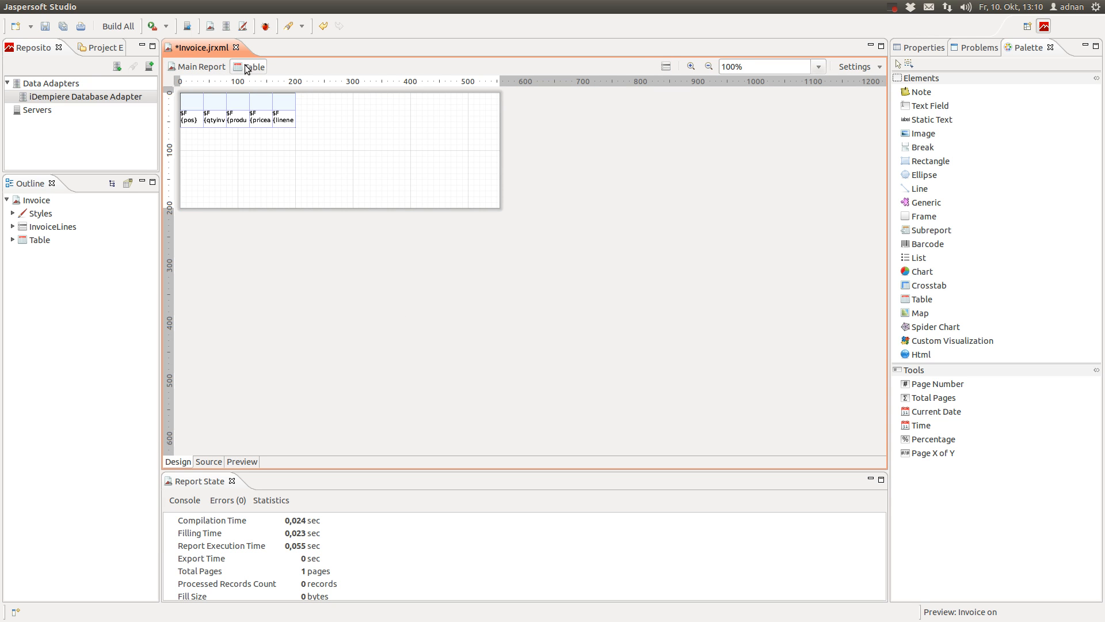
click(198, 67)
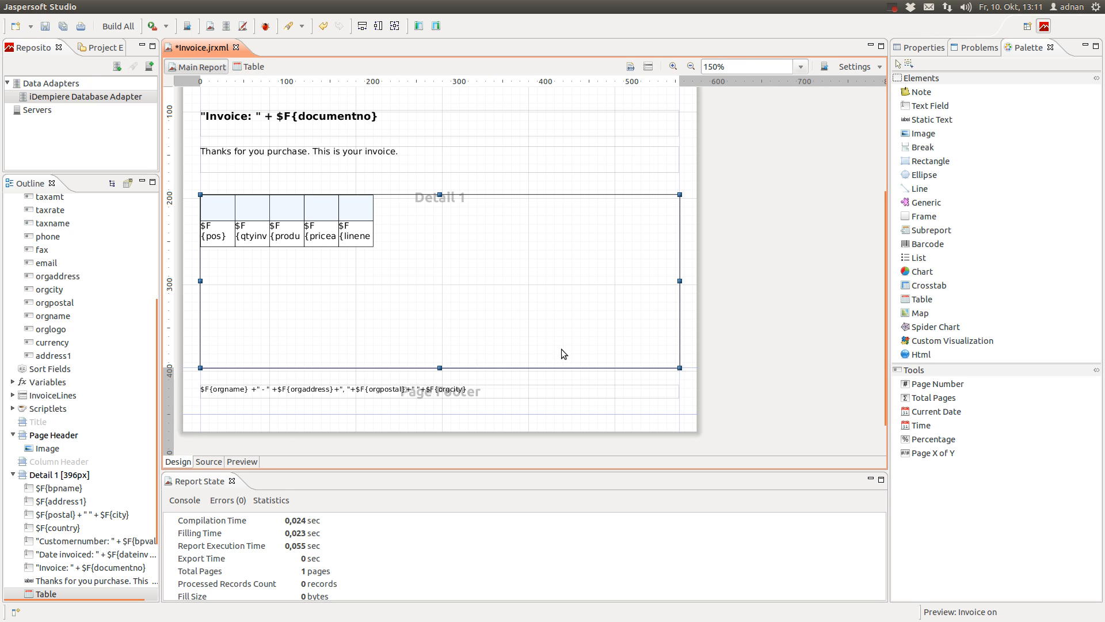
click(248, 66)
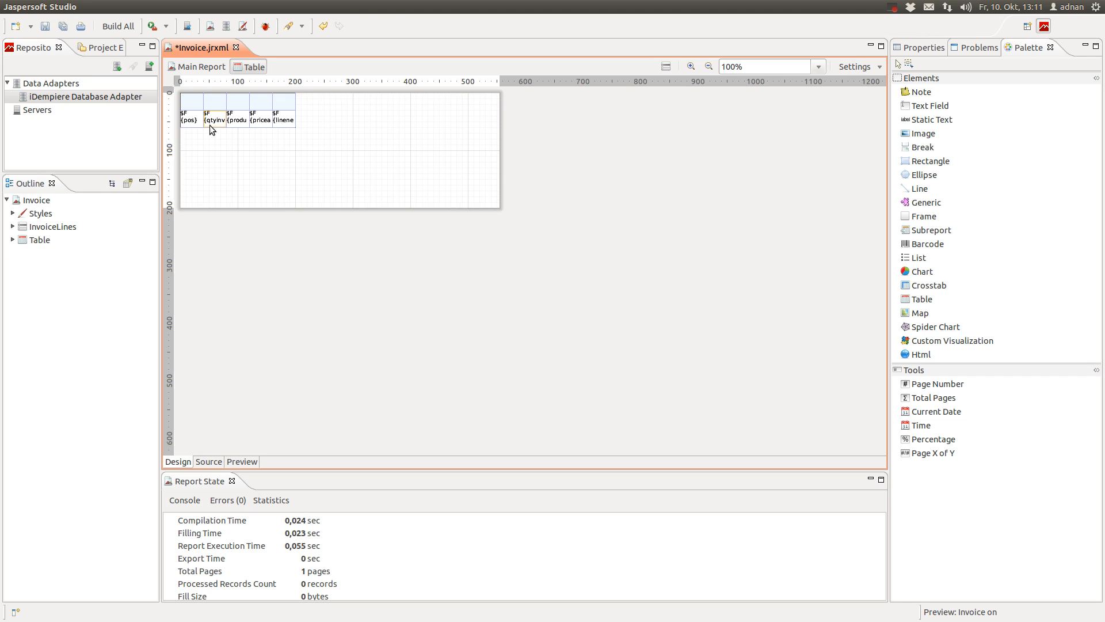
click(30, 228)
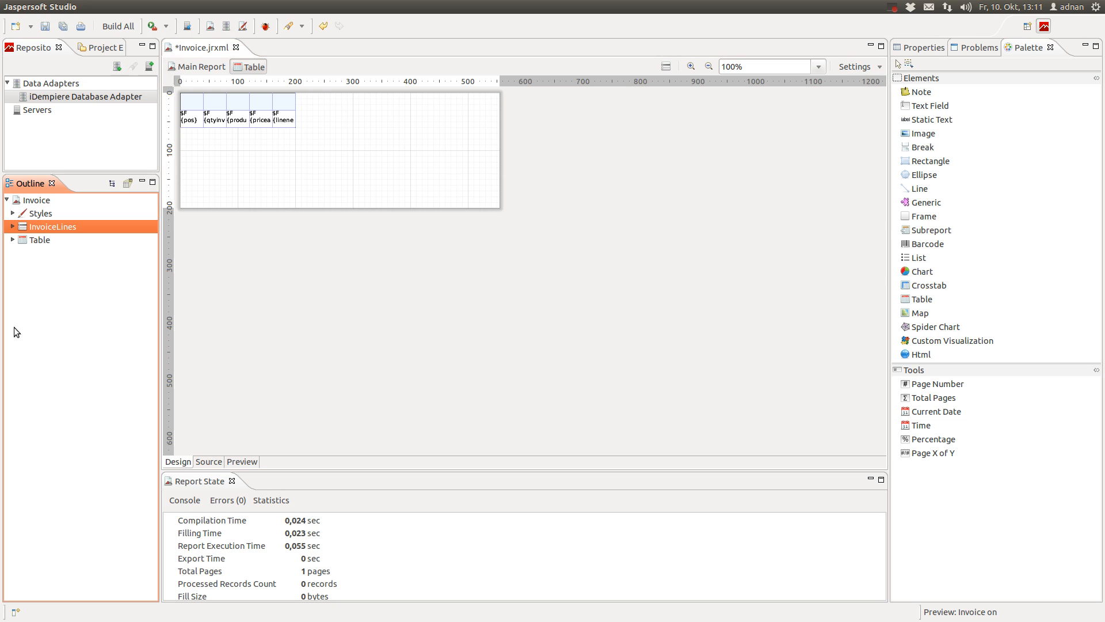
click(12, 240)
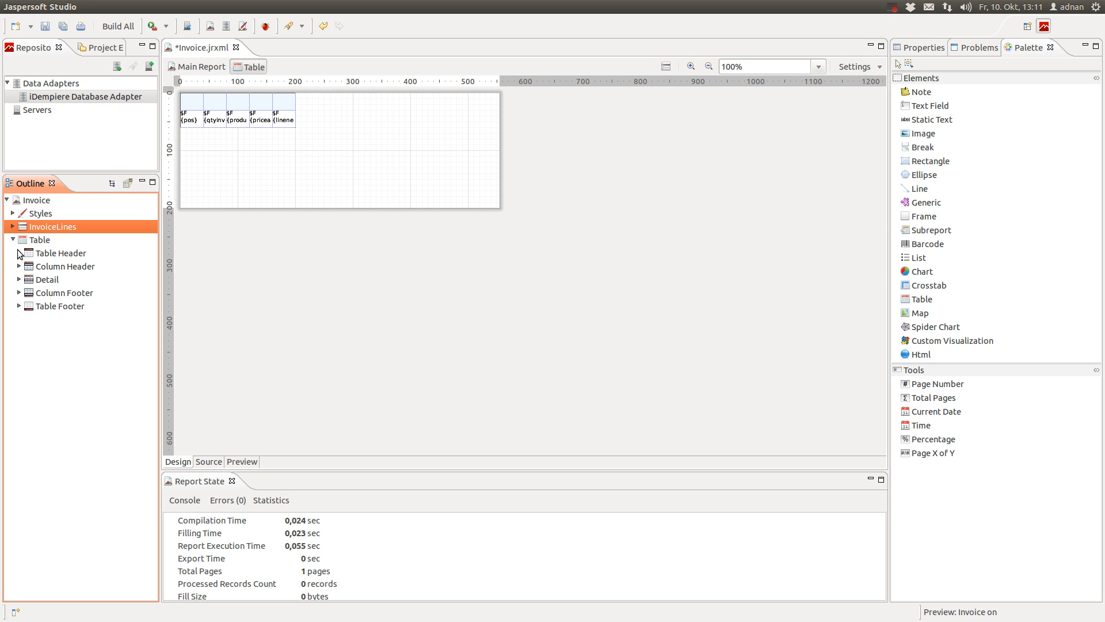
click(19, 253)
click(52, 267)
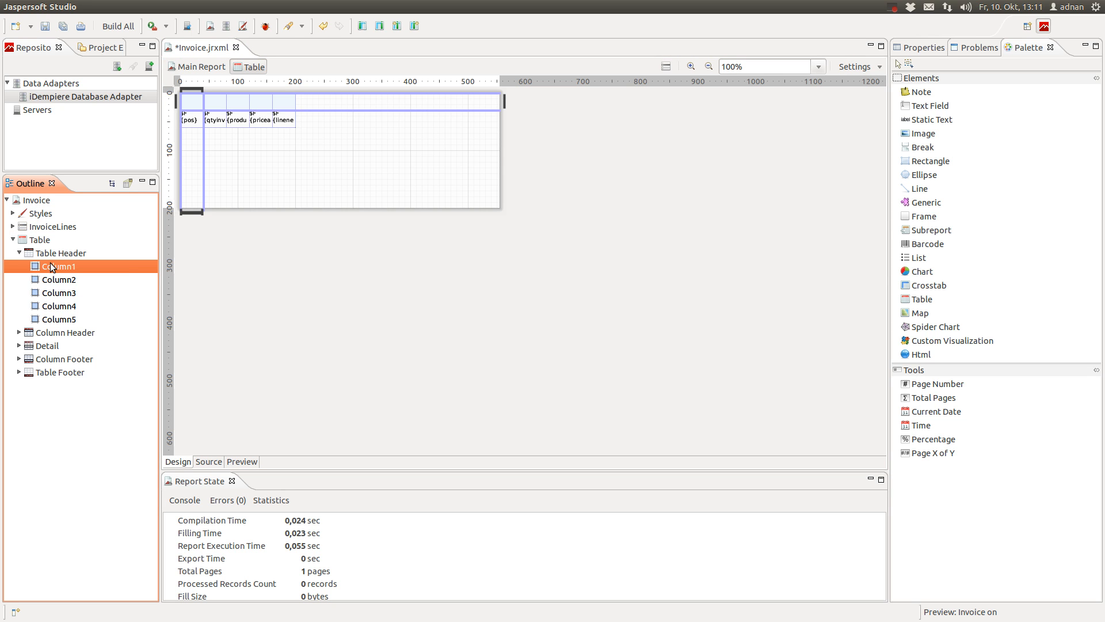
click(696, 66)
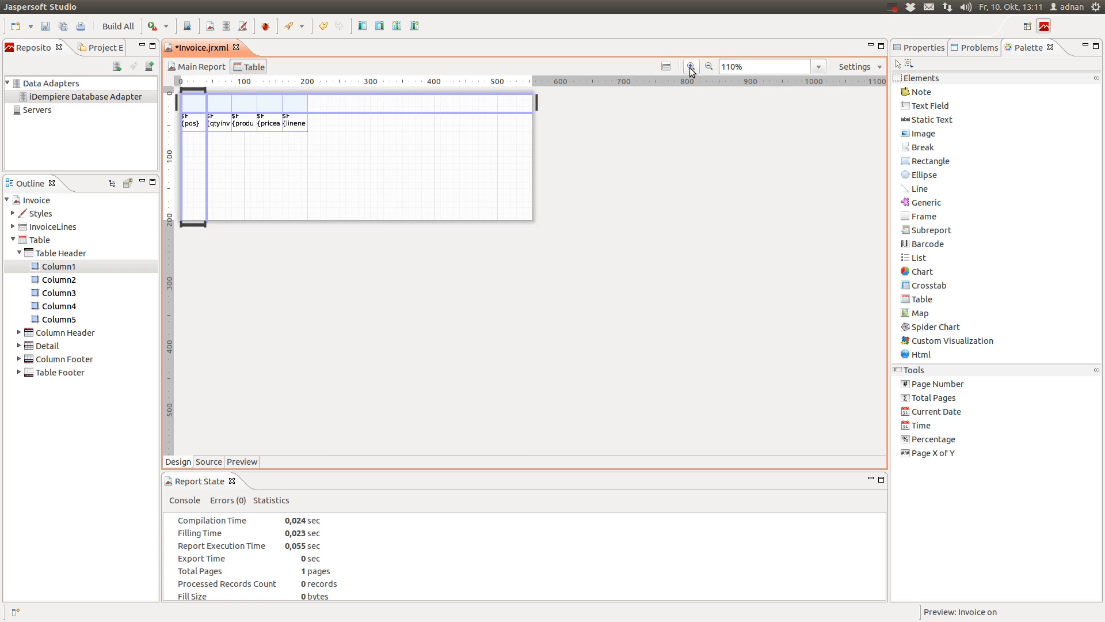
click(358, 114)
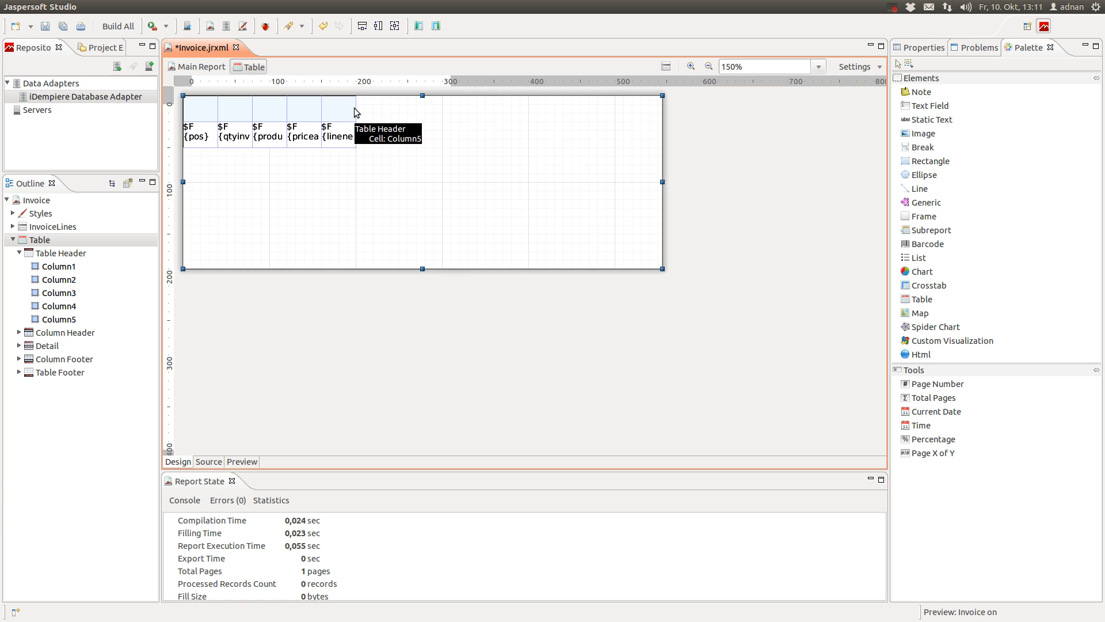
Reopen the table editor from the main design and list the Table Header's column cells
click(198, 66)
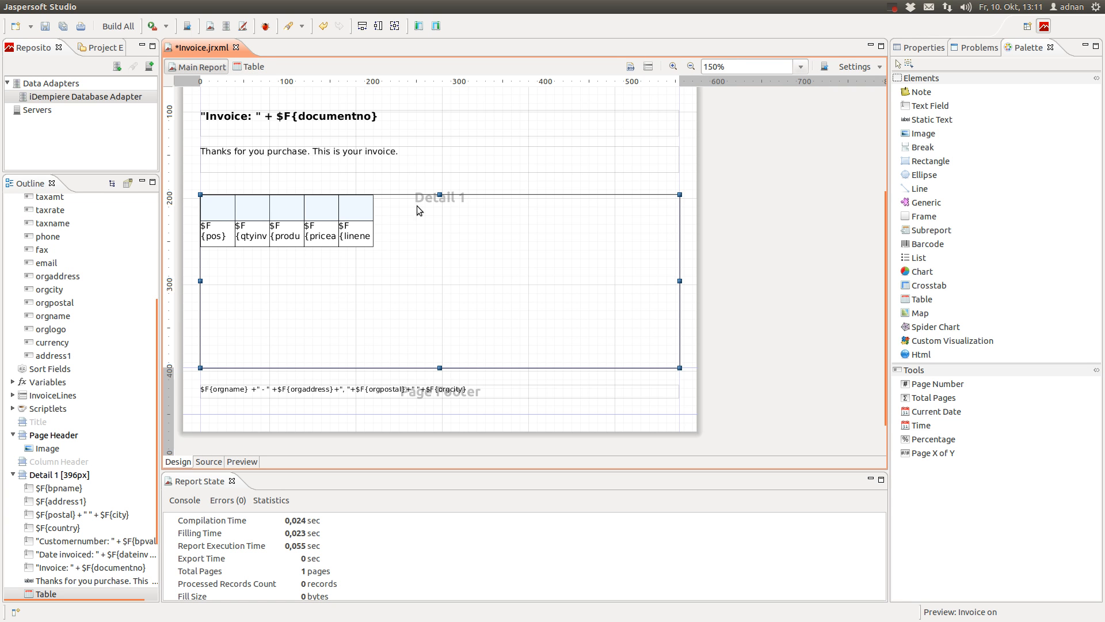
click(252, 67)
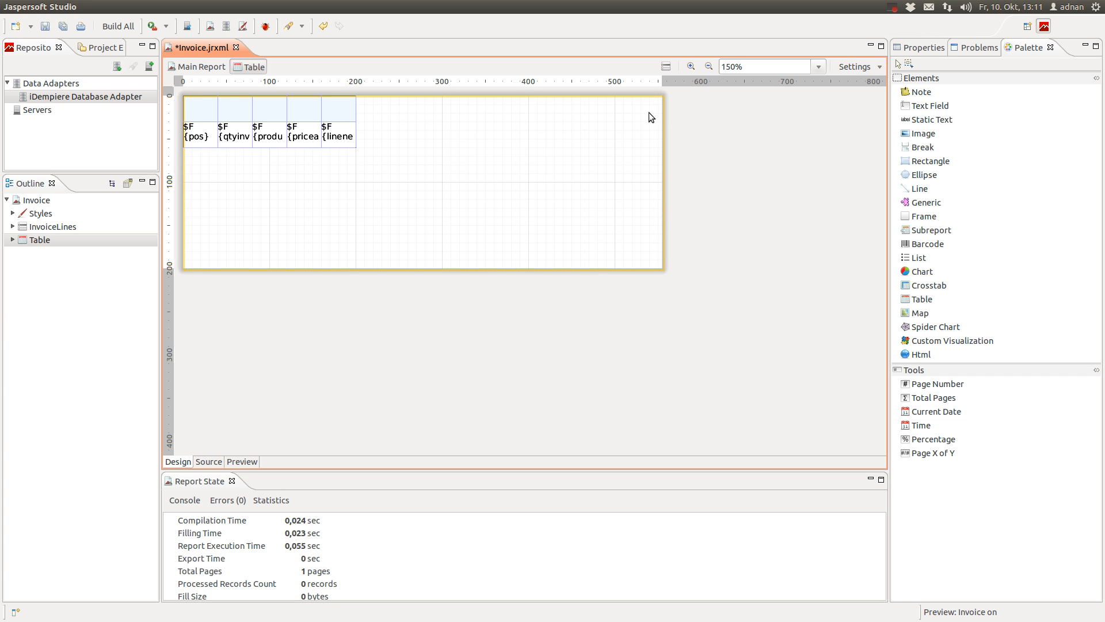
click(12, 239)
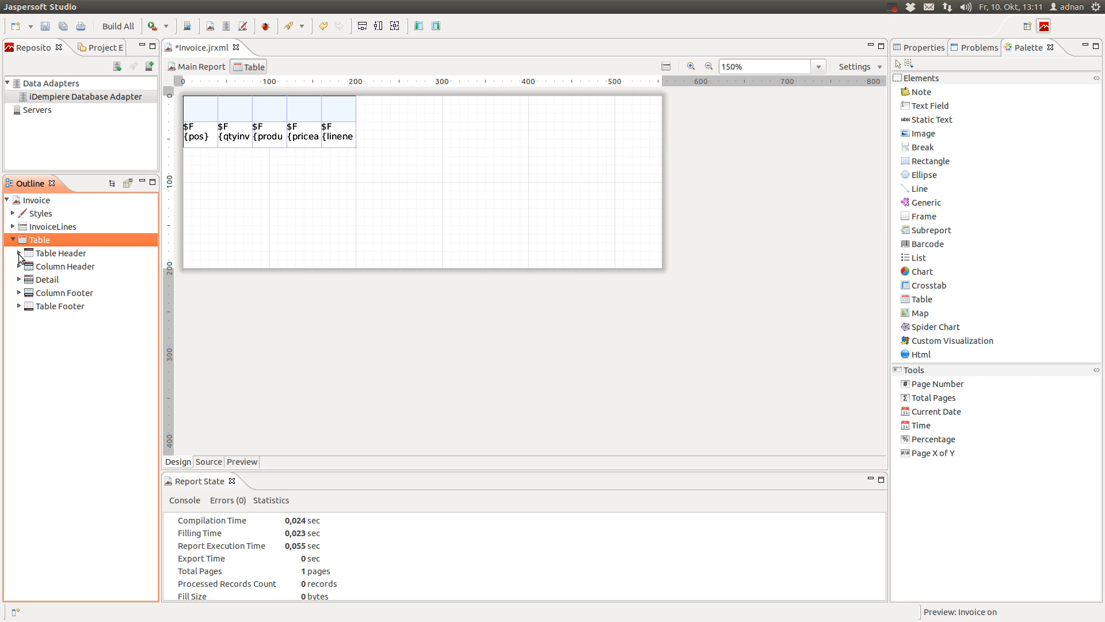
click(35, 257)
click(19, 253)
Widen the five columns in turn, making product much wider and stretching the fifth to the table edge
click(47, 267)
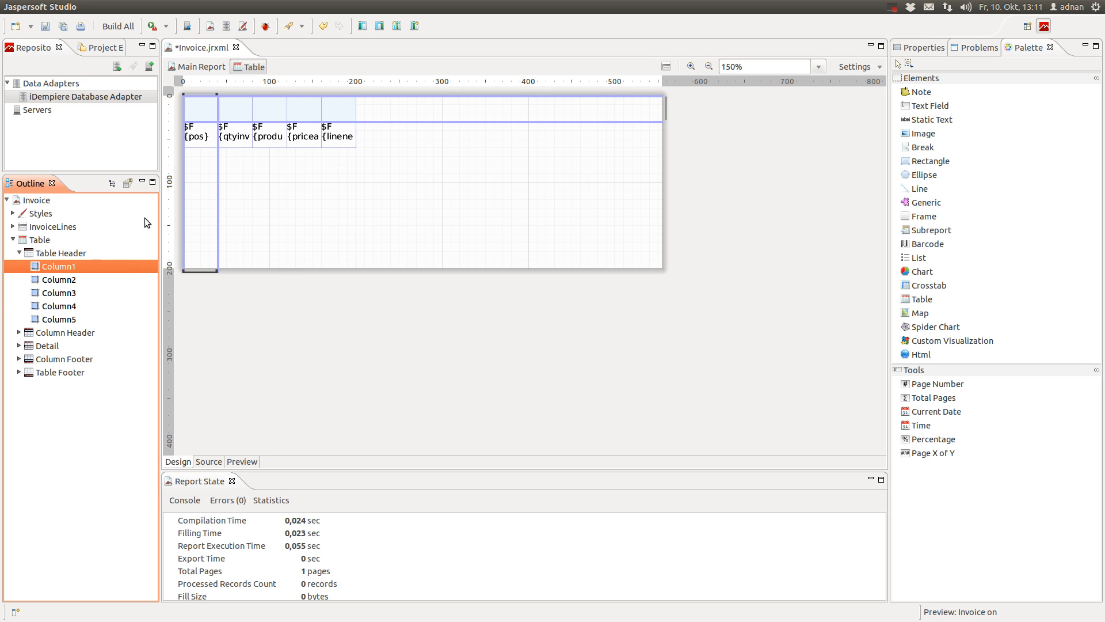
drag(214, 105, 223, 106)
click(60, 280)
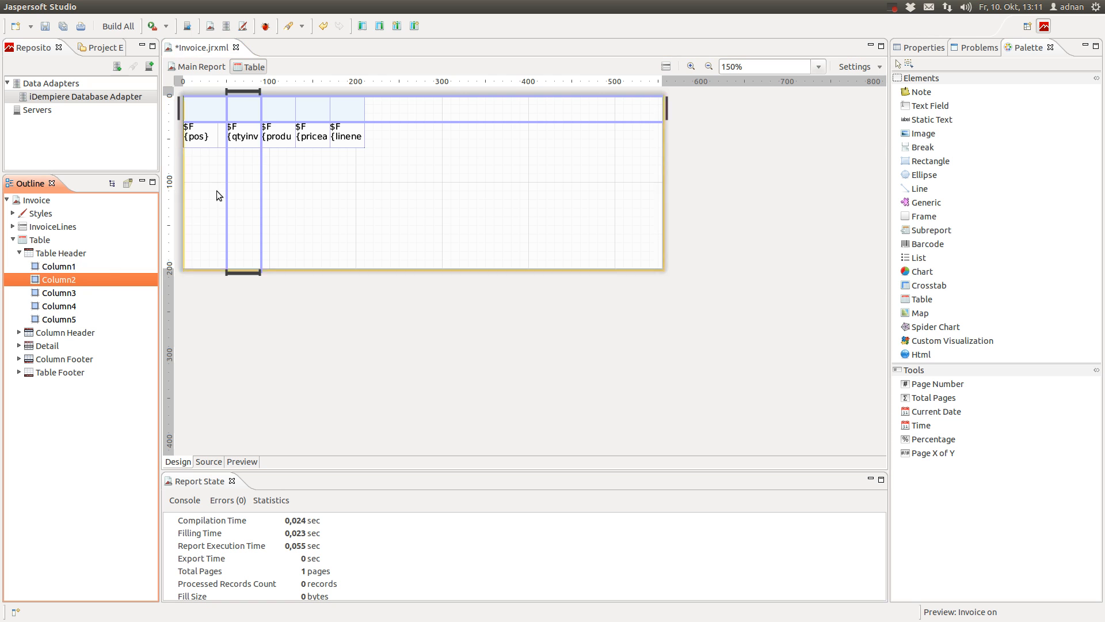
drag(261, 113, 425, 108)
click(60, 293)
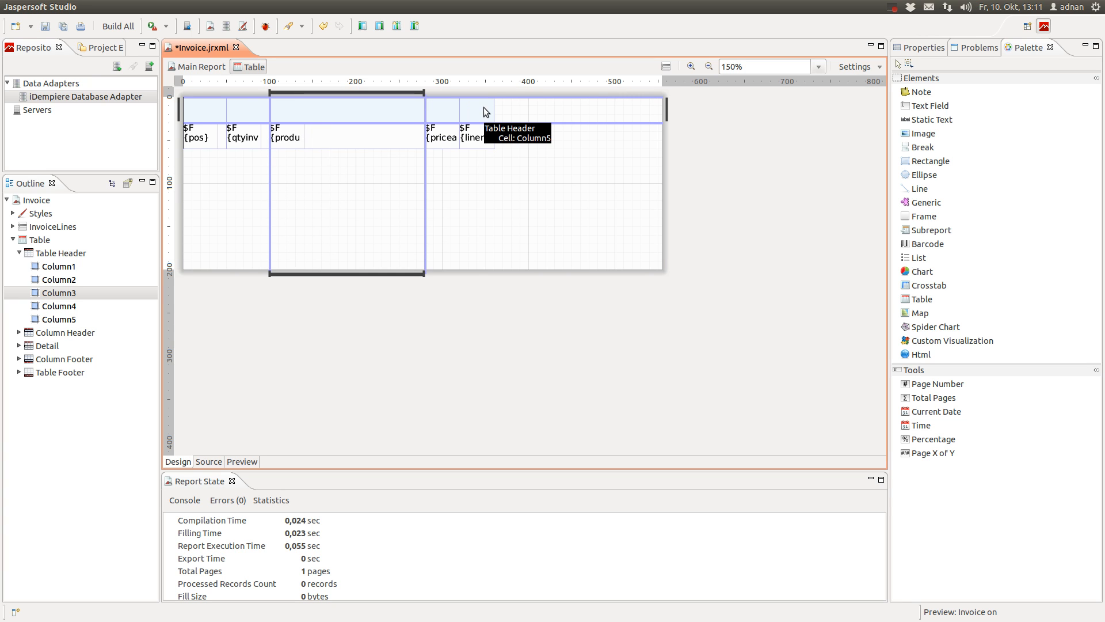
drag(421, 114, 485, 109)
click(59, 305)
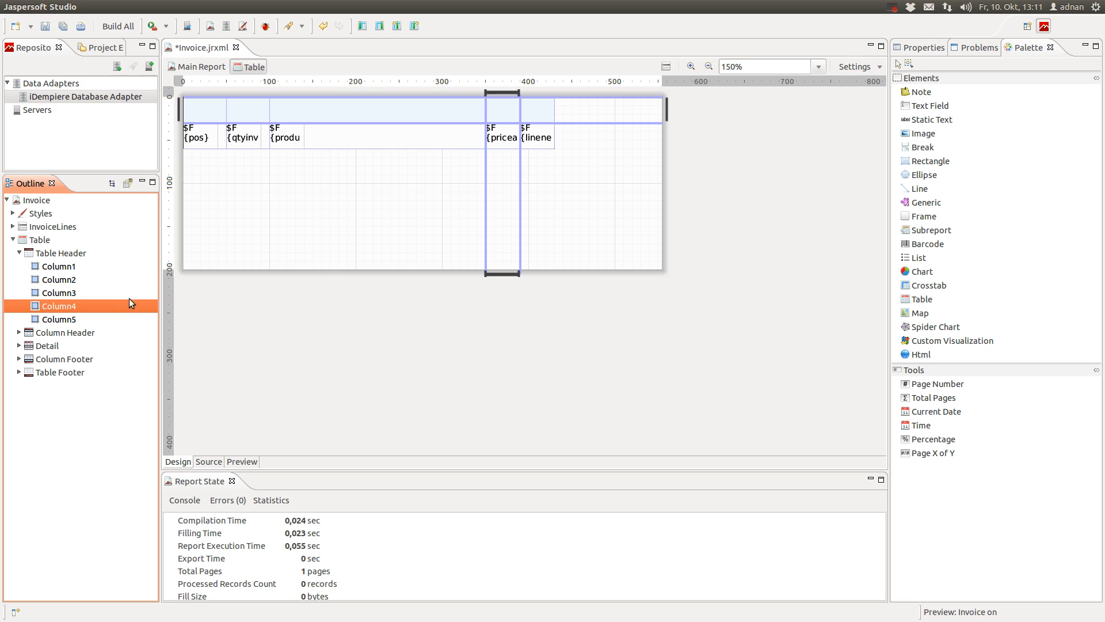
drag(515, 114, 563, 109)
click(57, 319)
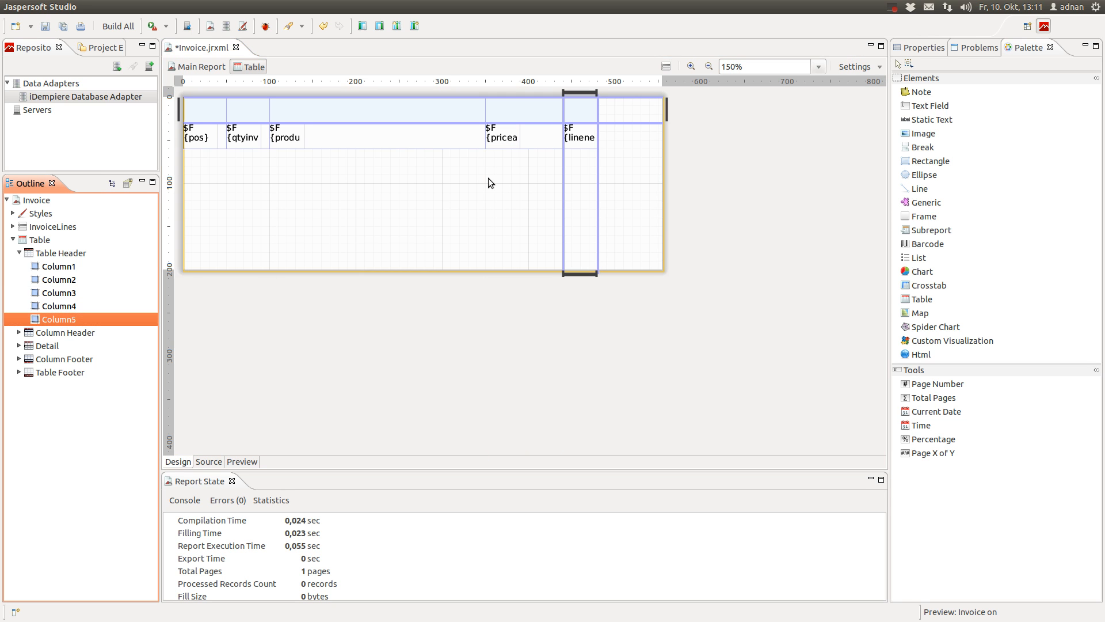
drag(598, 110, 662, 109)
Fine-tune the column borders, shifting the product and fourth-column right borders further right
click(524, 190)
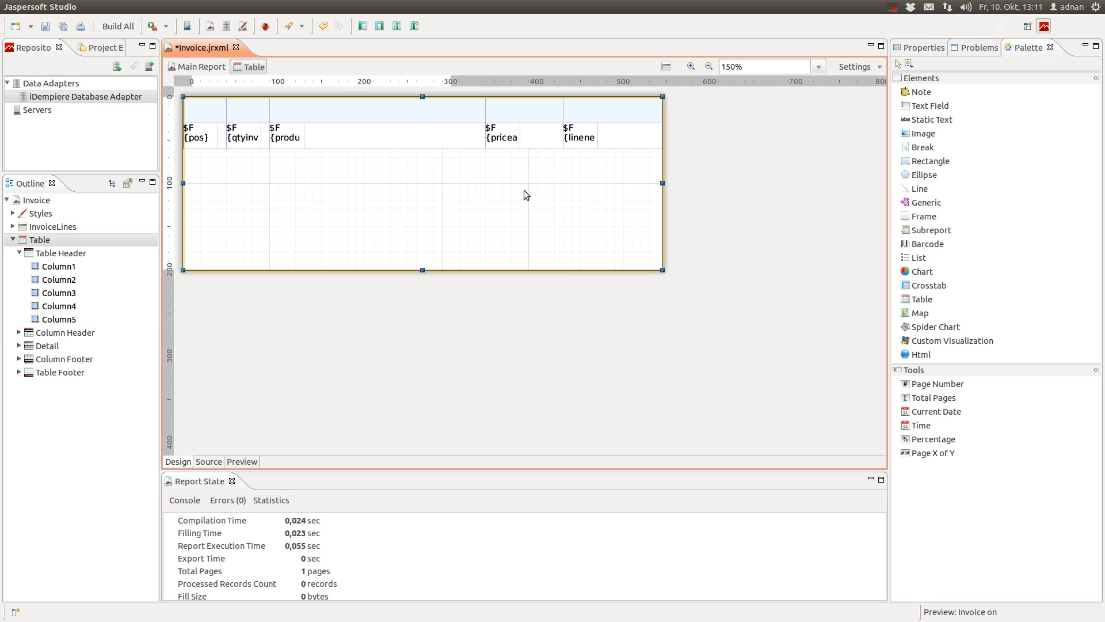
click(55, 320)
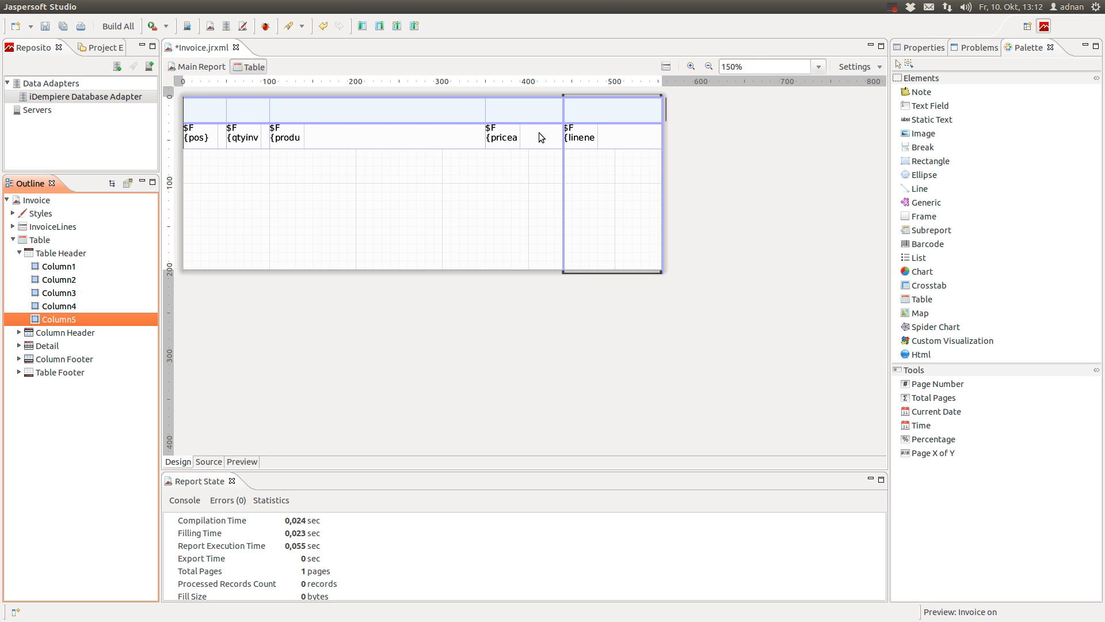
drag(565, 113, 580, 113)
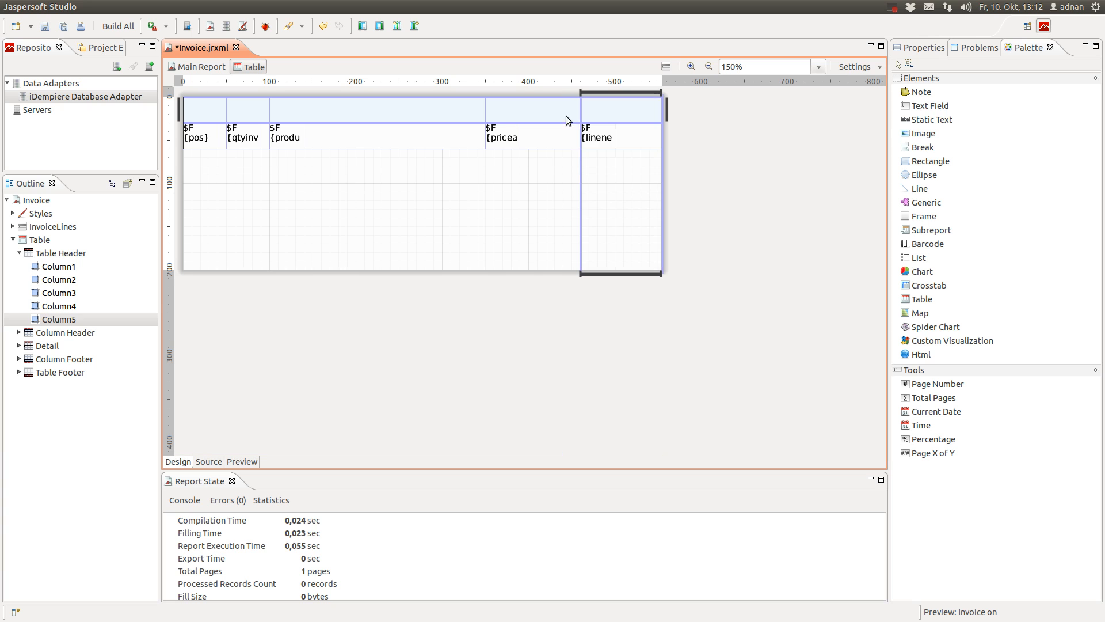
click(500, 115)
drag(487, 113, 512, 112)
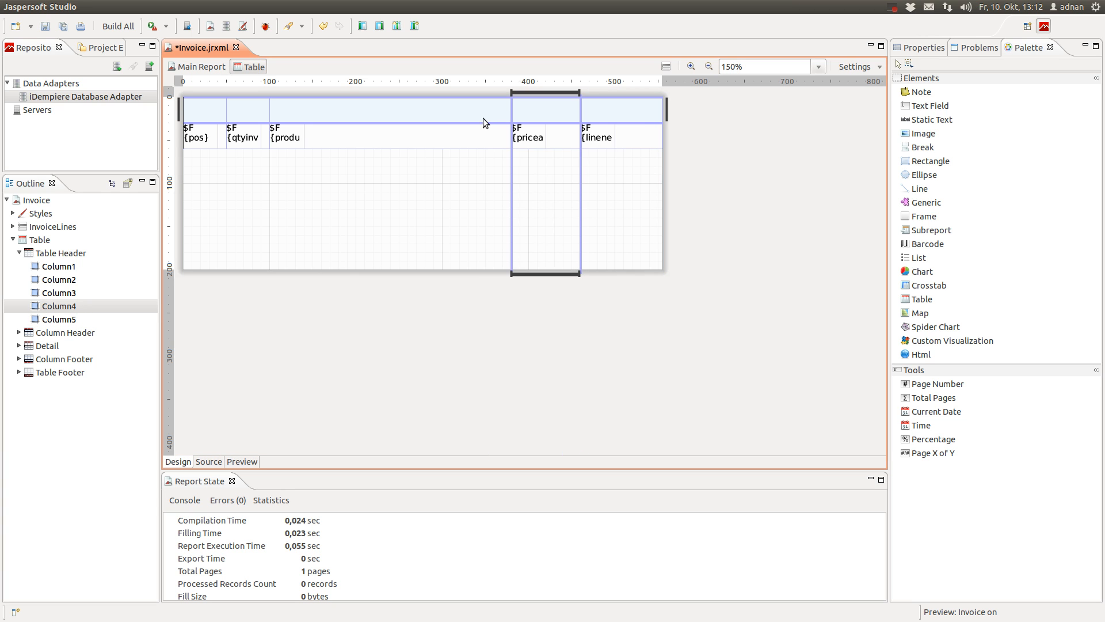
click(761, 184)
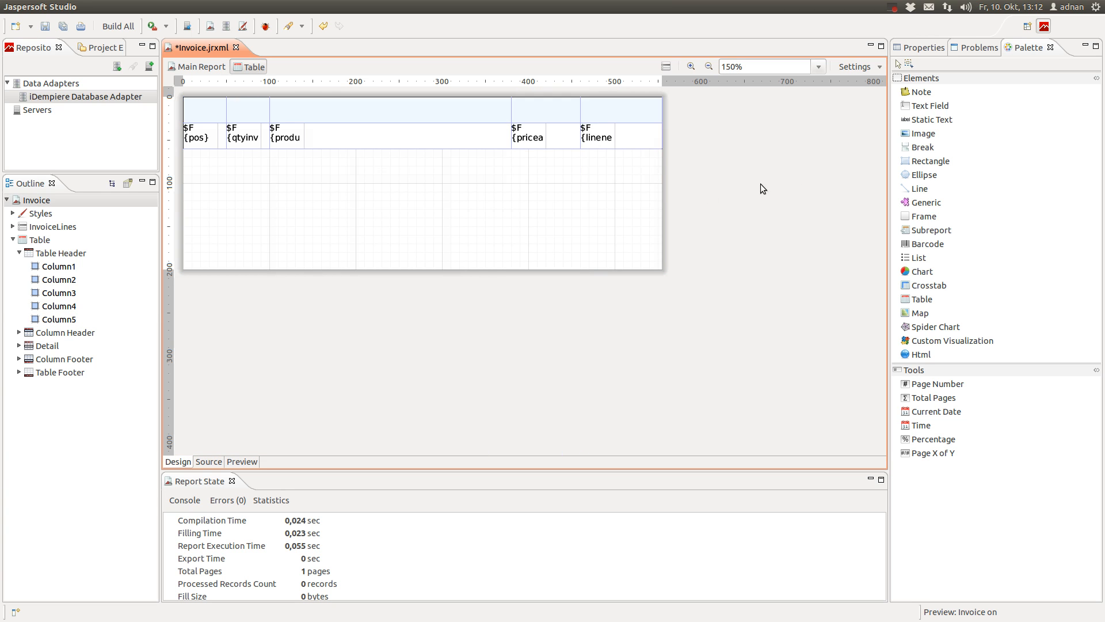
click(203, 117)
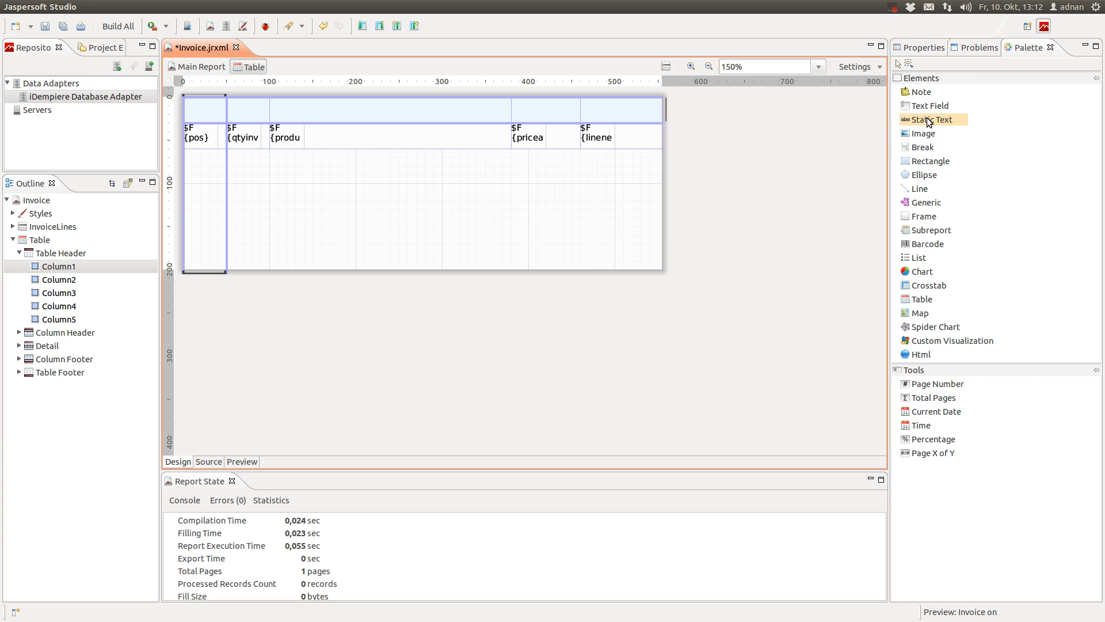
Add a static text labelled 'Pos.' to the first column's header cell
drag(928, 121, 62, 267)
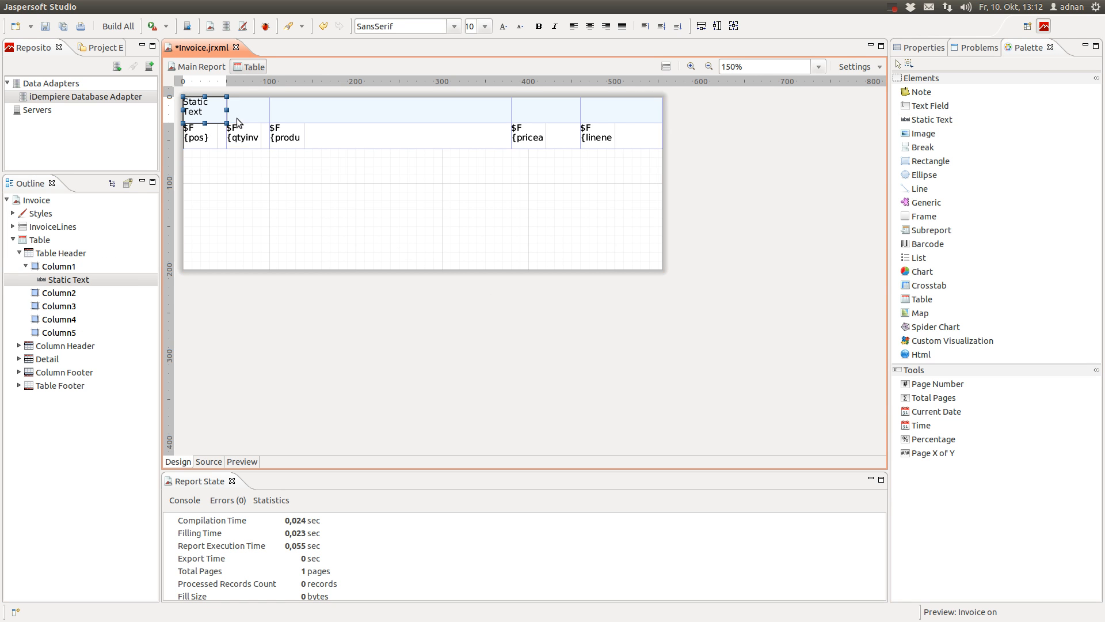
double_click(203, 113)
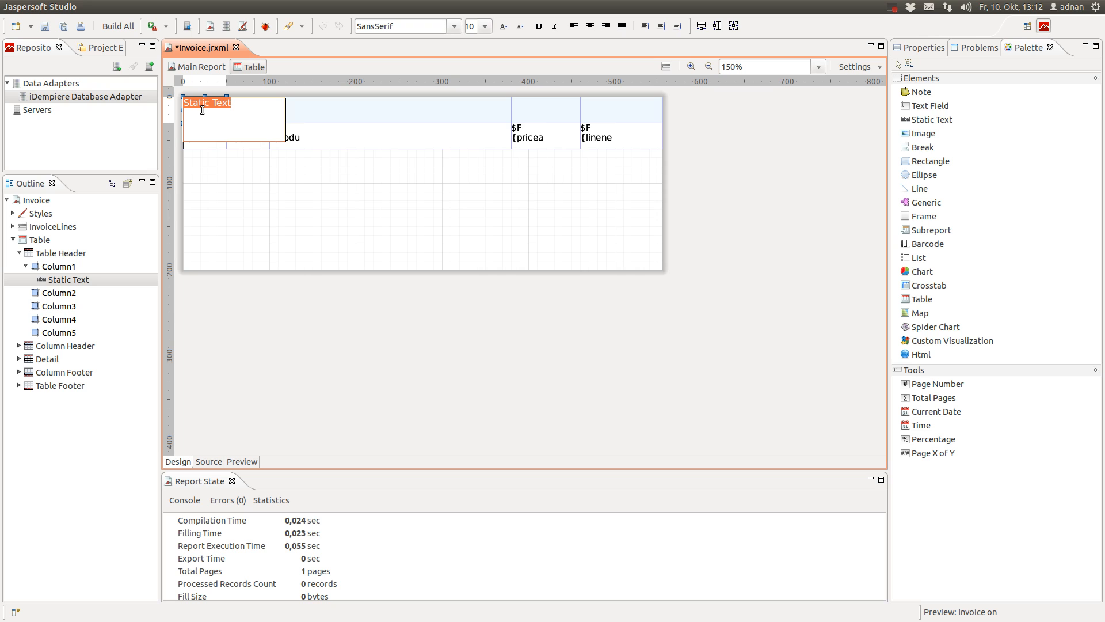
text(Po)
click(738, 140)
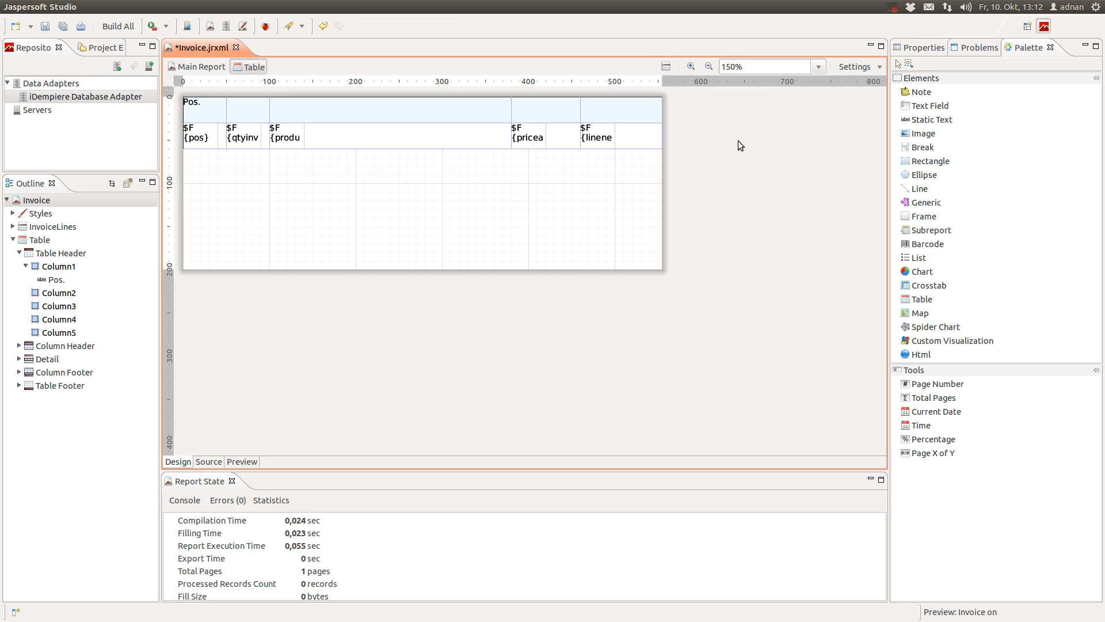
Give the Pos. label middle vertical alignment while keeping it left-aligned
click(222, 118)
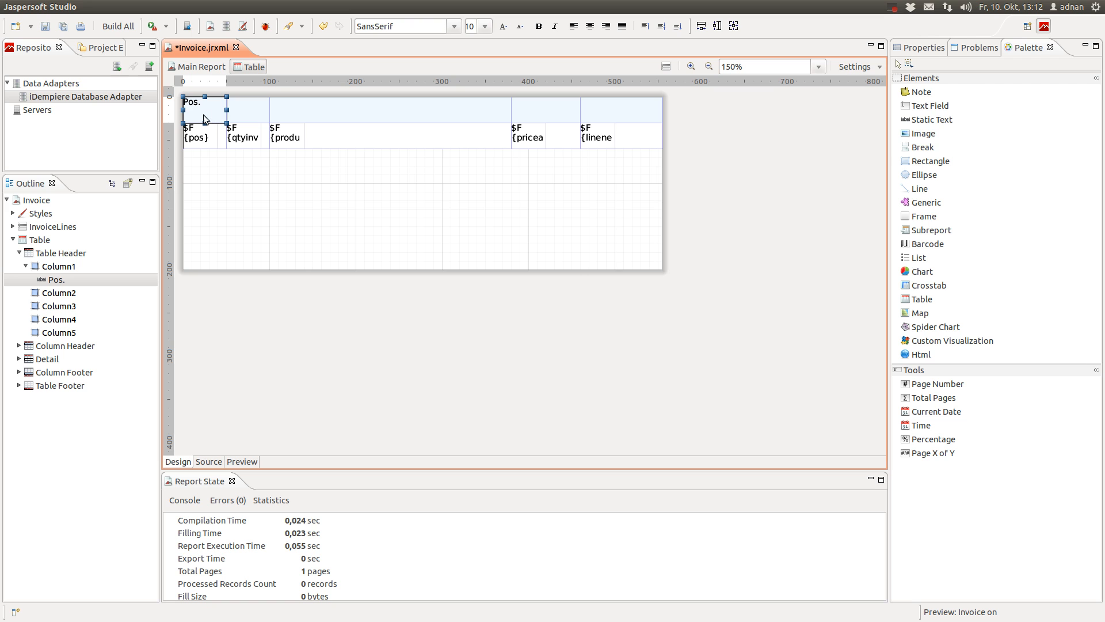
click(906, 46)
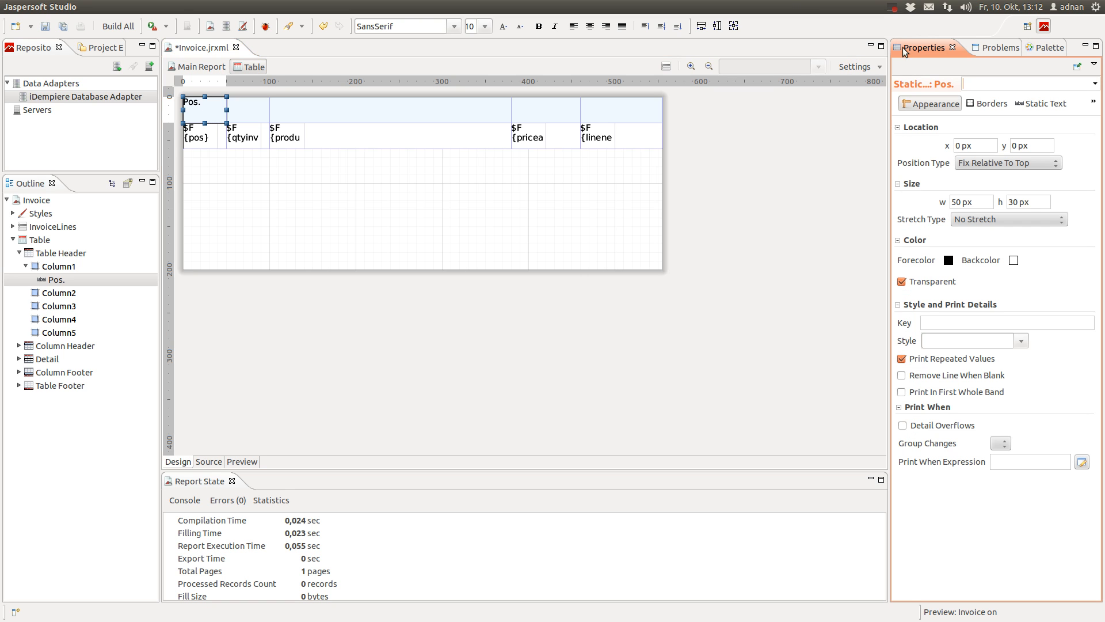
click(1035, 104)
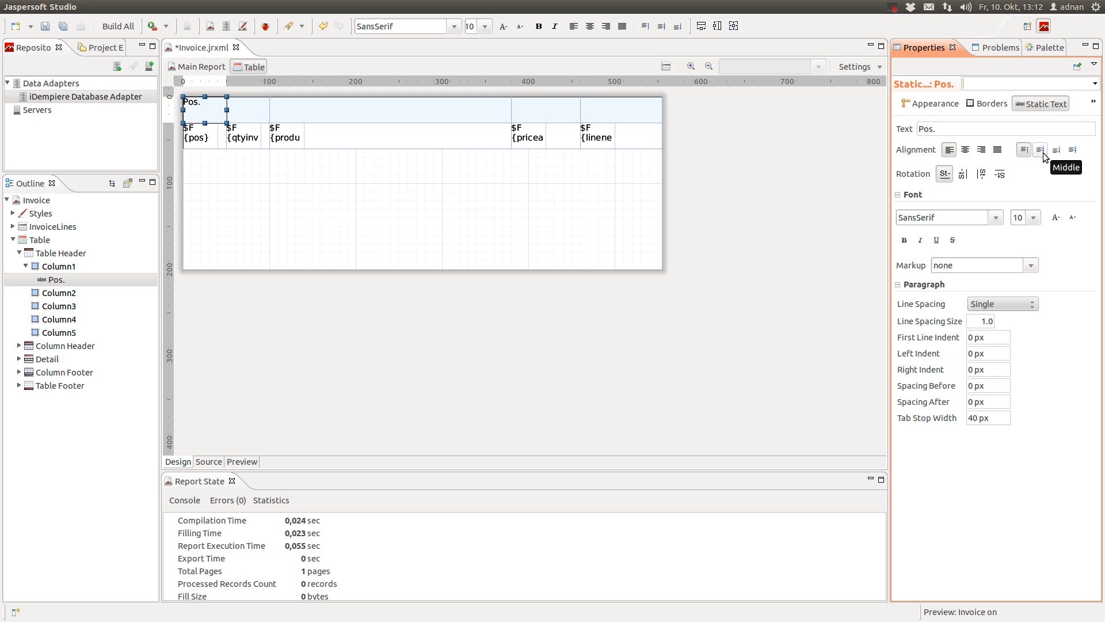
click(1041, 150)
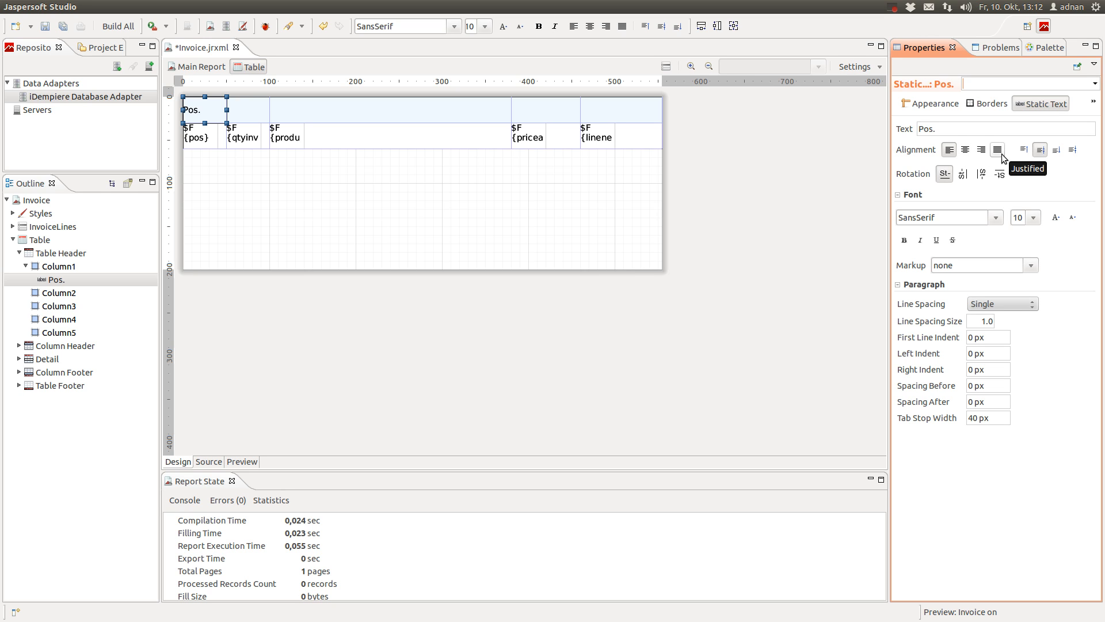
click(969, 152)
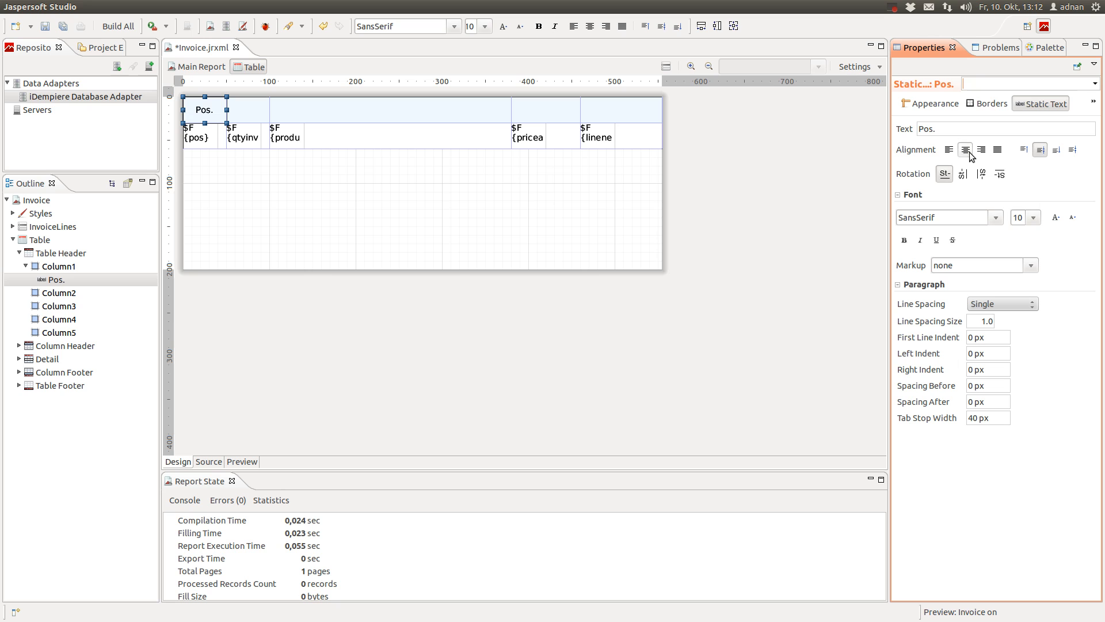
click(949, 150)
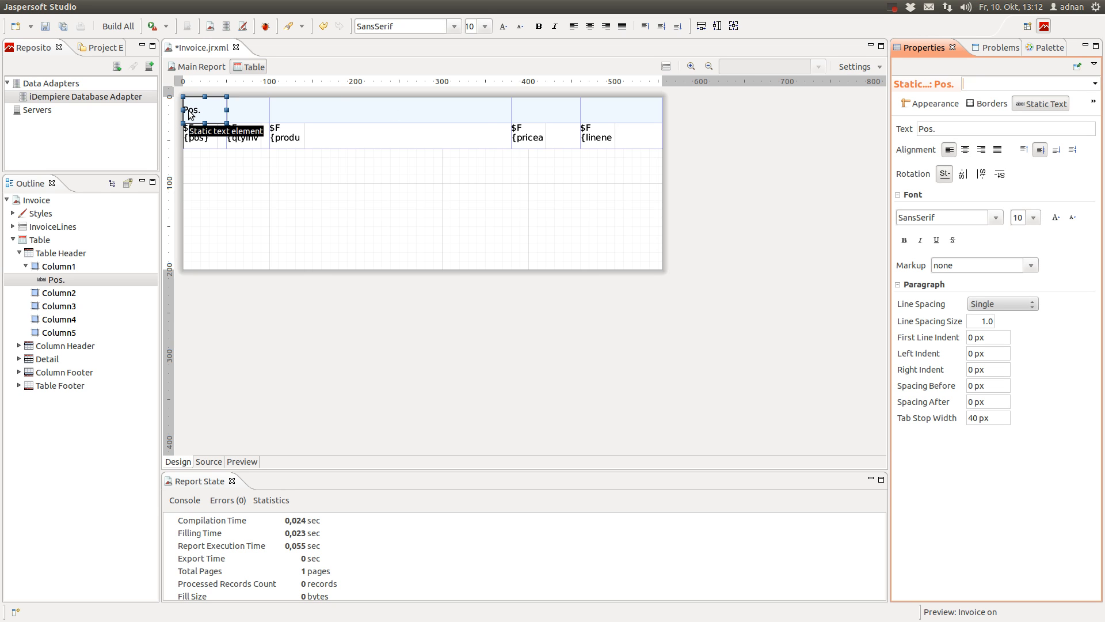
Narrow the Pos. label and nudge it so it sits inside its cell
drag(227, 109, 218, 110)
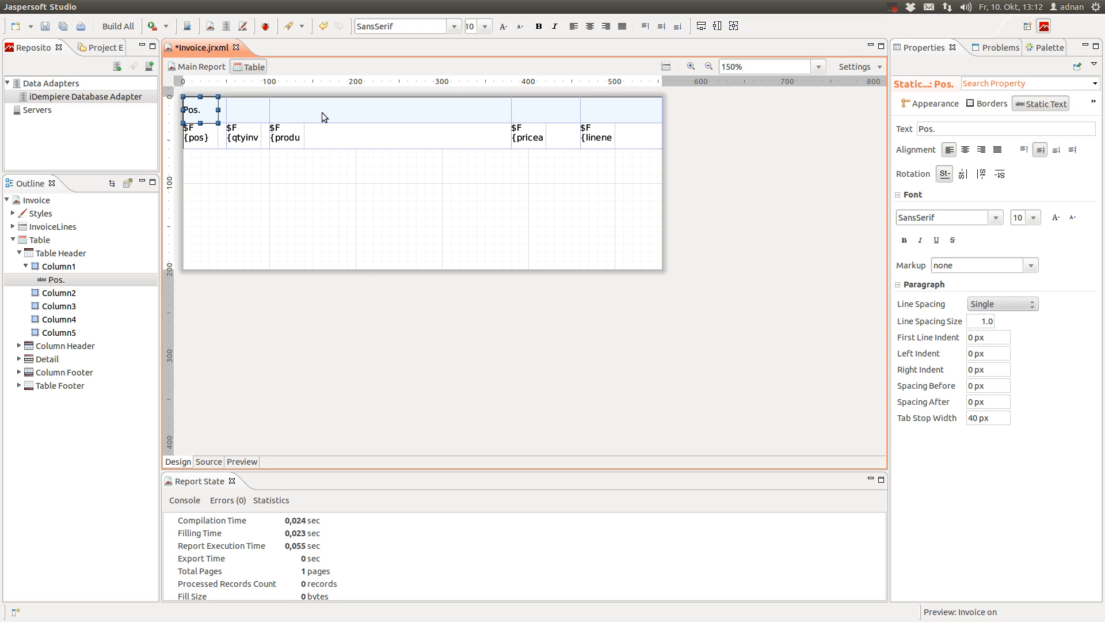
key(Right)
key(Right)
key(Right)
key(Right)
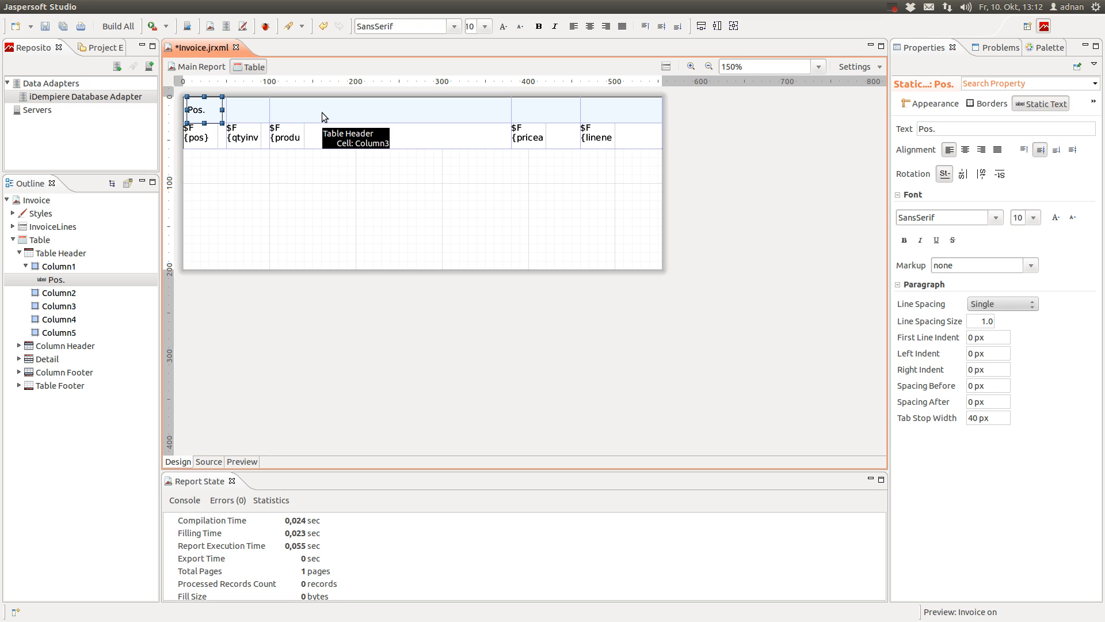
key(Down)
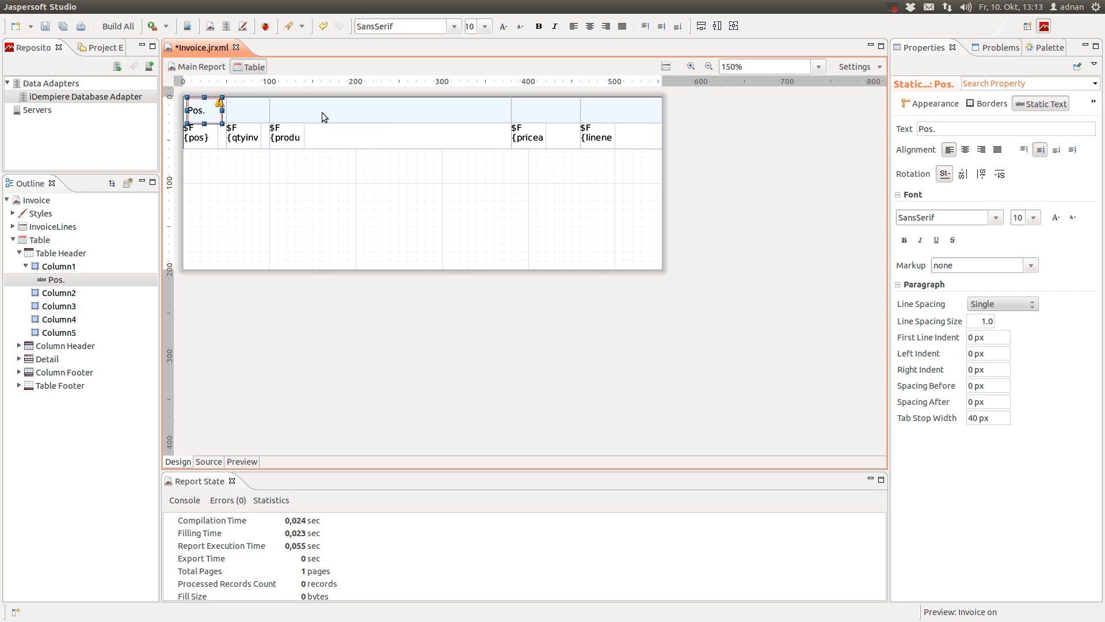
key(Up)
Add a vertically centred 'Qty' label to the second column header, nudged slightly right
click(58, 292)
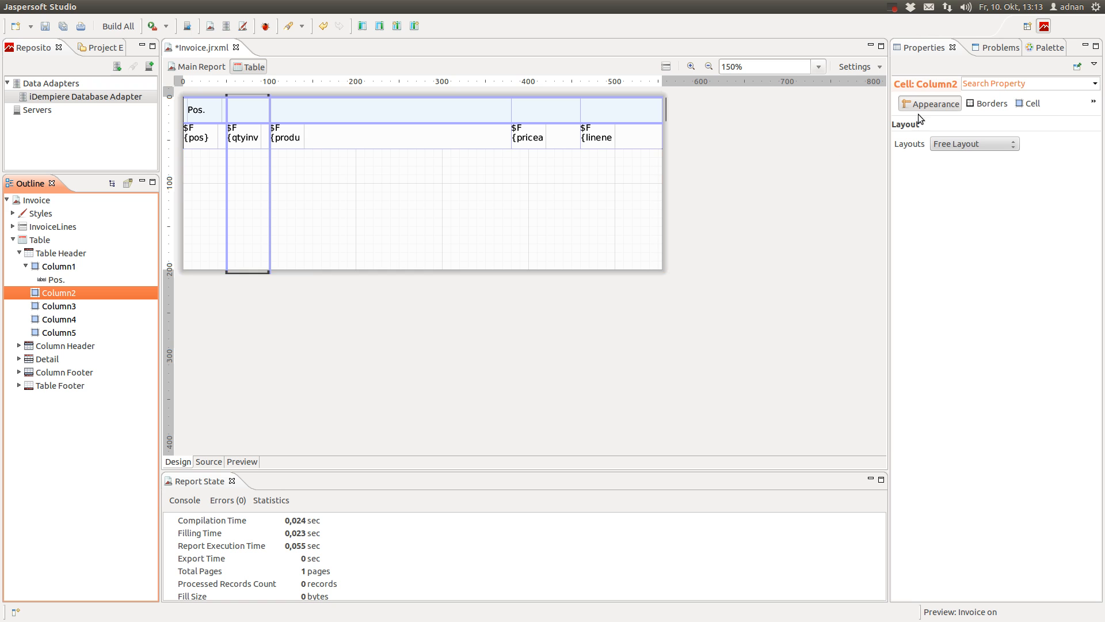
click(1001, 49)
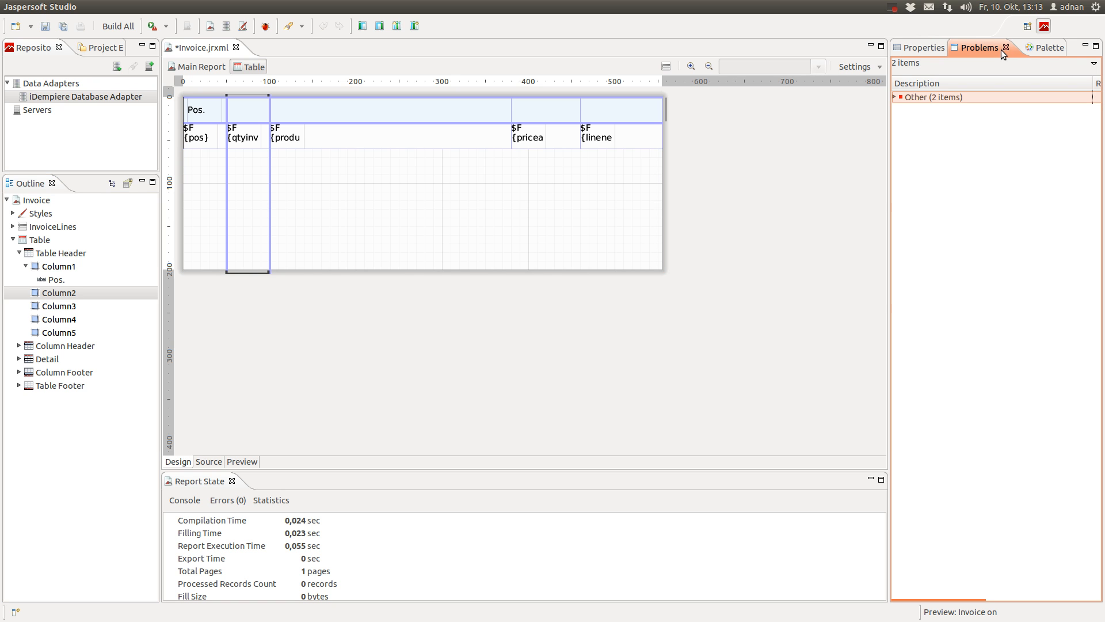
click(1051, 49)
drag(933, 119, 71, 292)
double_click(242, 106)
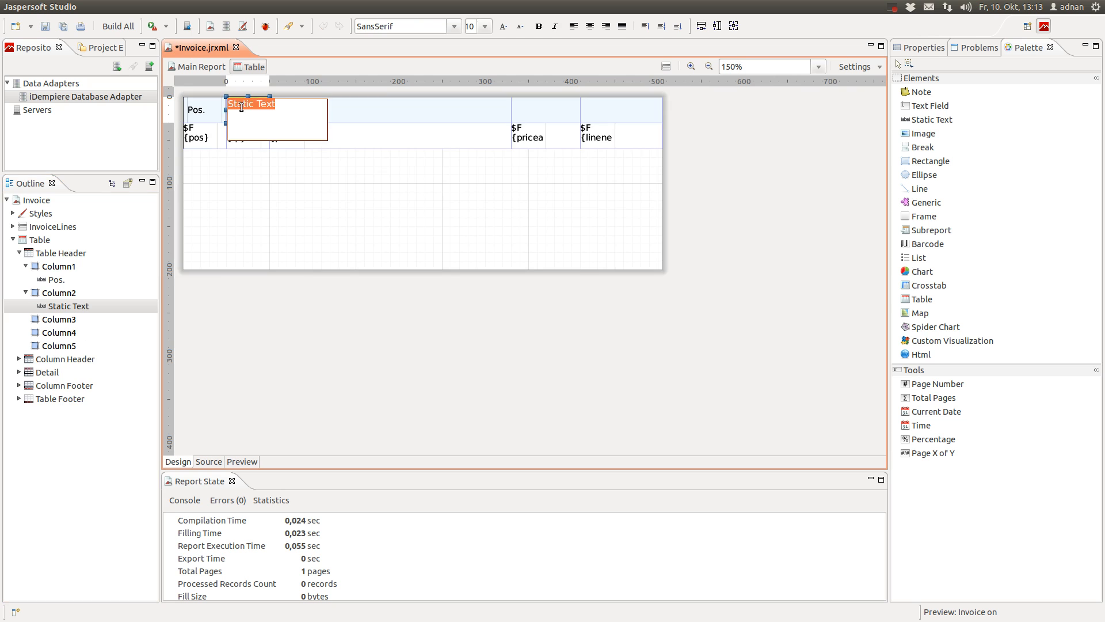
text(Q)
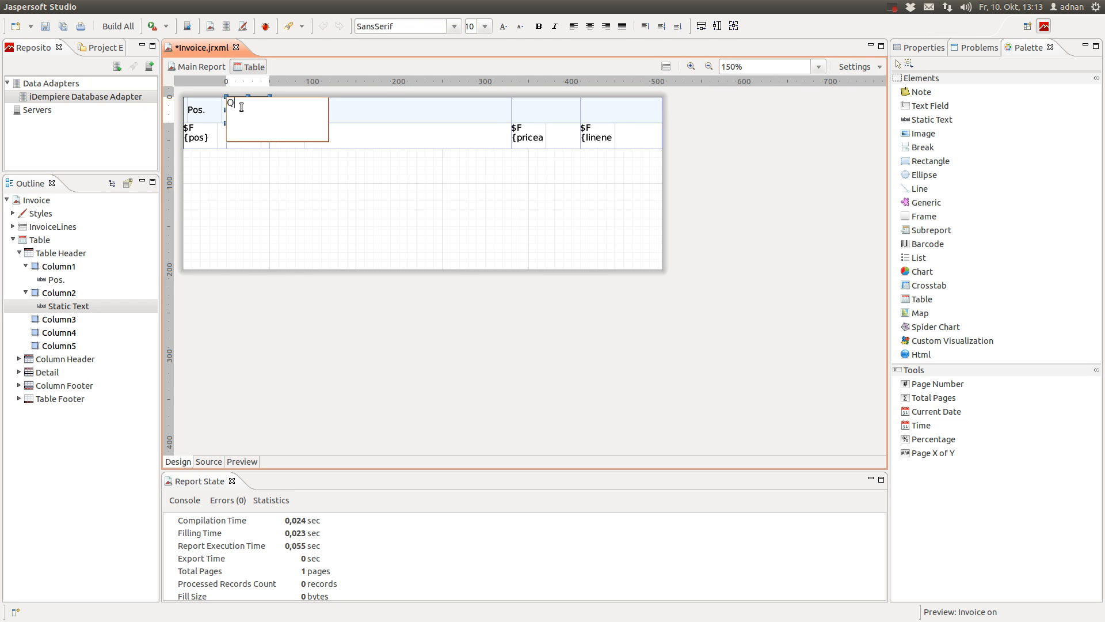
key(Return)
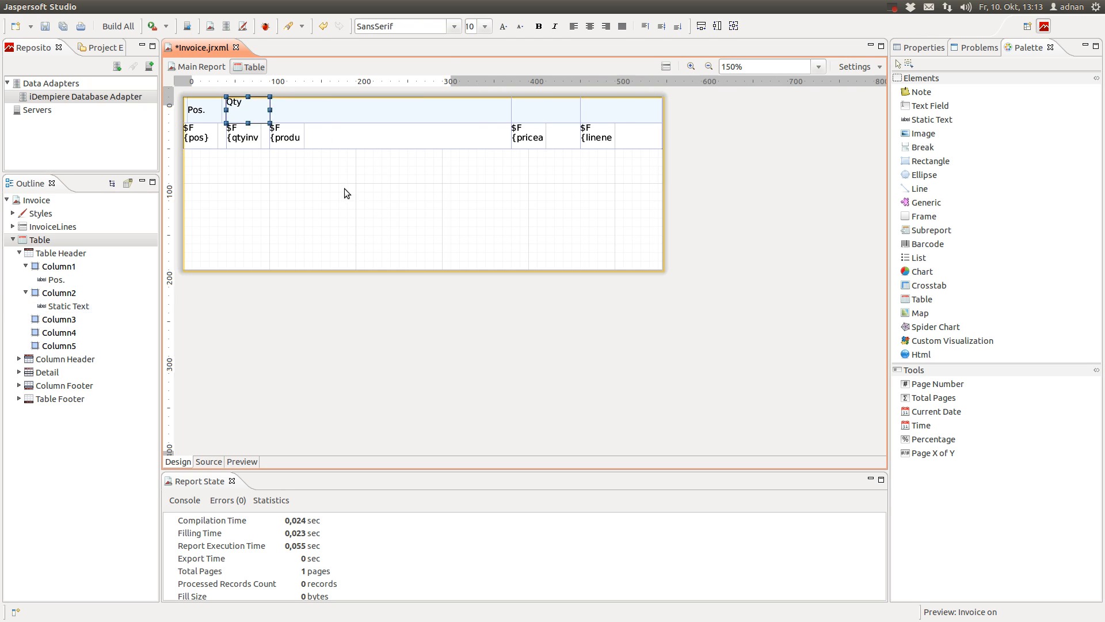
click(900, 48)
click(1046, 105)
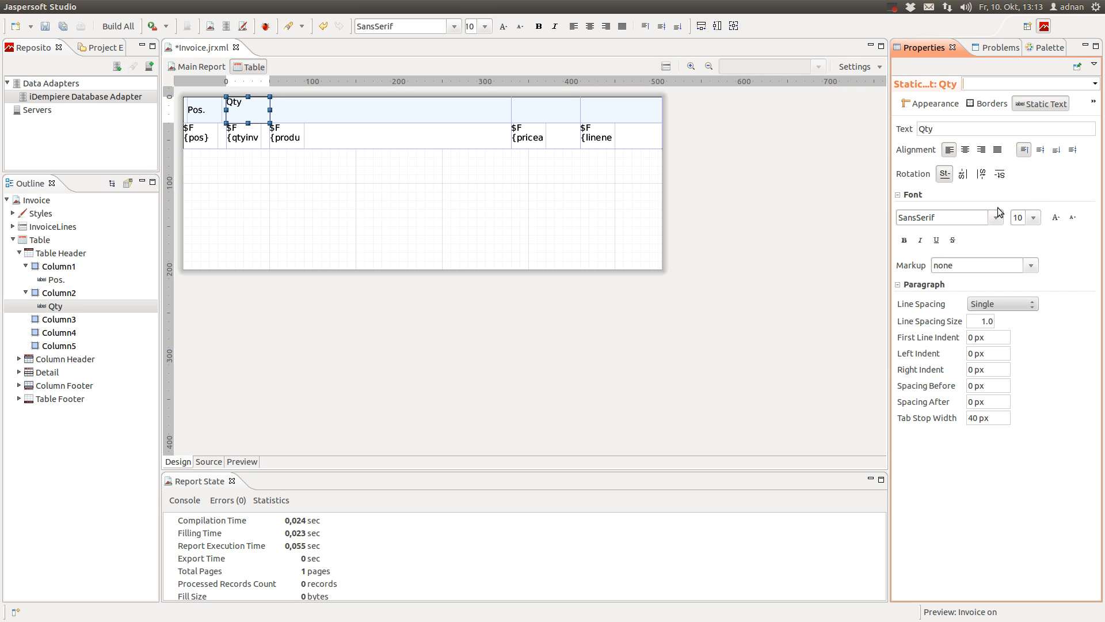
click(1039, 151)
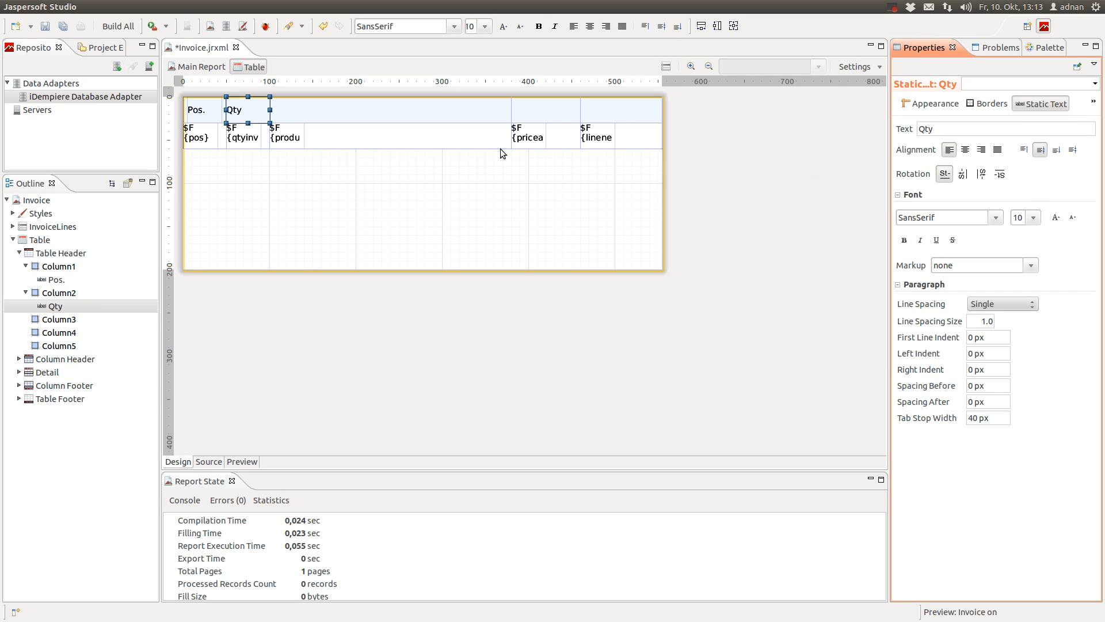
click(266, 109)
key(Right)
key(Right)
key(Right)
key(Right)
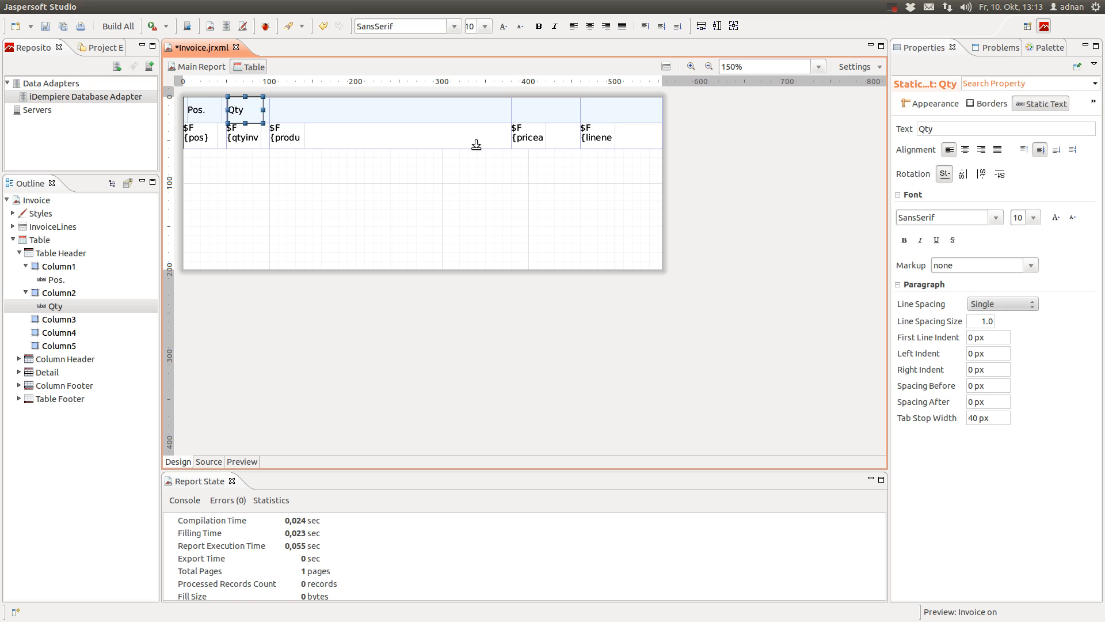
Add a vertically centred 'Product' label to the third column header, nudged slightly right
click(405, 111)
click(1043, 48)
drag(933, 119, 56, 318)
double_click(295, 102)
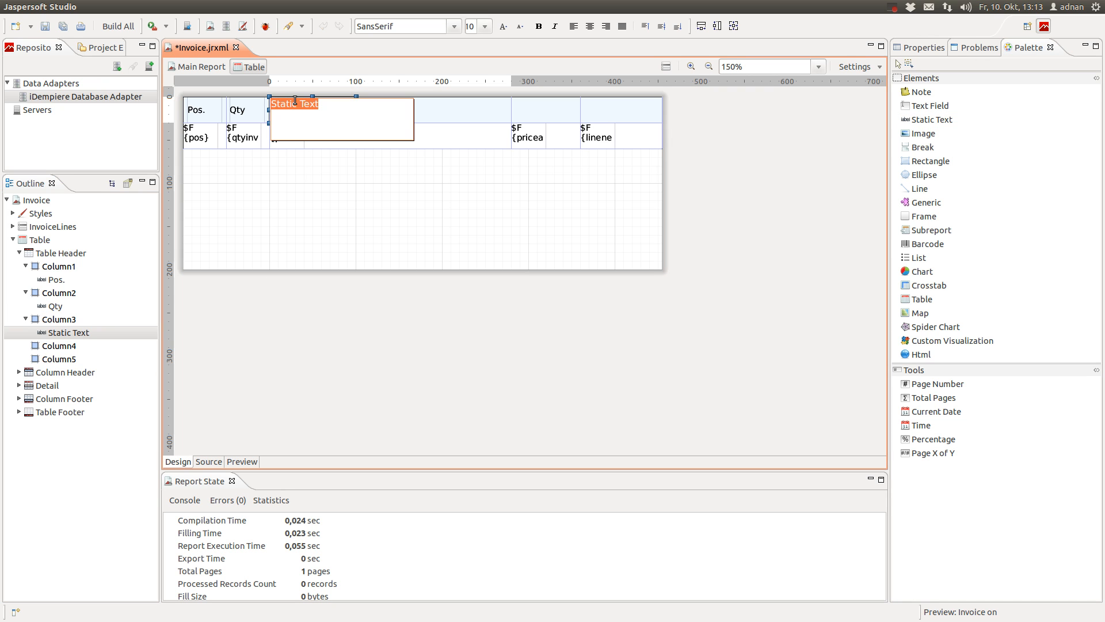
text(Product)
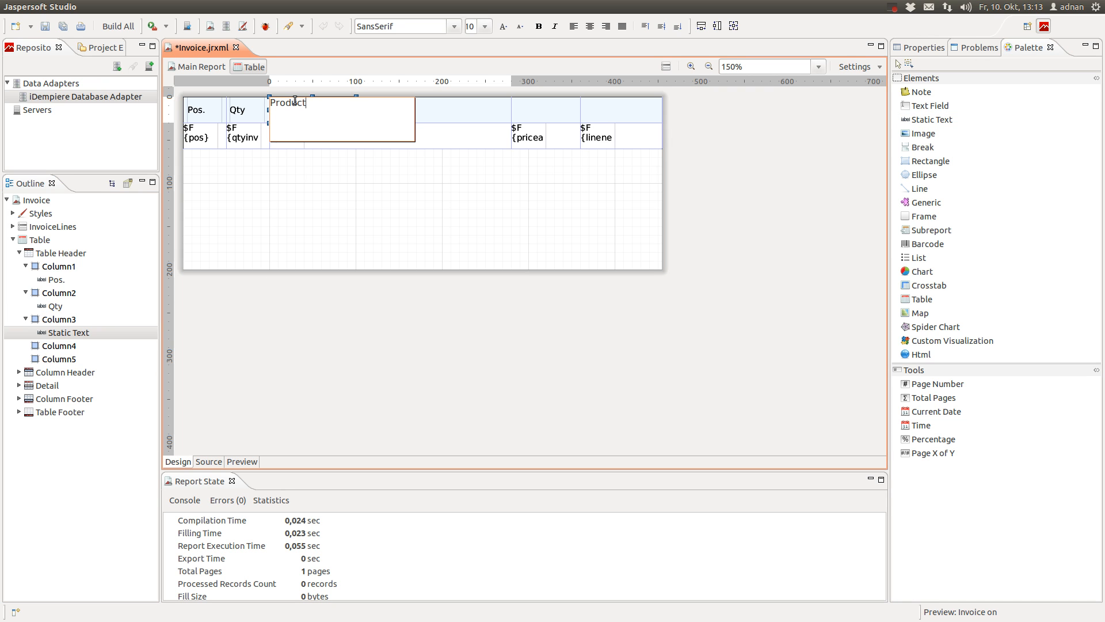
click(391, 178)
click(340, 111)
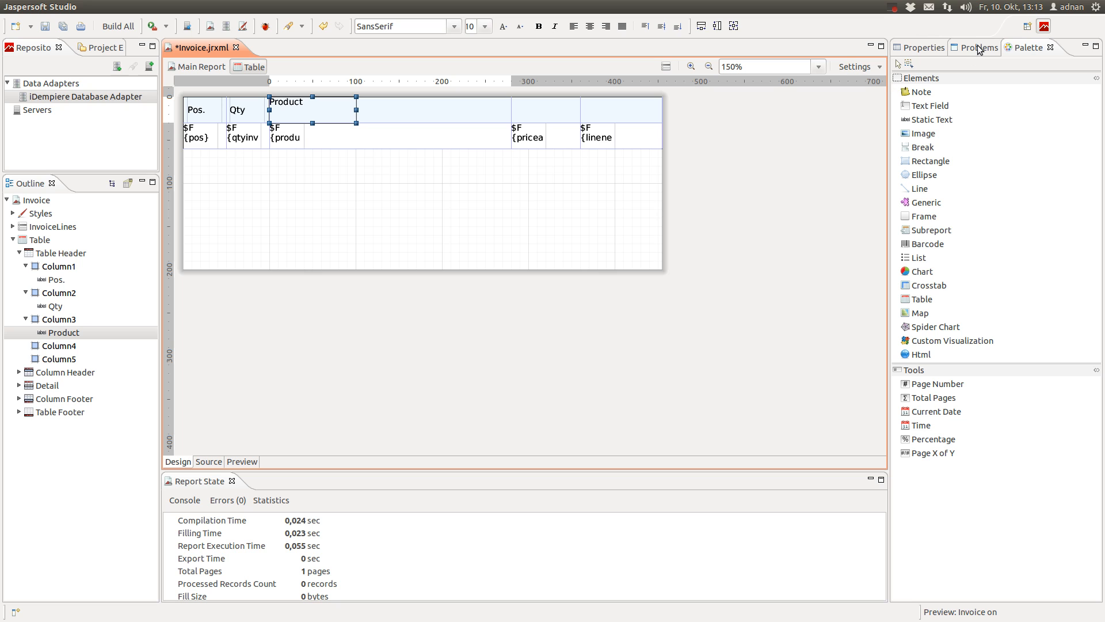
key(Right)
key(Right)
key(Right)
key(Right)
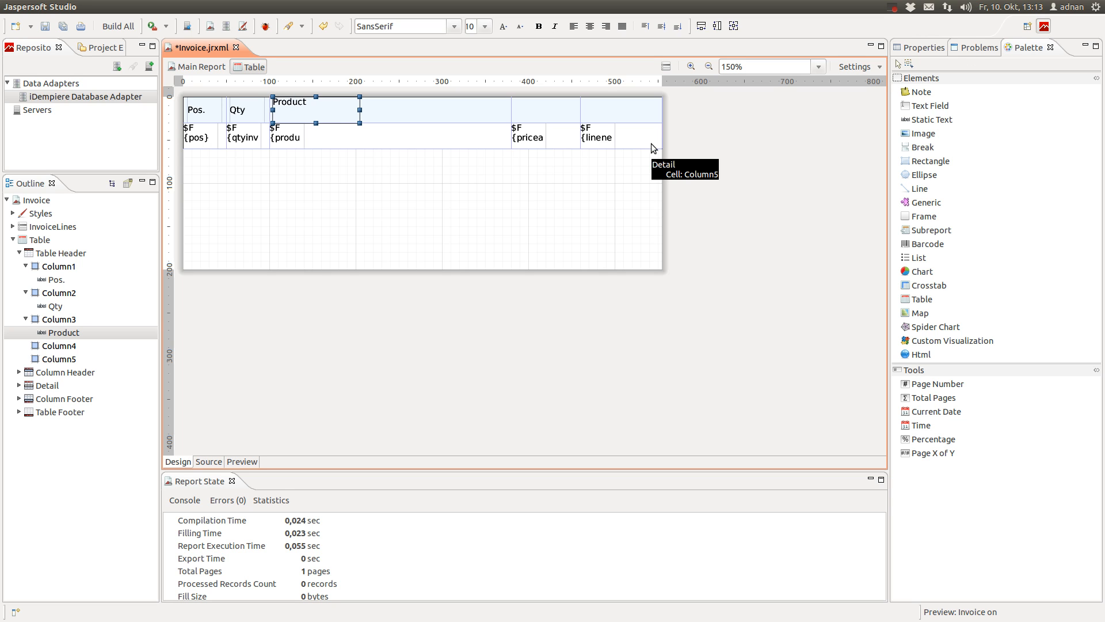
key(Right)
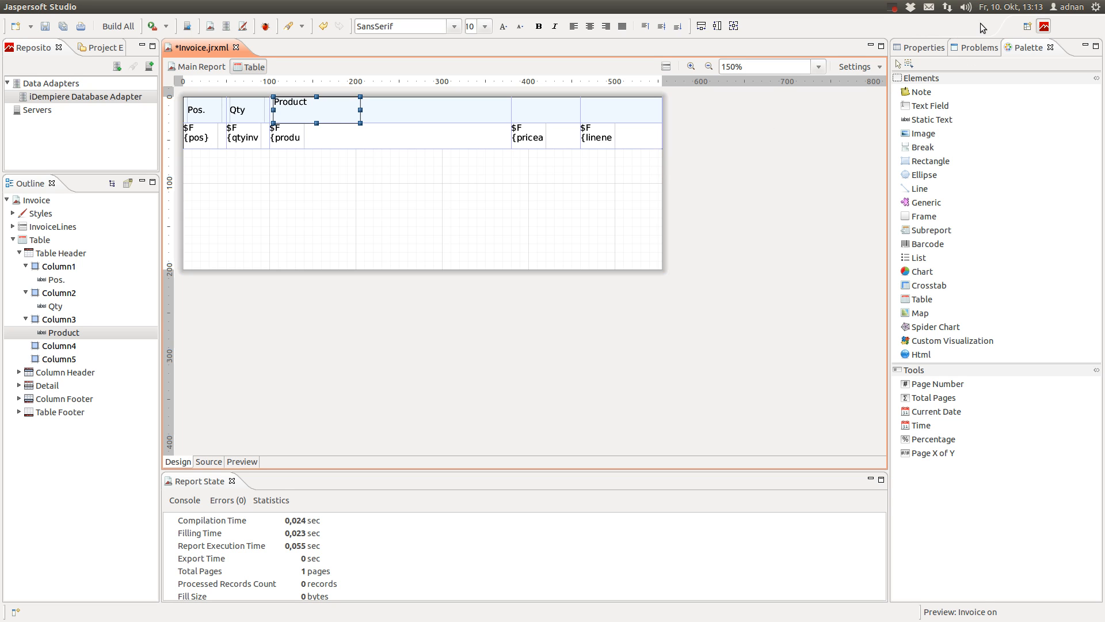
click(978, 48)
click(924, 47)
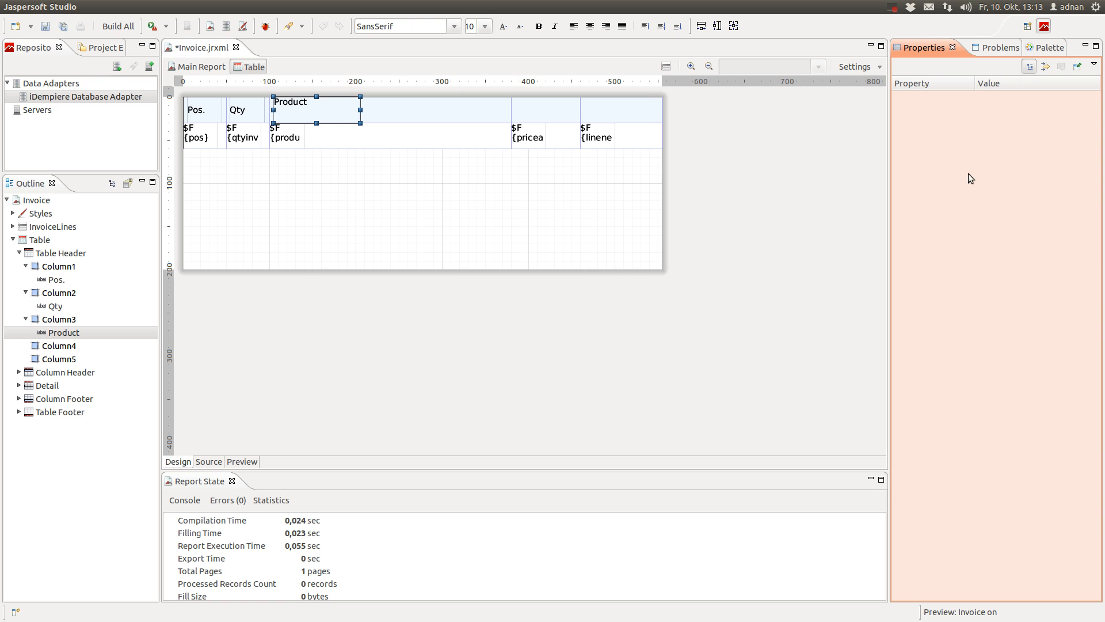
click(318, 123)
click(1041, 104)
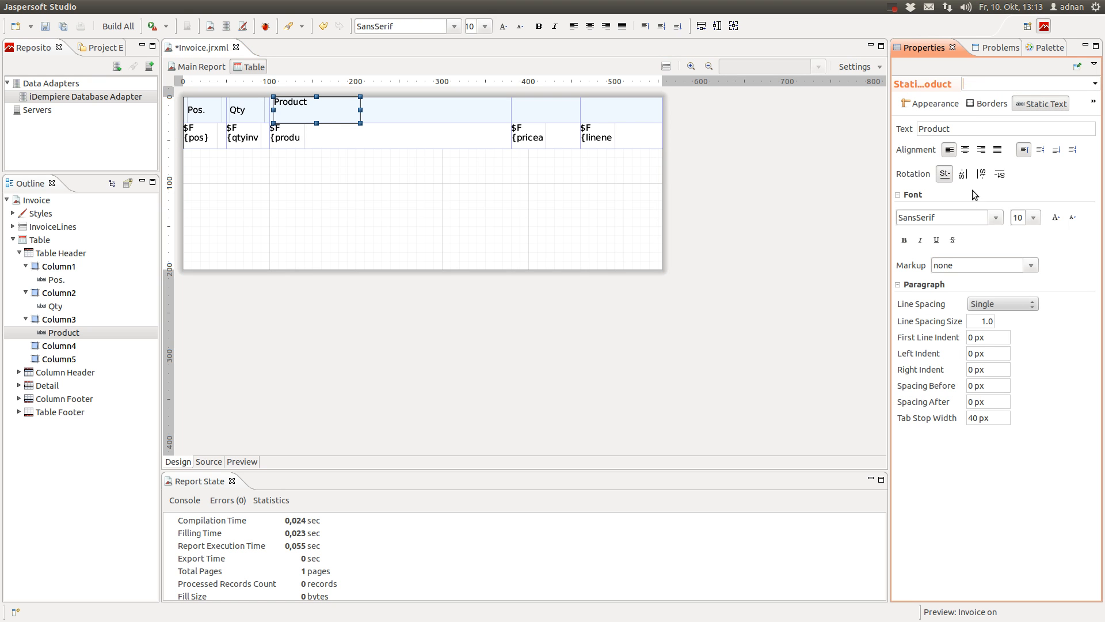
click(1040, 150)
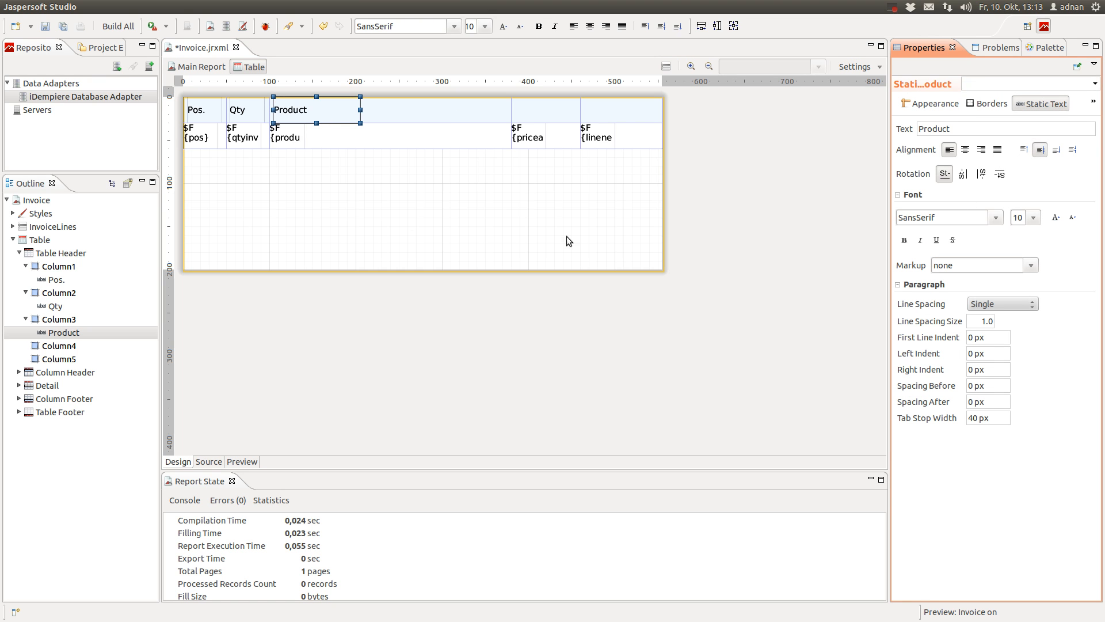
Add a narrowed, vertically centred 'Unit Price' label to the fourth column header
click(555, 111)
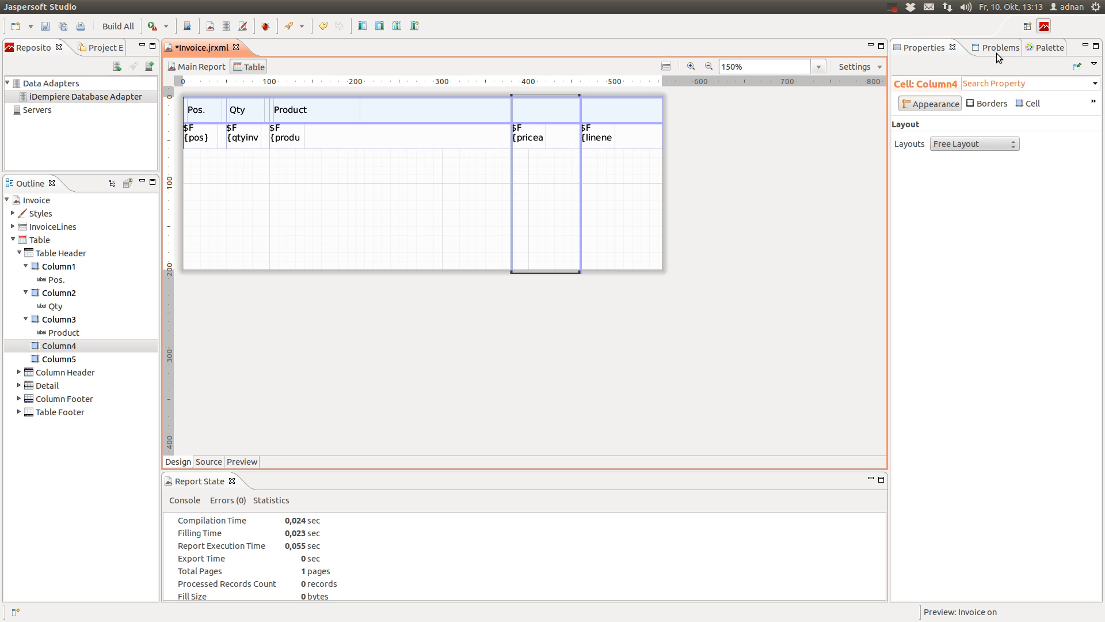
click(1046, 47)
drag(932, 119, 61, 348)
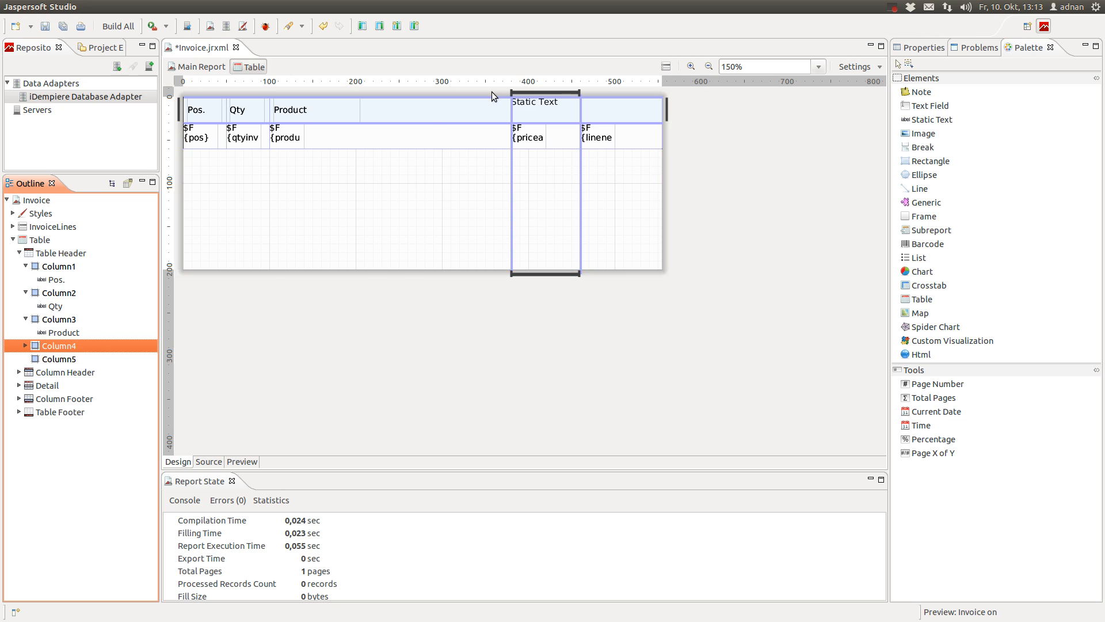
double_click(529, 101)
text(Unit Price)
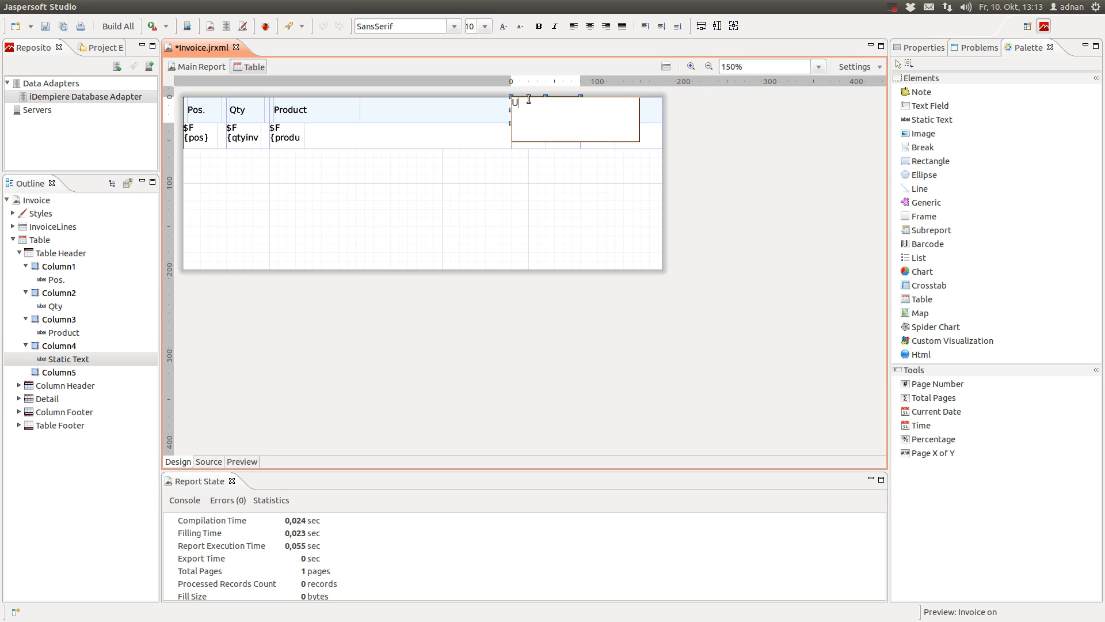
click(699, 121)
click(565, 118)
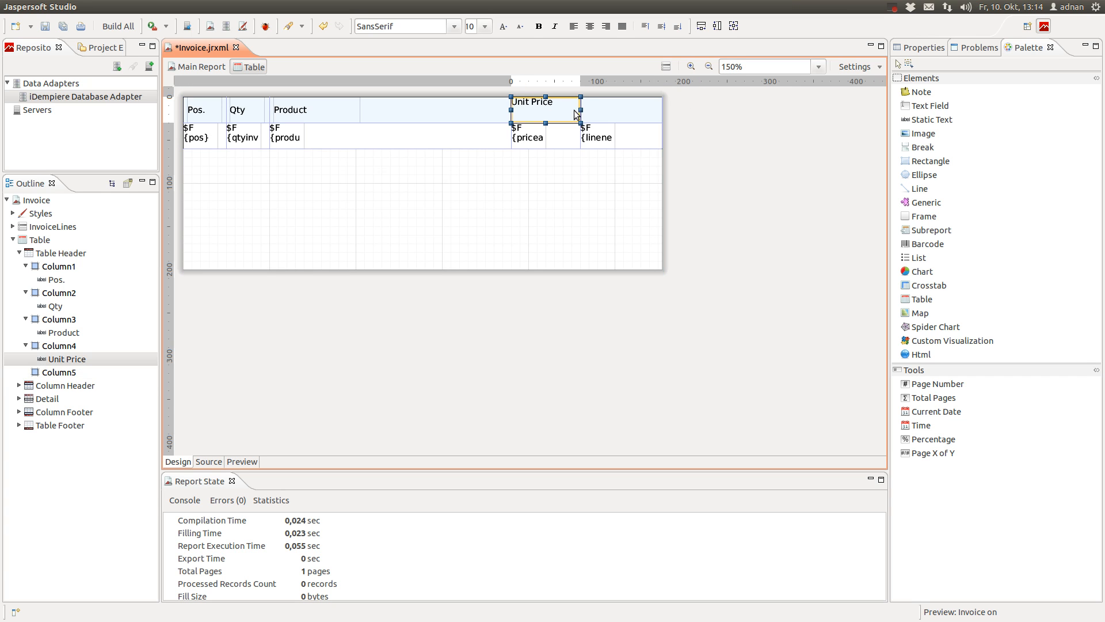
drag(580, 111, 555, 111)
key(Right)
key(Right)
key(Right)
key(Right)
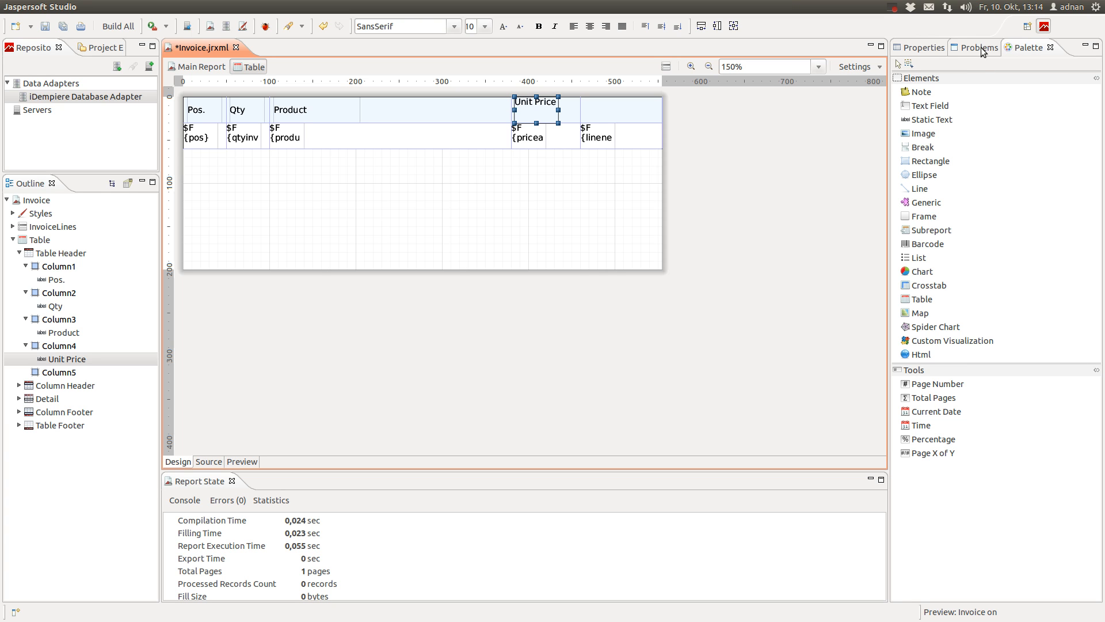
click(922, 48)
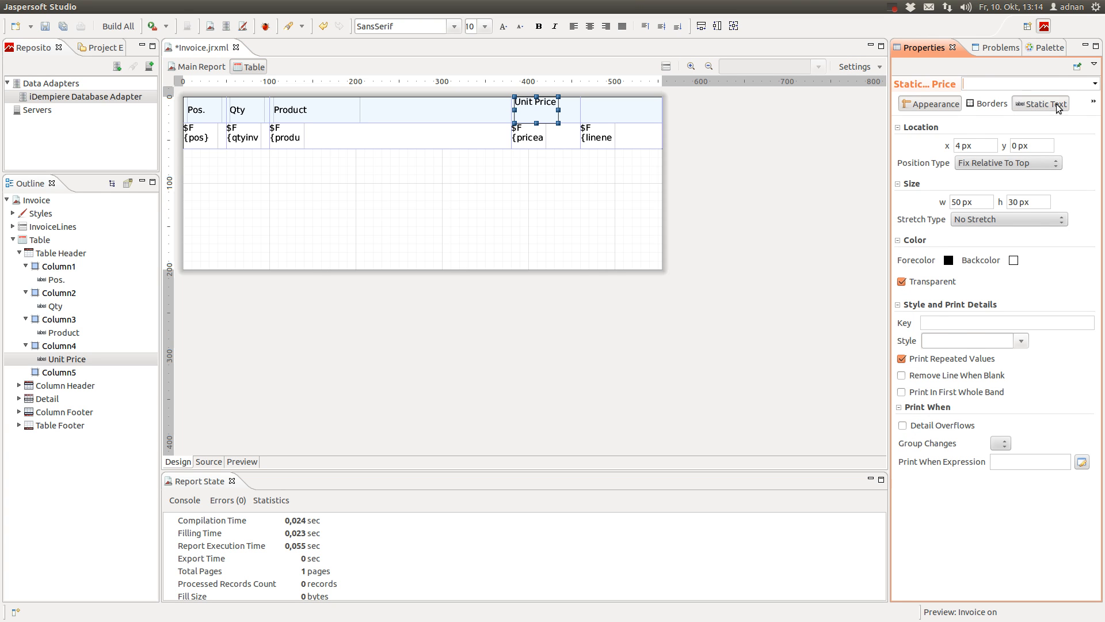
click(1041, 104)
click(1041, 150)
Add a narrowed, vertically centred 'Net Amount' label to the fifth column header
click(608, 122)
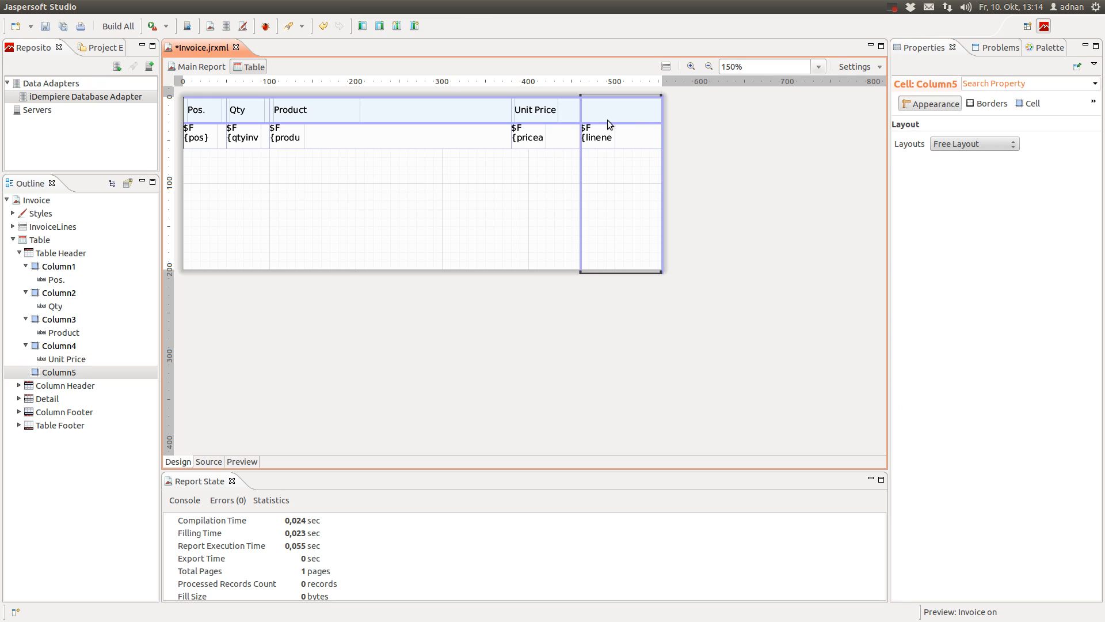
click(1048, 49)
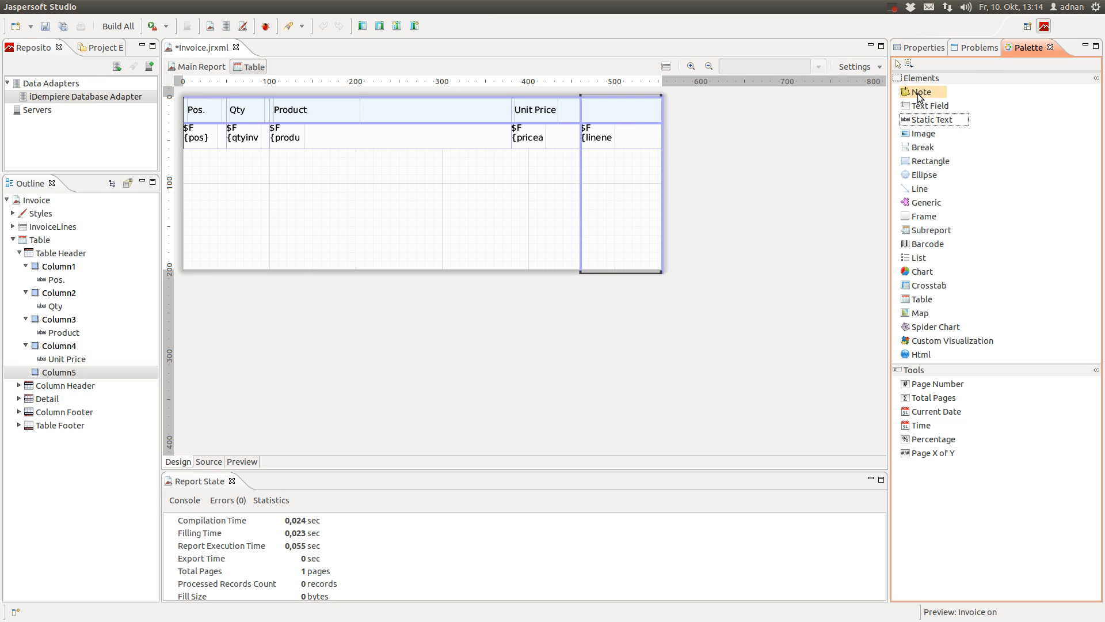
drag(925, 121, 58, 374)
double_click(608, 112)
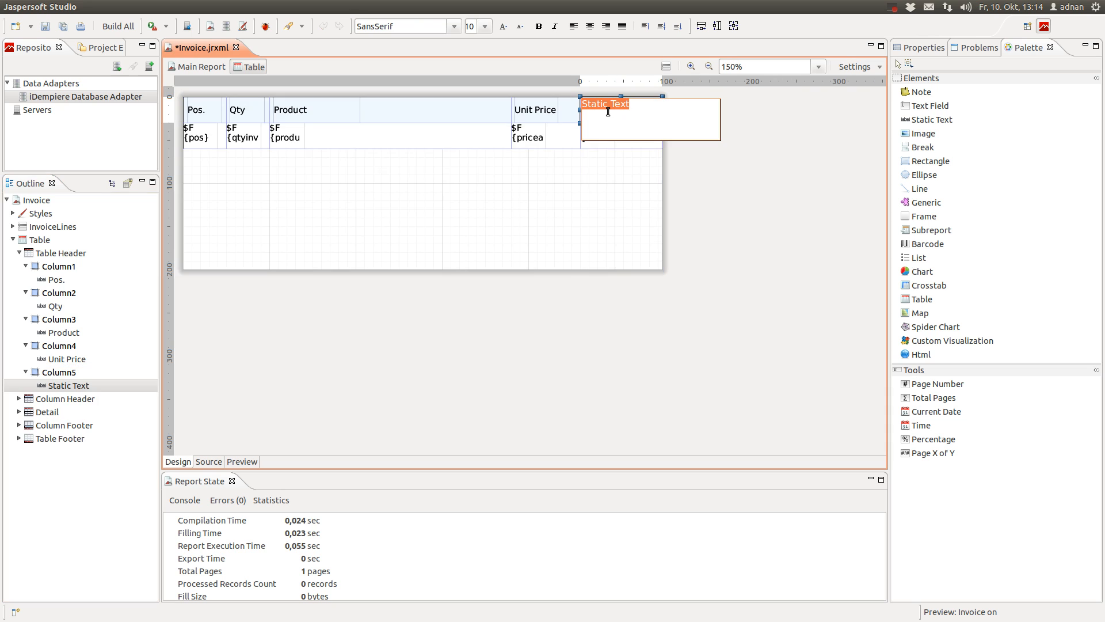
text(N)
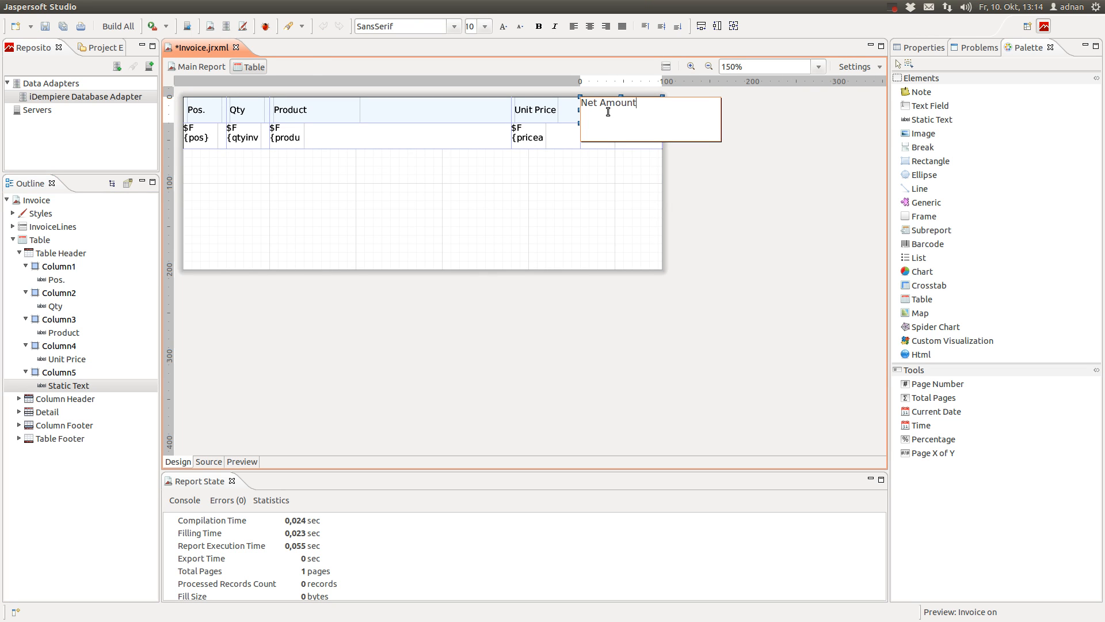
text(et Amount)
click(698, 161)
click(648, 110)
drag(659, 109, 642, 109)
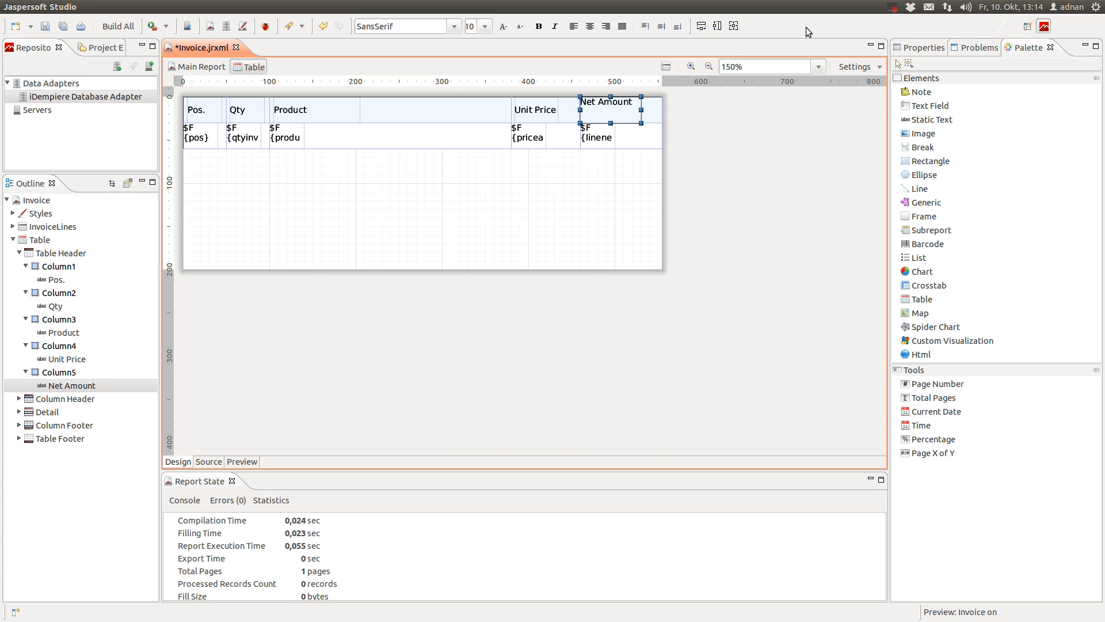
key(Right)
key(Right)
key(Right)
key(Right)
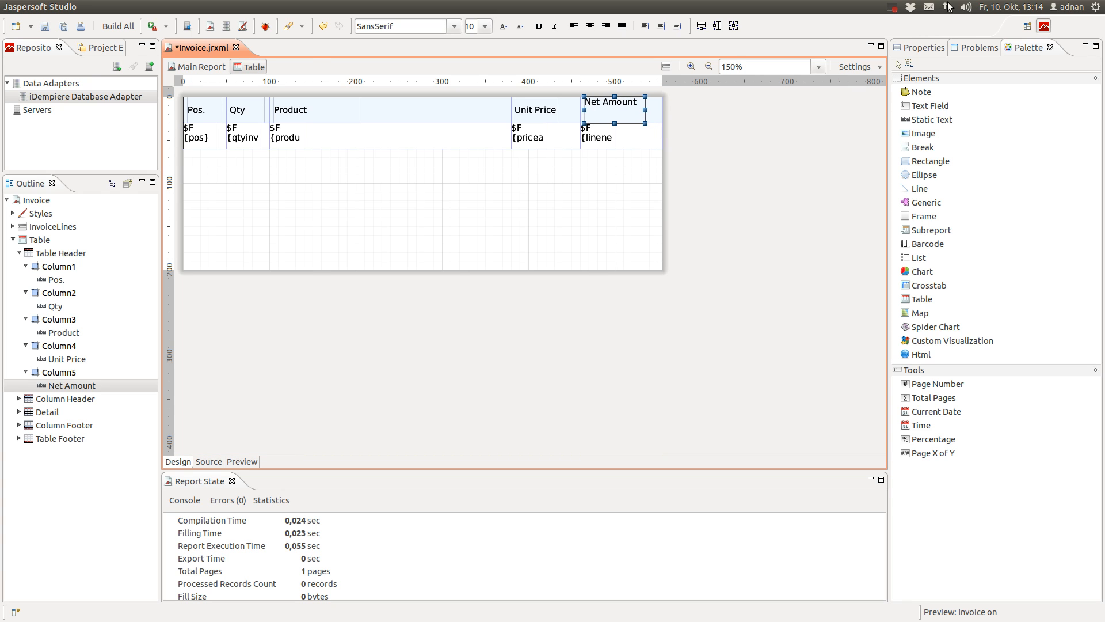
click(925, 49)
click(1041, 104)
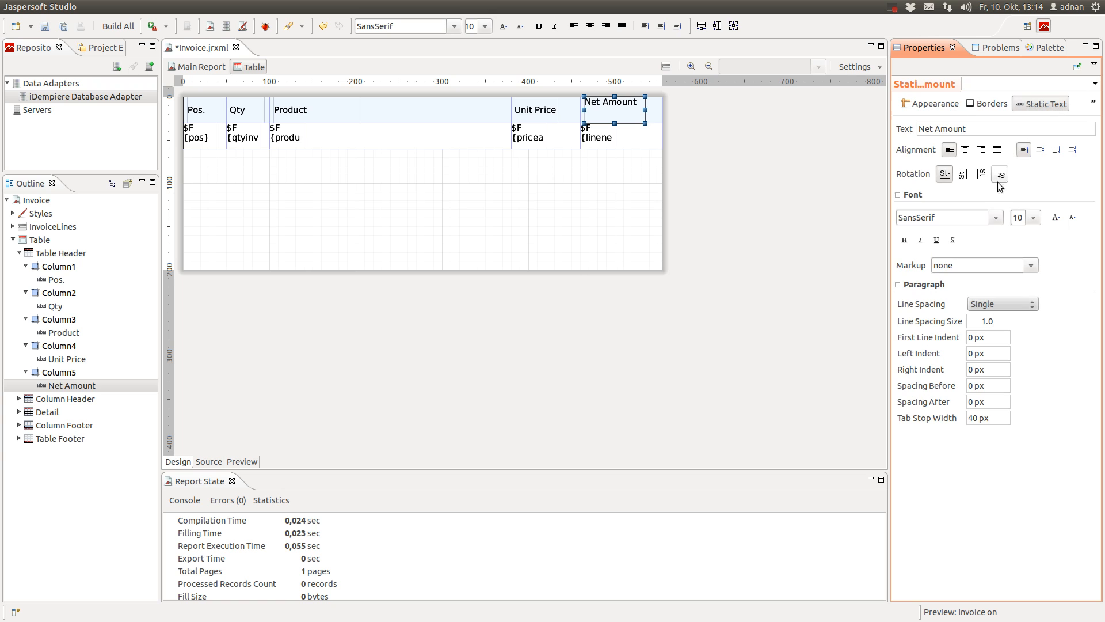
click(1040, 149)
click(777, 168)
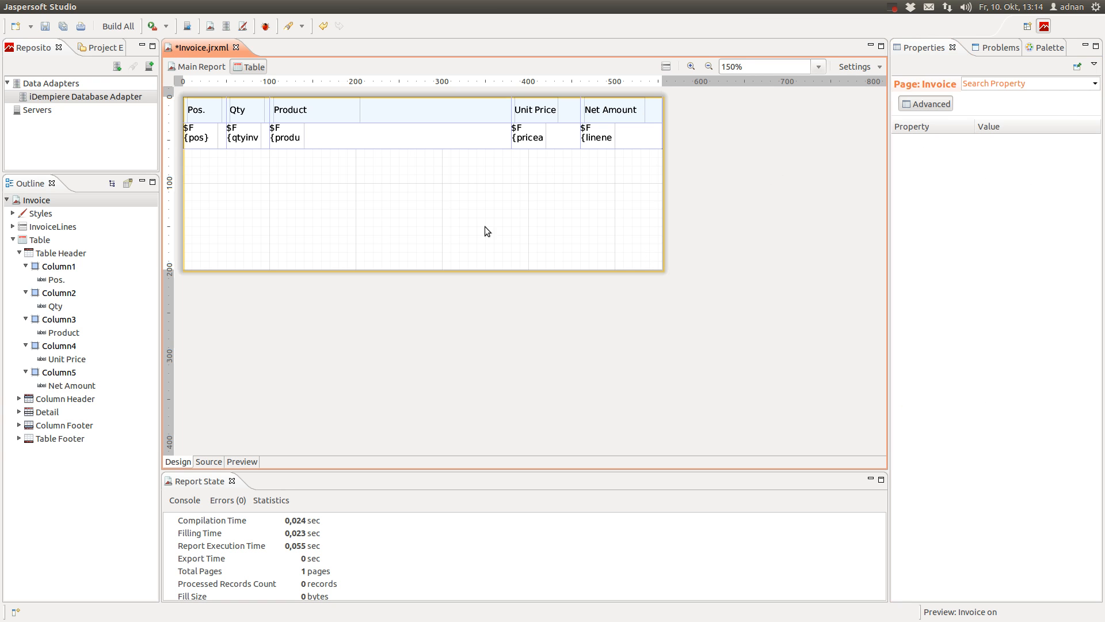
Make the Net Amount and Unit Price headings bold, widening Unit Price to fit one line
click(630, 119)
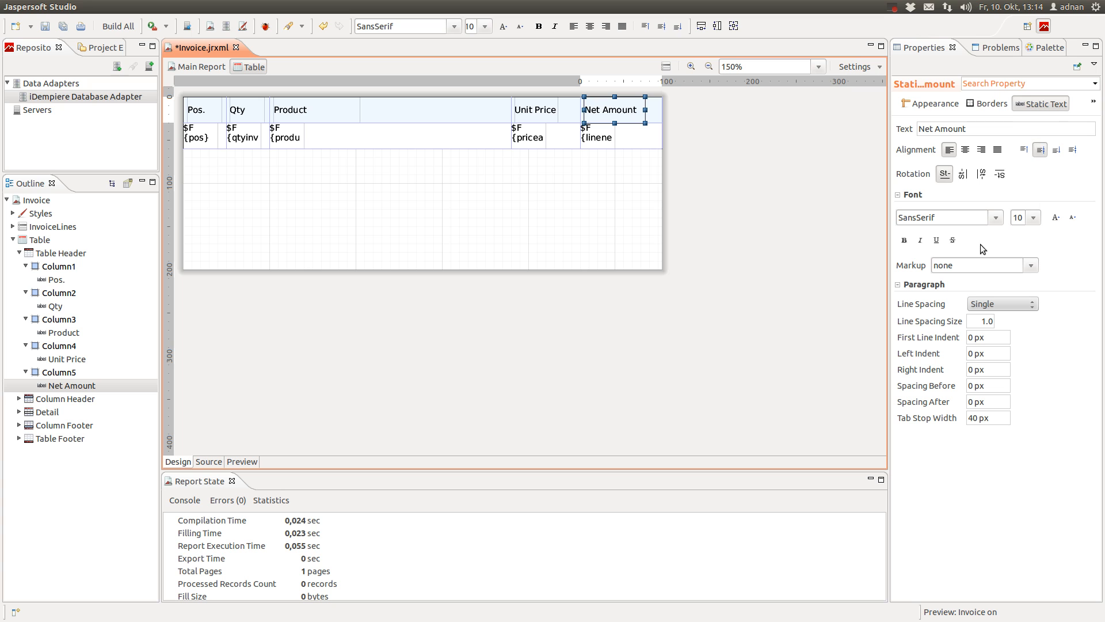
click(904, 244)
click(535, 109)
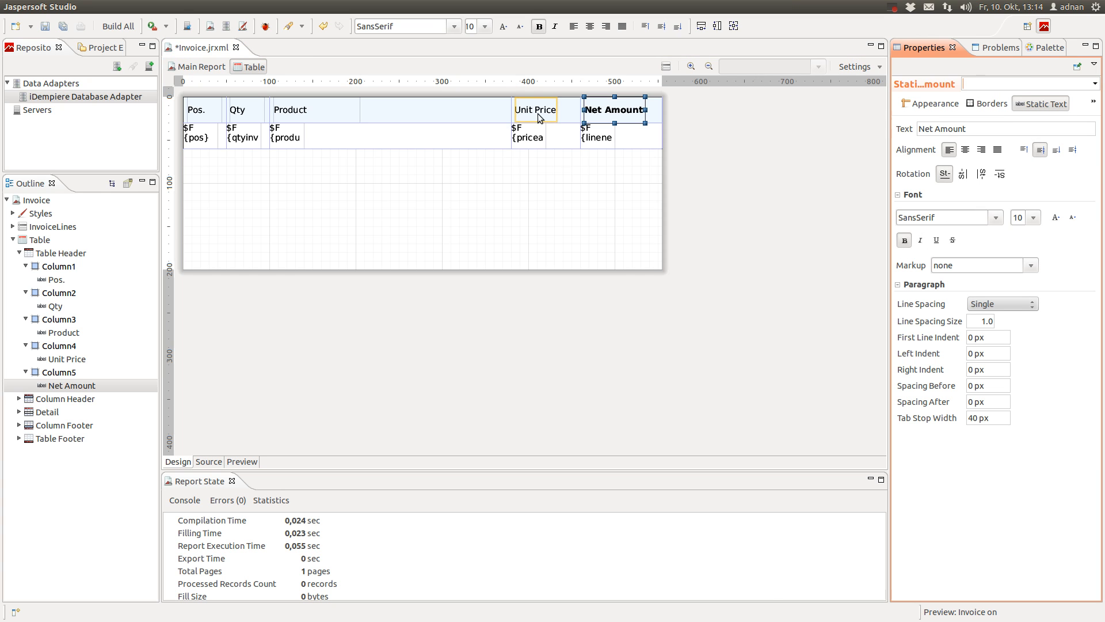
click(904, 240)
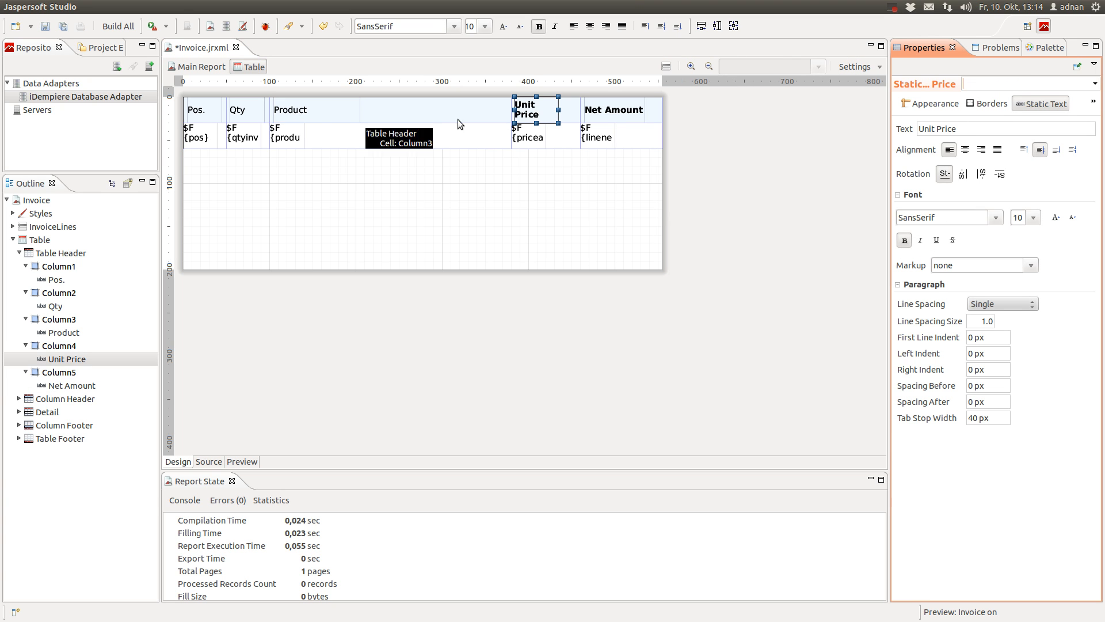
drag(553, 112, 564, 109)
click(567, 114)
Set the Product, Qty and Pos. headings in bold
click(297, 110)
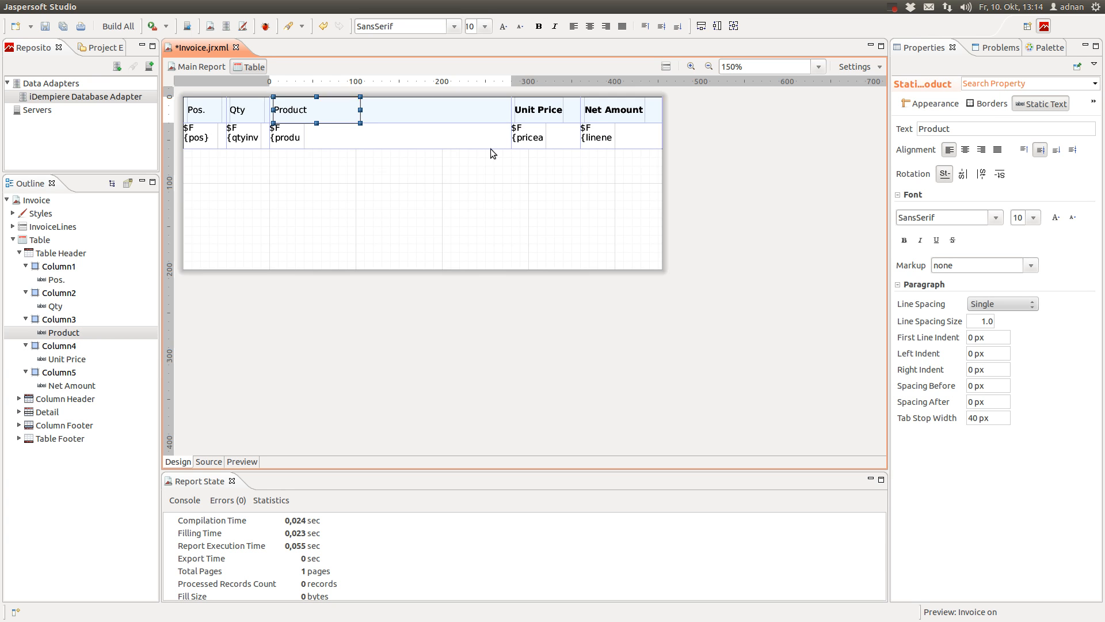
click(904, 240)
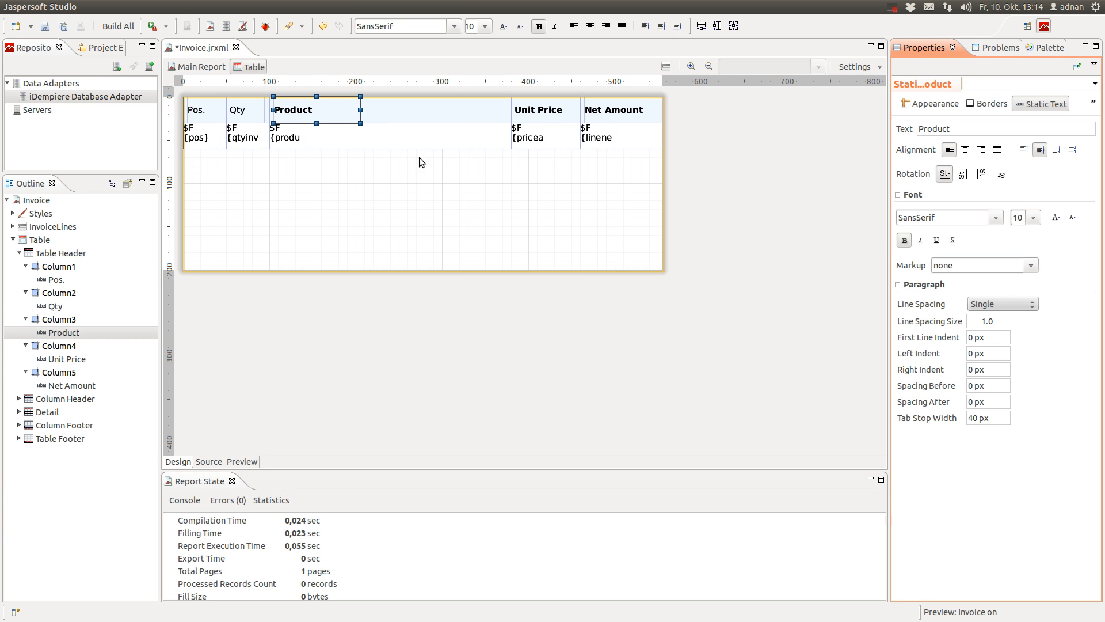
click(232, 108)
click(905, 240)
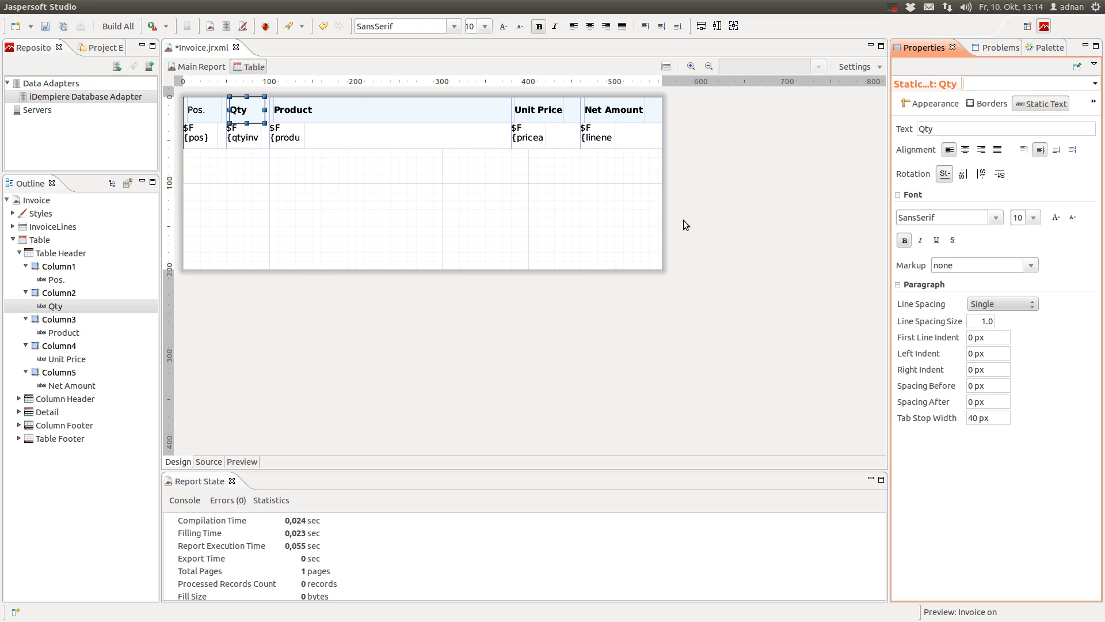
click(210, 116)
click(904, 240)
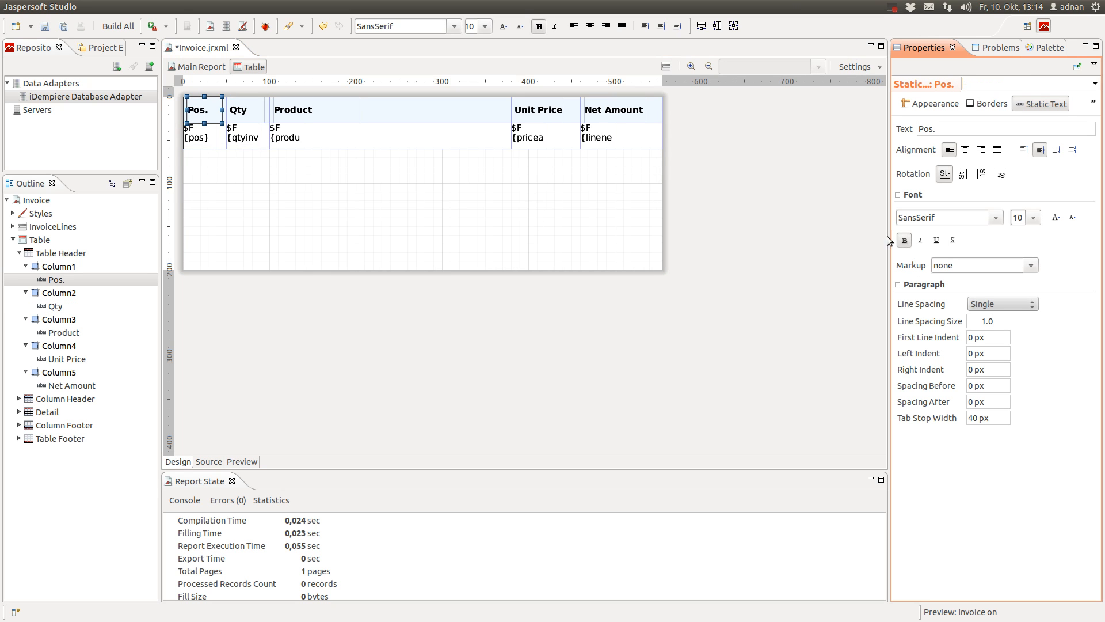
Select the whole table in the Outline and review its table and layout settings
click(56, 253)
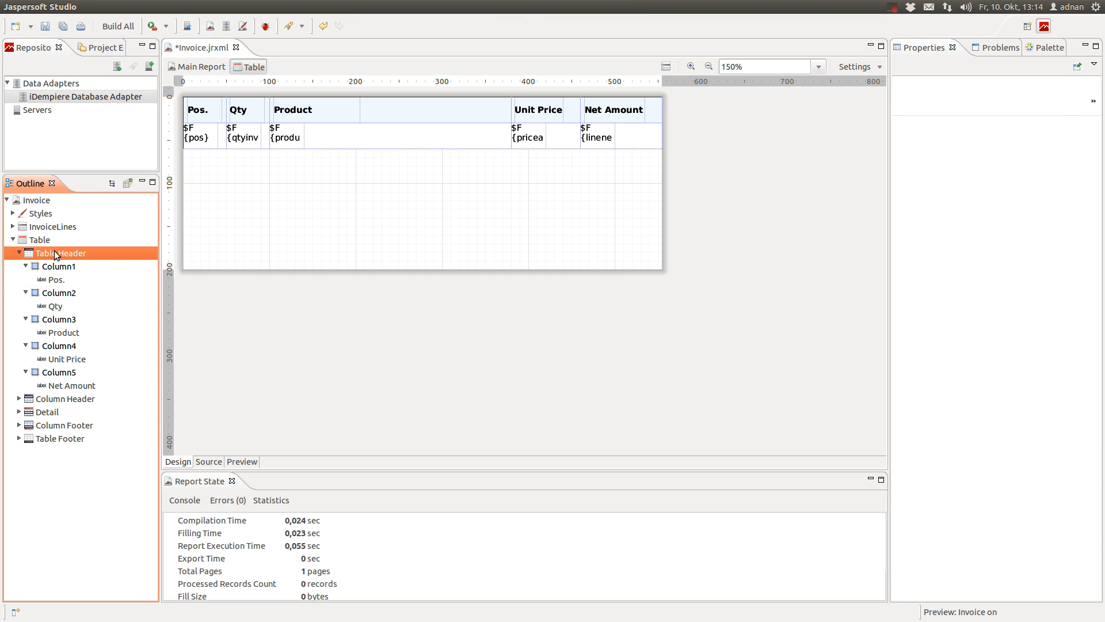
click(57, 267)
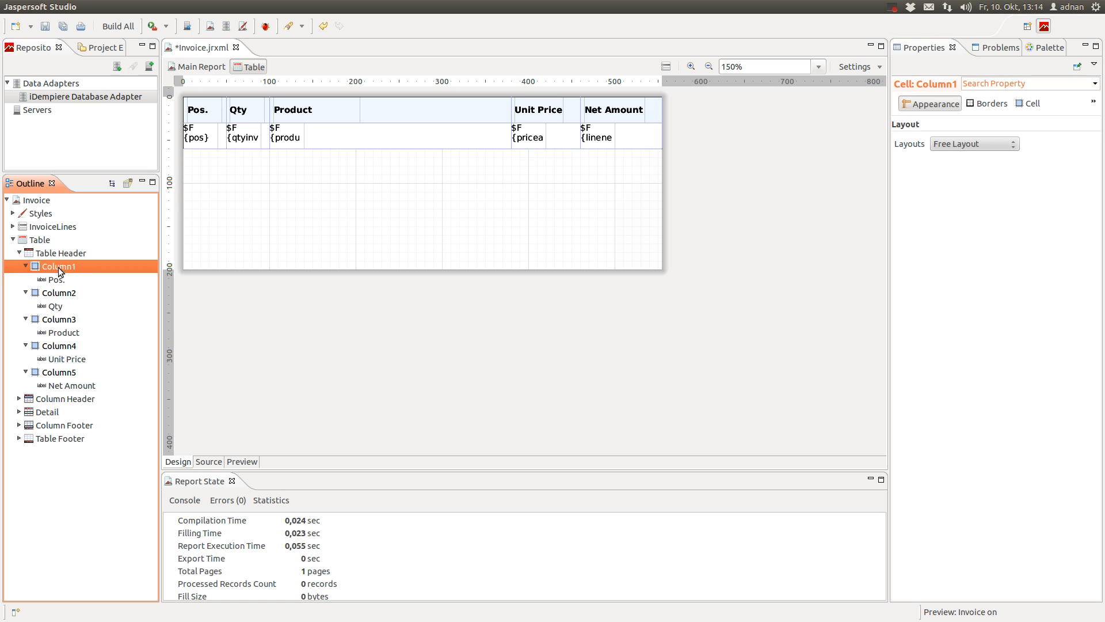
click(58, 256)
click(41, 244)
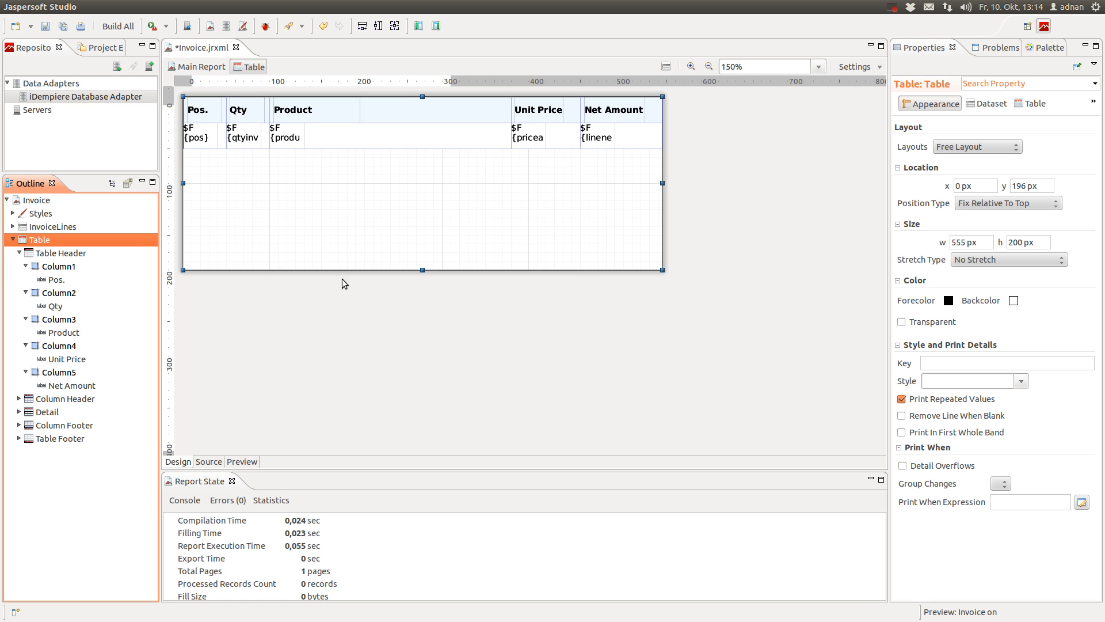
click(1025, 104)
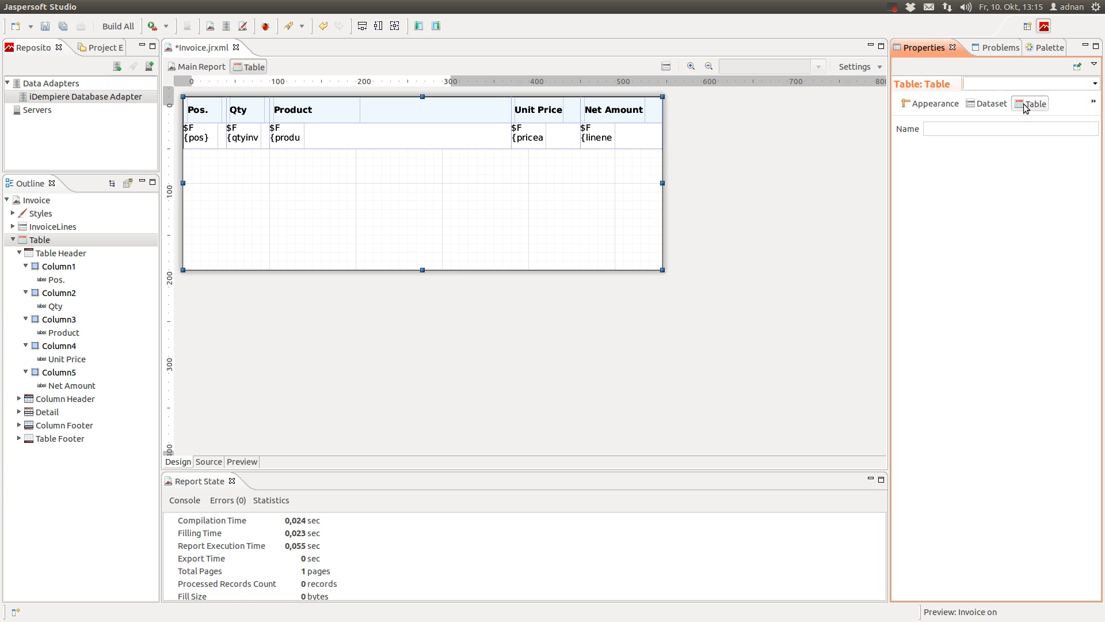
click(929, 104)
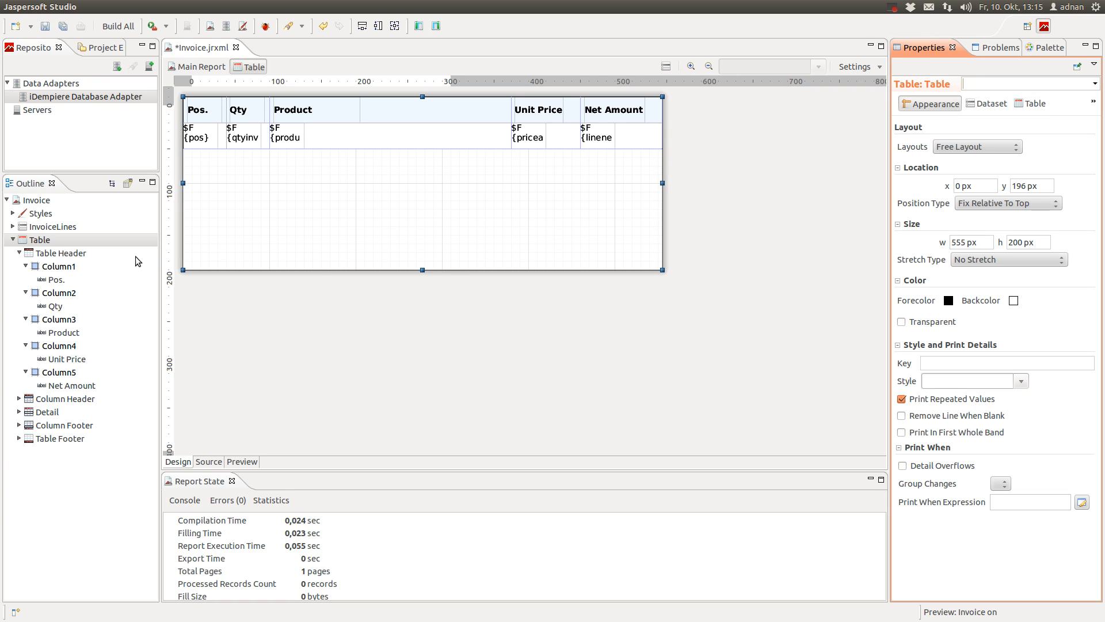
Check that Column1's header cell is 50 × 30 px based on Table_TH, then expand Styles
click(88, 254)
click(71, 266)
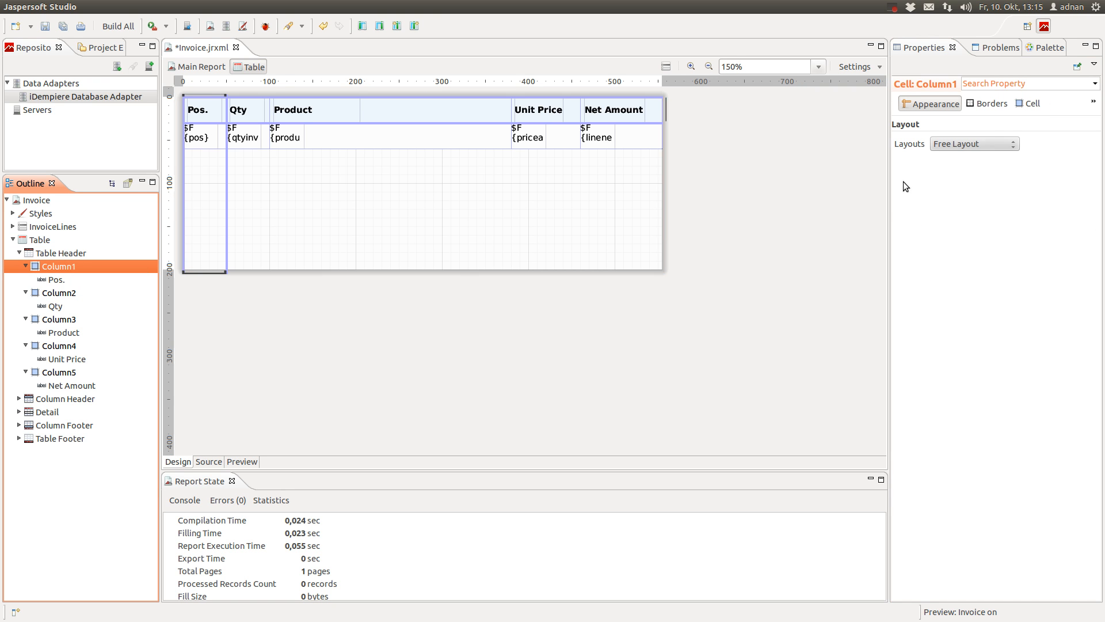
click(992, 106)
click(1025, 104)
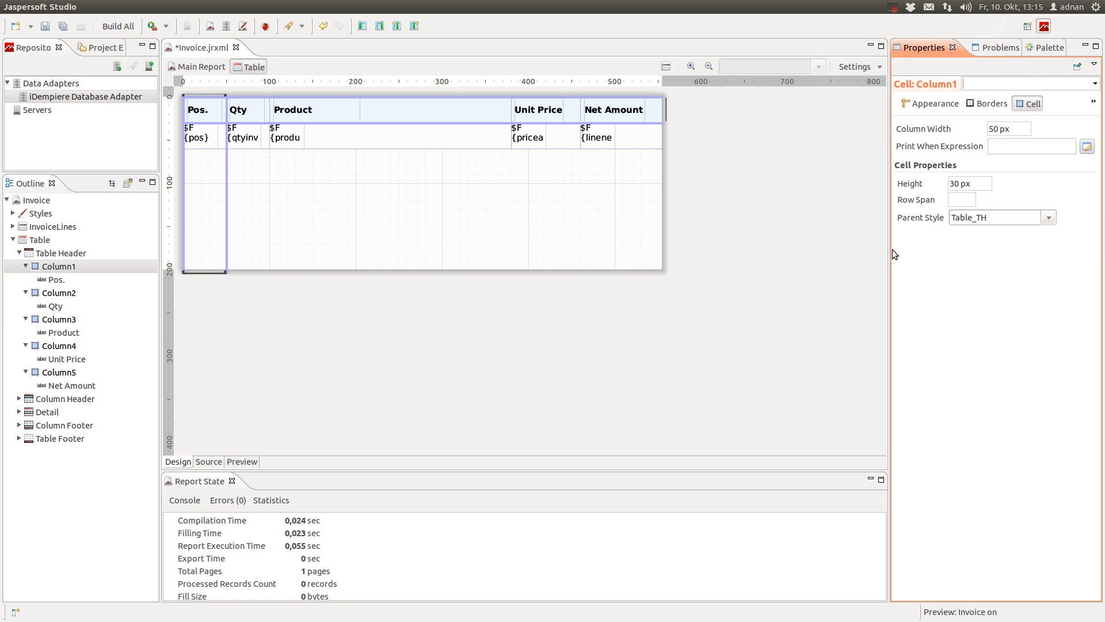
click(13, 214)
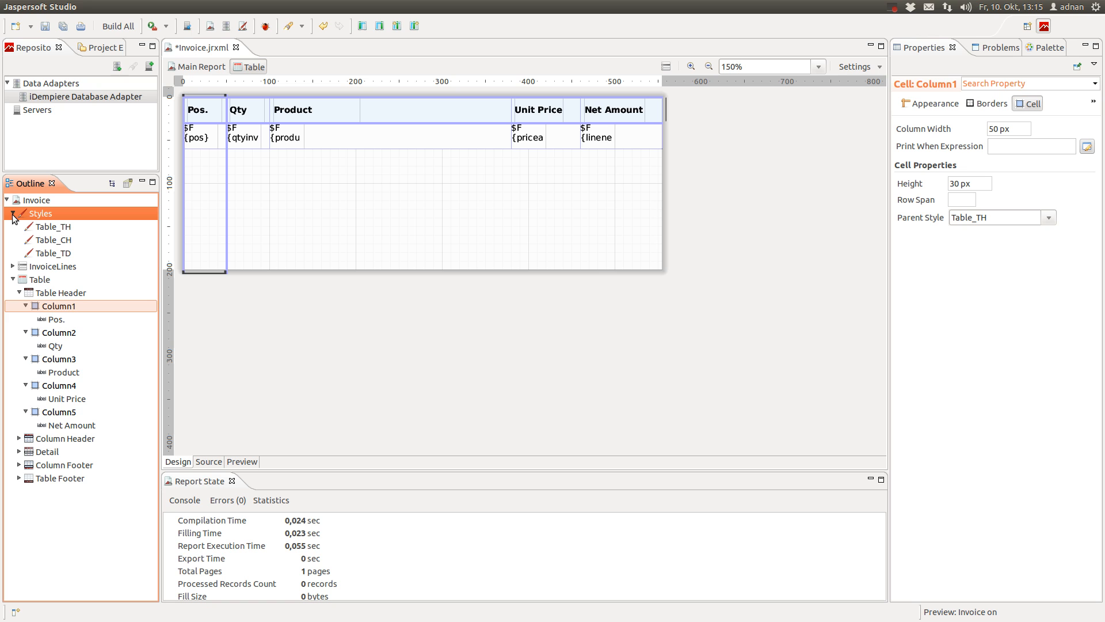
Set the Table_TH style's background colour to #A3D3FF and confirm the header cell inherits it
click(58, 227)
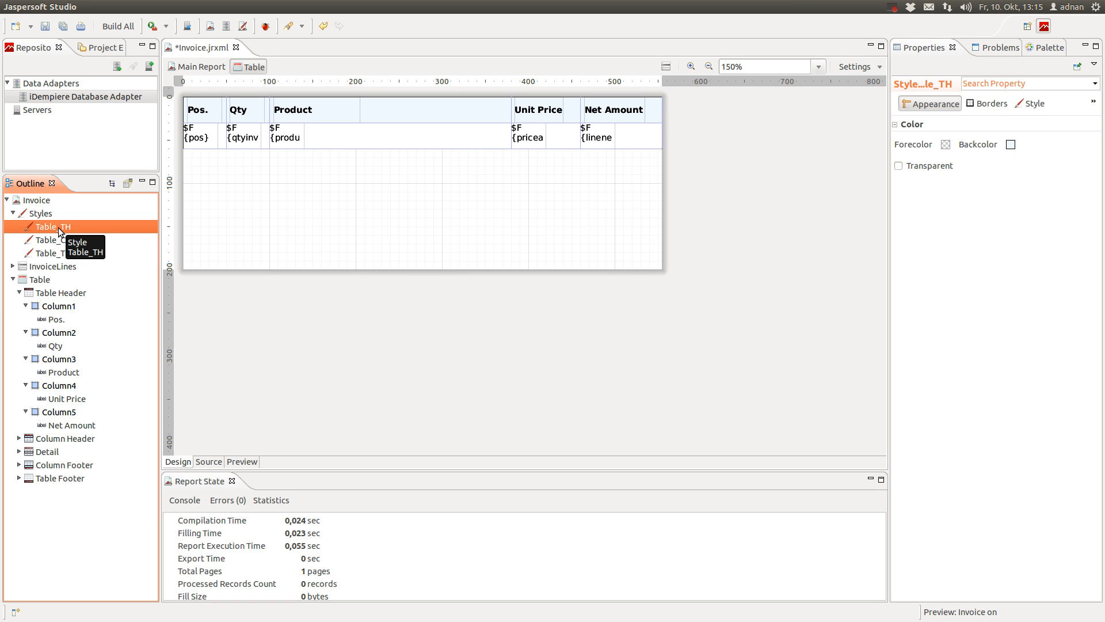
click(1011, 144)
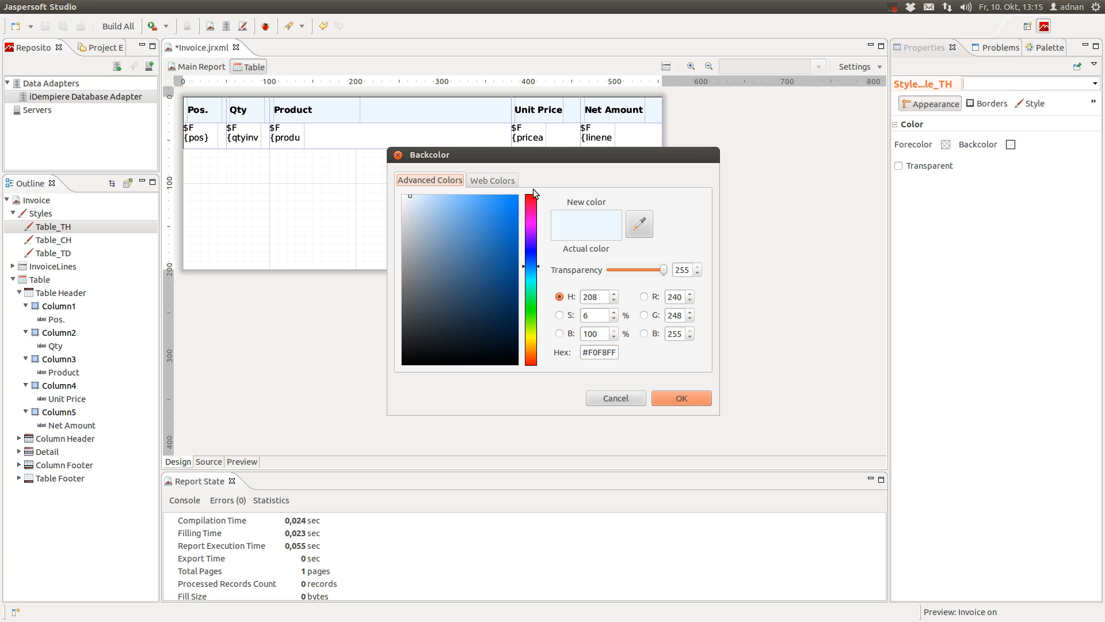
drag(436, 198, 443, 194)
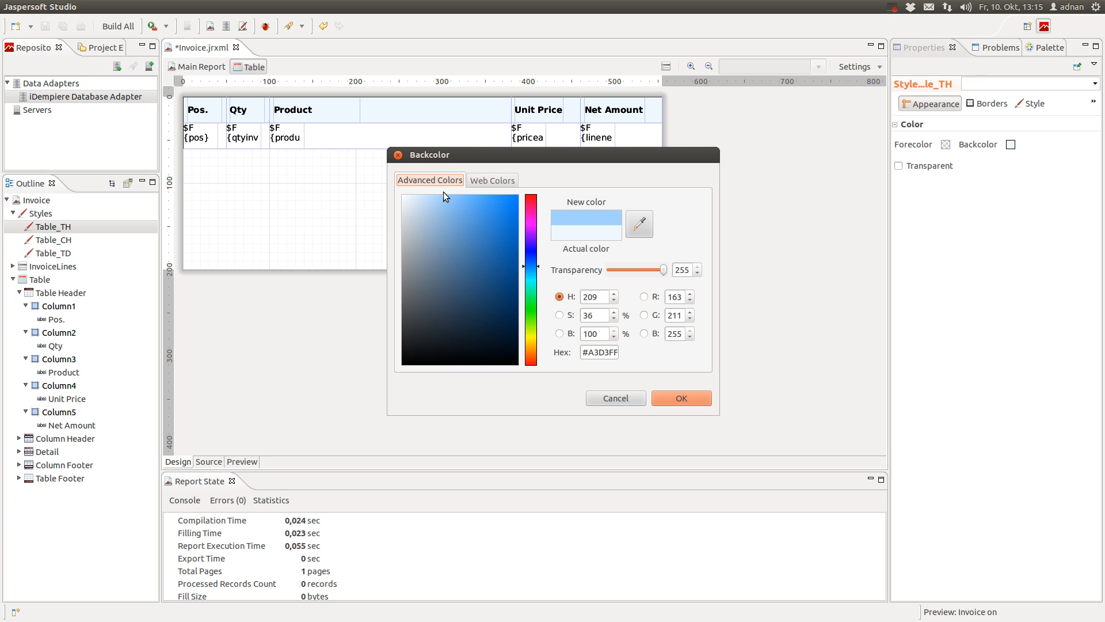
click(681, 398)
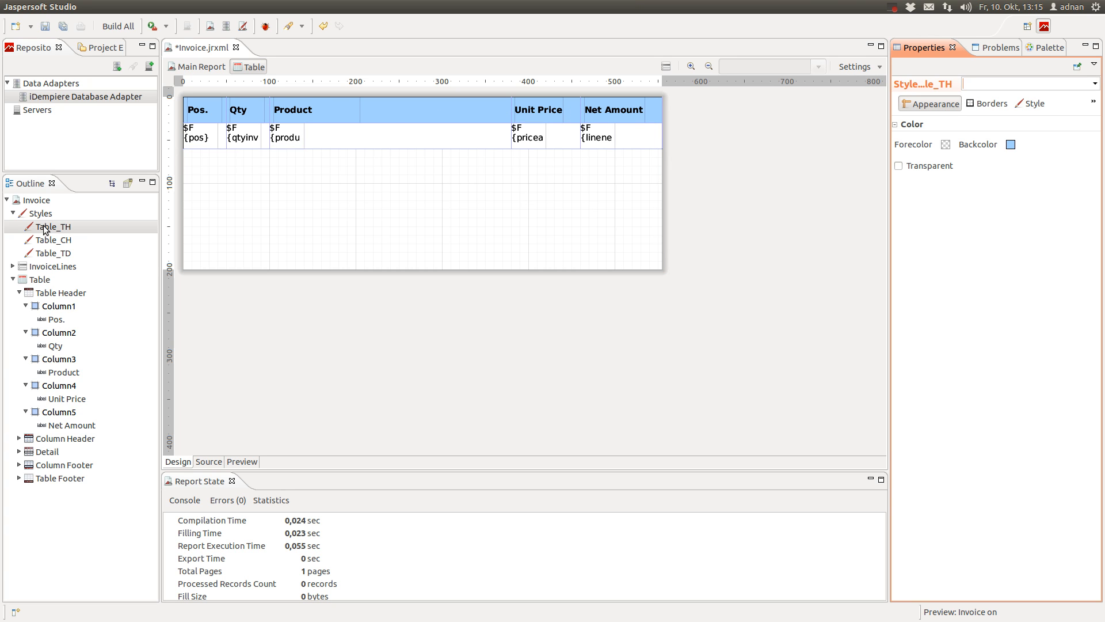
click(13, 213)
click(12, 213)
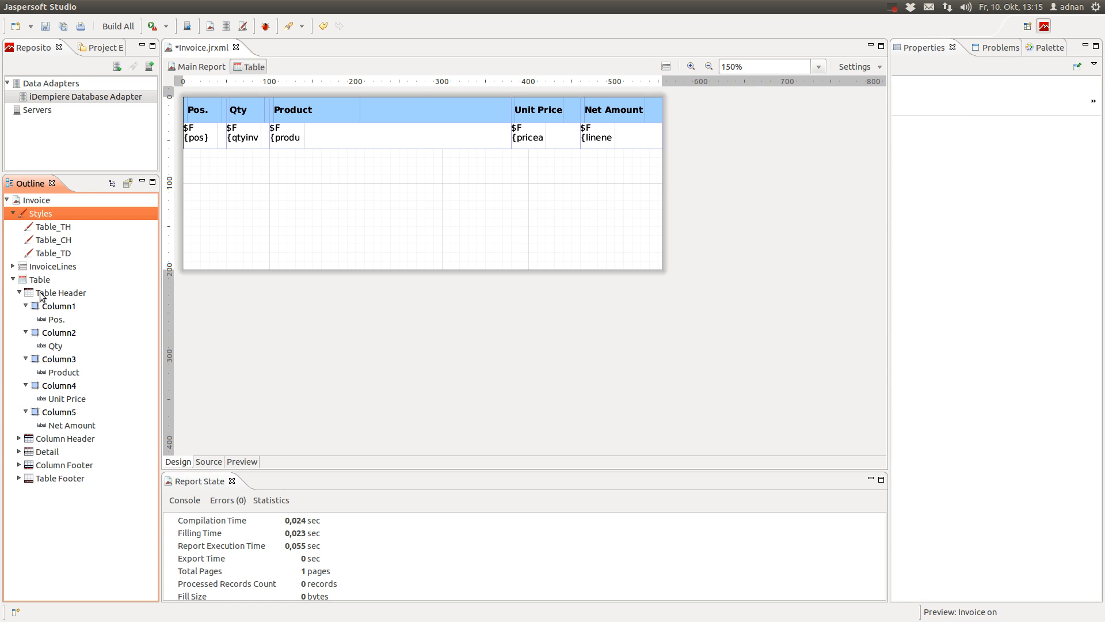
click(40, 281)
click(56, 306)
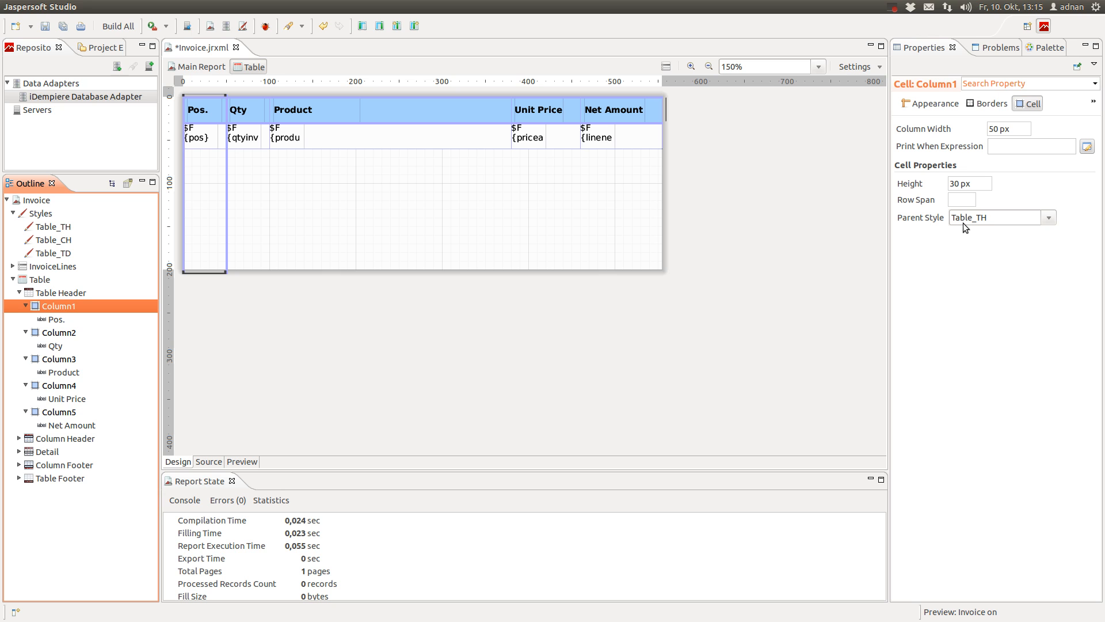
click(55, 227)
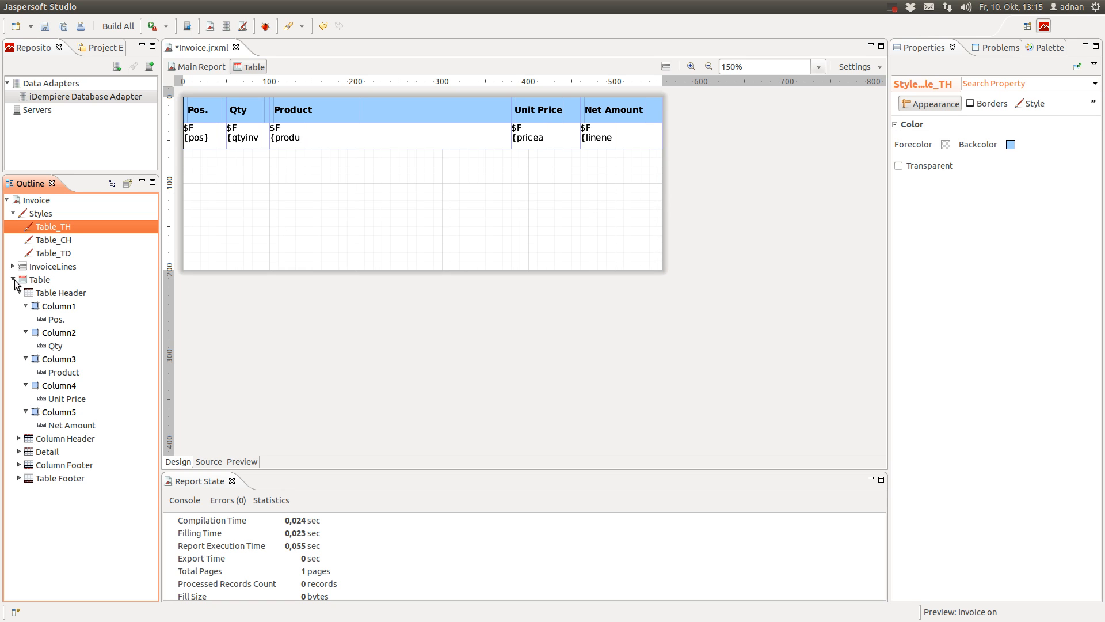
Offset the pos detail field slightly right and down in its cell and shorten it to 29 px
click(208, 135)
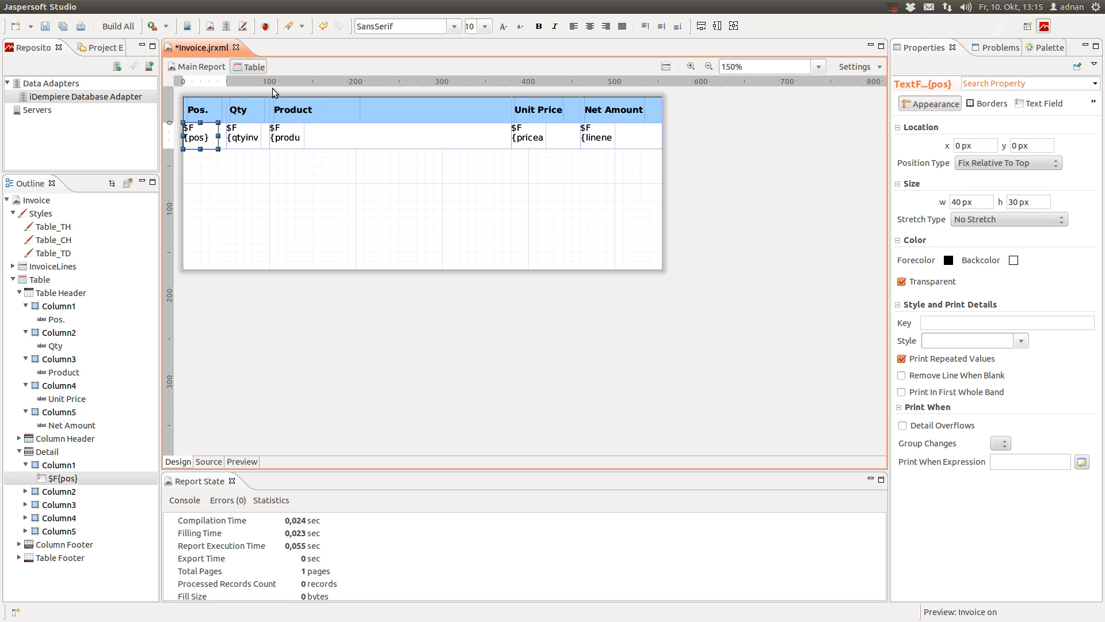
drag(205, 138, 221, 144)
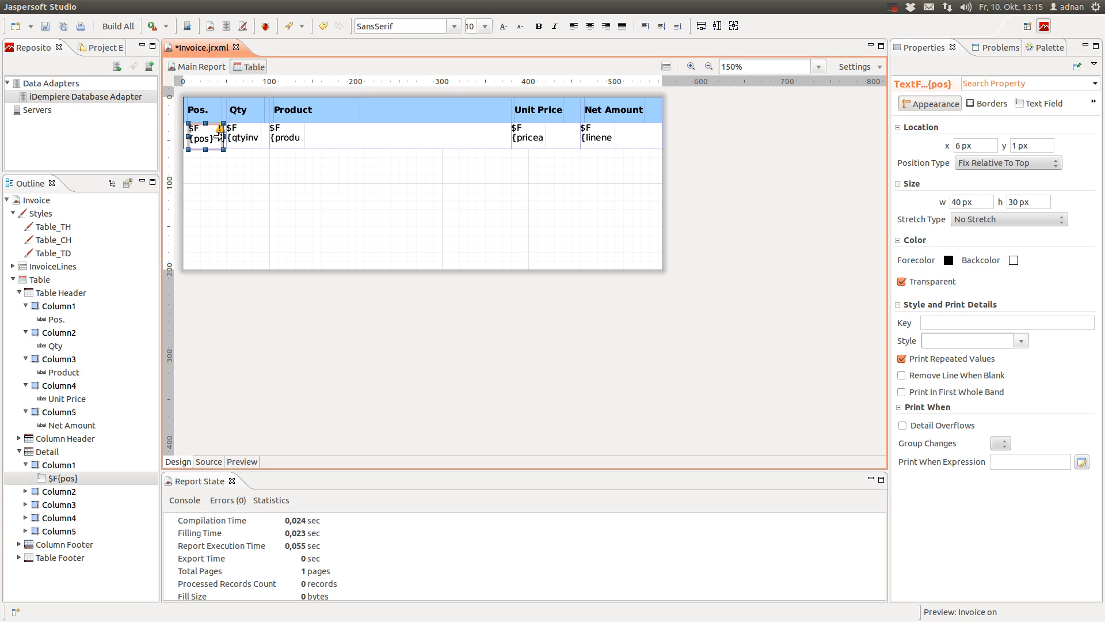
click(234, 139)
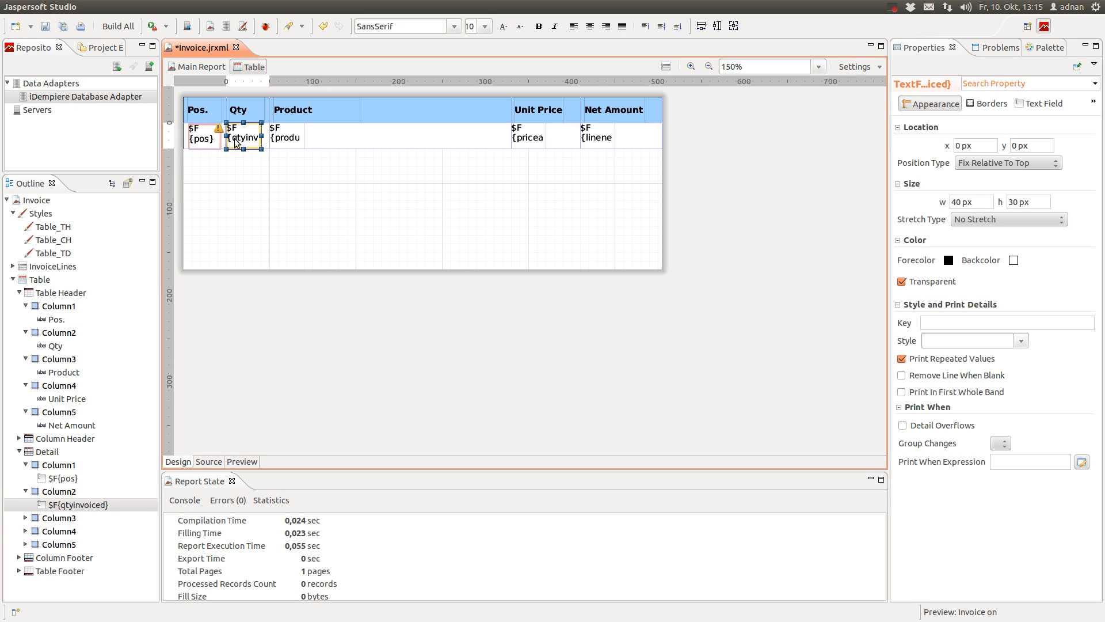
click(210, 138)
drag(201, 140, 209, 143)
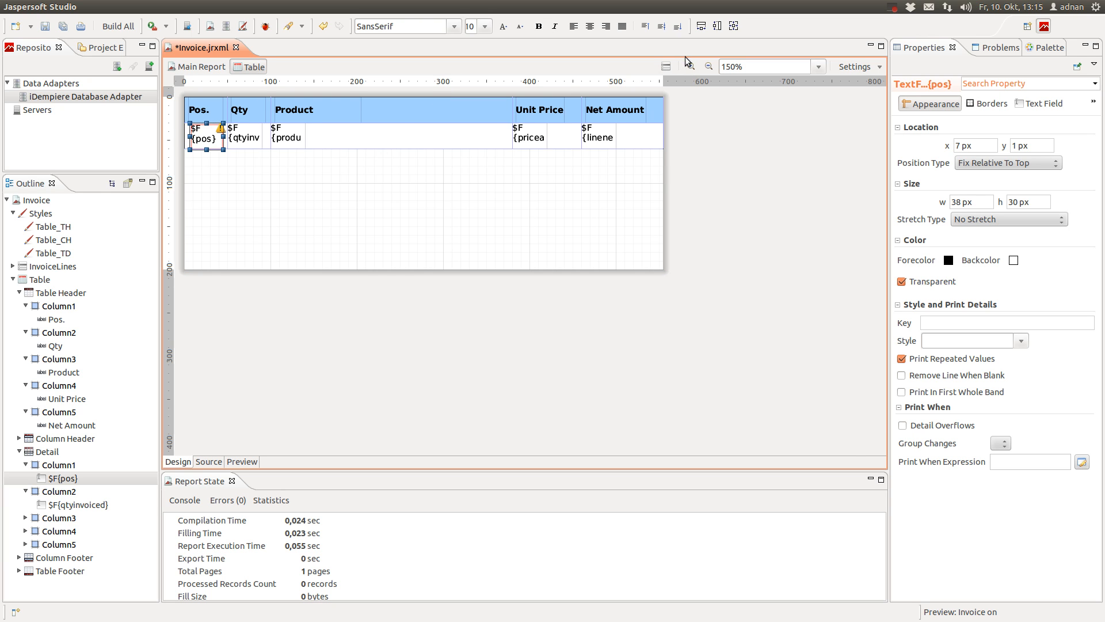
click(691, 66)
click(692, 66)
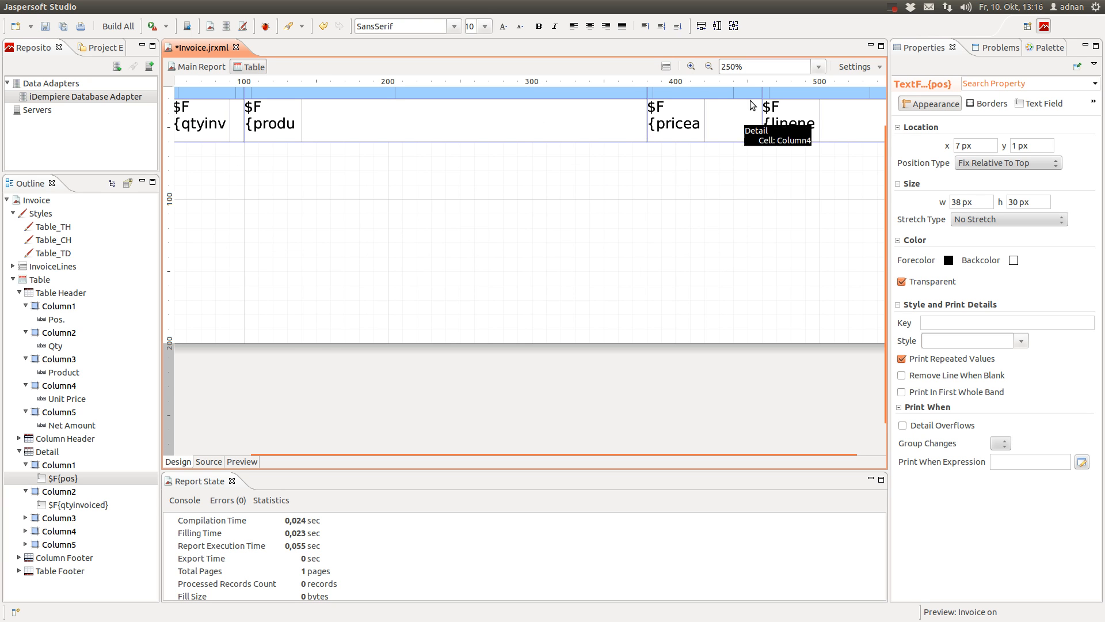
click(709, 66)
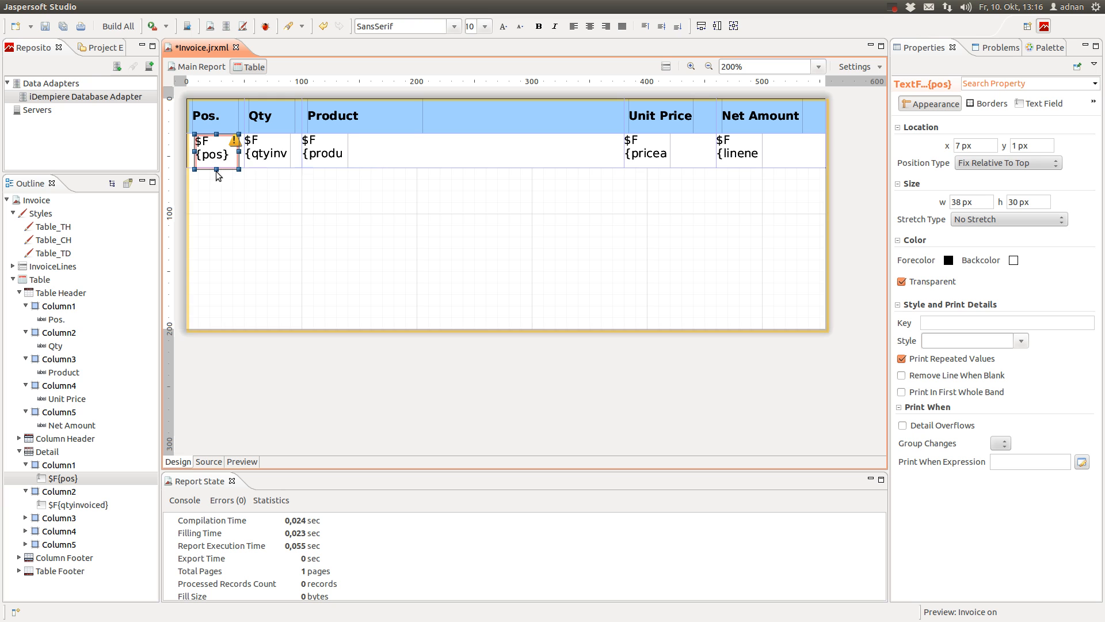
drag(217, 169, 218, 165)
click(231, 185)
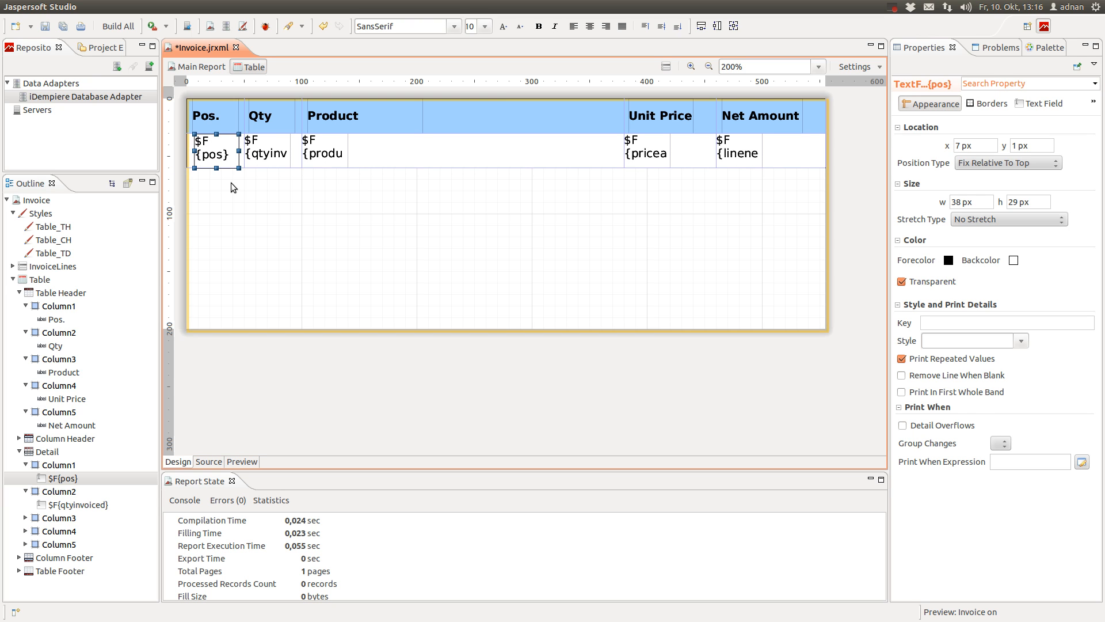
Shift the qtyinvoiced field right and widen the product, priceactual and linenetamt fields
click(271, 154)
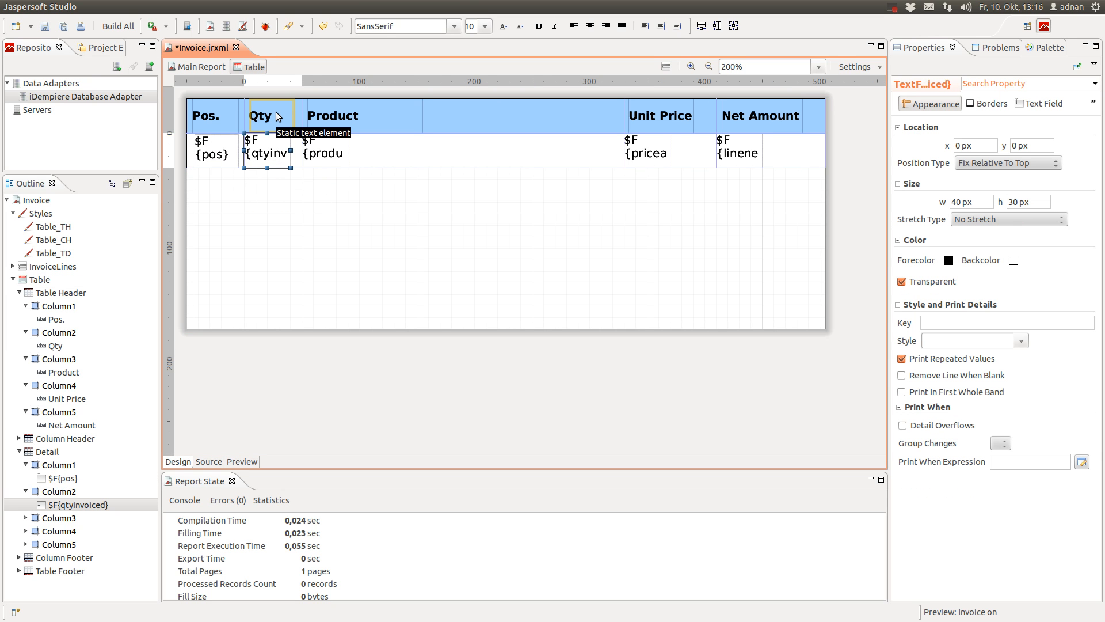
drag(262, 154, 275, 156)
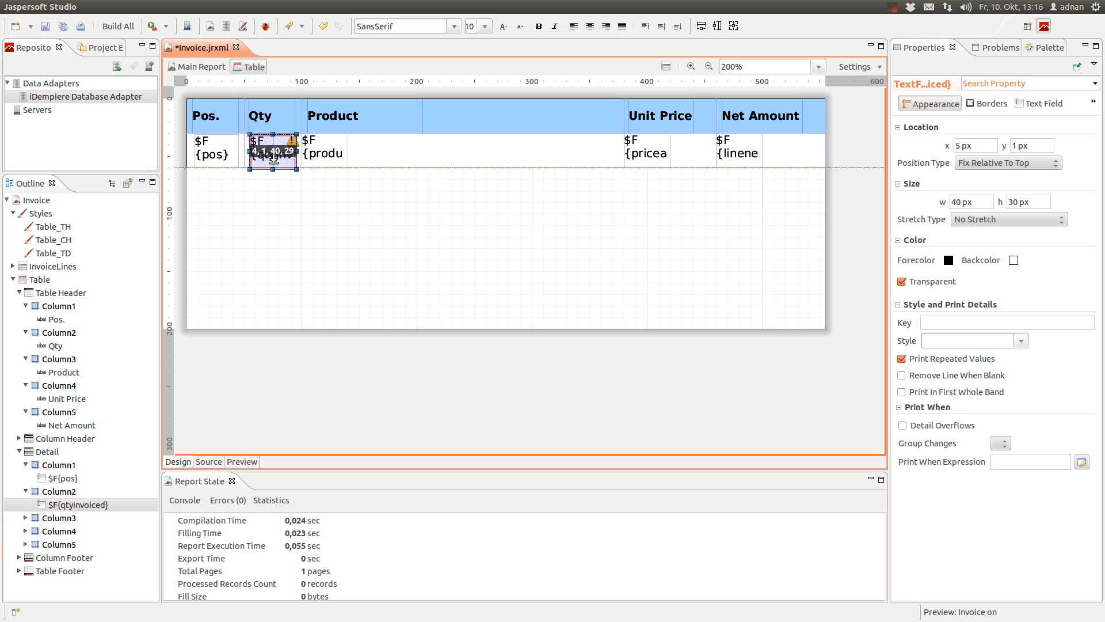
click(325, 158)
drag(326, 157, 803, 151)
click(747, 154)
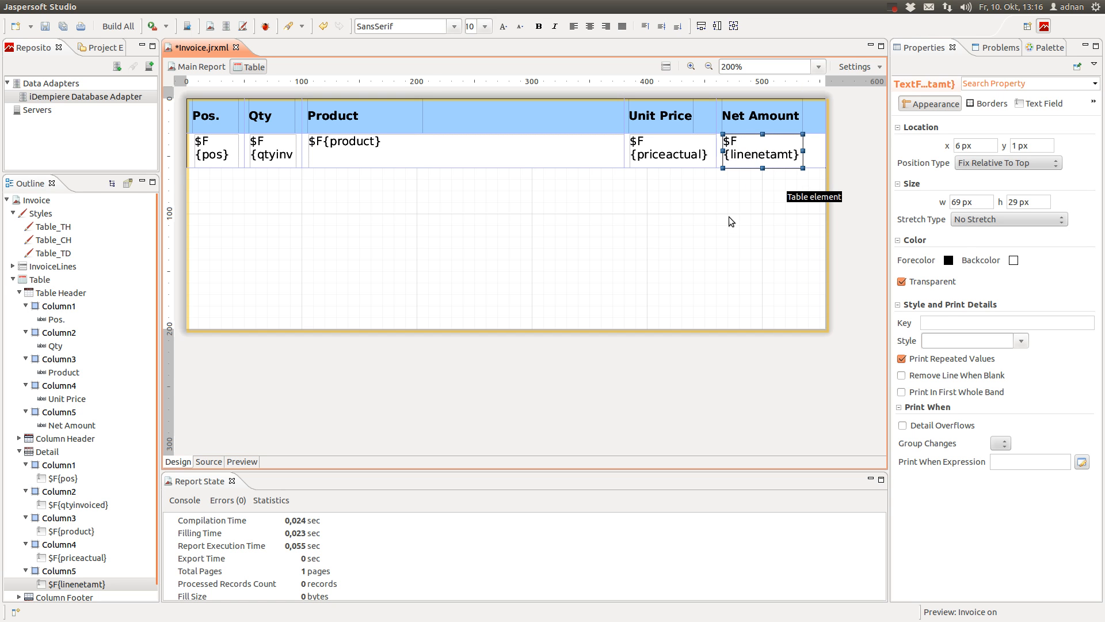
click(631, 217)
Review the pos and Qty field expressions, leaving them unchanged
double_click(203, 151)
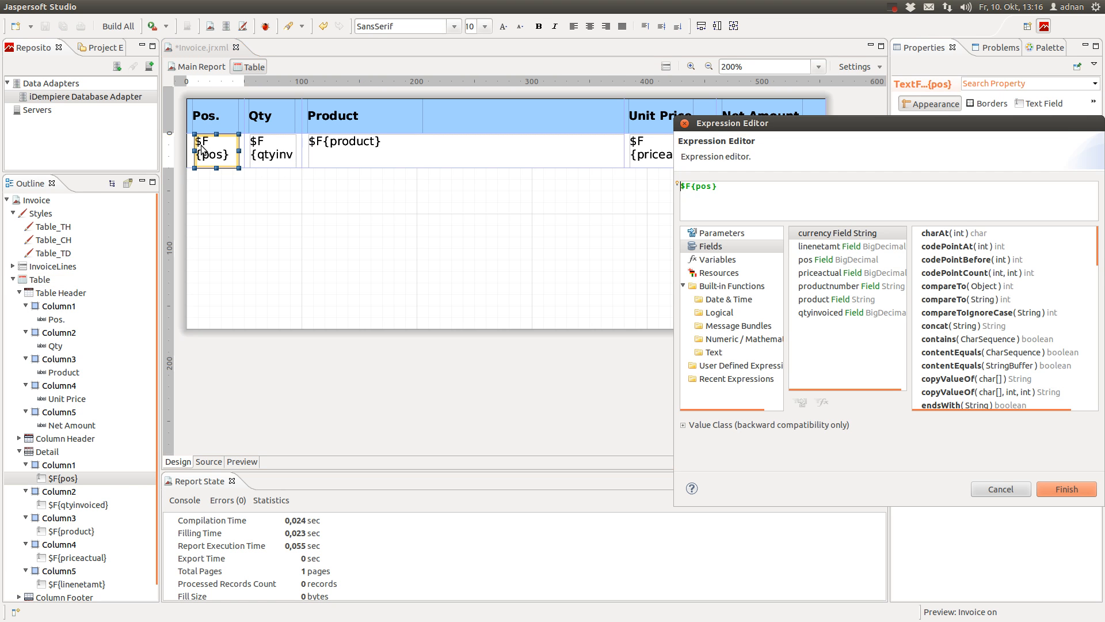
drag(753, 122, 485, 93)
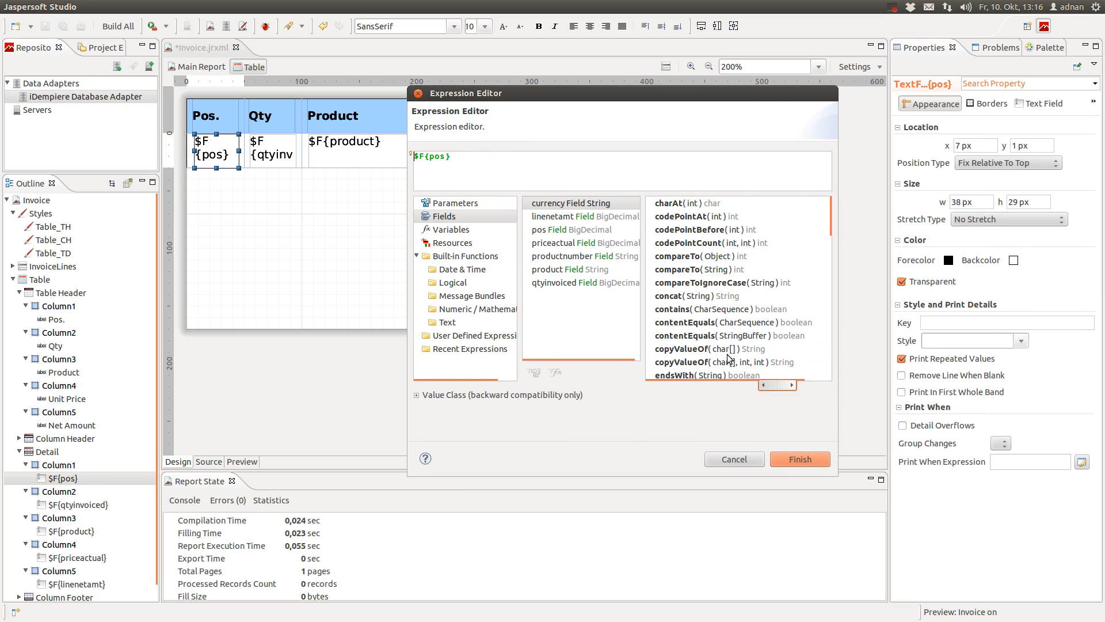
click(786, 459)
click(260, 161)
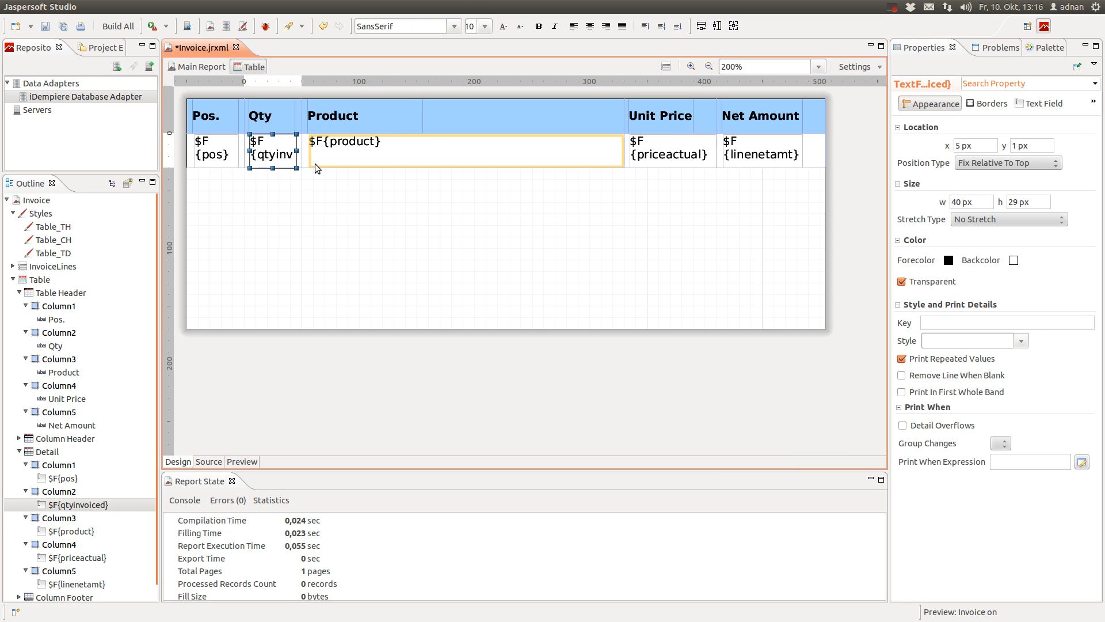
double_click(282, 155)
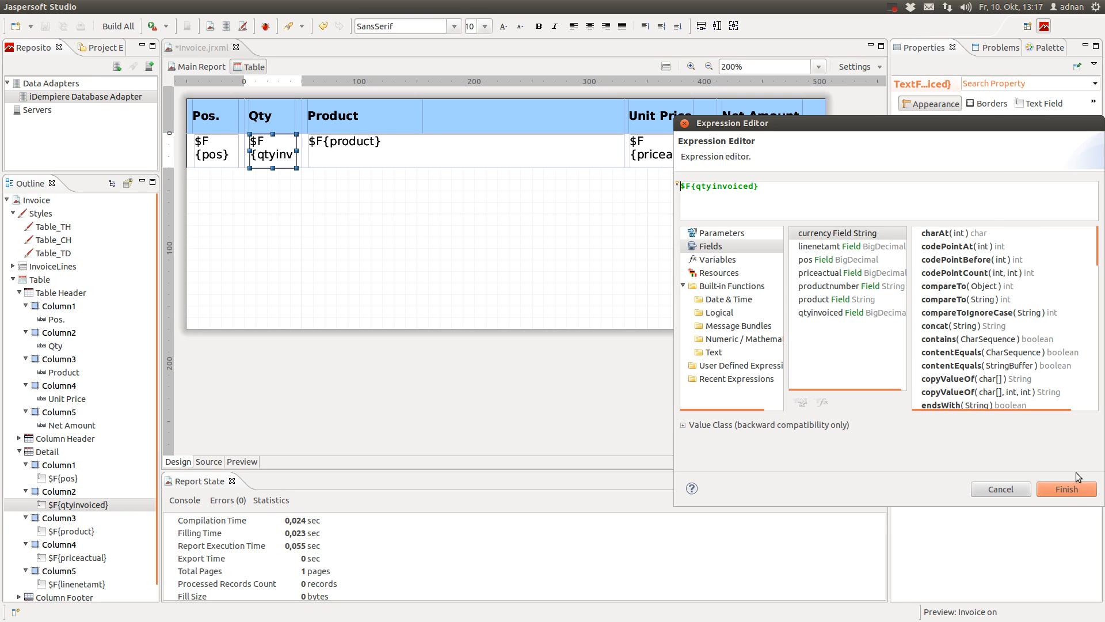
click(1074, 489)
Change the Product field expression to $F{product} + " - ProdNo. " + $F{productnumber}
double_click(373, 161)
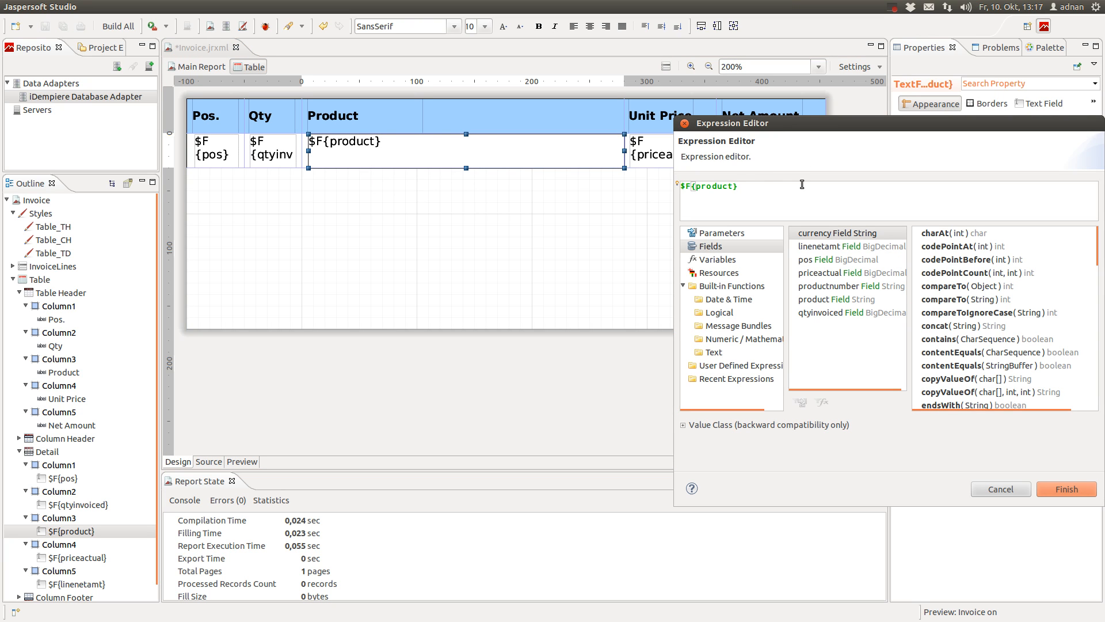
text(+ " - ProdNo. " +)
double_click(830, 287)
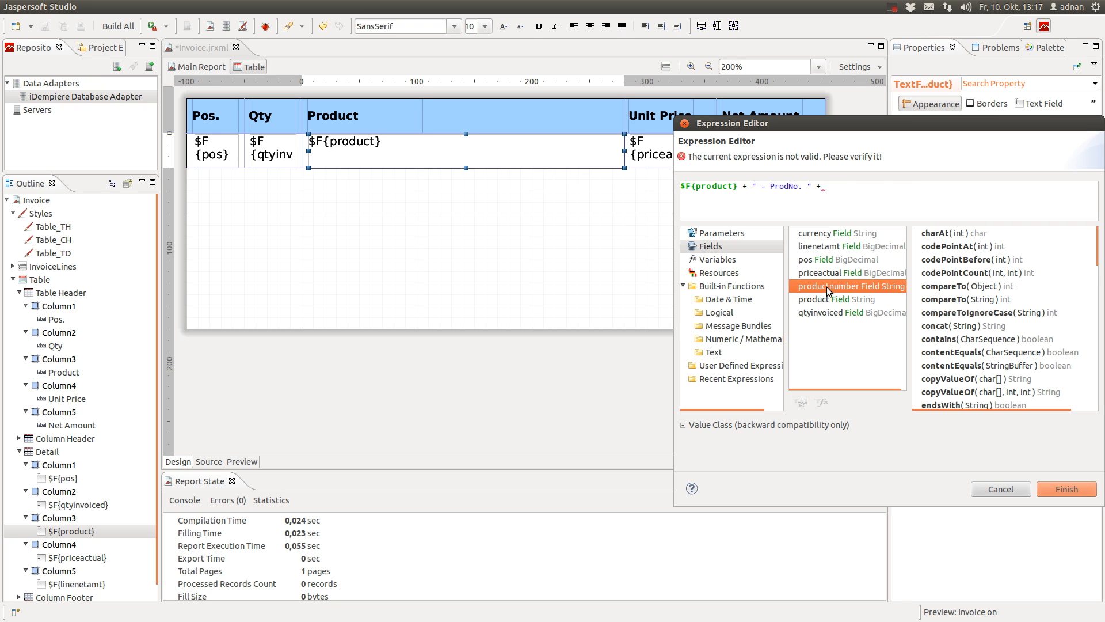
click(1044, 489)
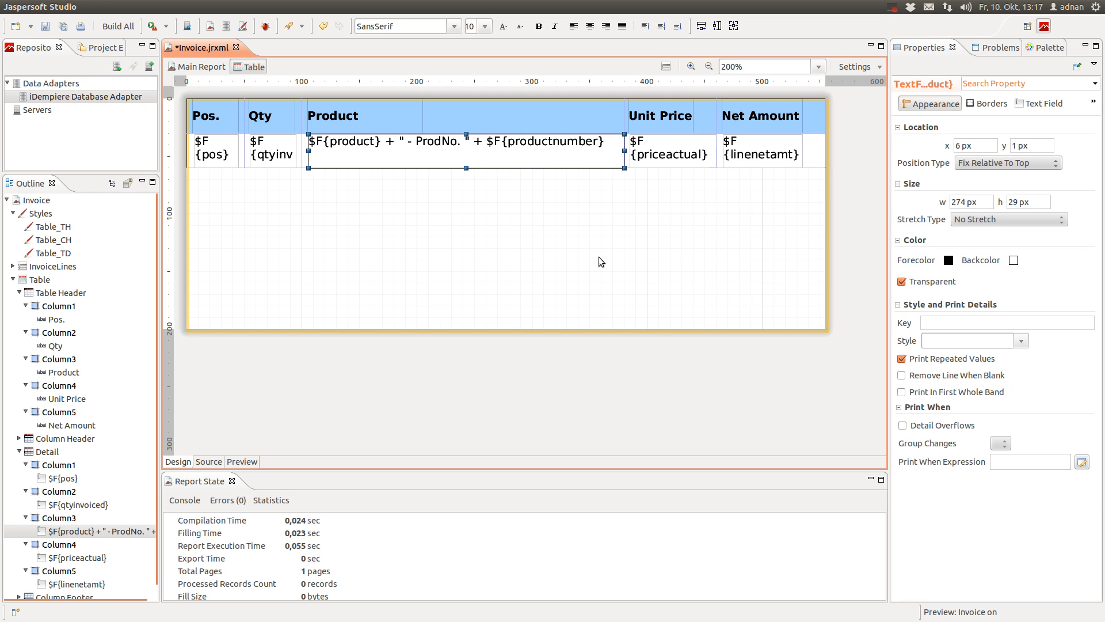
click(693, 156)
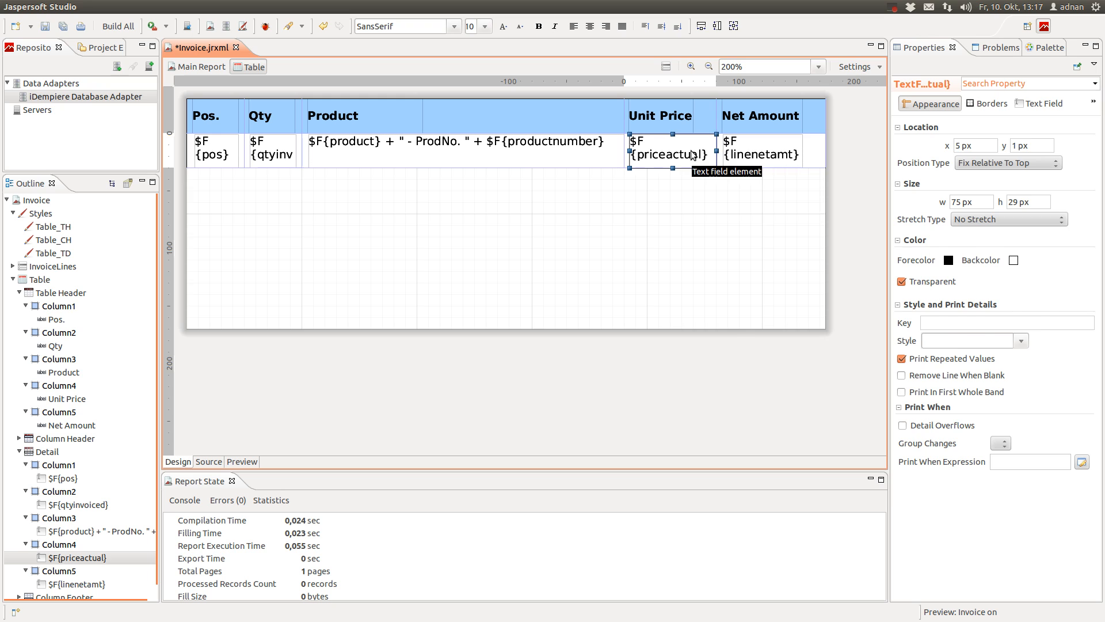
Prefix the Unit Price expression with $F{currency} + " " + before $F{priceactual}
double_click(693, 156)
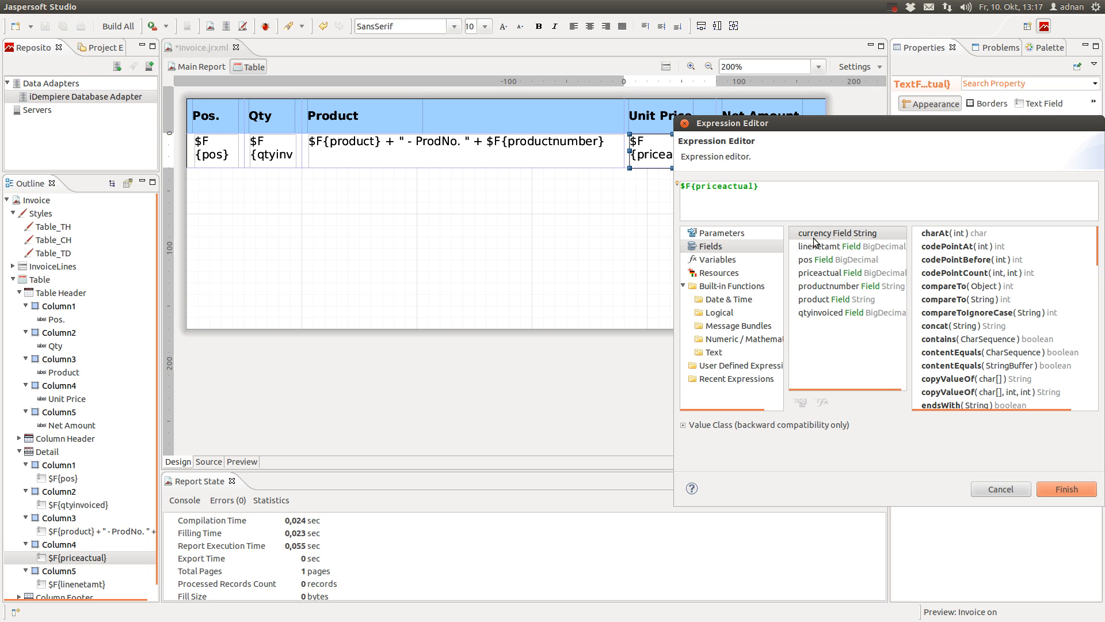
double_click(840, 233)
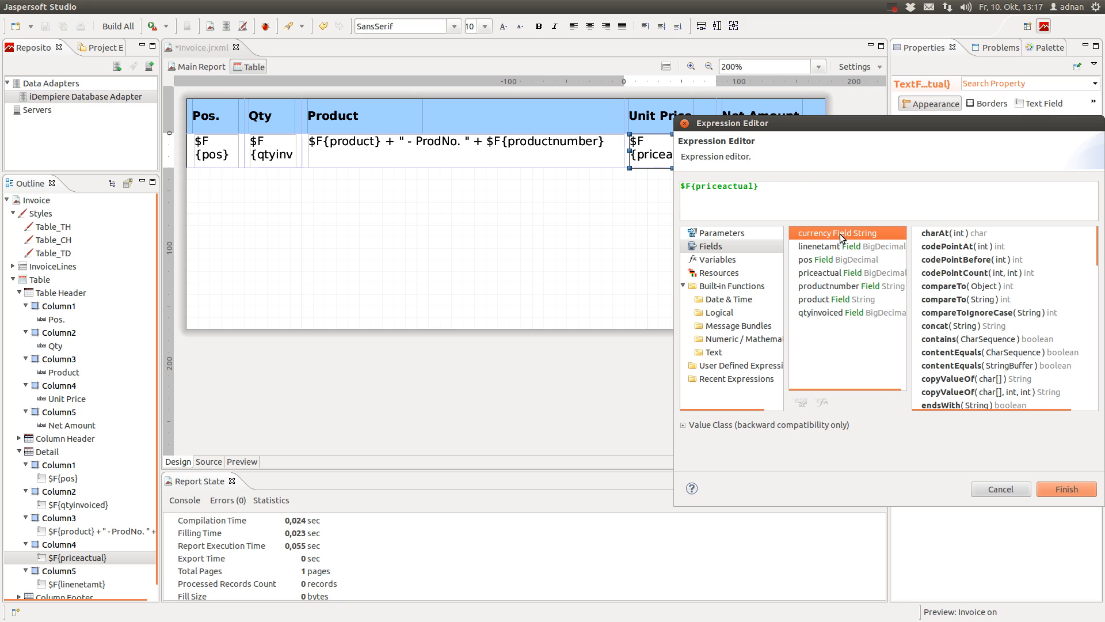
text(+)
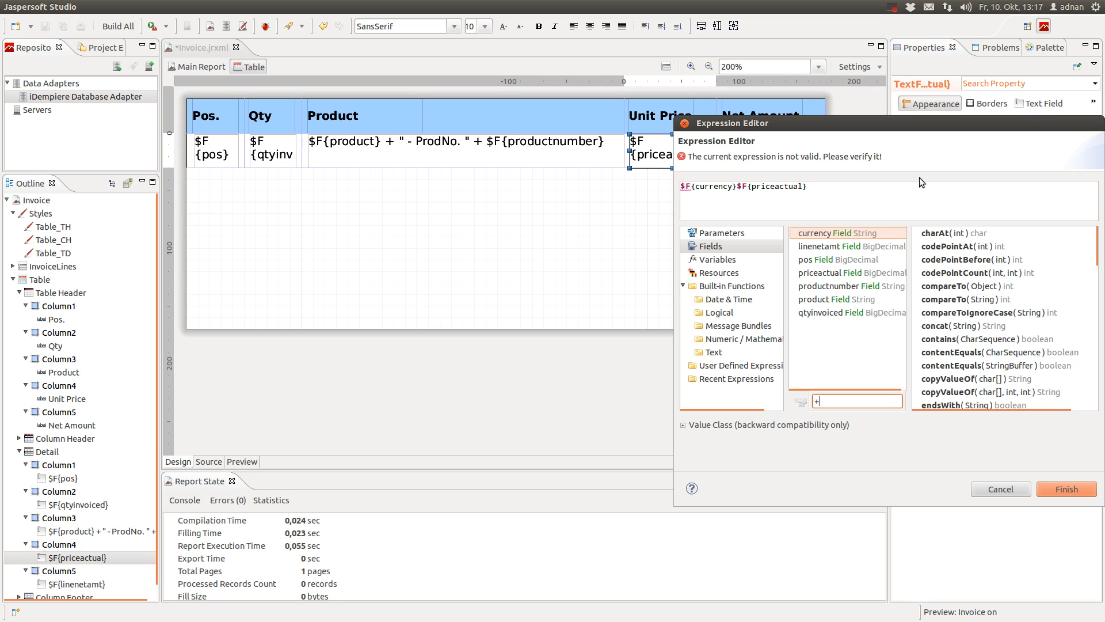
click(737, 186)
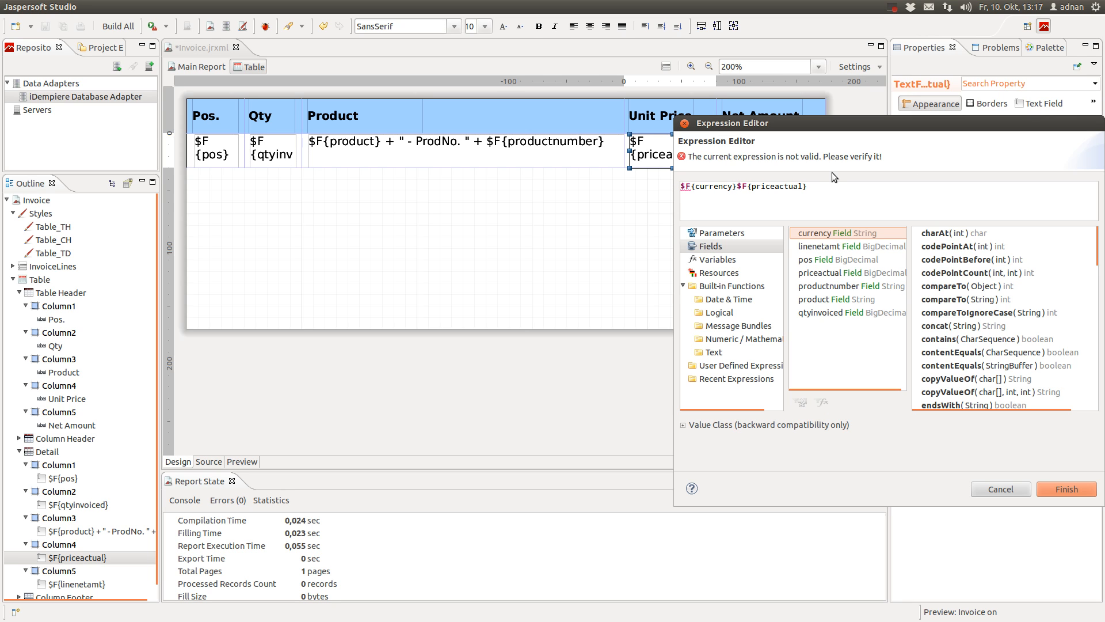
click(750, 187)
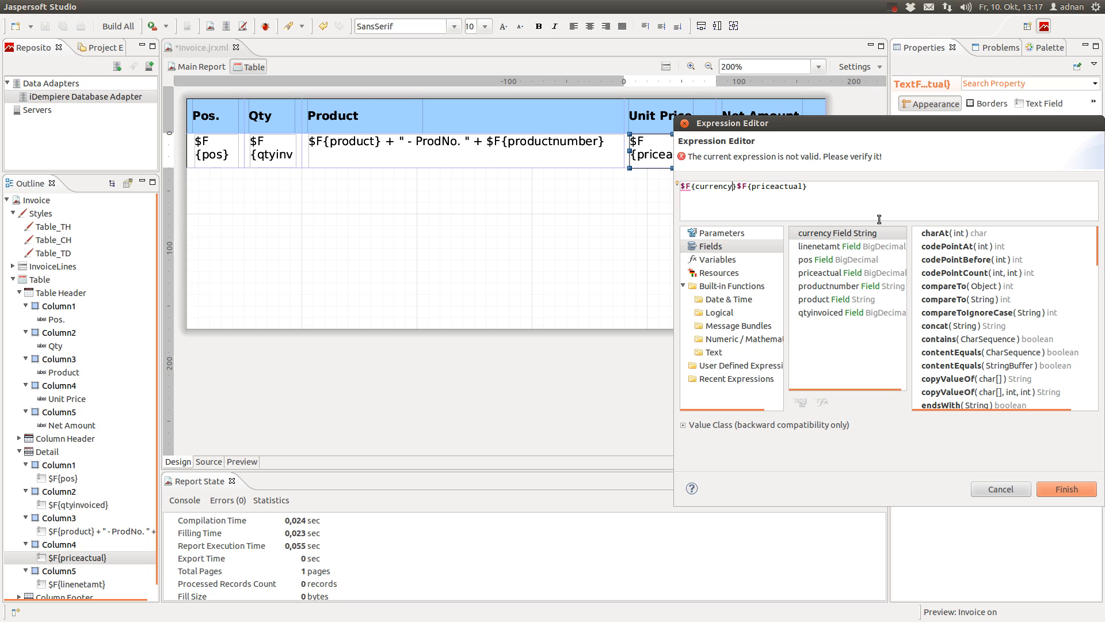
text(+ " " +)
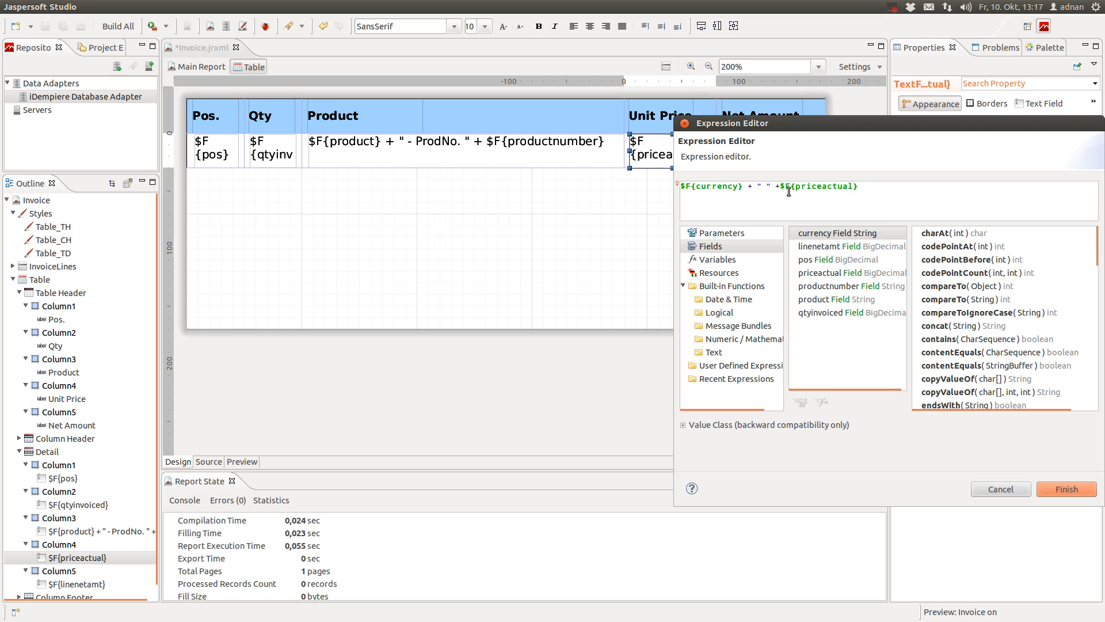
drag(781, 188, 712, 174)
key(ctrl+c)
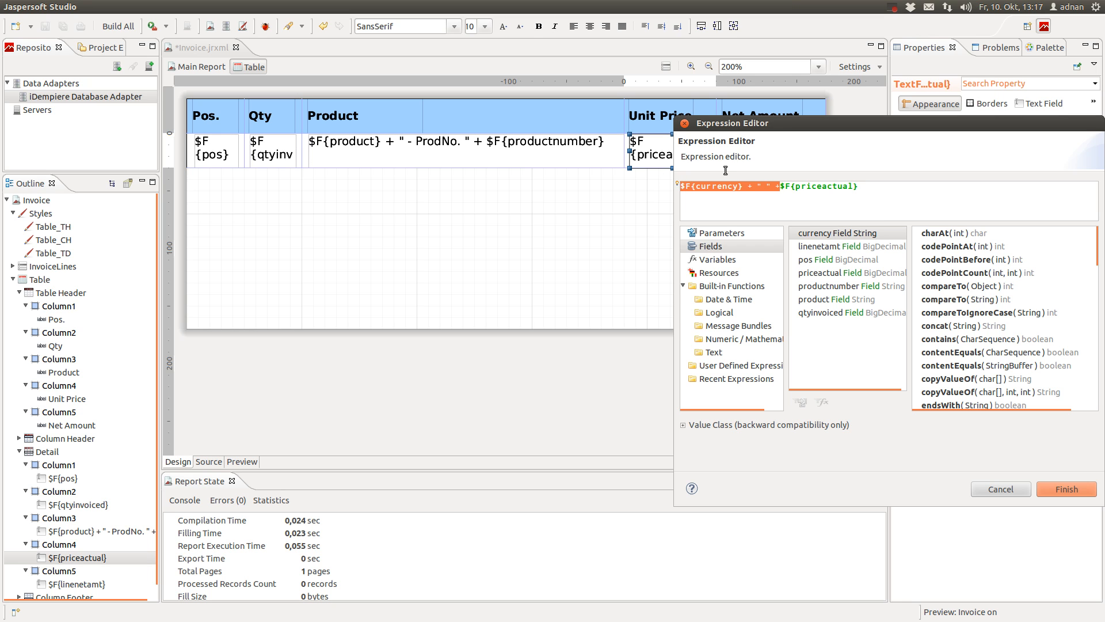
click(1060, 489)
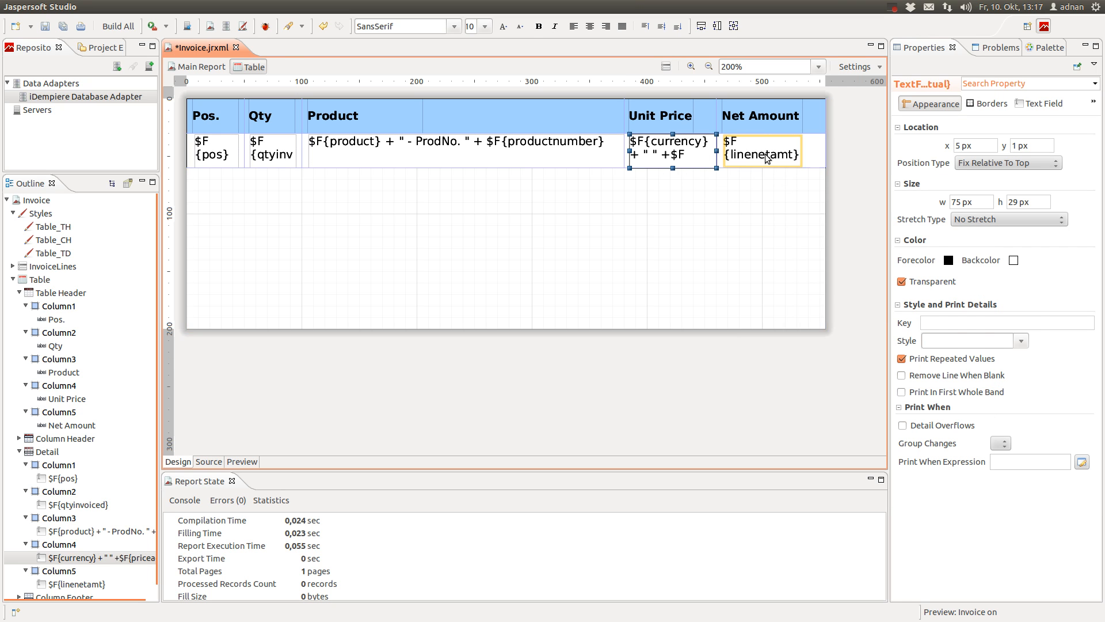
Add the same currency prefix to the Net Amount expression and save Invoice.jrxml
double_click(767, 159)
key(ctrl+v)
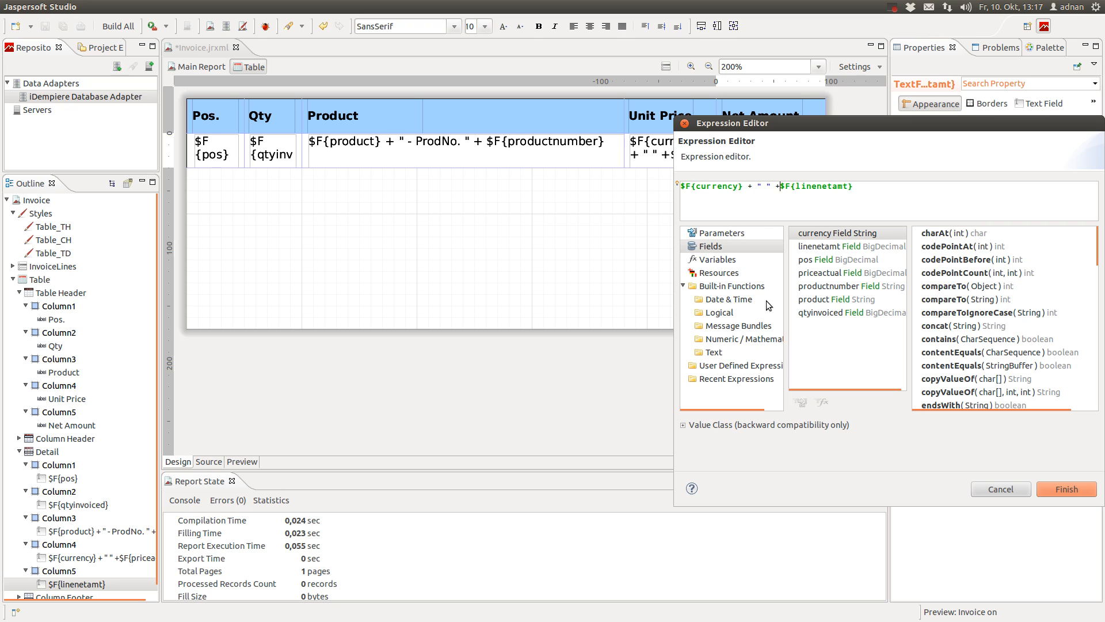
click(1056, 489)
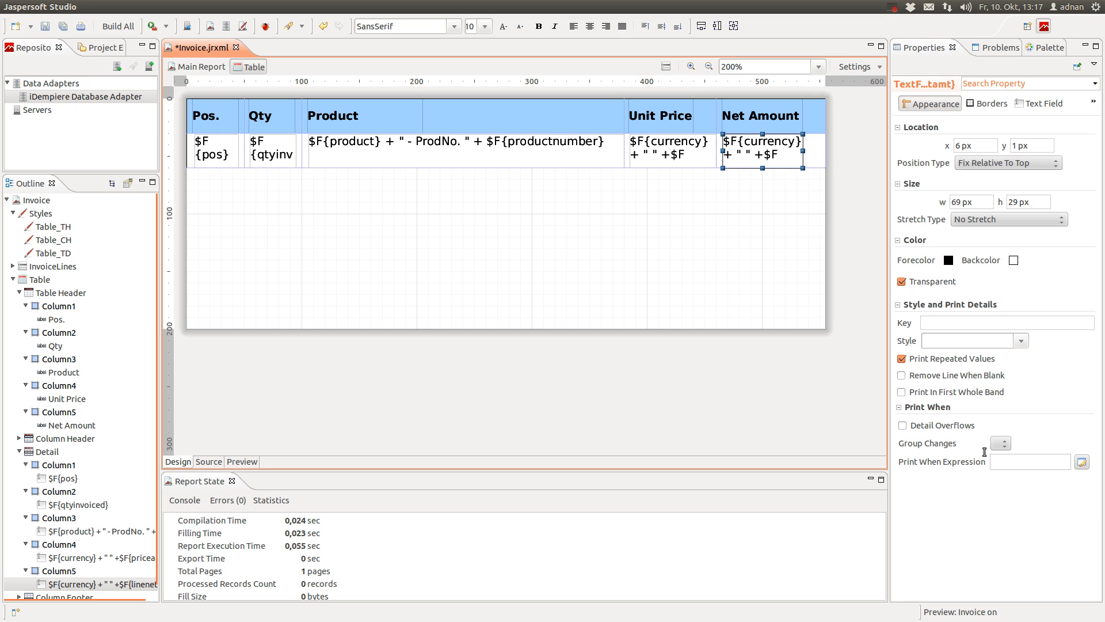
click(61, 28)
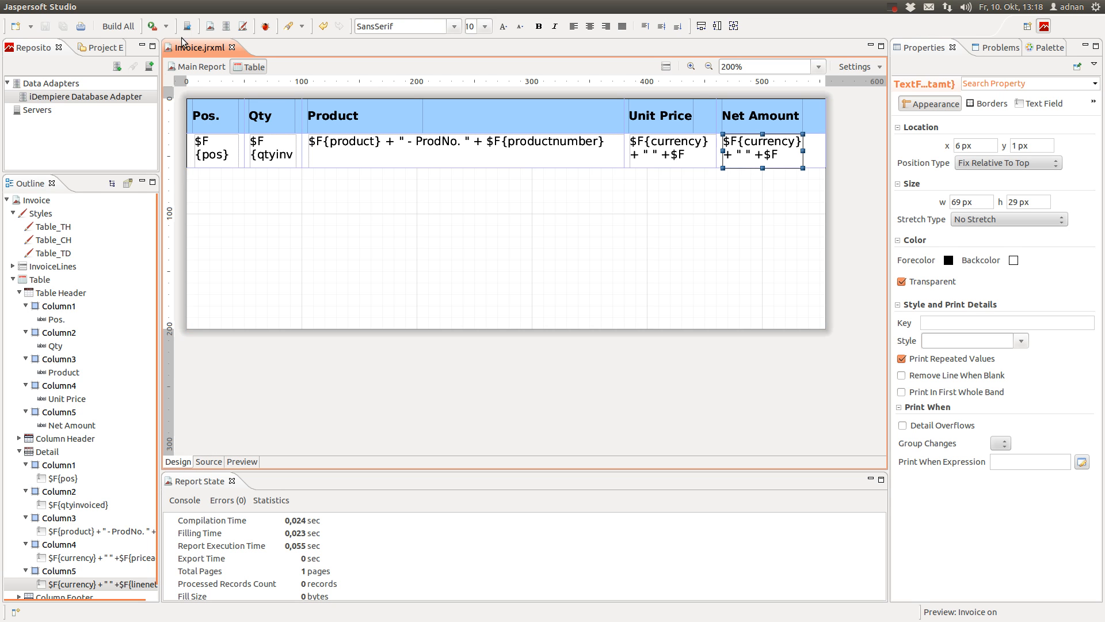
Run the main report preview with RECORD_ID 103 and scroll through the rendered invoice 200002
click(199, 67)
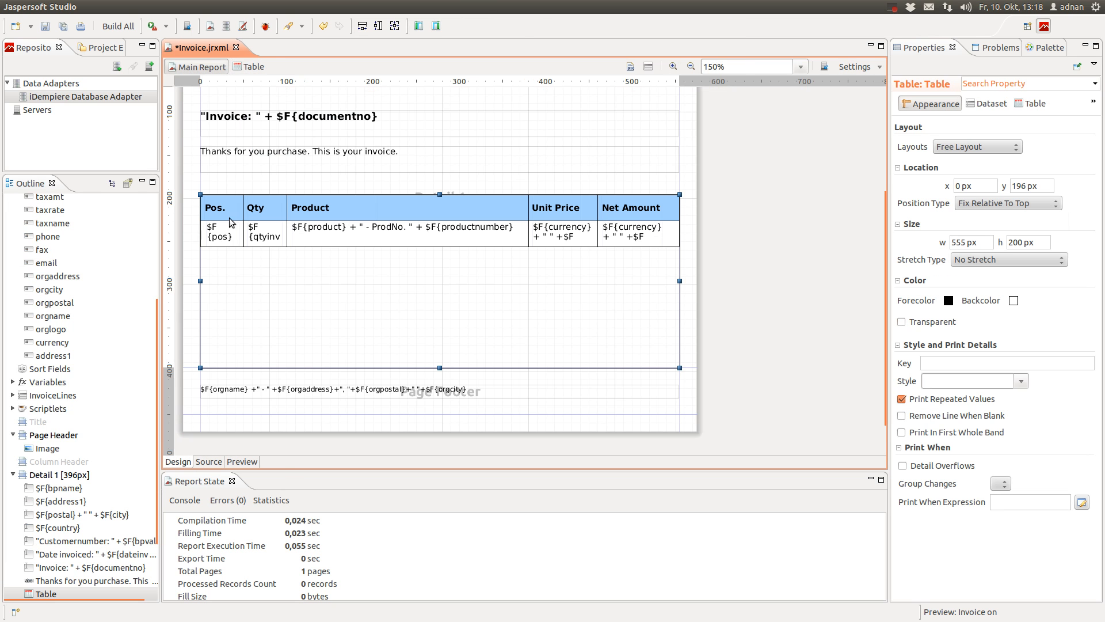
click(242, 462)
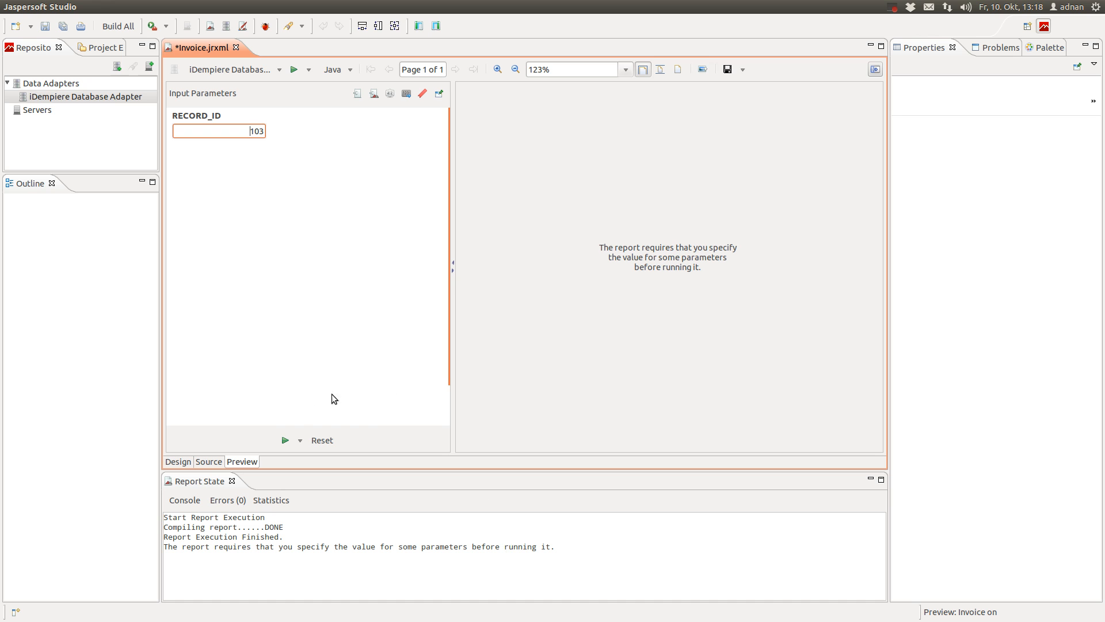
click(284, 441)
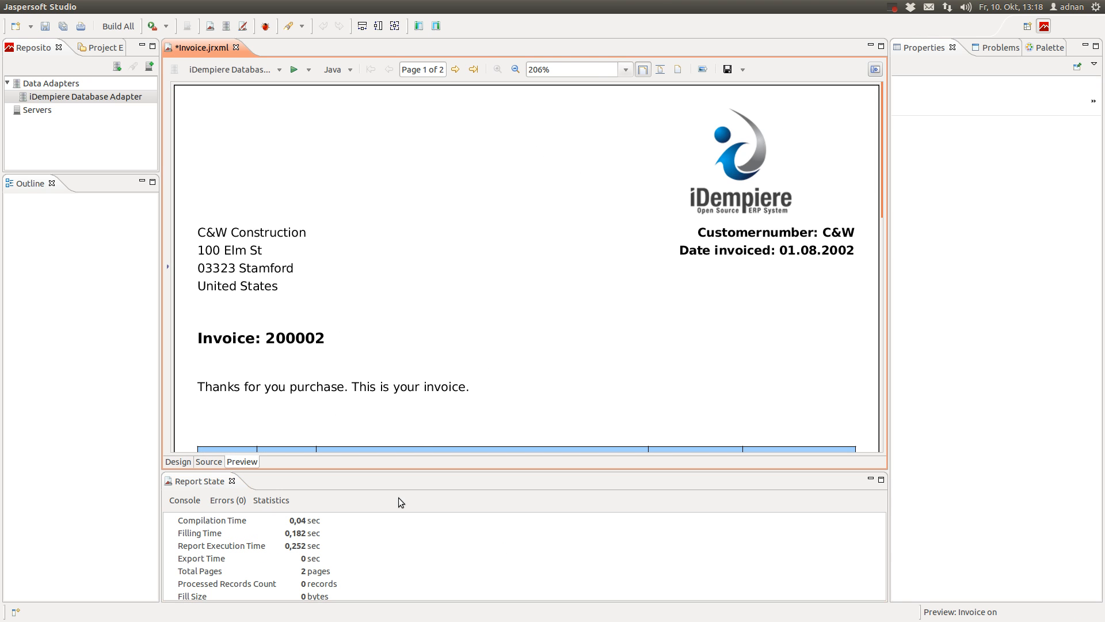
scroll(446, 373, down, 4)
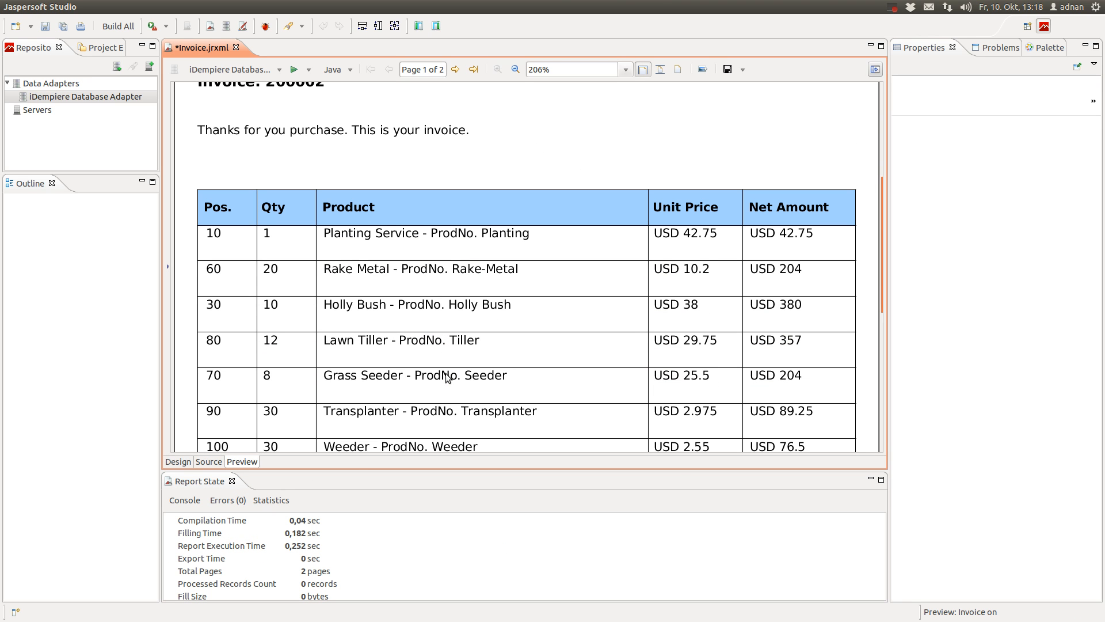
scroll(445, 373, down, 8)
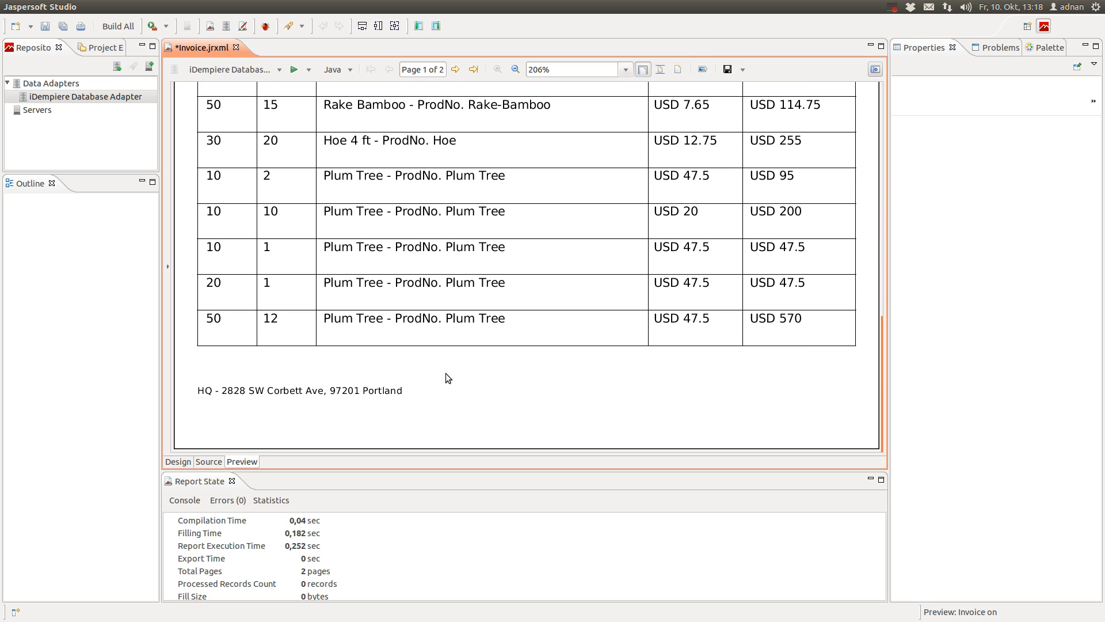
scroll(446, 373, up, 3)
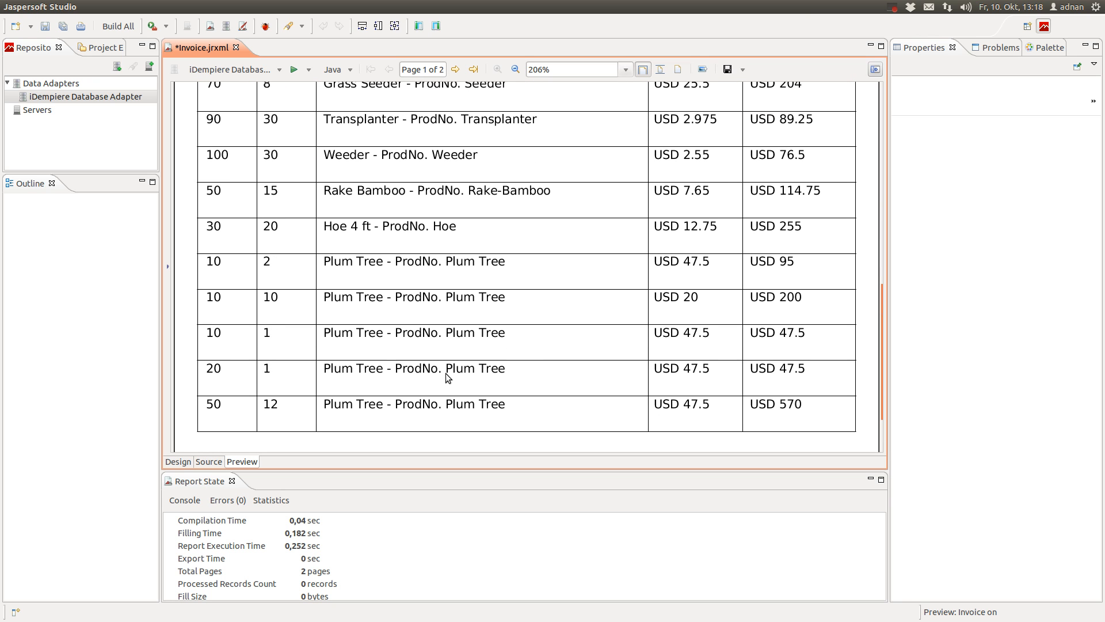
scroll(445, 373, up, 12)
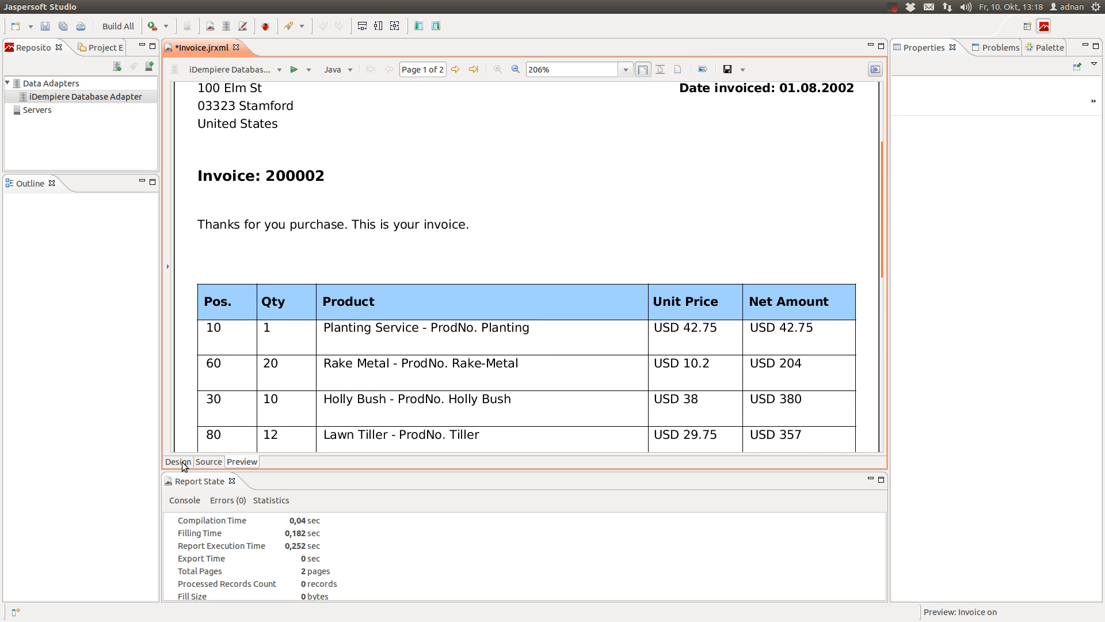
Save the report and return to the invoice-lines table's design view
click(45, 26)
click(179, 462)
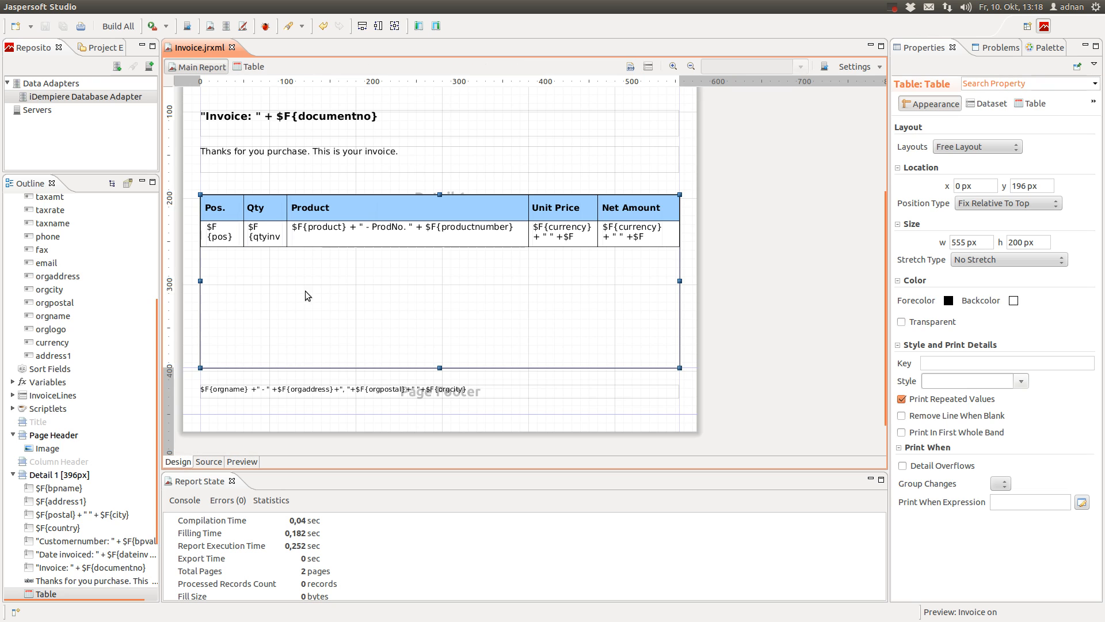
click(246, 72)
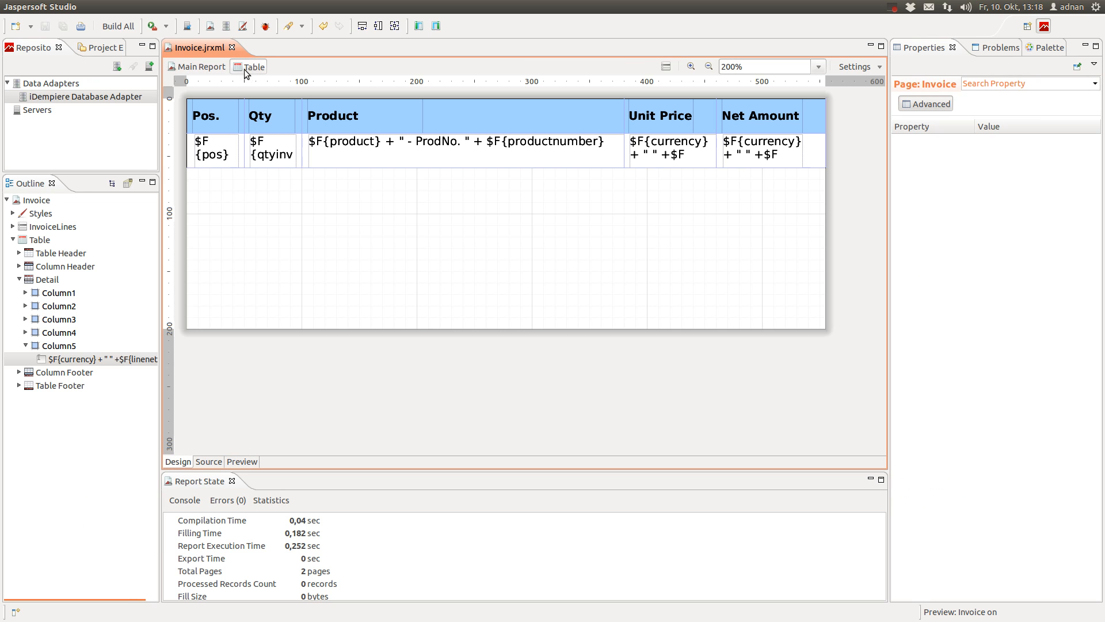
Start a 'where i.c_invoice_id =' line in the InvoiceLines query, then discard it and save
click(53, 226)
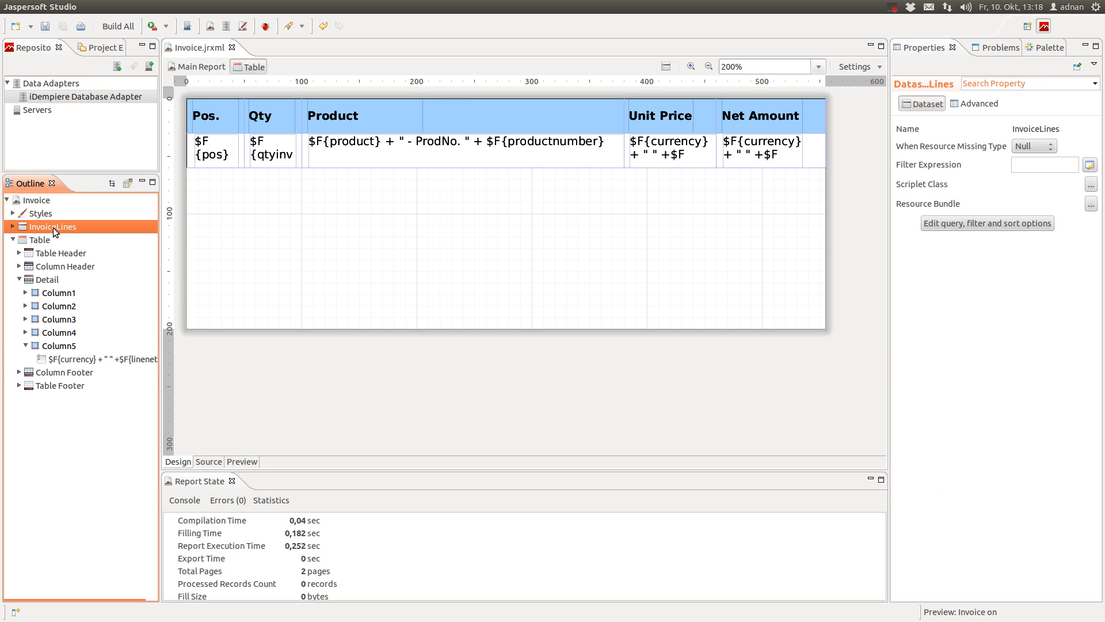
right_click(53, 227)
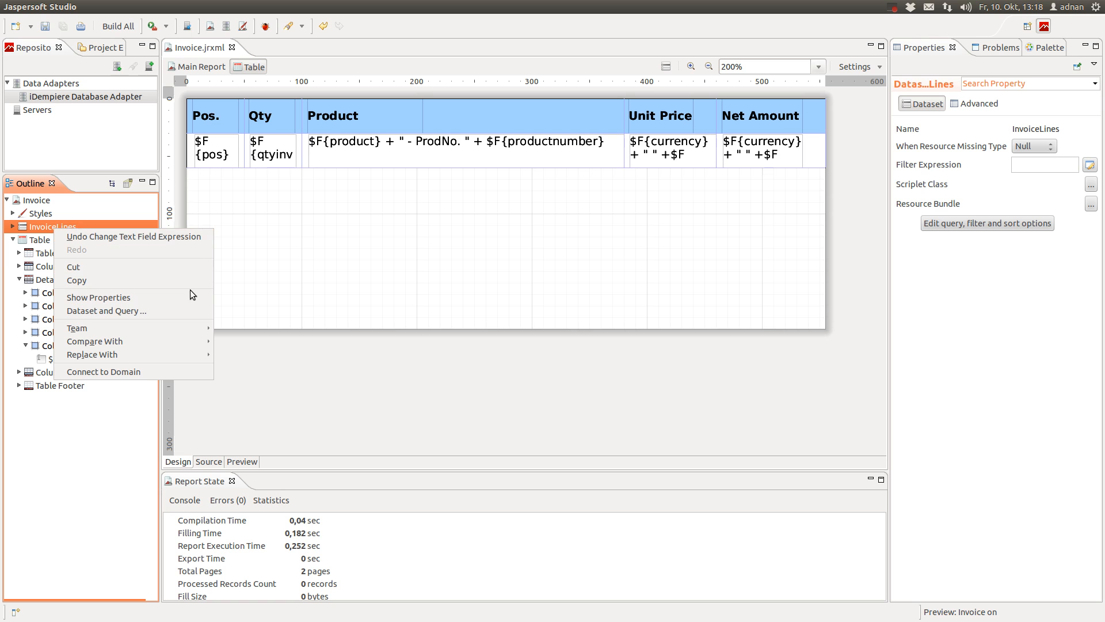
click(185, 310)
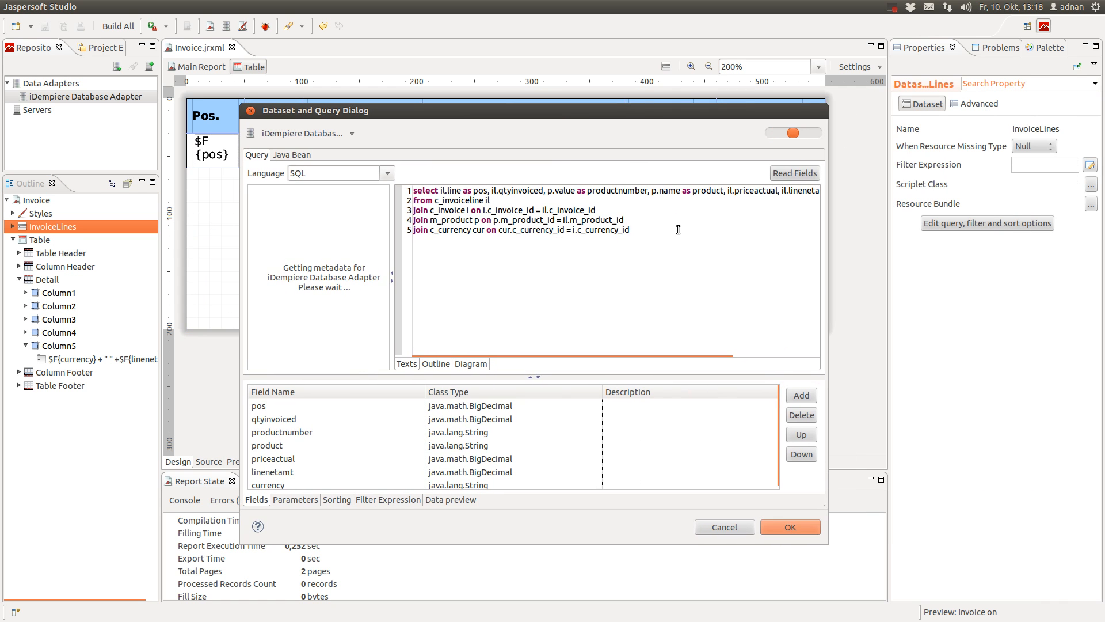
key(Return)
text(where i.c_invoice_)
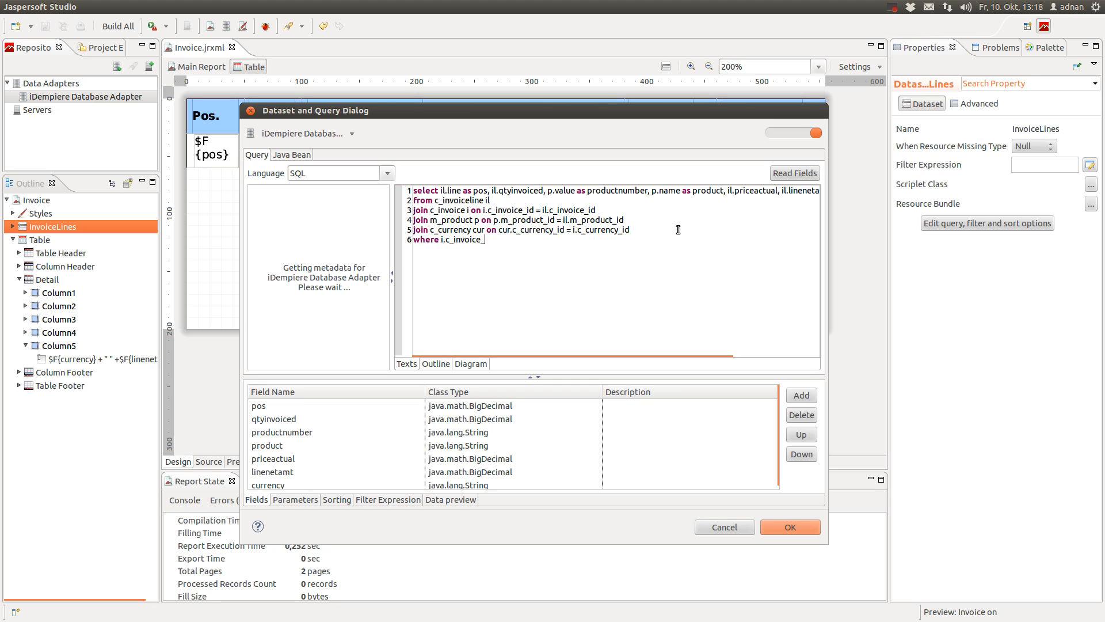
text(id =)
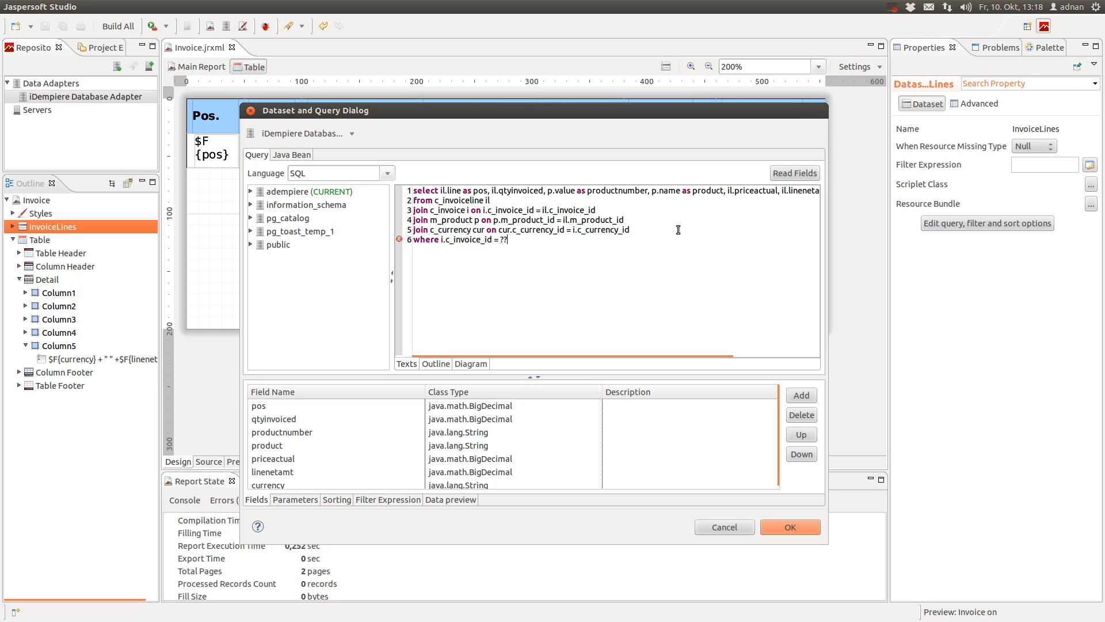
key(BackSpace)
key(BackSpace)
key(BackSpace)
key(BackSpace)
key(BackSpace)
key(BackSpace)
key(BackSpace)
key(BackSpace)
key(BackSpace)
key(BackSpace)
key(BackSpace)
key(BackSpace)
key(BackSpace)
key(BackSpace)
key(BackSpace)
key(BackSpace)
key(BackSpace)
key(BackSpace)
key(BackSpace)
key(BackSpace)
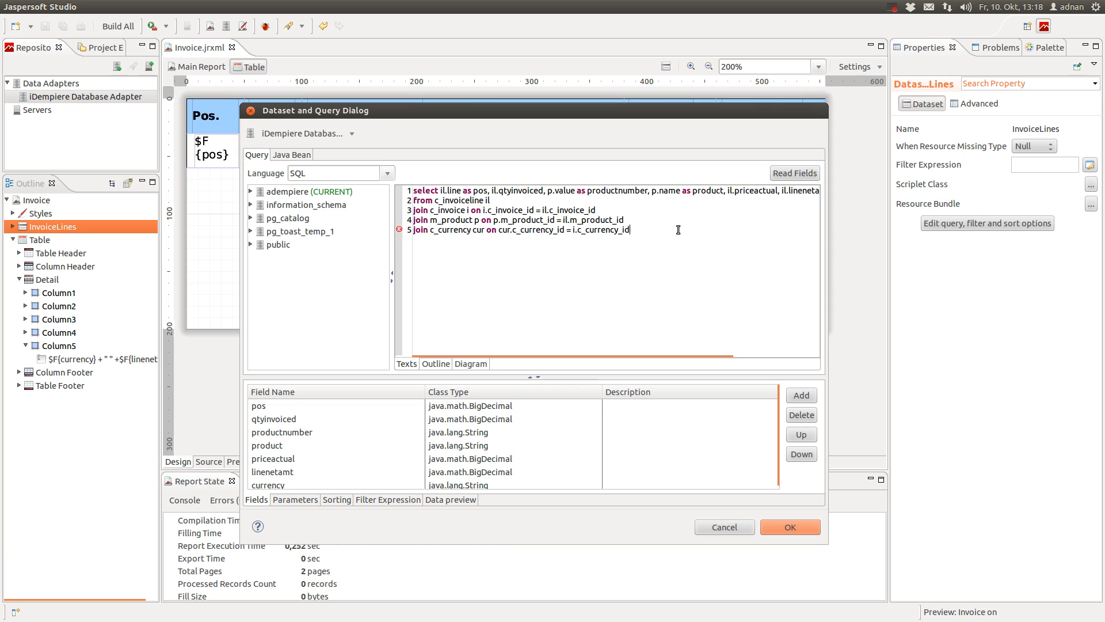
click(727, 527)
click(49, 31)
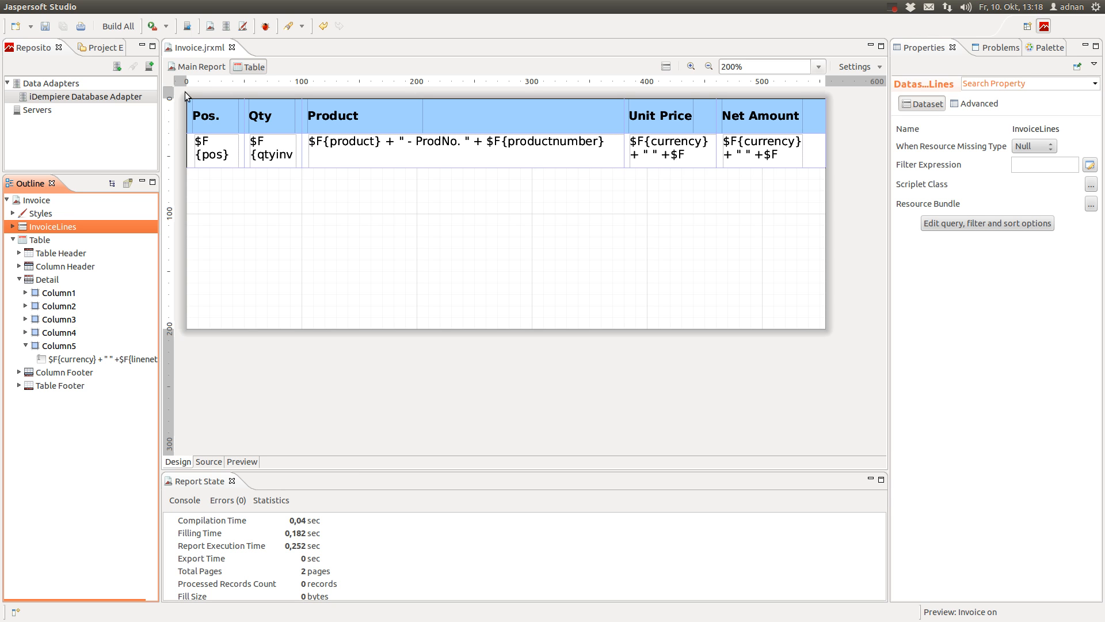
On Main Report, collapse Fields, Detail 1, Page Header and Page Footer in the Outline, then select InvoiceLines
click(187, 67)
scroll(103, 322, down, 3)
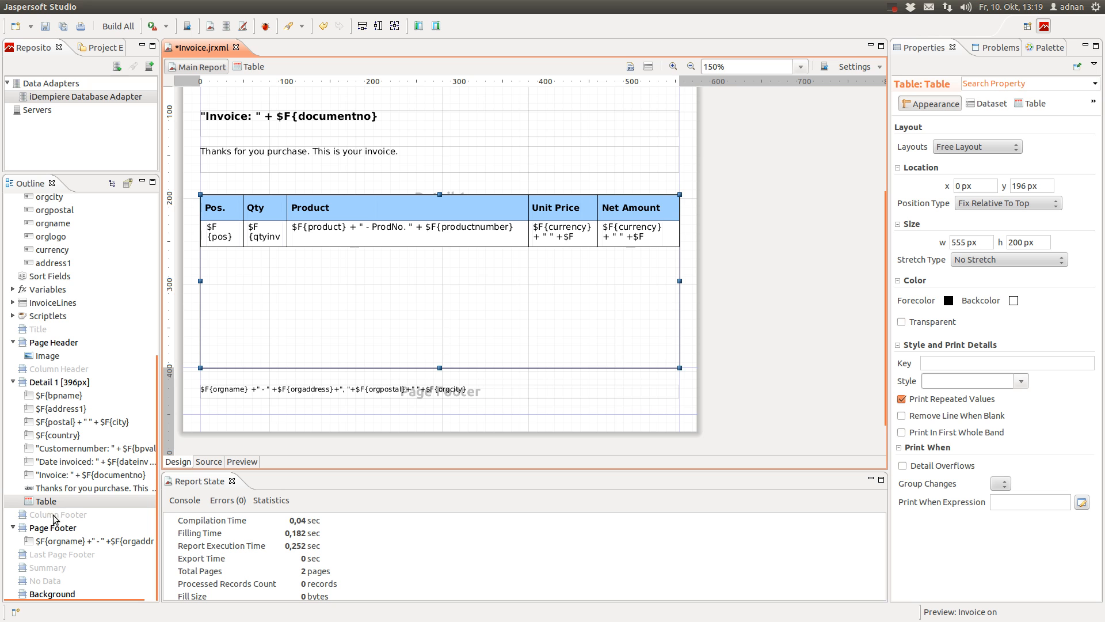
click(43, 506)
scroll(43, 506, up, 7)
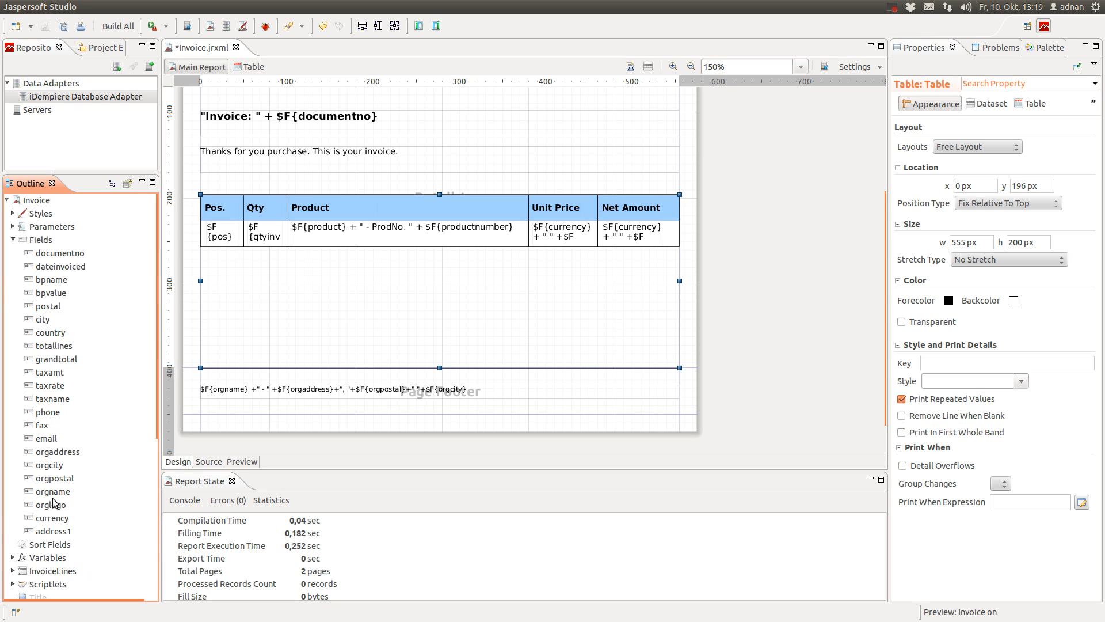
click(12, 240)
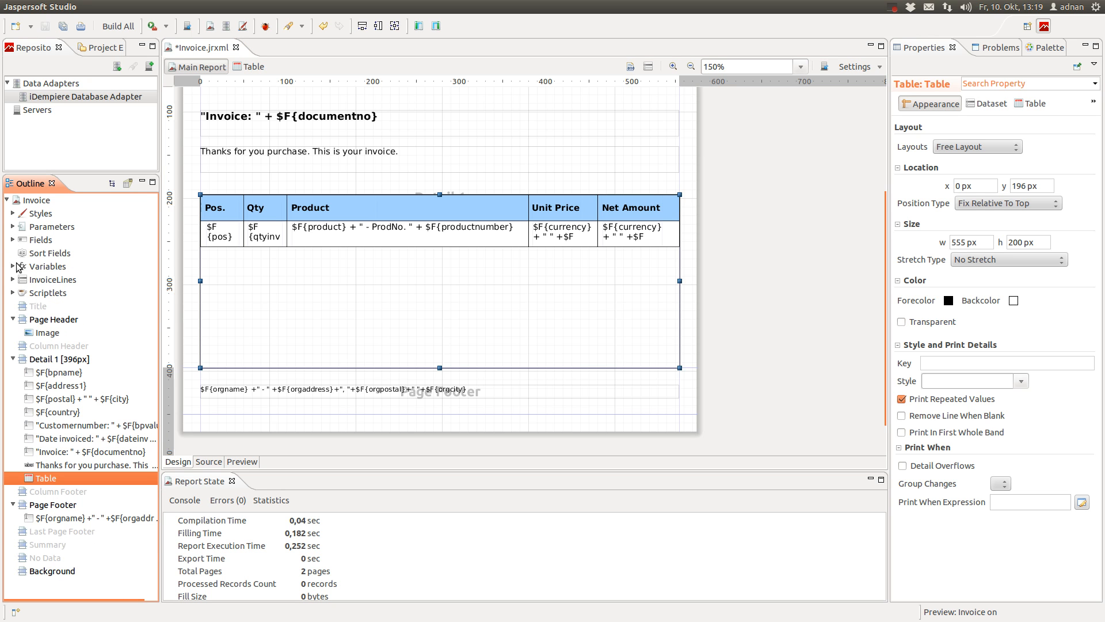
click(13, 359)
click(12, 319)
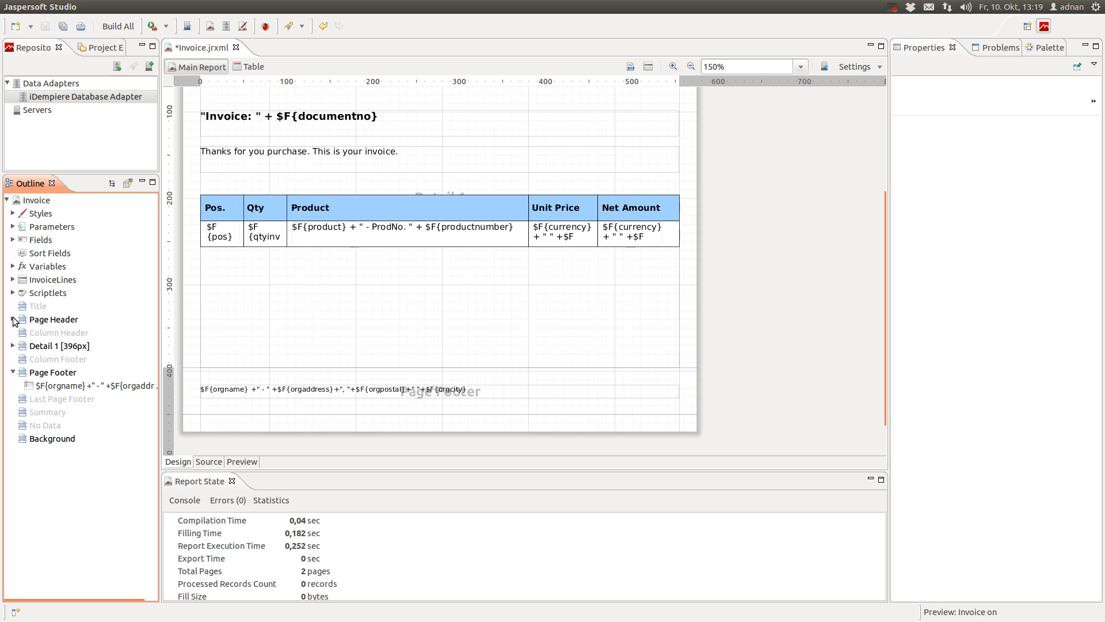
click(13, 372)
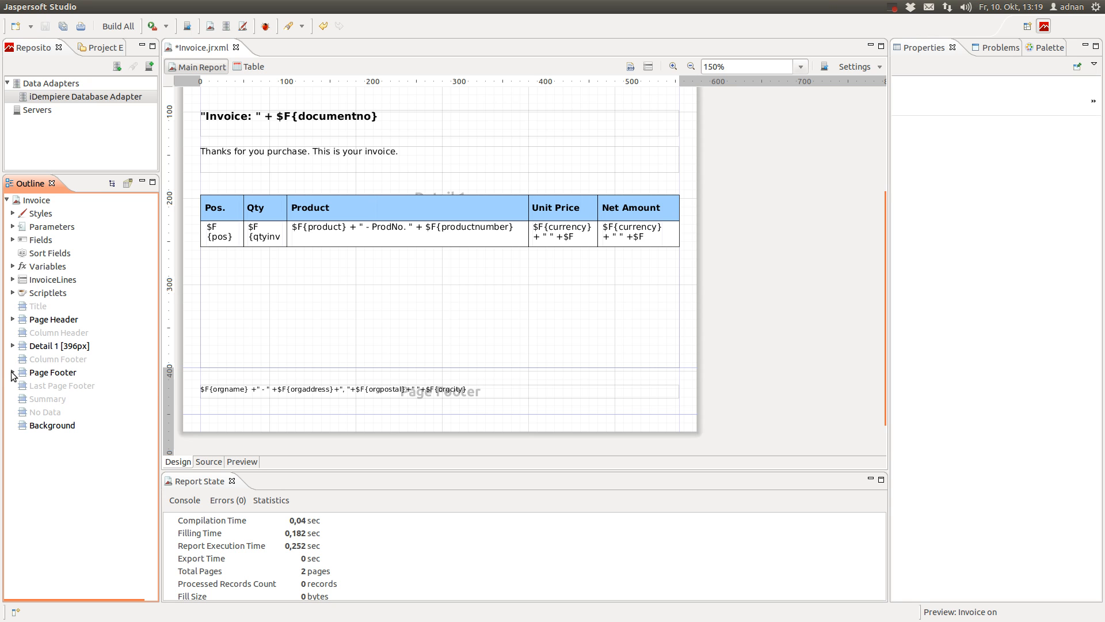
click(58, 279)
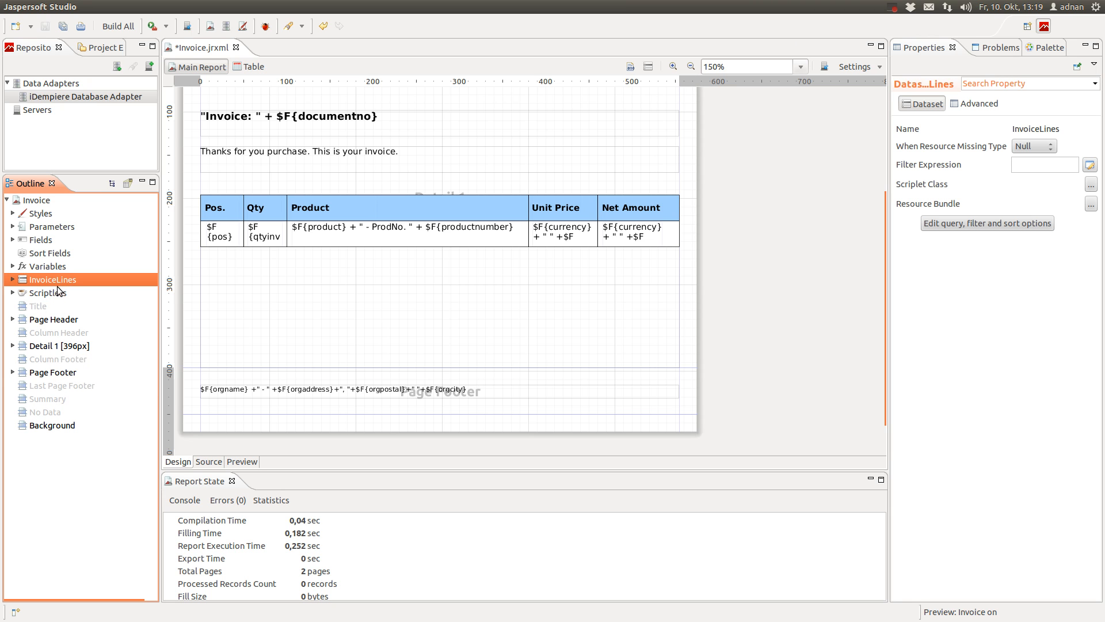
Create parameter INVOICE_ID in InvoiceLines as java.lang.Integer, not for prompting, and save
click(12, 279)
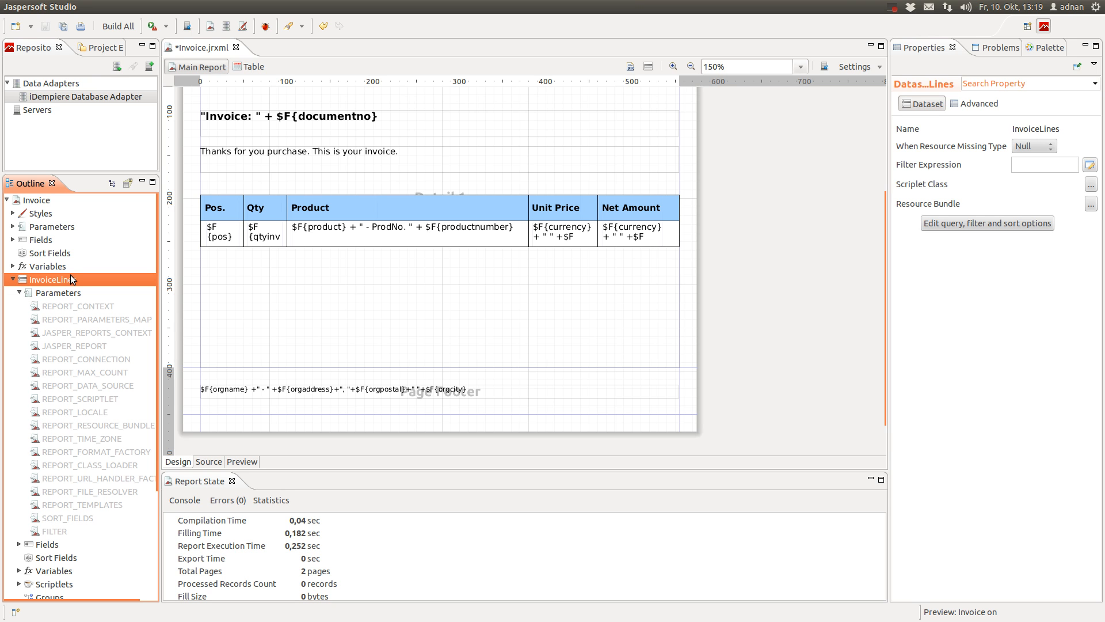
right_click(67, 293)
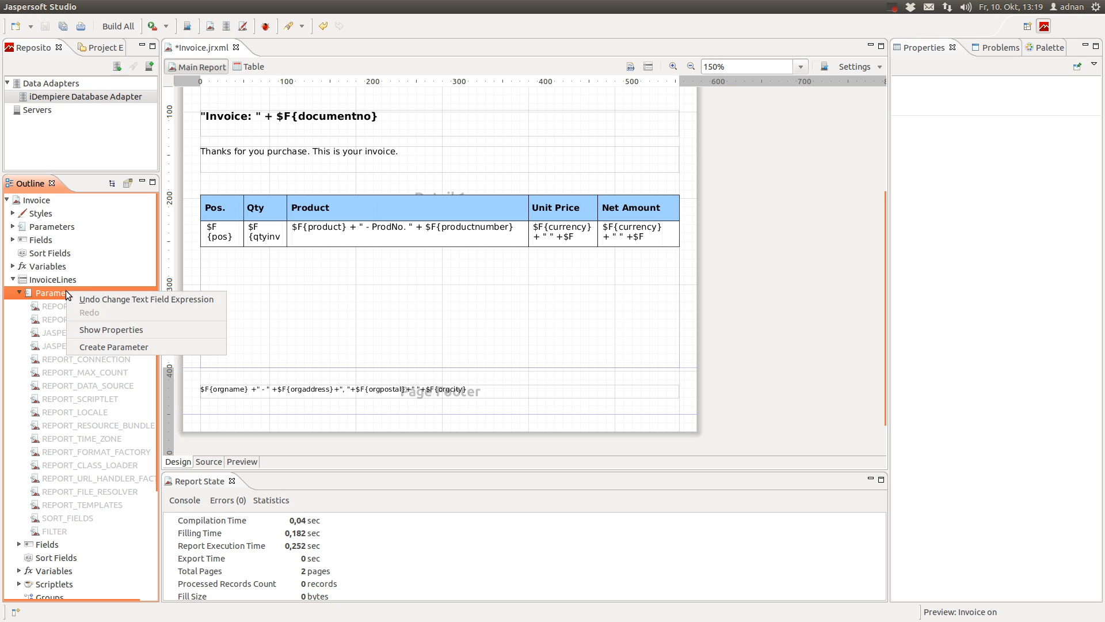
click(87, 346)
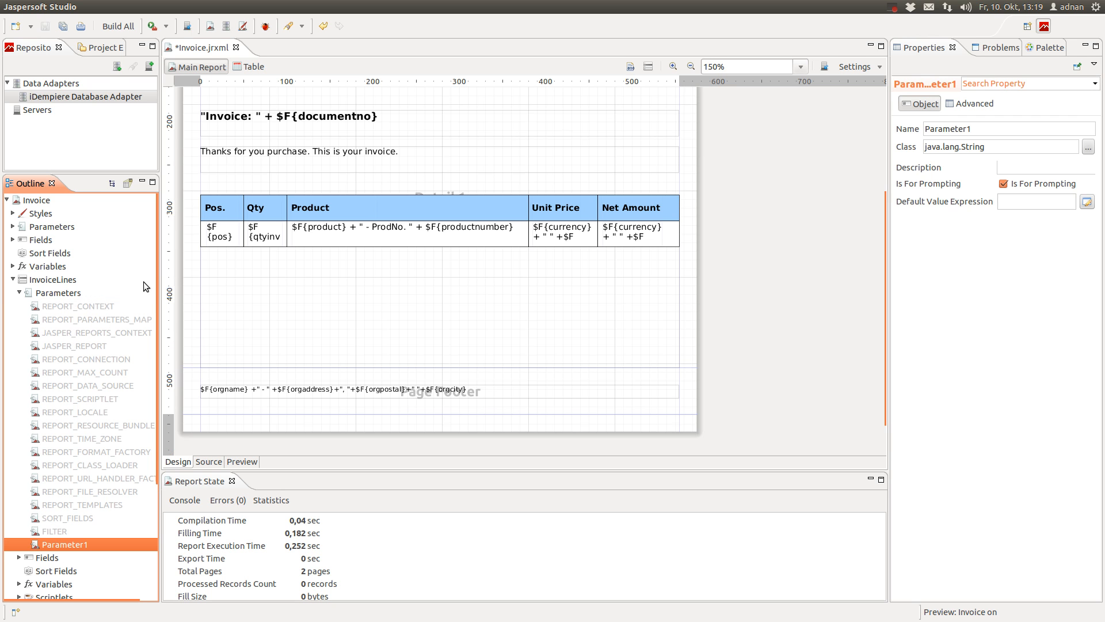
click(996, 129)
text(INVOICE_ID)
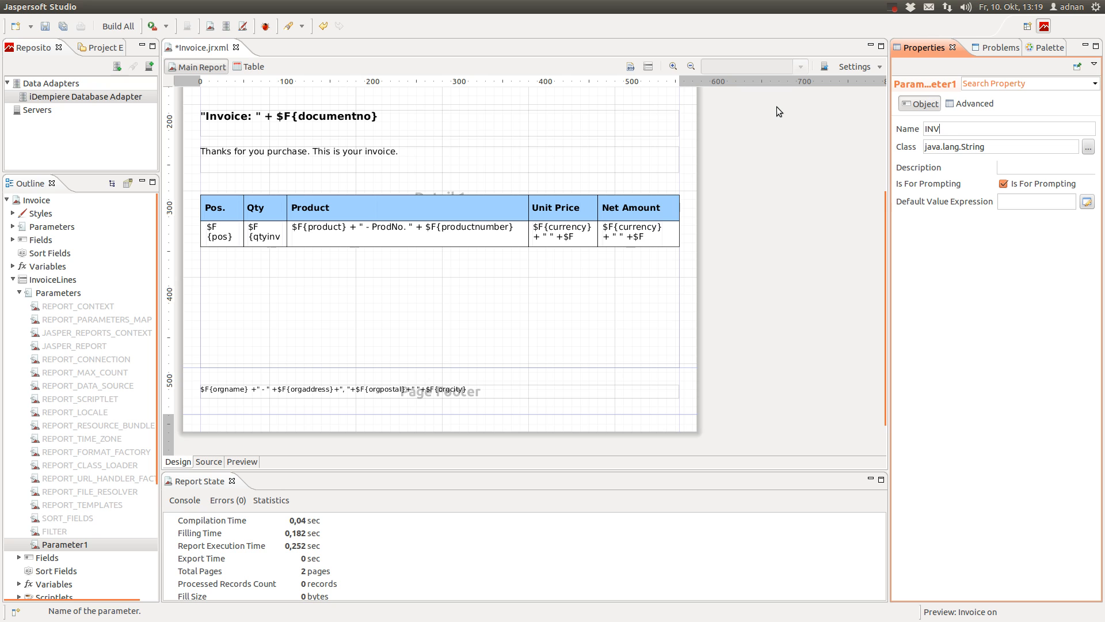
click(1093, 151)
double_click(445, 245)
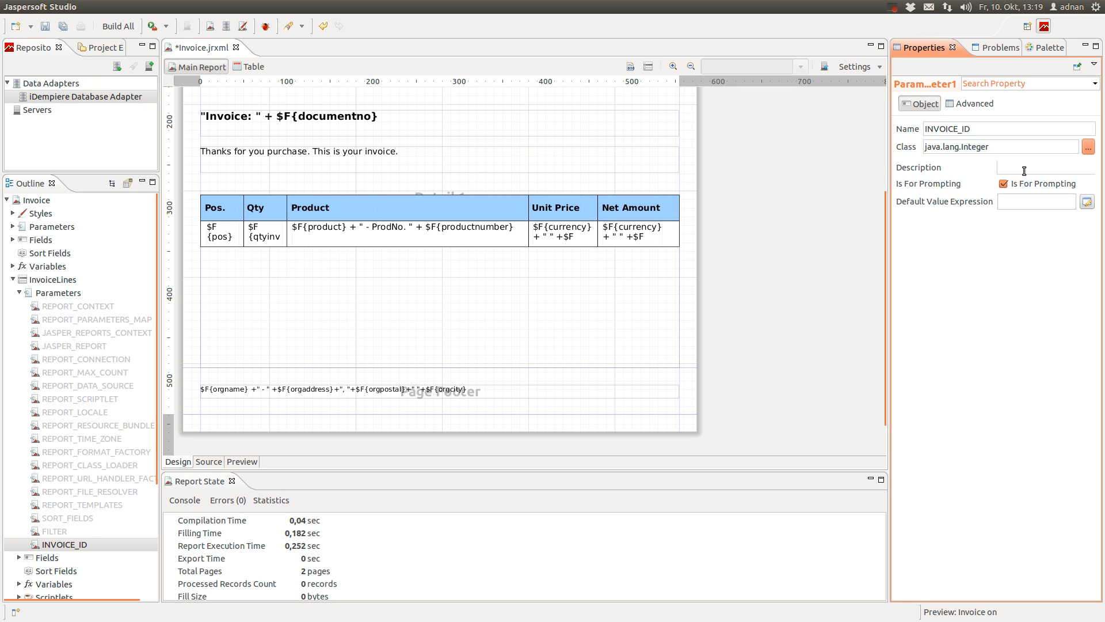
click(1018, 189)
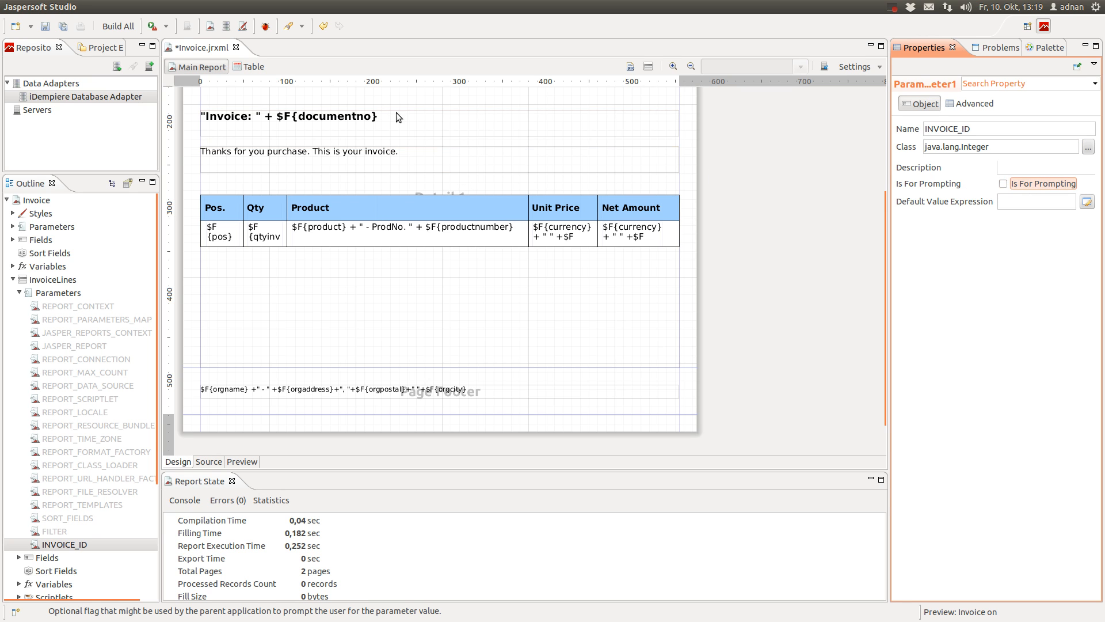
click(45, 26)
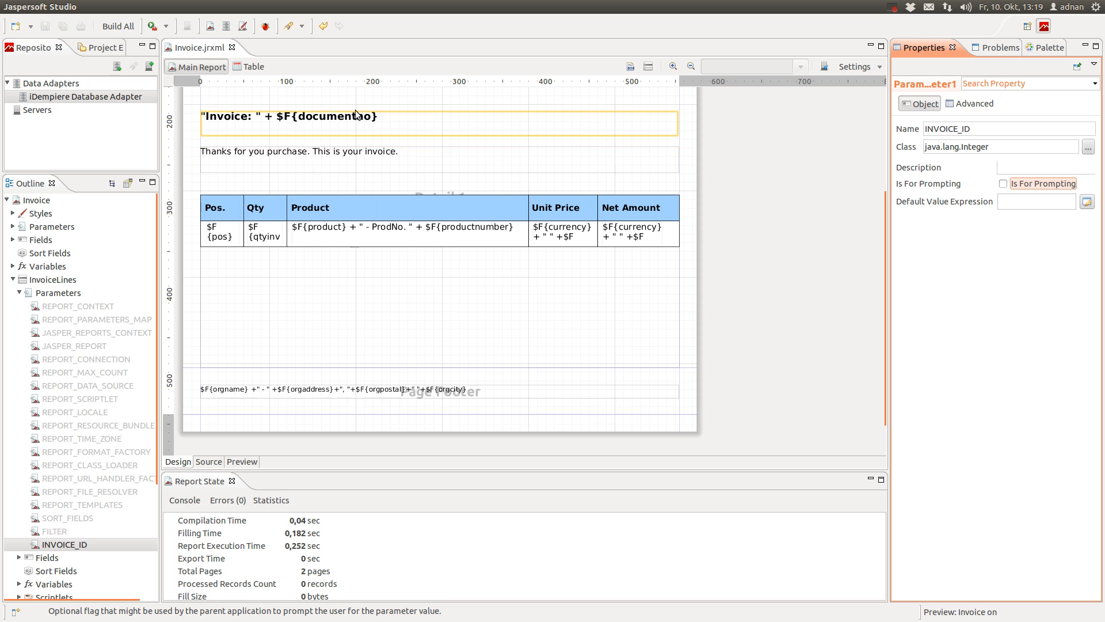
Collapse InvoiceLines in the Outline, expand Detail 1 and select its Table element
scroll(316, 205, up, 3)
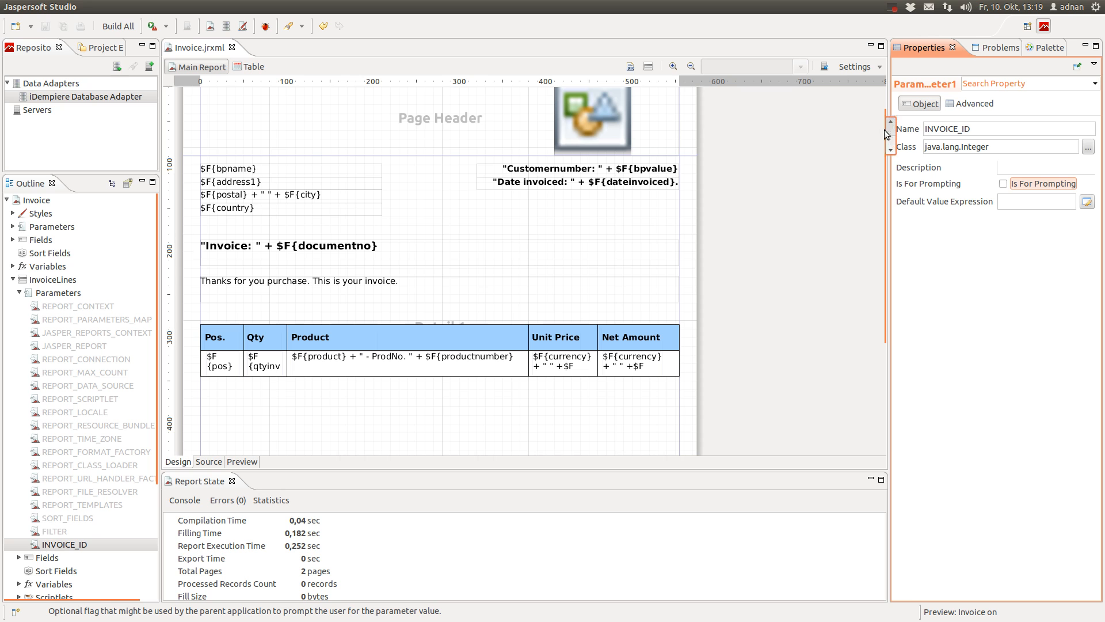
scroll(208, 268, up, 1)
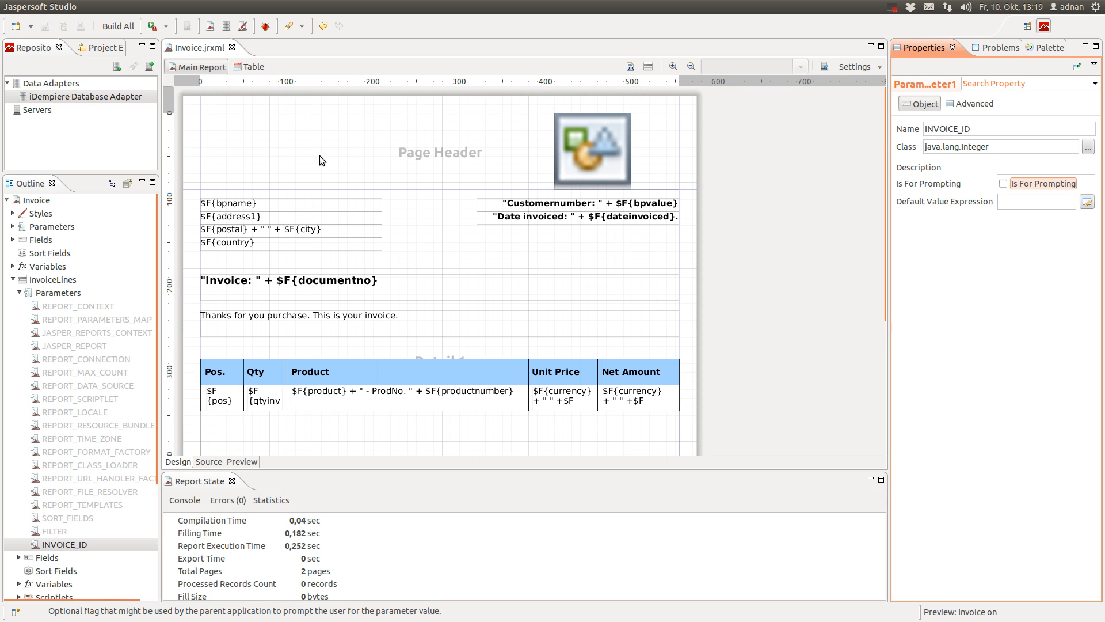
scroll(334, 285, down, 3)
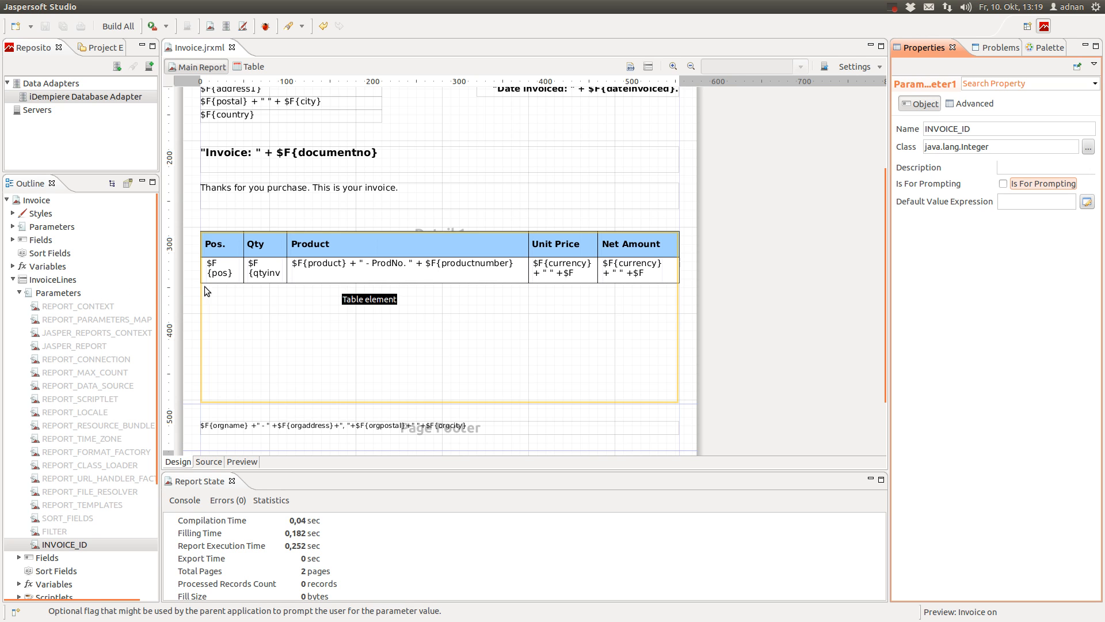
click(42, 283)
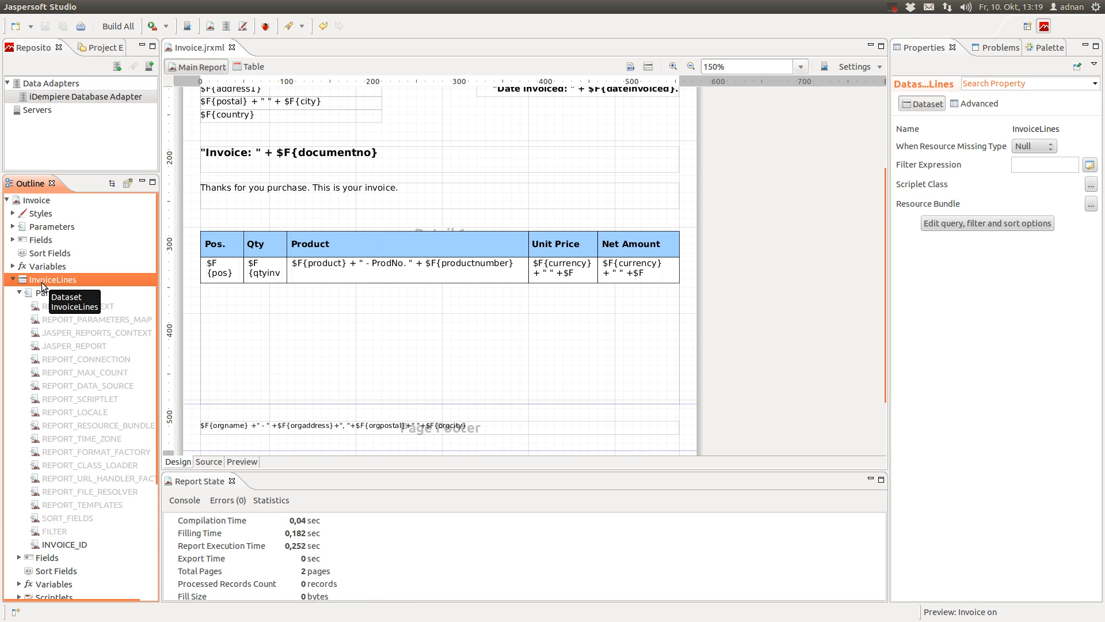
scroll(42, 291, down, 3)
scroll(42, 291, up, 3)
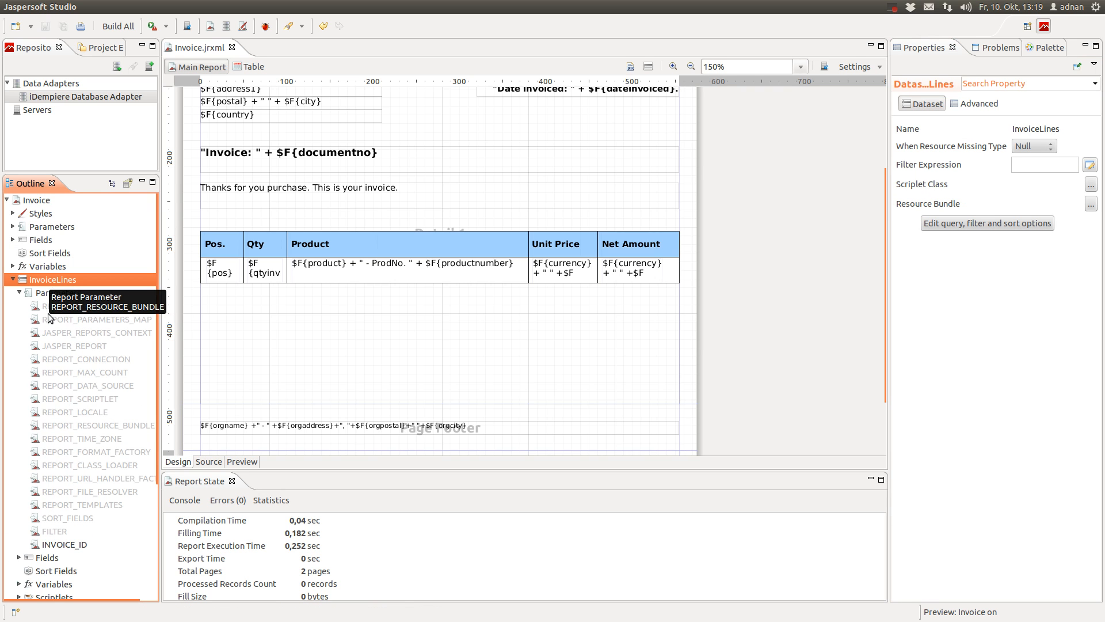
click(13, 280)
click(13, 346)
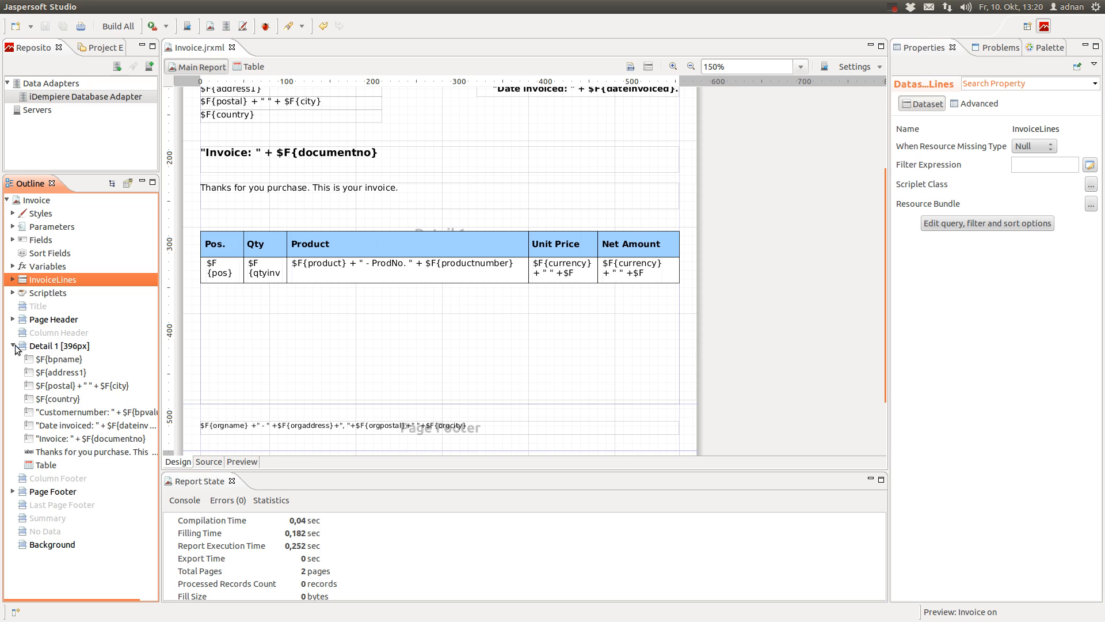
click(39, 465)
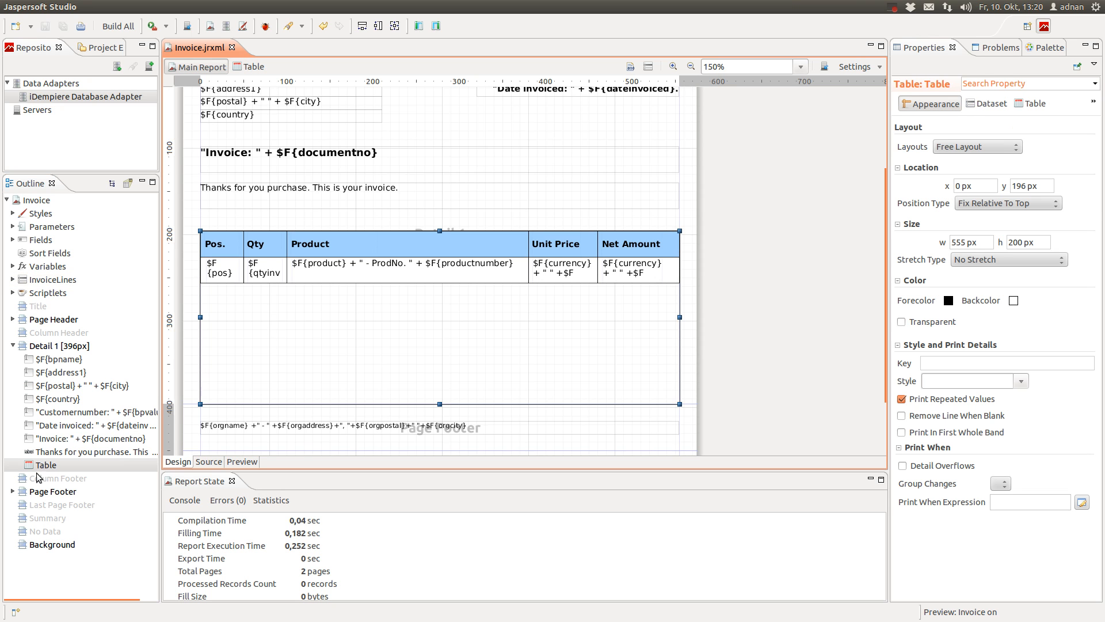
In the table's dataset run settings, add an INVOICE_ID entry to the dataset parameters
click(1029, 103)
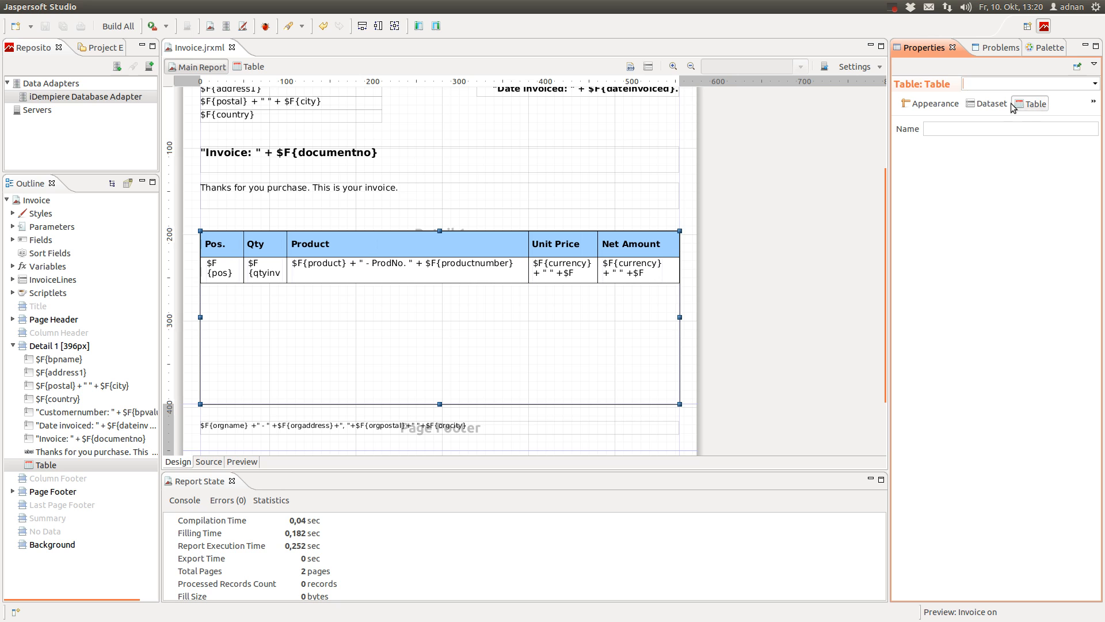
click(1009, 103)
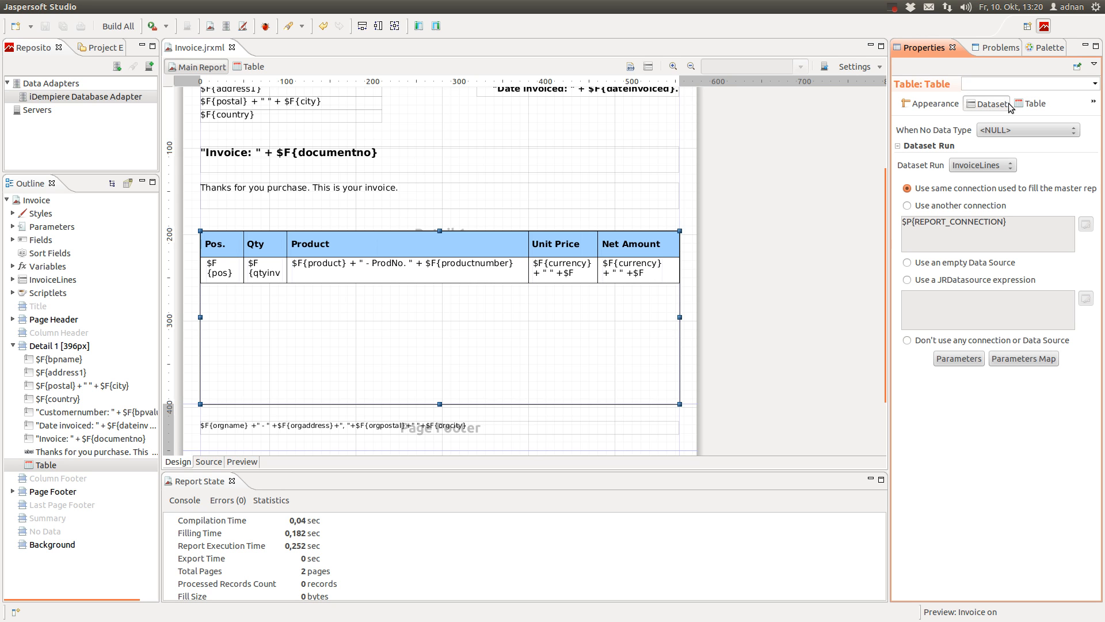
click(960, 359)
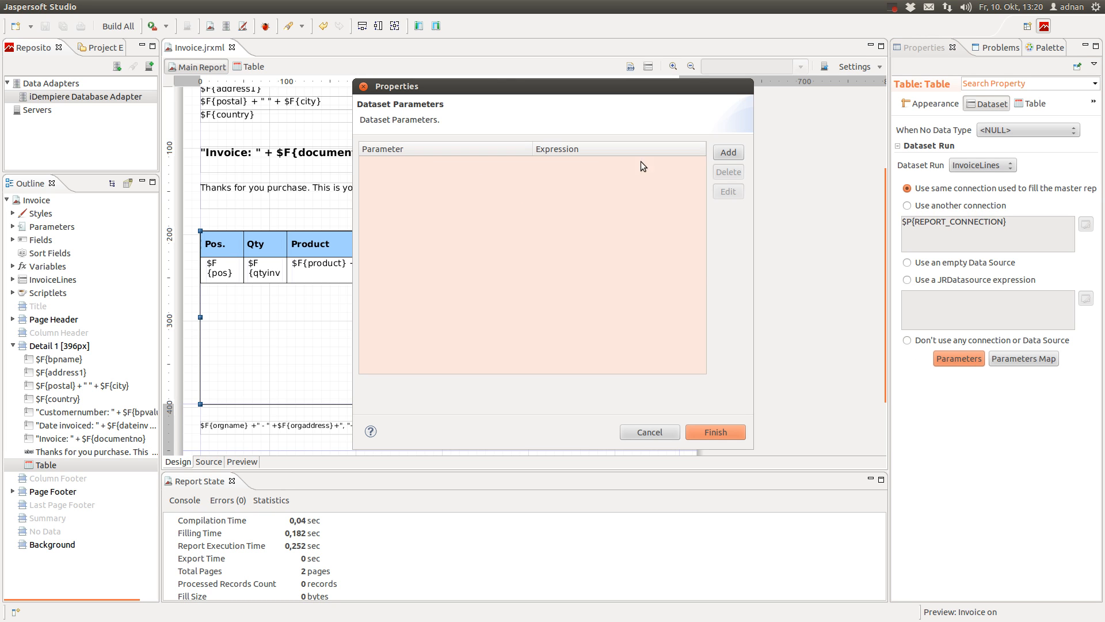
click(730, 153)
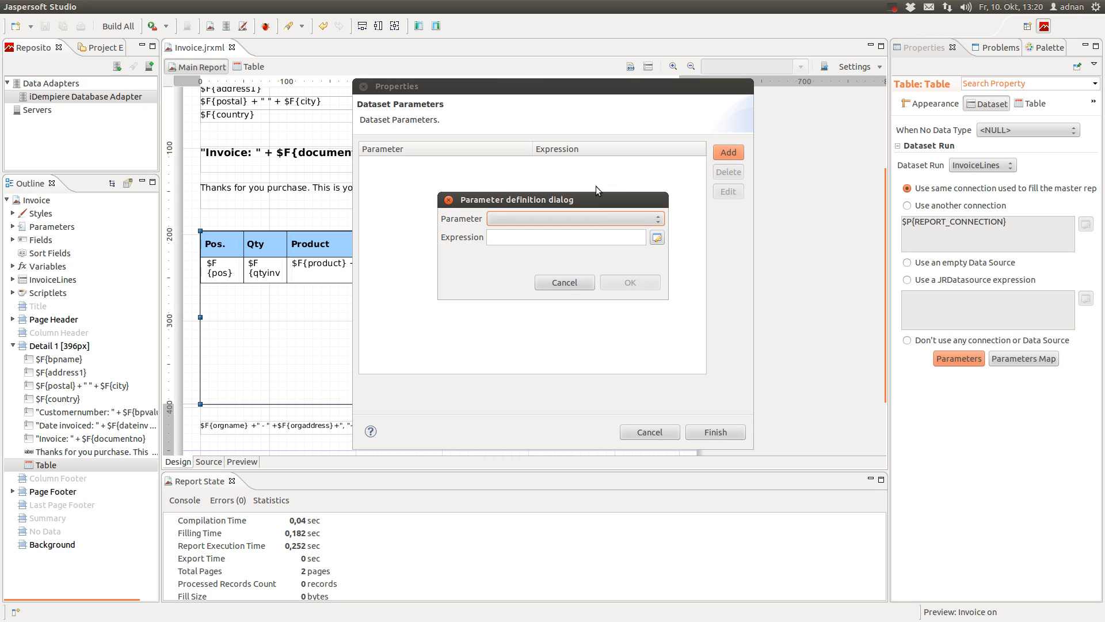
click(599, 218)
click(600, 234)
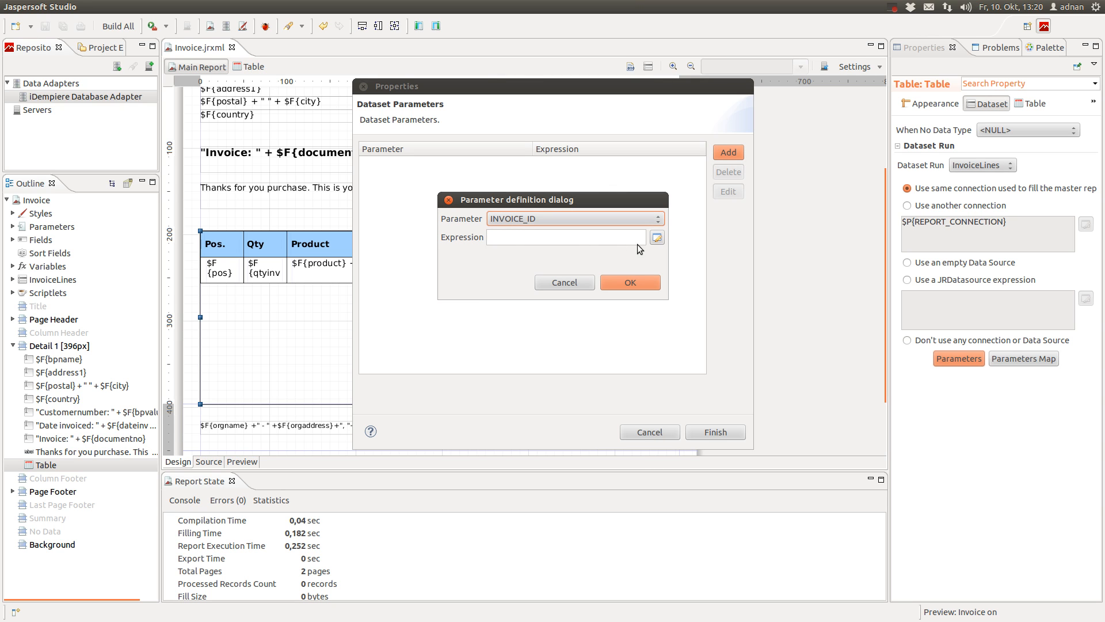
Browse the report parameters in the Expression Editor to locate RECORD_ID
click(656, 239)
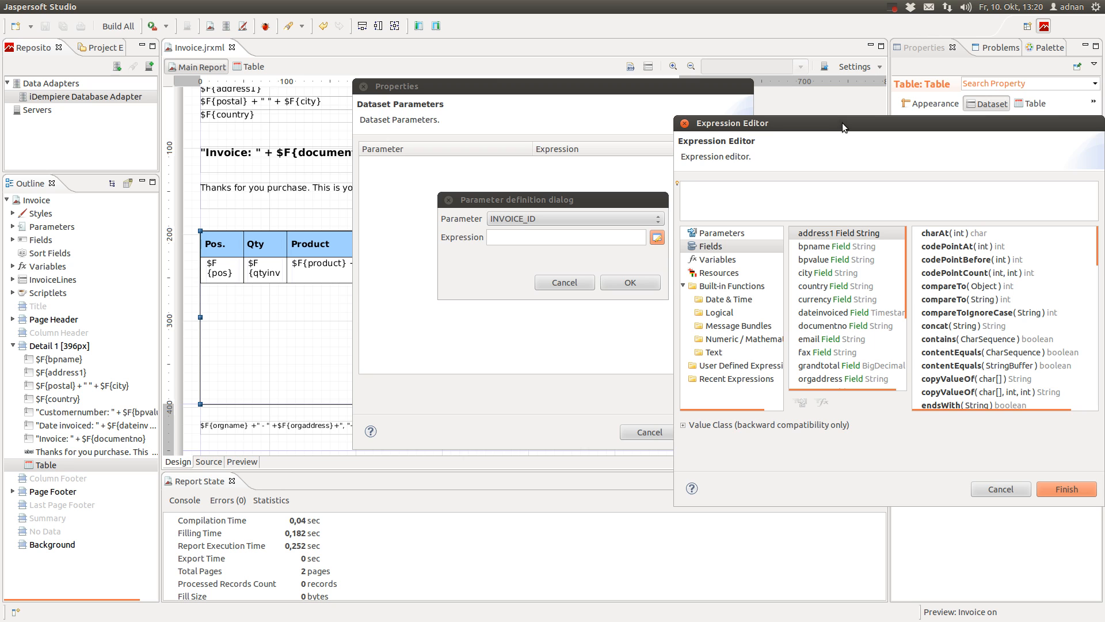
drag(842, 123, 276, 86)
scroll(299, 279, down, 4)
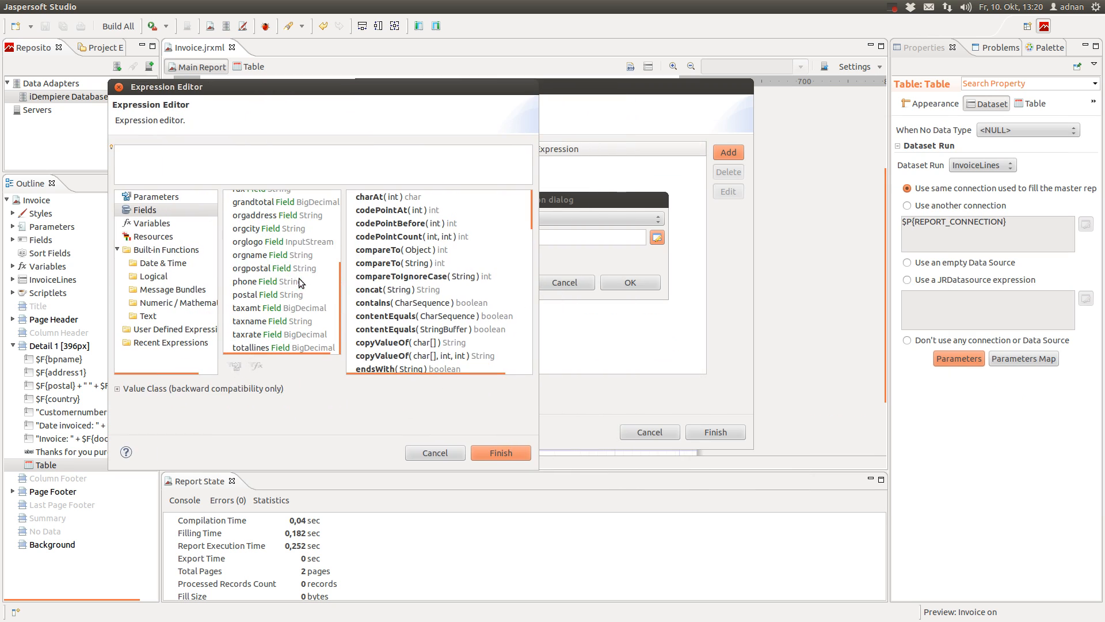
click(156, 198)
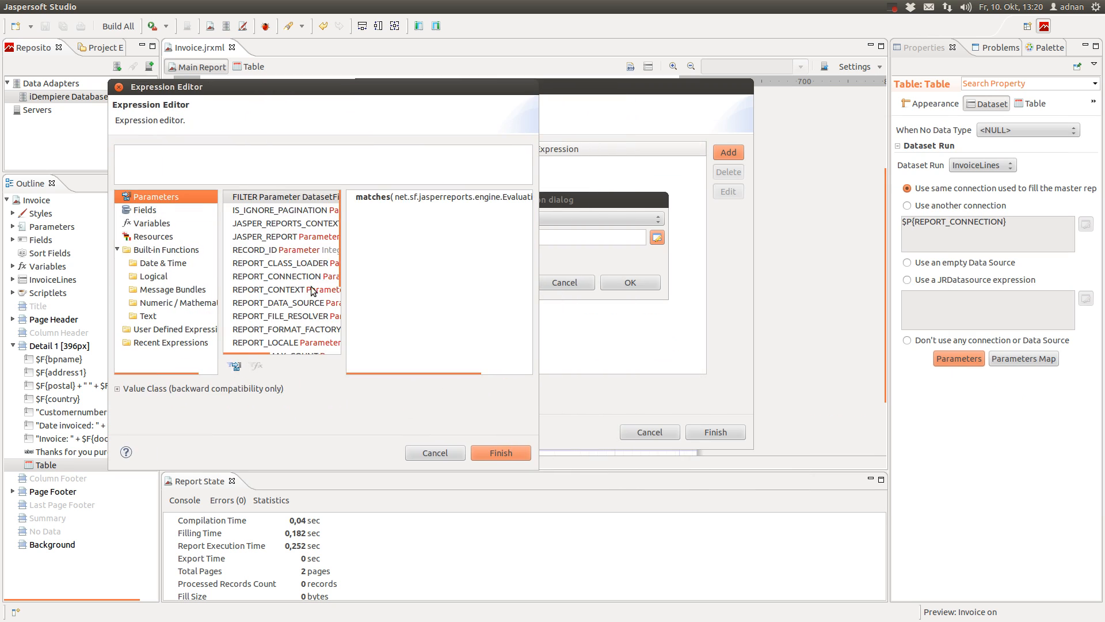
scroll(267, 340, down, 3)
scroll(266, 345, up, 3)
scroll(288, 277, down, 3)
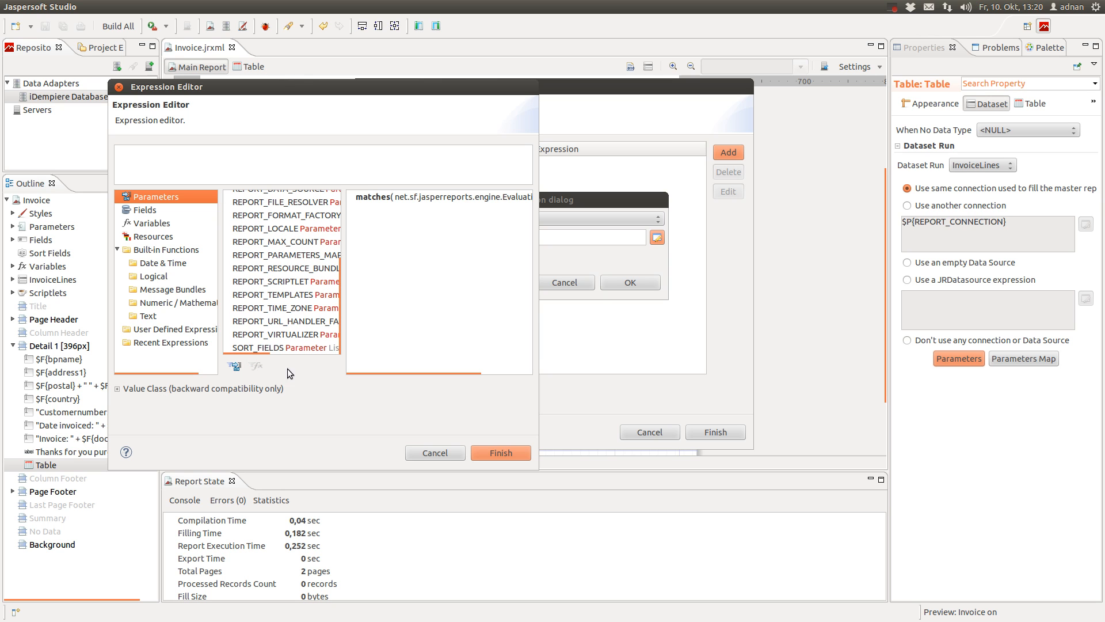
mouse_move(252, 357)
mouse_down()
mouse_move(308, 356)
mouse_move(254, 350)
mouse_up()
scroll(286, 317, up, 4)
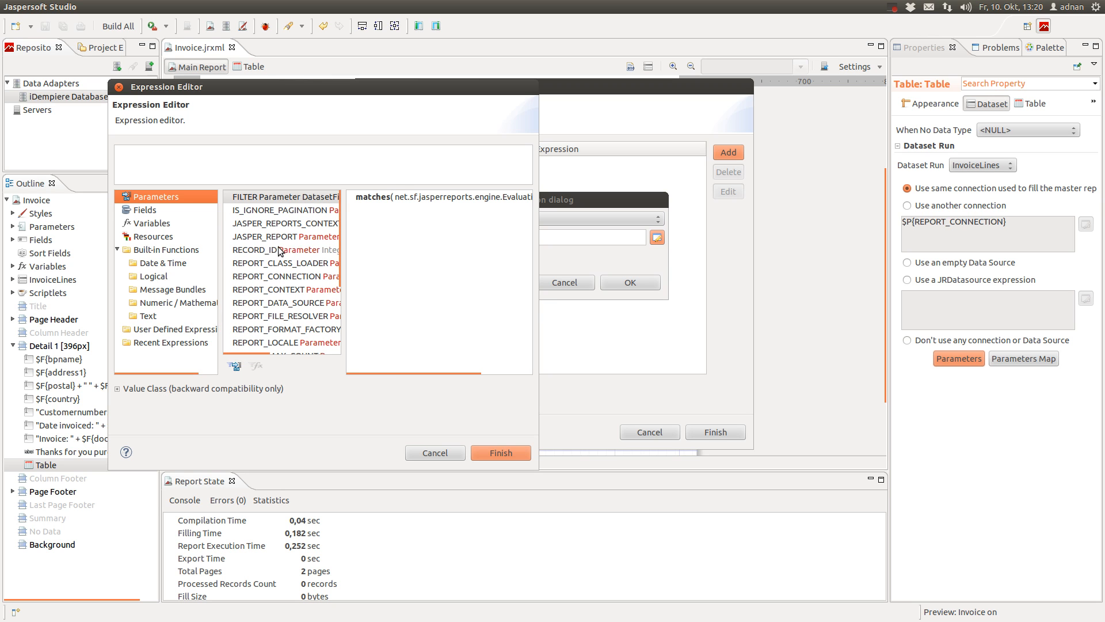
click(299, 250)
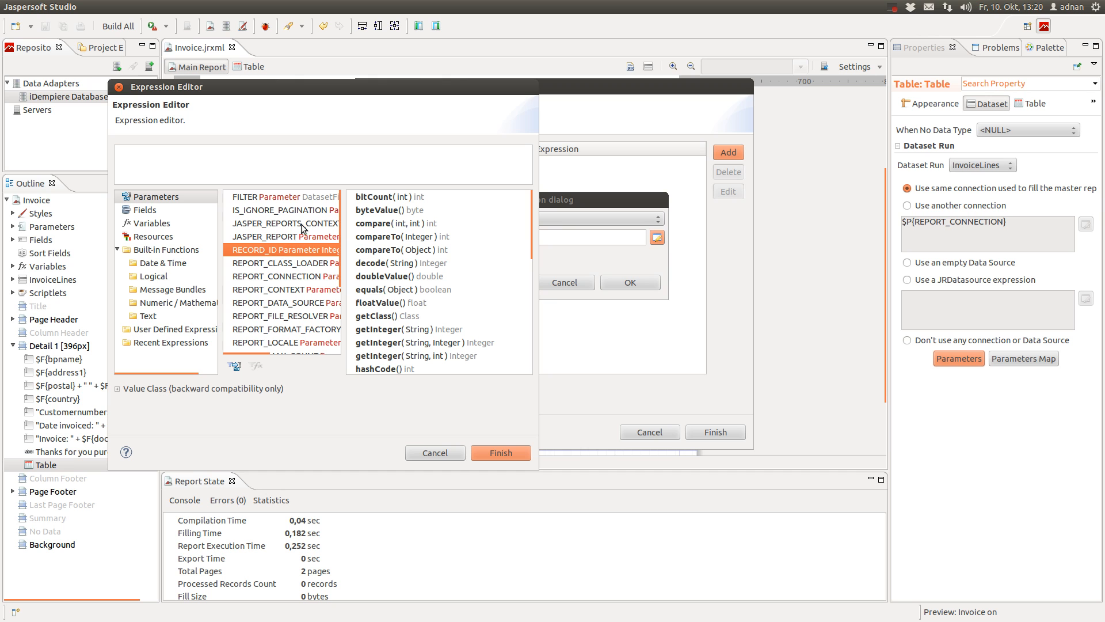
Set INVOICE_ID's value expression to $P{RECORD_ID}, add the mapping and finish
click(501, 453)
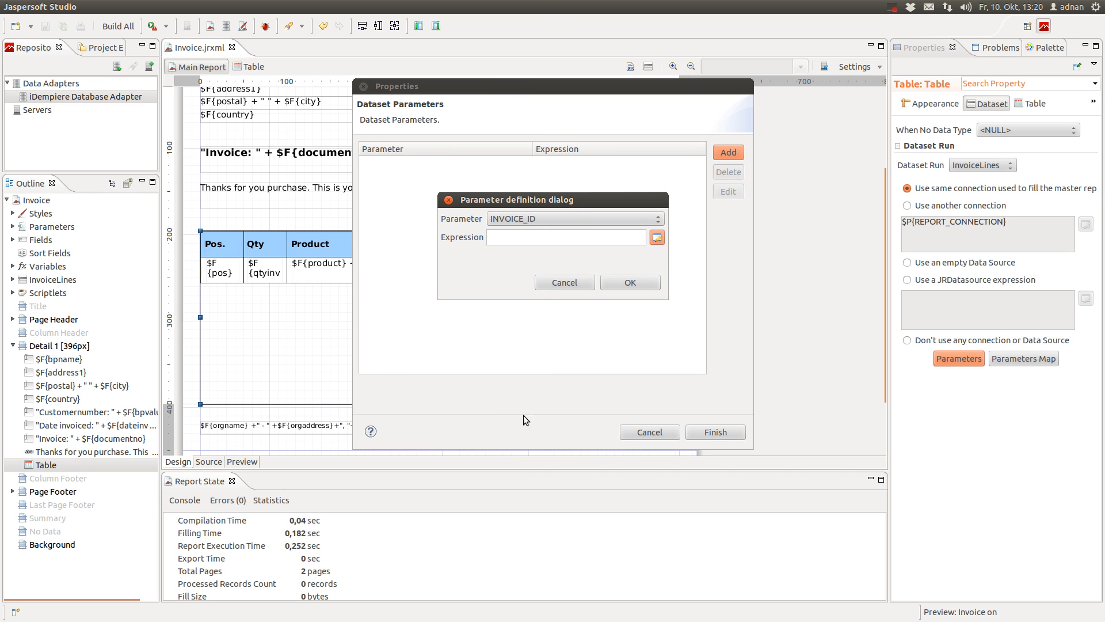
click(657, 237)
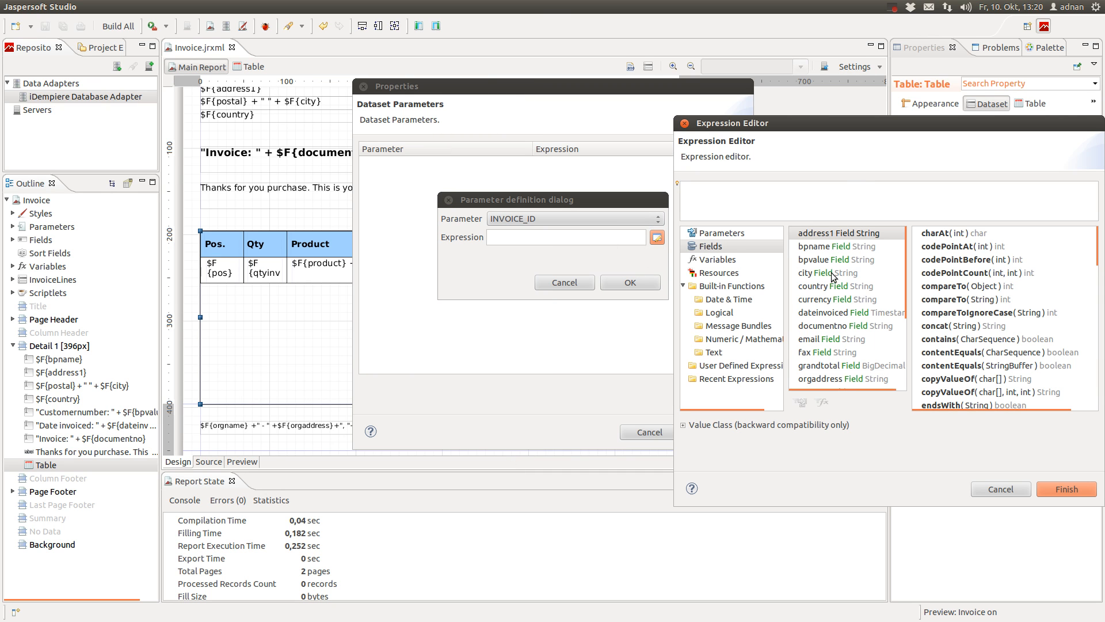
click(723, 235)
double_click(851, 282)
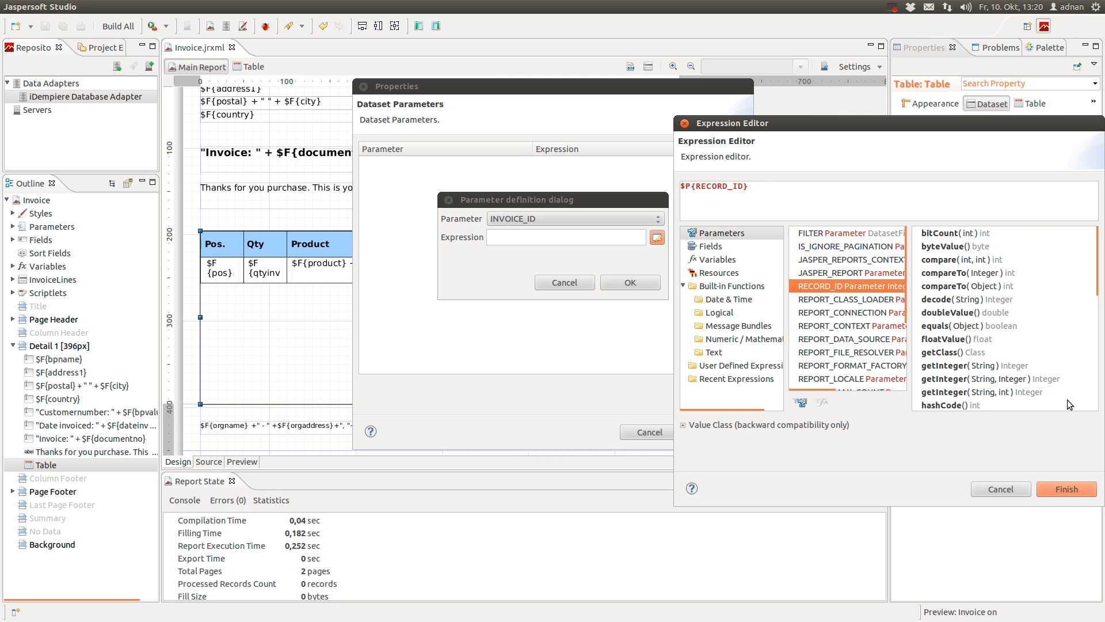
click(1074, 487)
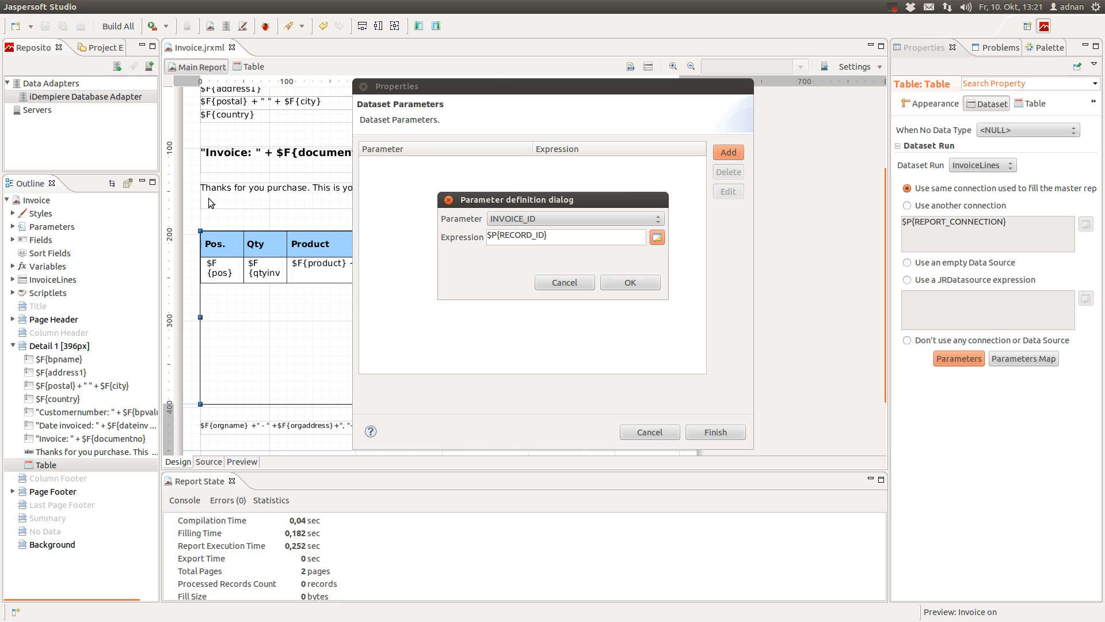
click(656, 283)
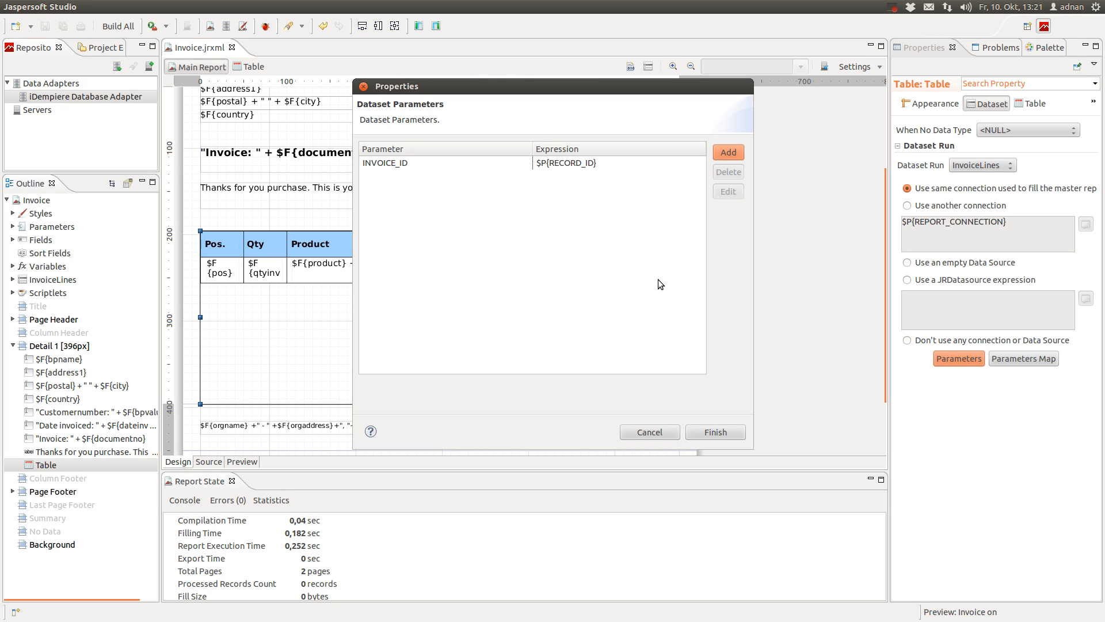
click(737, 435)
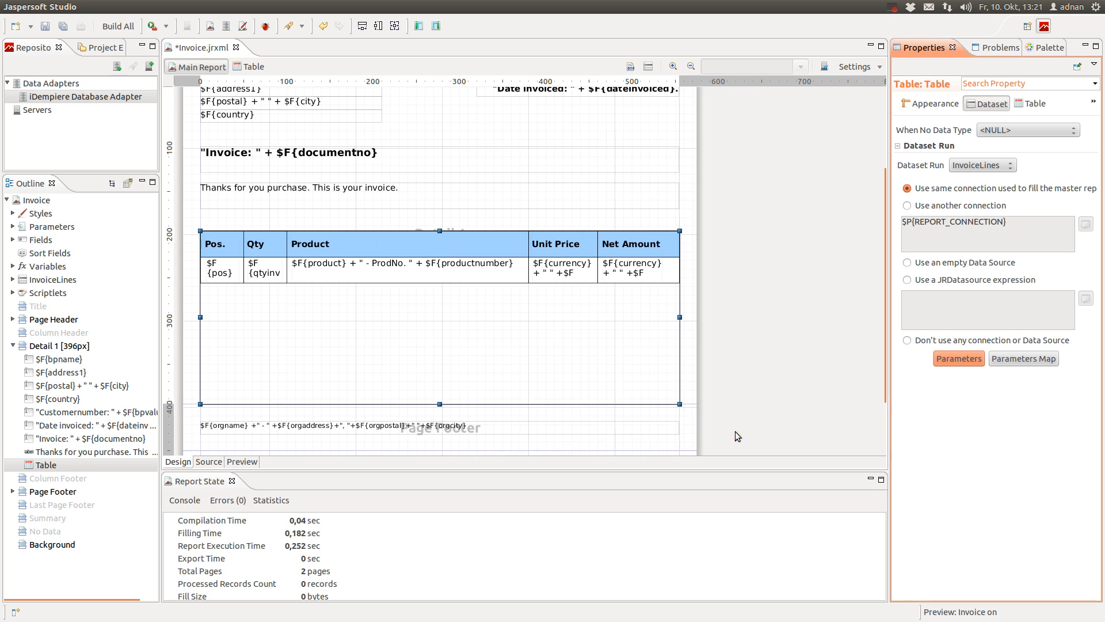
Save the report and select the InvoiceLines dataset in the table's design view
click(45, 25)
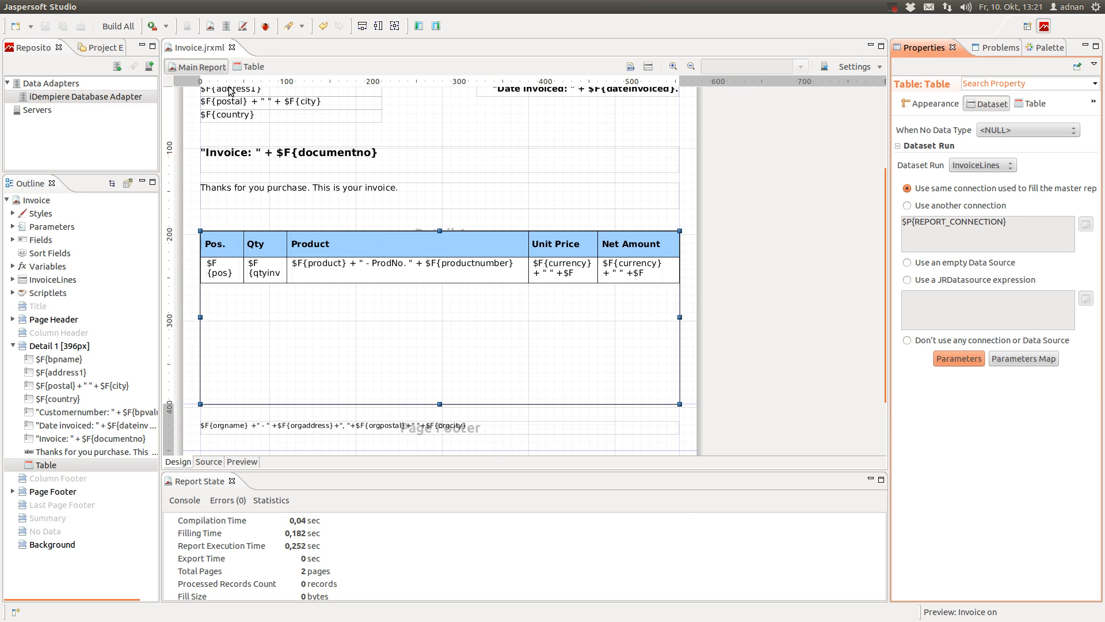
click(242, 65)
click(65, 226)
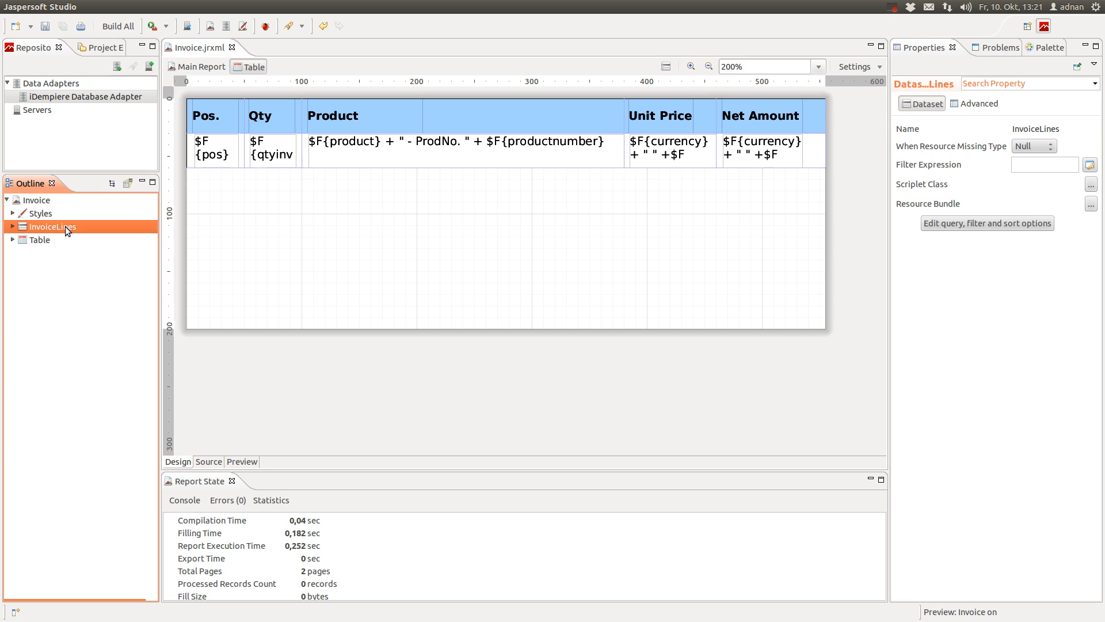
right_click(65, 227)
Append 'where i.c_invoice_id = $P{INVOICE_ID}' to the InvoiceLines query and confirm it
click(133, 309)
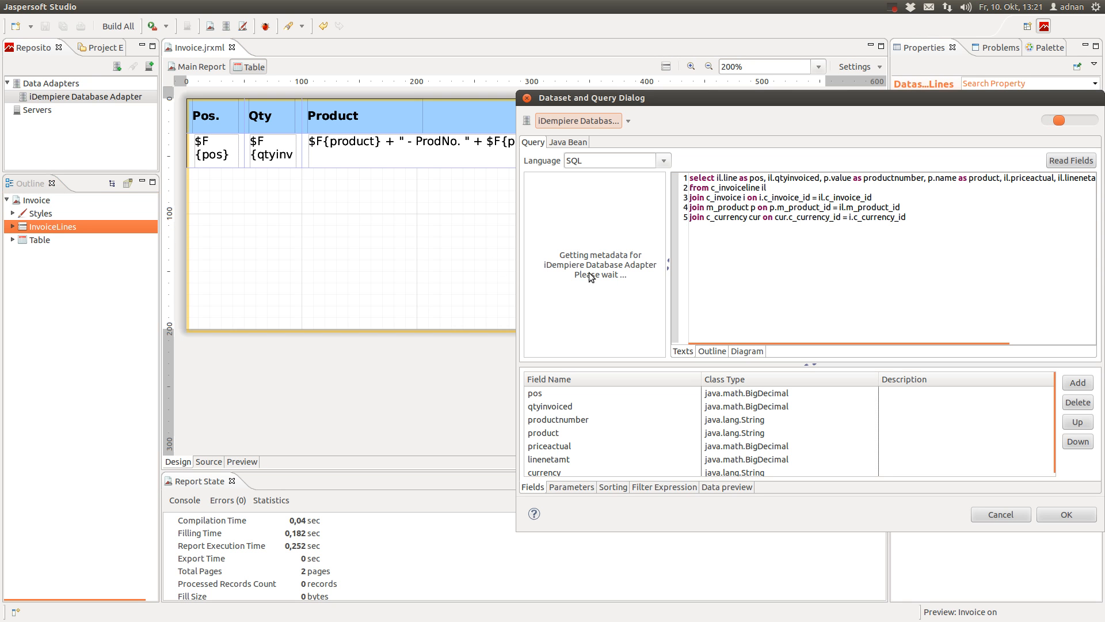
key(Return)
text(w)
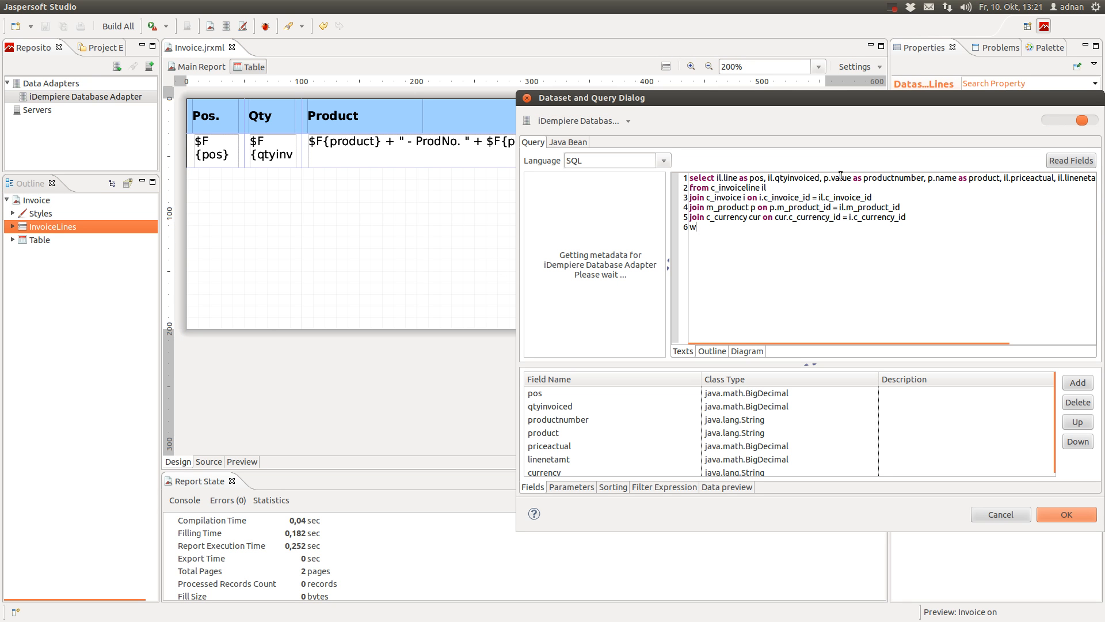
text(here i.c_invoice_id =)
click(572, 487)
scroll(630, 458, down, 4)
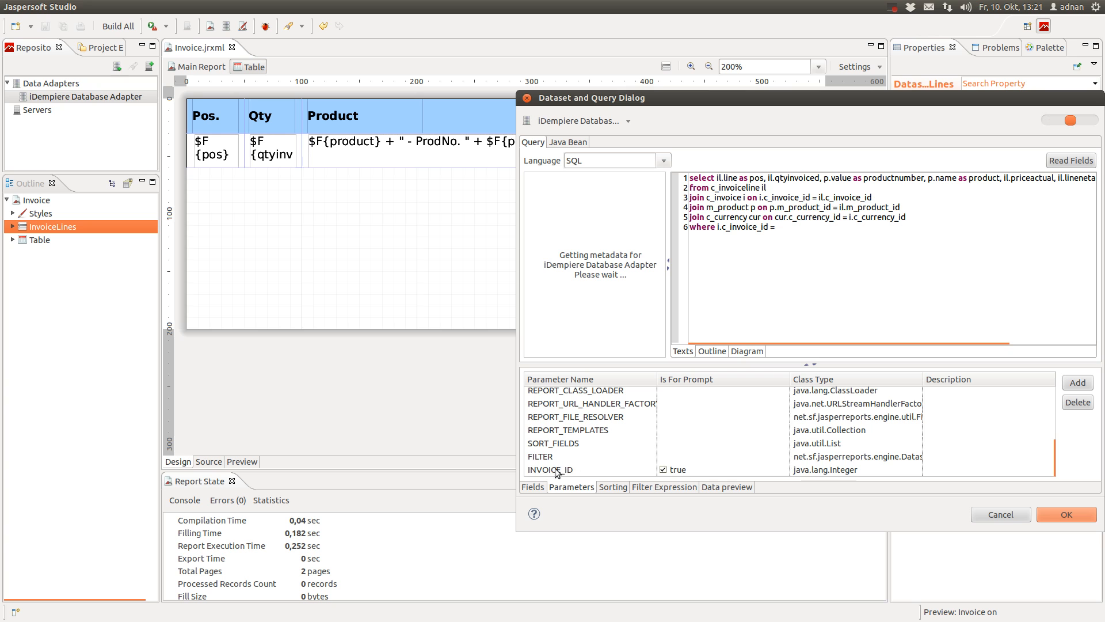
click(558, 471)
drag(561, 471, 841, 233)
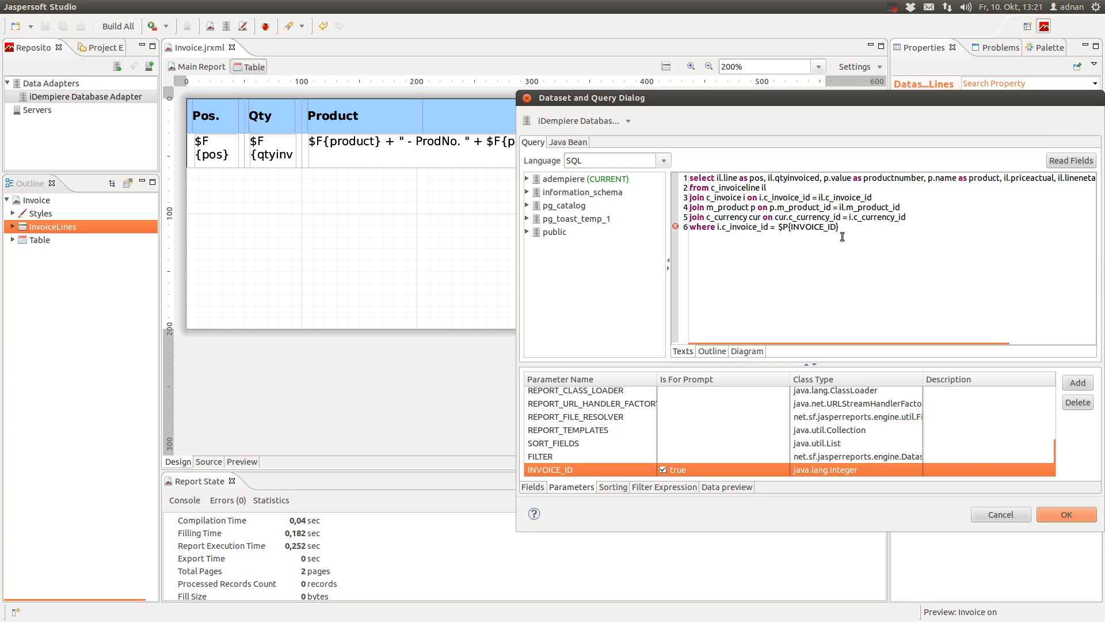
click(1066, 514)
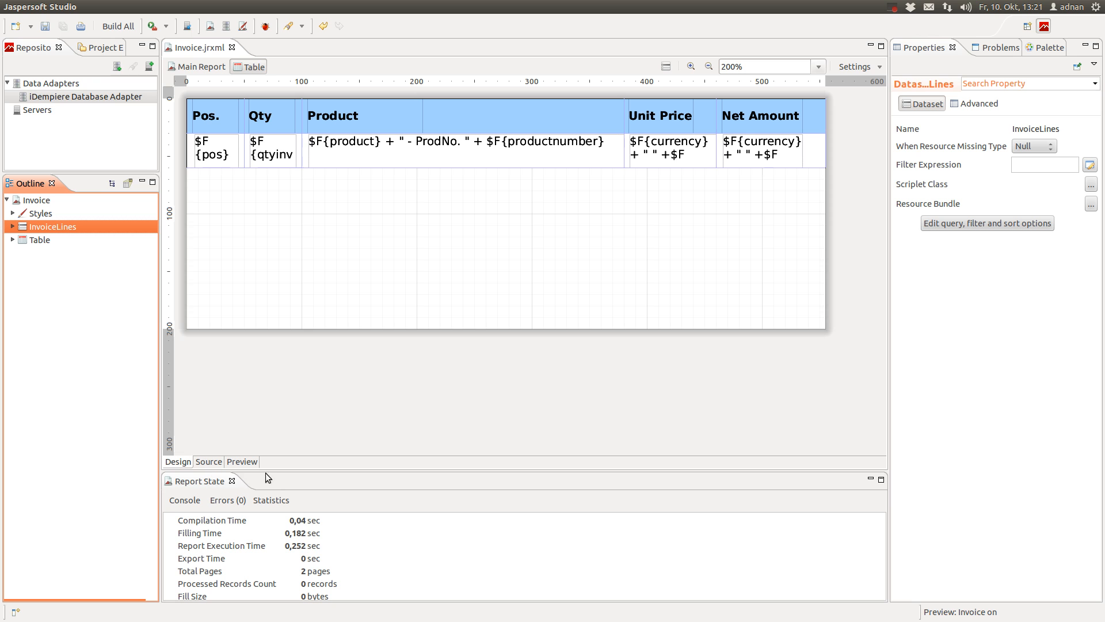
click(182, 464)
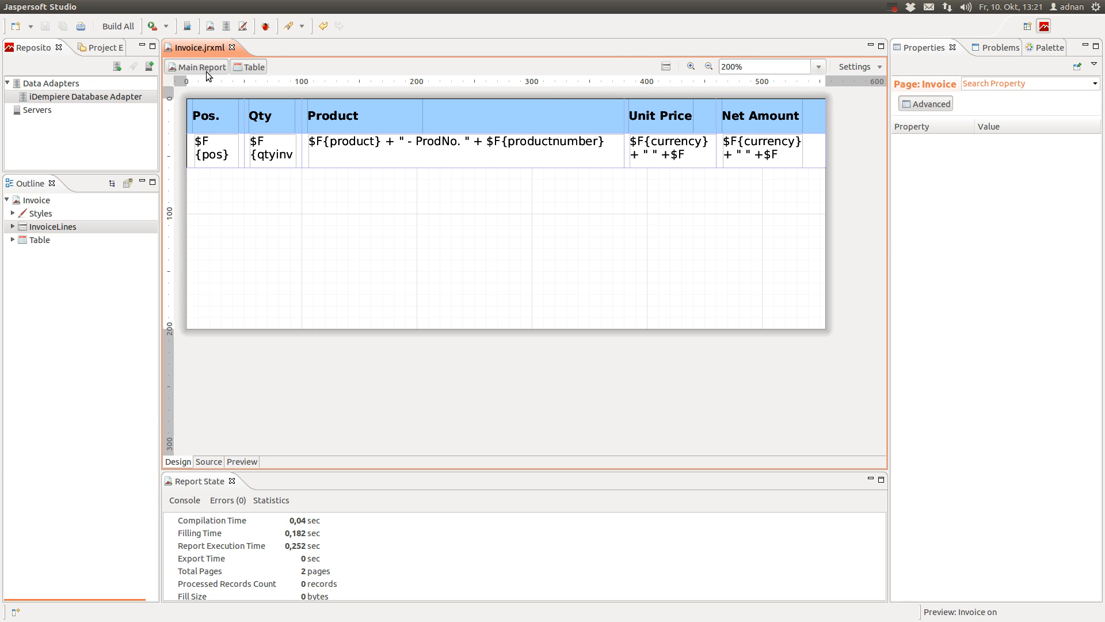
Preview with RECORD_ID 103 to confirm invoice 200002 lists only Oak Tree, Plum Tree and Planting Service
click(206, 71)
click(241, 461)
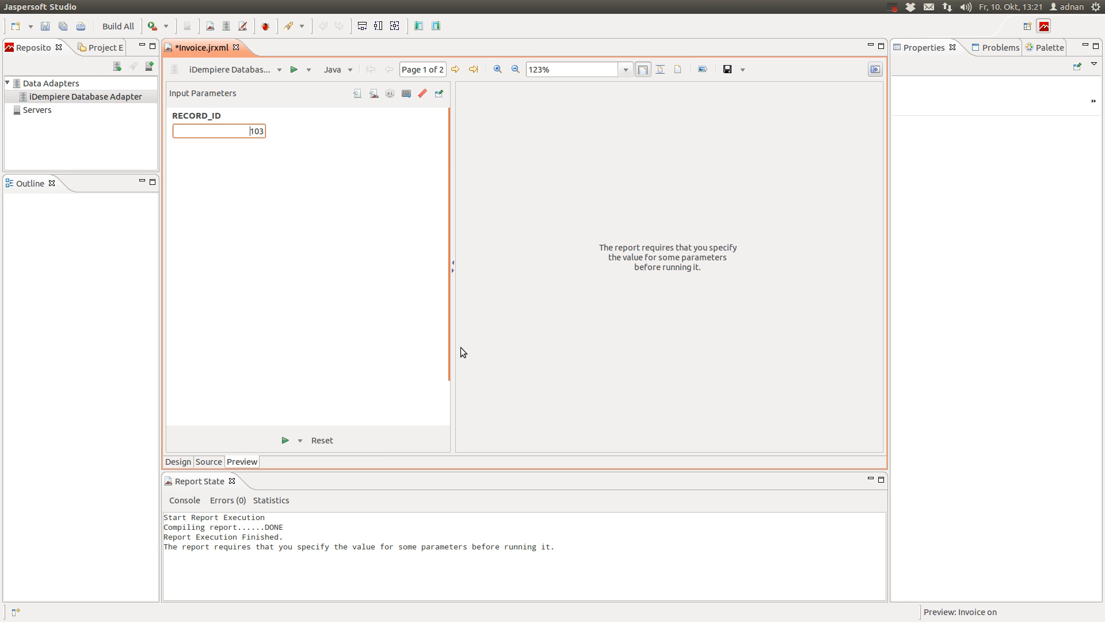
click(285, 440)
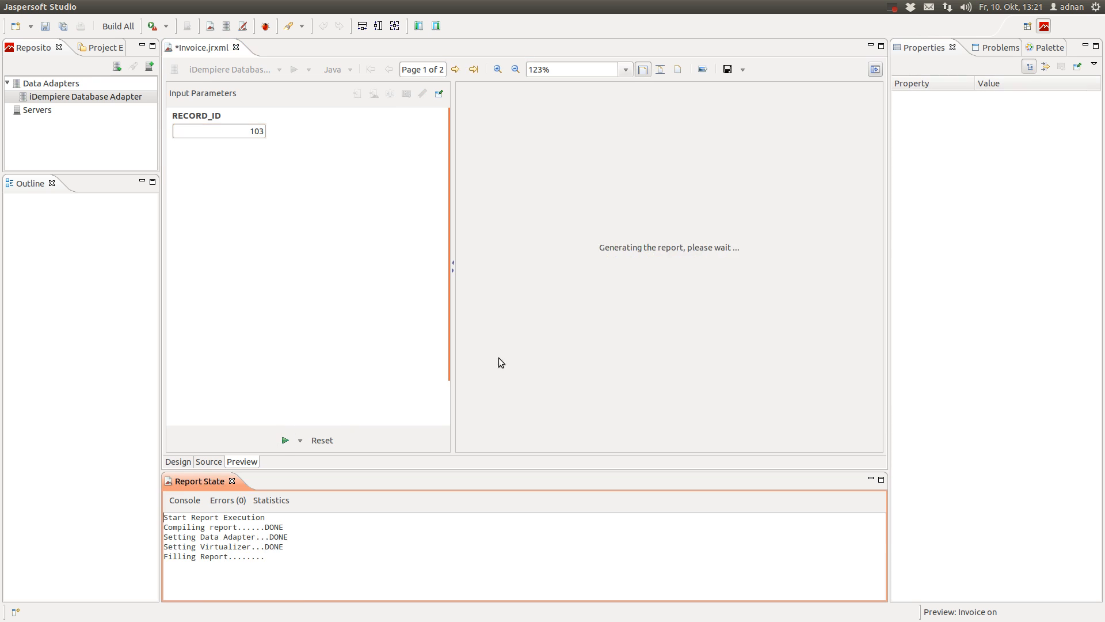
scroll(615, 289, down, 5)
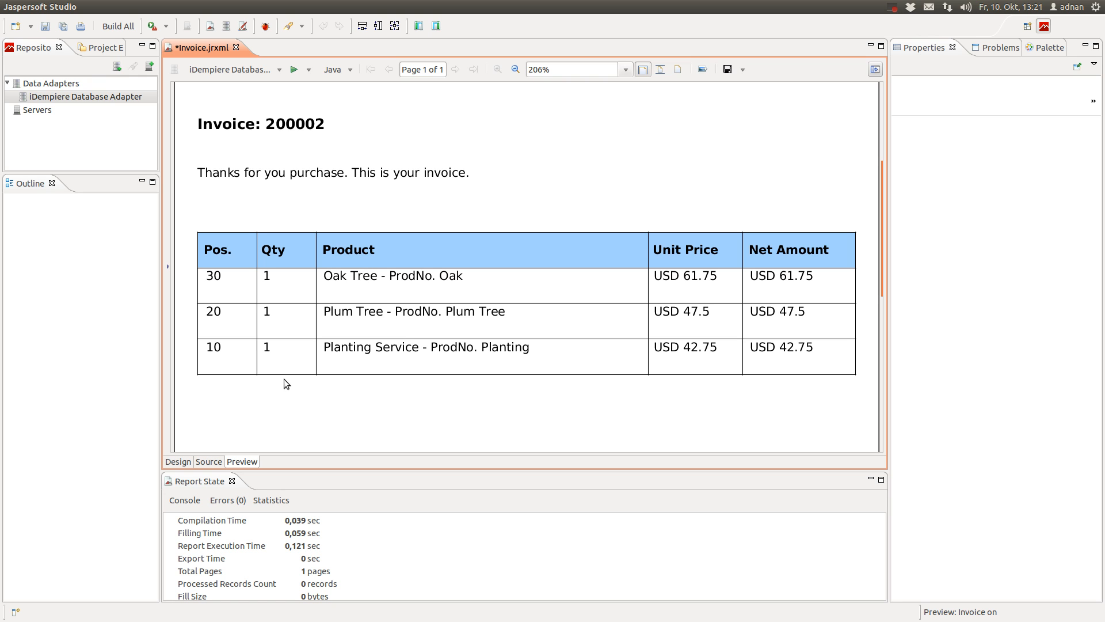
scroll(284, 380, up, 3)
scroll(285, 380, down, 3)
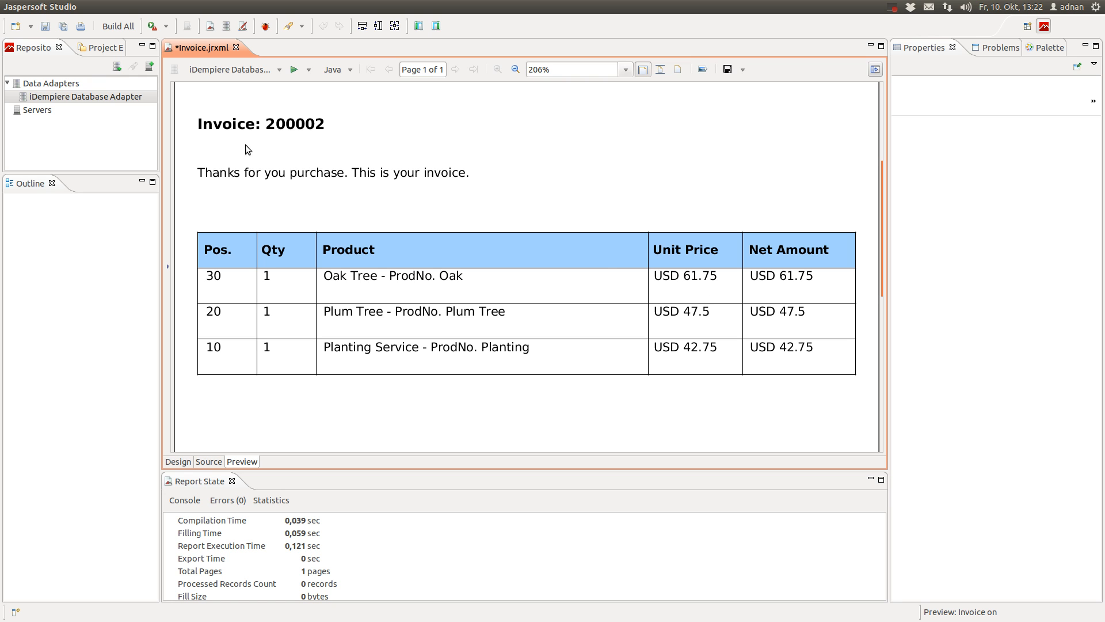
Return from the invoice preview to the Invoice.jrxml design layout
click(178, 462)
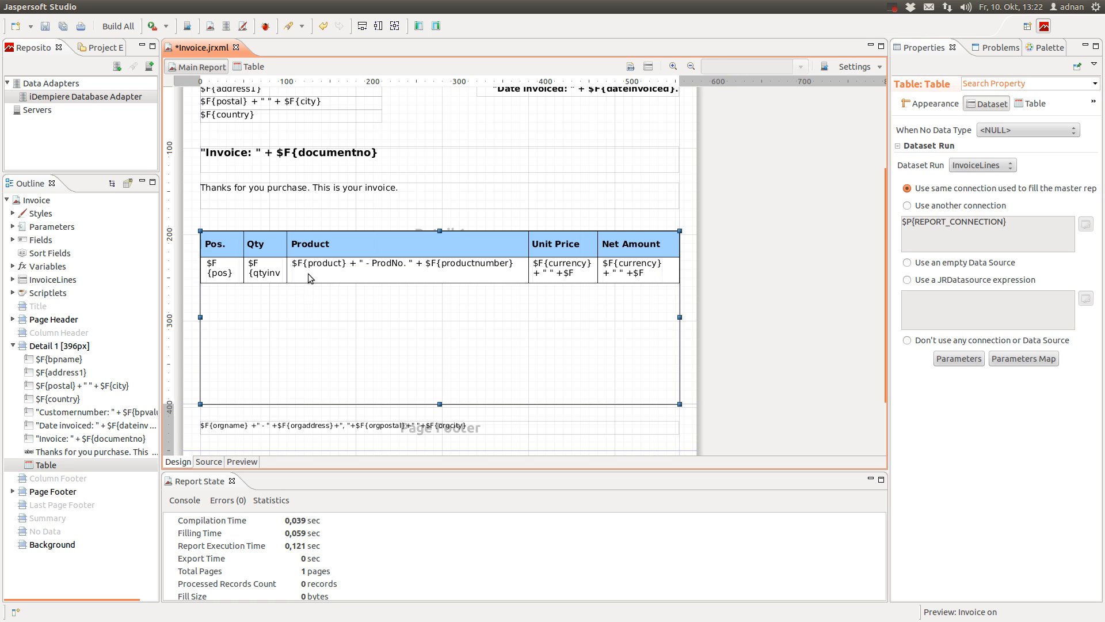
Round the Unit Price expression to two decimals using priceactual.setScale(2)
double_click(305, 288)
double_click(695, 155)
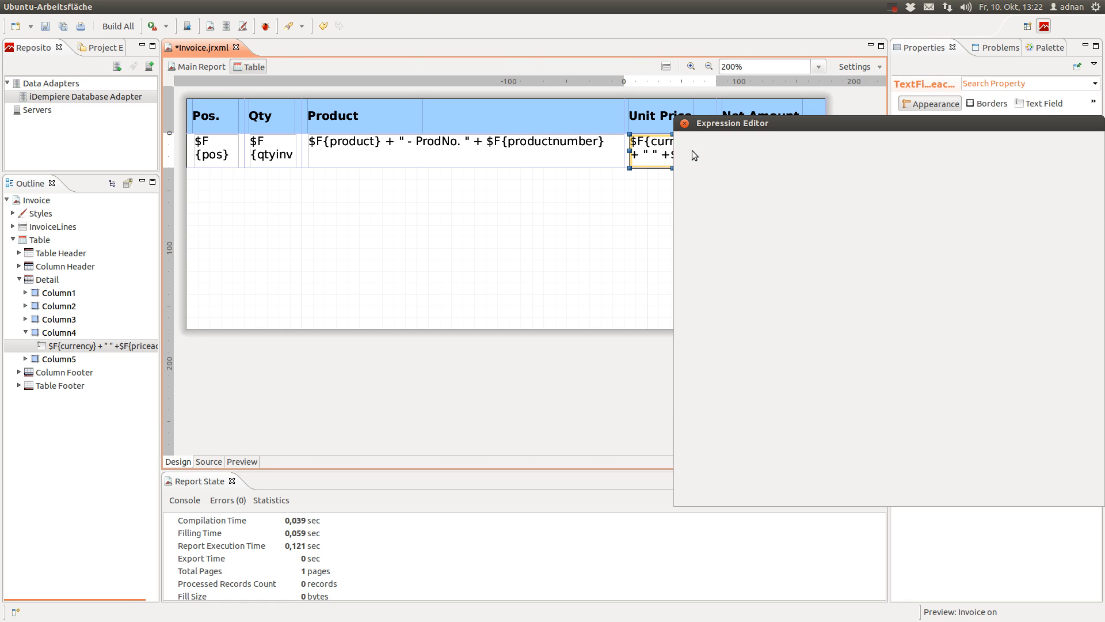
drag(820, 122, 420, 136)
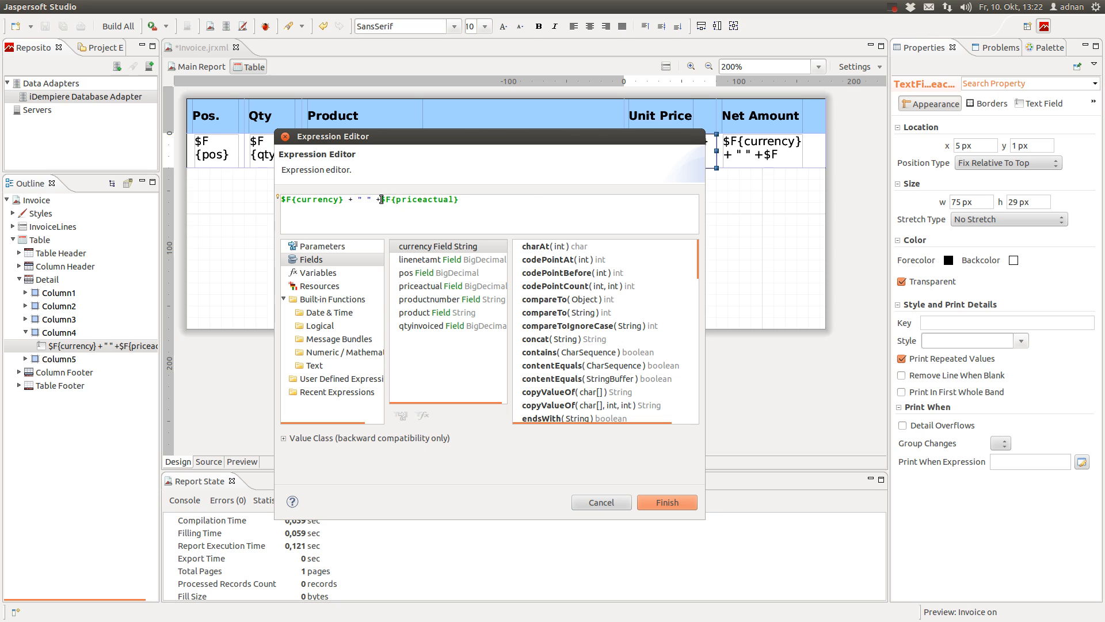
drag(381, 199, 533, 207)
key(Delete)
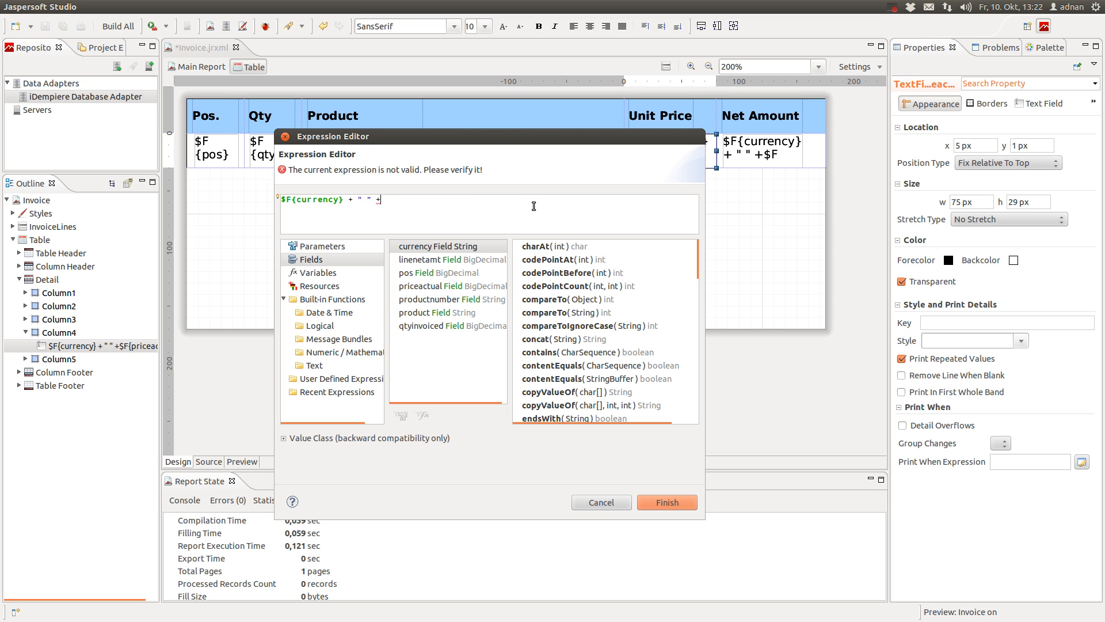
click(441, 286)
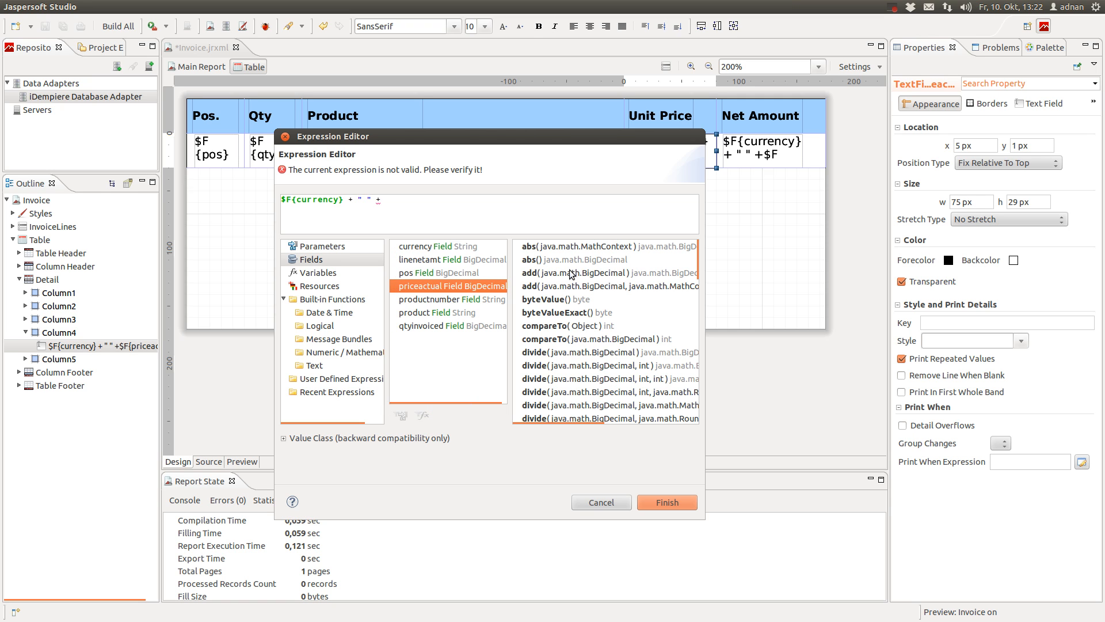
scroll(573, 310, down, 3)
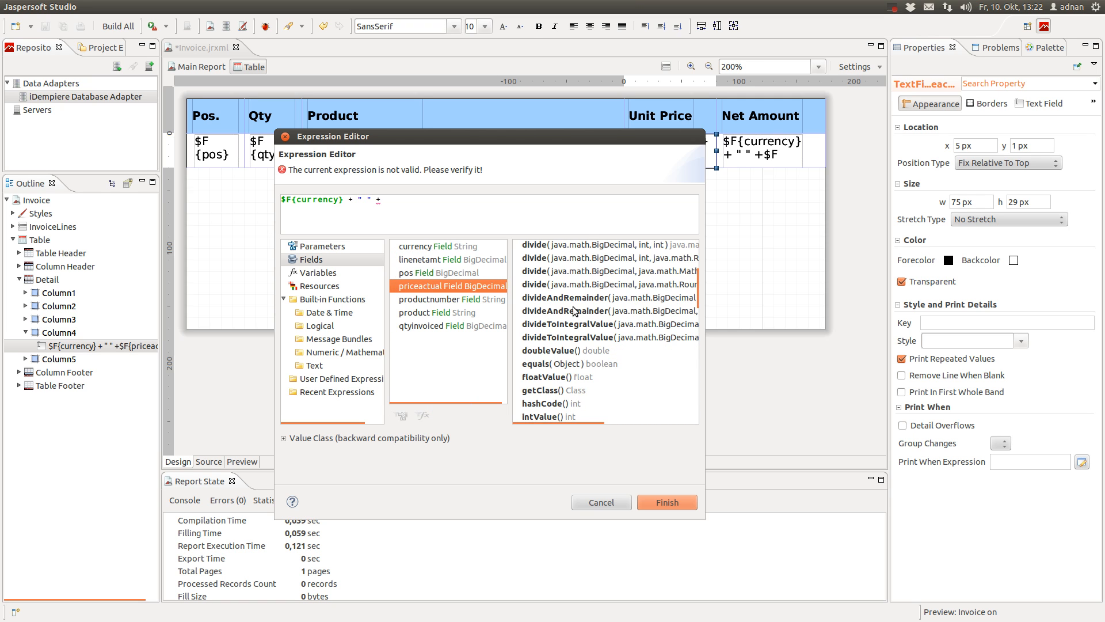
scroll(574, 311, down, 2)
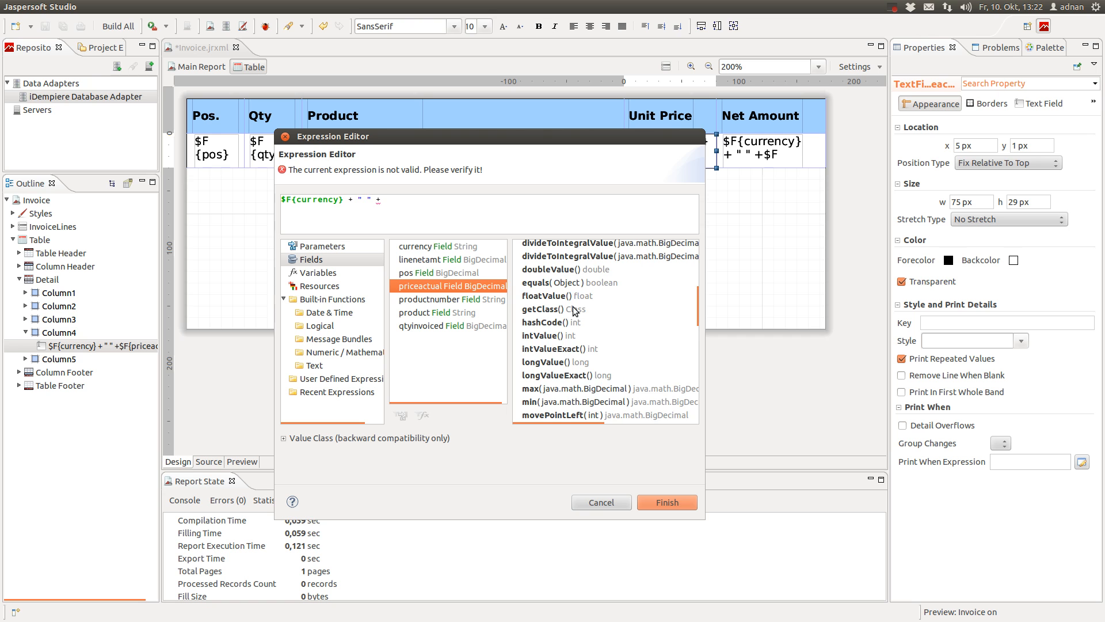
scroll(573, 311, down, 3)
scroll(574, 311, down, 3)
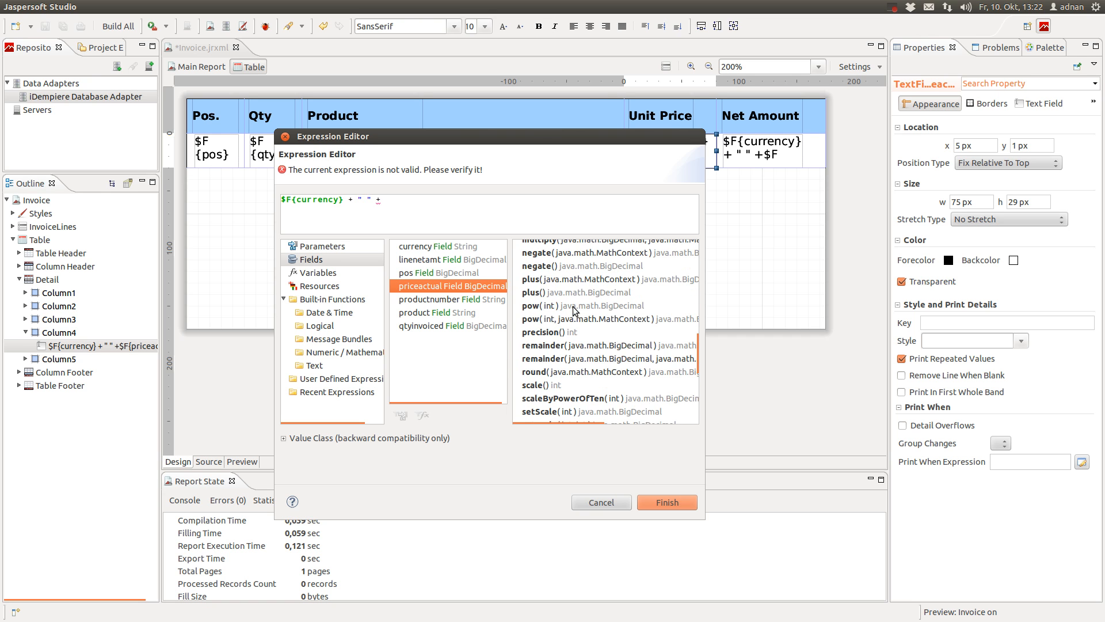
scroll(573, 311, down, 3)
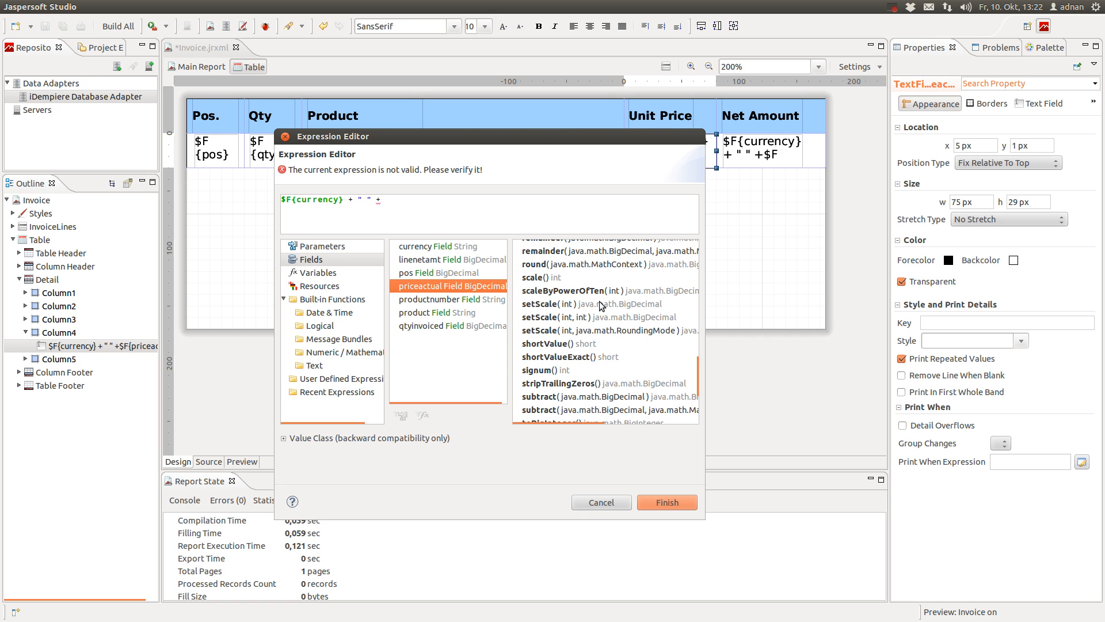
click(599, 305)
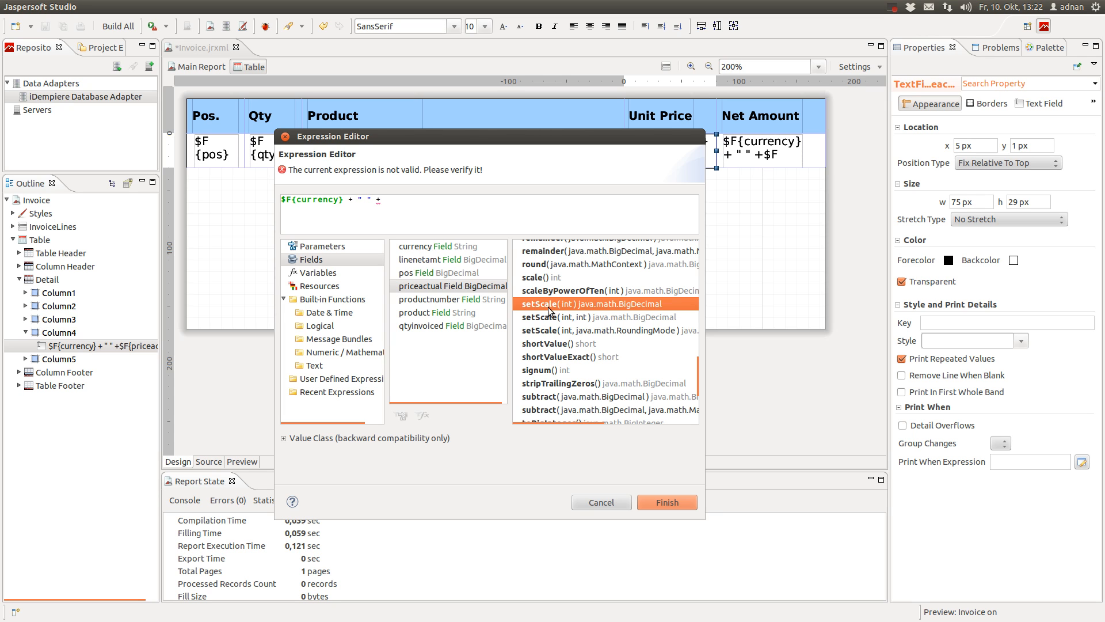
double_click(553, 310)
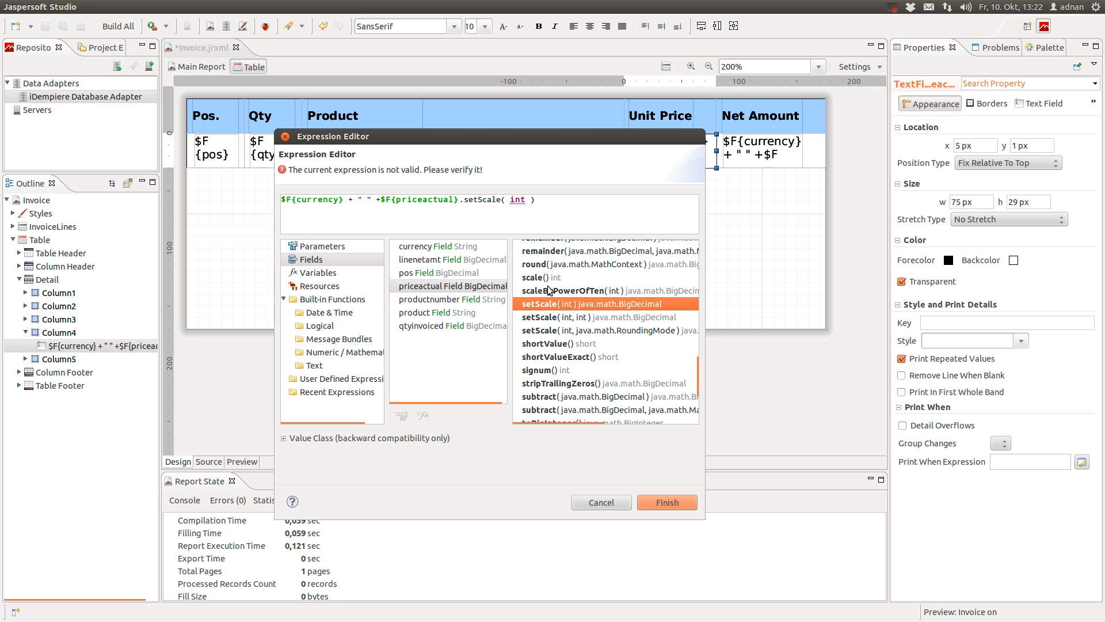
double_click(518, 199)
text(2)
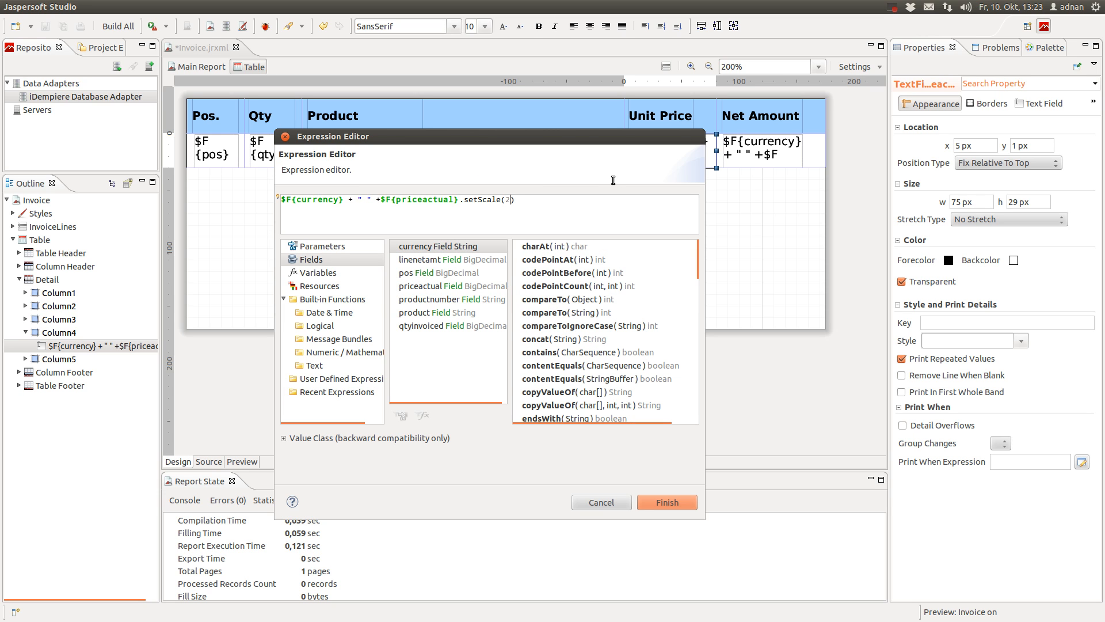
click(668, 502)
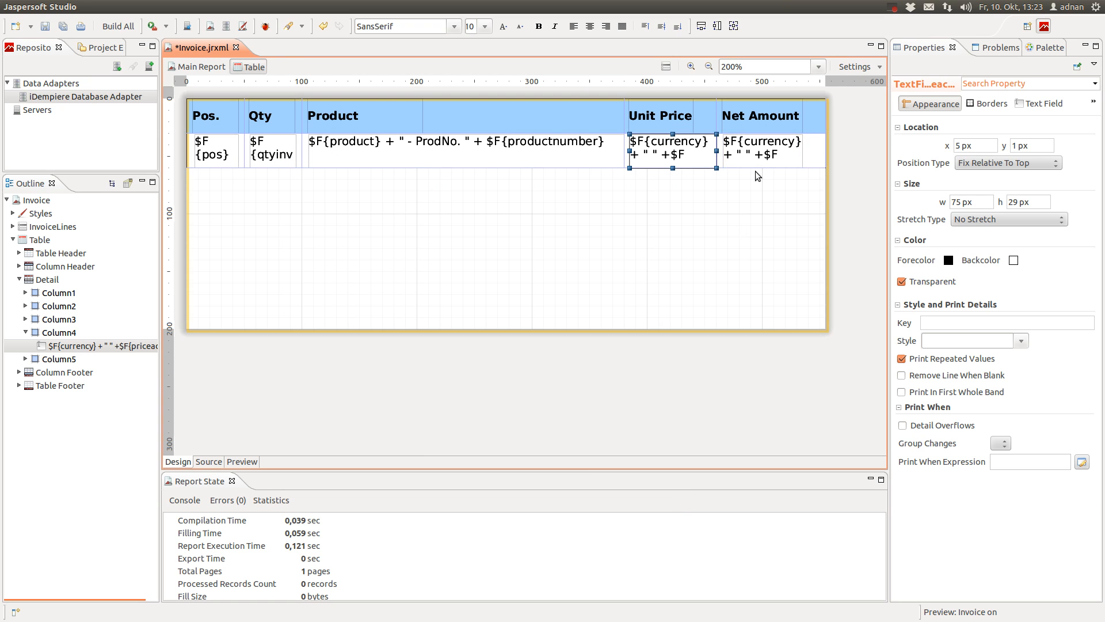
Round the Net Amount expression to two decimals using linenetamt.setScale(2)
click(771, 149)
double_click(770, 148)
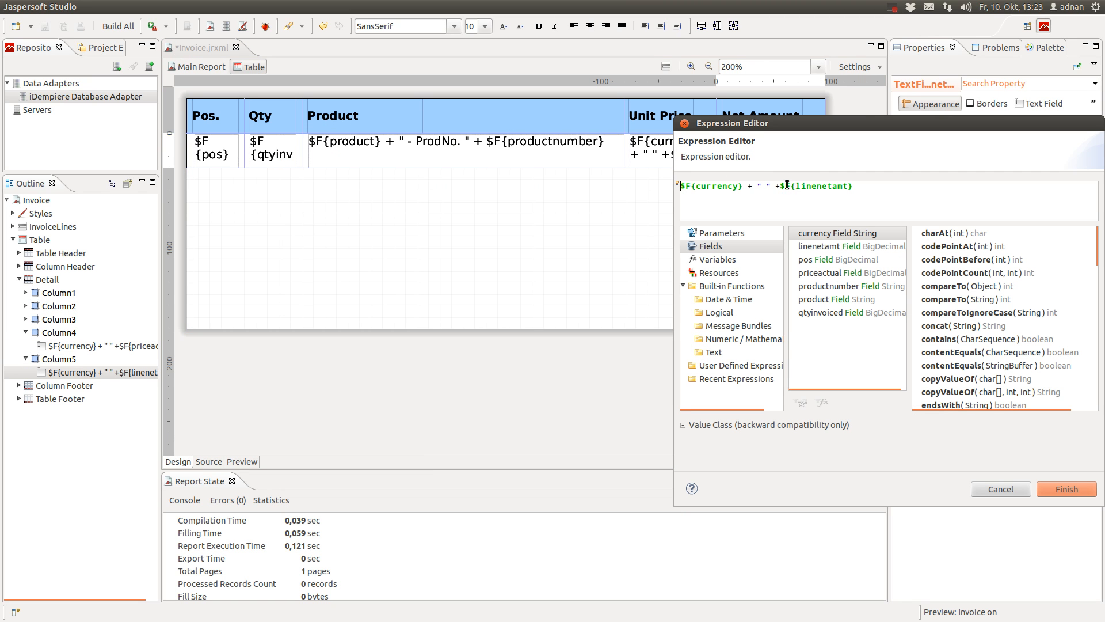
drag(783, 186, 947, 188)
key(BackSpace)
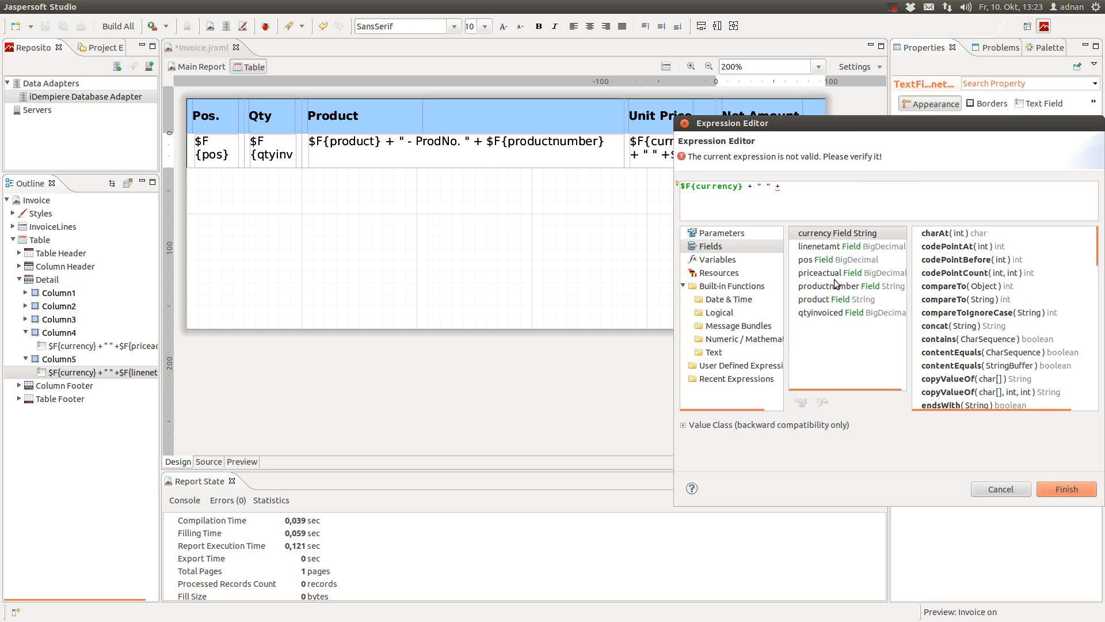
click(839, 246)
scroll(1039, 337, down, 10)
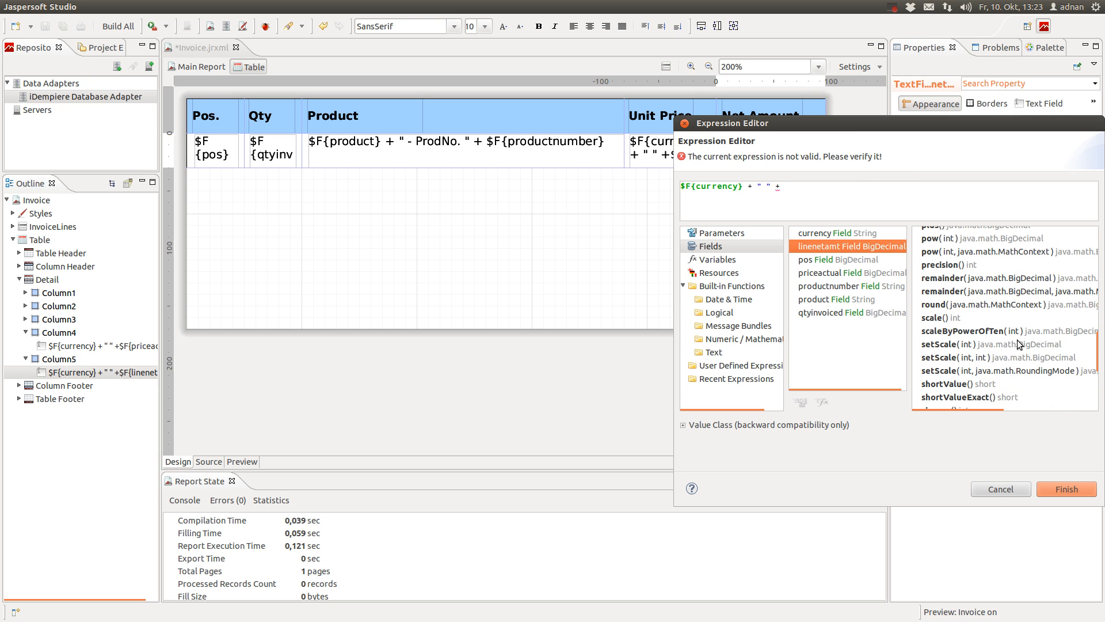
double_click(966, 344)
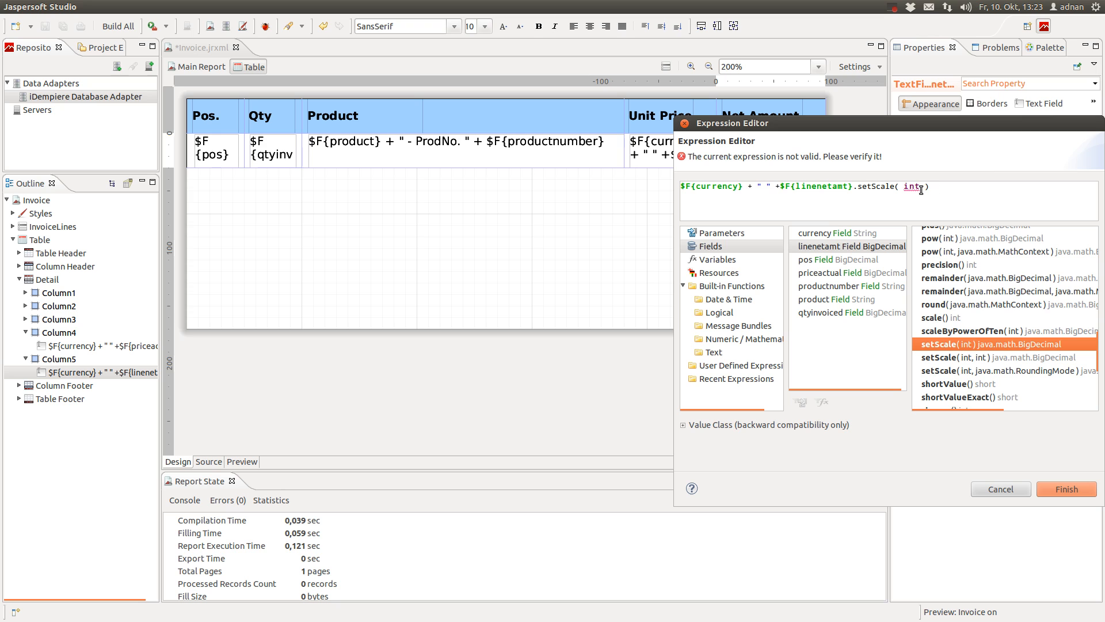
key(BackSpace)
key(BackSpace)
key(BackSpace)
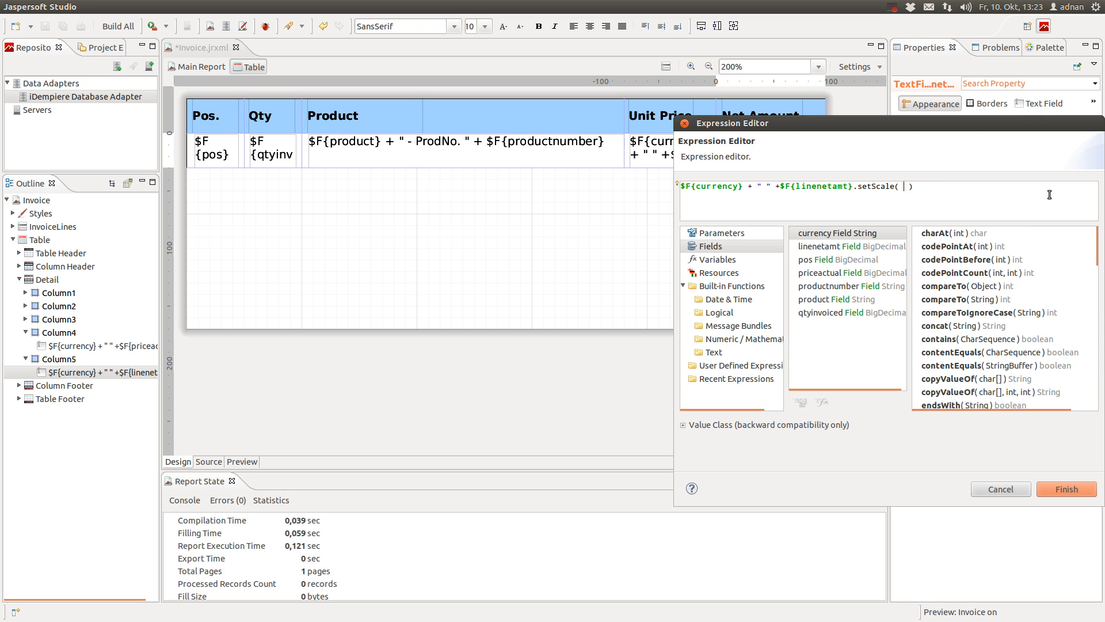
text(2)
click(1070, 488)
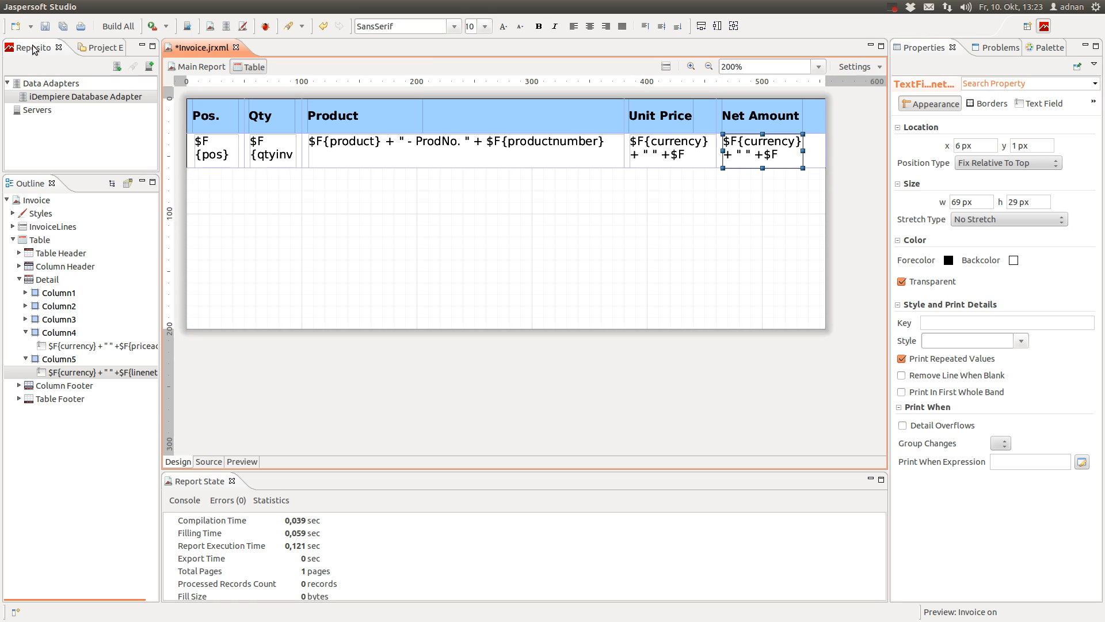
Save the report and run the invoice preview
click(45, 26)
click(242, 461)
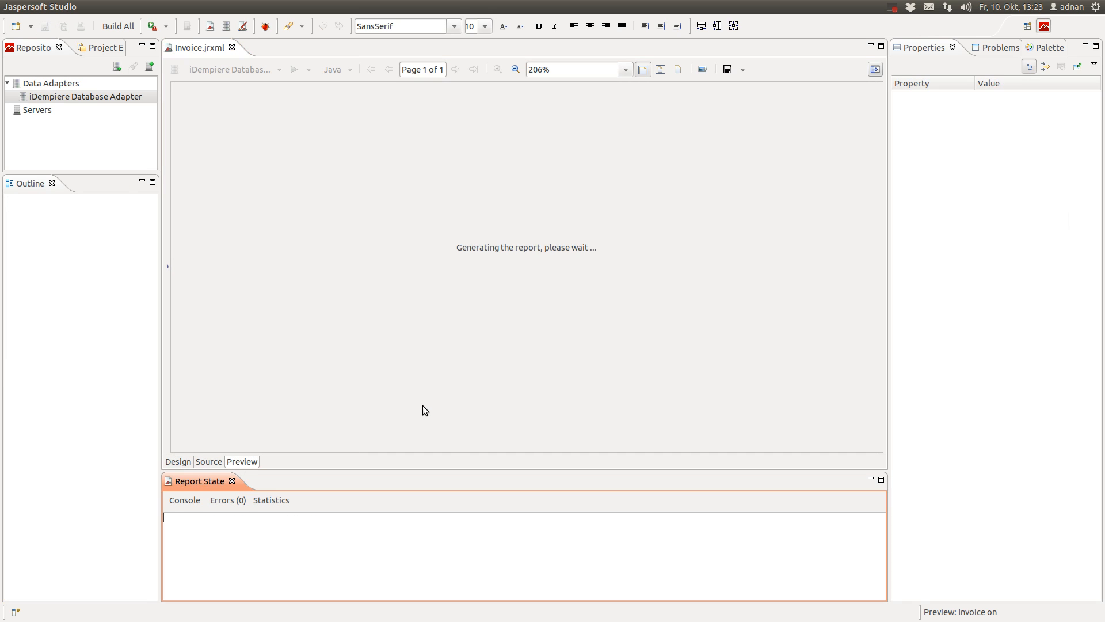
click(285, 440)
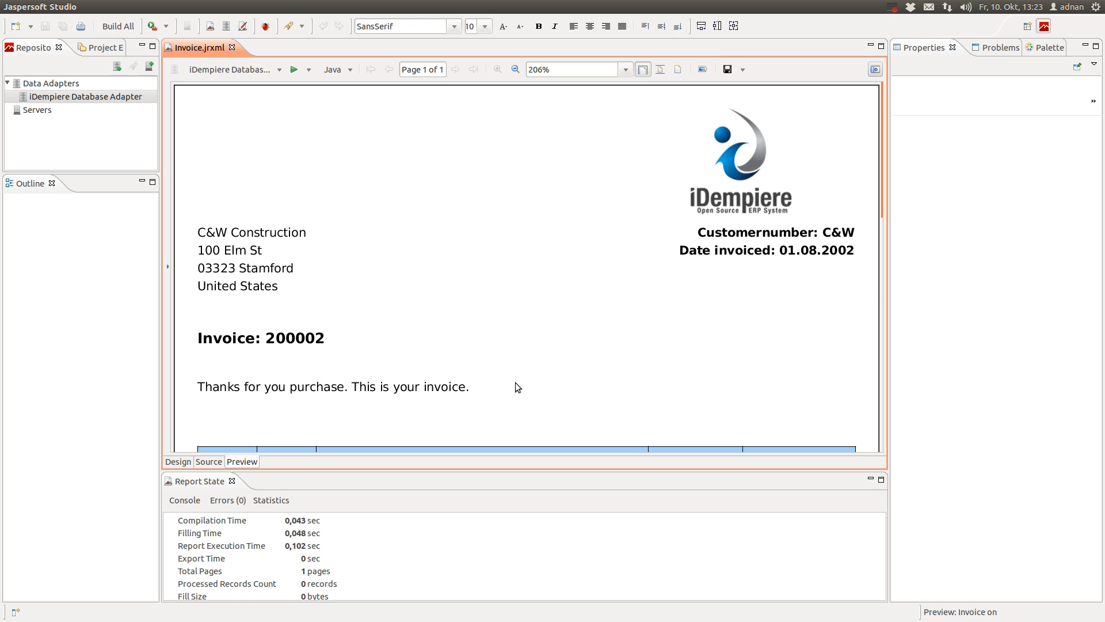
Check the two-decimal amounts such as USD 61.75 and USD 47.50, then rerun the preview
scroll(517, 387, down, 3)
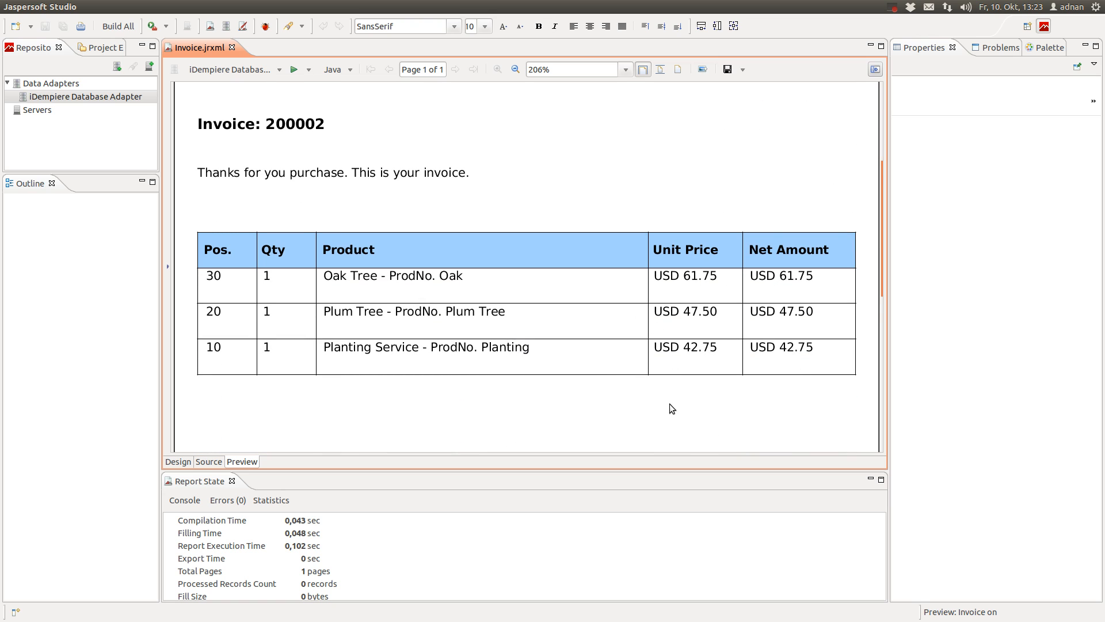
scroll(669, 403, down, 1)
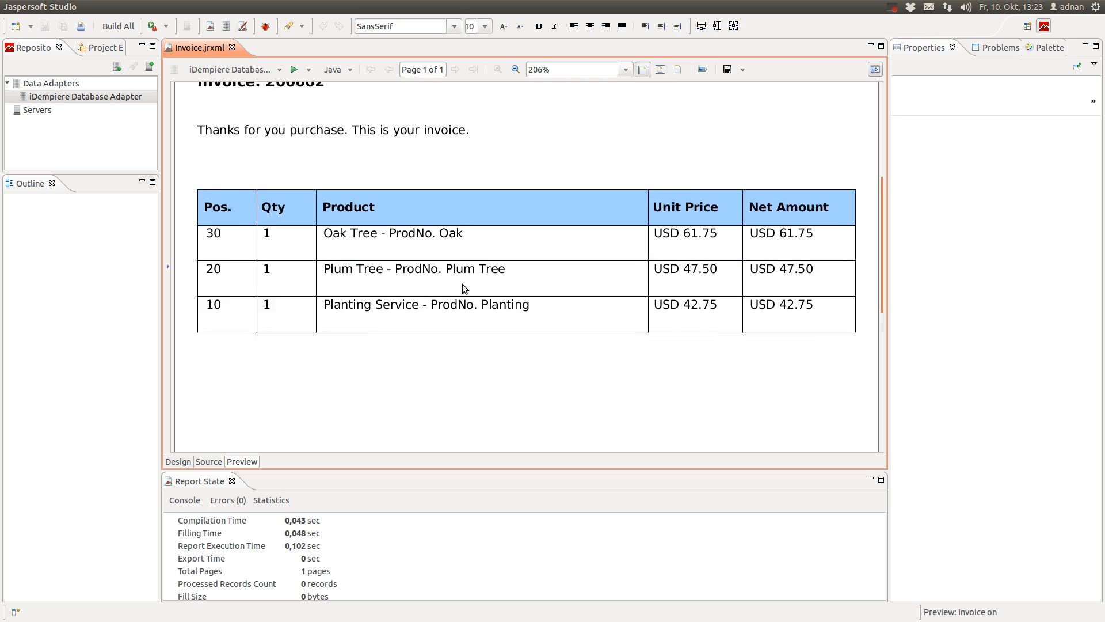
scroll(464, 287, up, 3)
scroll(462, 284, down, 2)
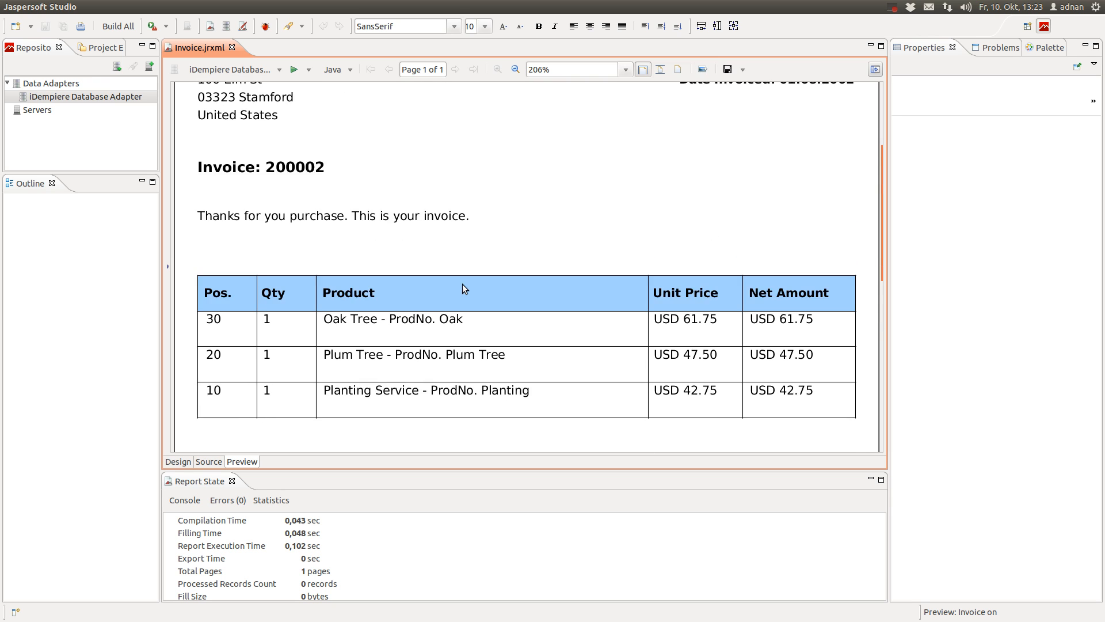
scroll(344, 296, up, 1)
scroll(230, 220, down, 10)
scroll(323, 382, up, 9)
scroll(372, 226, up, 3)
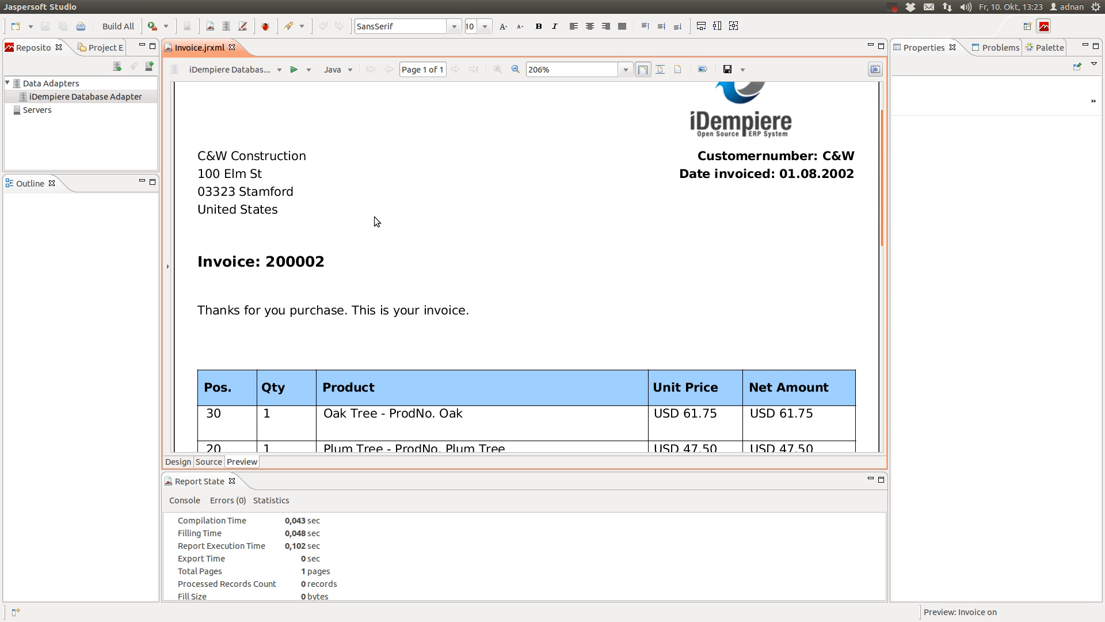
scroll(374, 216, down, 2)
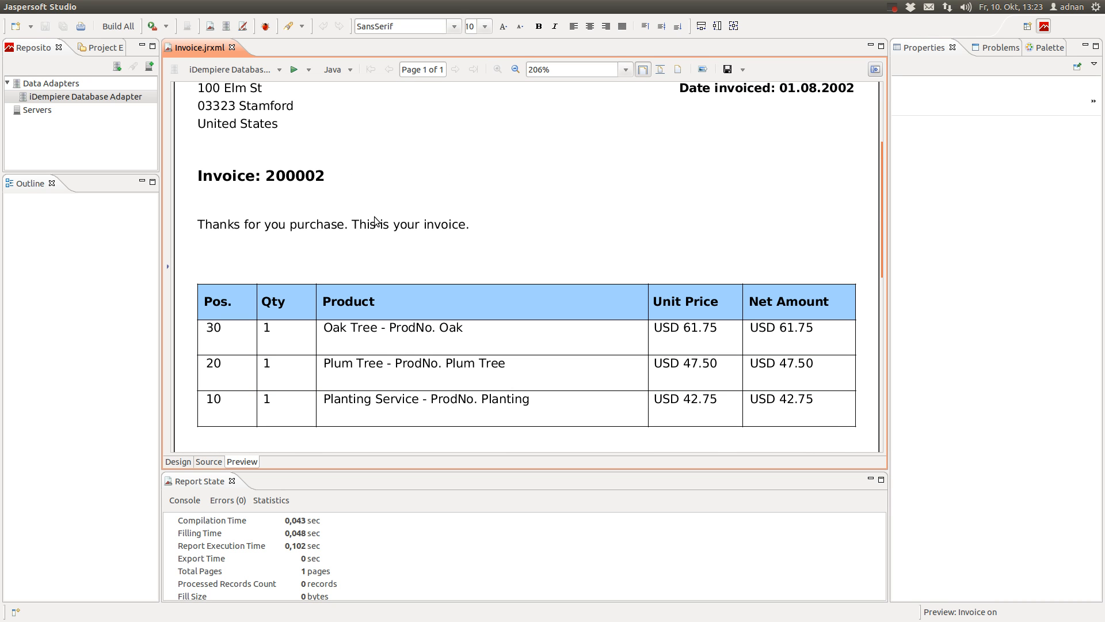
scroll(590, 267, down, 2)
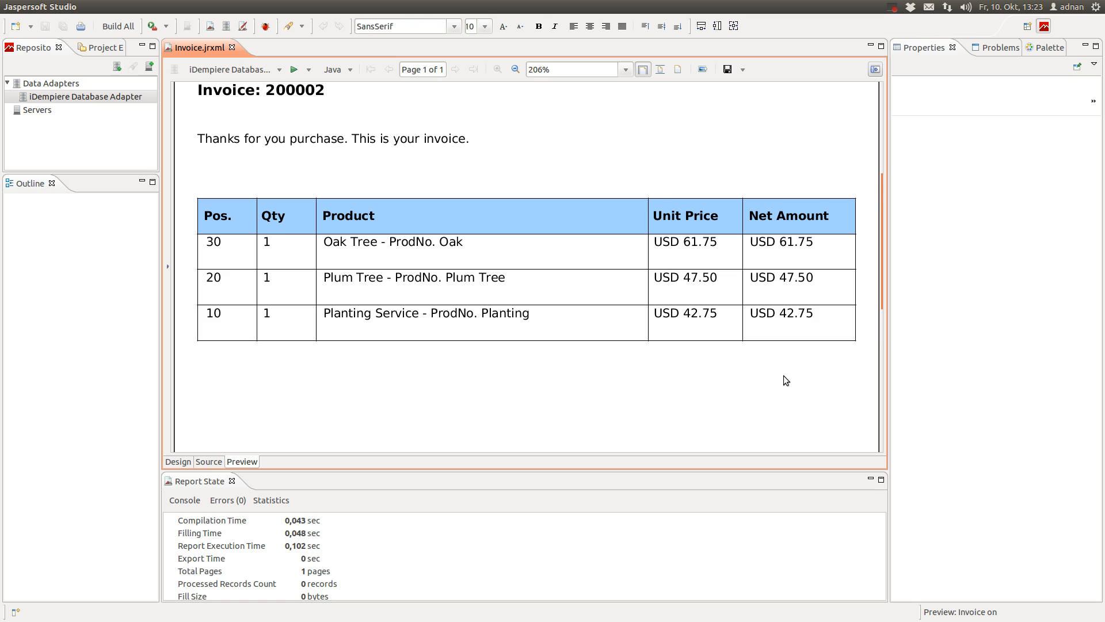
scroll(765, 394, down, 2)
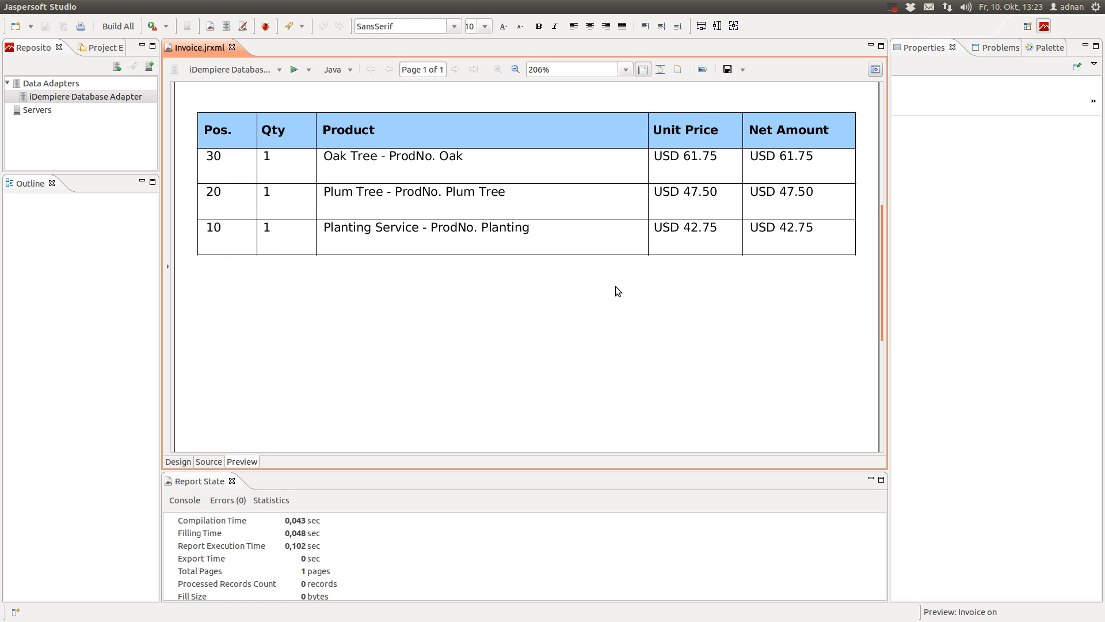
scroll(616, 286, up, 3)
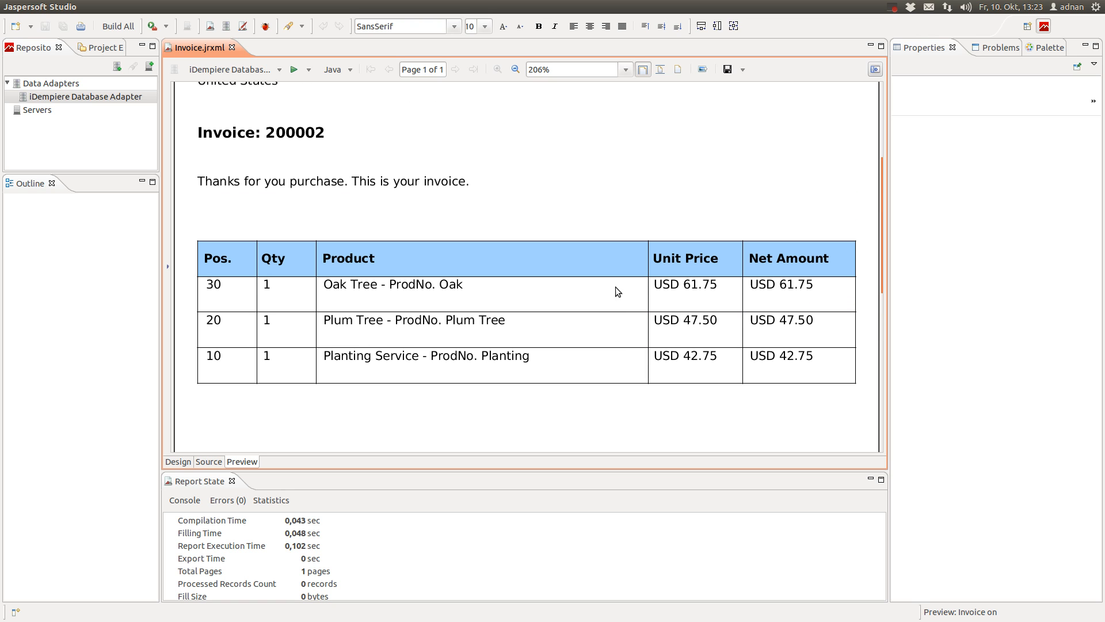
click(236, 68)
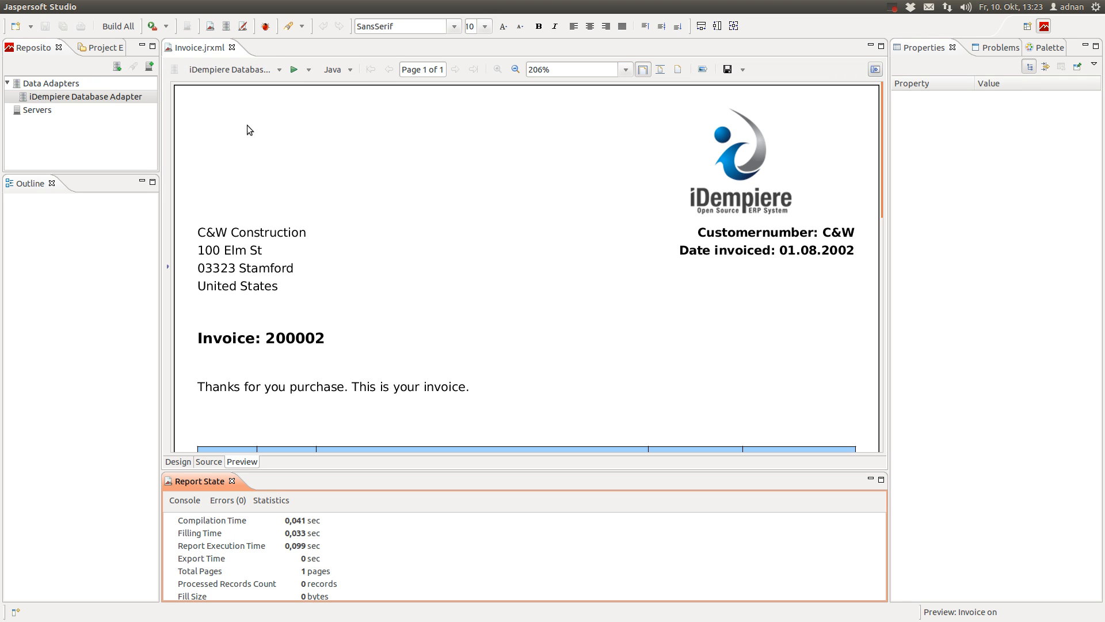
In the main report design, add a Detail 2 band after Detail 1, sized to 96 px
click(185, 462)
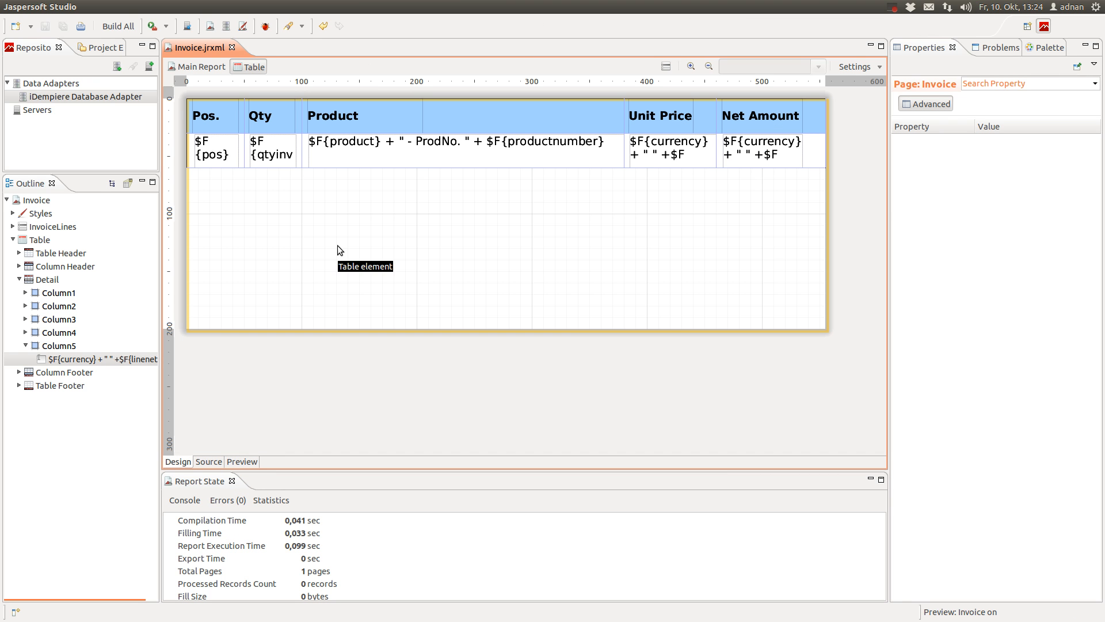
click(194, 68)
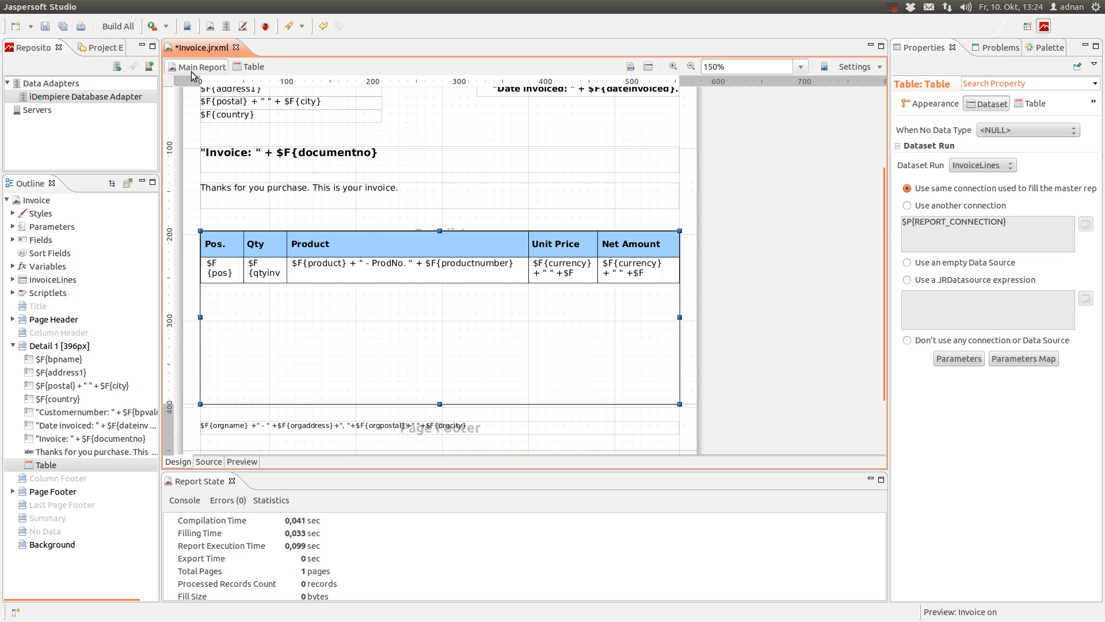
scroll(499, 276, down, 3)
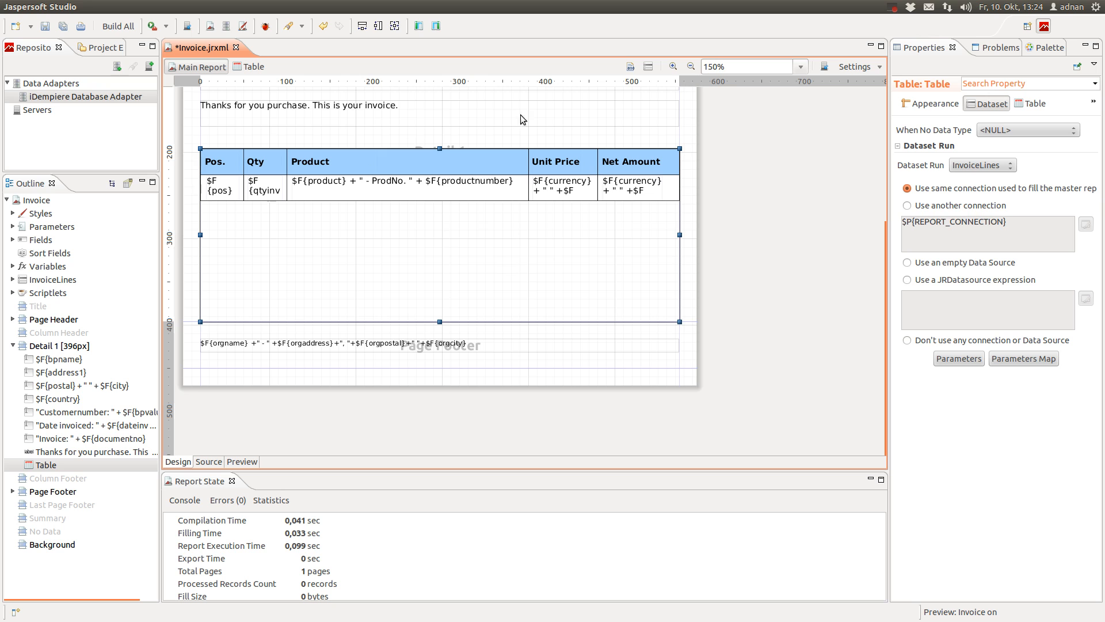
click(595, 140)
right_click(596, 141)
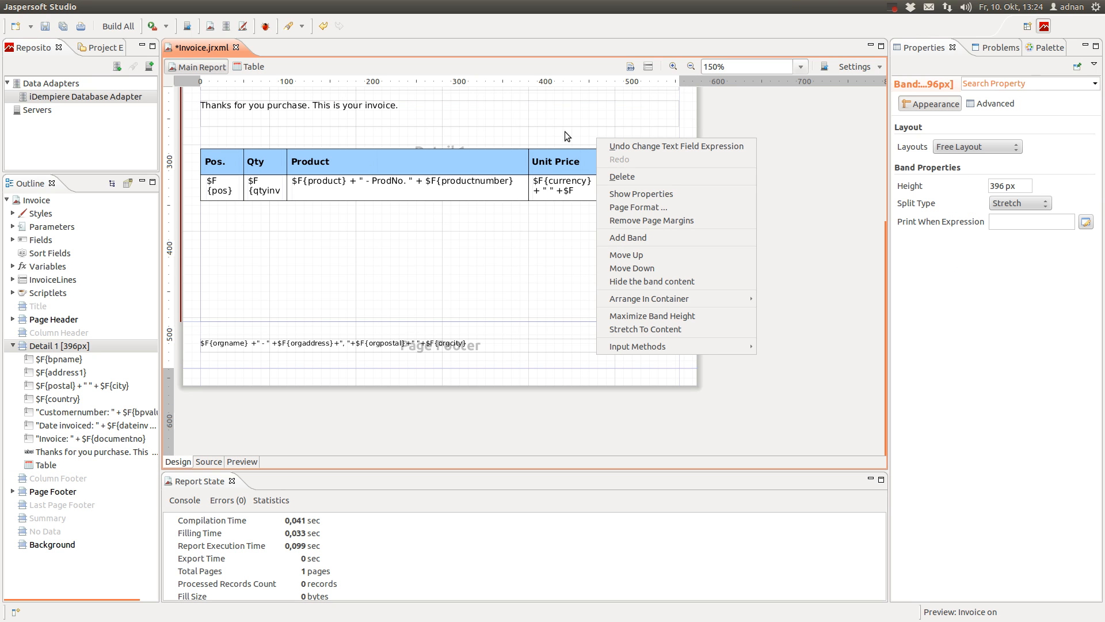
click(666, 237)
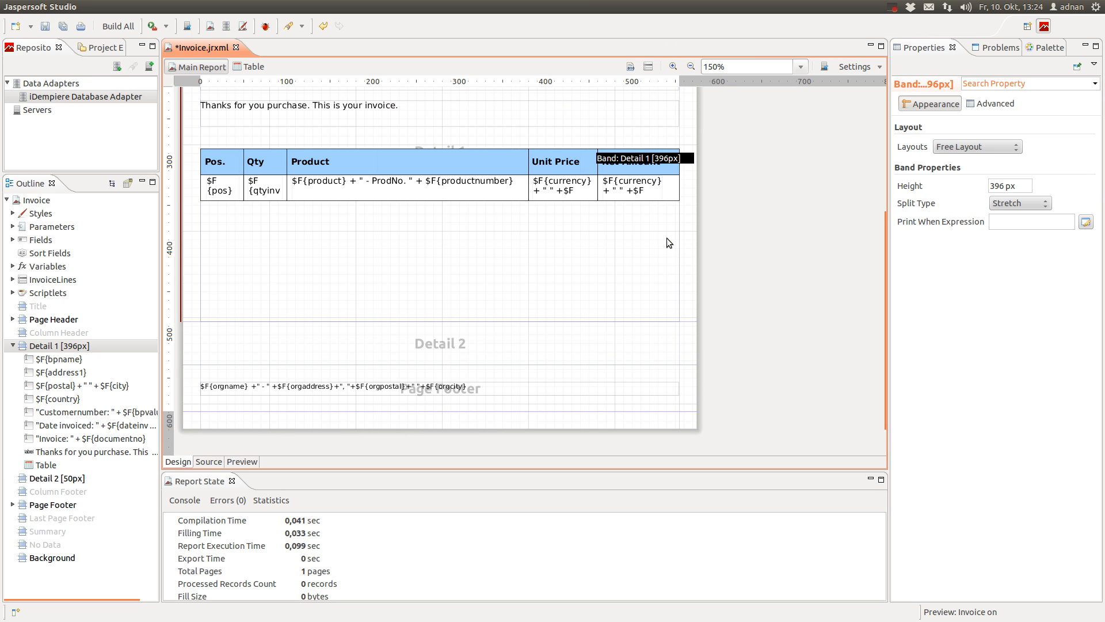
click(455, 352)
drag(458, 358, 461, 403)
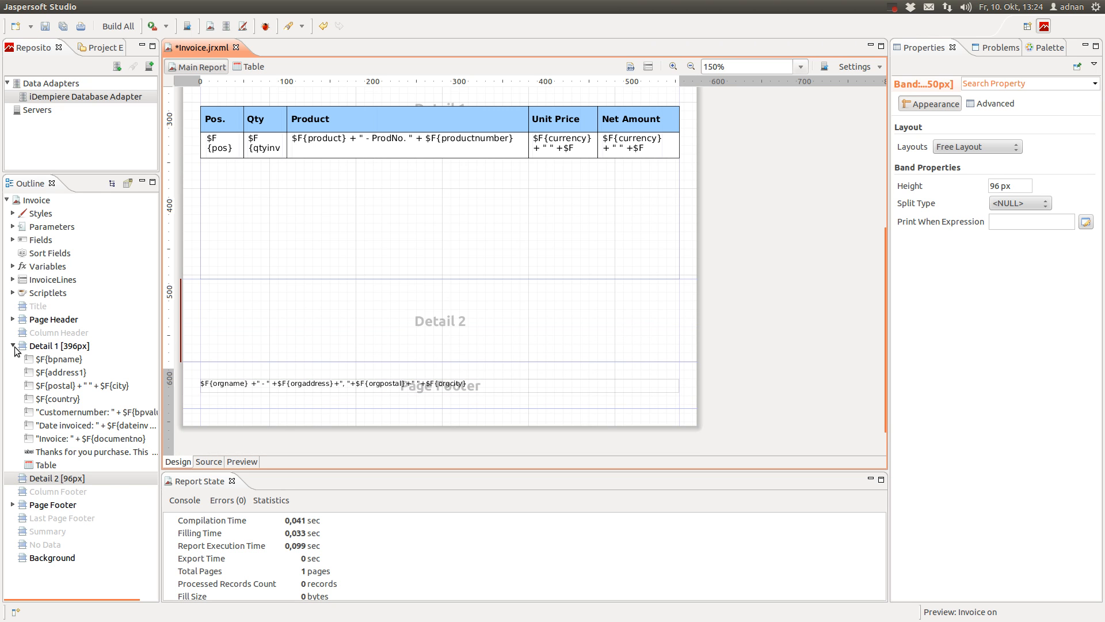
Expand the Outline's Fields and inspect taxamt, taxrate, taxname, grandtotal and totallines
click(13, 346)
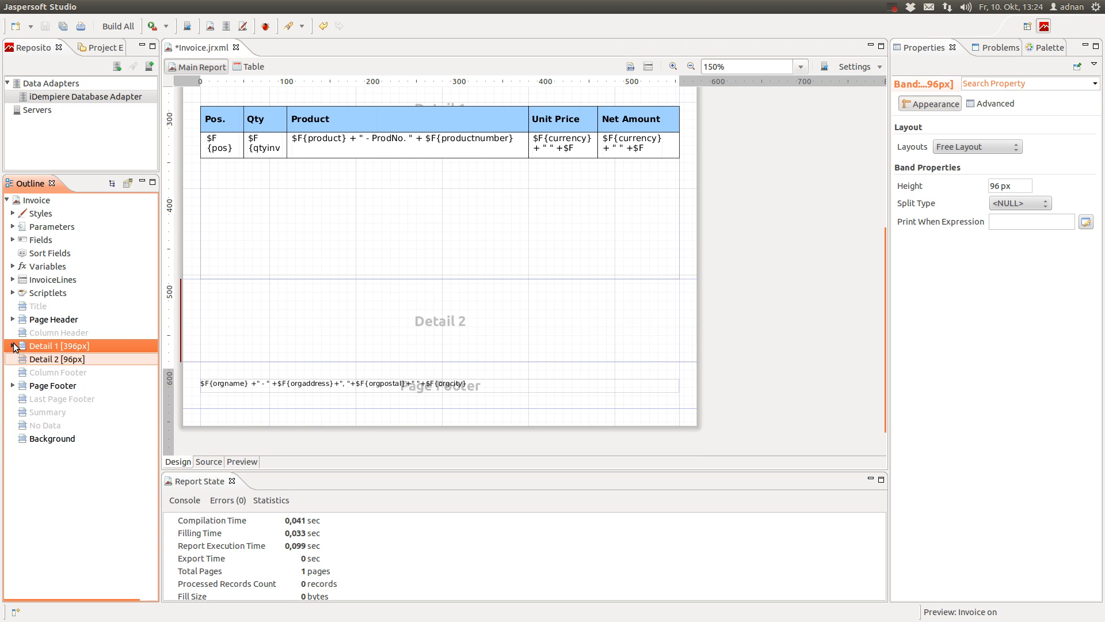
click(35, 240)
click(13, 241)
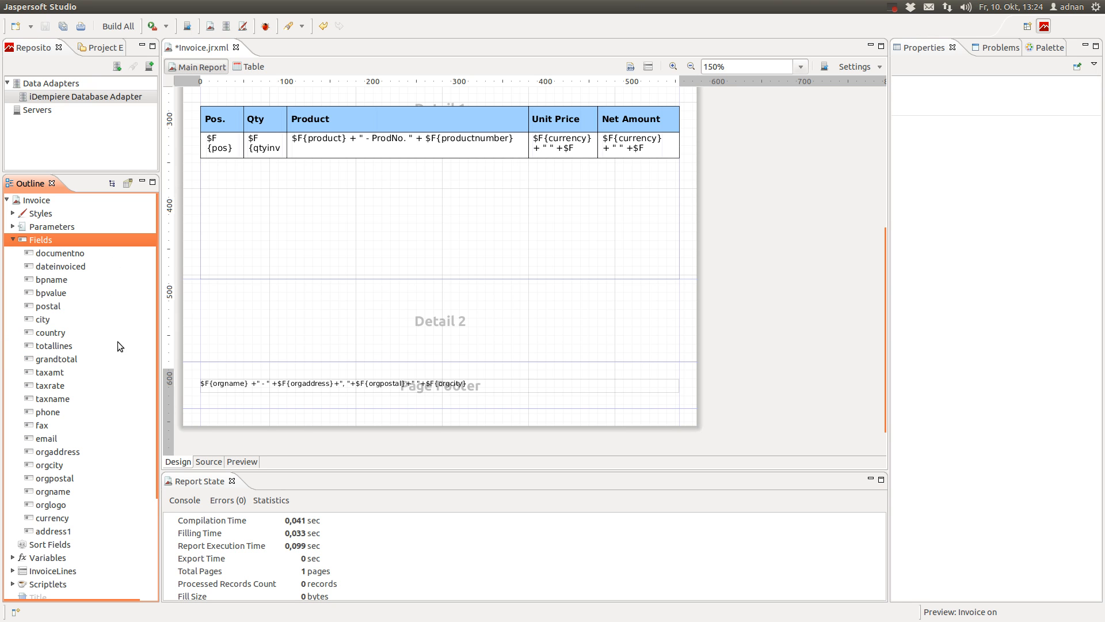
scroll(82, 403, down, 1)
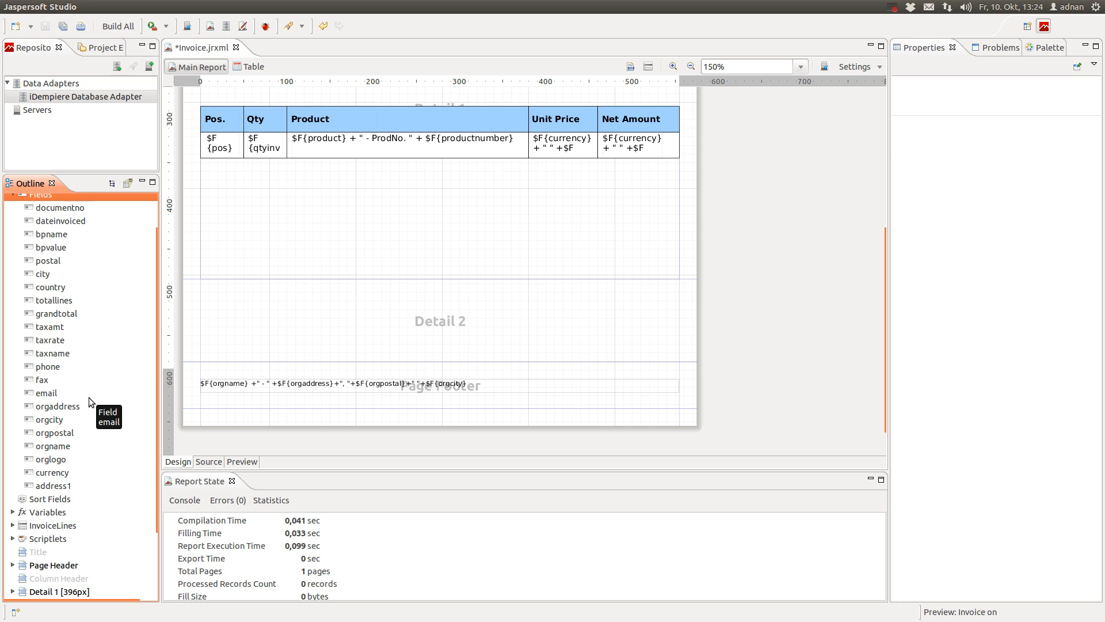
click(58, 328)
click(61, 338)
click(63, 352)
click(50, 314)
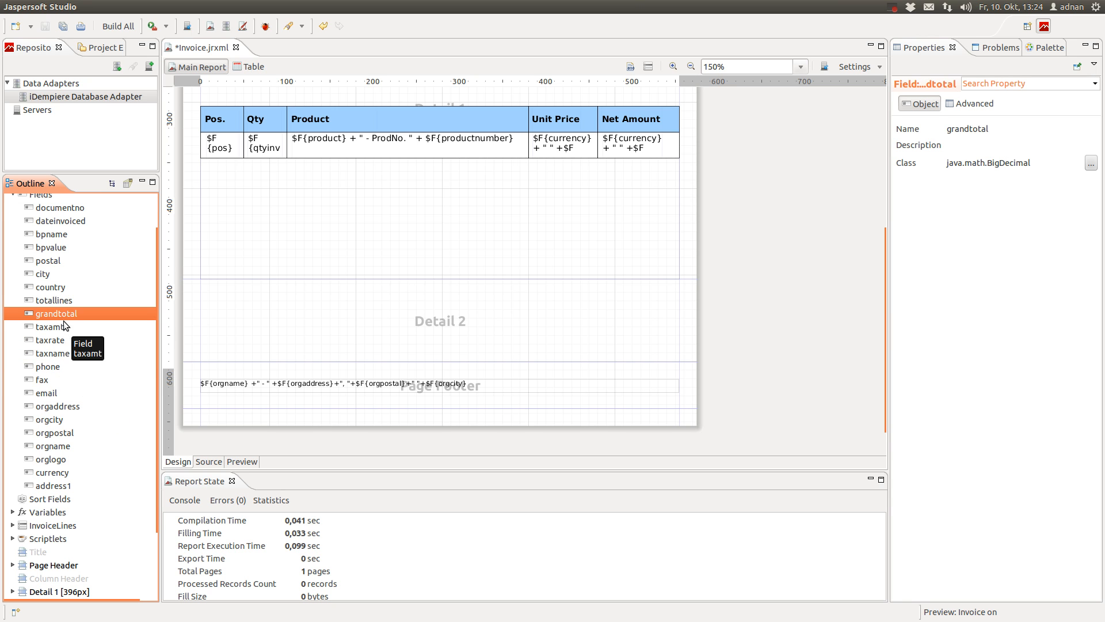
click(56, 302)
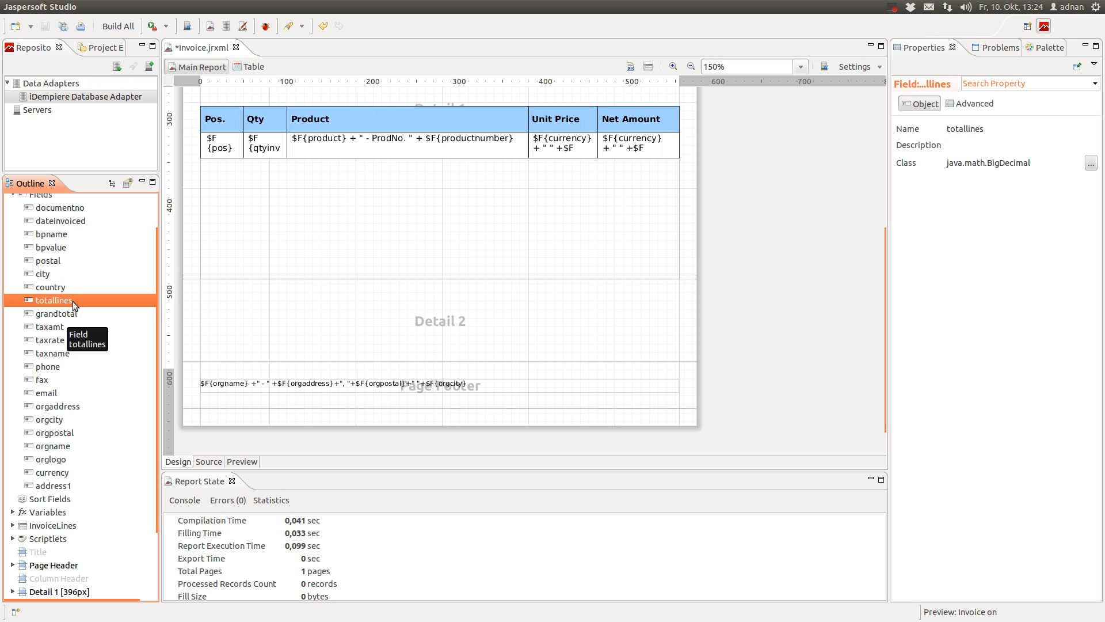
Drop totallines into Detail 2 without its label and open its expression
drag(72, 301, 525, 287)
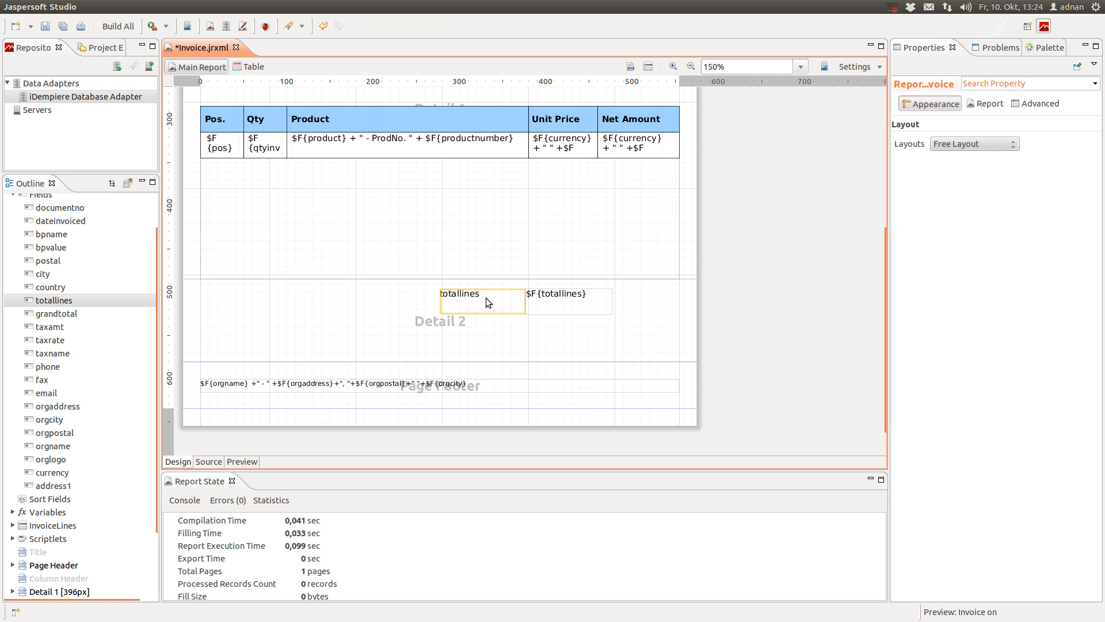
key(Delete)
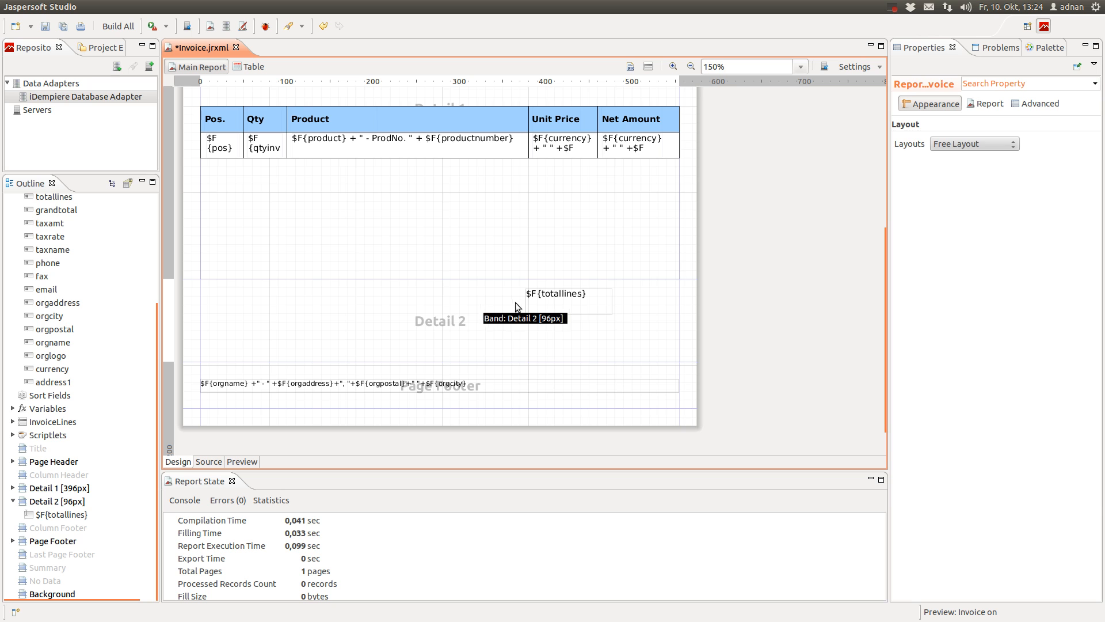
double_click(531, 302)
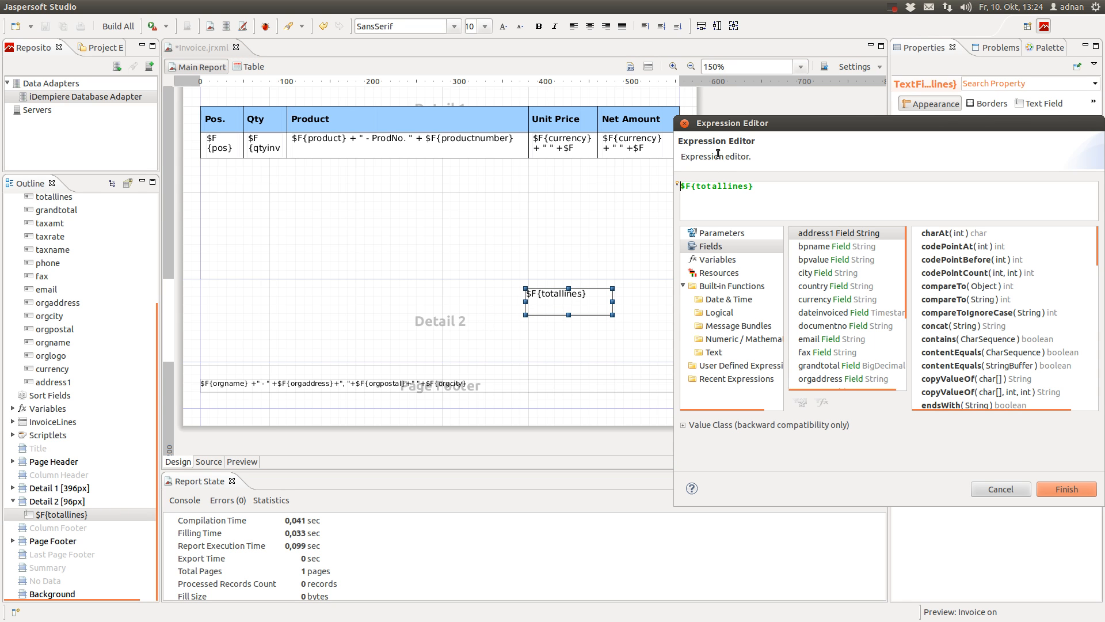
Write the expression "Net Total: " + $F{currency} + " " + $F{totallines}.setScale(2), fixing the setScale typo
text("Net To)
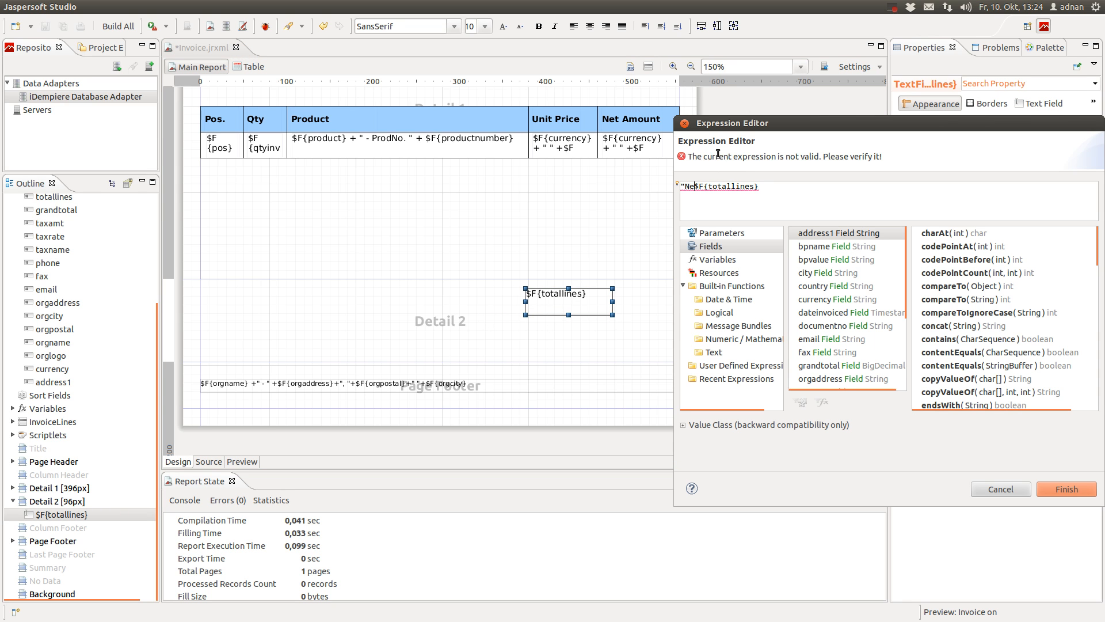
text(tal: "+ )
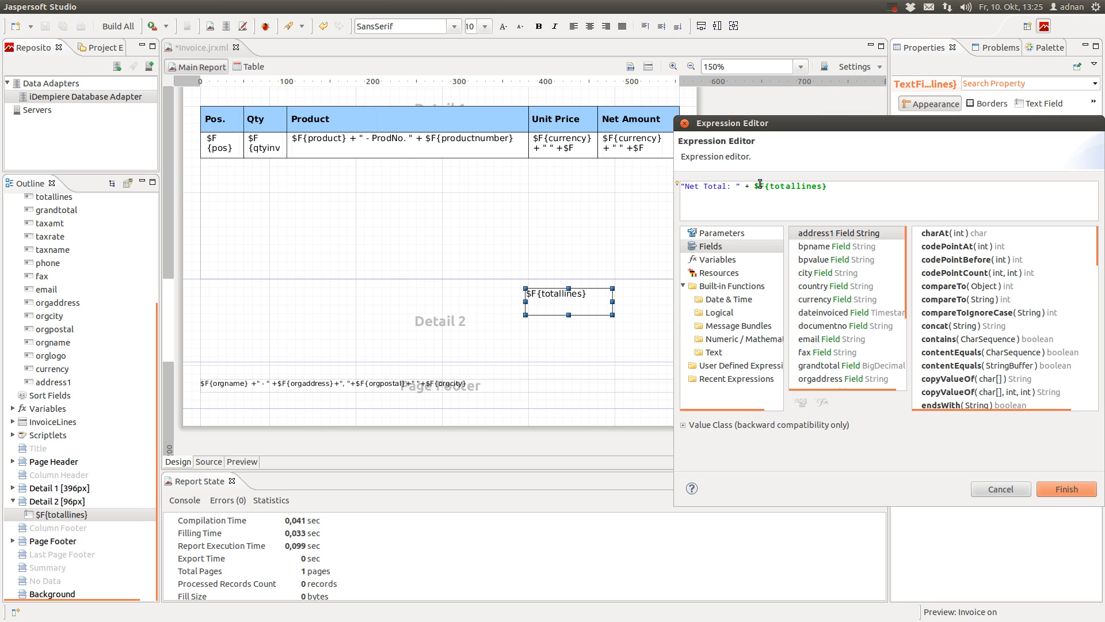
text( +)
key(Left)
key(Right)
click(832, 288)
double_click(830, 302)
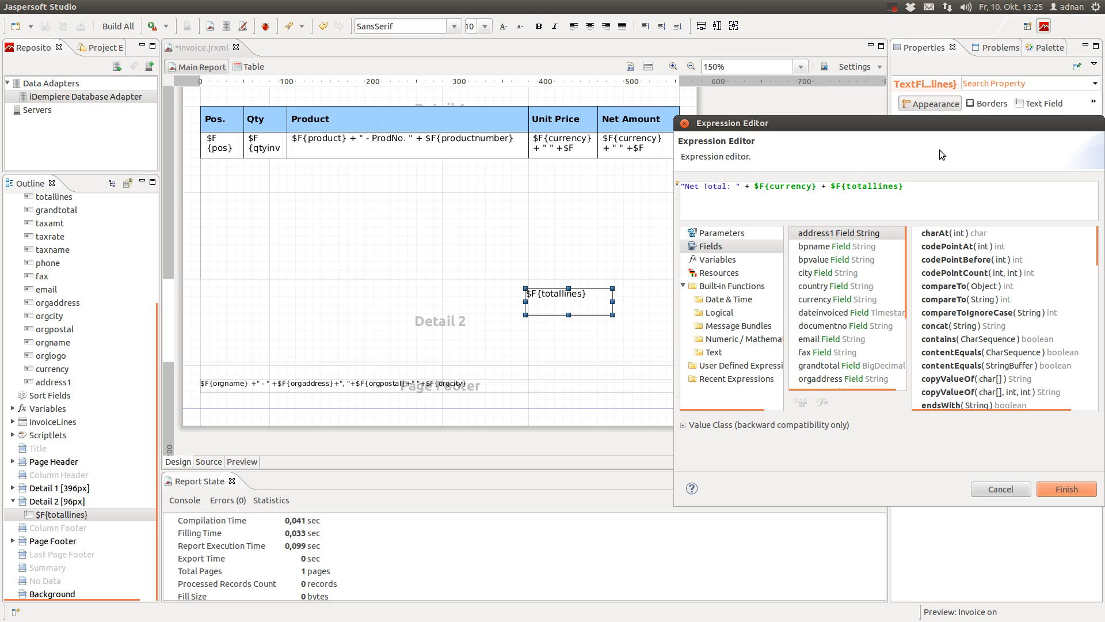
text(" )
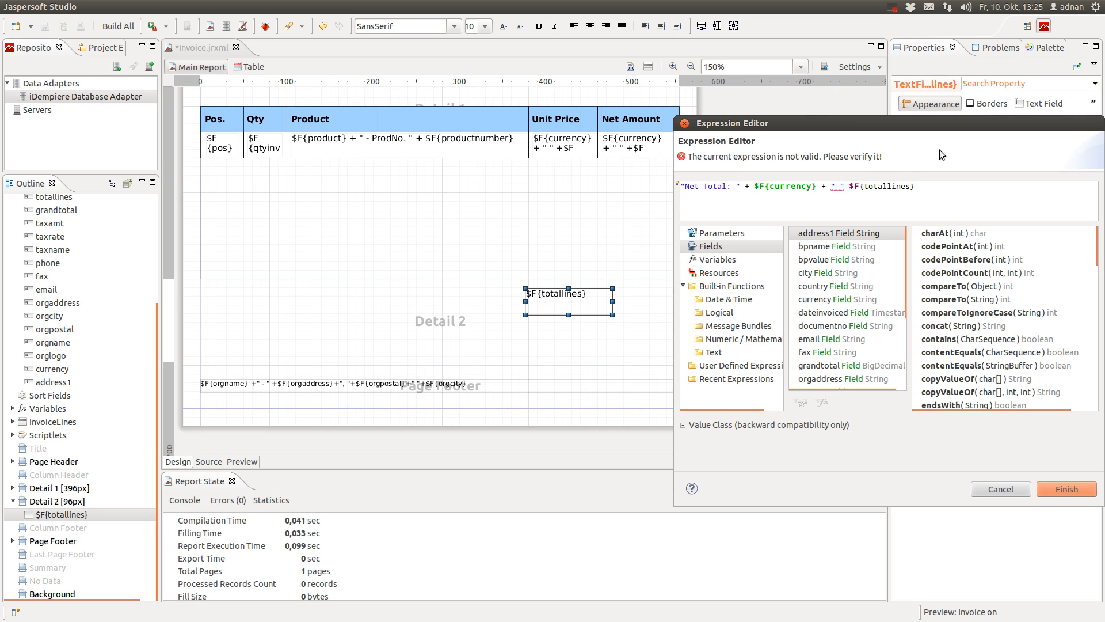
text(+)
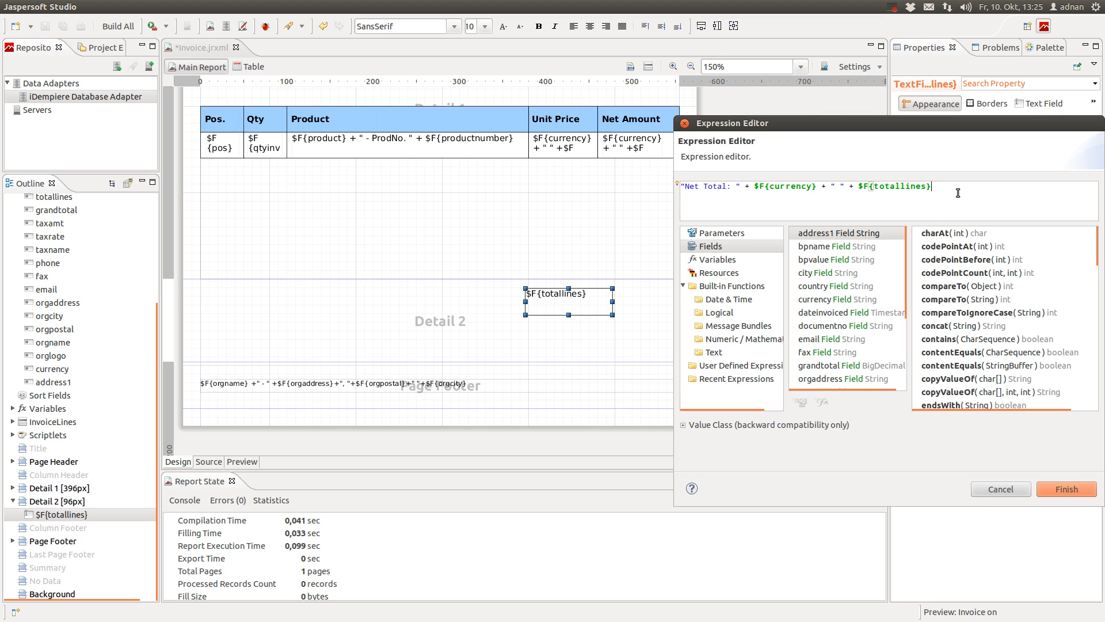
text(.set)
text(Sclae())
text(2))
click(966, 186)
key(BackSpace)
text(l)
scroll(964, 340, down, 5)
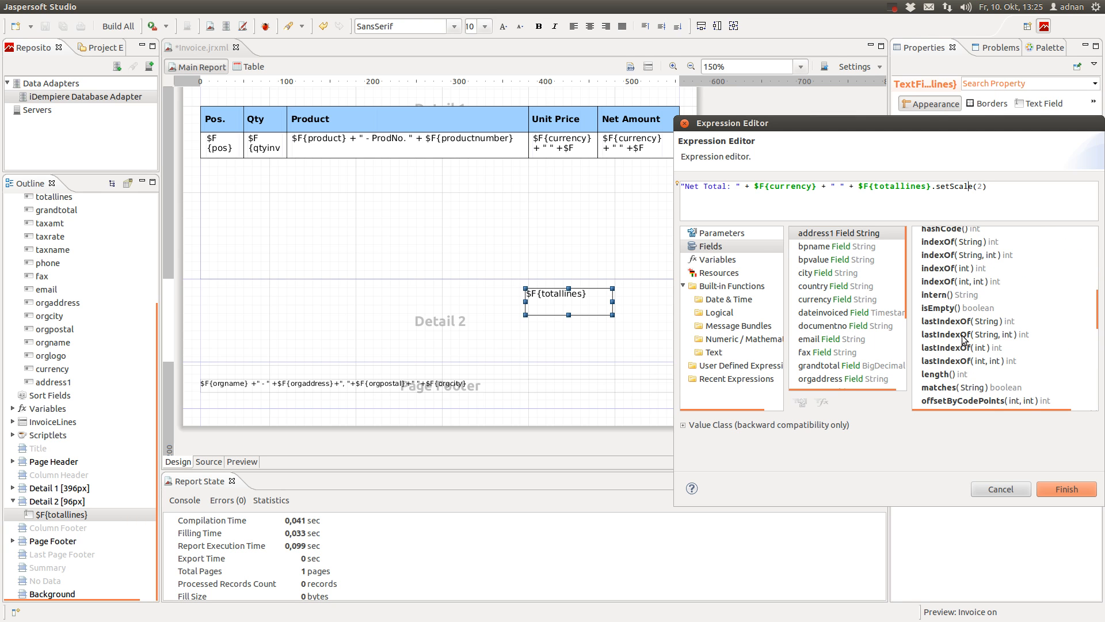
scroll(963, 339, down, 2)
click(859, 367)
scroll(945, 364, down, 3)
scroll(946, 364, down, 10)
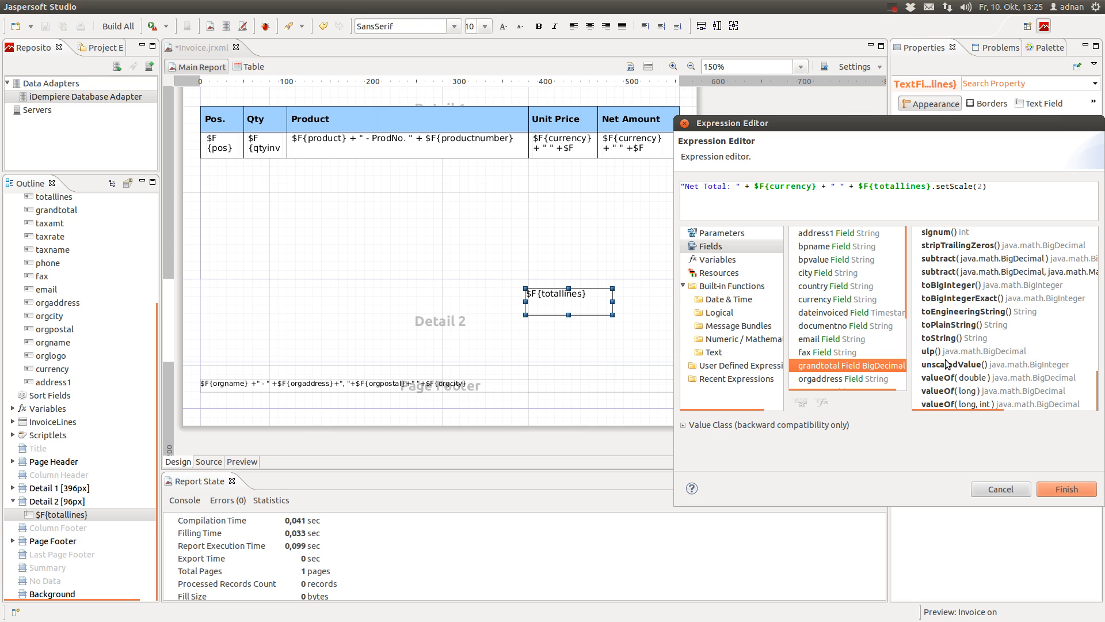
scroll(947, 363, up, 3)
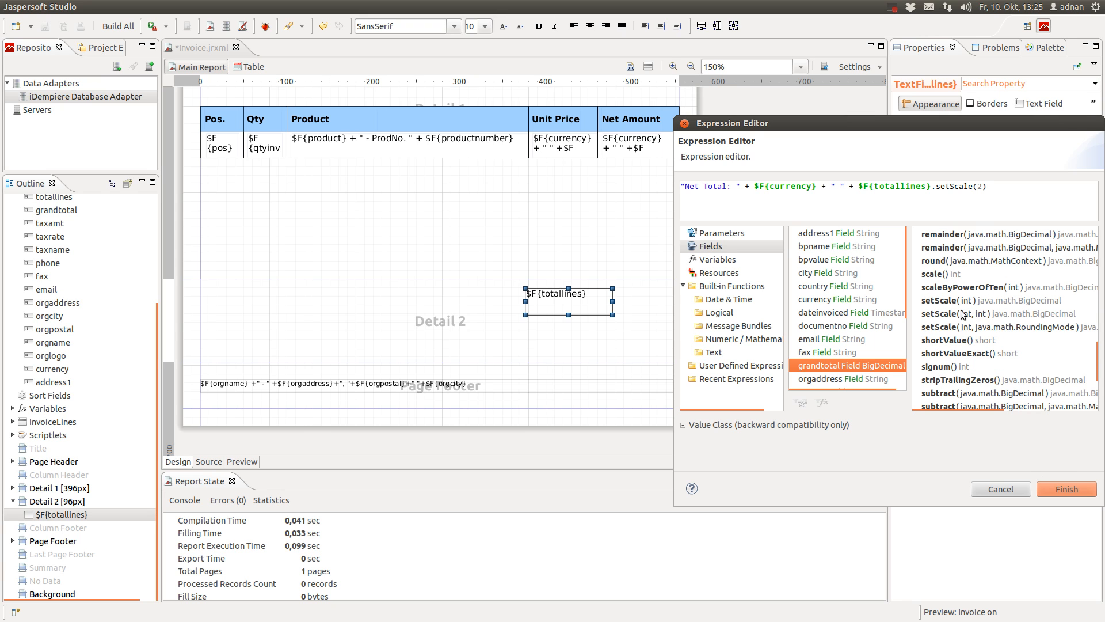
Apply the Net Total expression, widen the field leftward, and make its text right-aligned and bold
click(1086, 490)
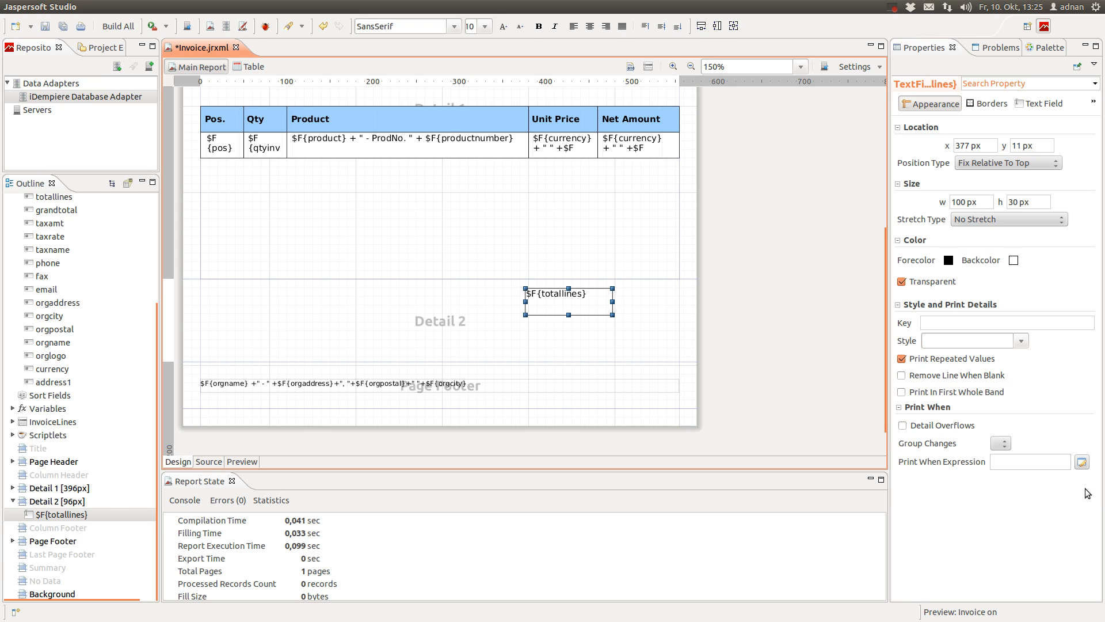
drag(526, 301, 439, 295)
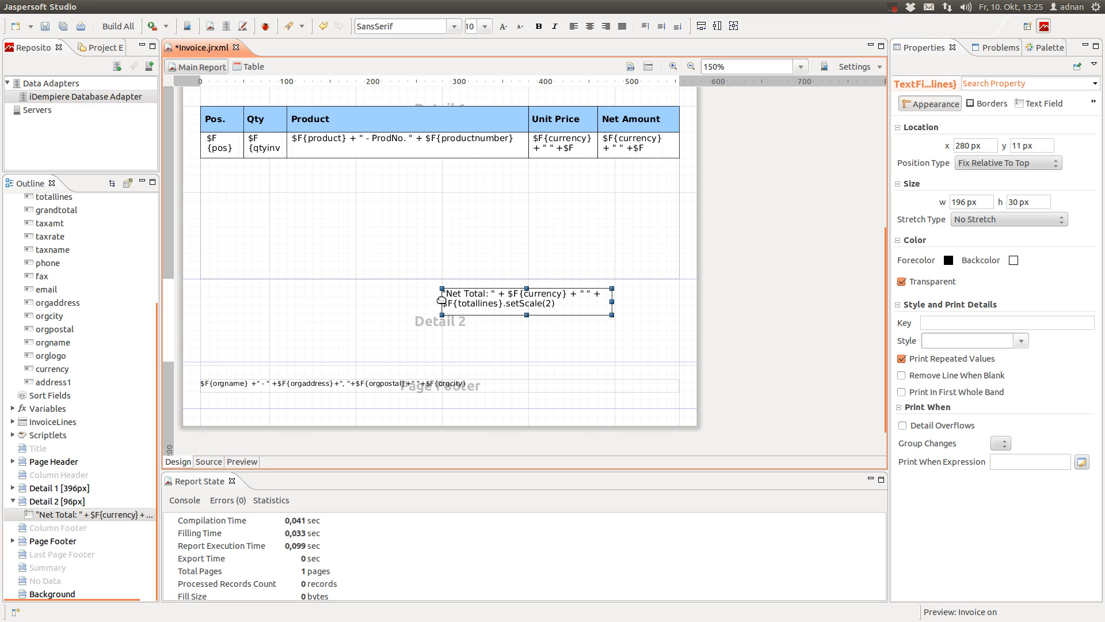
drag(442, 300, 381, 301)
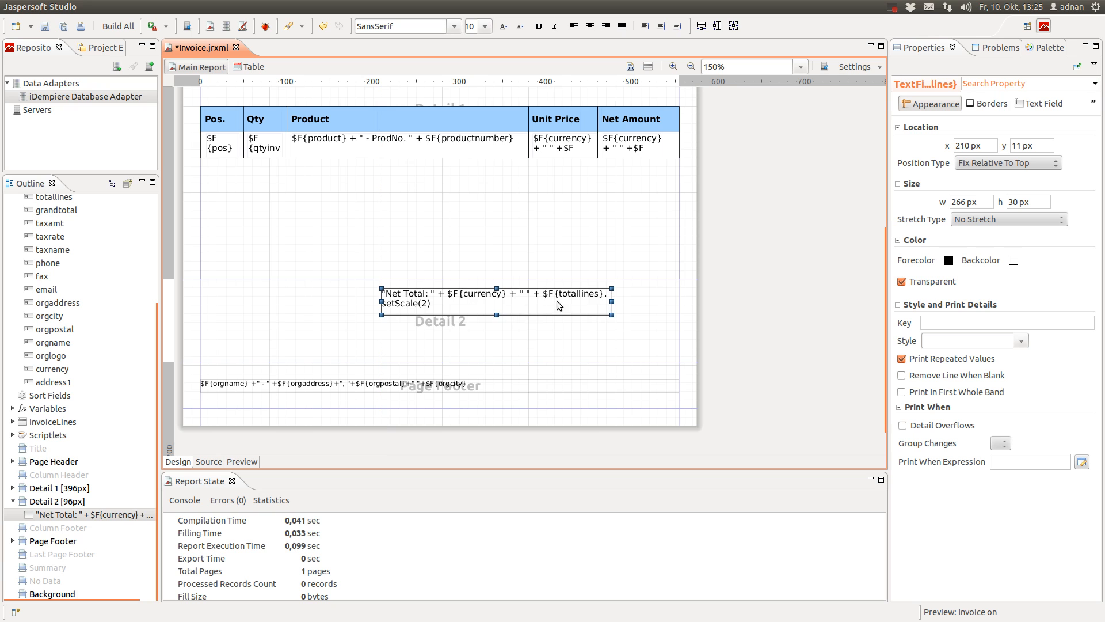
click(1044, 103)
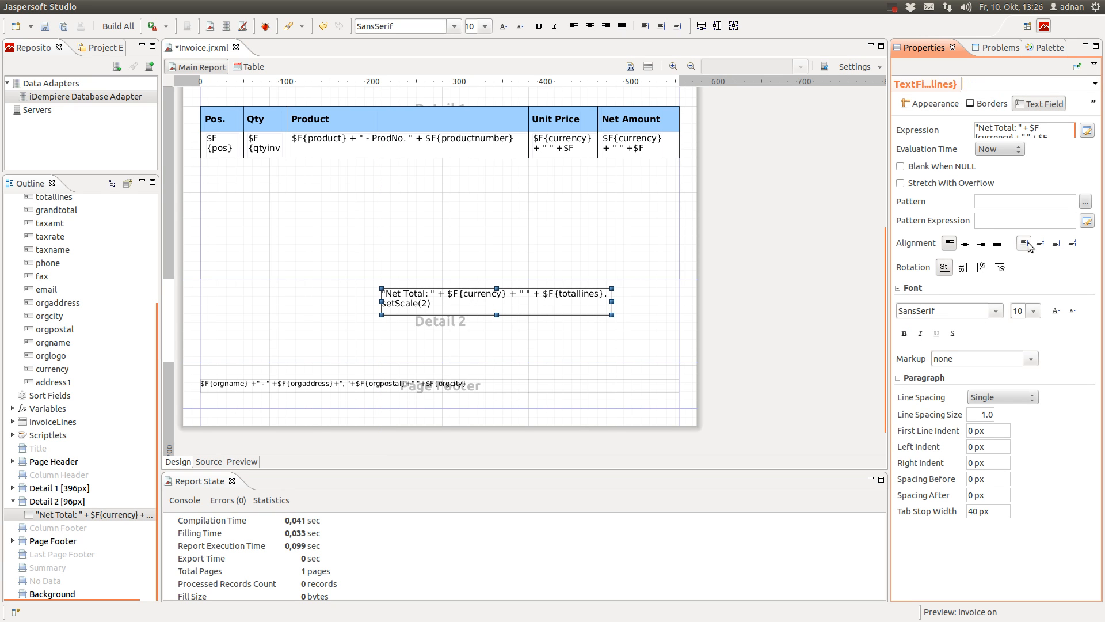
click(982, 244)
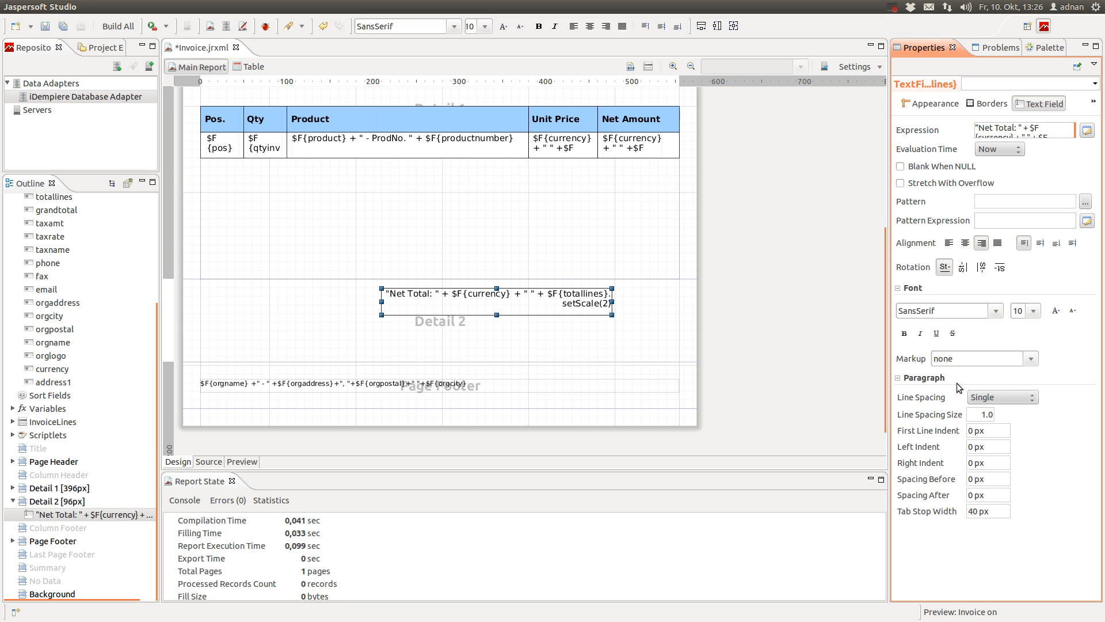
click(905, 334)
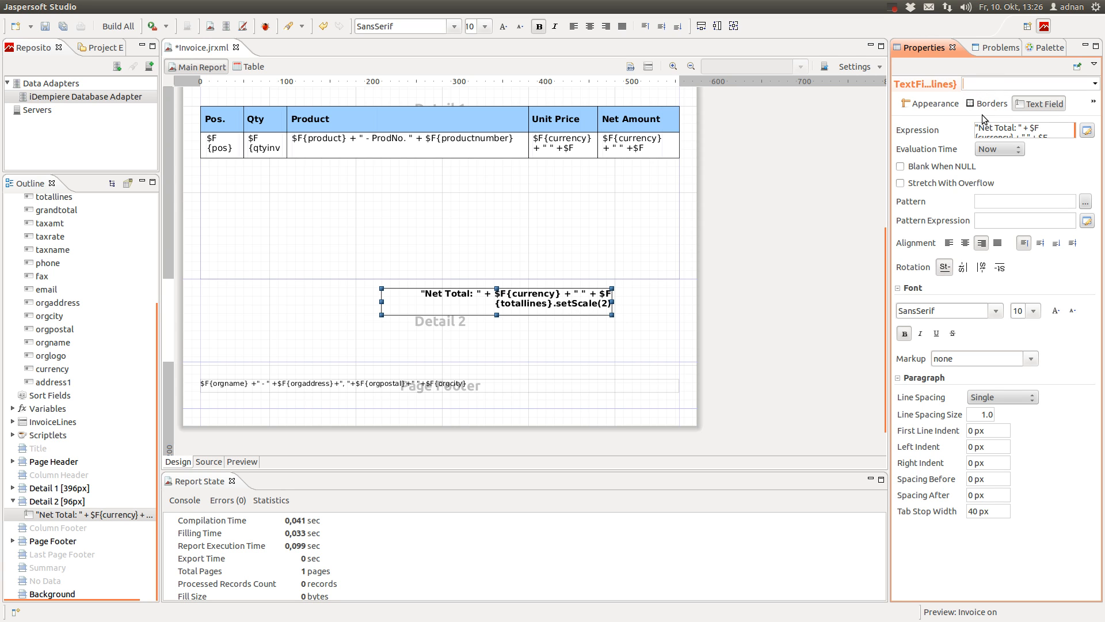
Set the Net Total field to 15 px high and 344 px wide, nudged slightly lower
click(930, 104)
click(1020, 202)
text(15)
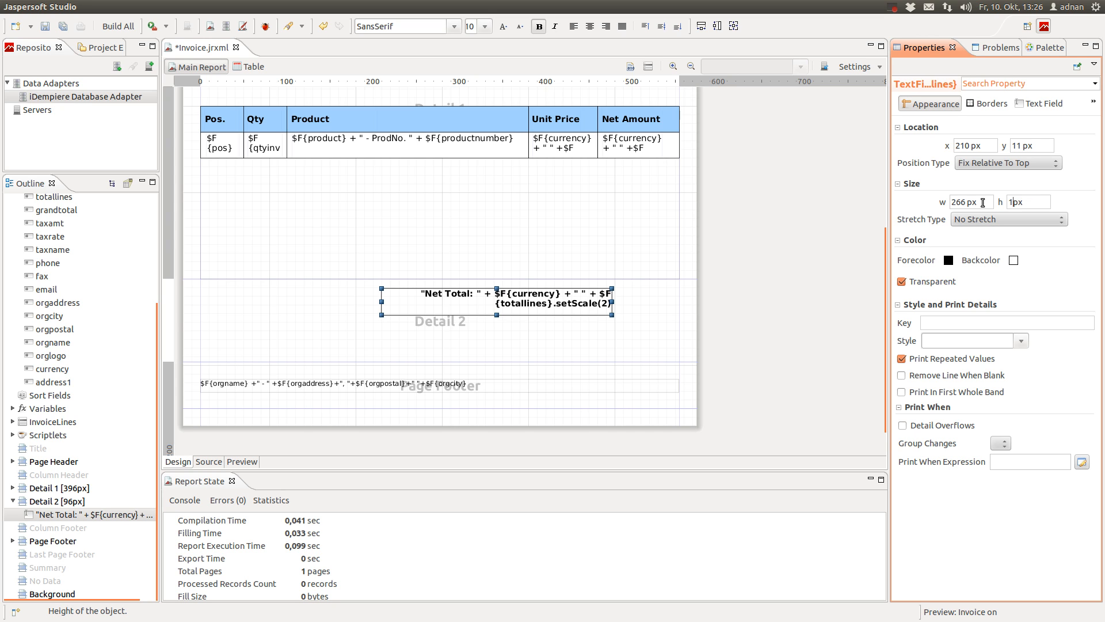
key(Return)
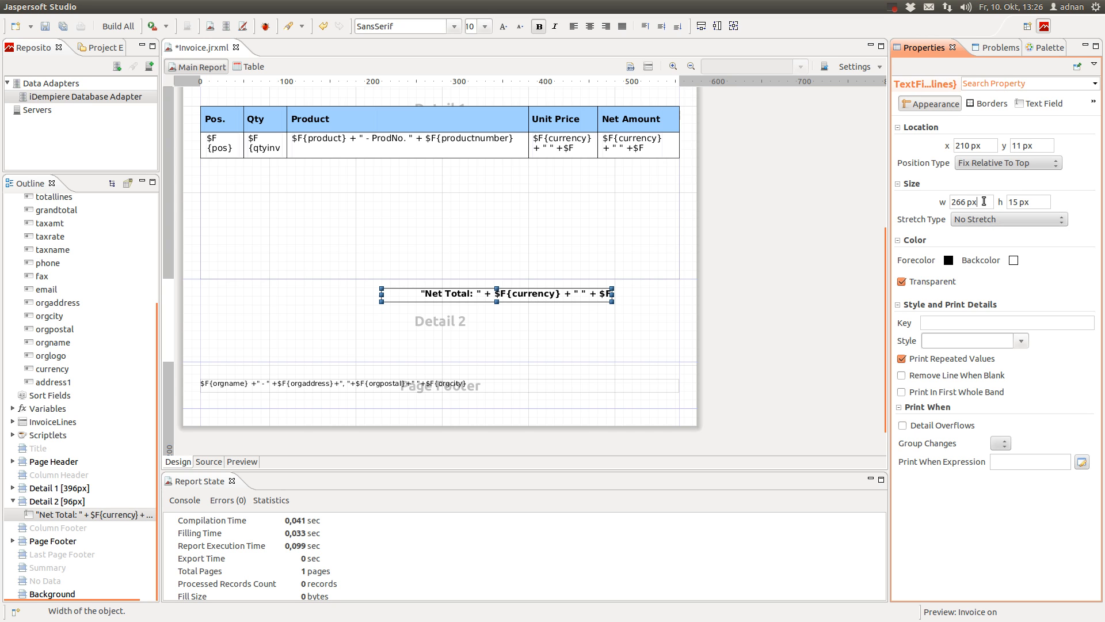
click(613, 294)
drag(614, 294, 680, 294)
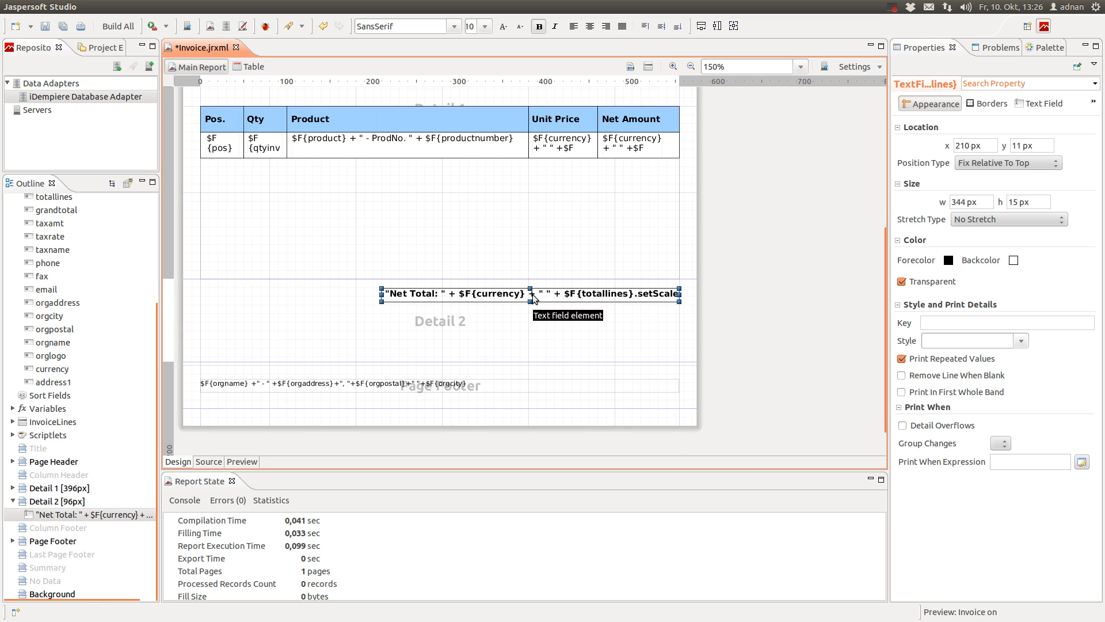
drag(533, 298, 514, 304)
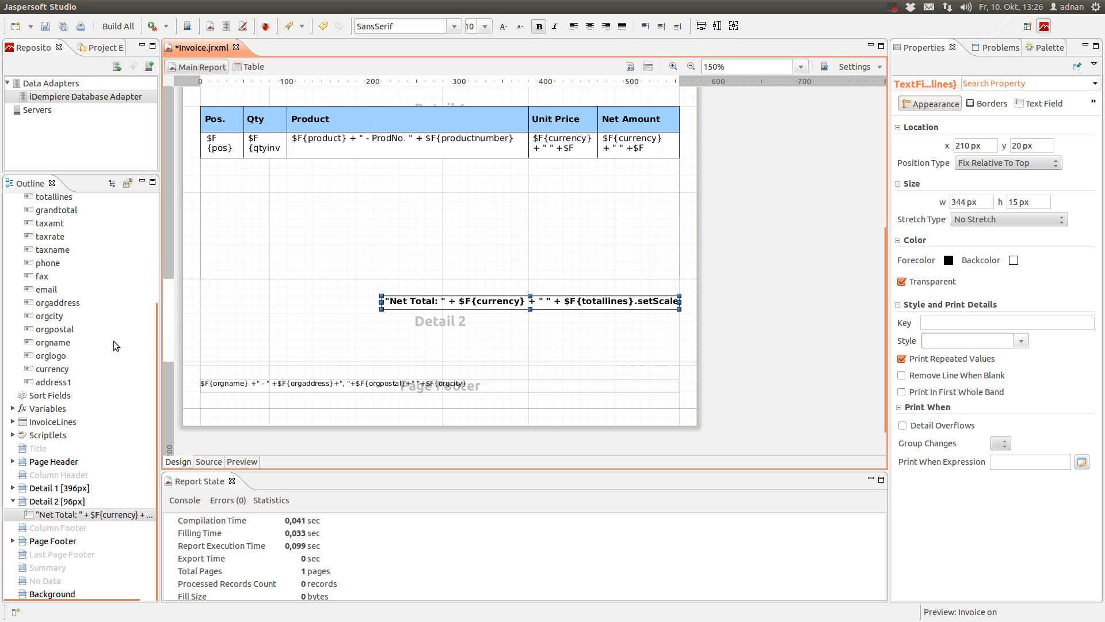
scroll(113, 341, up, 4)
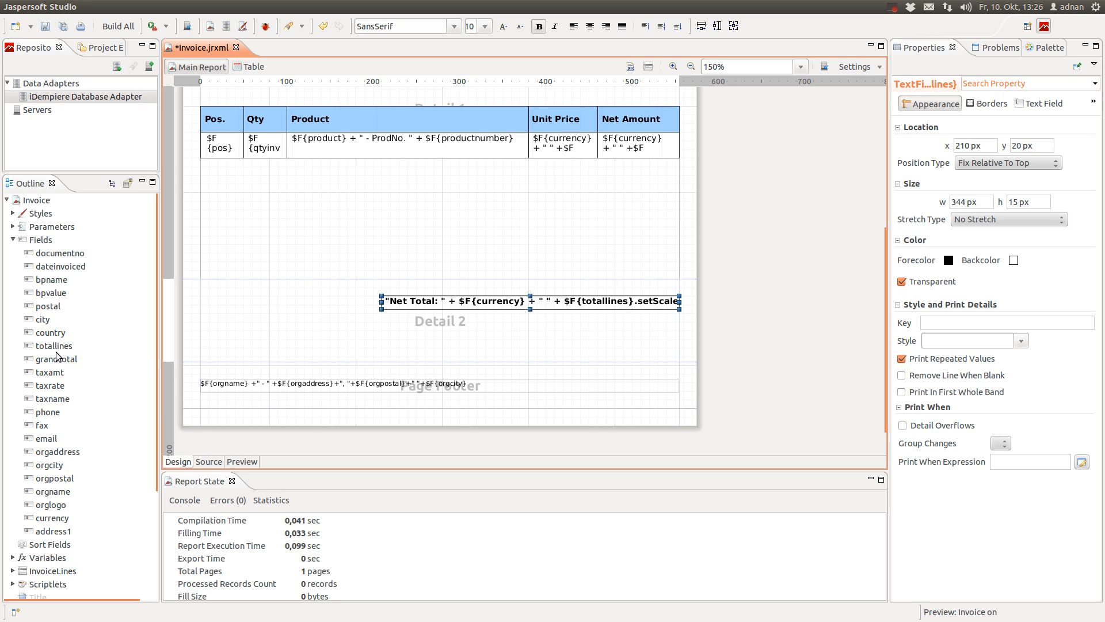
Place taxname in Detail 2 under Net Total without its label and open its expression
click(59, 399)
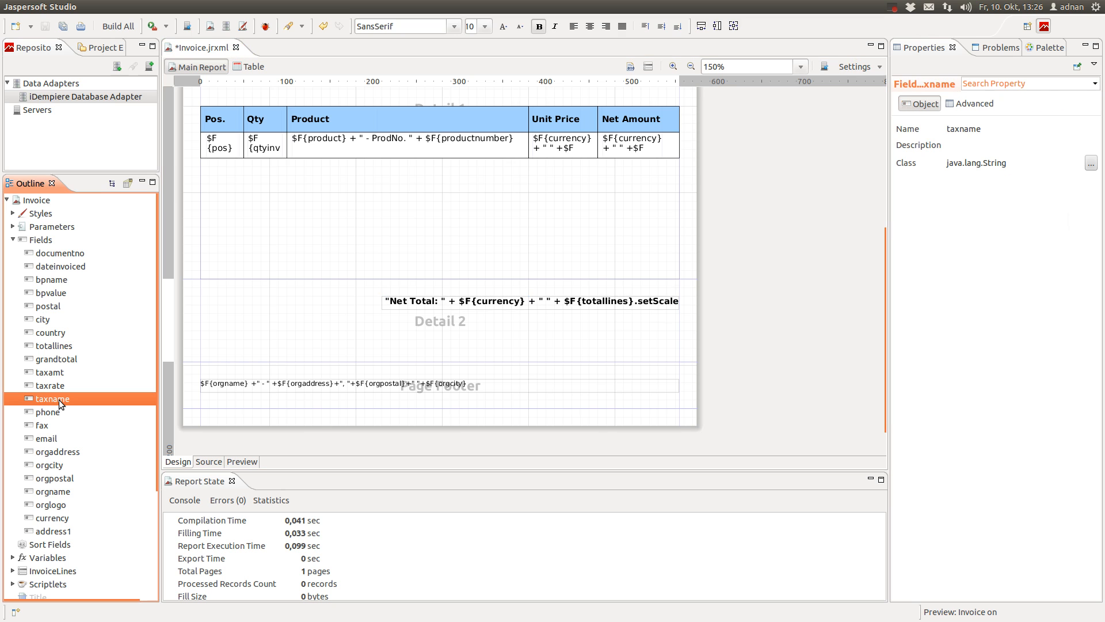
drag(59, 400, 504, 322)
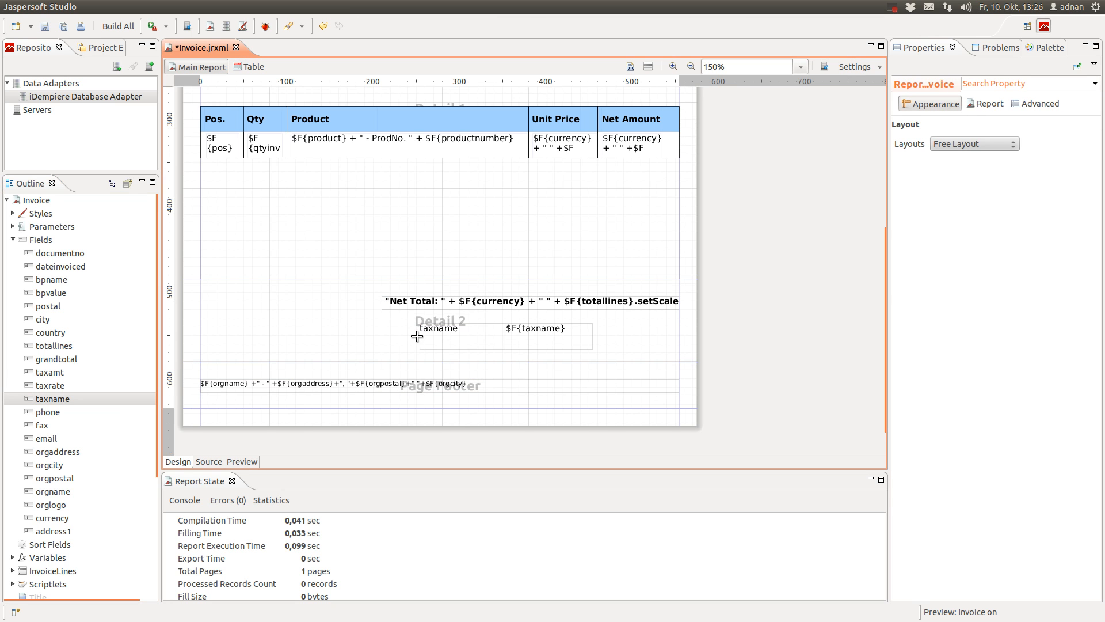
key(Delete)
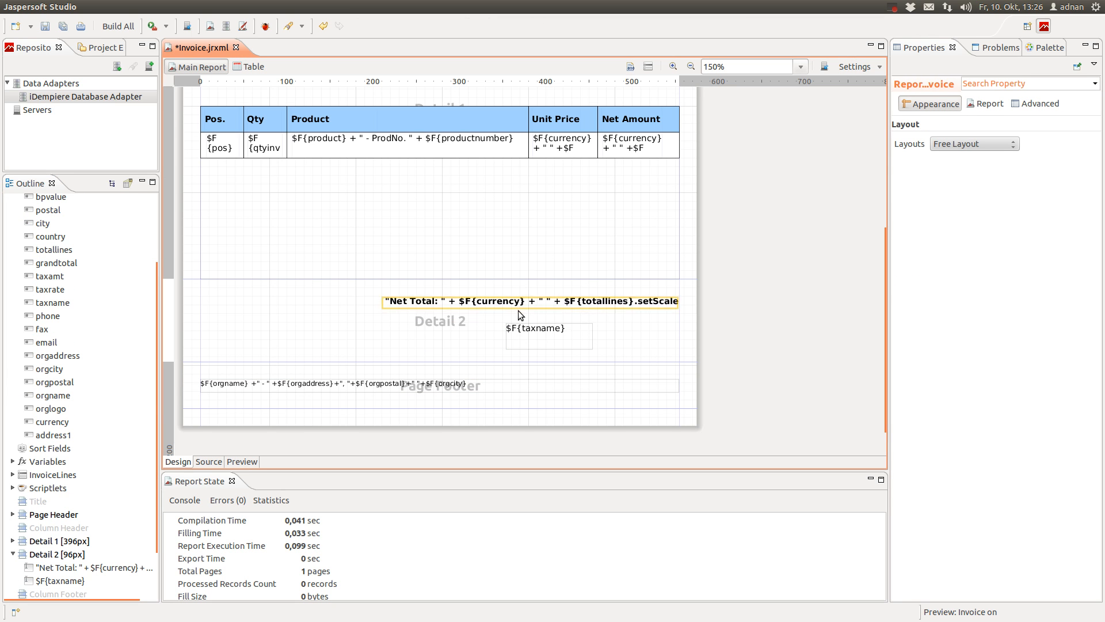
drag(530, 336, 414, 326)
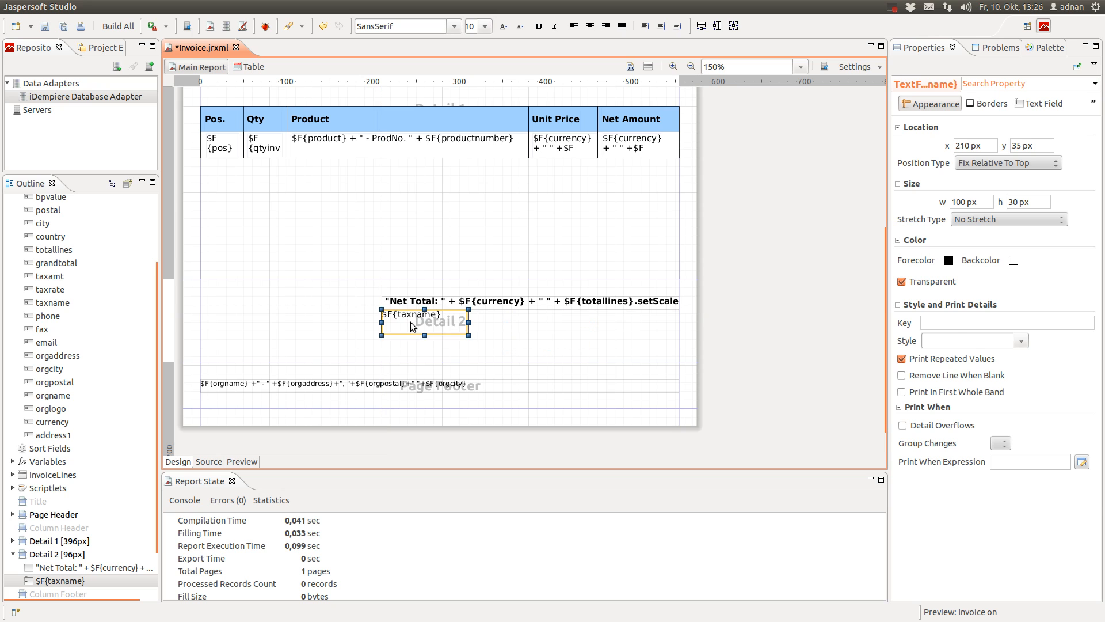
double_click(414, 326)
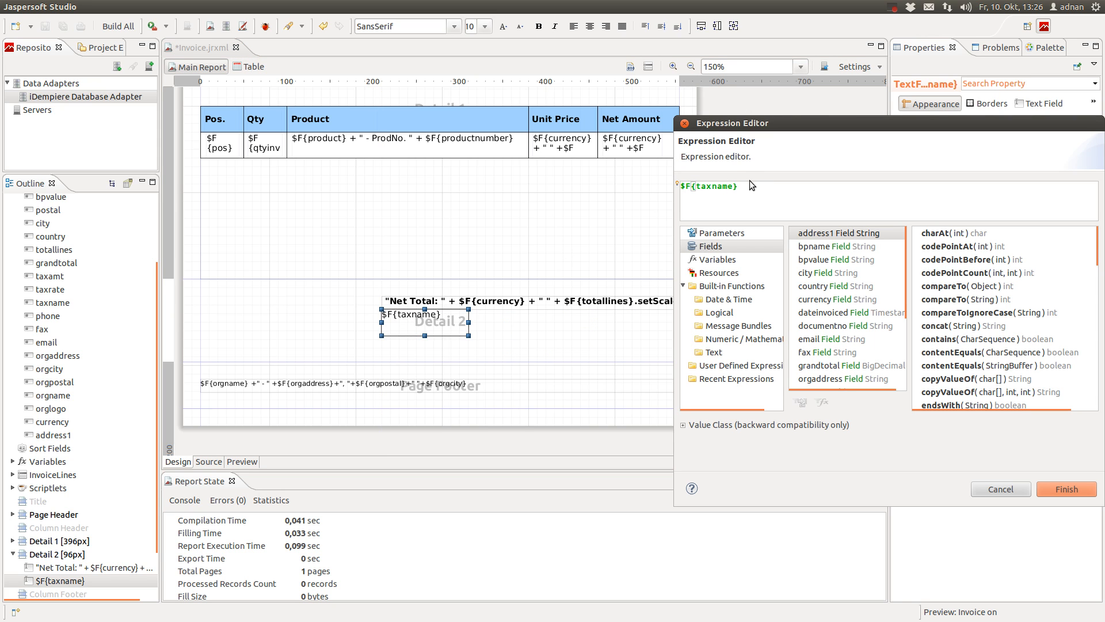
Extend the taxname expression with the tax rate in parentheses with '%', then the currency
text(+ " ("+)
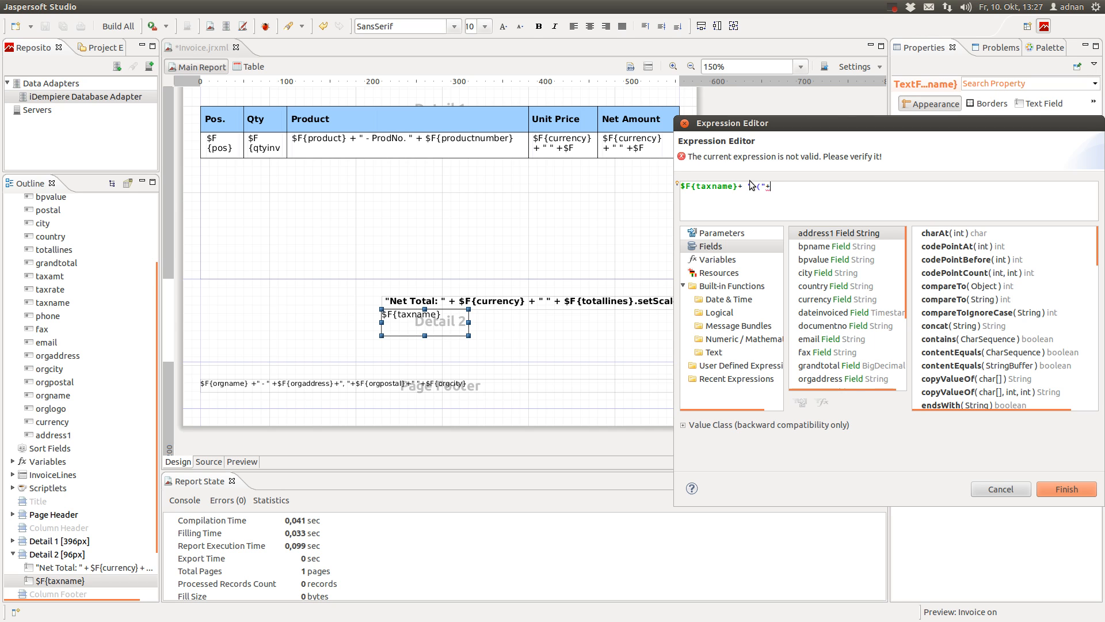
scroll(821, 327, down, 3)
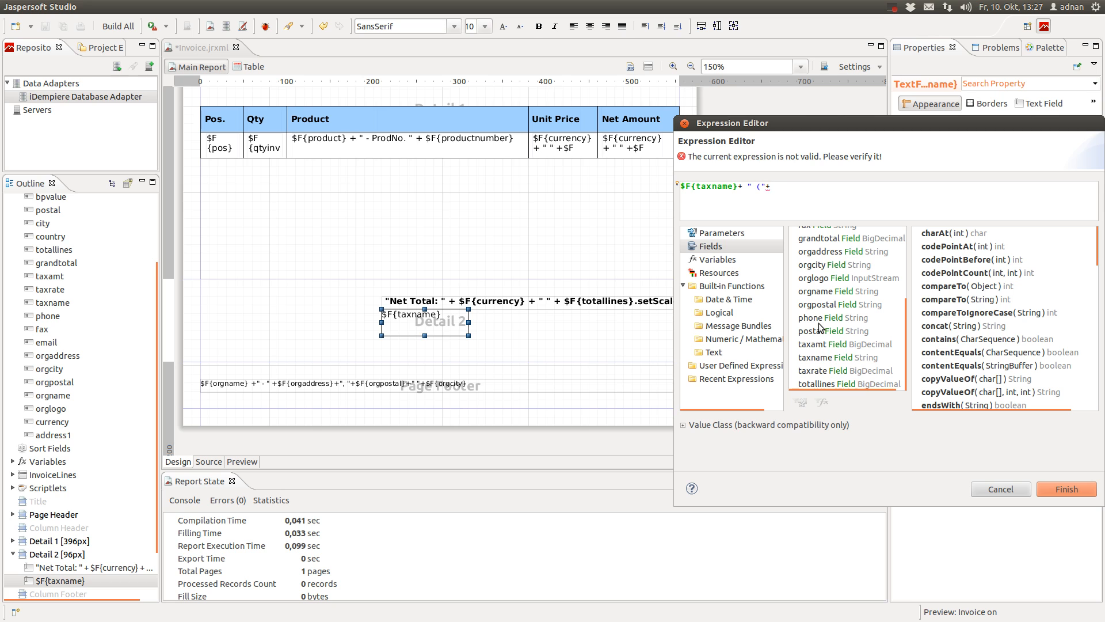
double_click(835, 371)
click(875, 196)
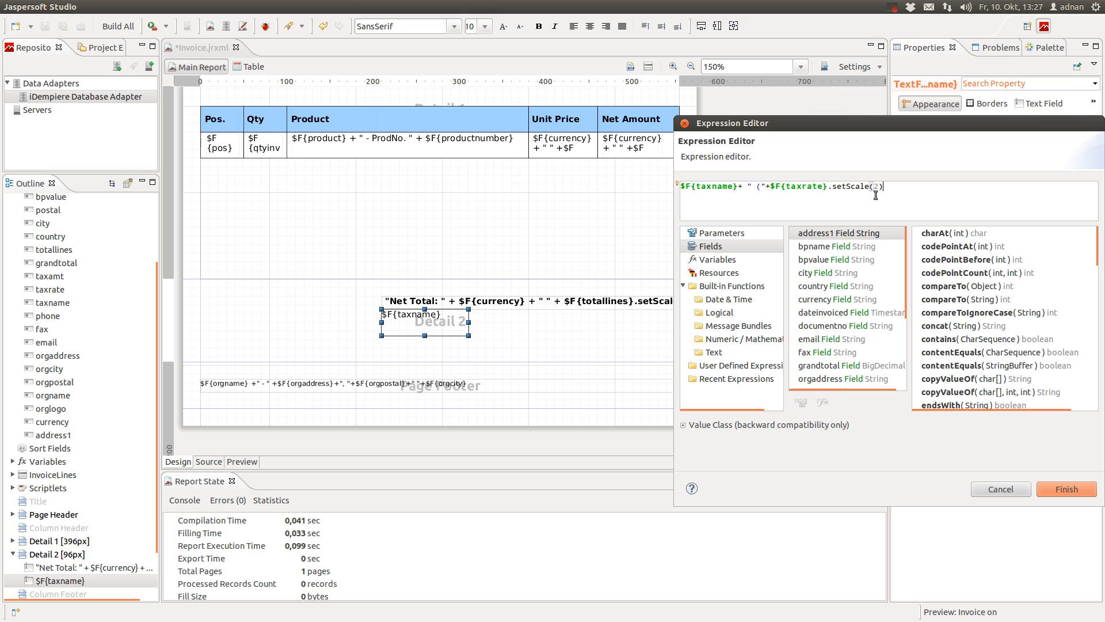
text(")
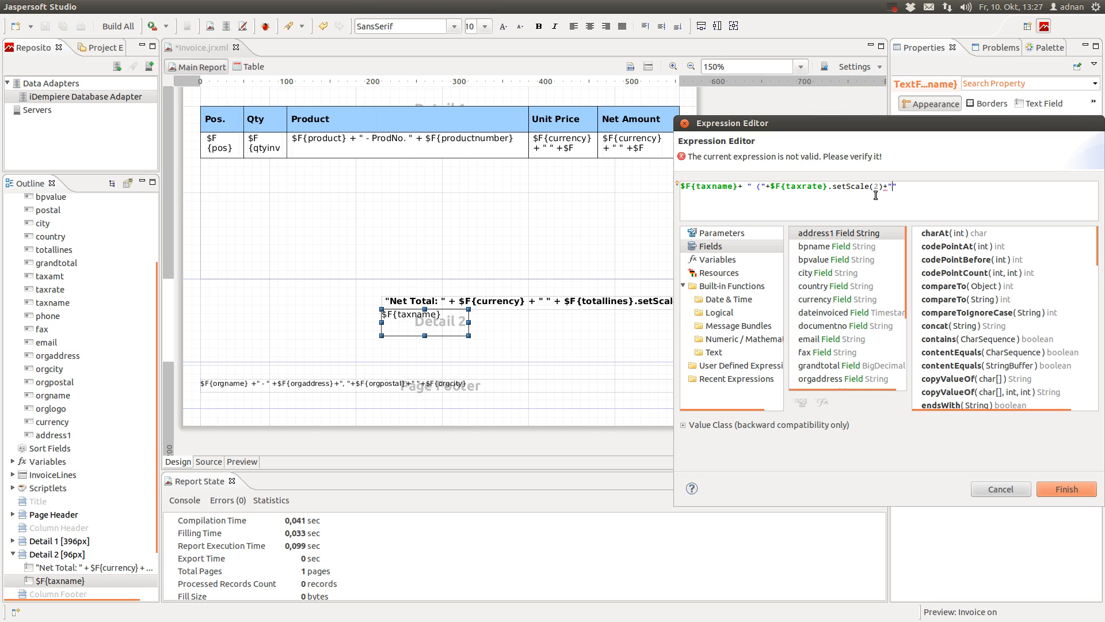
text(%): ")
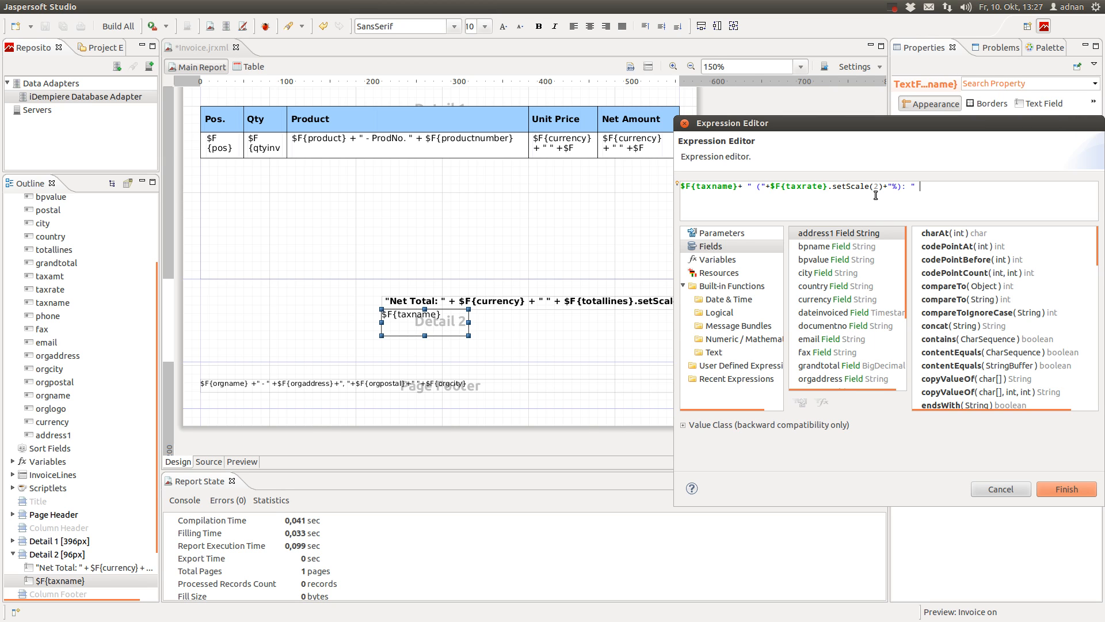
click(760, 186)
click(942, 188)
double_click(868, 300)
click(1007, 190)
text(+ " )
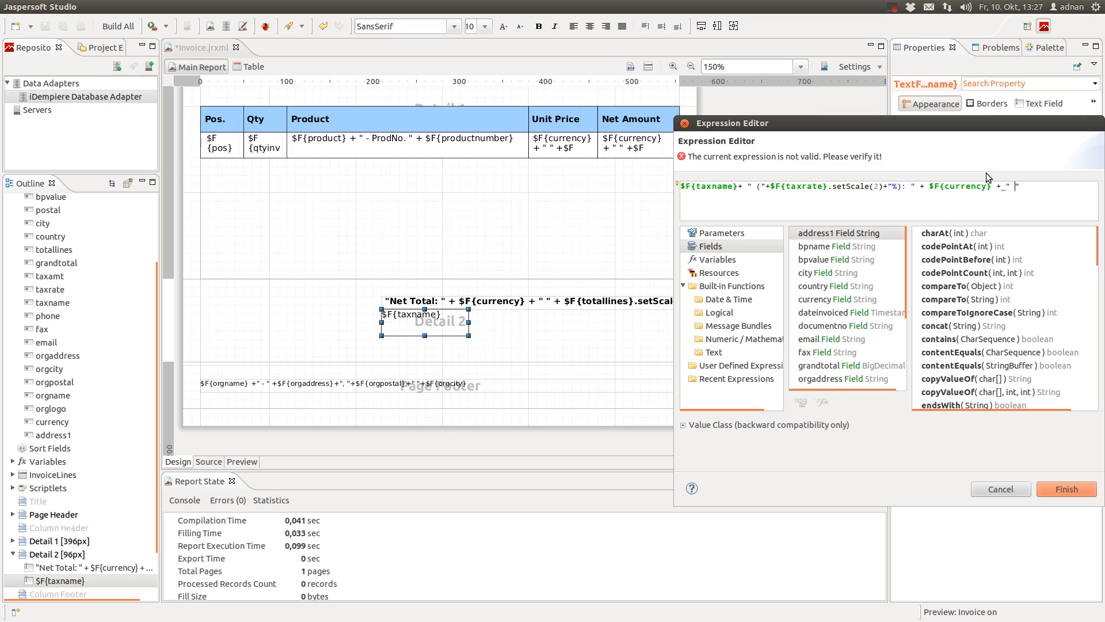
text(")
Finish the tax expression with taxamt.setScale(2) and widen the tax field to 344 px
scroll(827, 352, down, 3)
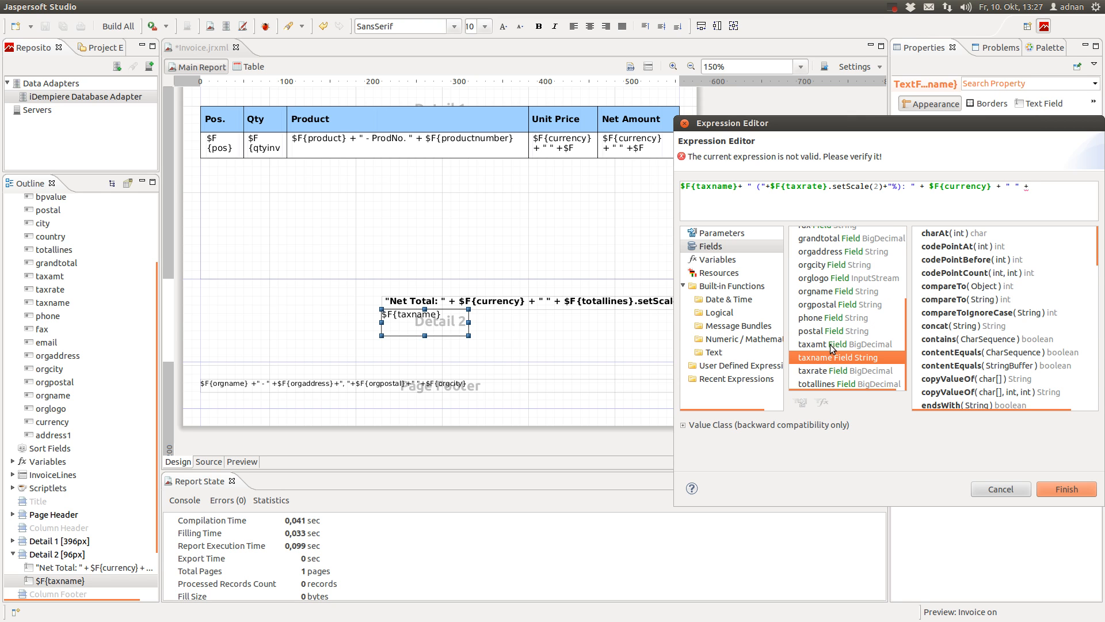
click(832, 347)
scroll(991, 303, down, 7)
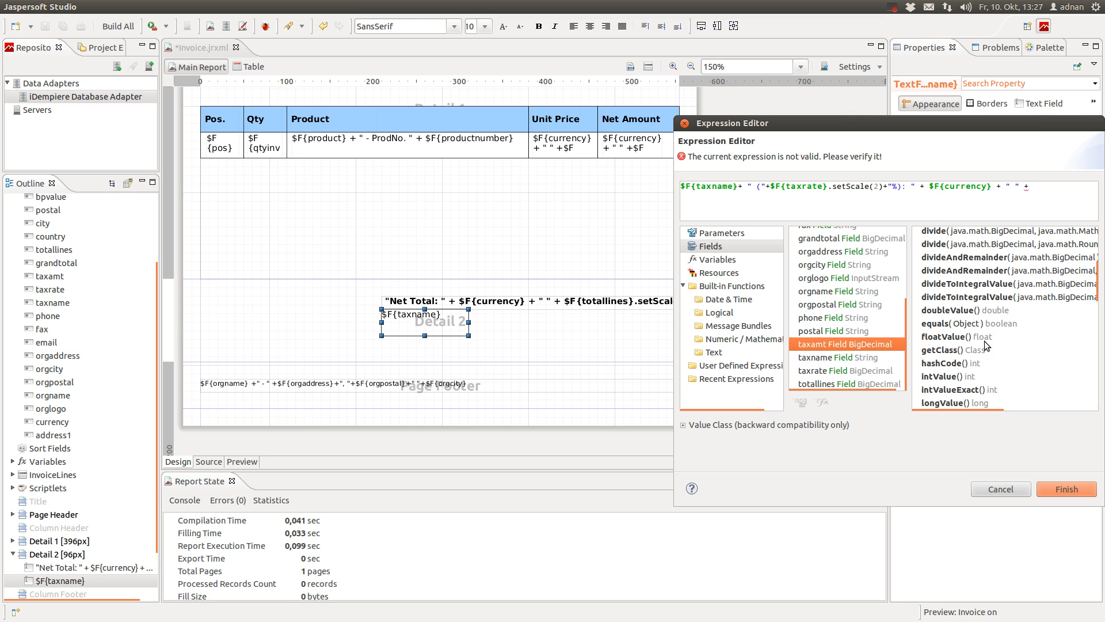
scroll(985, 346, down, 4)
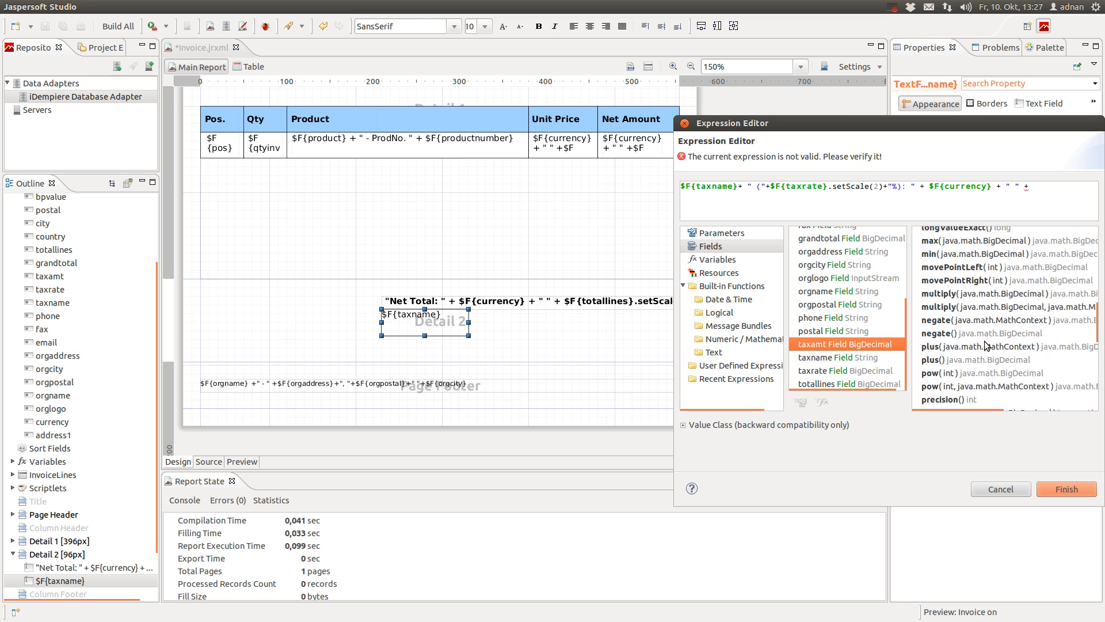
double_click(969, 345)
double_click(782, 197)
text(2)
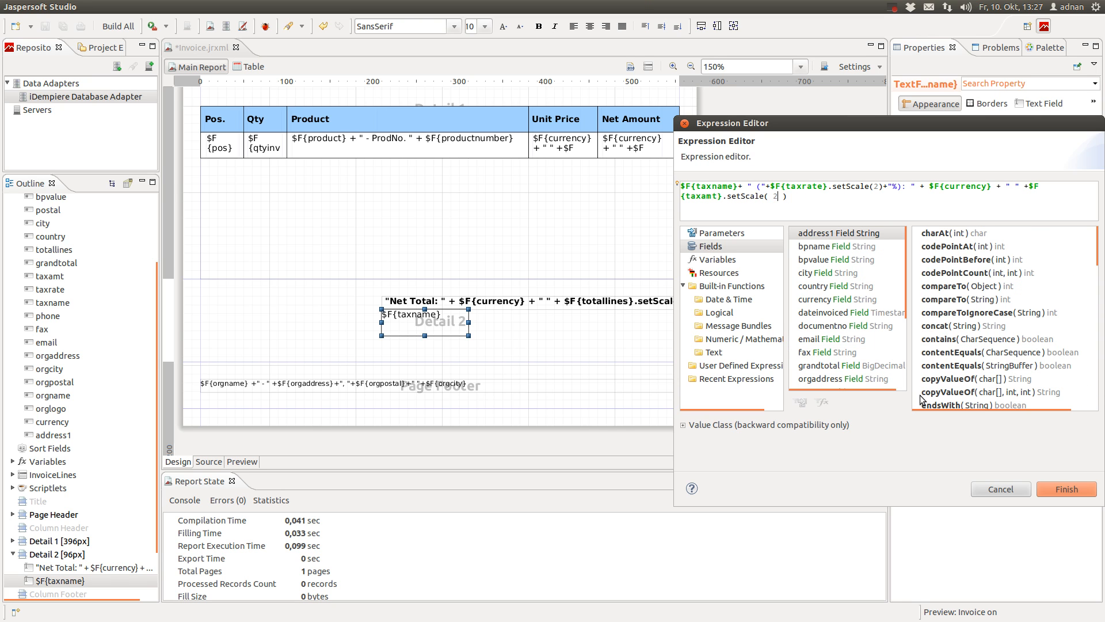
click(1072, 490)
drag(468, 322, 672, 322)
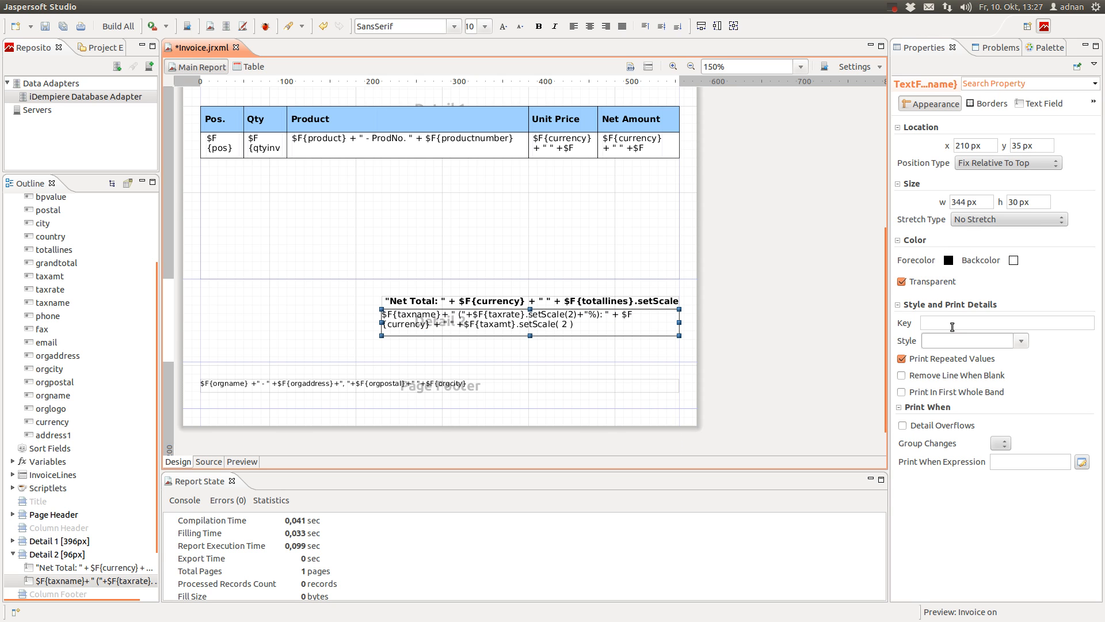
click(1017, 202)
Give the tax line a 15 px height with right-aligned, bold text
text(15)
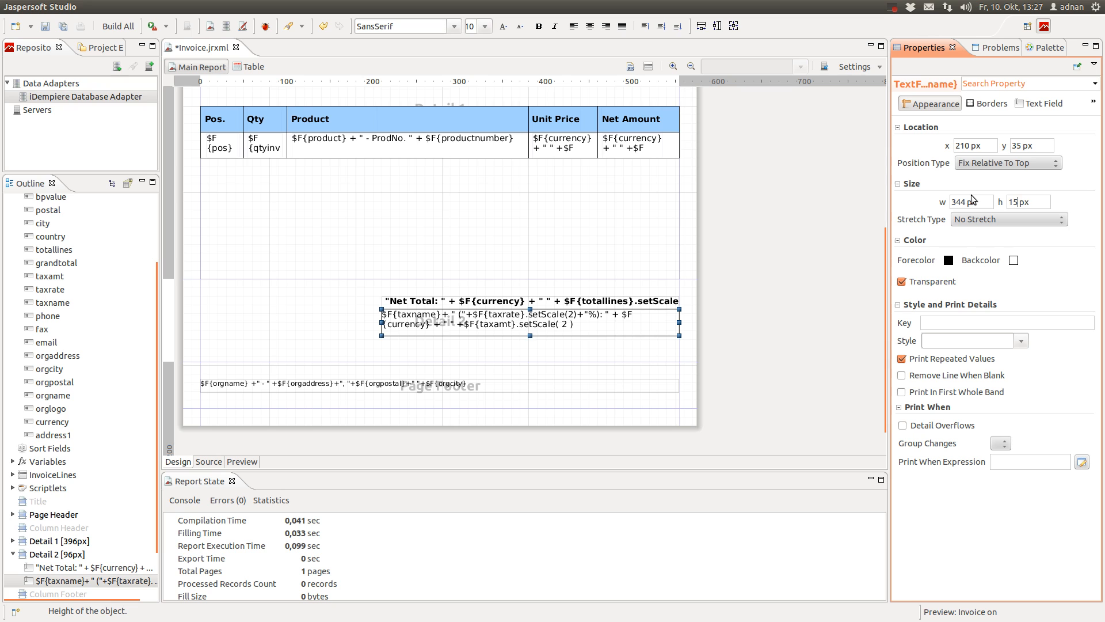
key(Return)
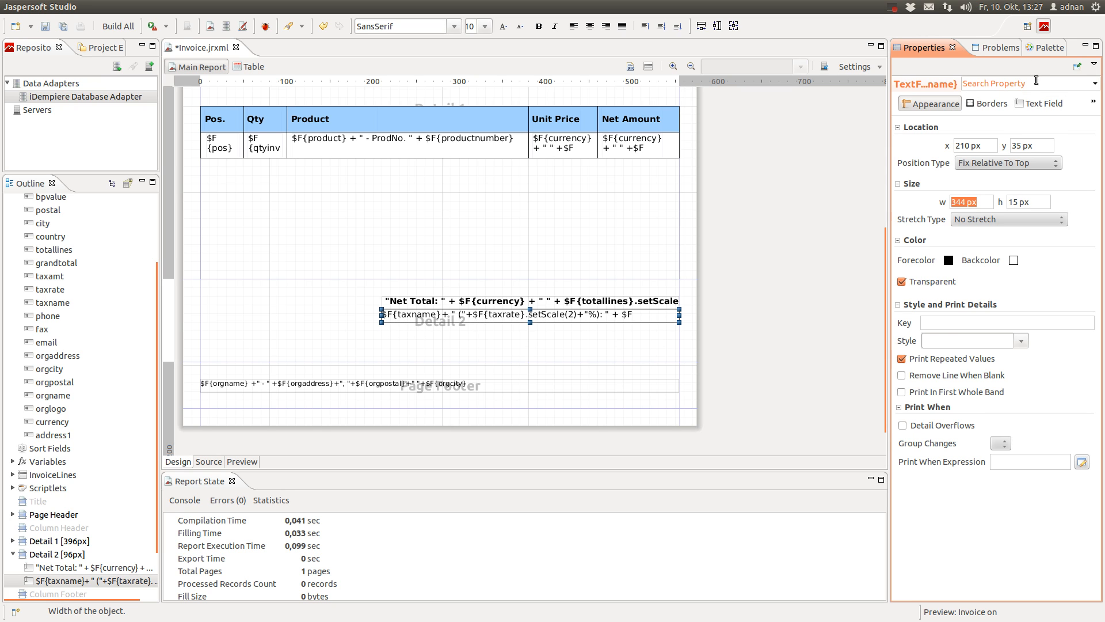
click(1039, 104)
click(981, 242)
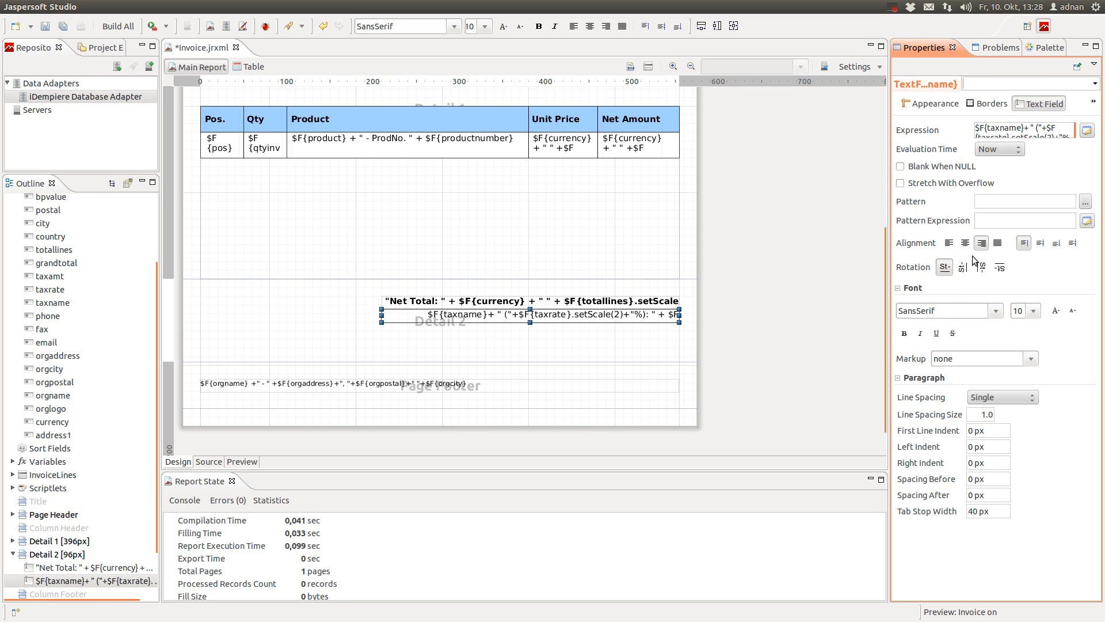
click(902, 334)
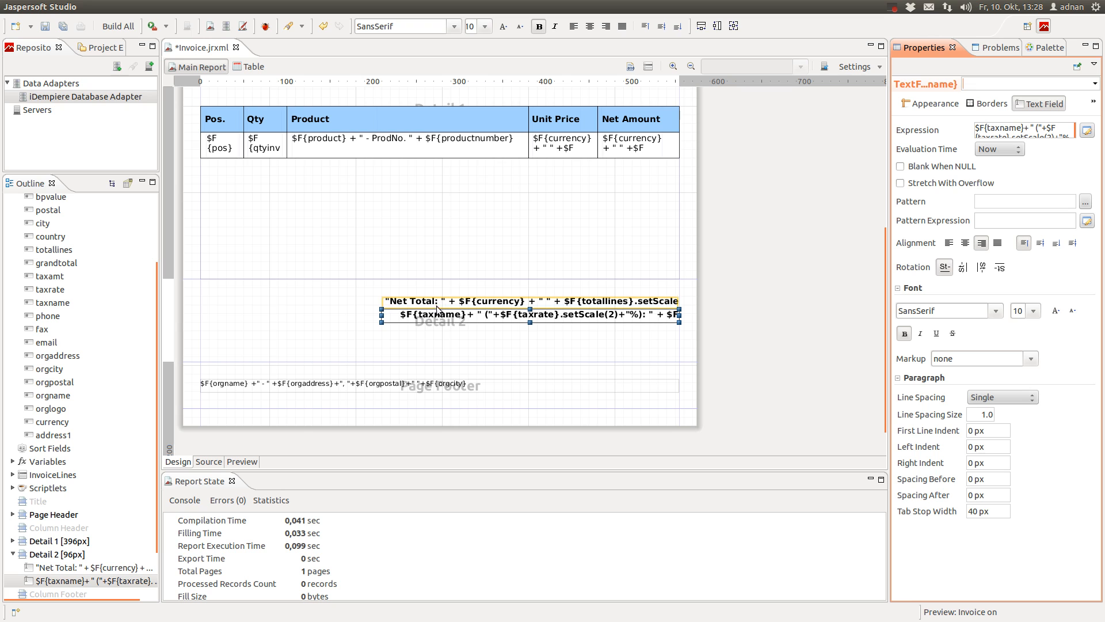
click(707, 298)
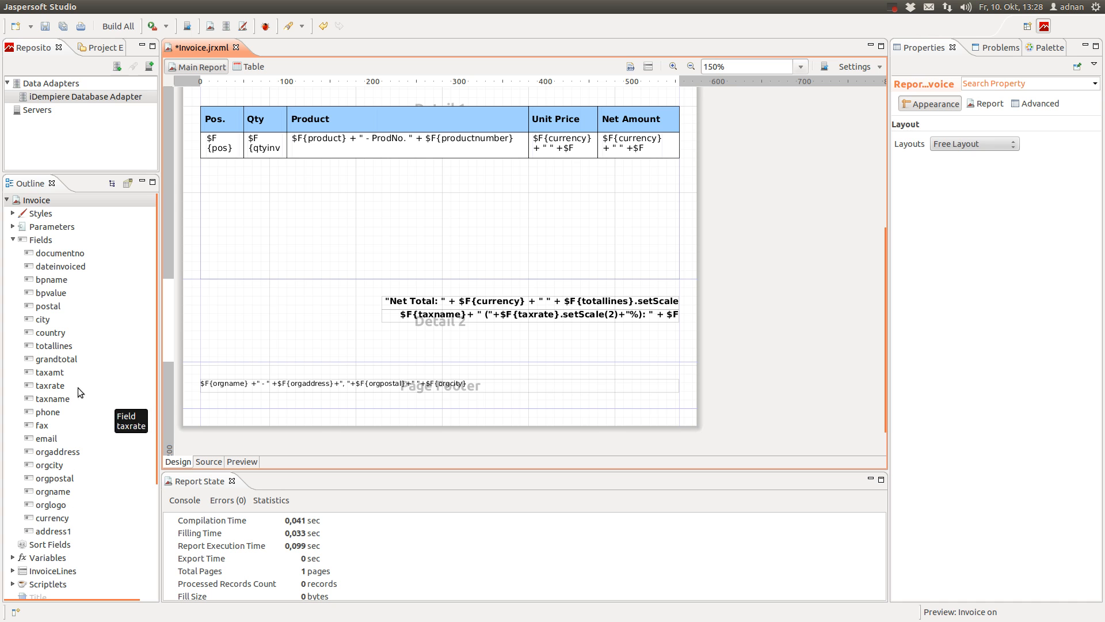
Add the grandtotal field to Detail 2 and prefix the tax line expression with "+ "
drag(57, 359, 412, 320)
click(412, 320)
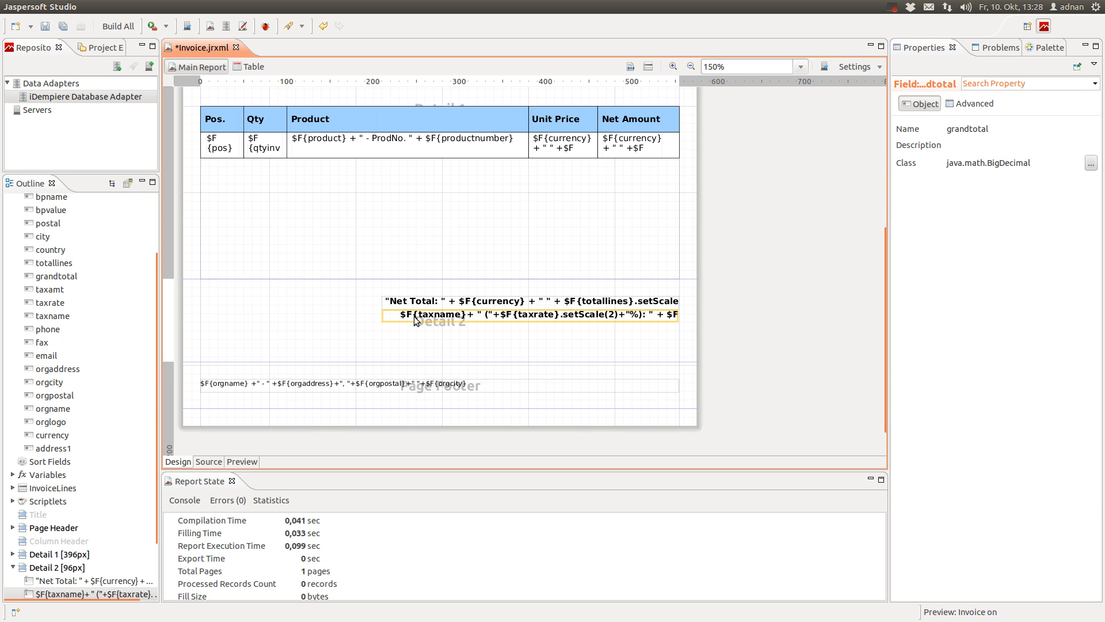
double_click(414, 316)
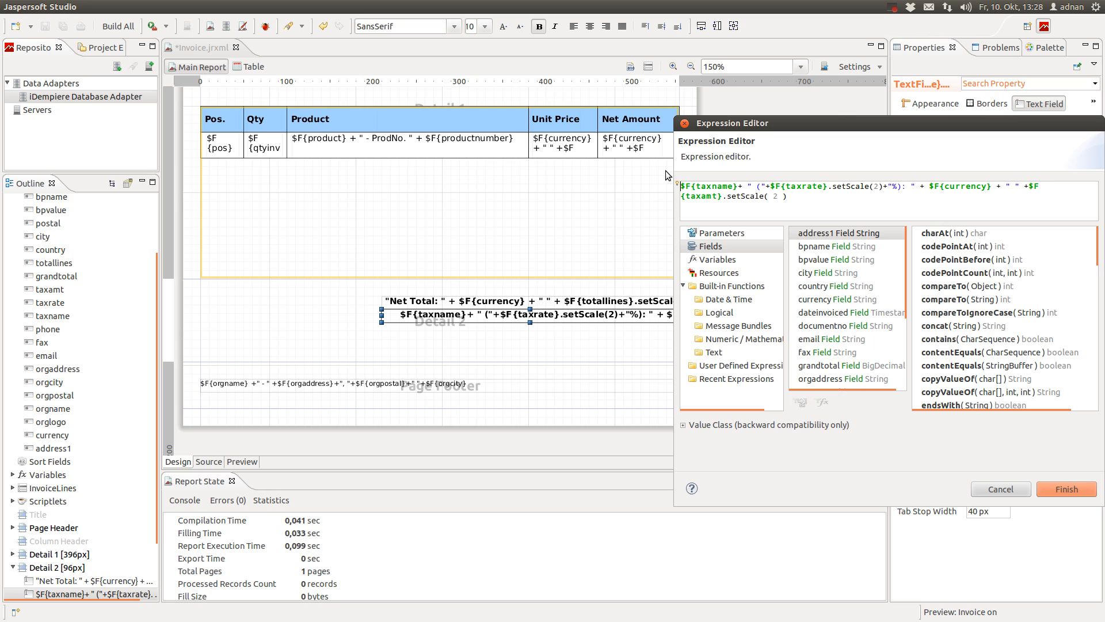
text("+)
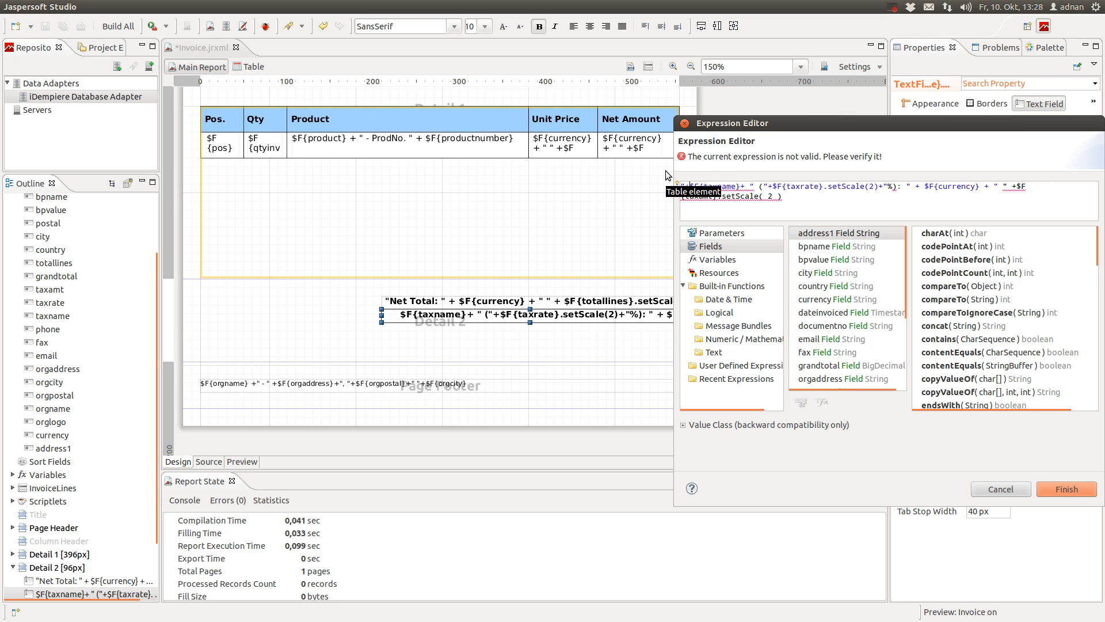
text( ")
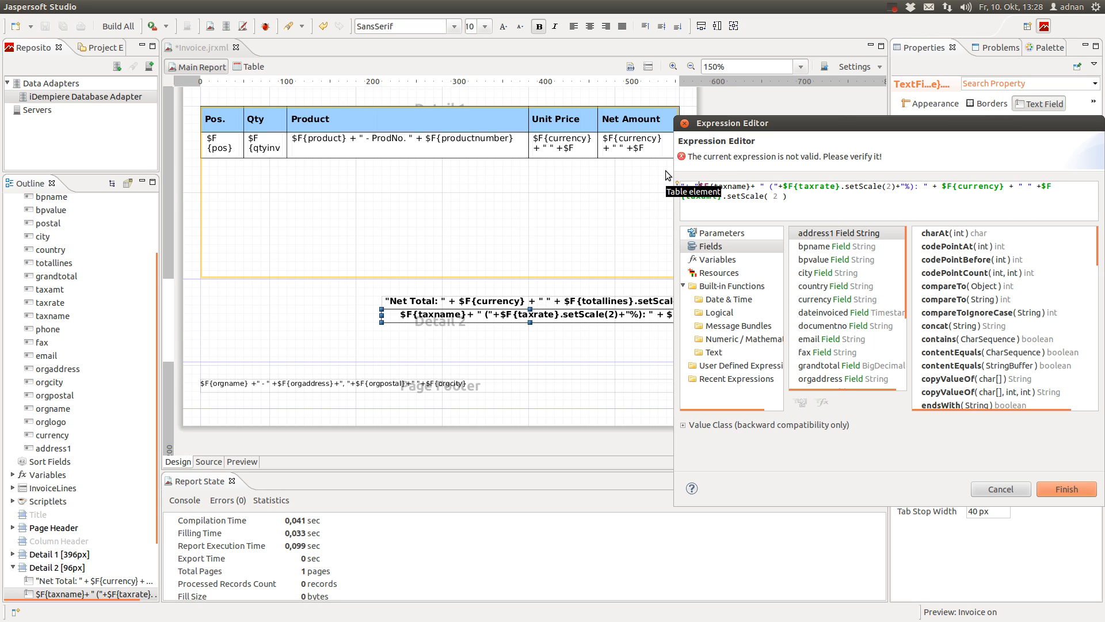
text(+)
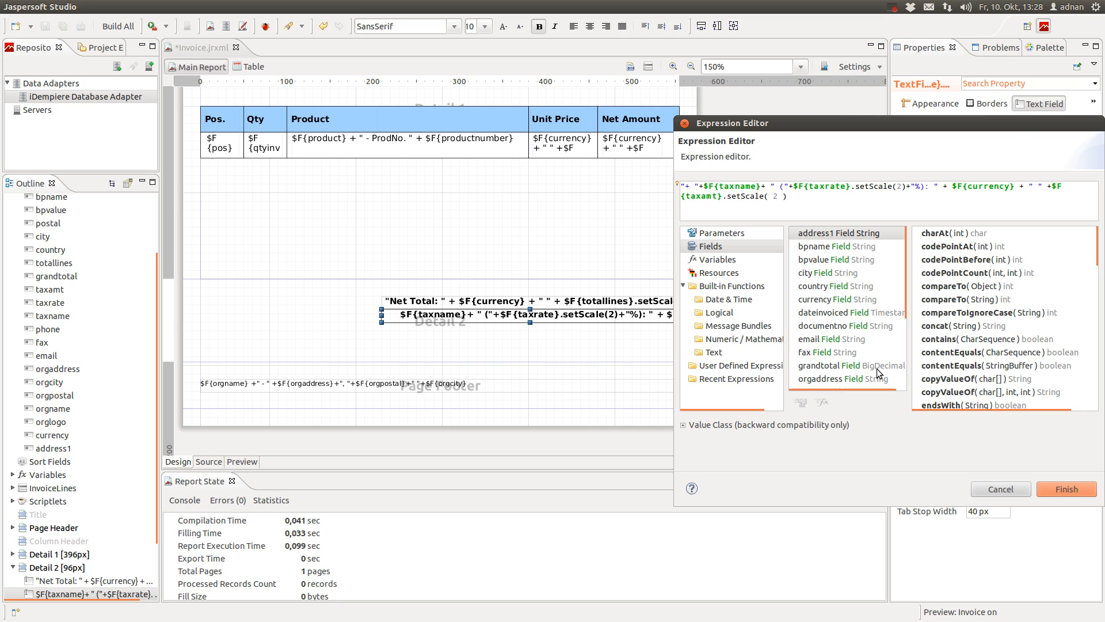
click(1066, 489)
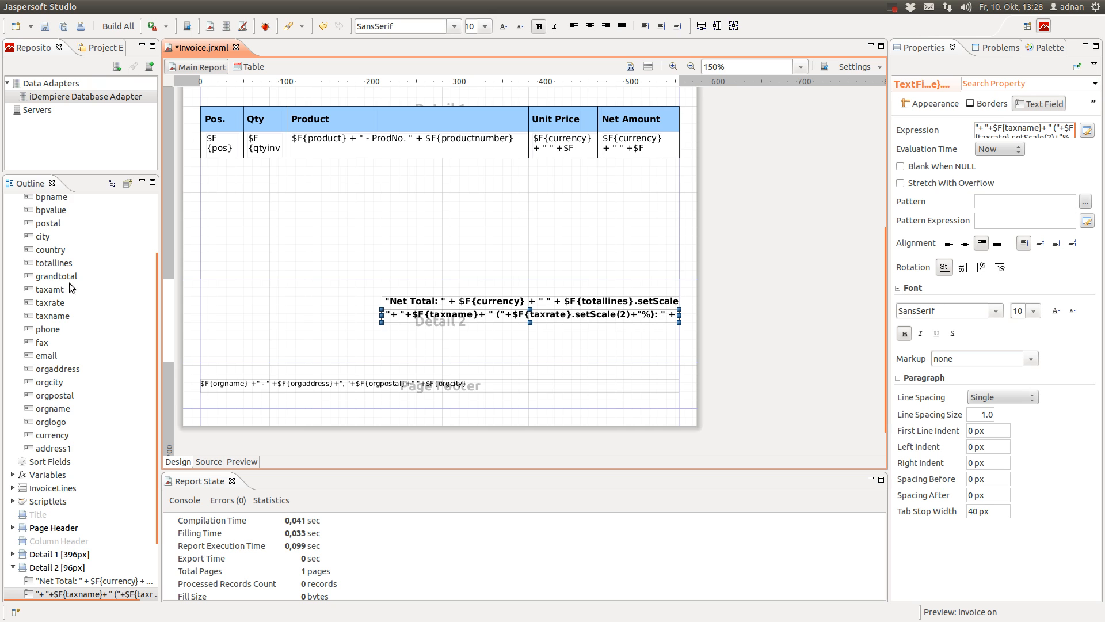
scroll(71, 279, up, 2)
Place the grandtotal field in Detail 2 beneath the tax line, deleting its auto-added label
click(67, 361)
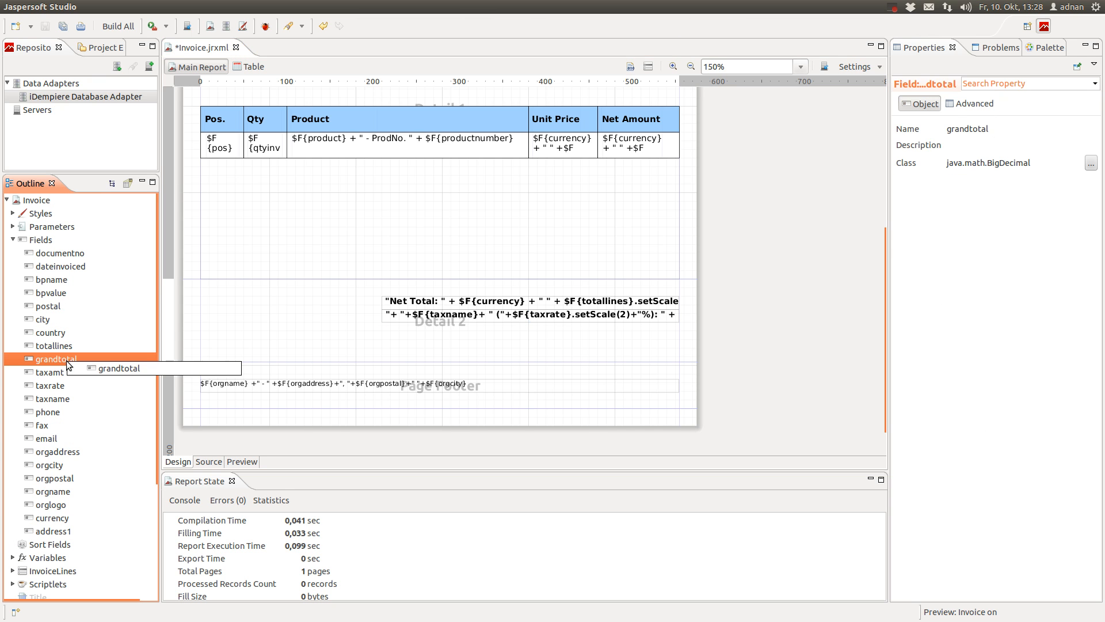
drag(67, 360, 504, 349)
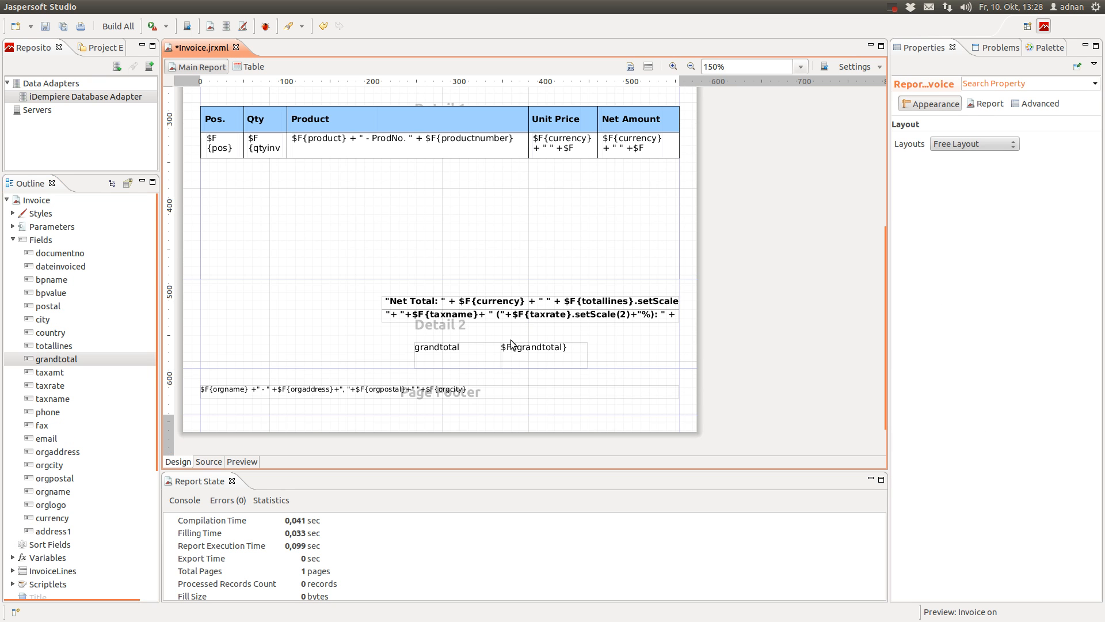
click(466, 352)
key(Delete)
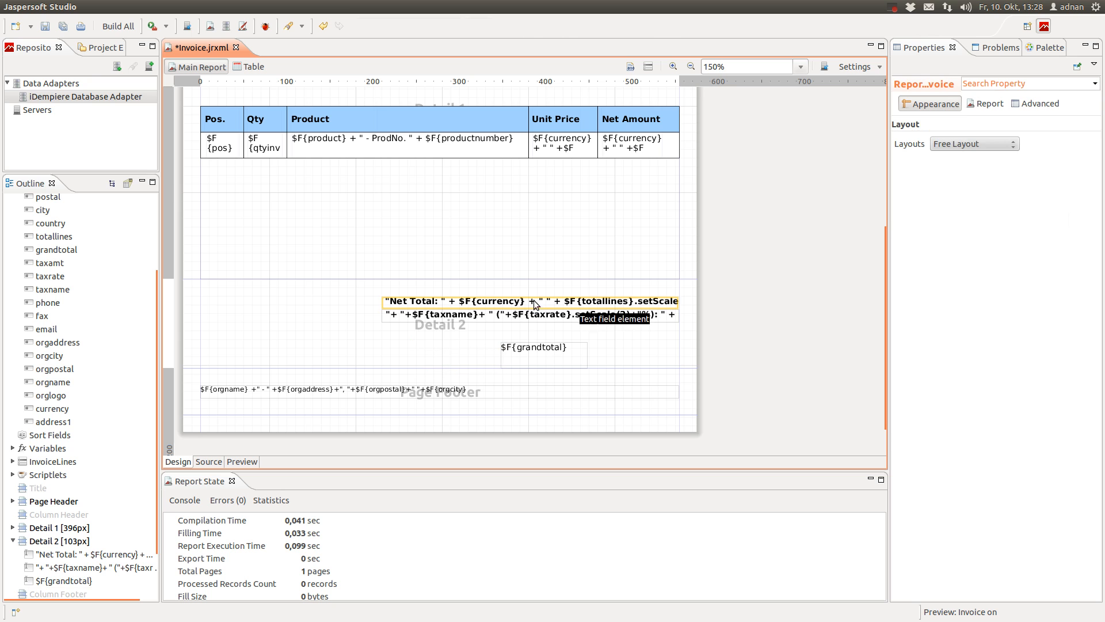
drag(525, 346, 590, 335)
Set the field expression to "Grand Total: " + currency + " " + grandtotal.setScale(2)
double_click(589, 334)
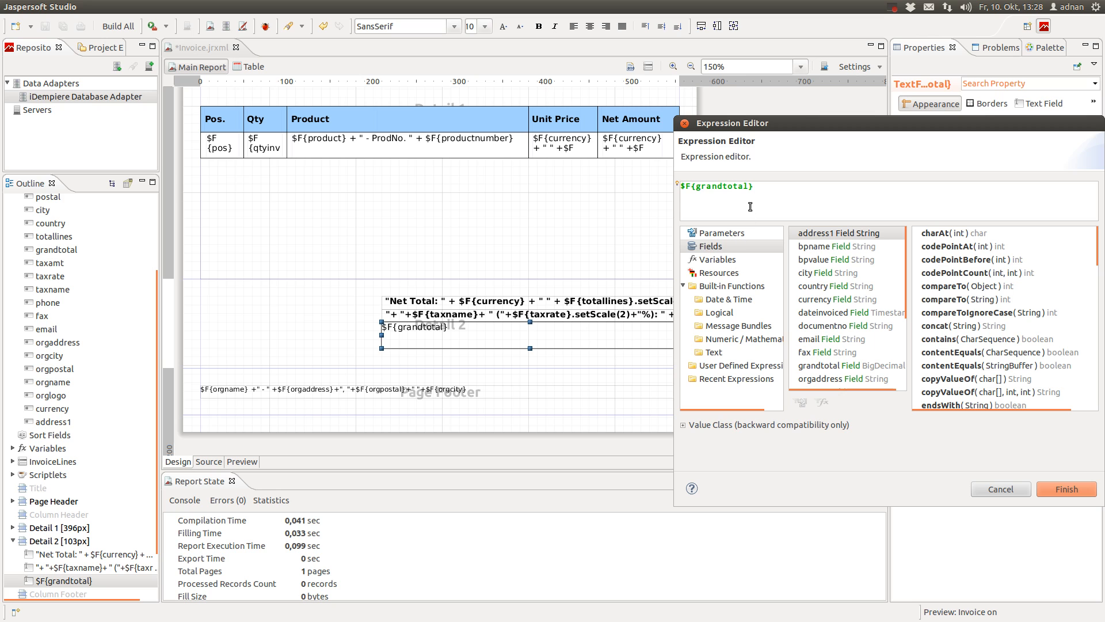
text("Grands)
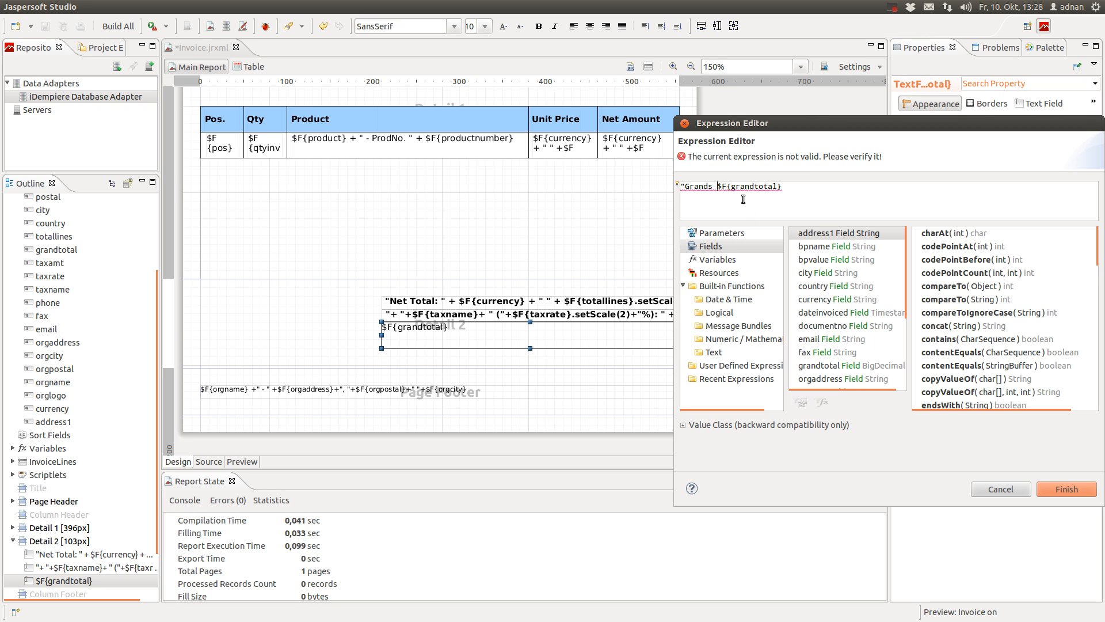
key(BackSpace)
key(BackSpace)
text(Total: "+)
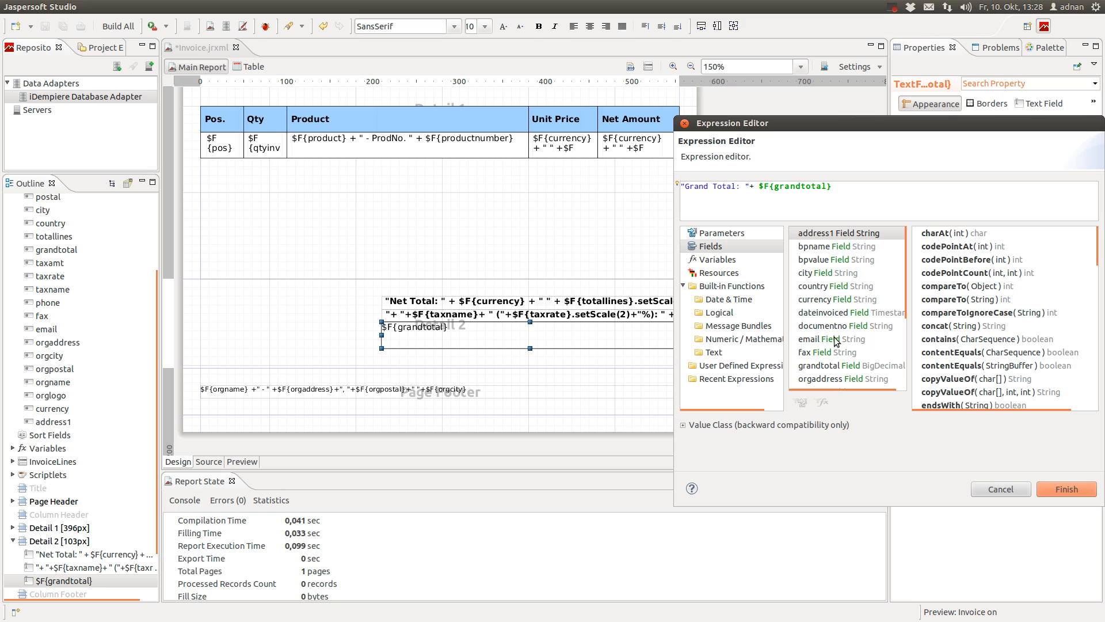
double_click(829, 301)
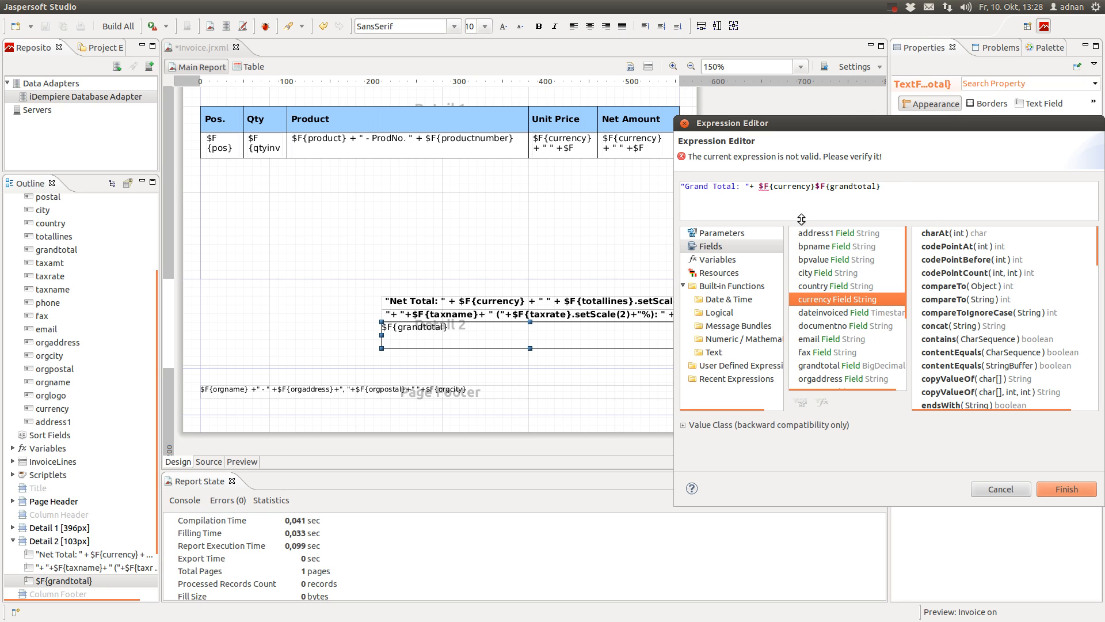
click(813, 186)
text(+ " " )
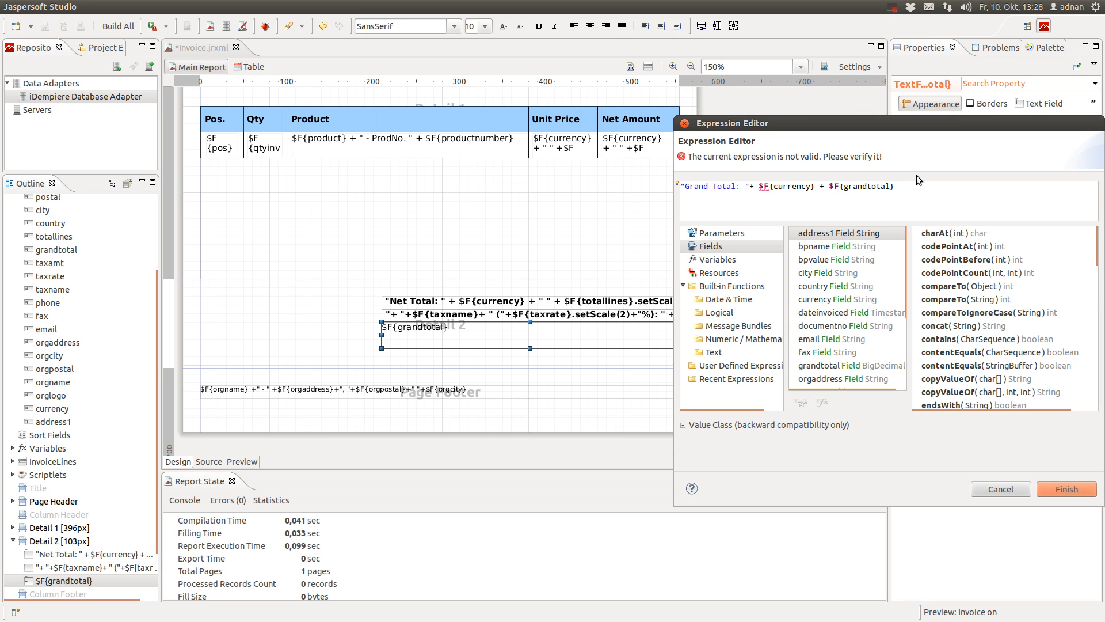
text(+)
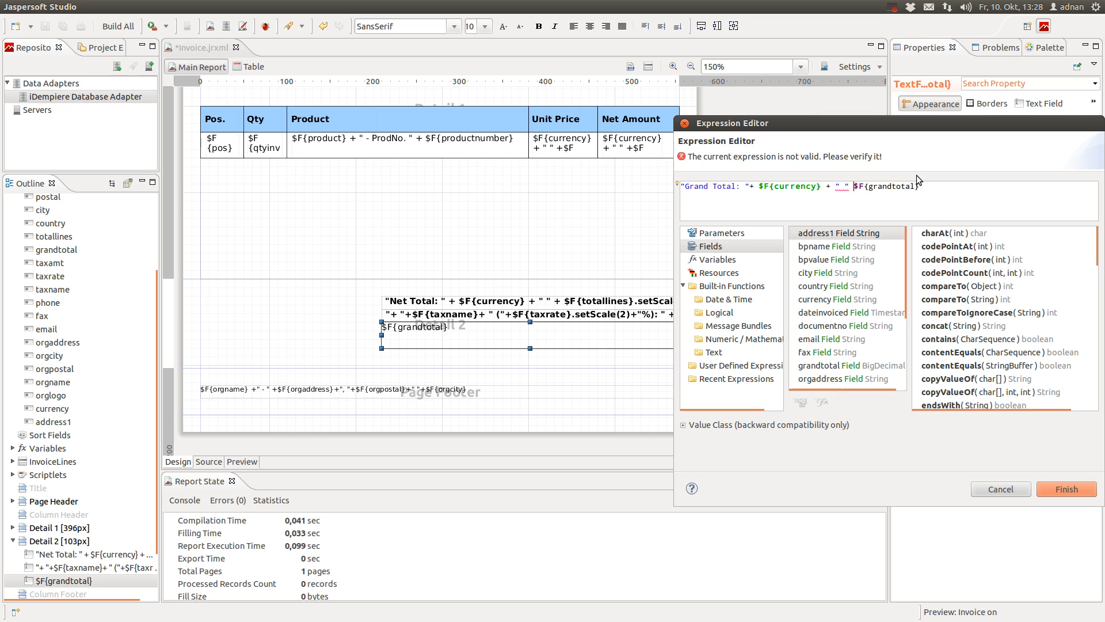
click(1030, 196)
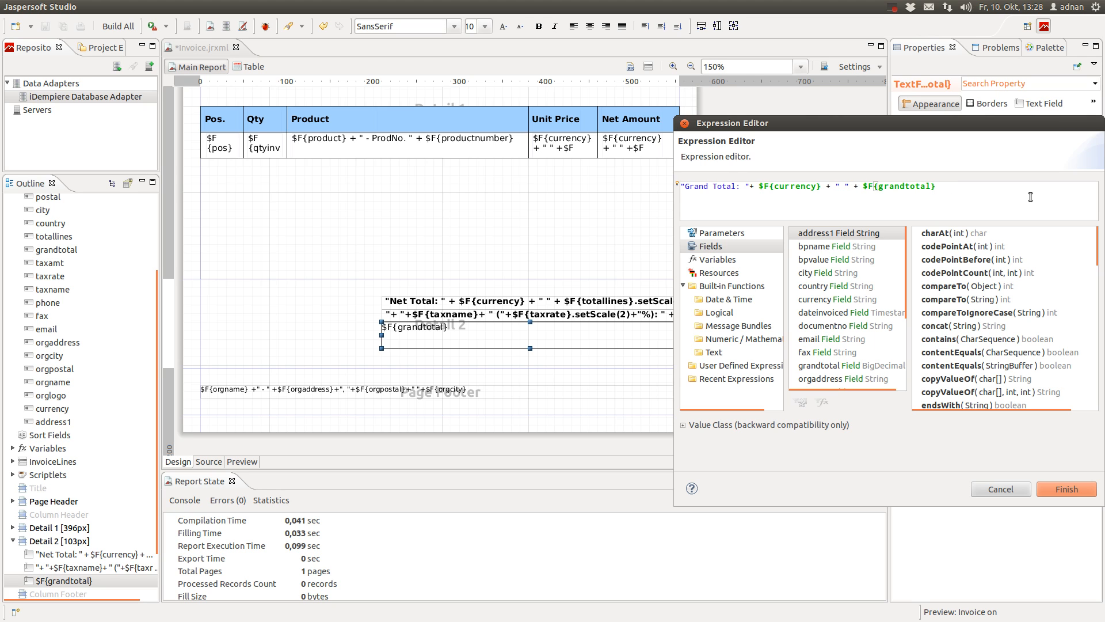
text(.setScale(2)
click(1058, 489)
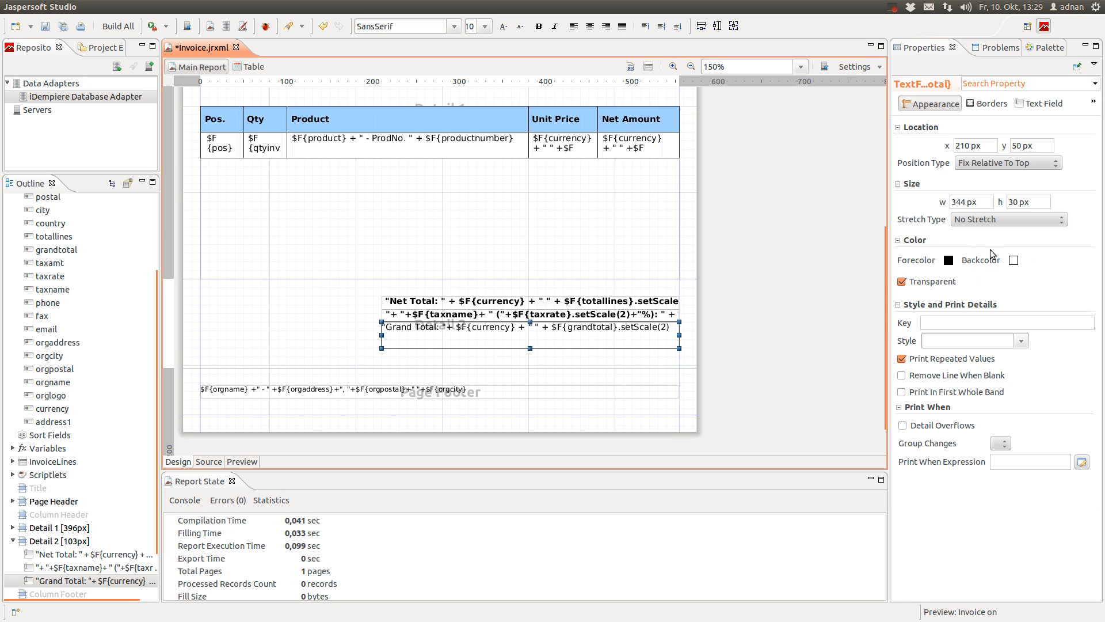
Give the Grand Total field a height of 15, right alignment and bold text
drag(1017, 203, 977, 203)
text(15)
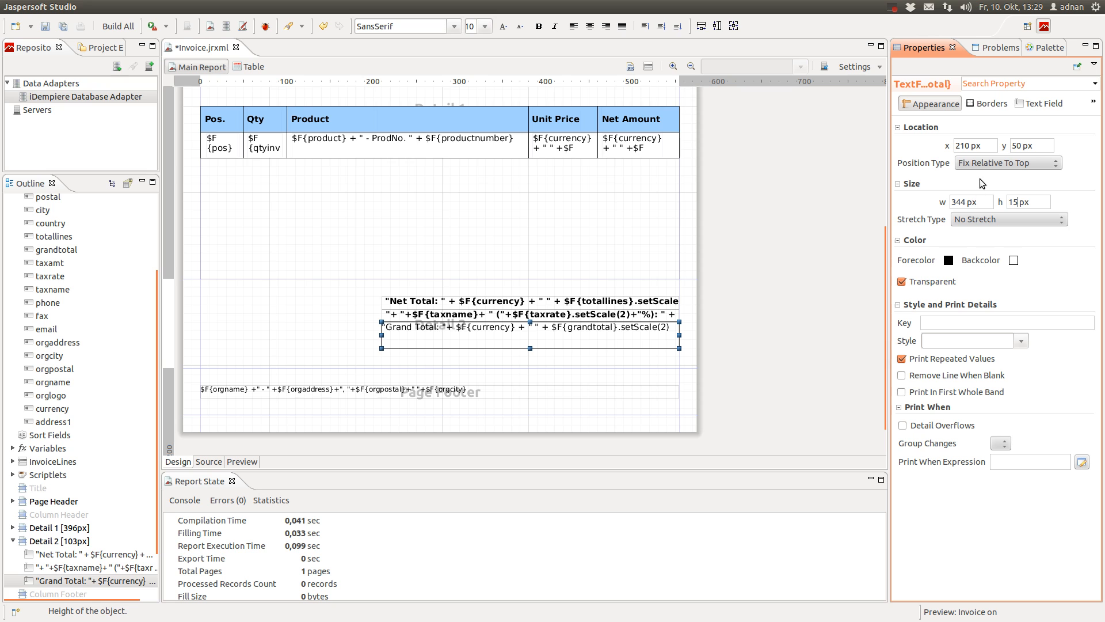
key(Return)
click(1041, 103)
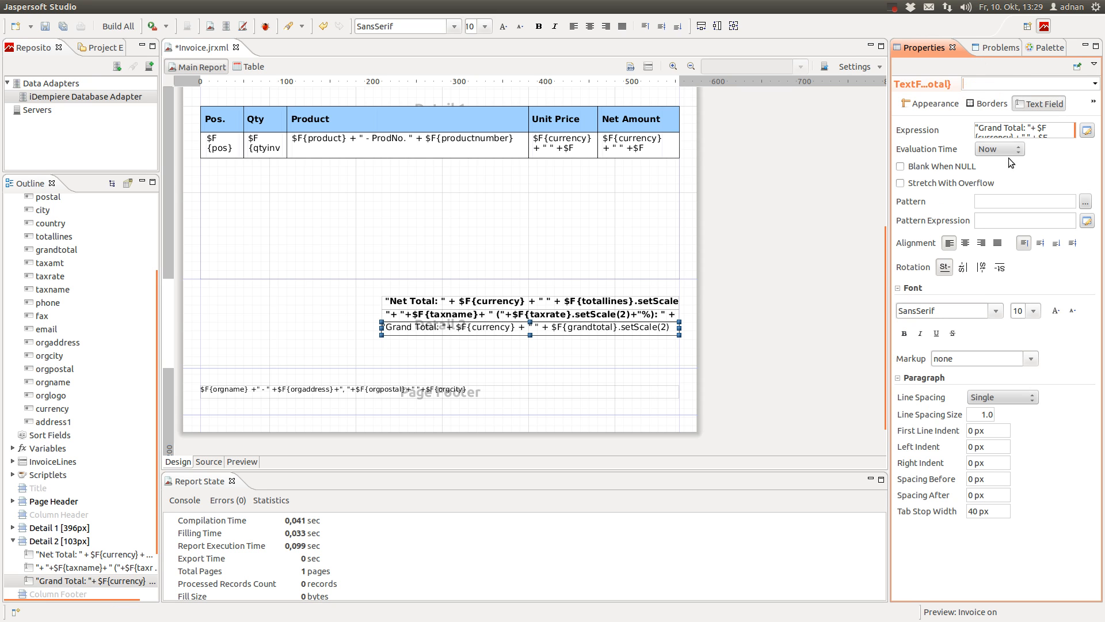
click(982, 242)
click(905, 334)
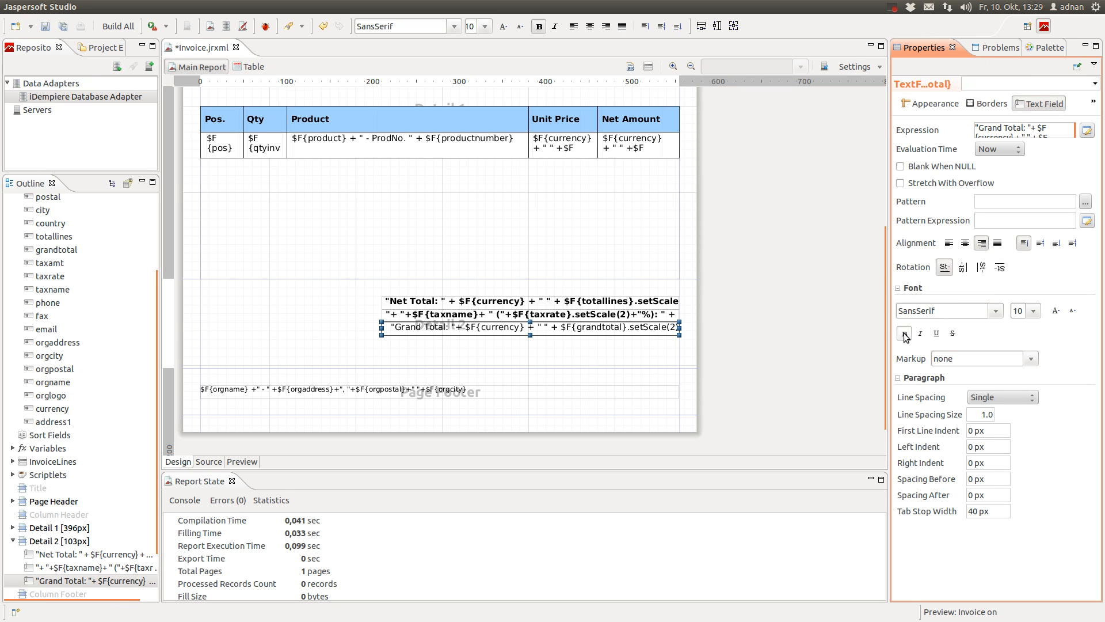
click(728, 291)
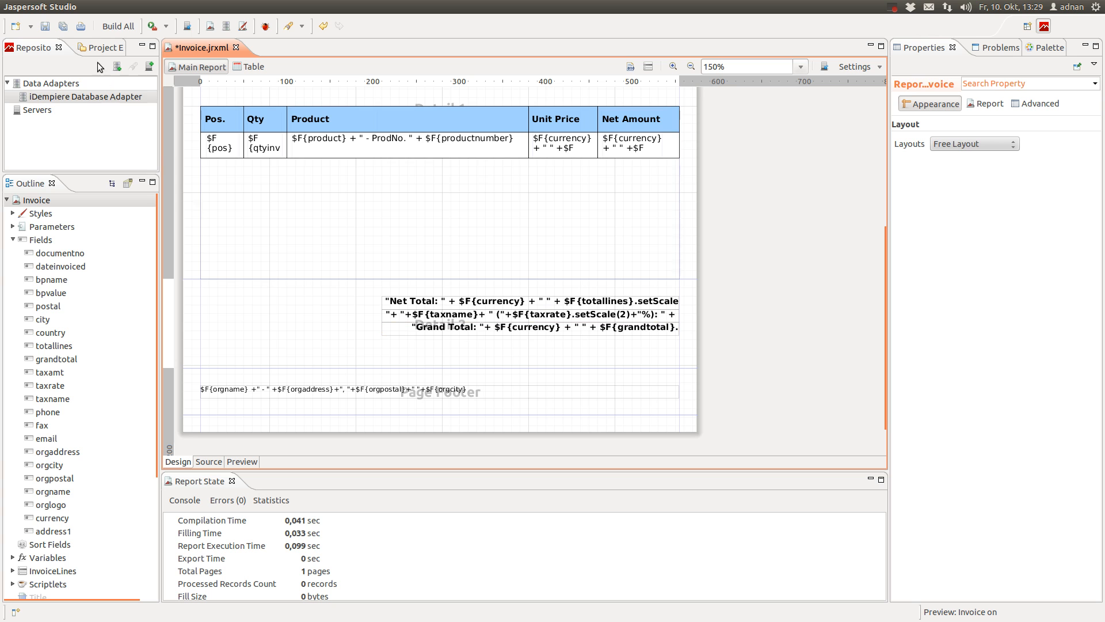
Save the report and preview invoice 200002 at actual size
click(63, 26)
click(254, 461)
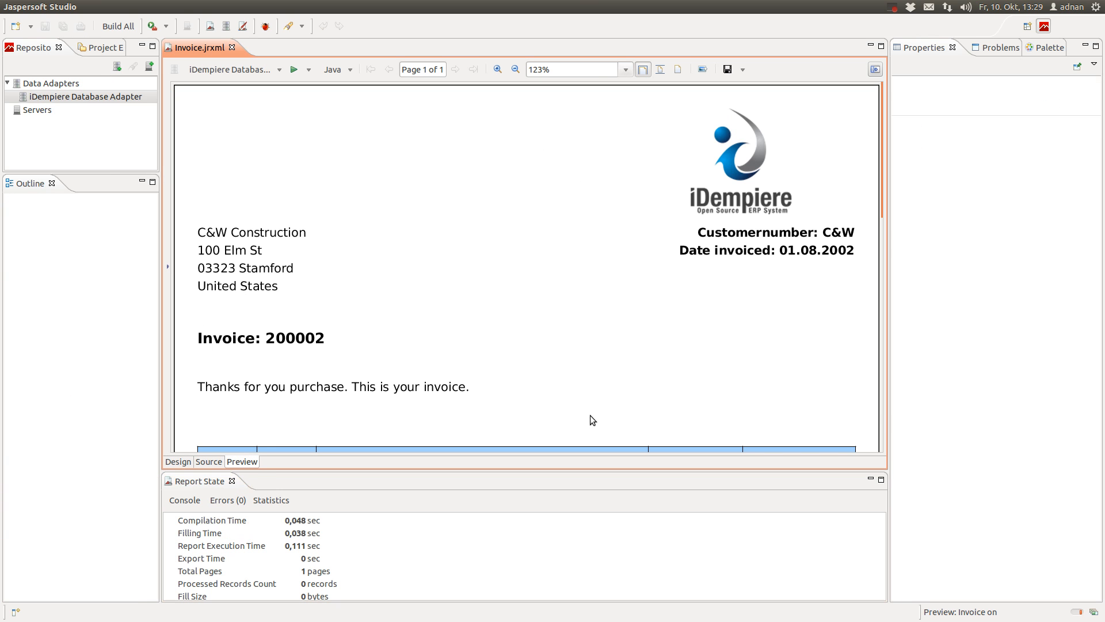
click(648, 71)
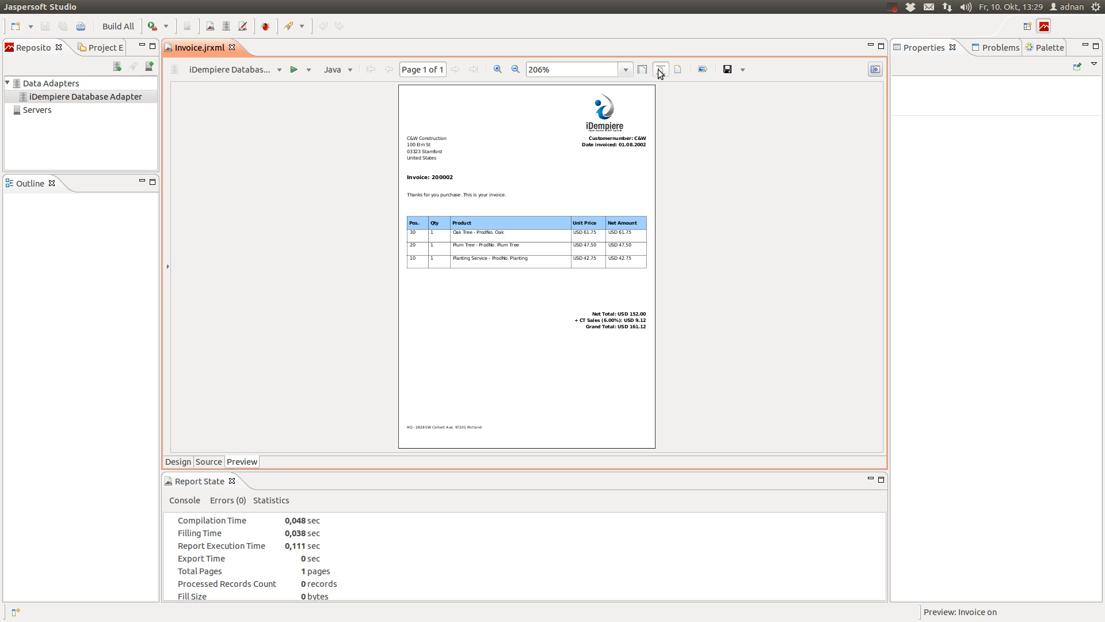
click(678, 70)
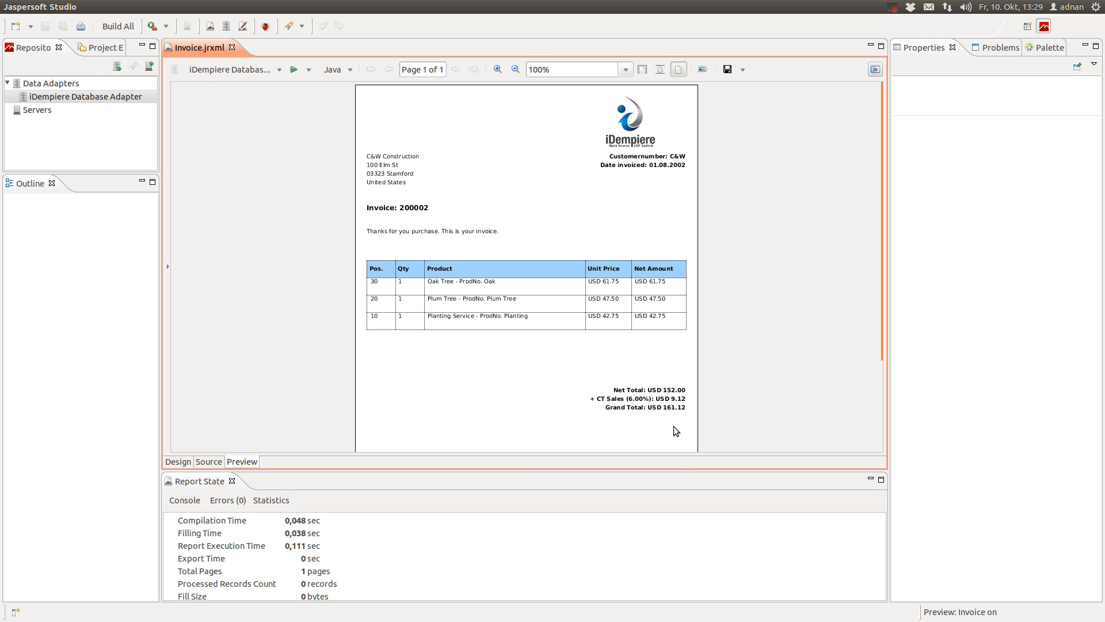
Scroll through the rendered invoice to check totals: USD 152.00, tax 9.12, grand total 161.12
scroll(683, 417, down, 4)
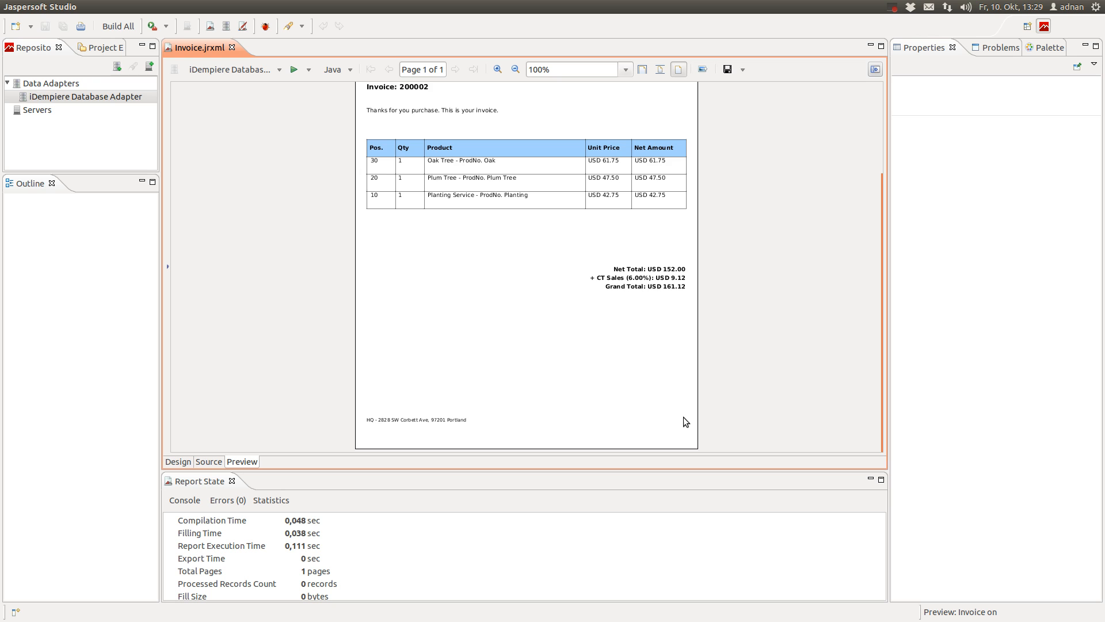
scroll(683, 417, up, 4)
scroll(686, 422, down, 3)
scroll(685, 422, up, 2)
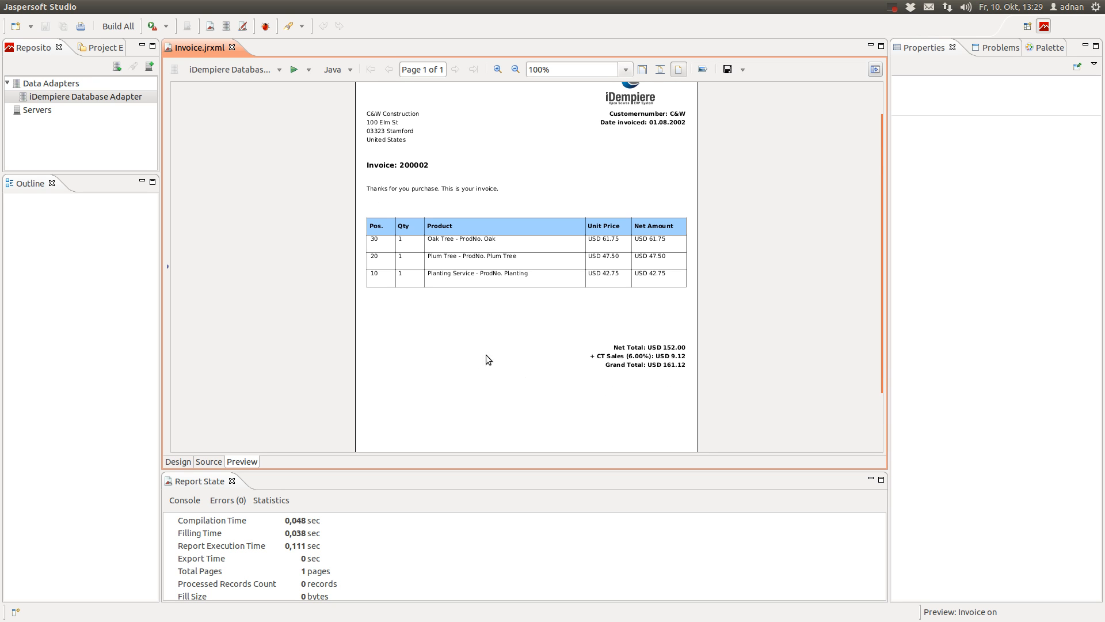
scroll(547, 386, down, 3)
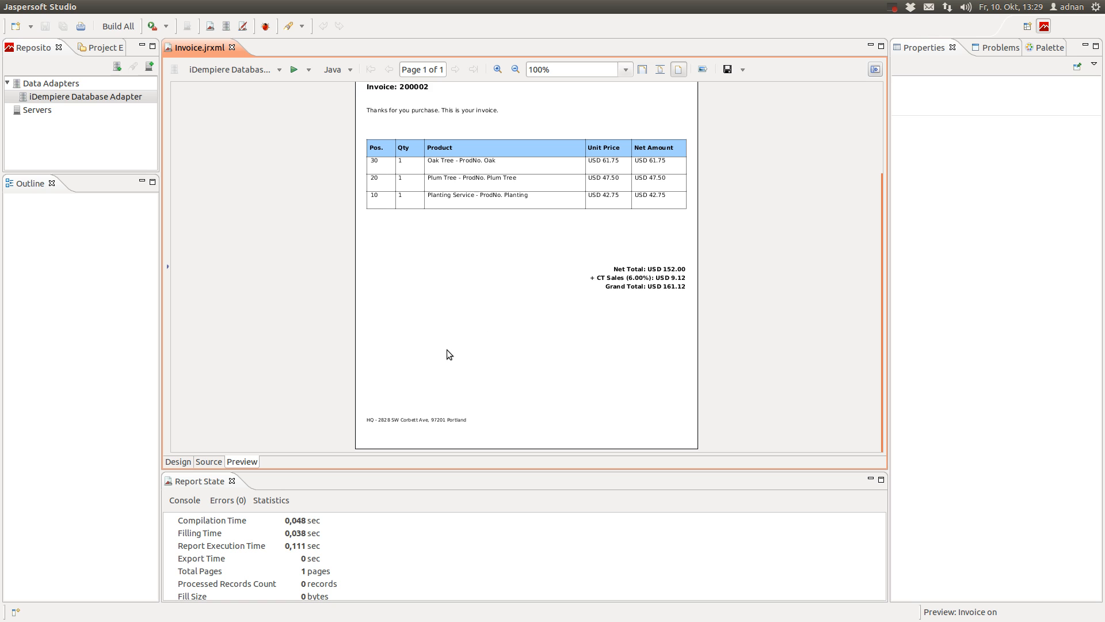
scroll(447, 350, up, 2)
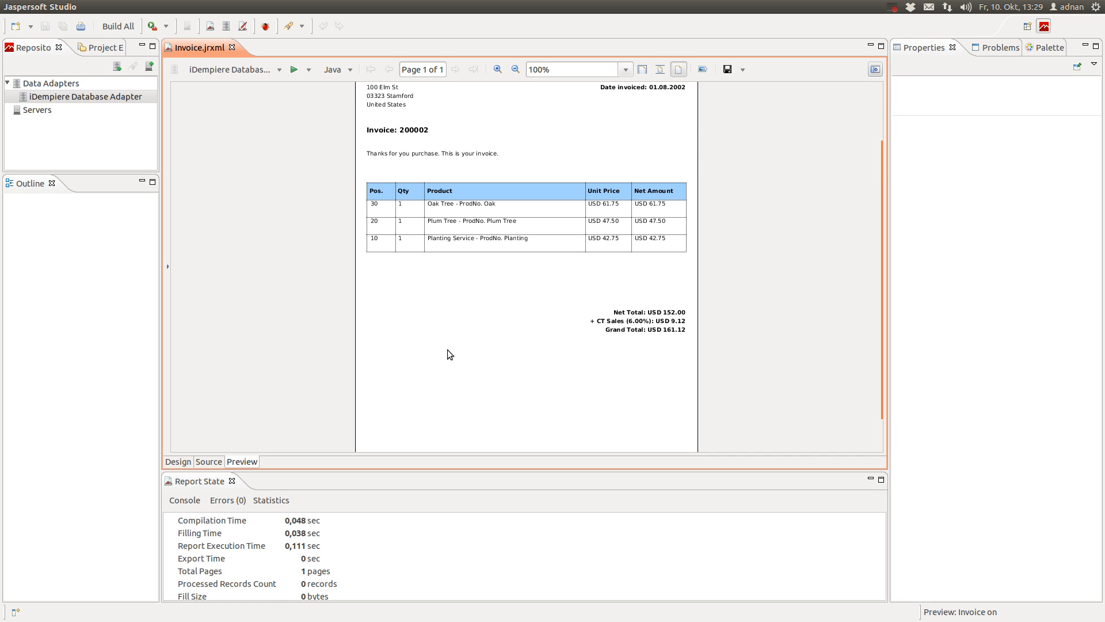
scroll(447, 350, up, 3)
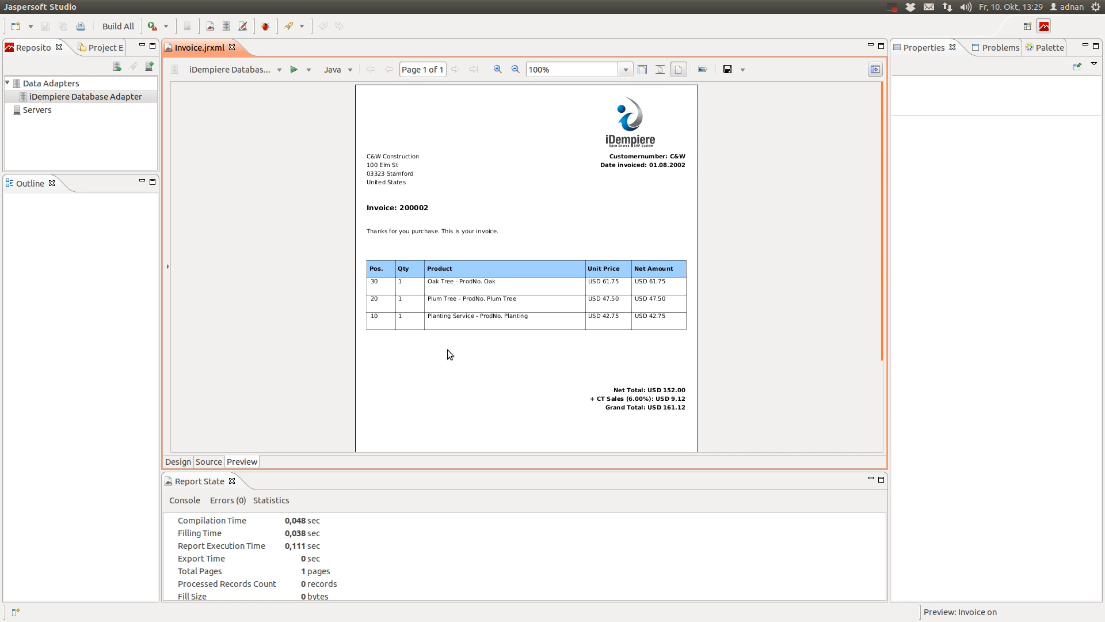
scroll(450, 354, down, 5)
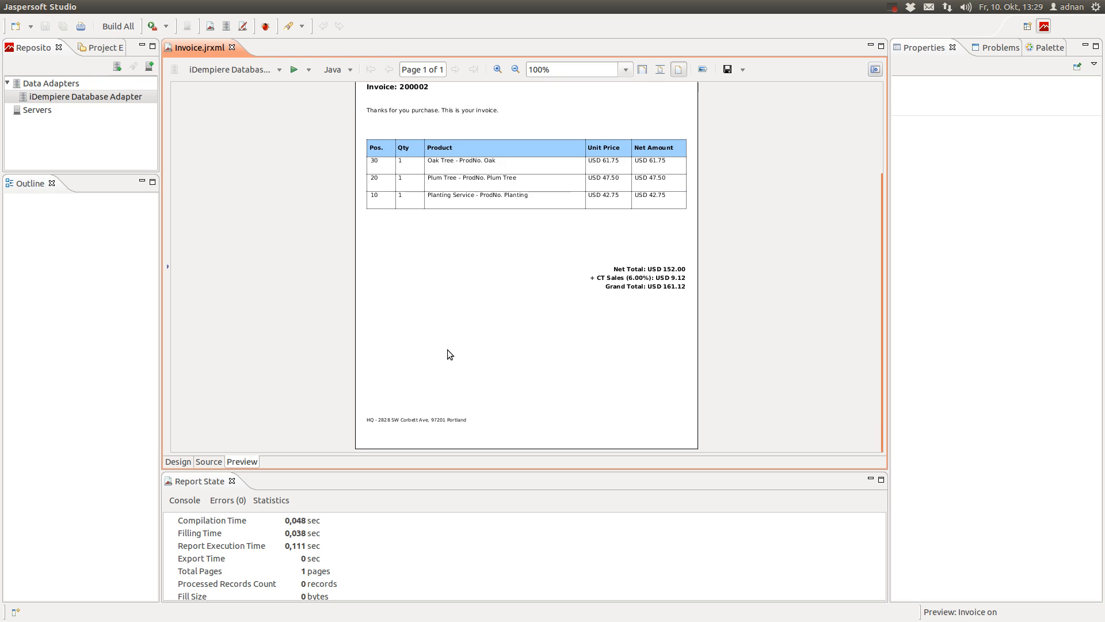
scroll(450, 354, up, 5)
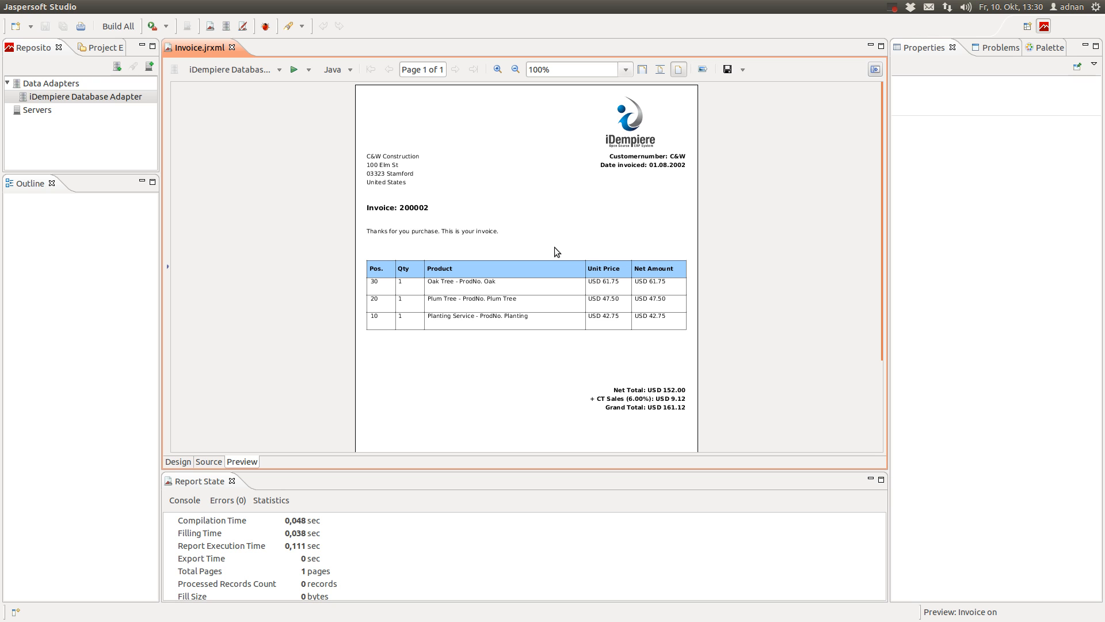
Compile the invoice report from the Design view
click(172, 462)
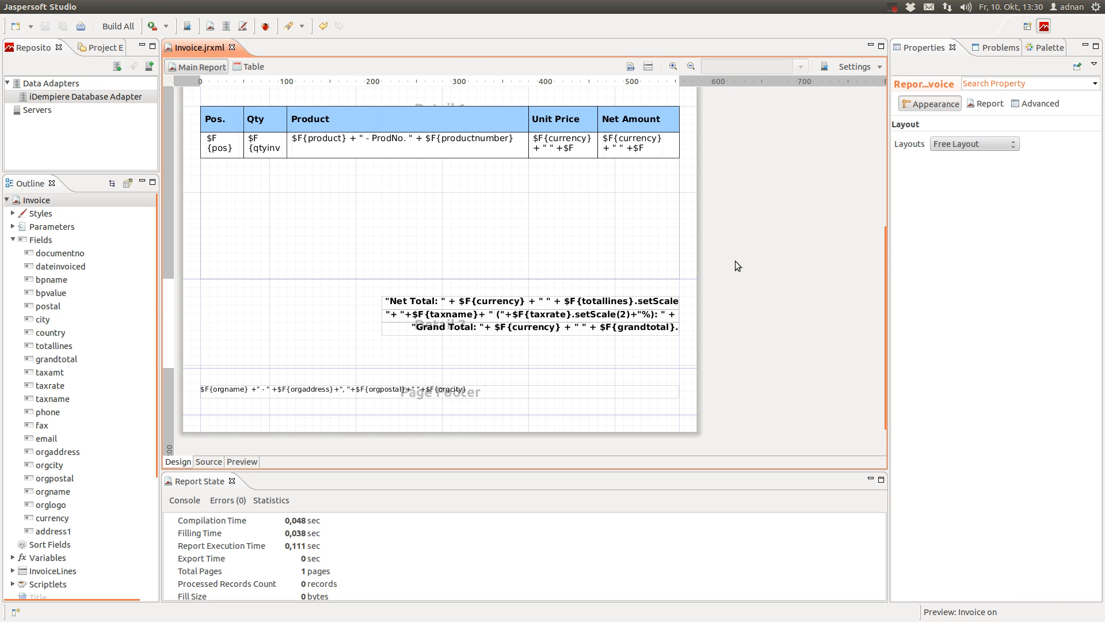
scroll(635, 256, up, 5)
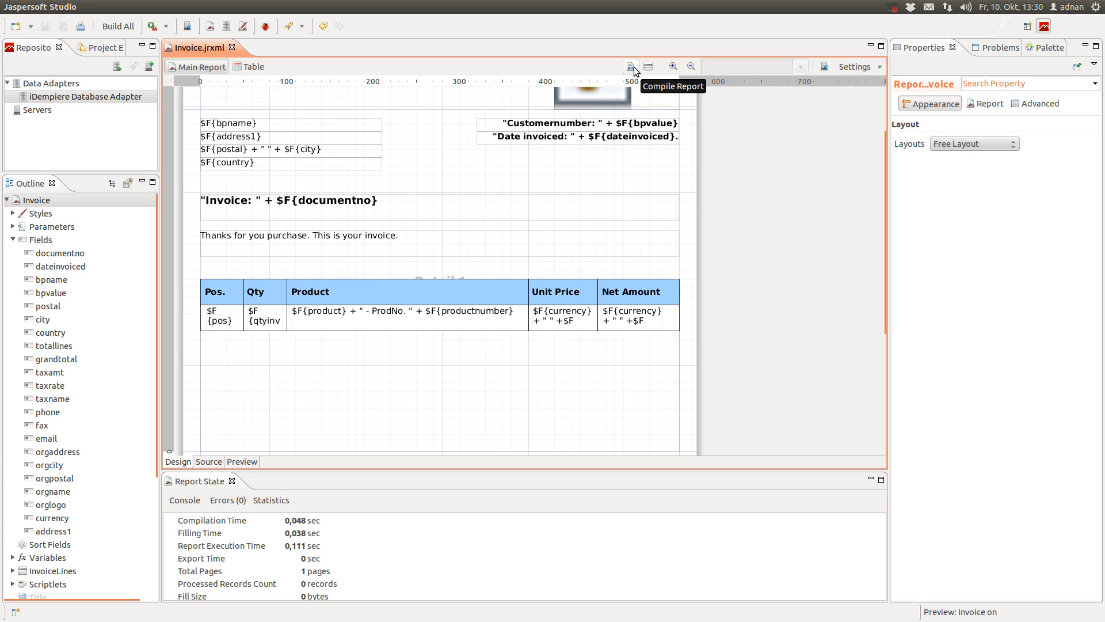
click(635, 69)
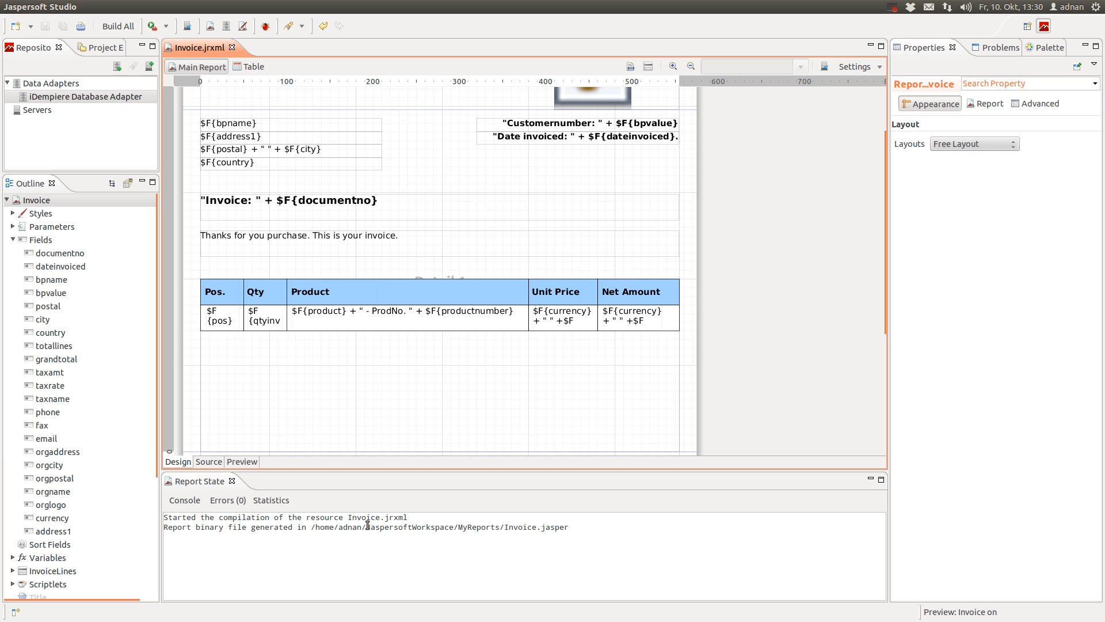
Check the console log for the Invoice.jrxml source and the generated Invoice.jasper file
drag(350, 518, 413, 513)
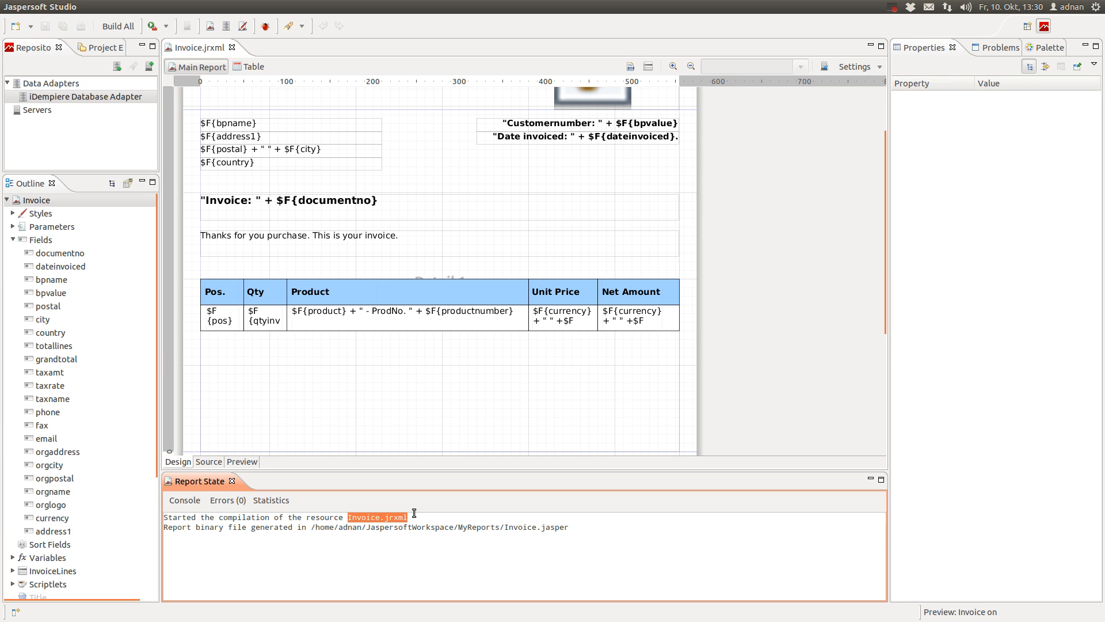
drag(509, 528, 586, 530)
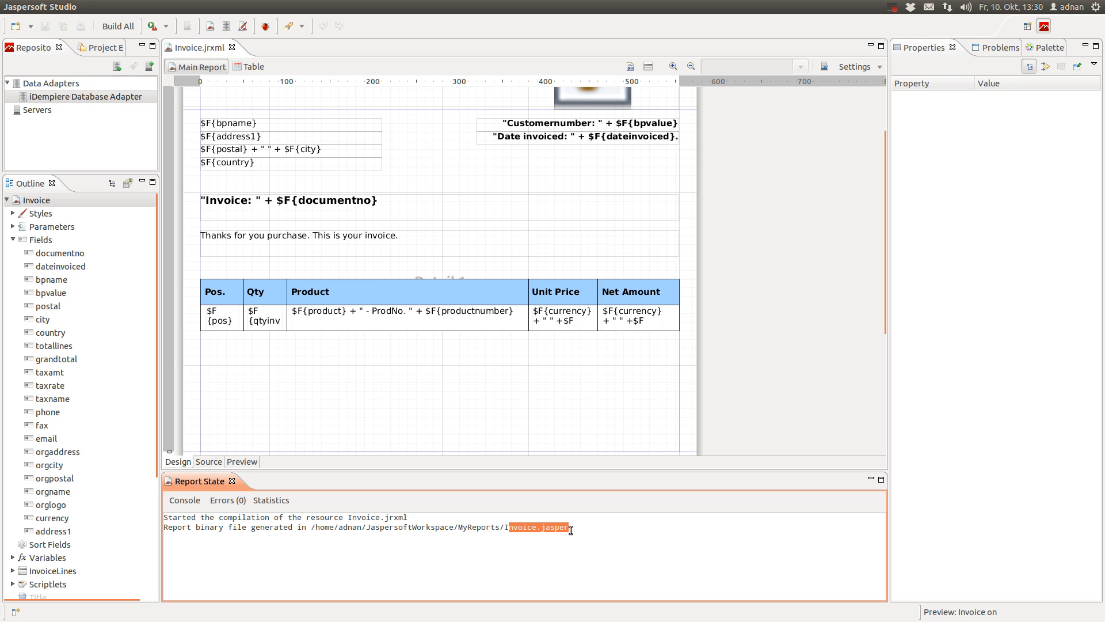
click(571, 529)
drag(346, 517, 419, 513)
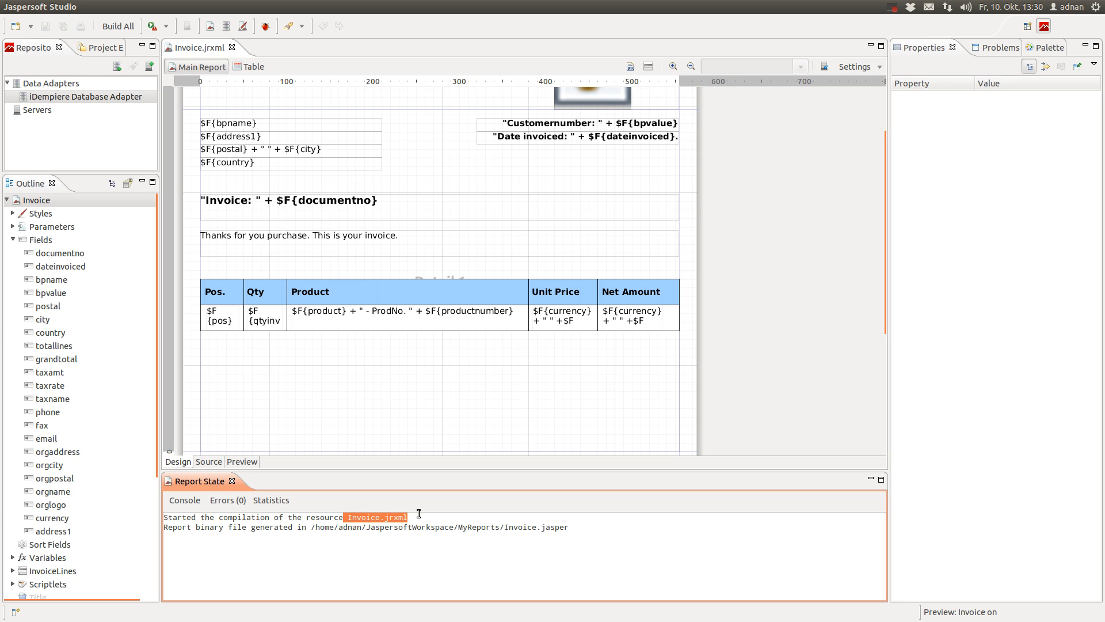
click(481, 520)
drag(504, 527, 602, 525)
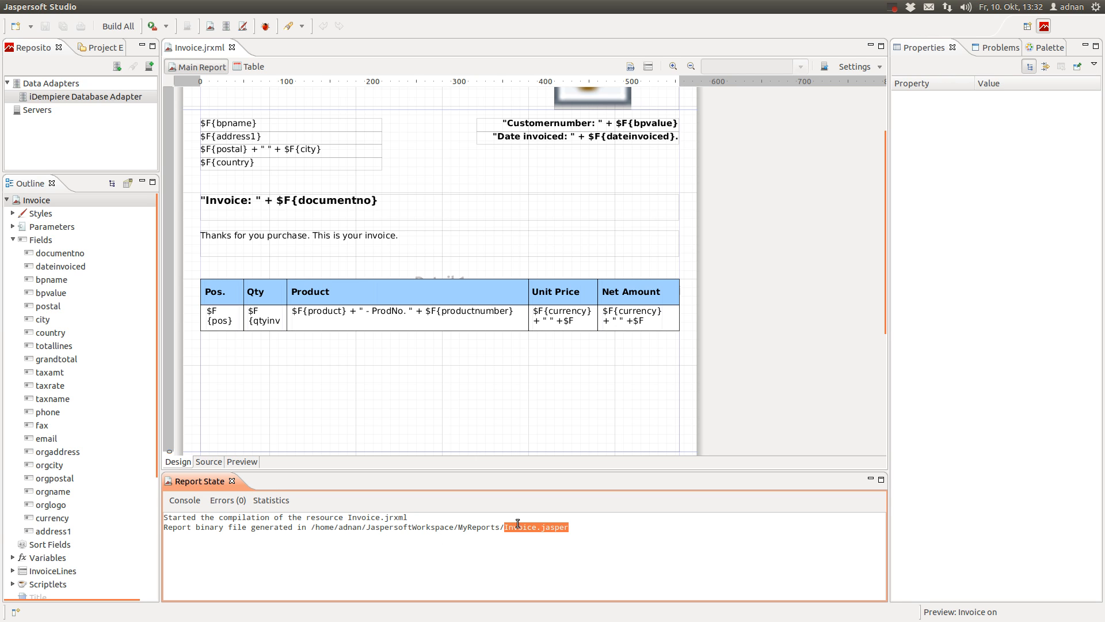
click(330, 530)
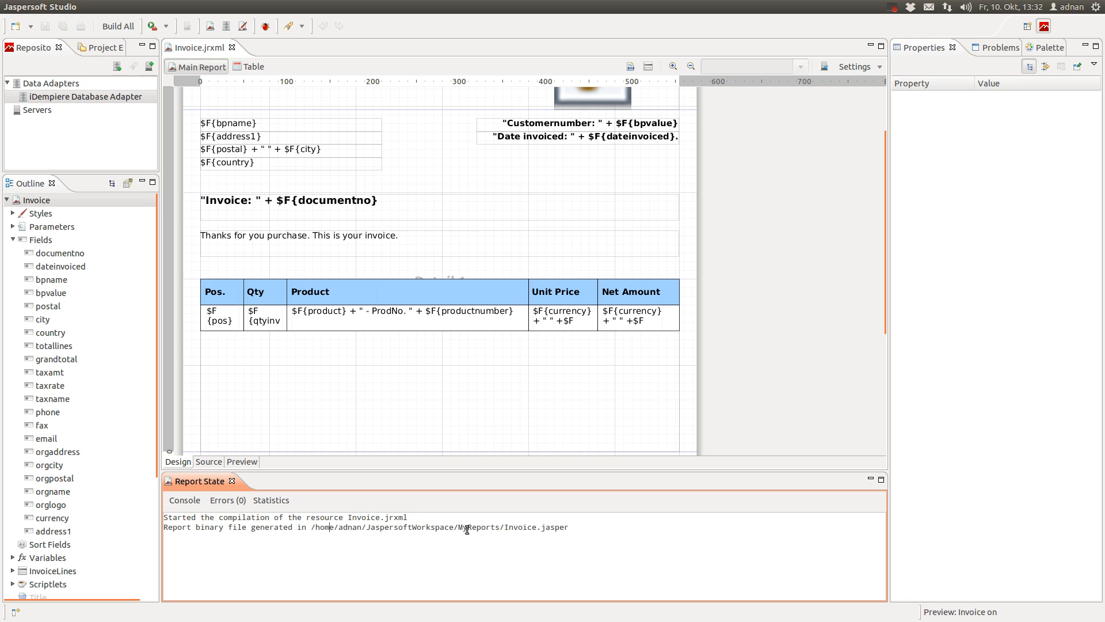
drag(505, 528, 610, 523)
click(607, 526)
mouse_move(5, 223)
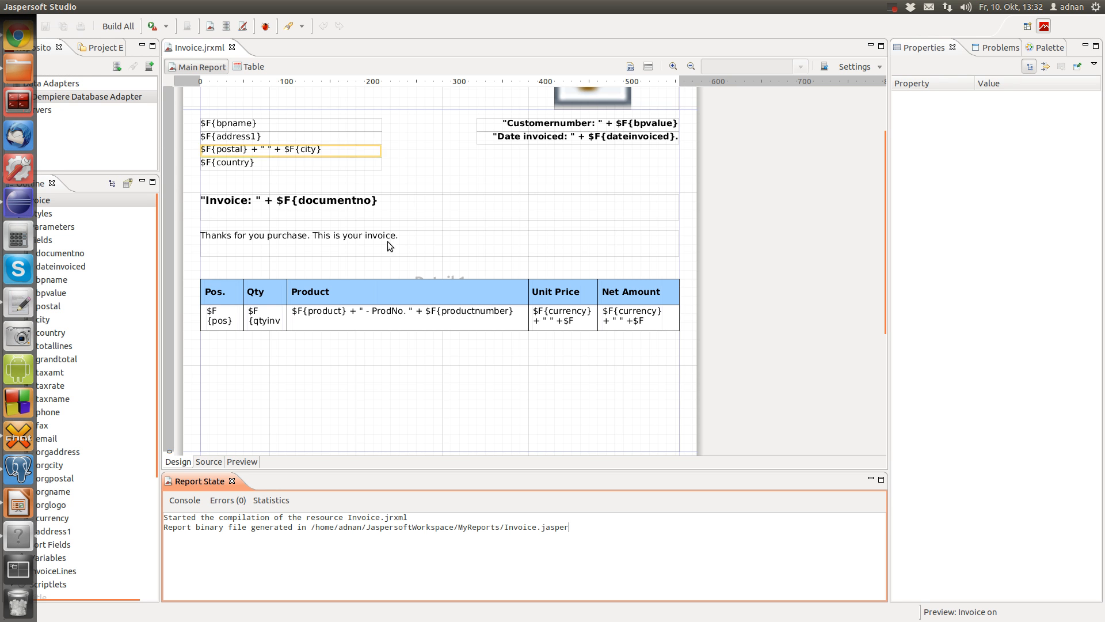
Close the invoice report, switch to System/System Administrator, and start a new Report & Process record
click(19, 41)
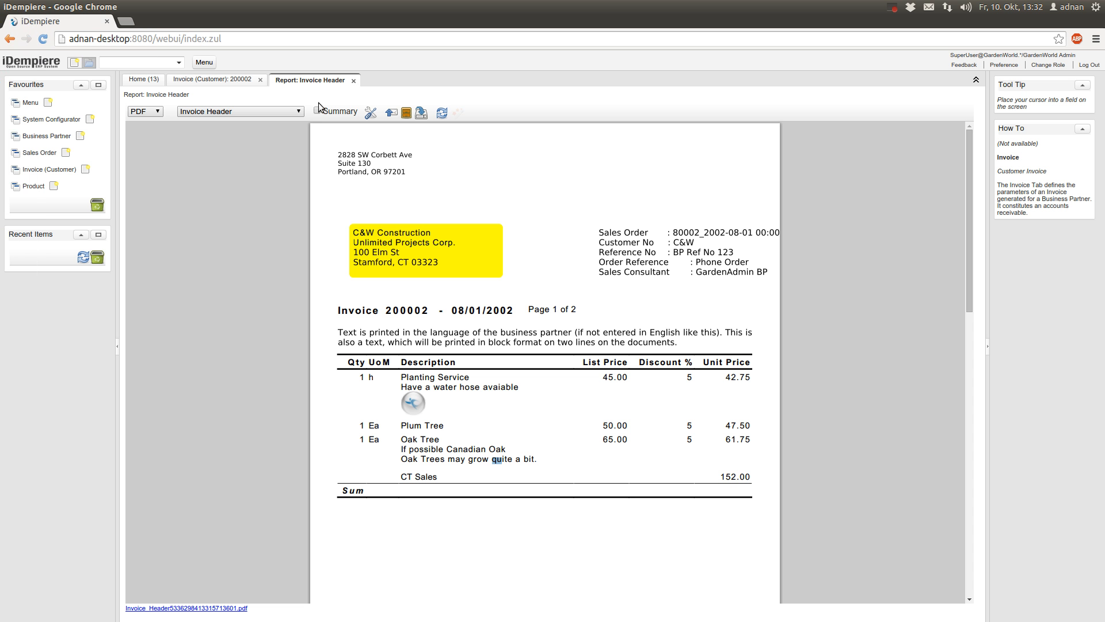
click(353, 80)
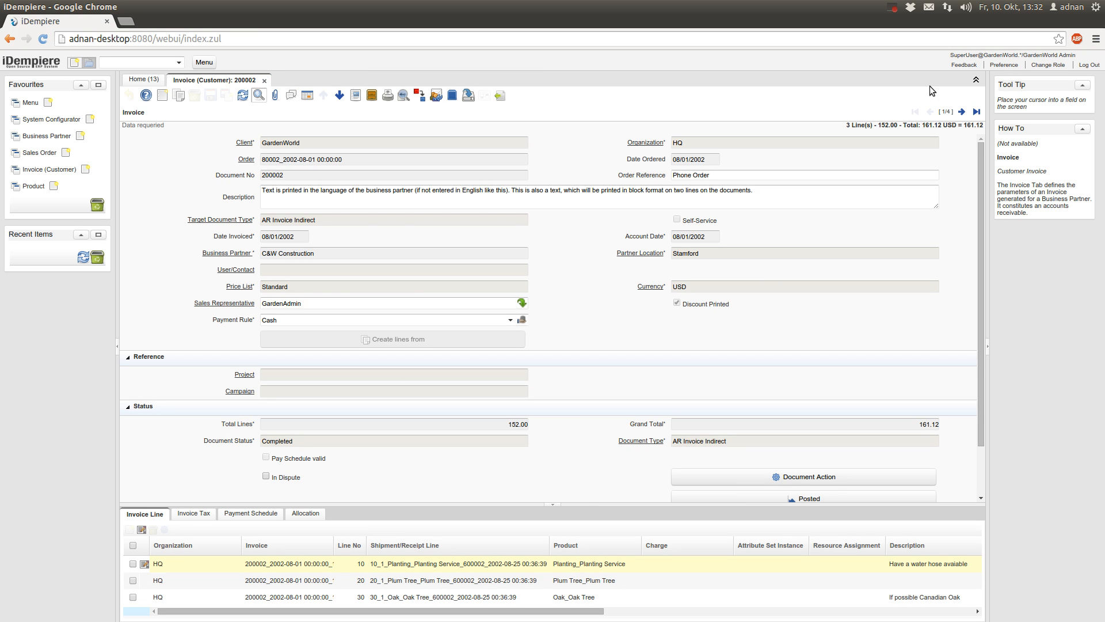
click(1056, 65)
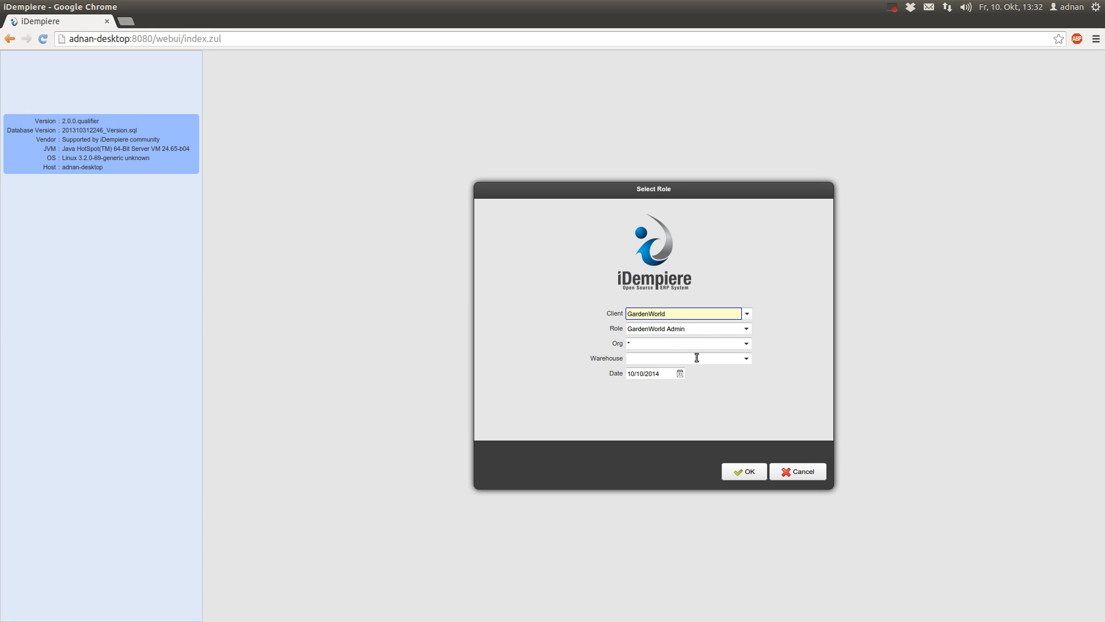
click(747, 315)
click(743, 333)
click(747, 473)
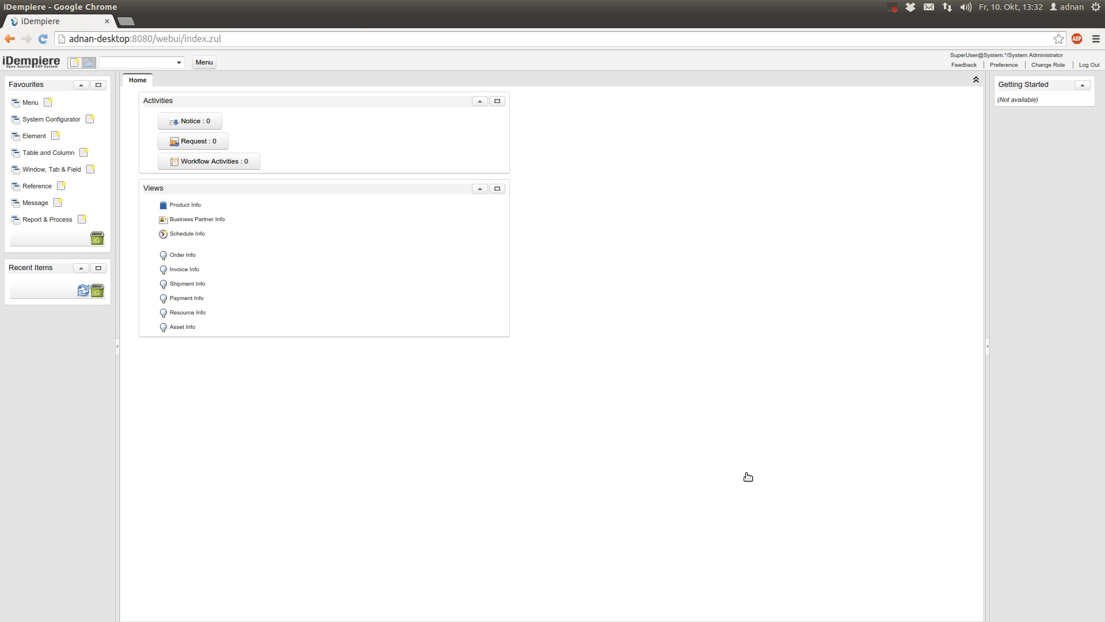
click(58, 221)
click(149, 394)
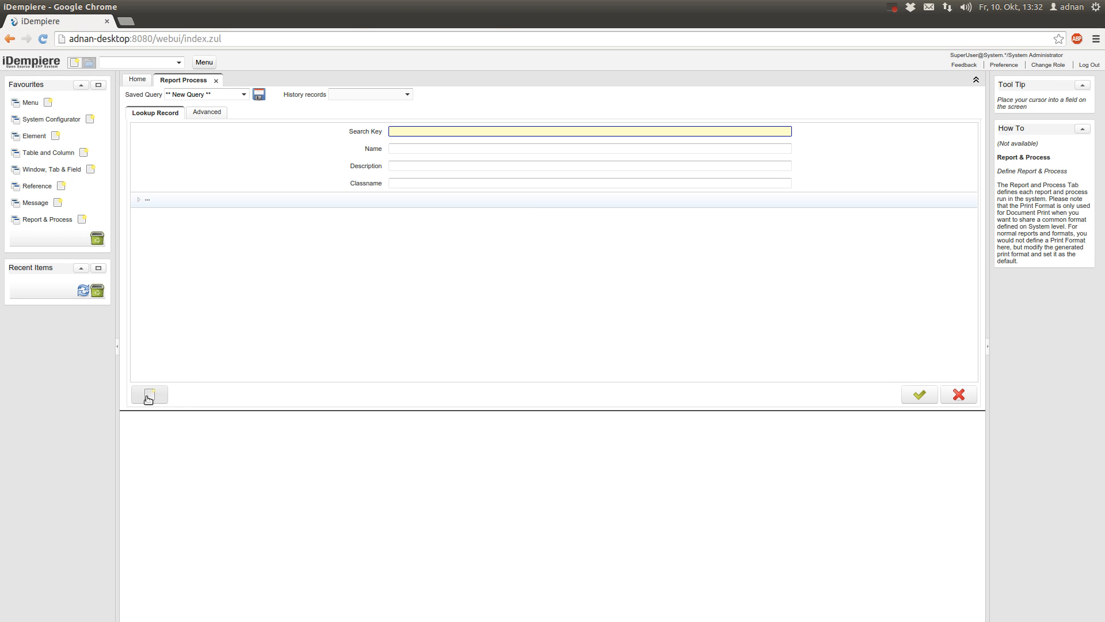
Enter InvoiceJasperReport as both the process Name and Search Key
click(291, 176)
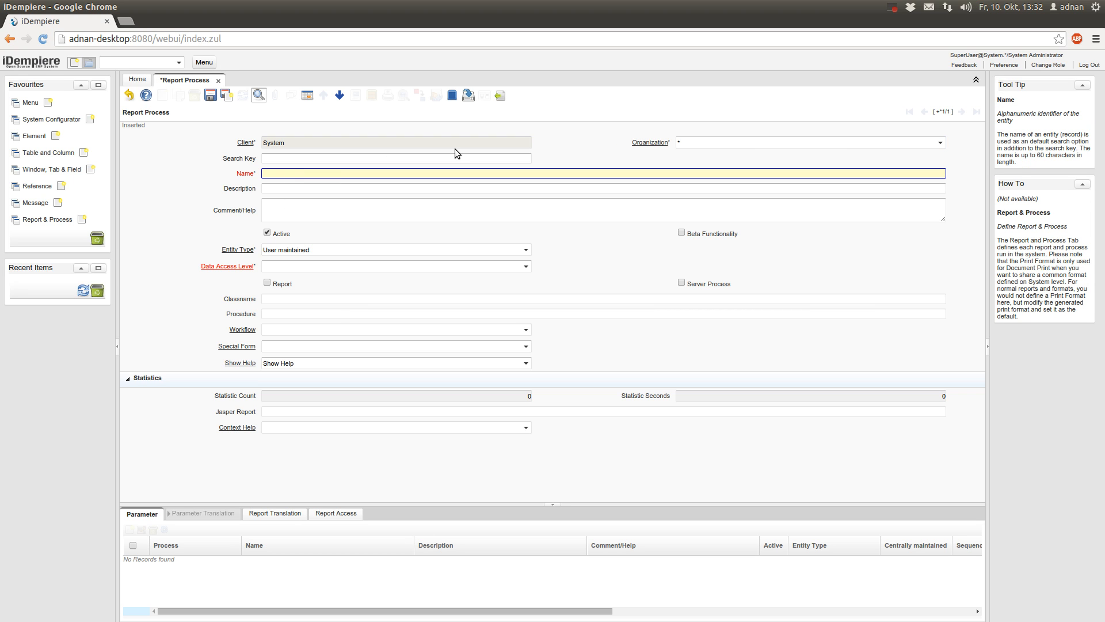
text(Invoice)
text(JapserRep)
text(ort)
click(291, 174)
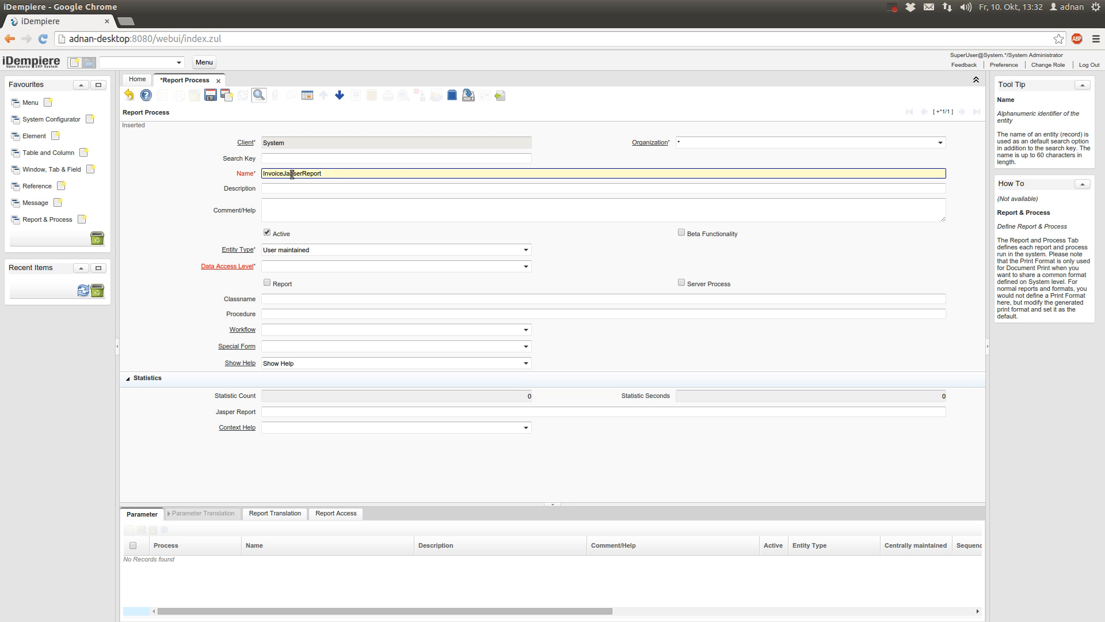
key(Delete)
text(p)
double_click(372, 176)
key(ctrl+c)
click(325, 159)
key(ctrl+v)
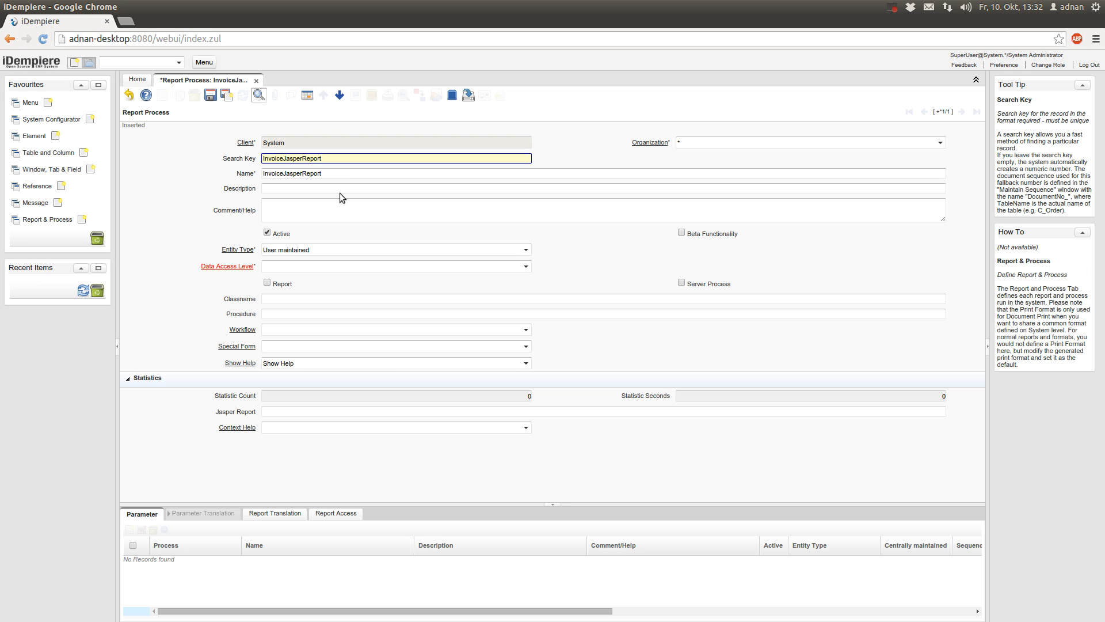
click(341, 190)
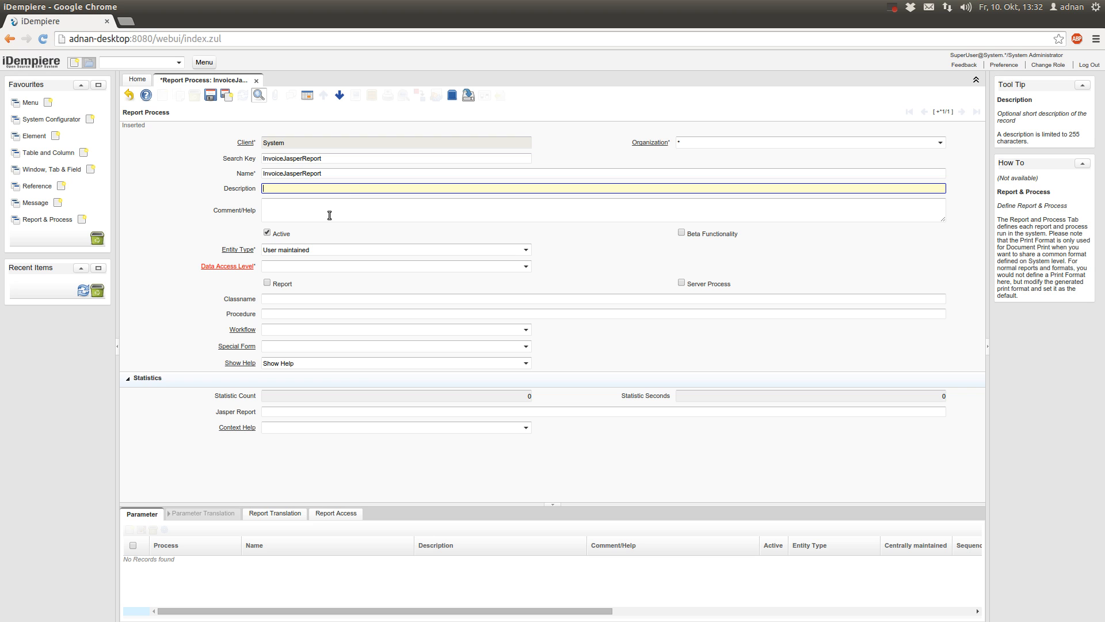
Set Data Access Level to Client+Organization, tick Report, and save the record
click(526, 266)
click(509, 291)
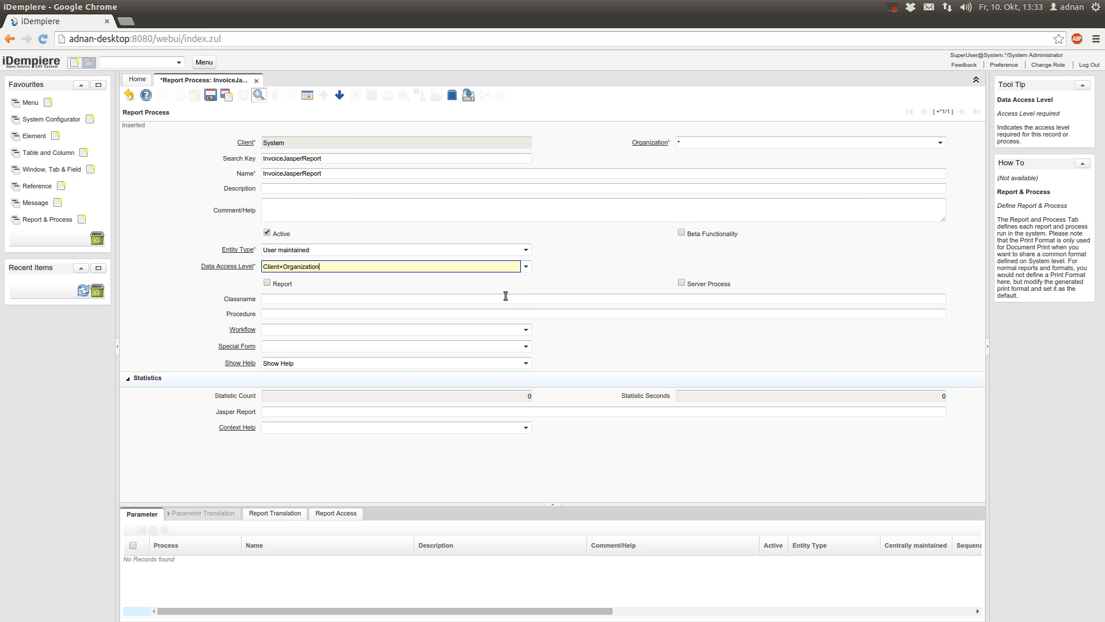
click(268, 284)
click(209, 95)
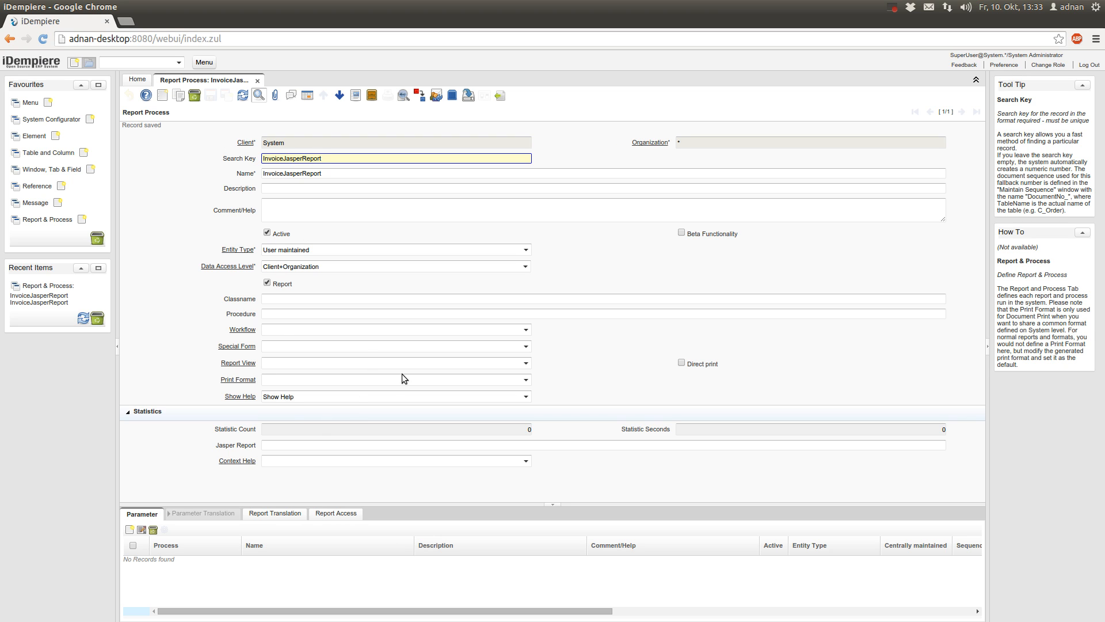
Enter org.compiere.report.ReportStarter as the process Classname
click(278, 299)
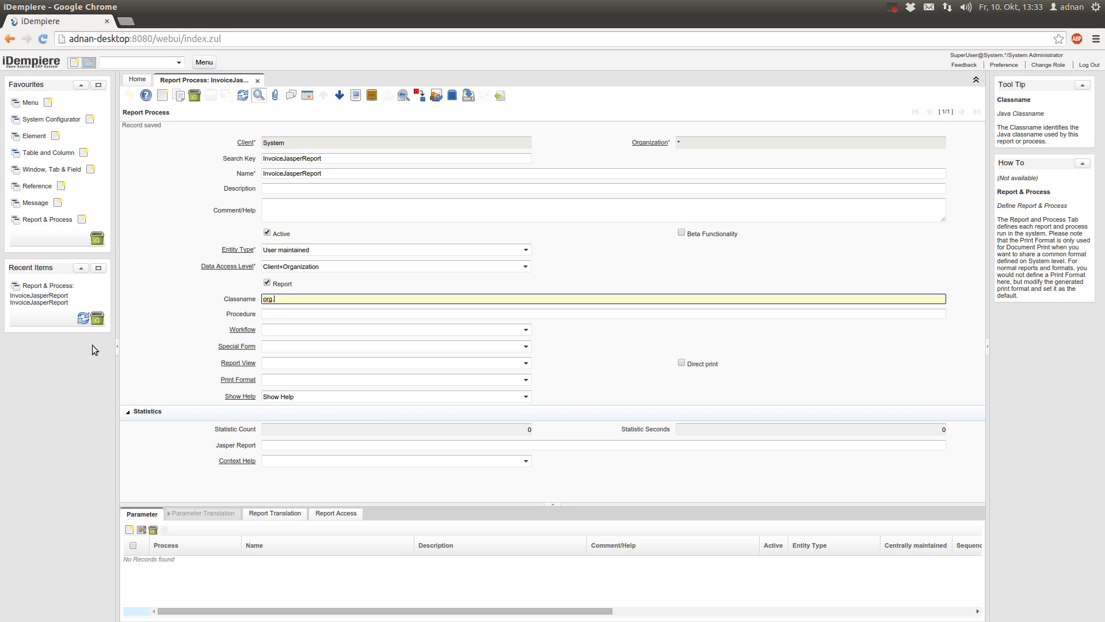
text(ompiere.report.ReportStarter)
click(277, 445)
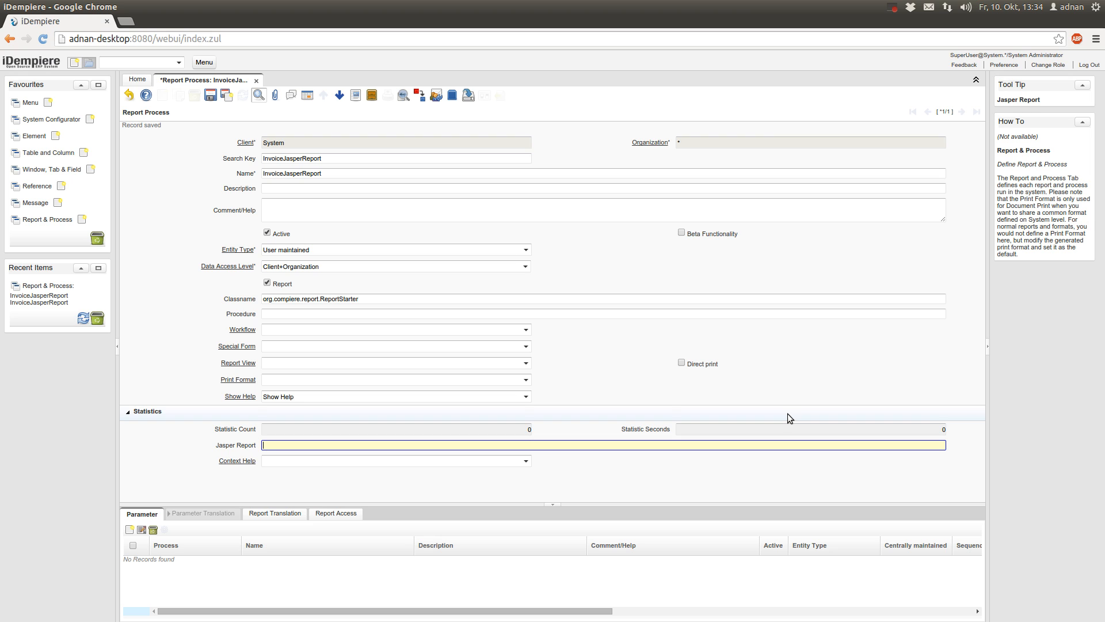
Enter attachment: as the Jasper Report value and save the process record
text(://)
key(BackSpace)
key(BackSpace)
key(BackSpace)
key(BackSpace)
key(BackSpace)
key(BackSpace)
text(rssource)
key(BackSpace)
key(BackSpace)
key(BackSpace)
key(BackSpace)
key(BackSpace)
key(BackSpace)
text(esource:/)
key(BackSpace)
text(attachment:)
click(210, 95)
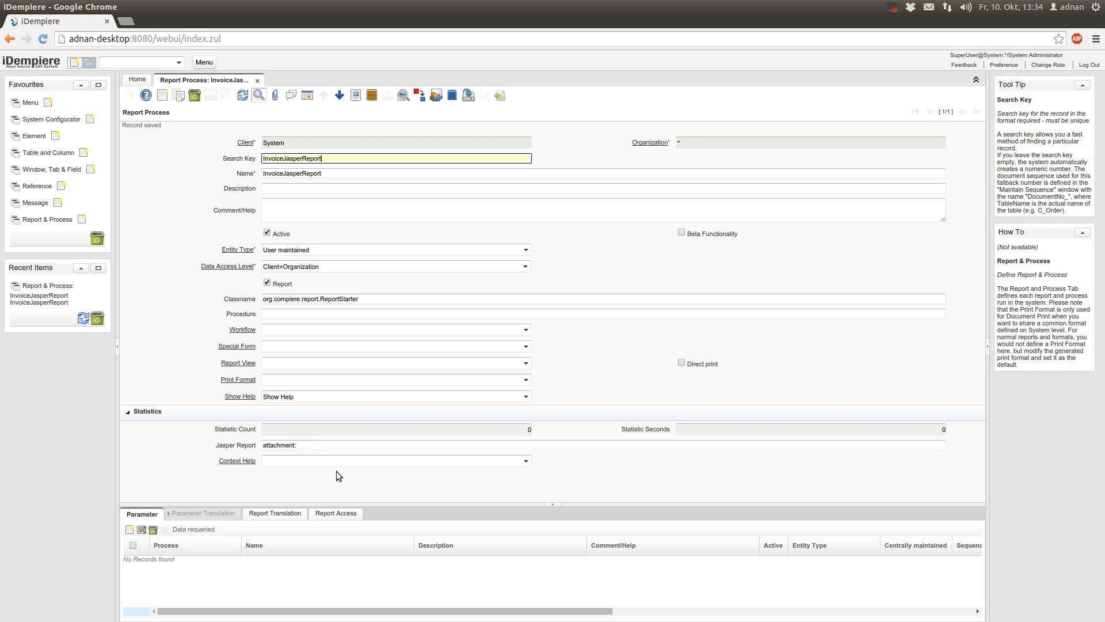
click(307, 447)
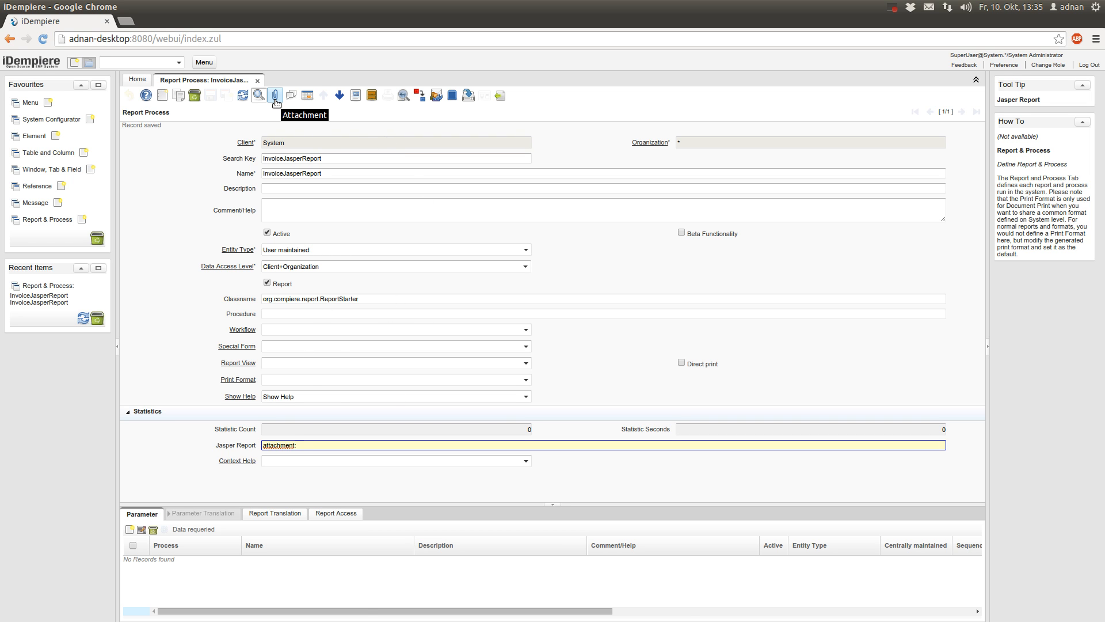
Attach Invoice.jasper from JaspersoftWorkspace/MyReports to the report process and confirm
click(275, 96)
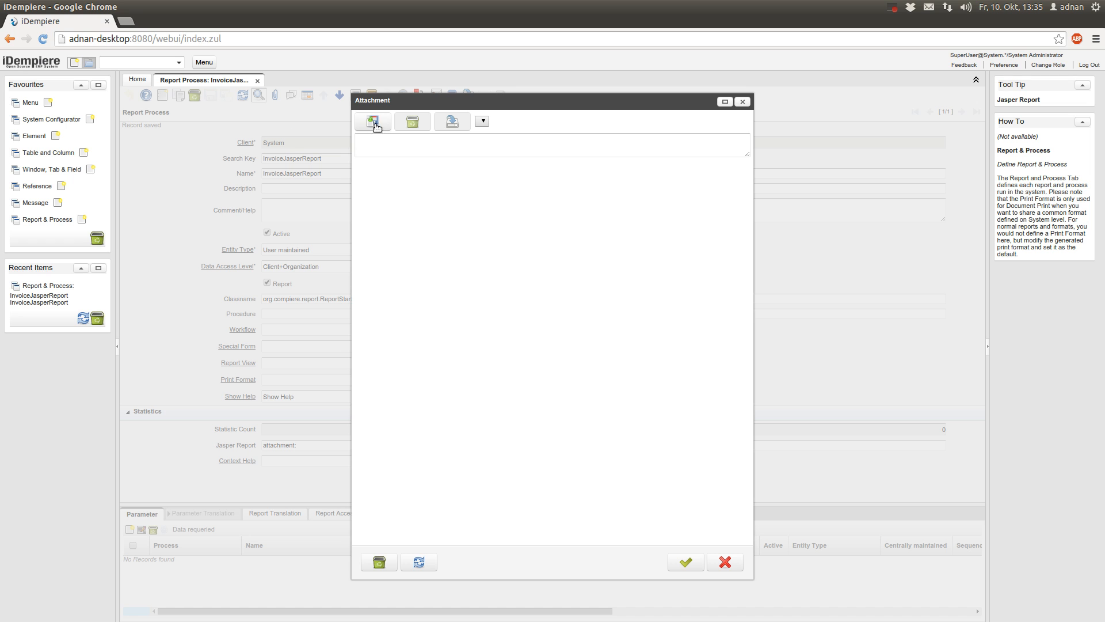
click(373, 122)
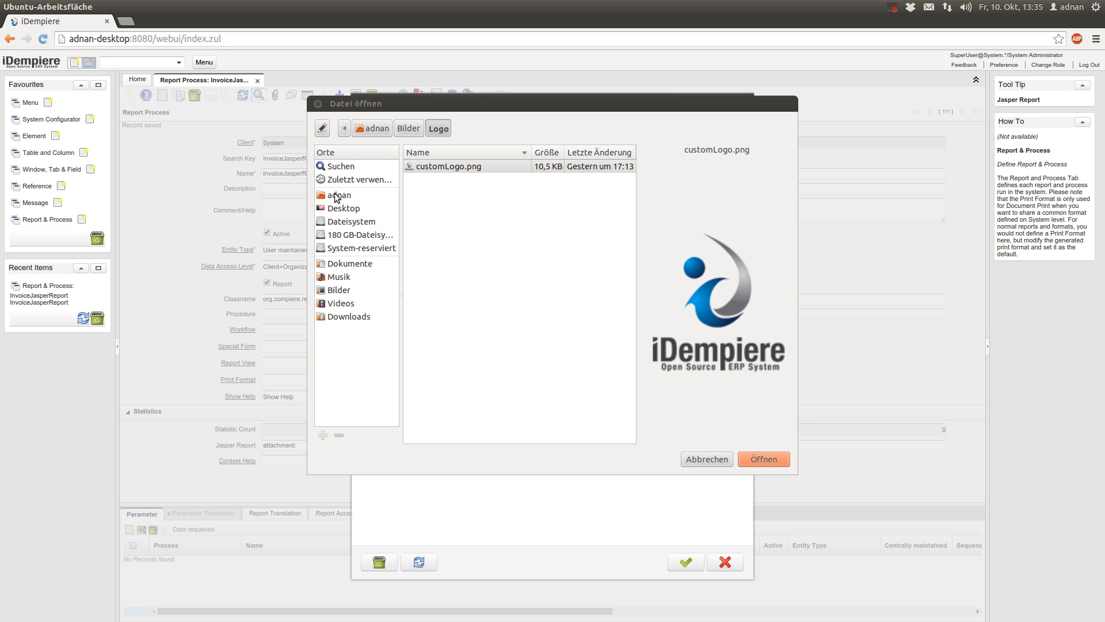
click(339, 195)
double_click(455, 311)
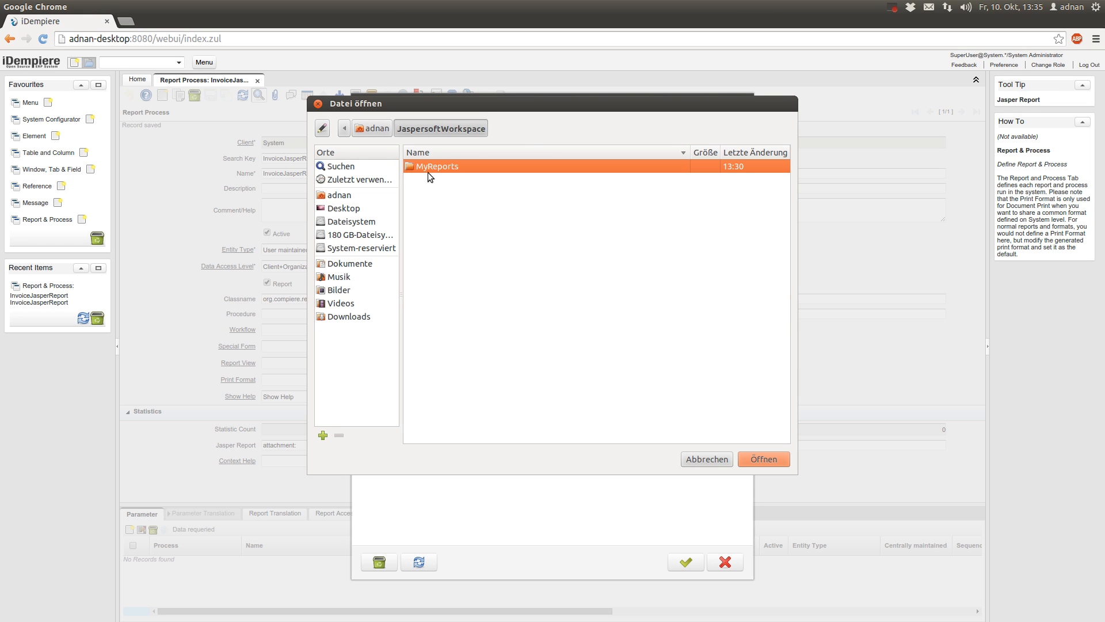
double_click(434, 170)
click(438, 181)
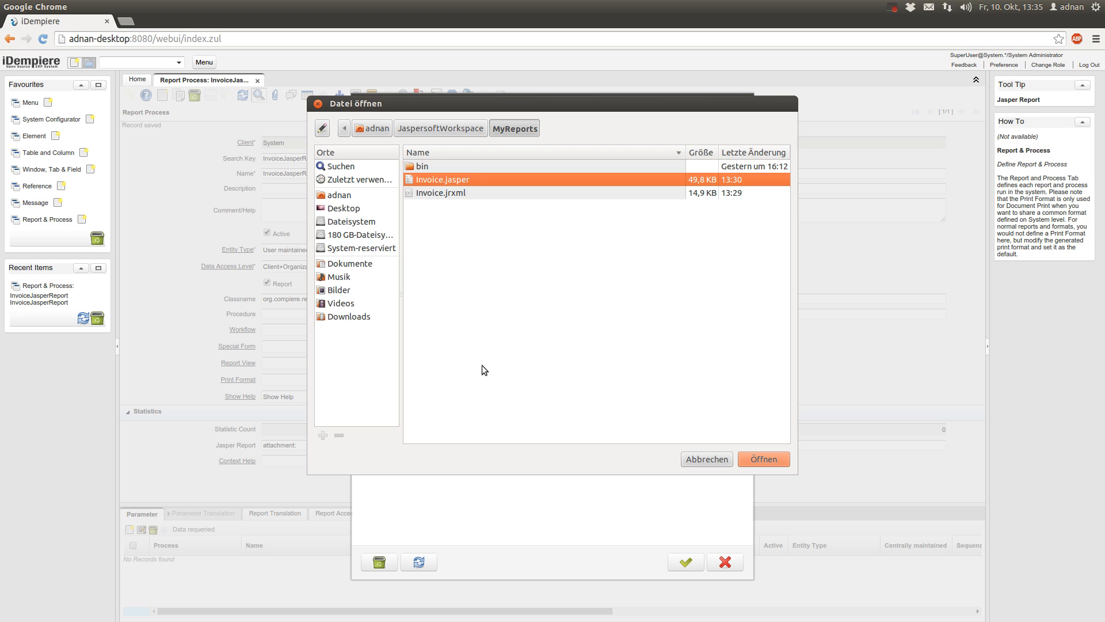
click(761, 458)
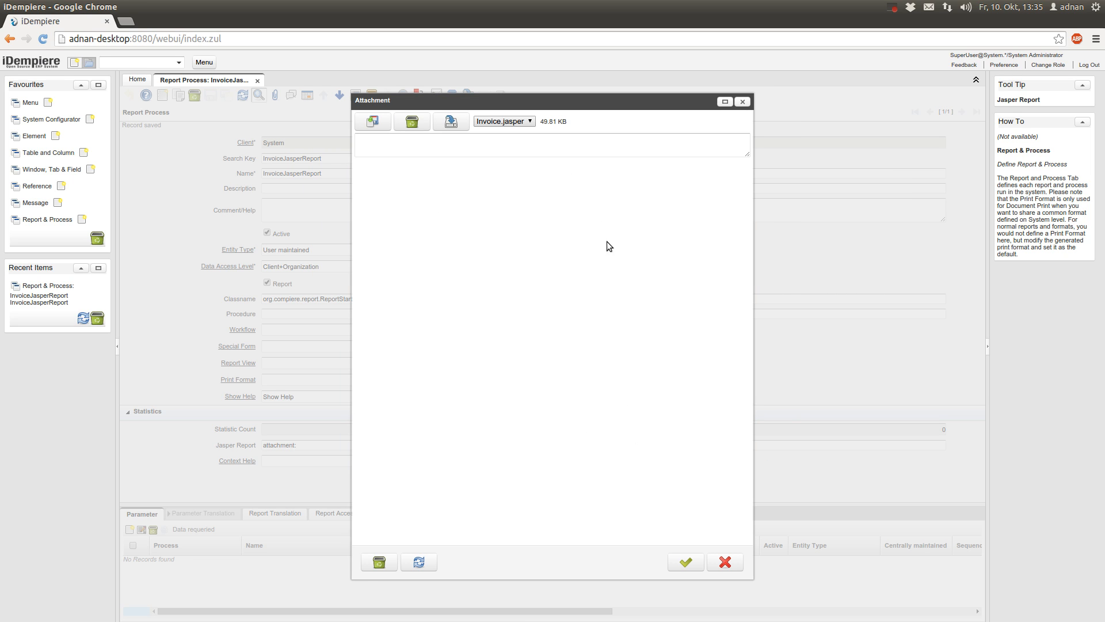
click(679, 563)
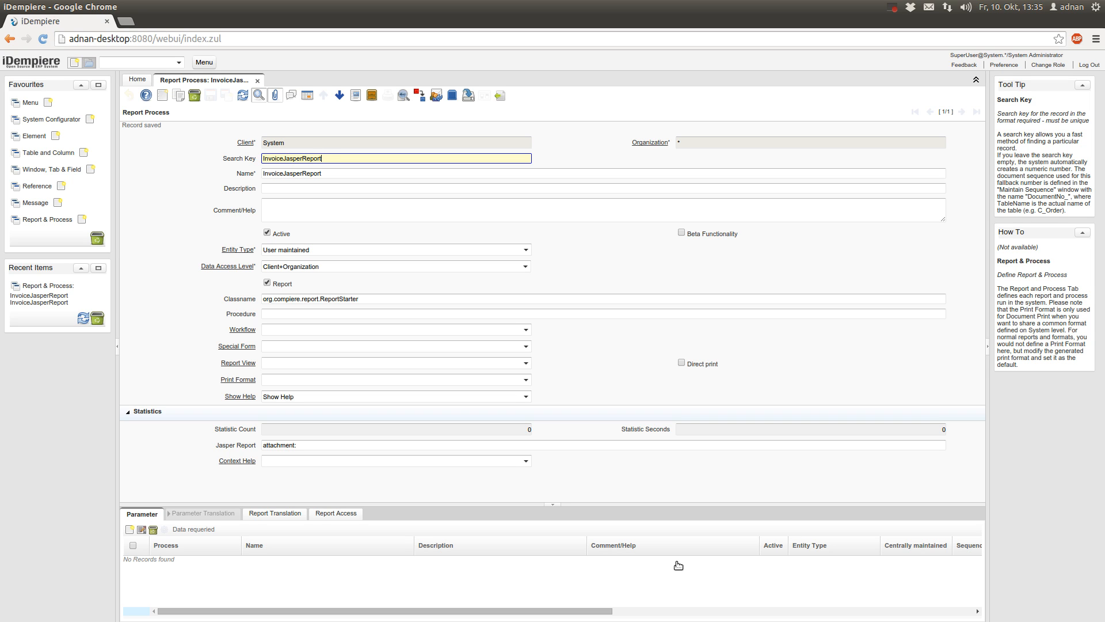
Complete the Jasper Report value as attachment:Invoice.jasper and save the record
click(375, 298)
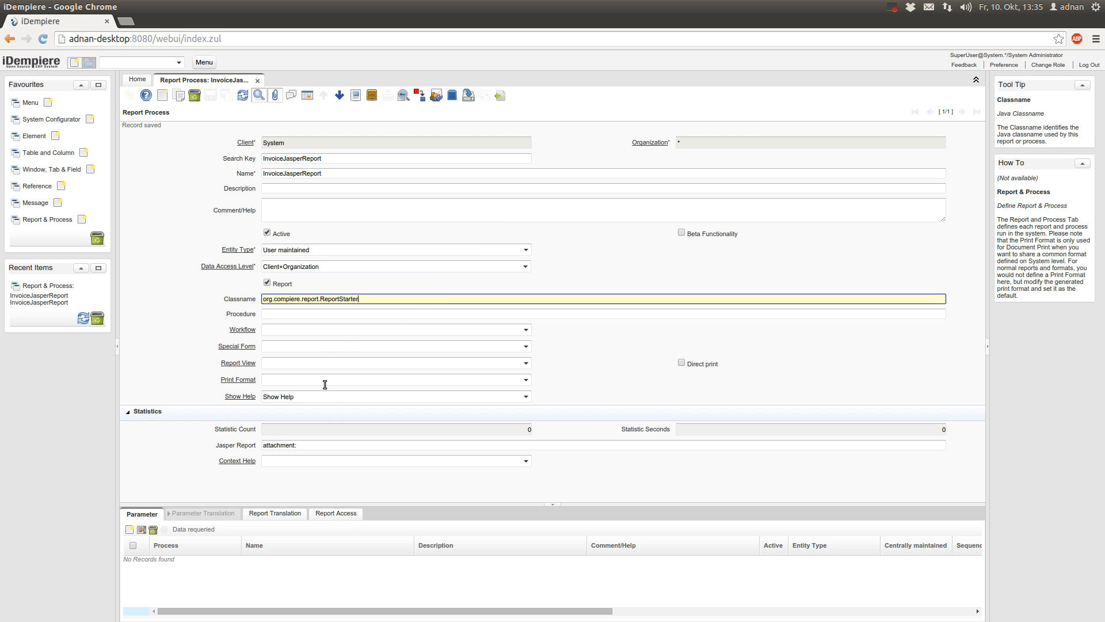
click(303, 444)
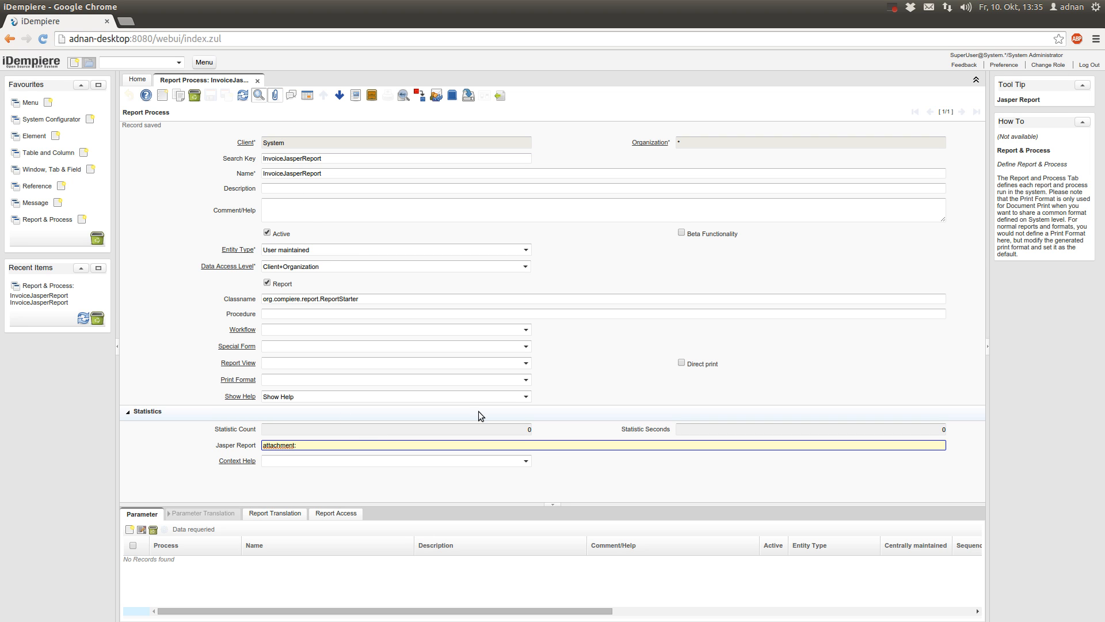
click(275, 95)
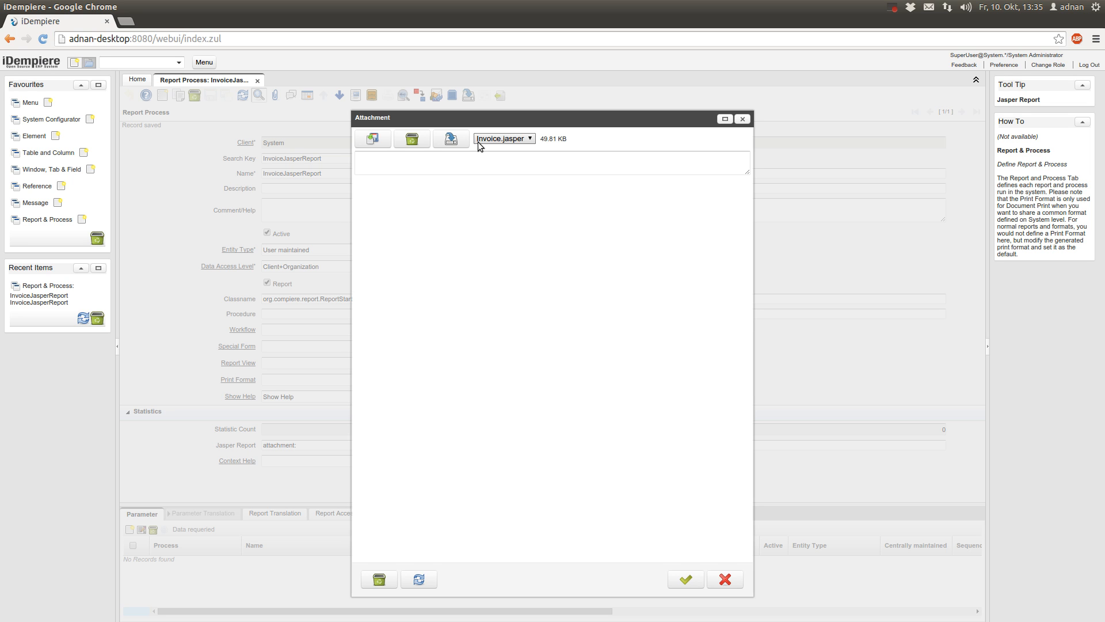
click(743, 118)
click(403, 446)
text(Invoice.jasper)
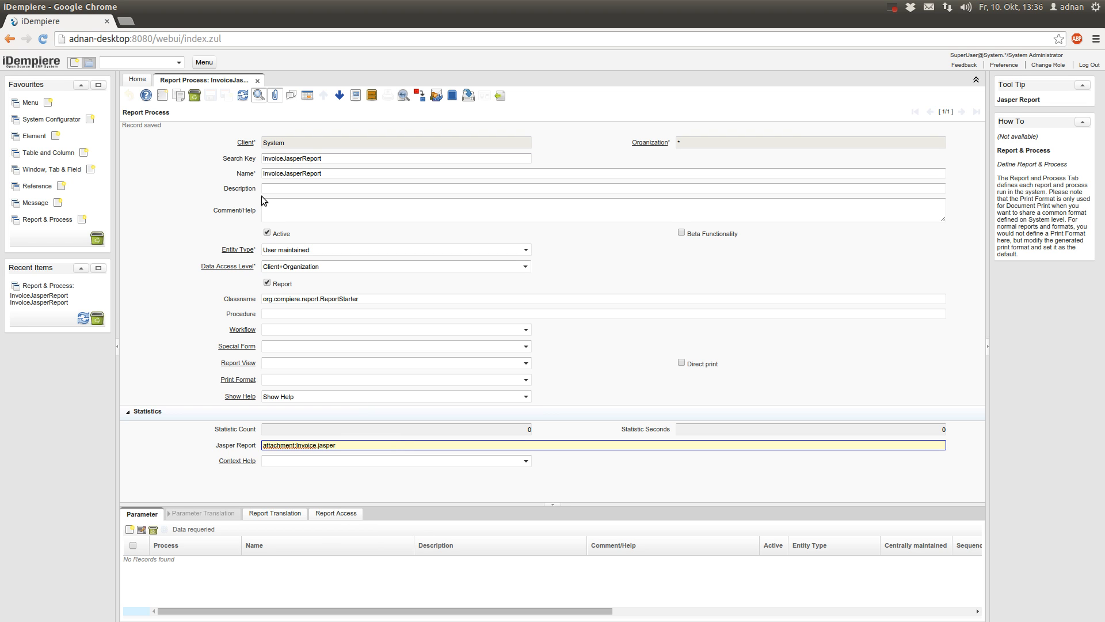
click(314, 186)
click(214, 98)
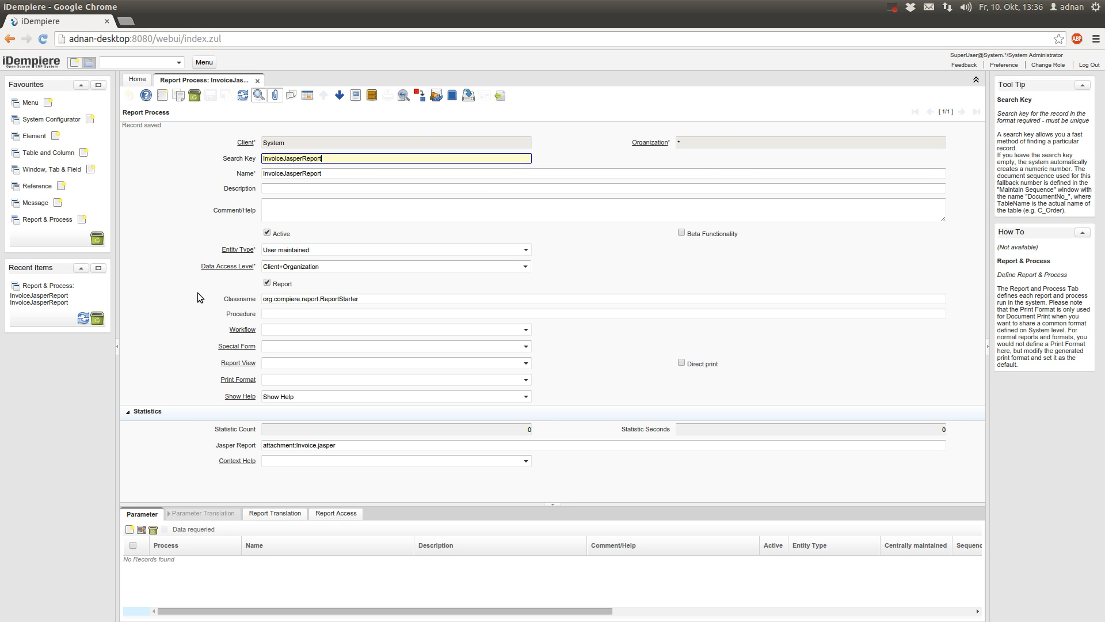
Change role to the GardenWorld client as GardenWorld Admin
click(1055, 67)
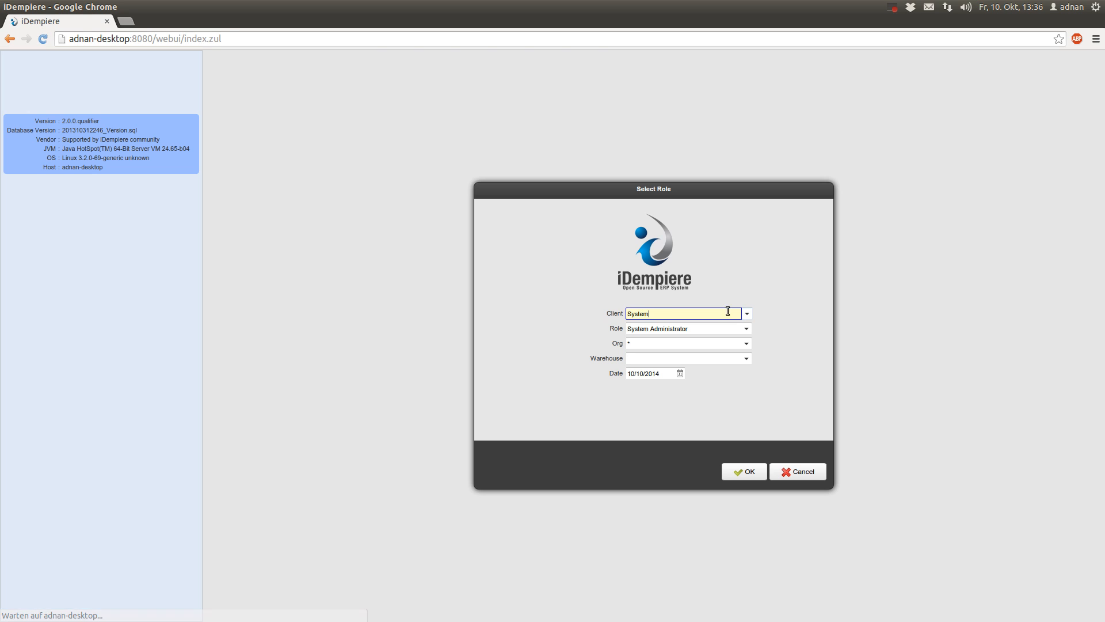
click(747, 314)
click(735, 325)
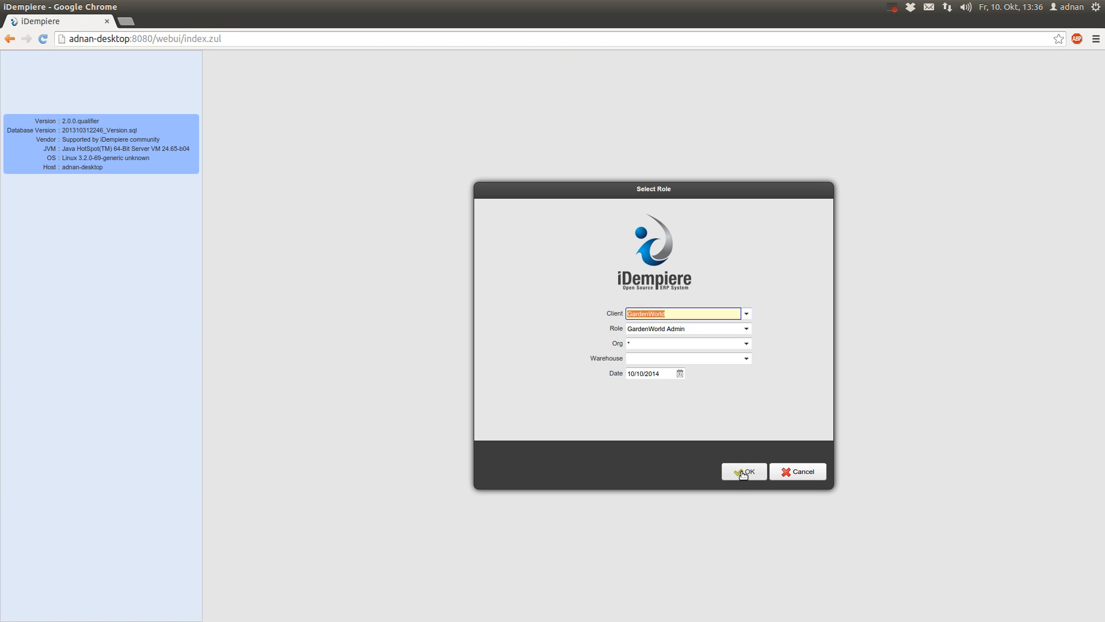
click(743, 472)
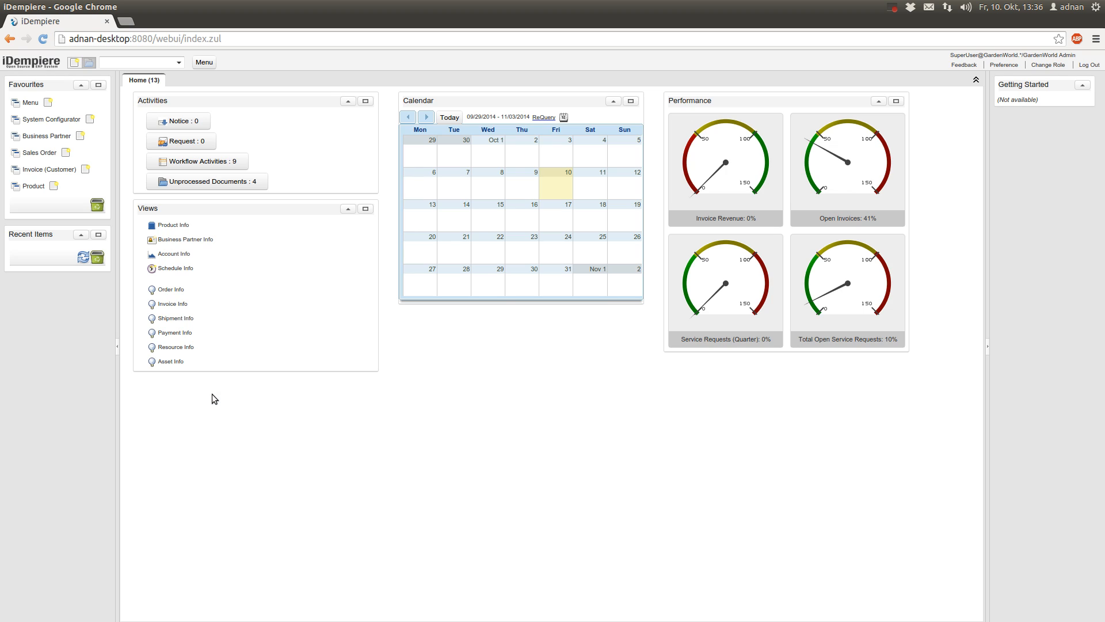
Load customer invoice 200002 and print it with the standard Invoice Header layout
click(46, 168)
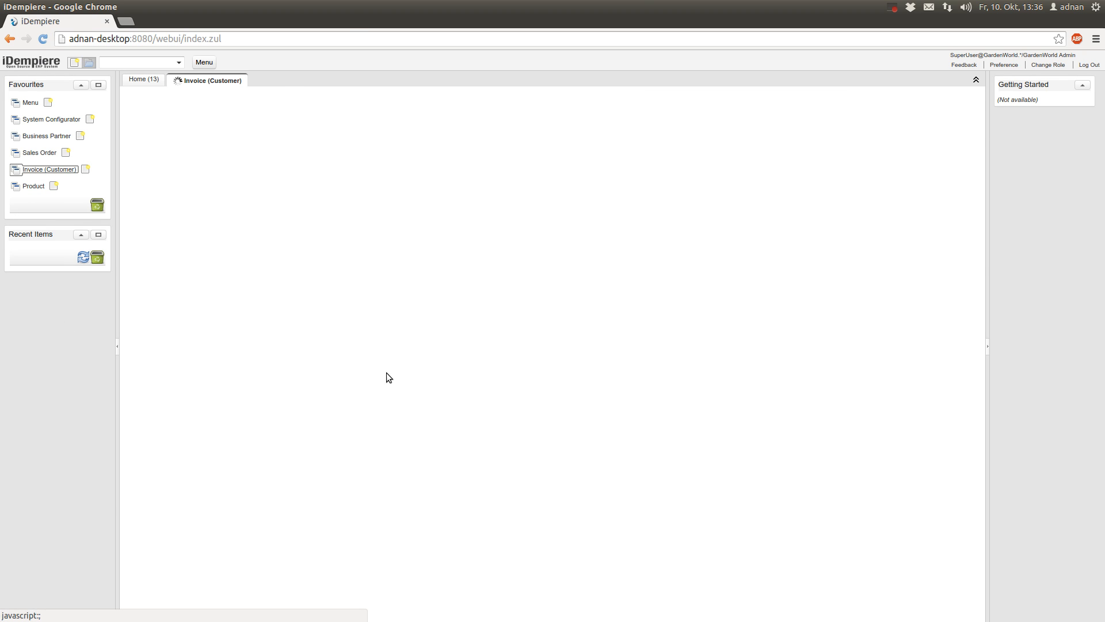
click(129, 96)
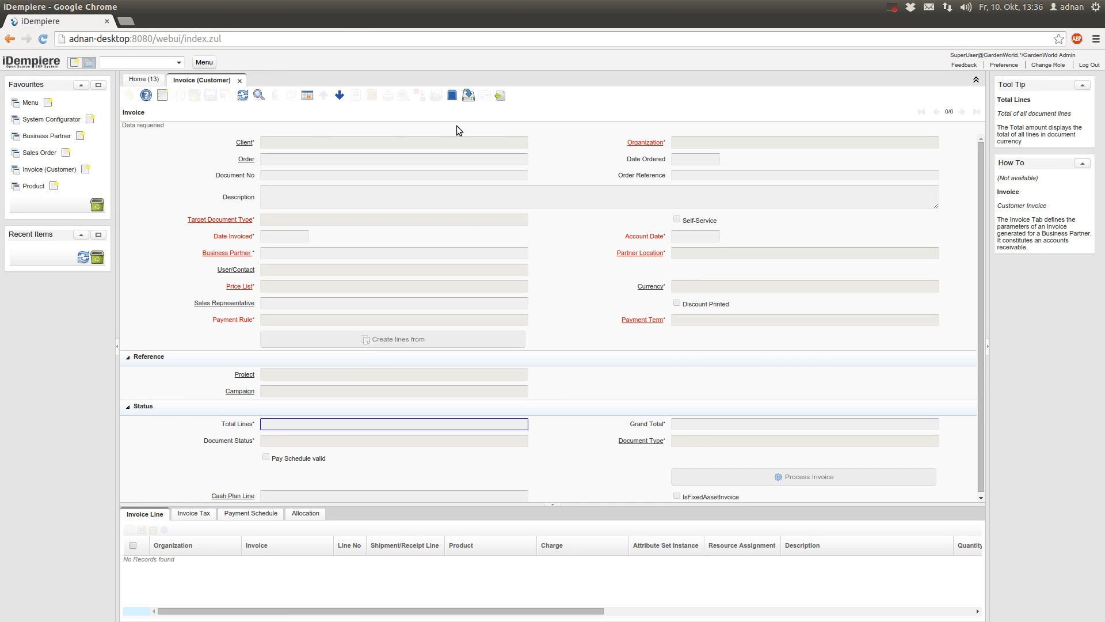
click(259, 95)
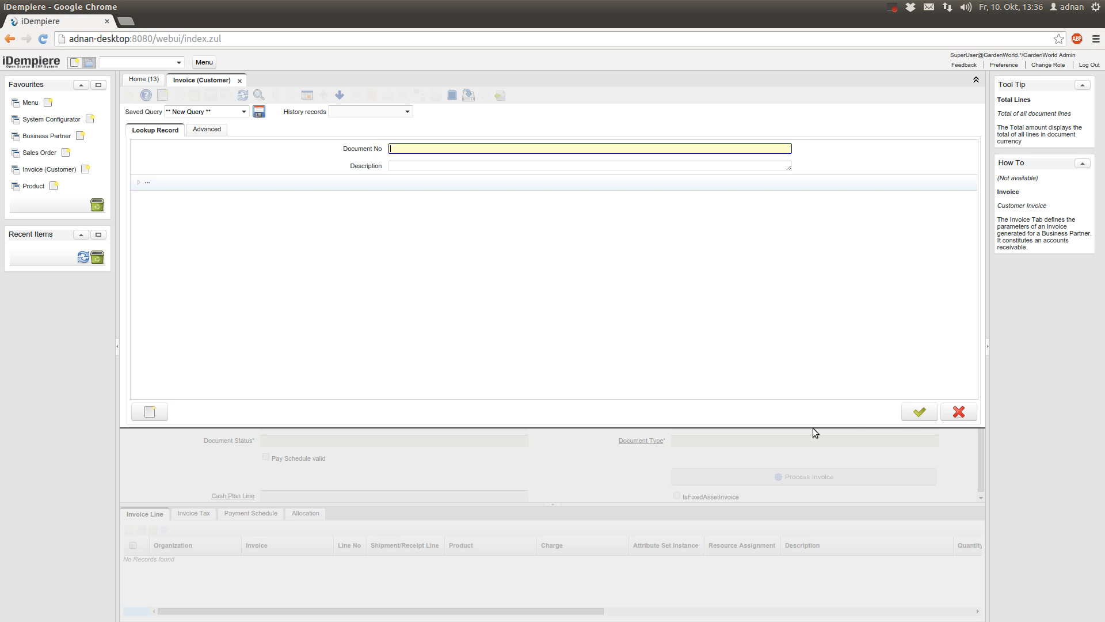
click(920, 412)
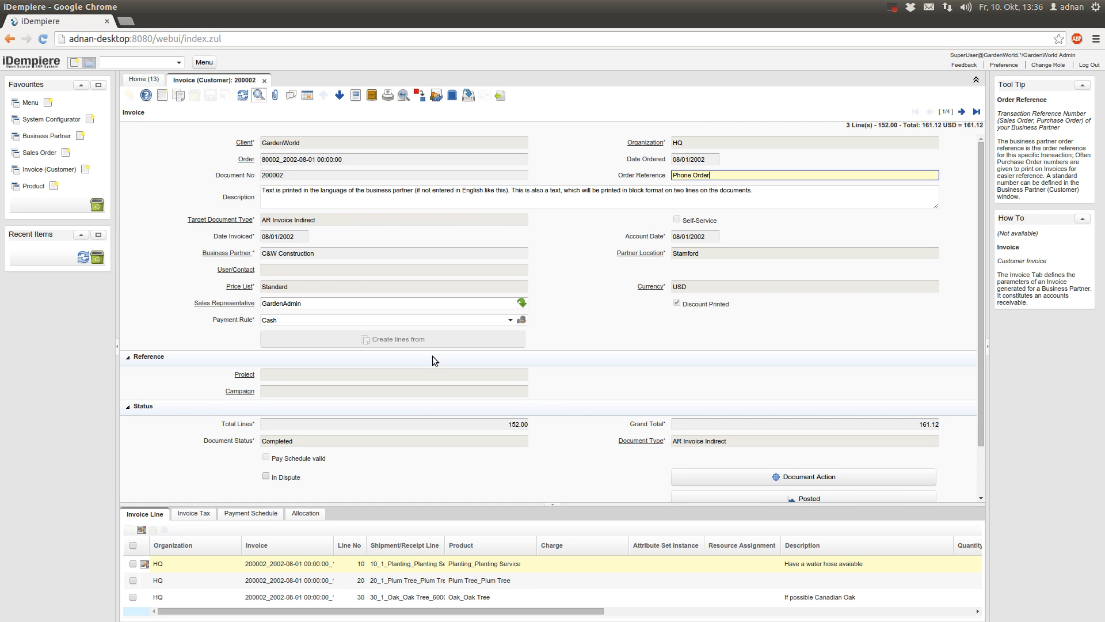
click(389, 99)
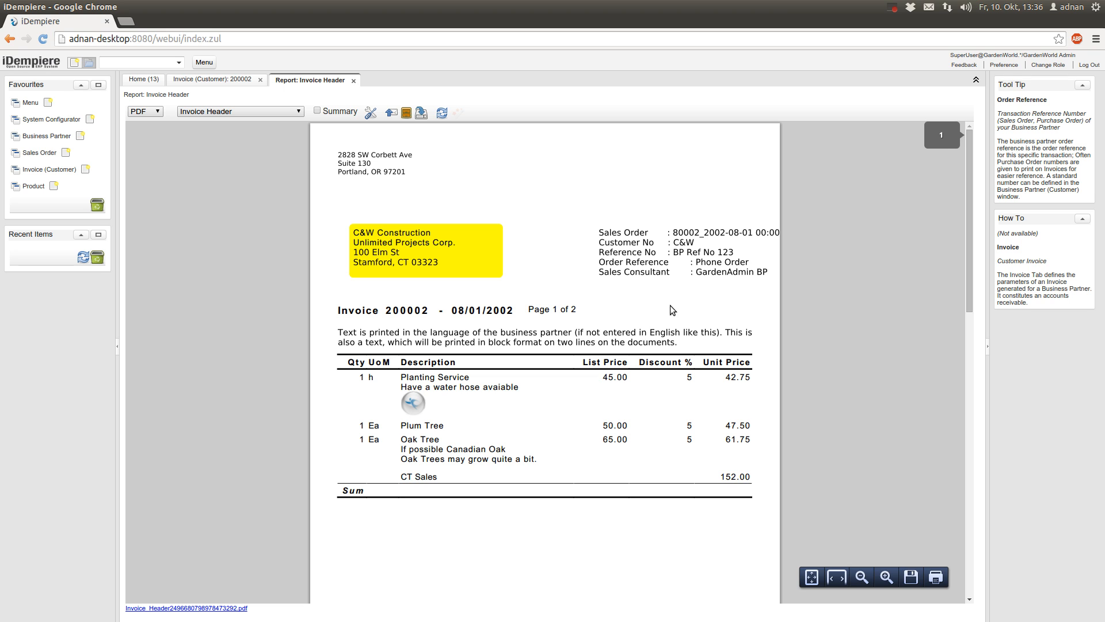
click(212, 79)
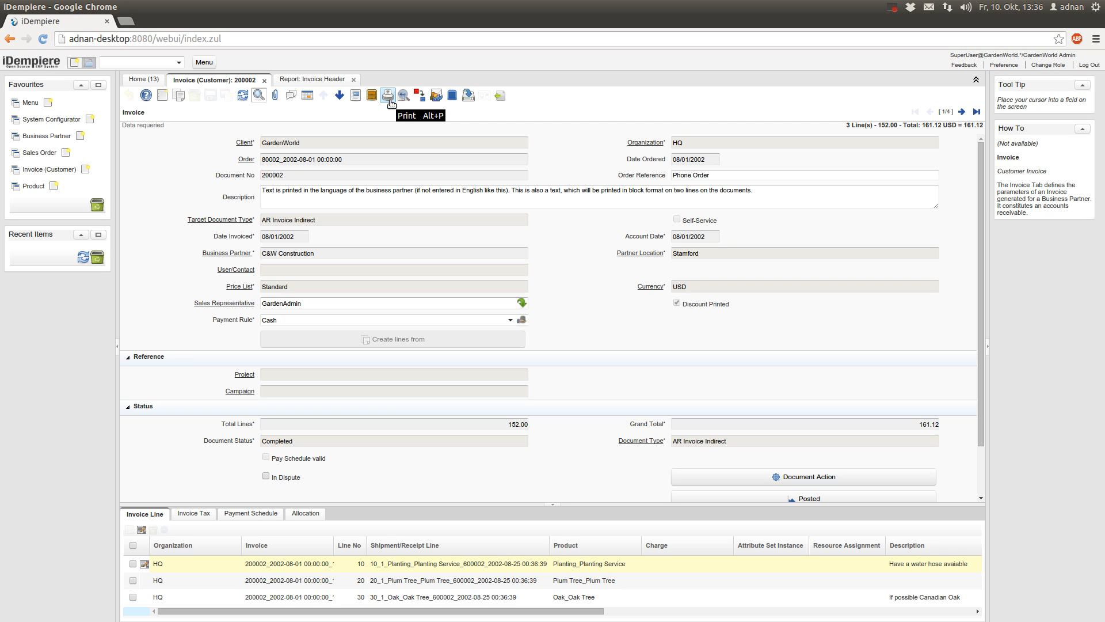
Highlight the invoice's AR Invoice Indirect document type
triple_click(714, 441)
drag(752, 441, 657, 447)
click(638, 454)
drag(676, 440, 731, 441)
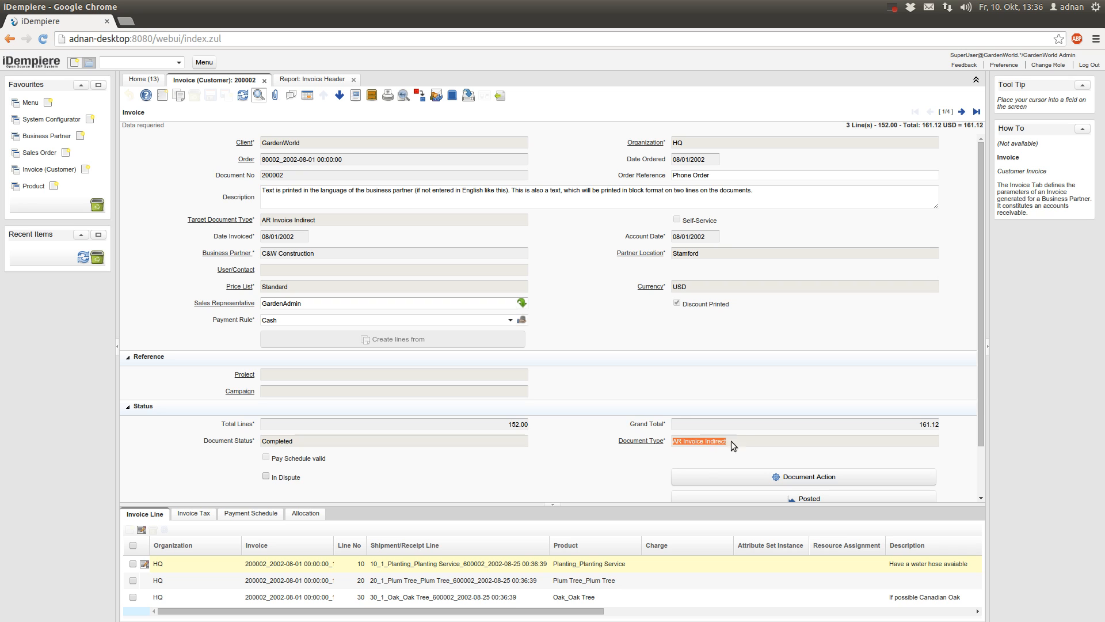
click(746, 440)
Open the print format behind the Invoice Header report, then go back to invoice 200002
click(313, 81)
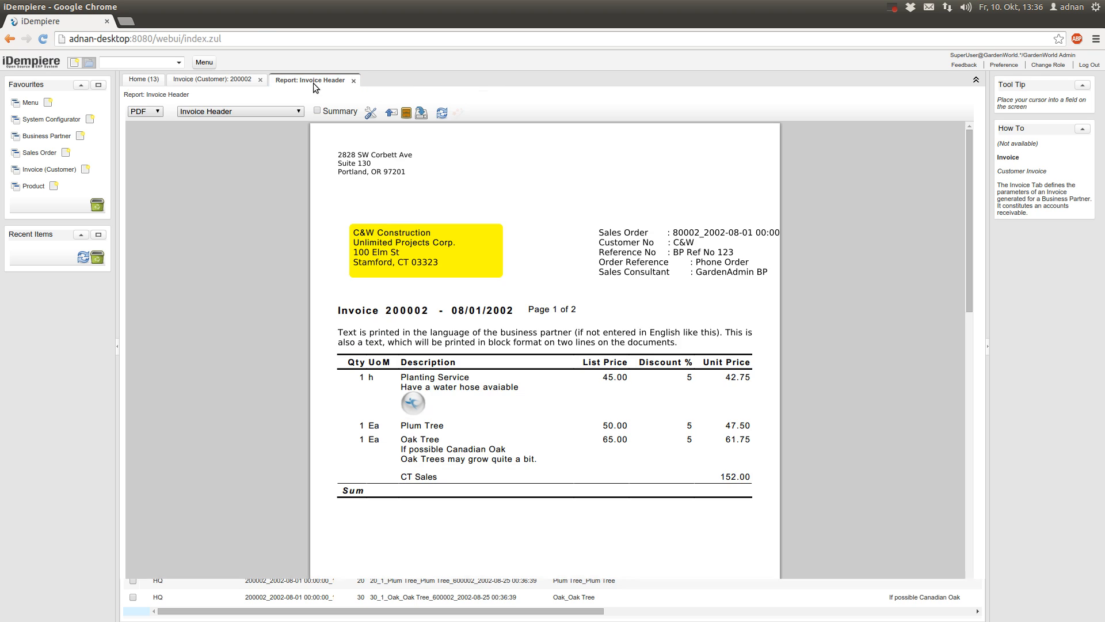
click(370, 113)
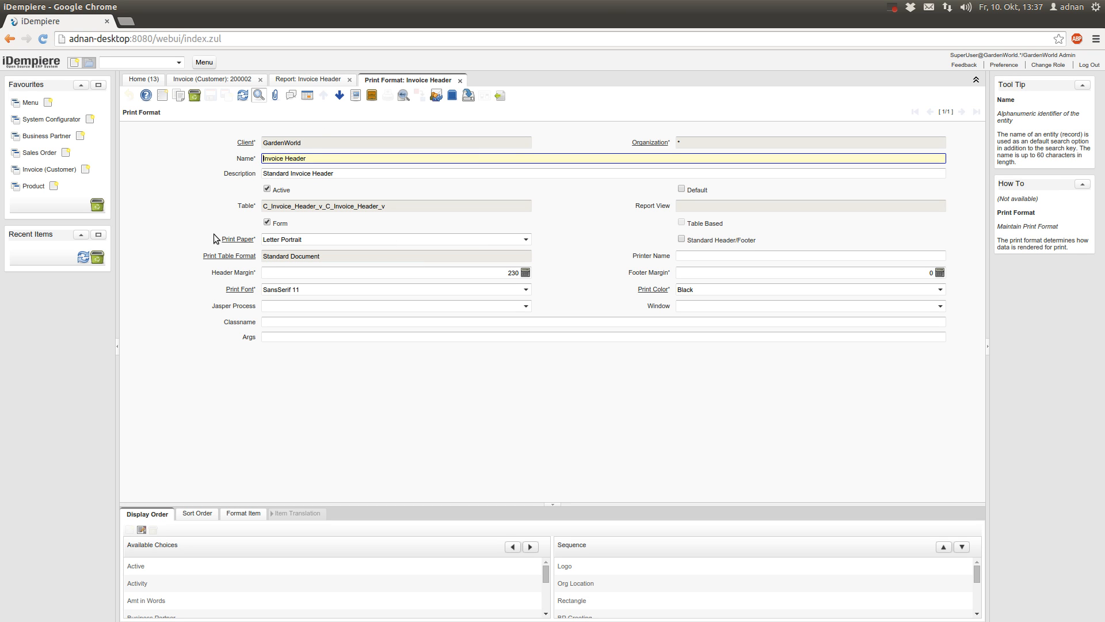
click(213, 79)
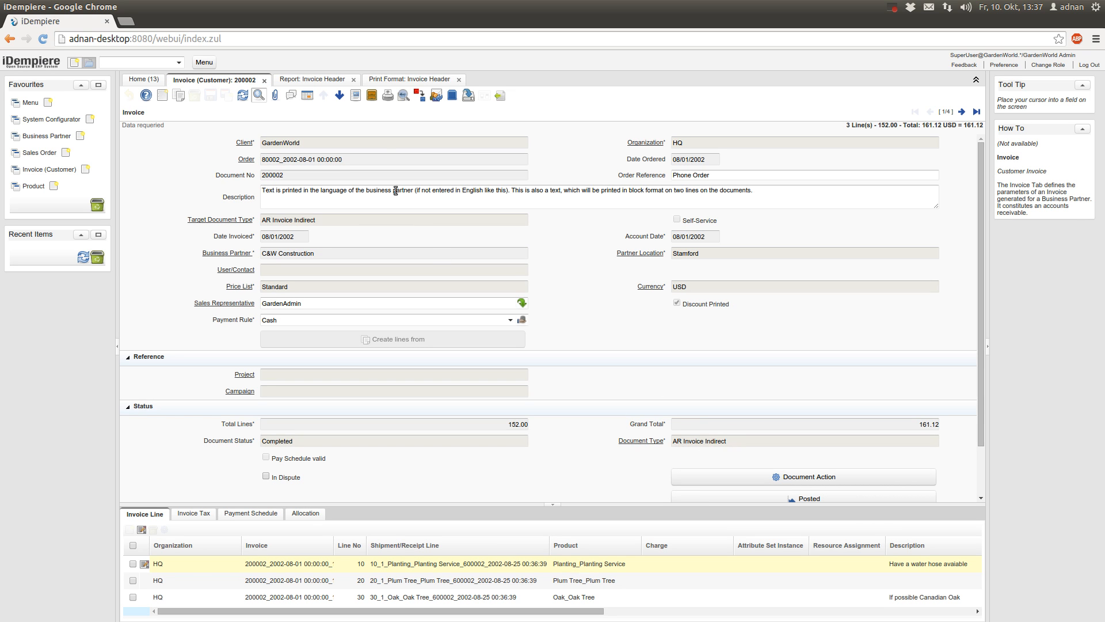
Set the Invoice Header print format's Jasper Process to InvoiceJasperReport, save, and view the report
click(409, 79)
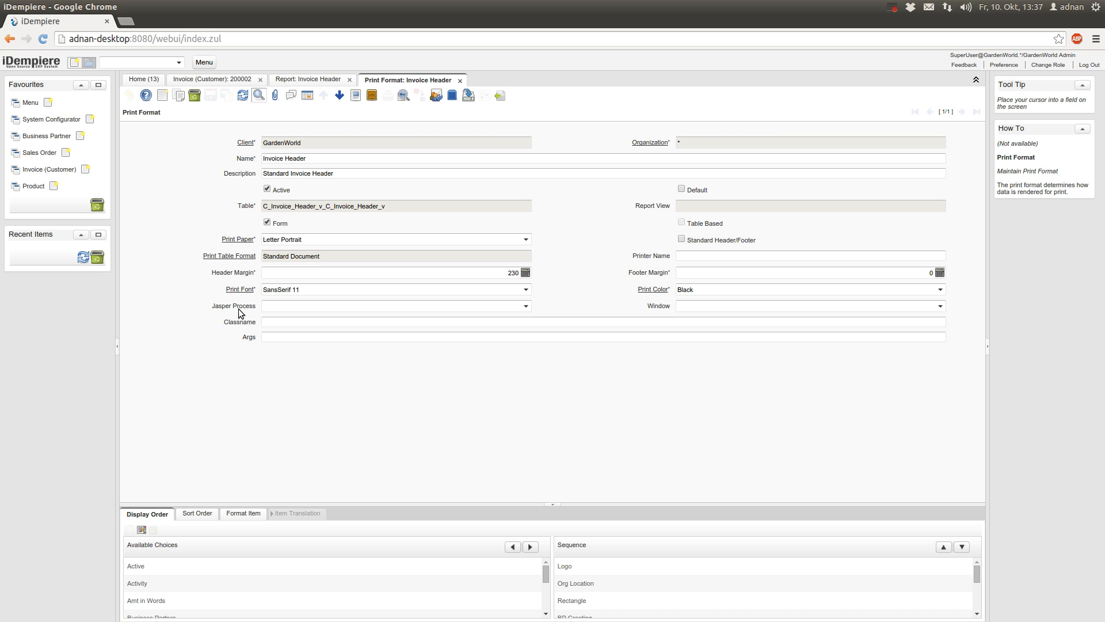
click(354, 305)
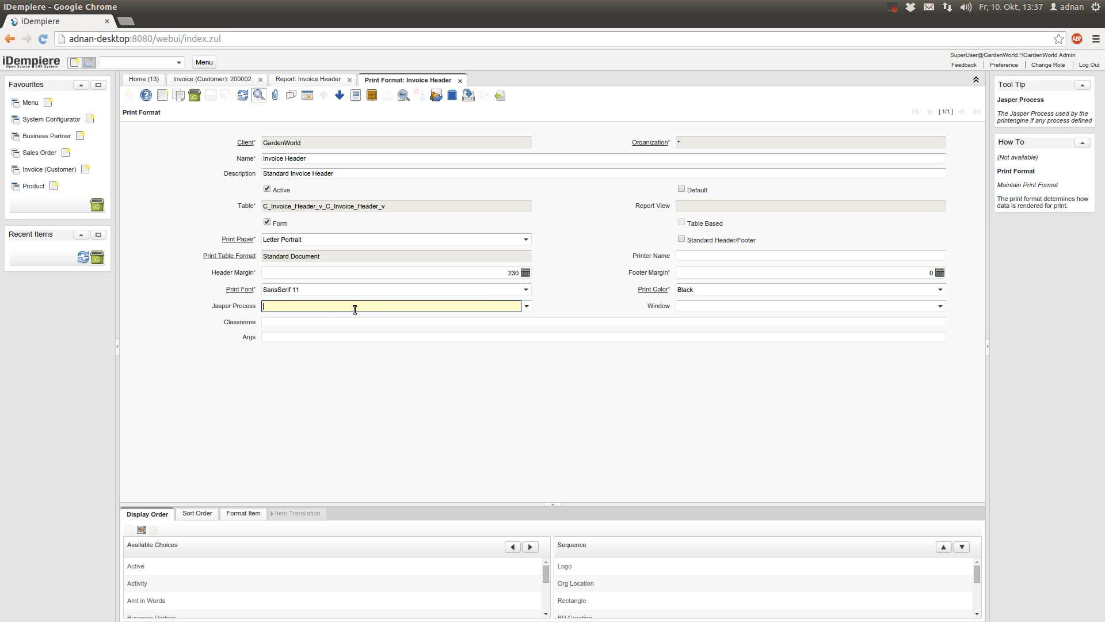
click(528, 307)
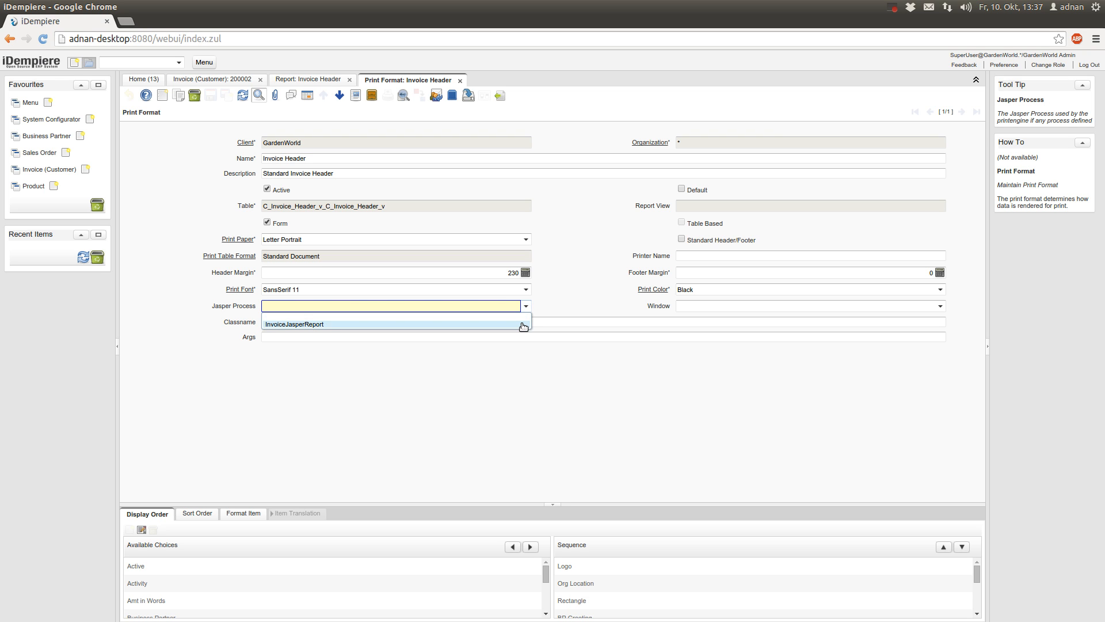
click(523, 325)
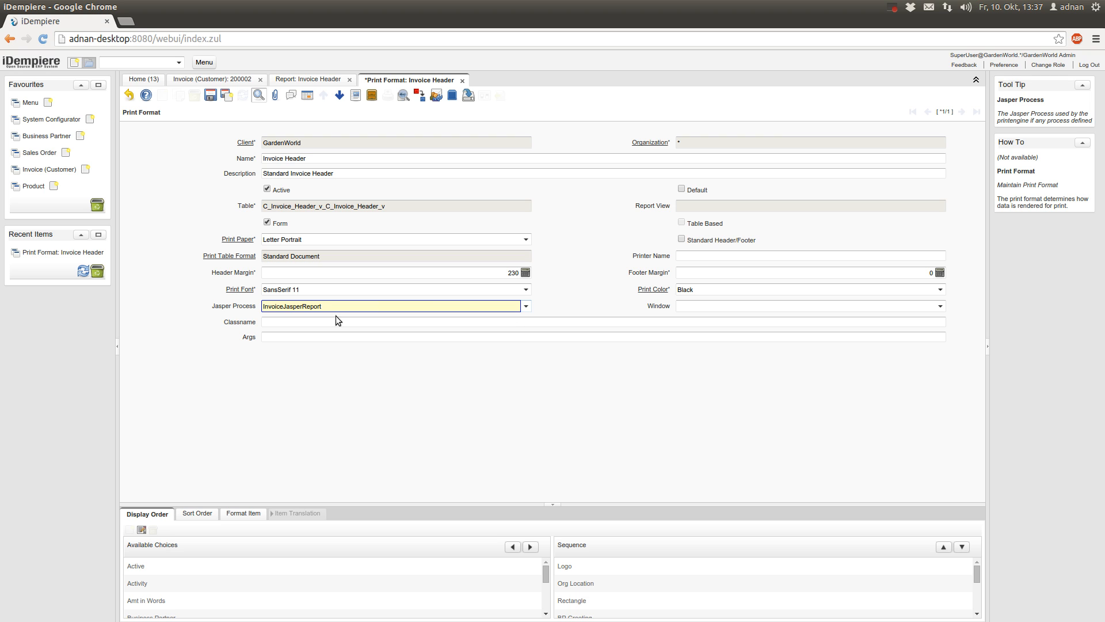
click(211, 96)
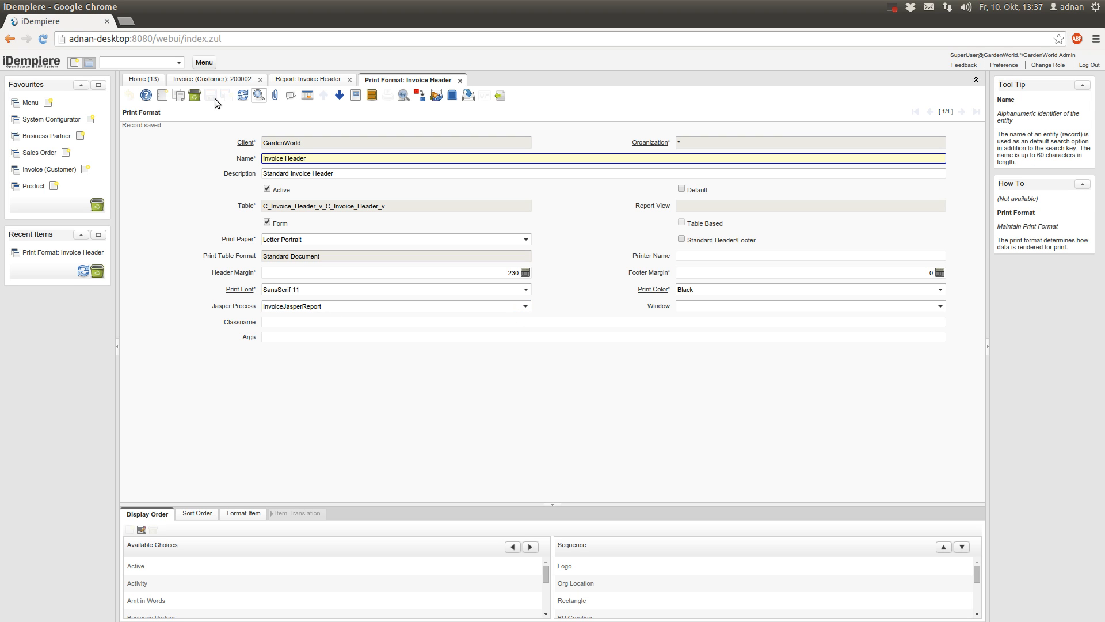
click(308, 79)
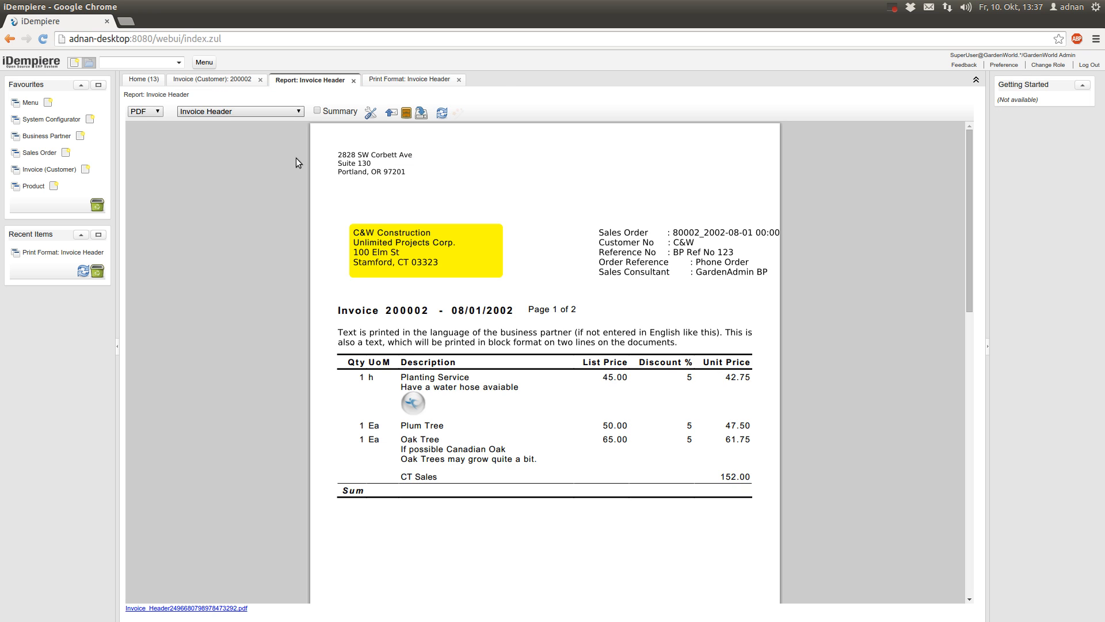
Reprint invoice 200002 in the InvoiceJasperReport layout, review the preview, and return to the record
click(230, 80)
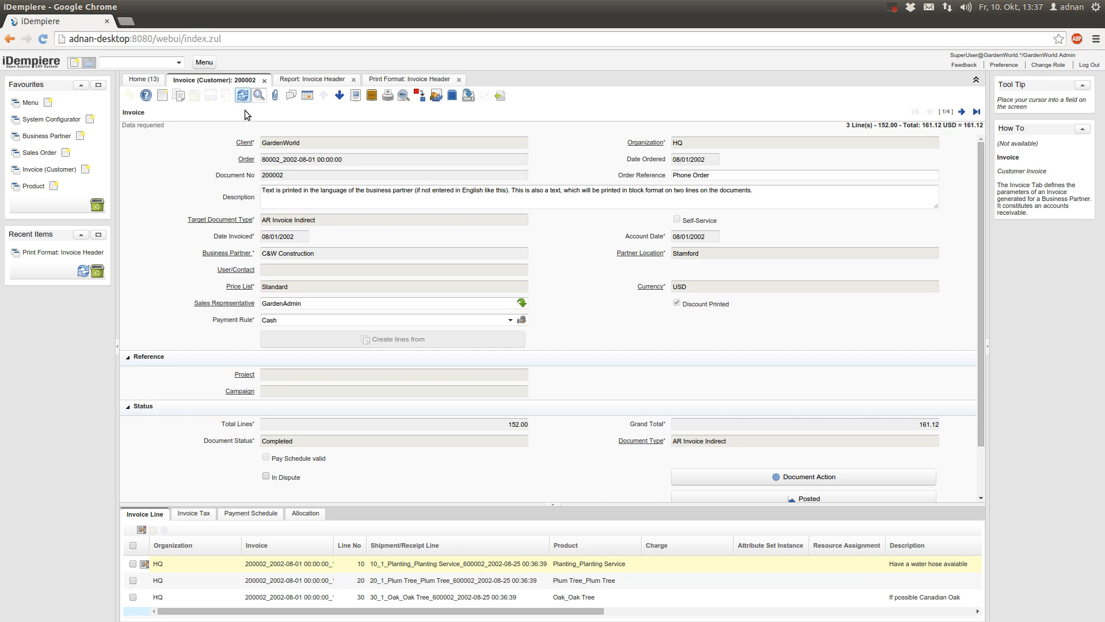
click(388, 95)
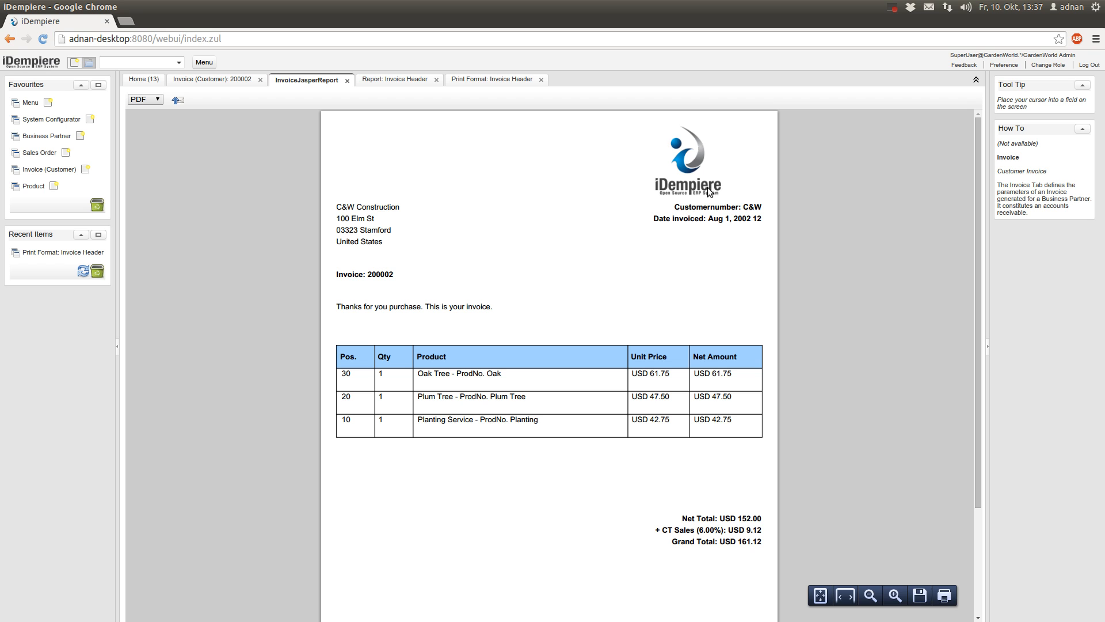
scroll(589, 316, down, 2)
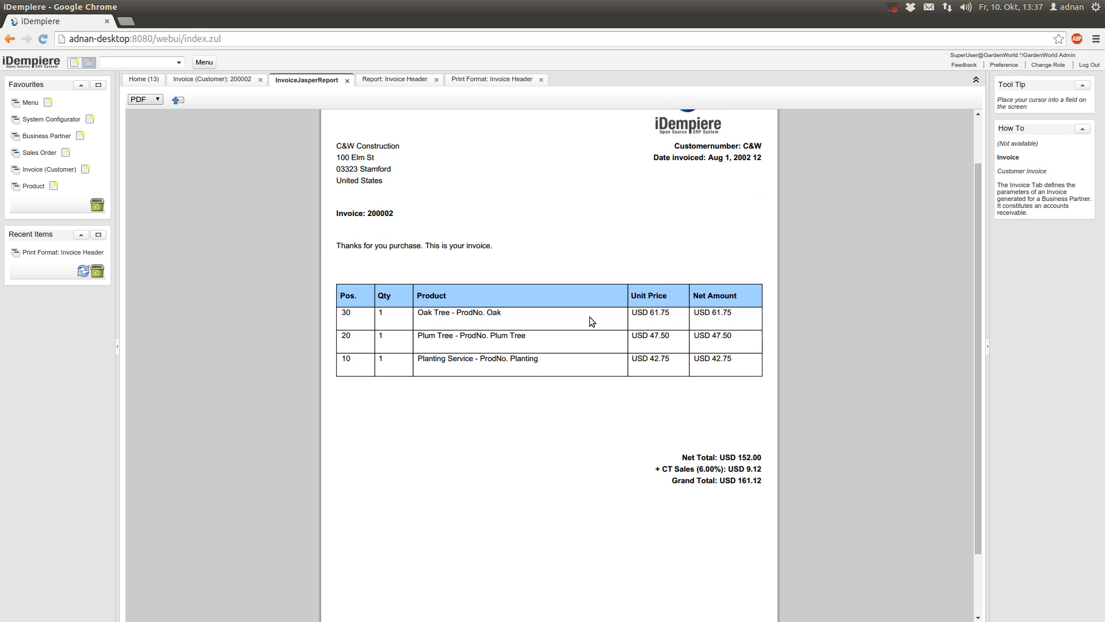
scroll(590, 321, down, 3)
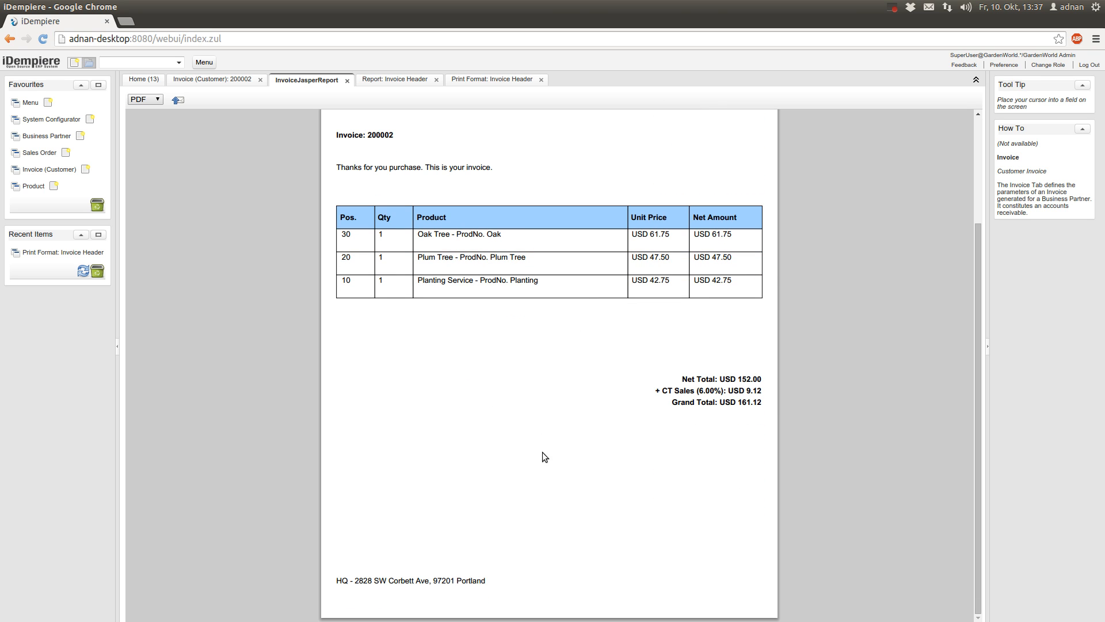
scroll(637, 546, up, 3)
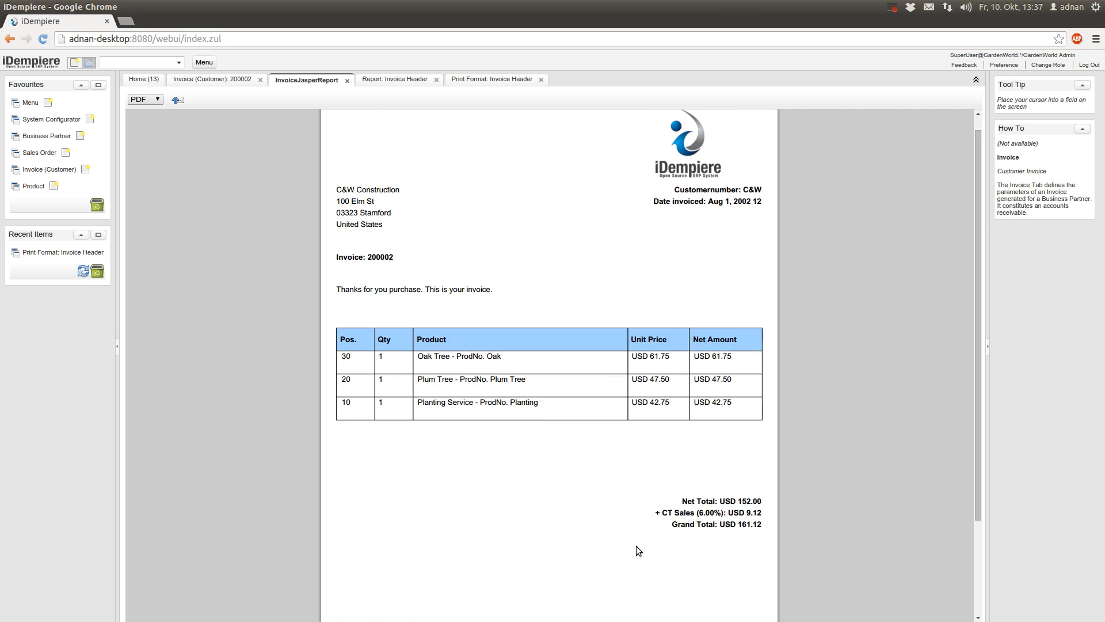
scroll(636, 546, down, 3)
scroll(637, 546, up, 3)
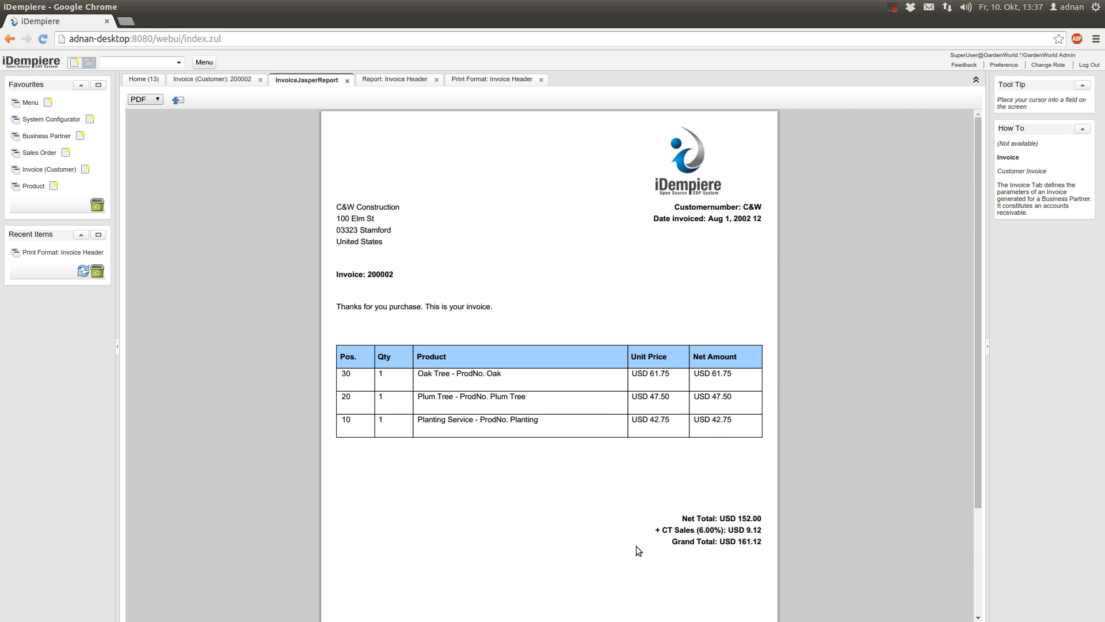
scroll(636, 546, down, 3)
scroll(637, 546, up, 3)
scroll(637, 546, down, 3)
scroll(636, 551, up, 3)
click(220, 81)
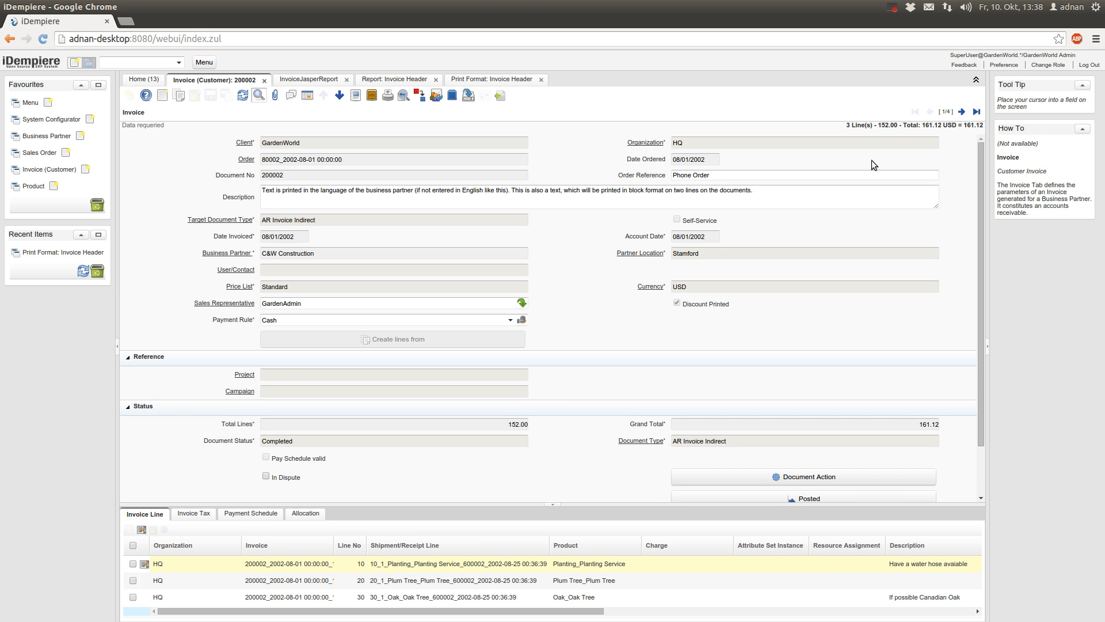
Print the next invoice, 200001, in the Jasper layout and spot the 'null' before Monroe
click(967, 111)
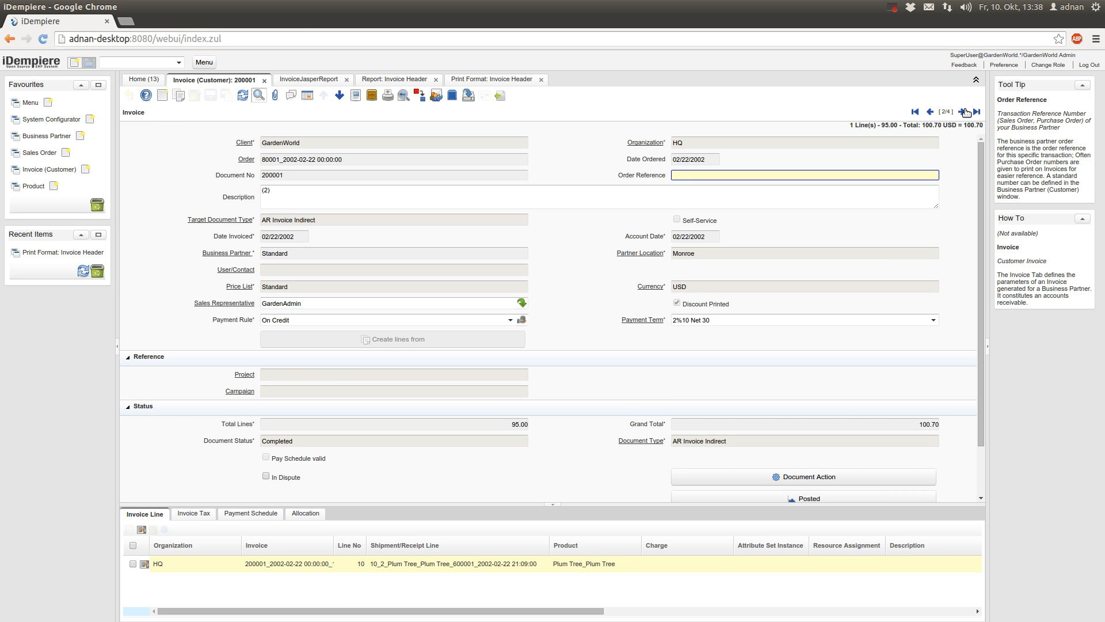
click(389, 97)
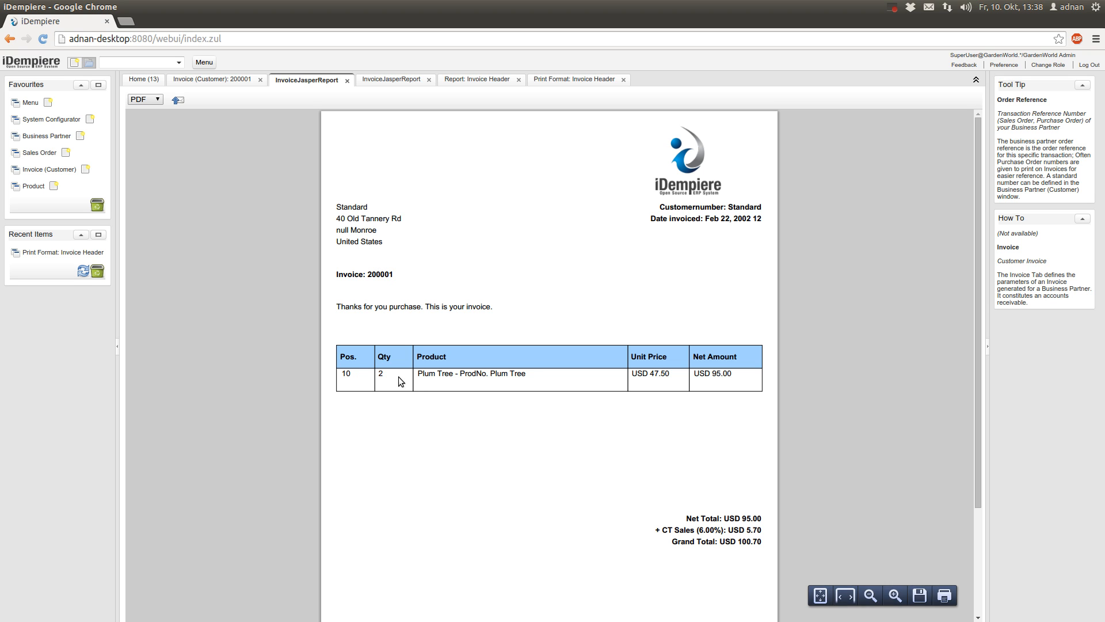
scroll(725, 466, down, 2)
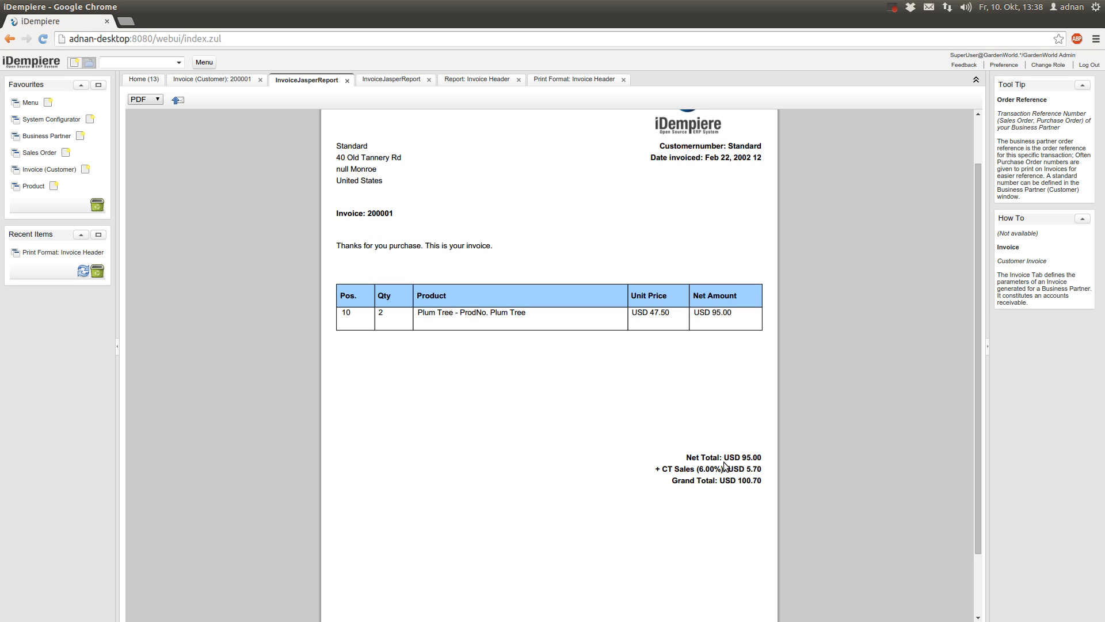
scroll(619, 532, down, 3)
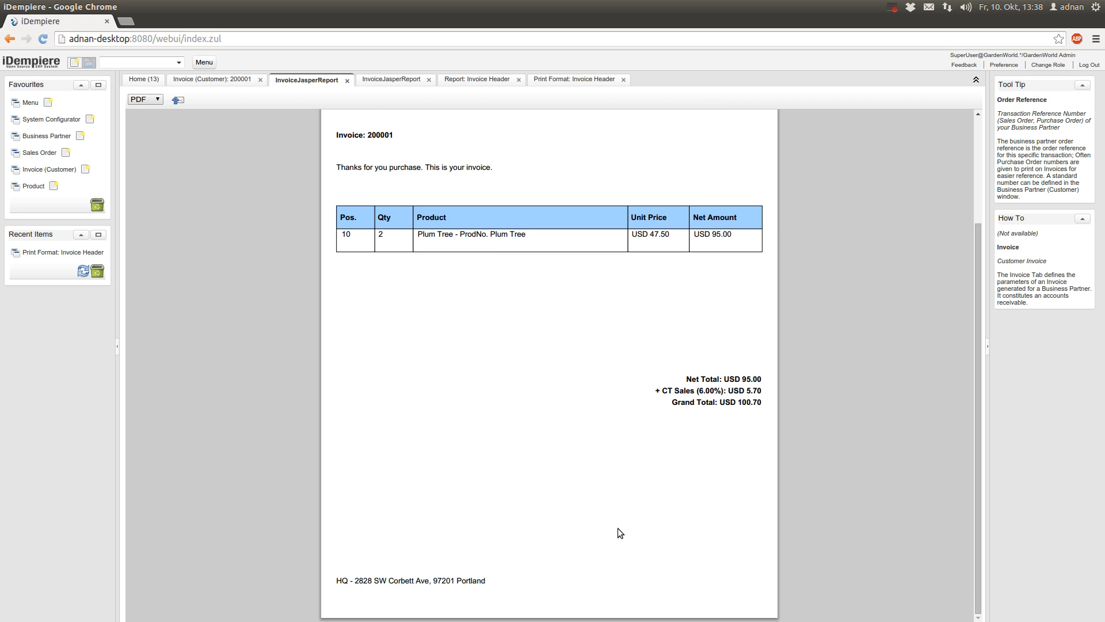
scroll(618, 528, up, 5)
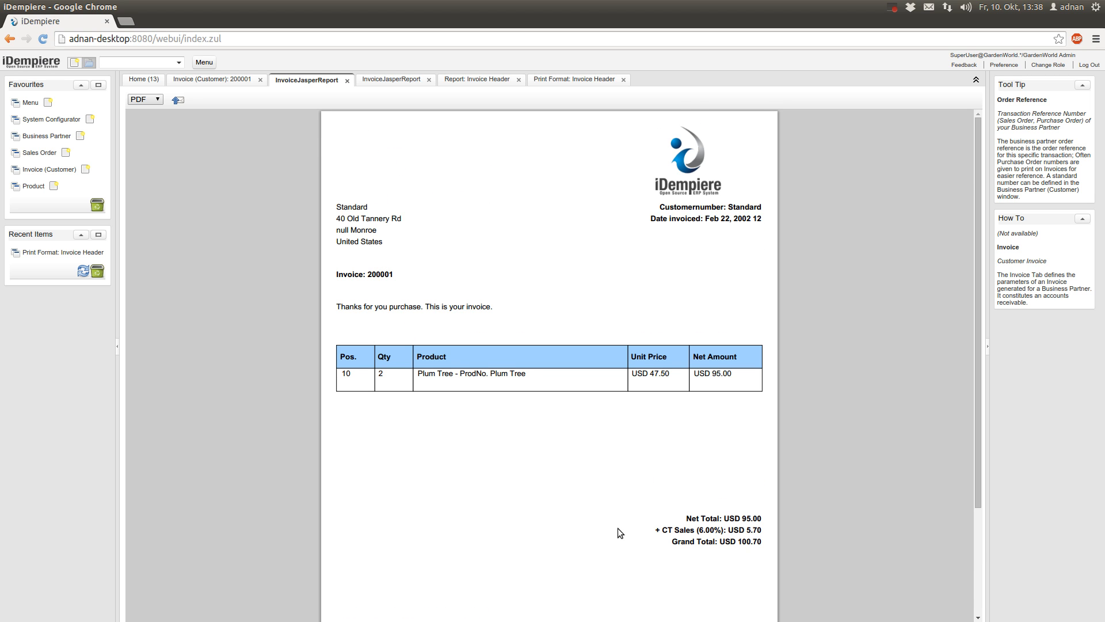
scroll(617, 527, down, 5)
scroll(618, 528, up, 5)
double_click(341, 230)
click(230, 81)
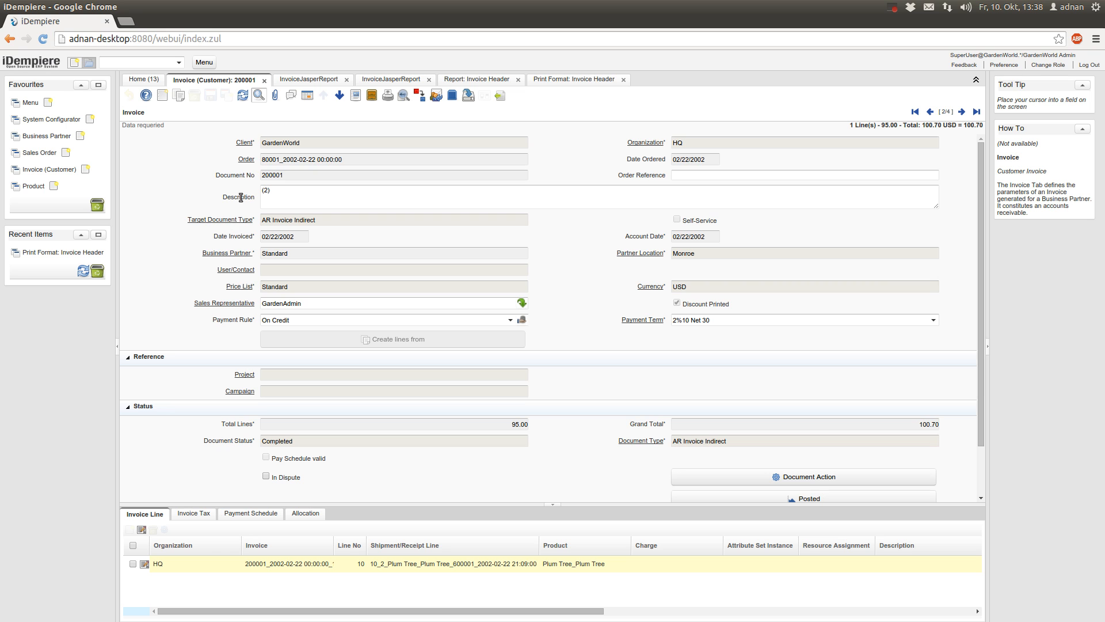
Give the Standard partner's Monroe location ZIP 5555, save it, and close the Business Partner record
click(236, 253)
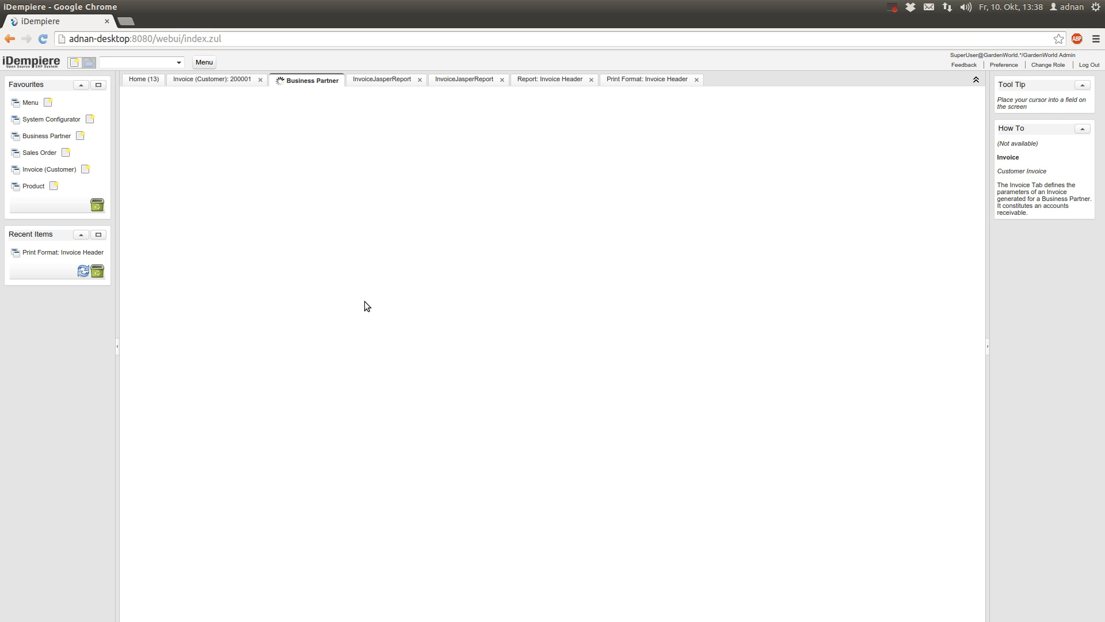
click(297, 514)
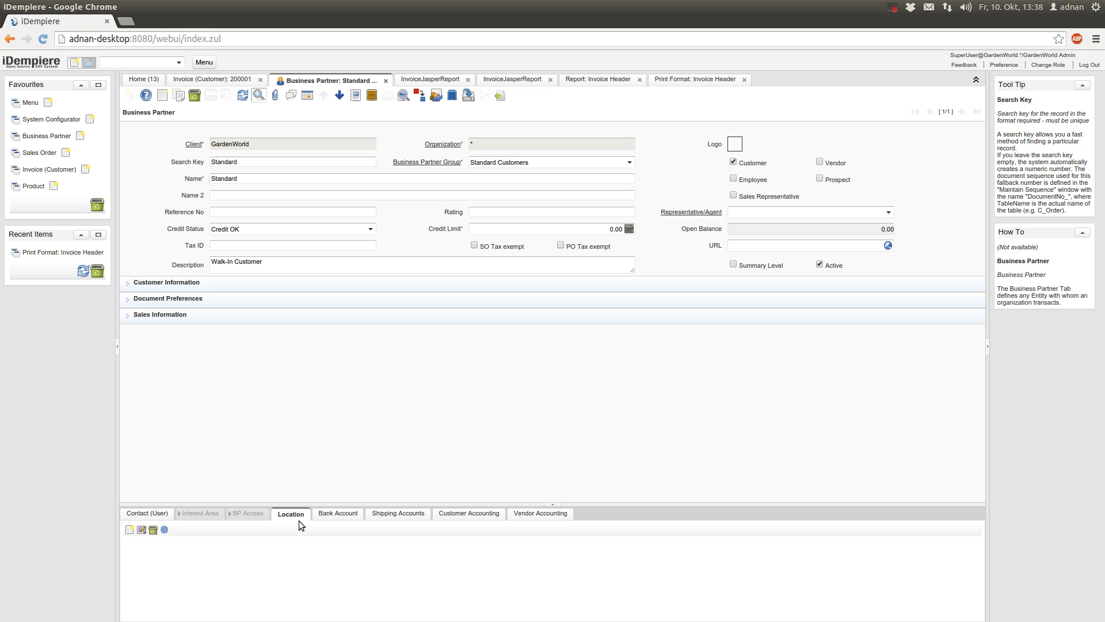
click(297, 514)
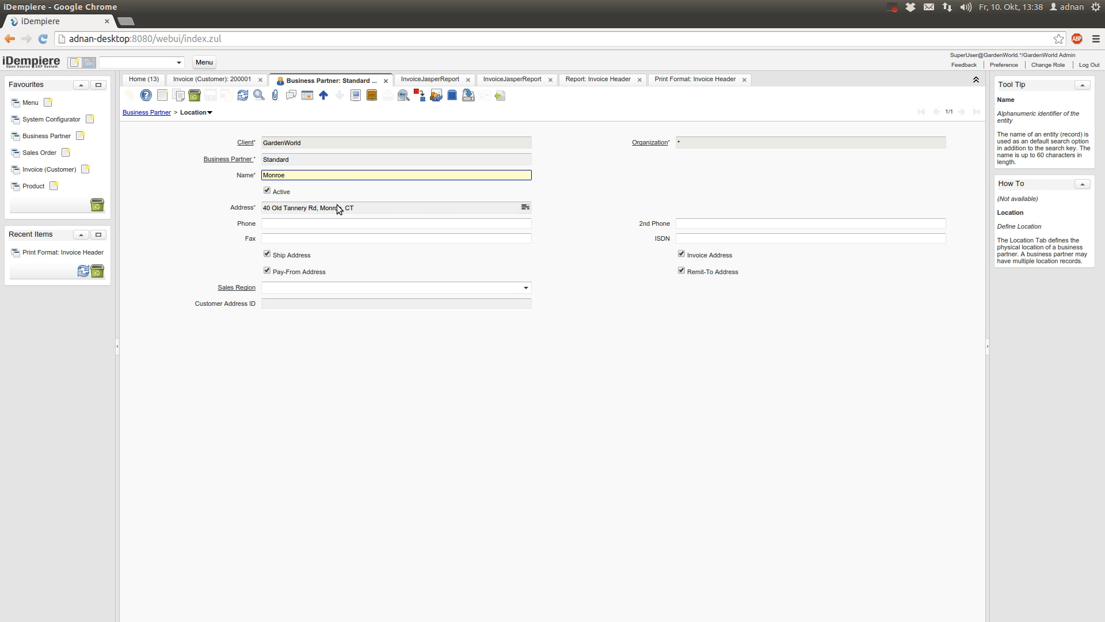
click(525, 206)
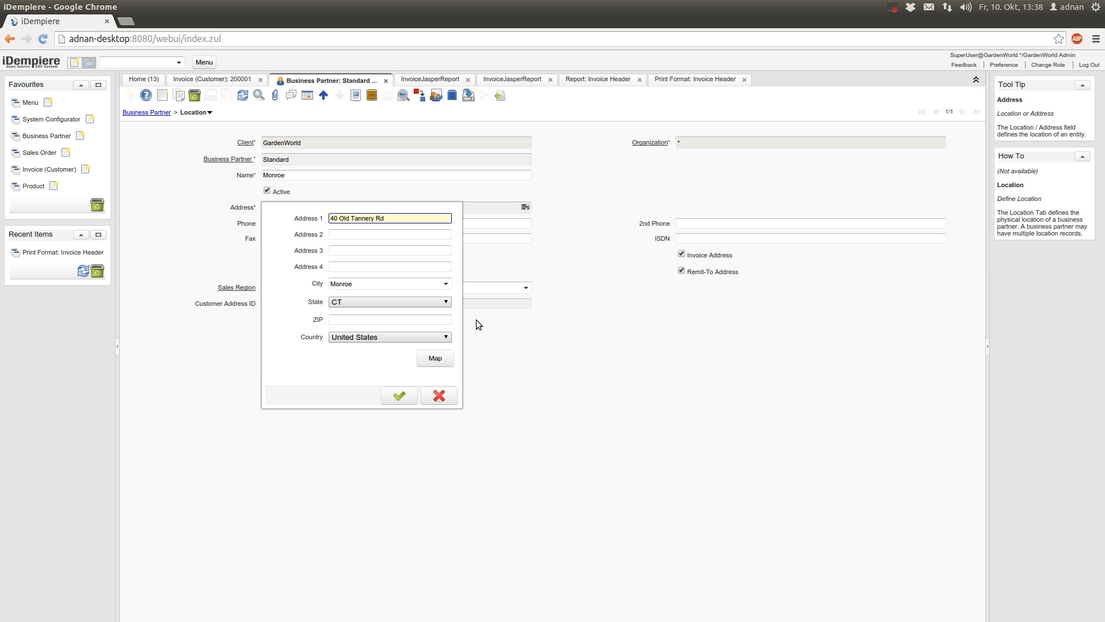
click(376, 319)
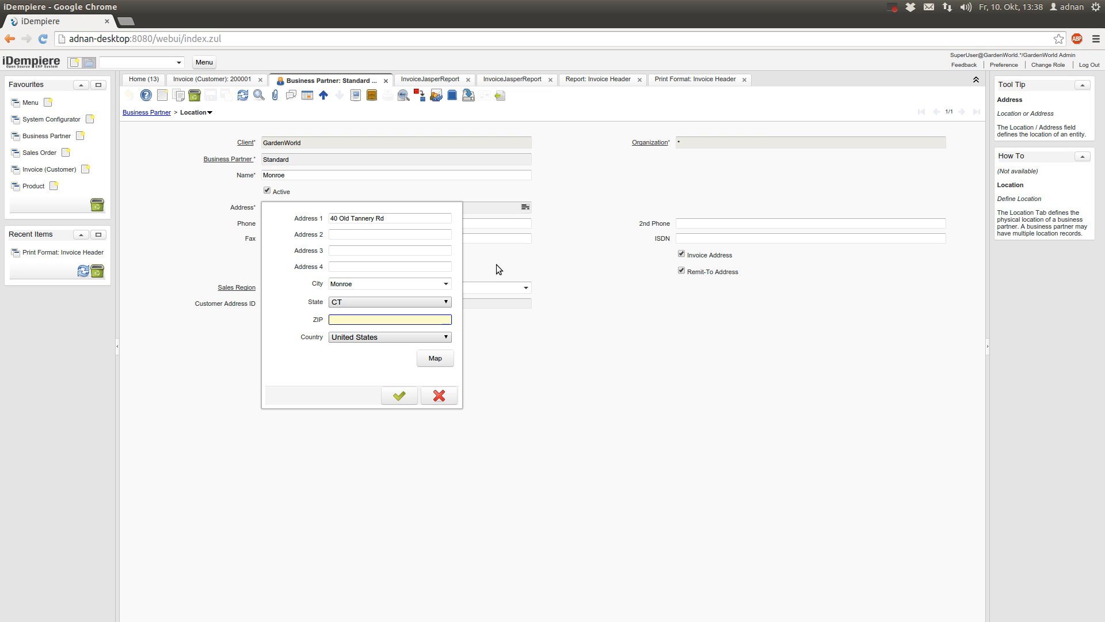
text(5555)
click(415, 395)
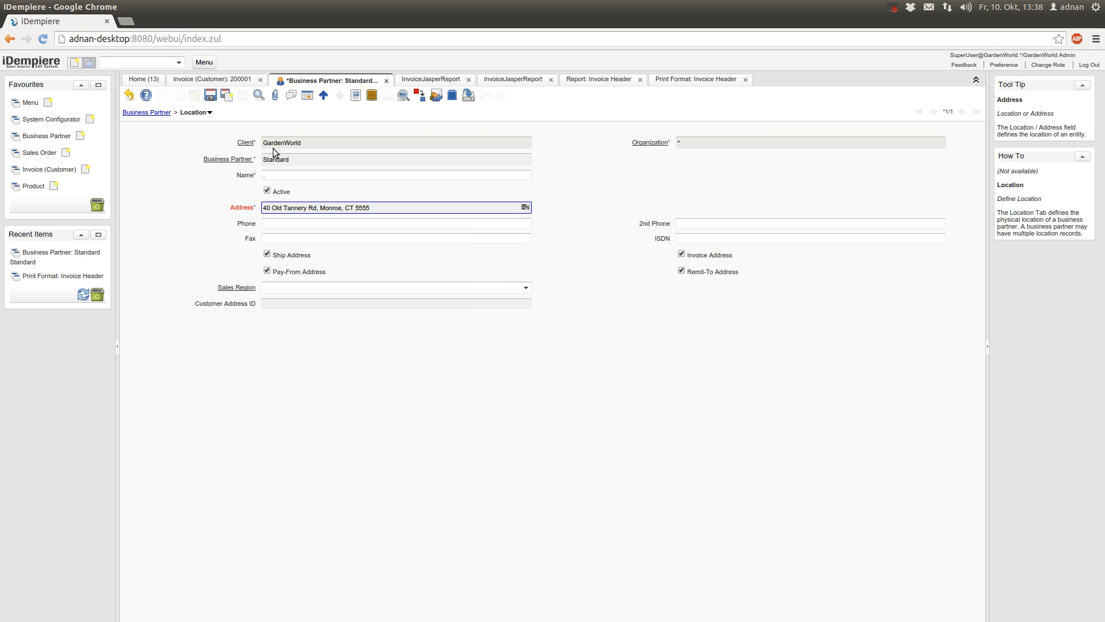
click(225, 96)
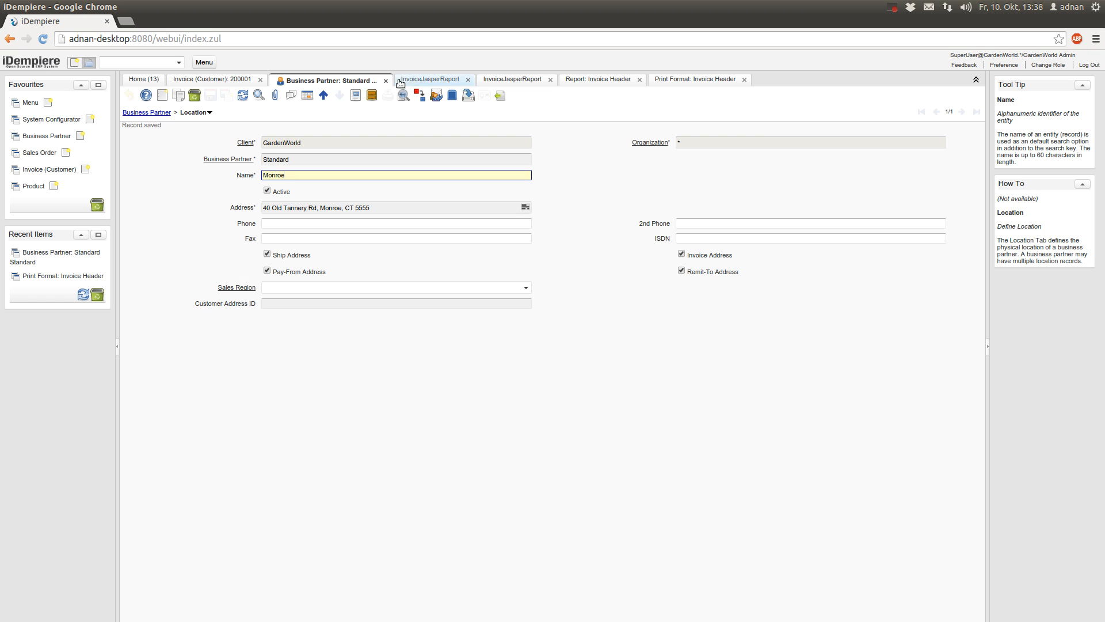
click(386, 82)
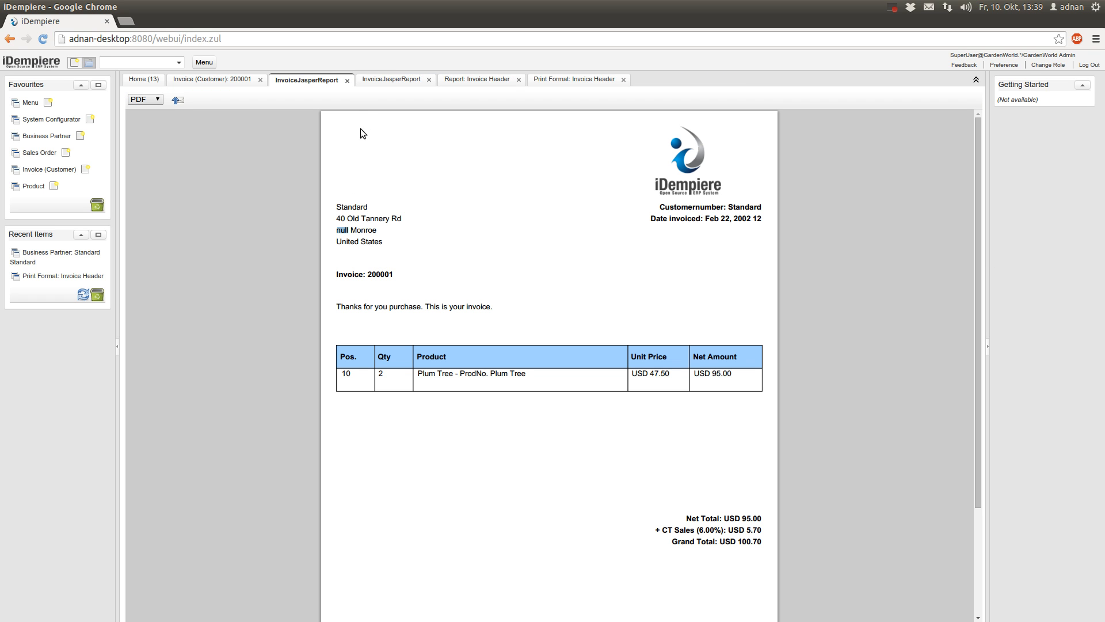
Reprint invoice 200001 and confirm its address now reads '5555 Monroe'
click(371, 267)
click(246, 84)
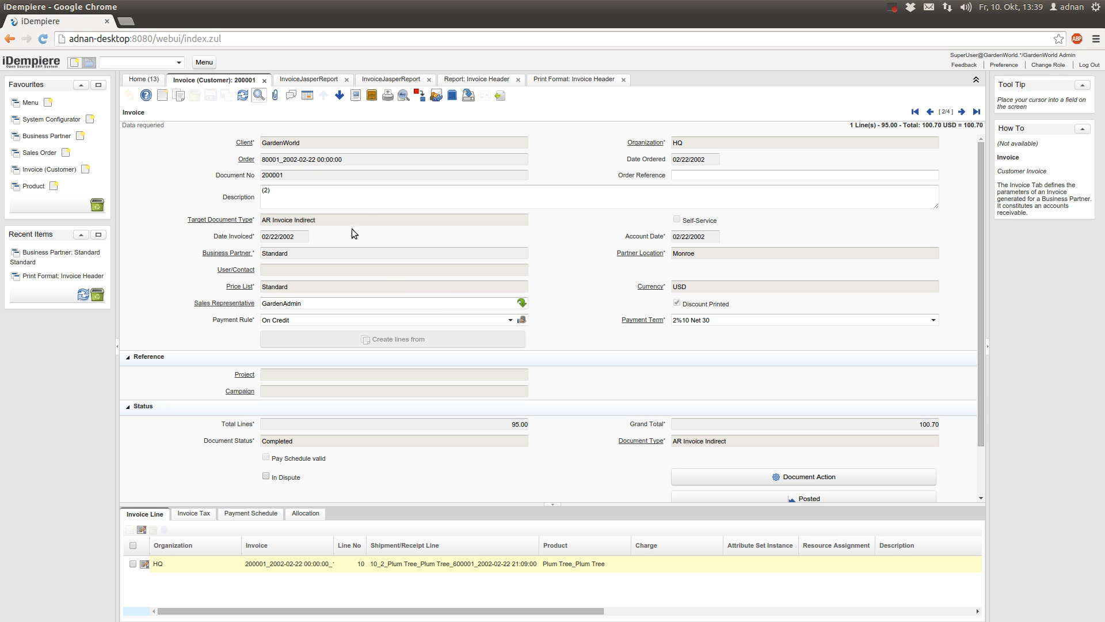
click(388, 95)
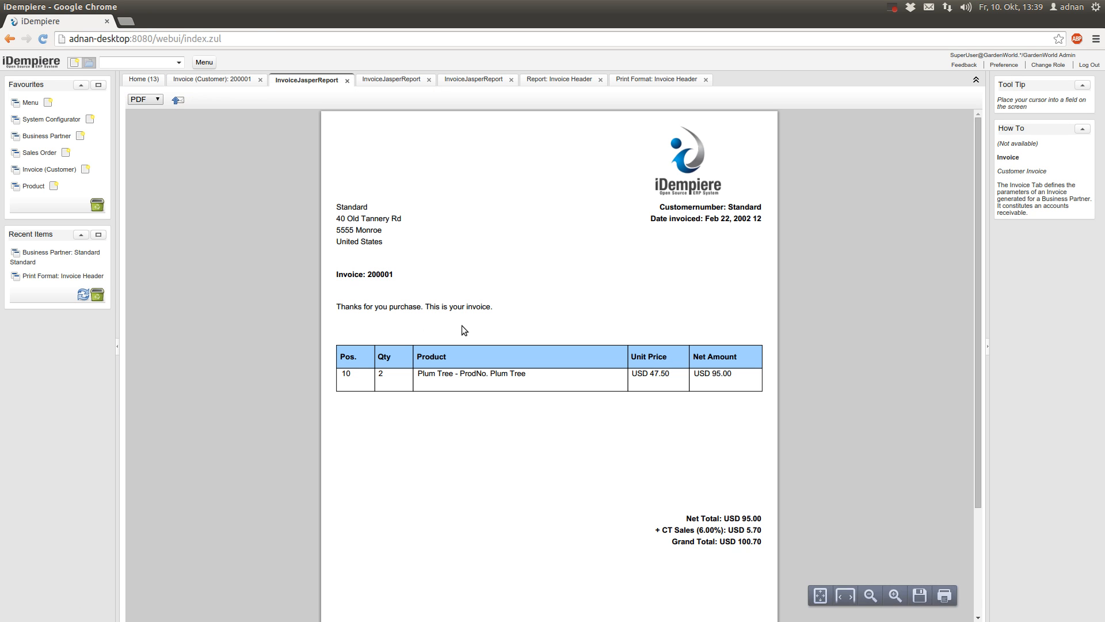
drag(353, 230, 338, 230)
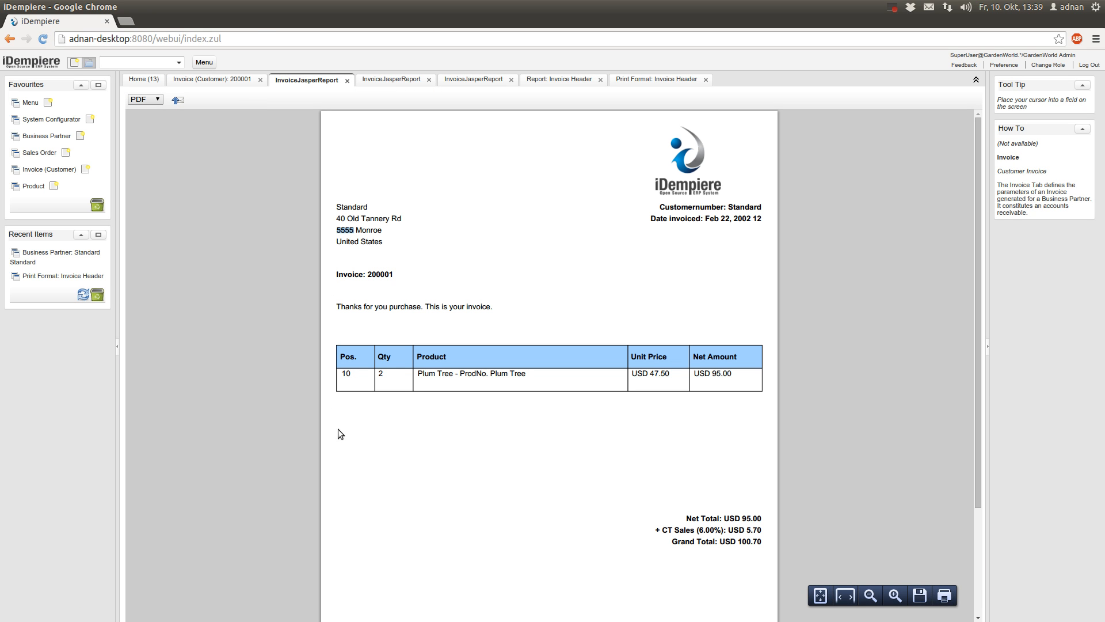
click(418, 496)
scroll(418, 488, down, 3)
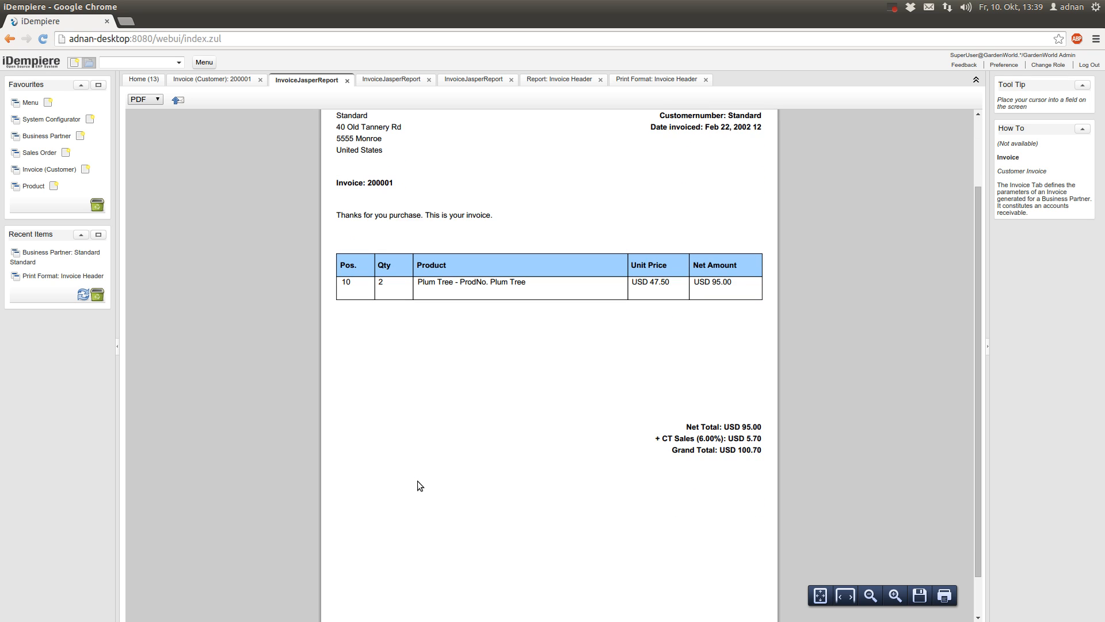
scroll(418, 485, up, 3)
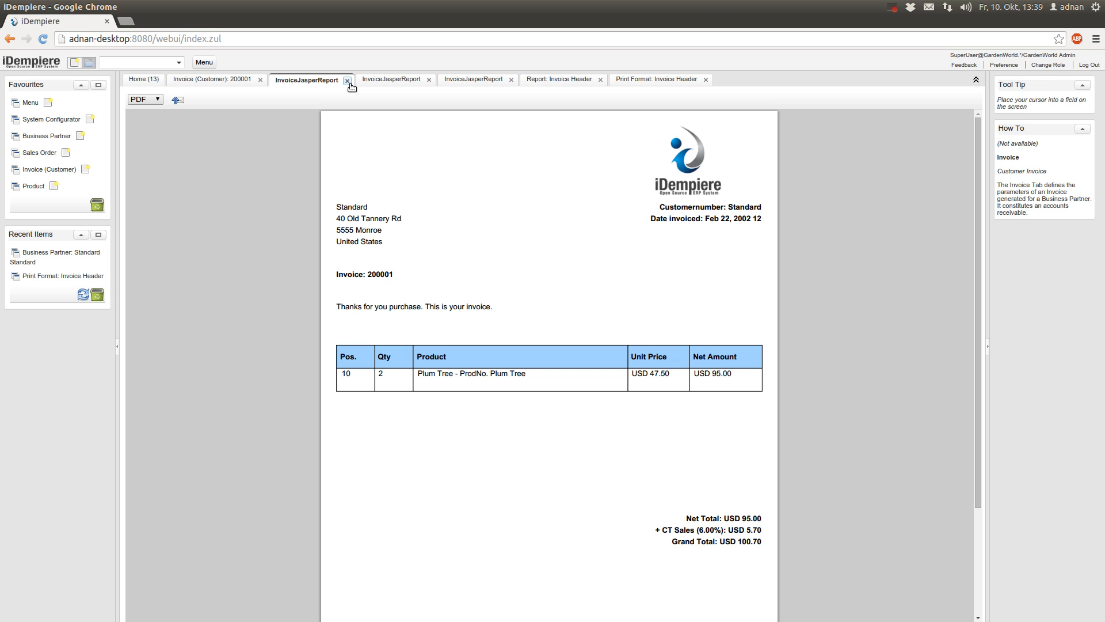
Close the three Jasper printouts, the Invoice Header report and the Invoice Header print format tabs
click(347, 81)
click(348, 81)
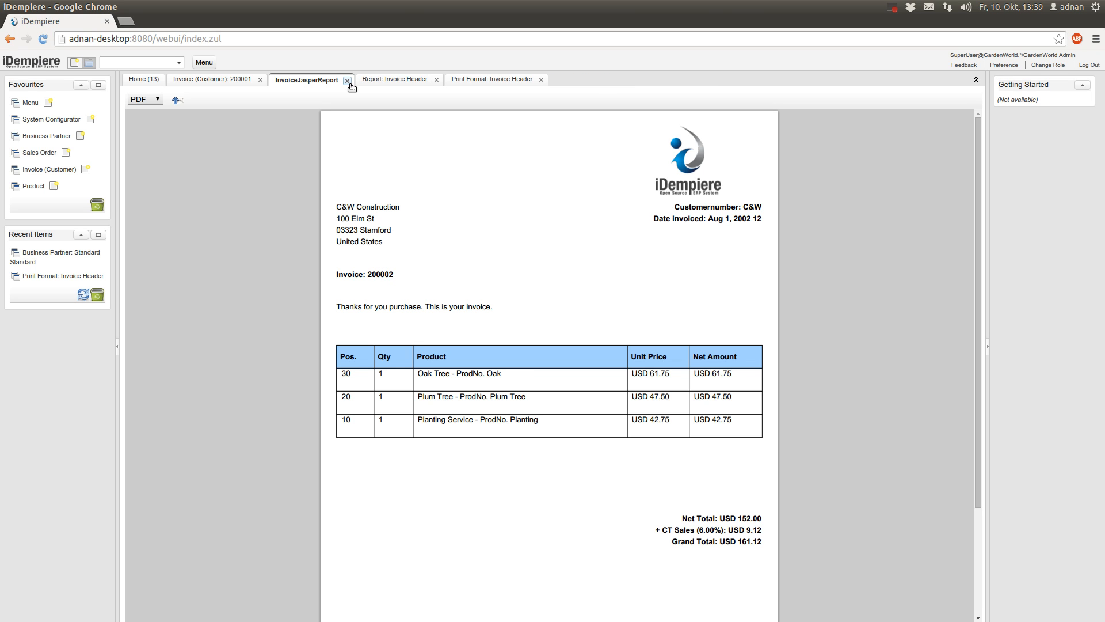
click(348, 81)
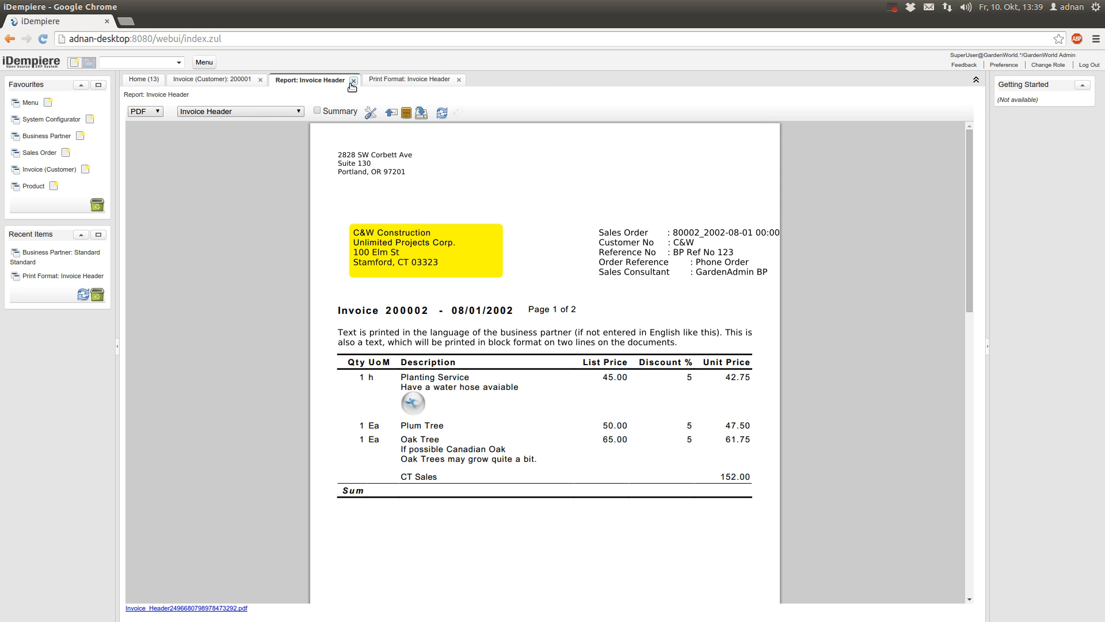
click(353, 81)
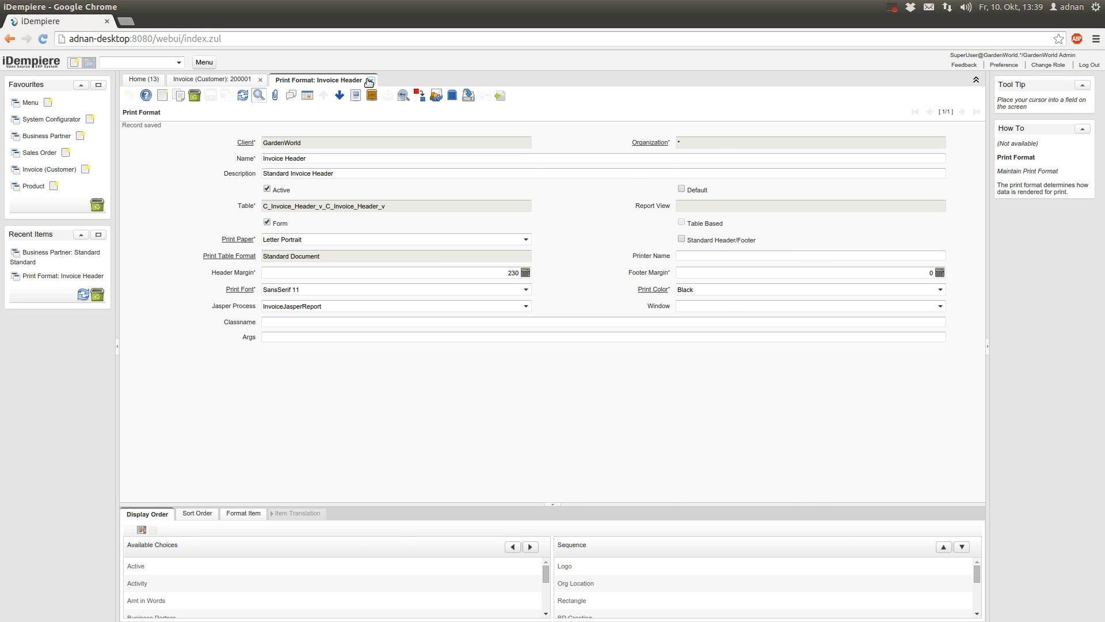
click(369, 80)
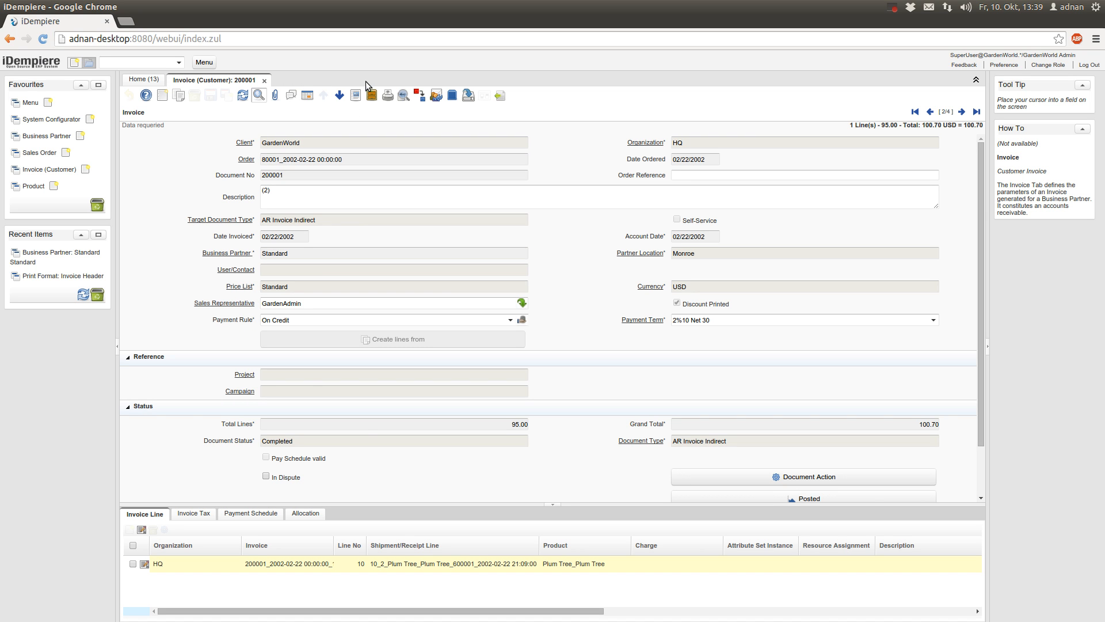
scroll(365, 430, down, 3)
scroll(365, 430, up, 3)
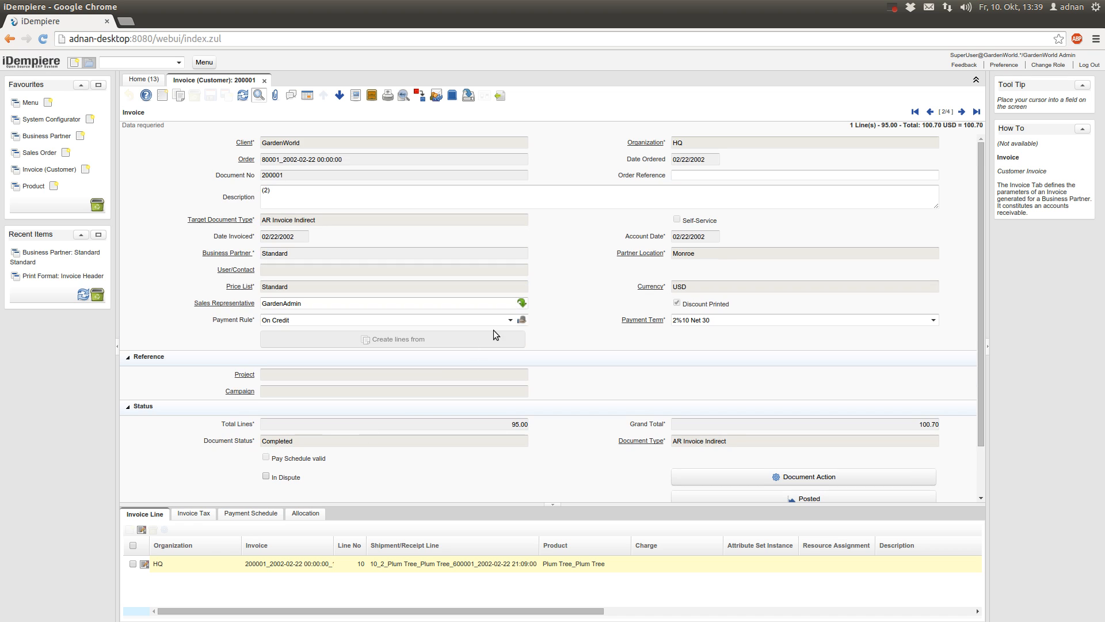